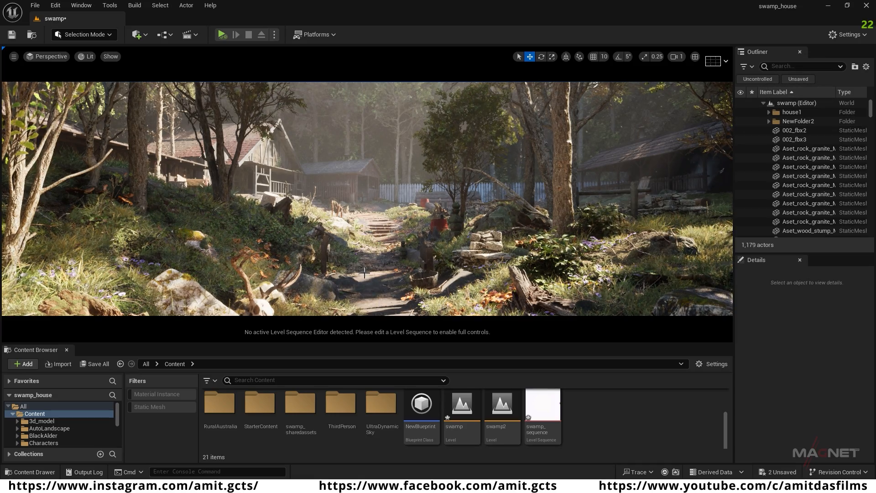
pyautogui.scroll(-2, 367, 199)
pyautogui.scroll(3, 489, 273)
pyautogui.moveTo(489, 273); pyautogui.dragTo(481, 266, button='right')
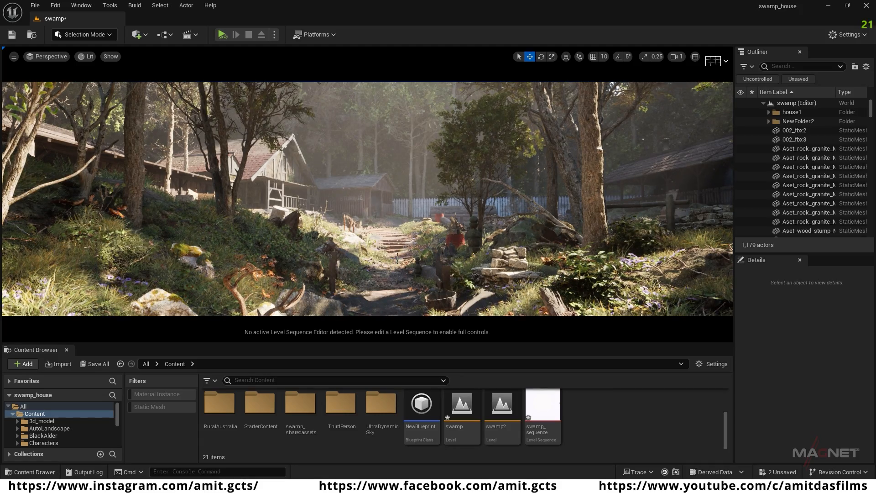
pyautogui.scroll(-3, 372, 238)
pyautogui.moveTo(372, 239); pyautogui.dragTo(381, 249, button='right')
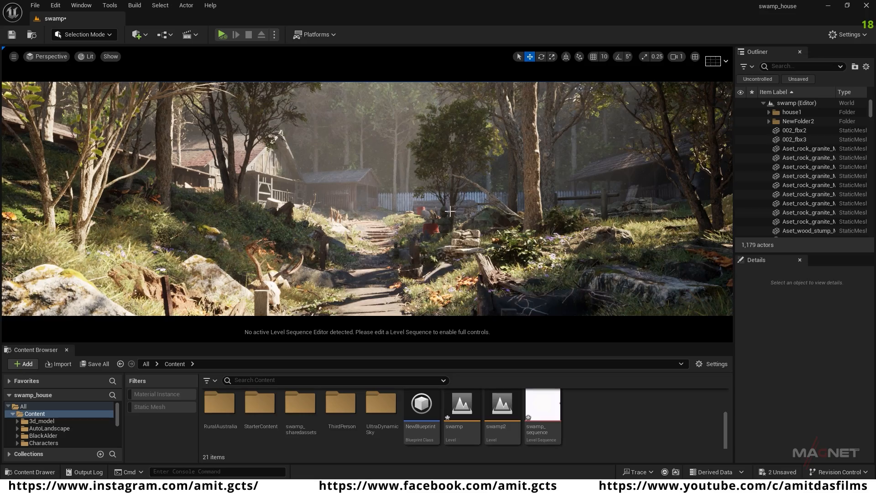
# Step: Open Quixel Bridge from the Content folder and browse the MetaHuman presets
pyautogui.click(41, 413)
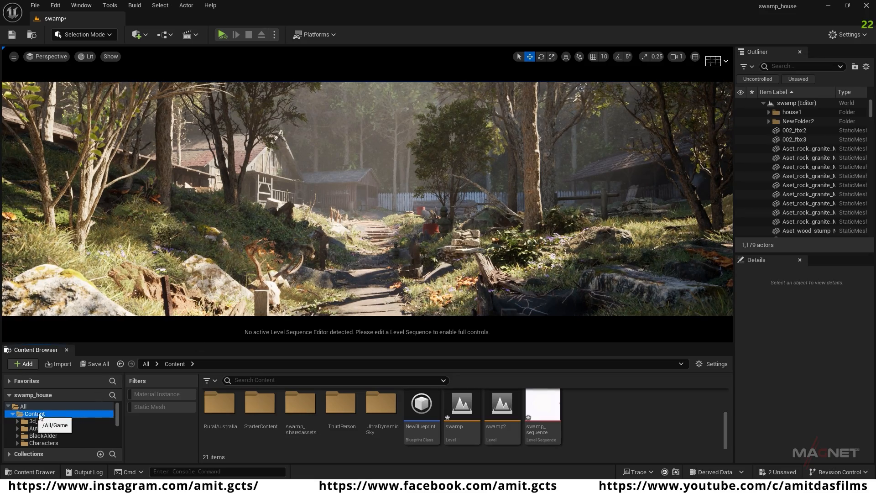
pyautogui.rightClick(578, 421)
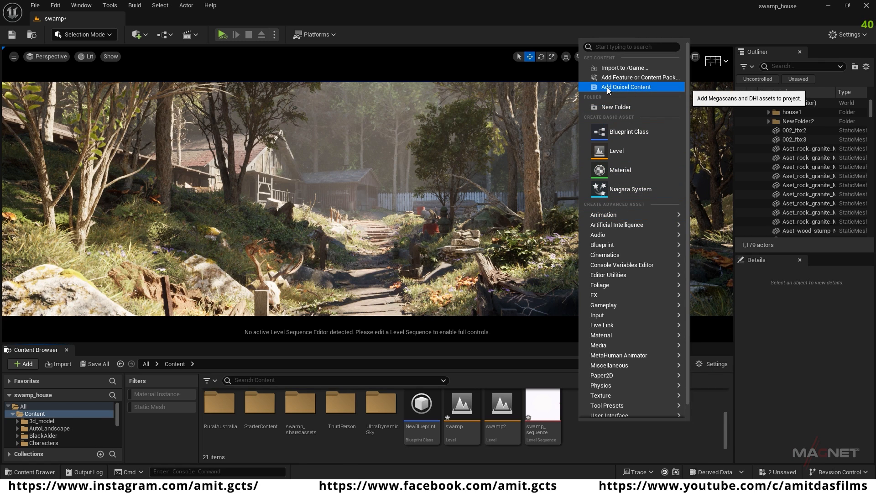
pyautogui.click(626, 87)
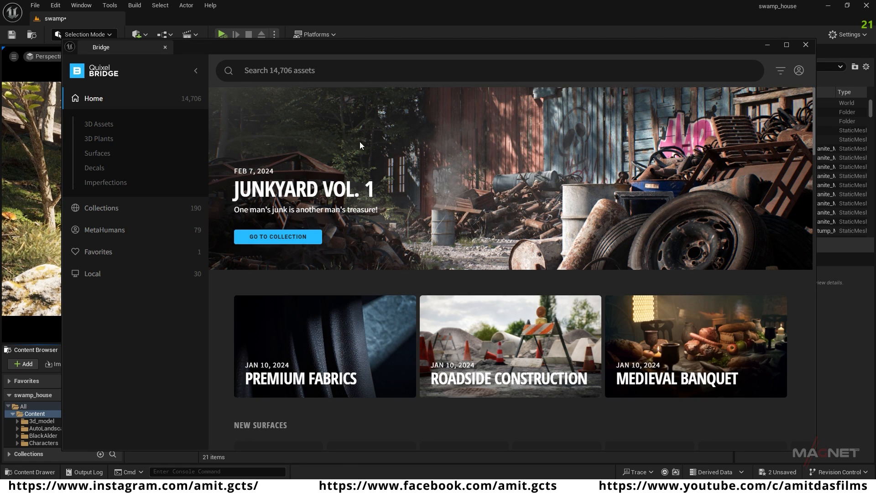
pyautogui.click(99, 230)
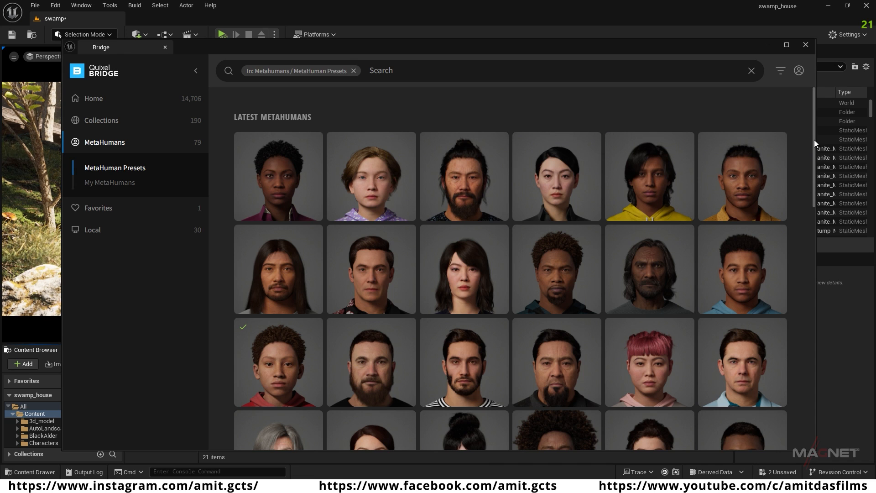
pyautogui.moveTo(814, 137); pyautogui.dragTo(813, 174)
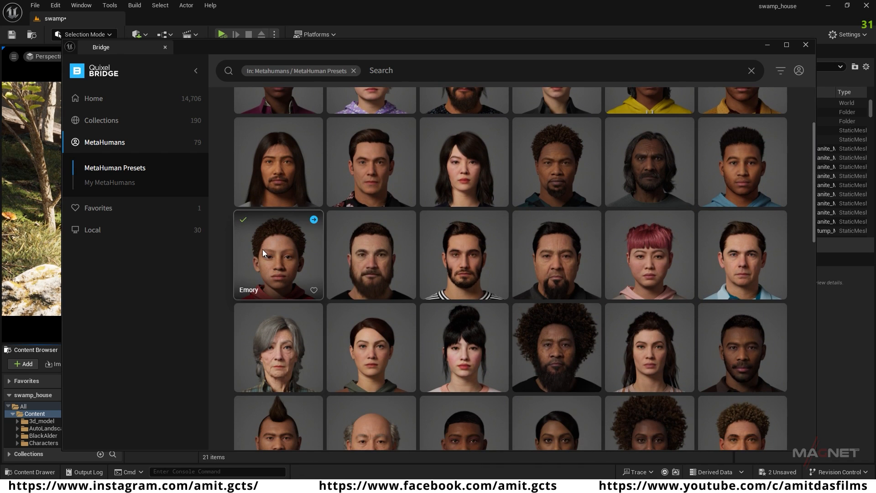
# Step: Add the downloaded Emory MetaHuman preset to the project at Highest Quality and minimise Bridge
pyautogui.click(275, 255)
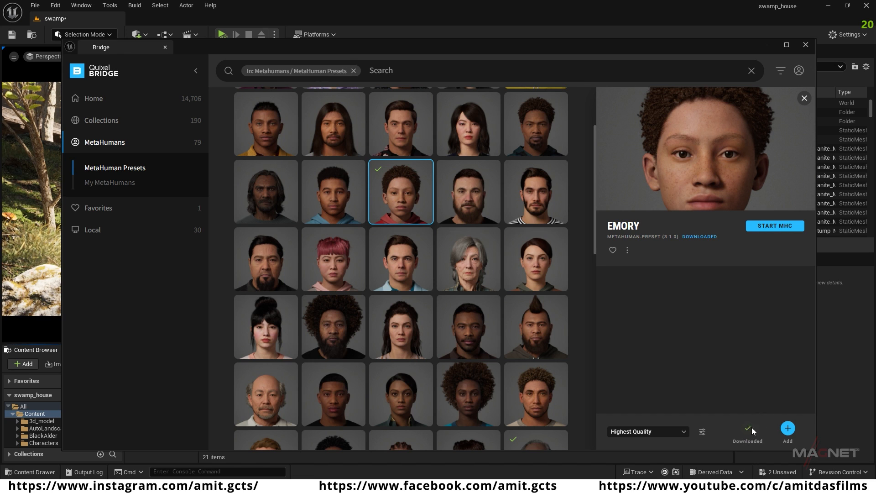
pyautogui.click(788, 429)
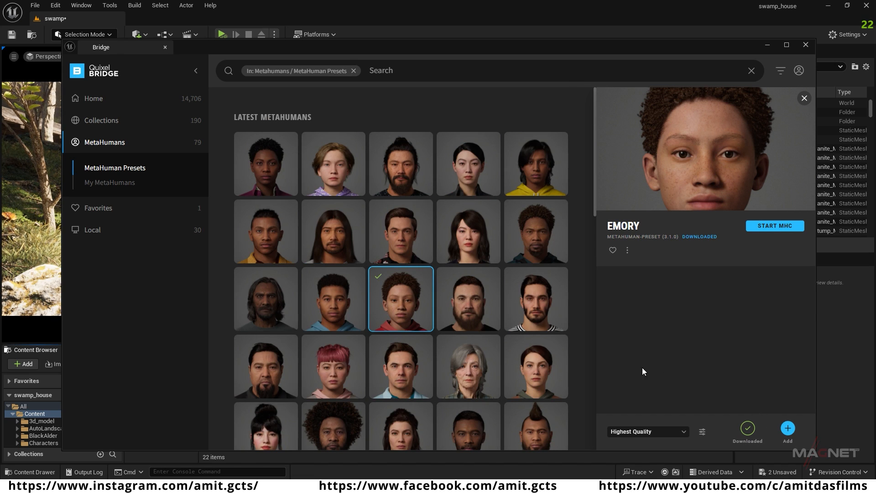
pyautogui.click(767, 45)
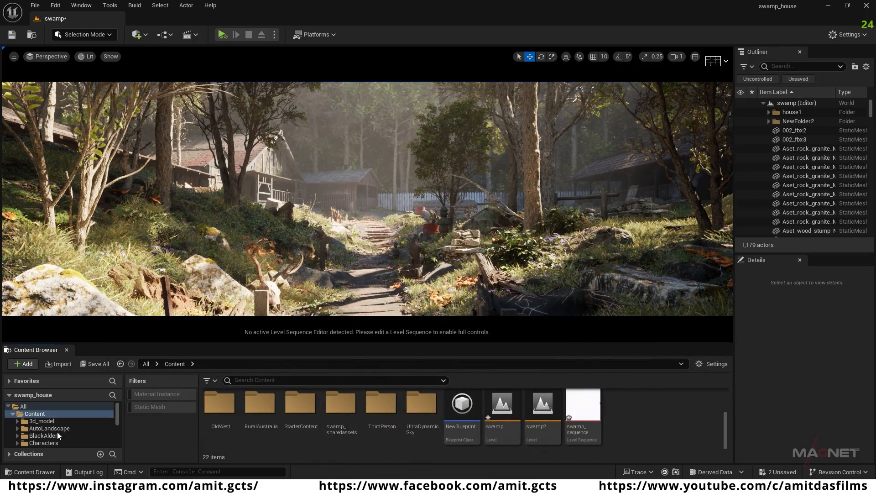
# Step: Enlarge the Content Browser, open the MetaHumans/Emory folder and select the BP_Emory blueprint
pyautogui.moveTo(412, 343); pyautogui.dragTo(413, 268)
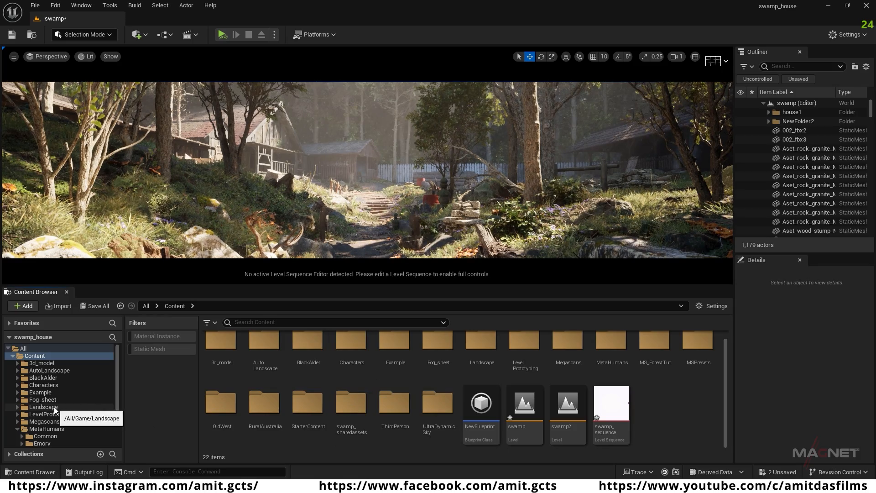
pyautogui.click(65, 429)
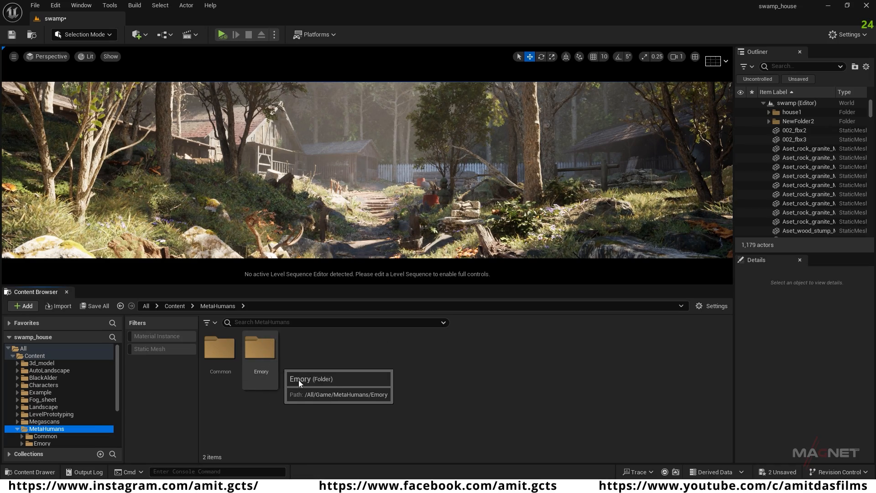
pyautogui.doubleClick(257, 352)
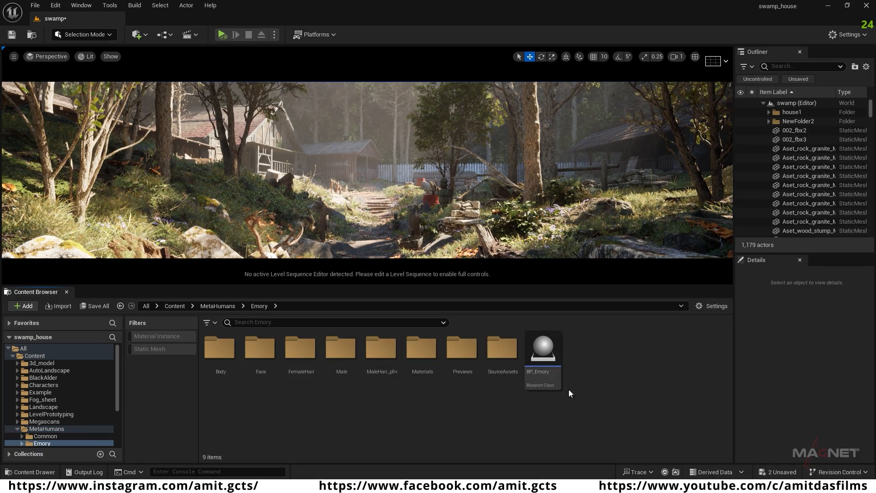
pyautogui.click(540, 346)
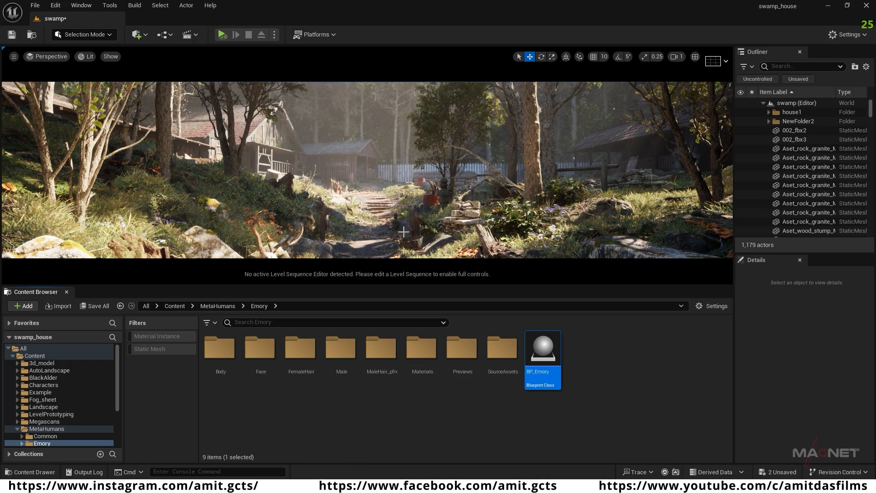
# Step: Pilot CineCameraActor0 with the swamp_sequence level sequence open, and move the camera to a low view along the dirt path
pyautogui.click(50, 57)
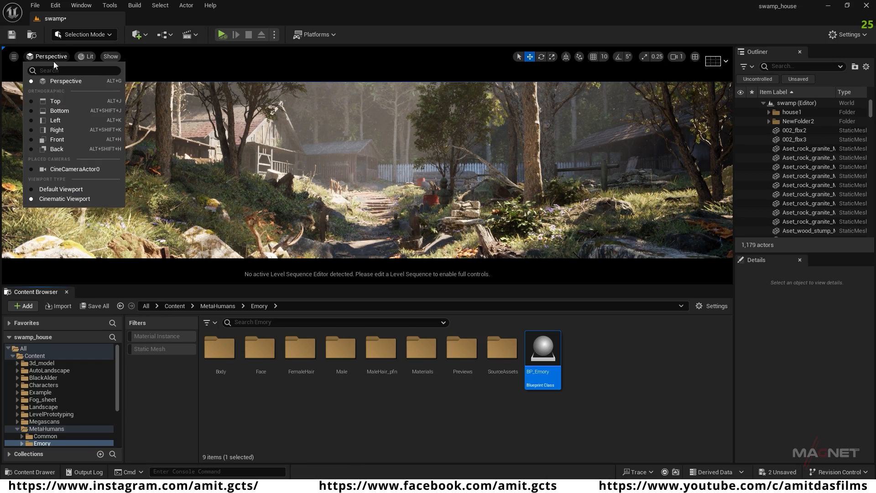
pyautogui.click(81, 168)
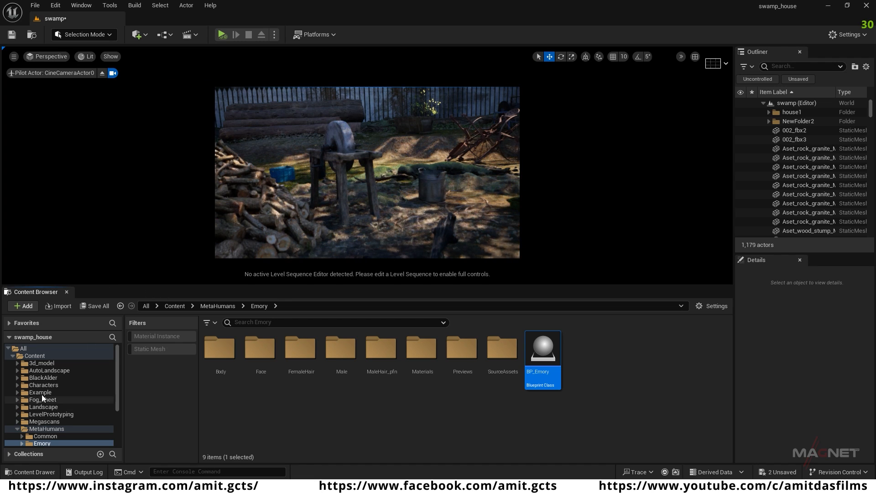
pyautogui.click(35, 356)
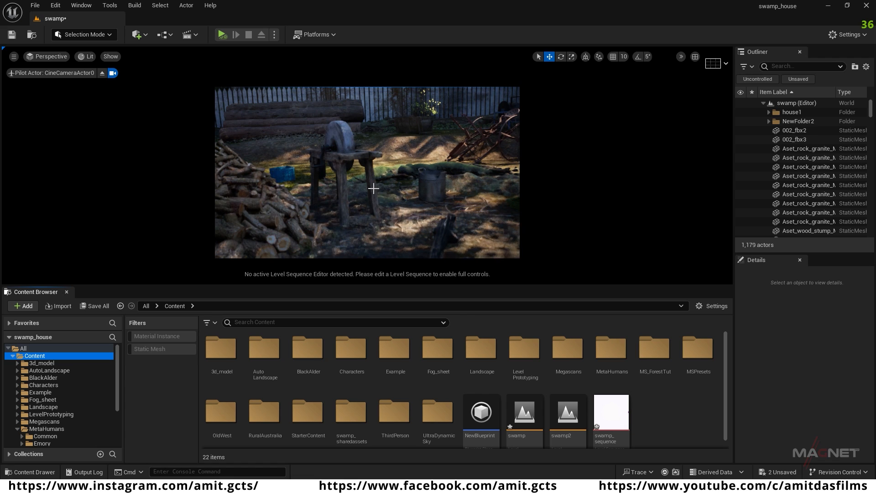
pyautogui.click(612, 412)
pyautogui.doubleClick(612, 412)
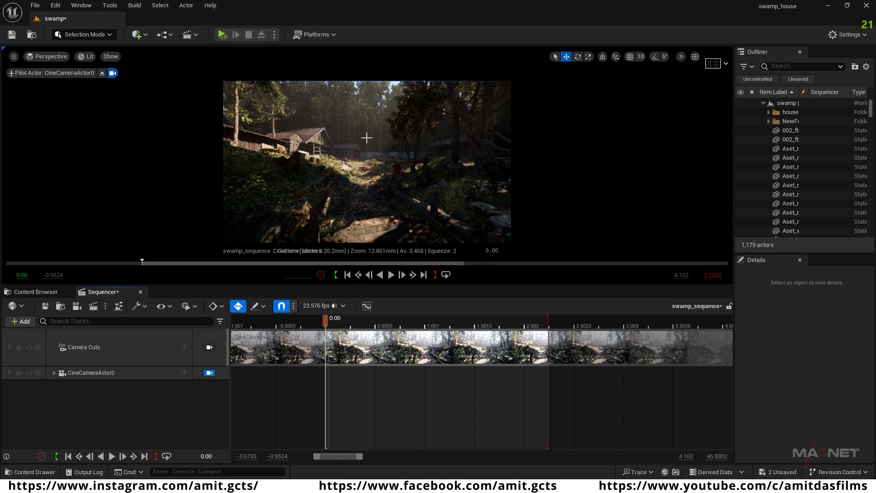
pyautogui.moveTo(399, 286); pyautogui.dragTo(398, 356)
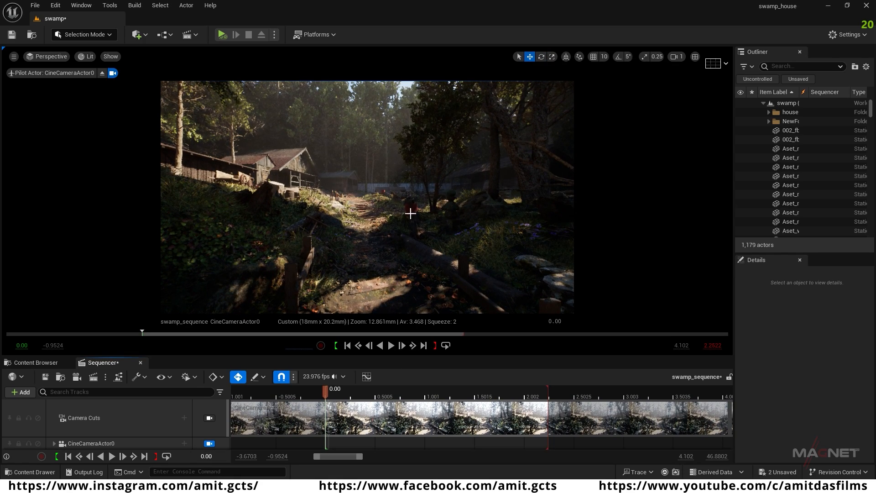
pyautogui.moveTo(366, 253)
pyautogui.mouseDown(button='right')
pyautogui.moveTo(367, 279)
pyautogui.moveTo(368, 242)
pyautogui.moveTo(363, 267)
pyautogui.moveTo(356, 259)
pyautogui.mouseUp(button='right')
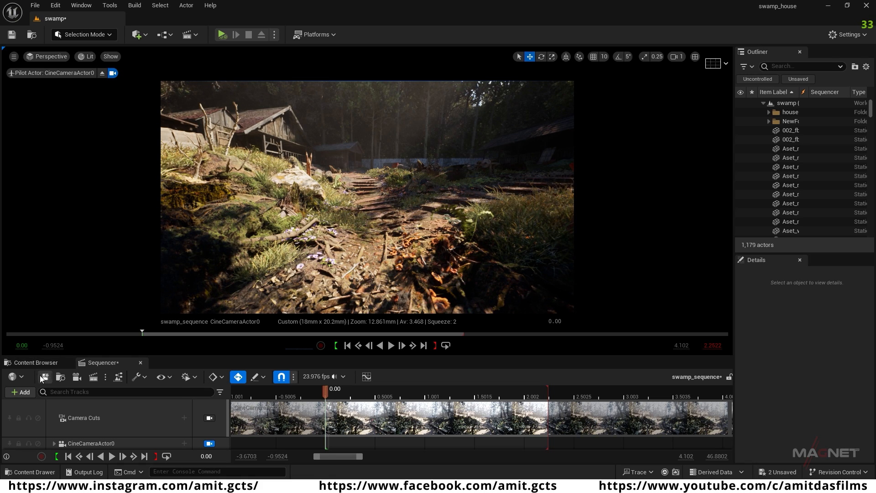
# Step: Return to the Content Browser and open the MetaHumans/Emory folder with the BP_Emory blueprint in view
pyautogui.click(31, 363)
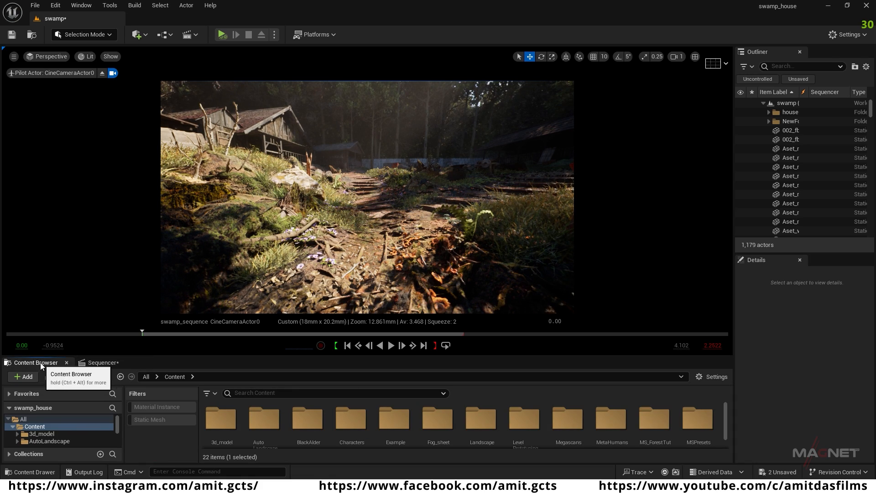
pyautogui.scroll(-2, 575, 427)
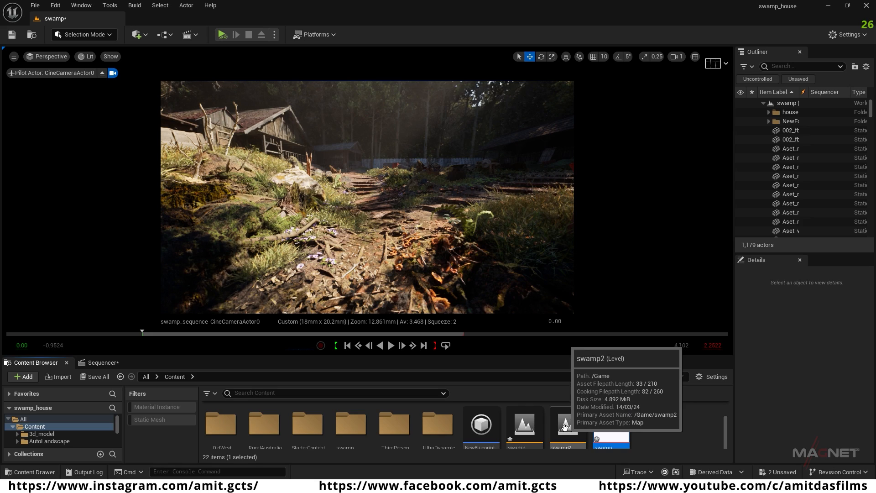
pyautogui.scroll(-2, 565, 427)
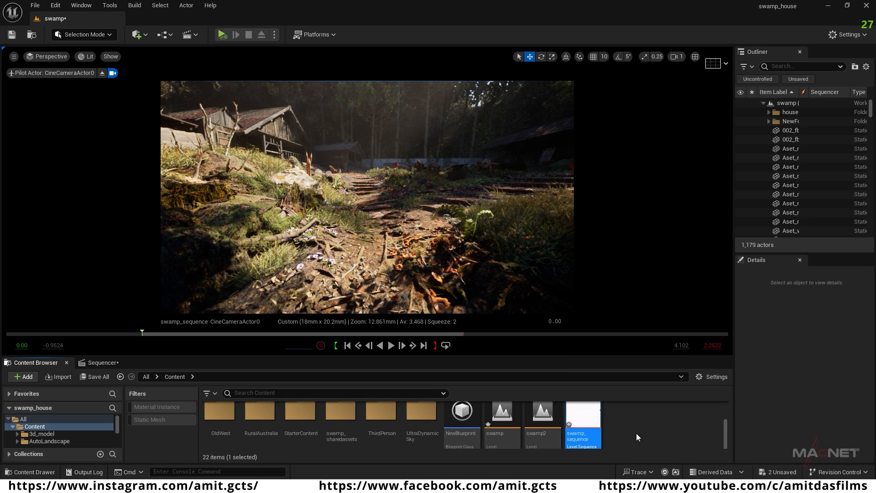
pyautogui.scroll(-3, 648, 436)
pyautogui.doubleClick(618, 417)
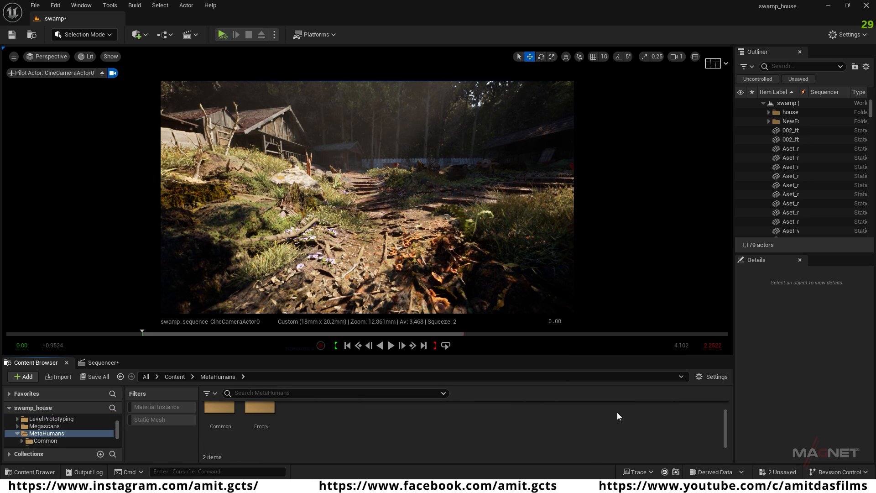
pyautogui.scroll(1, 260, 415)
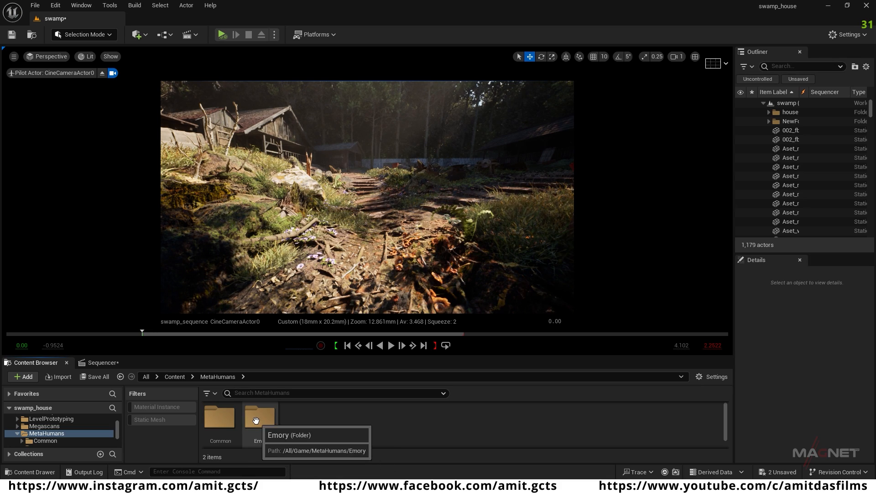
pyautogui.doubleClick(257, 420)
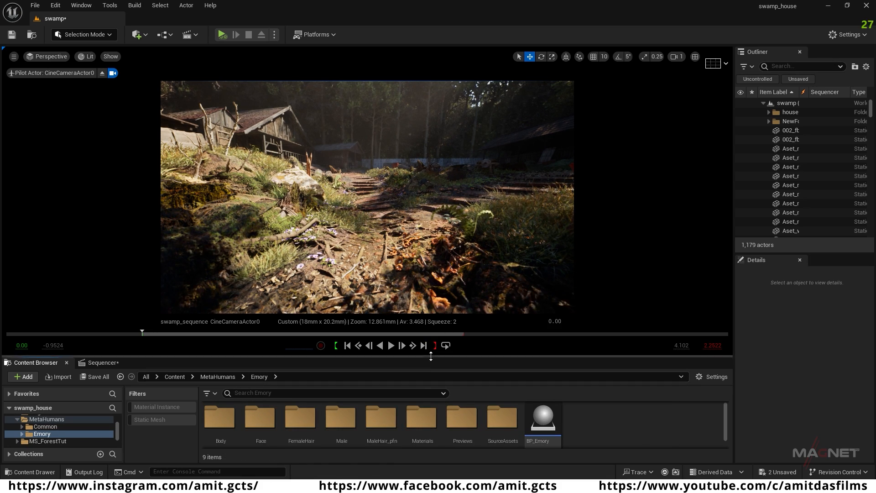
pyautogui.moveTo(430, 356); pyautogui.dragTo(432, 332)
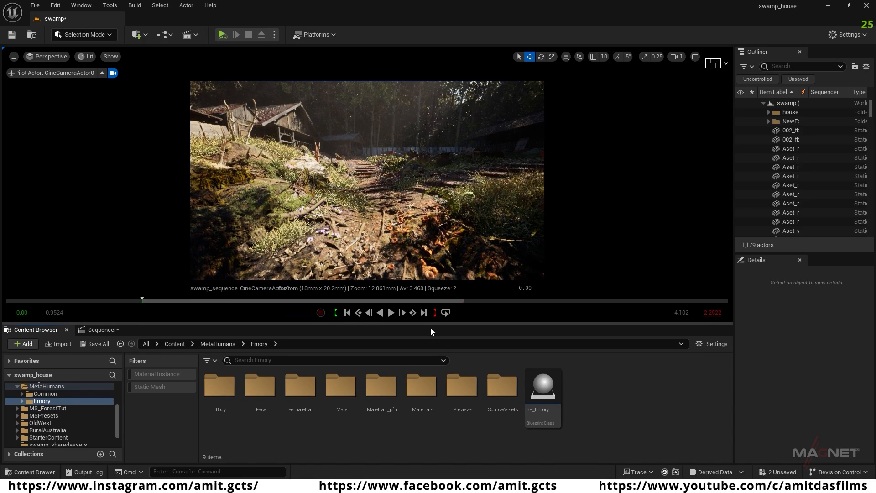
# Step: Switch the view to Default Viewport and look through CineCameraActor0 again
pyautogui.click(48, 56)
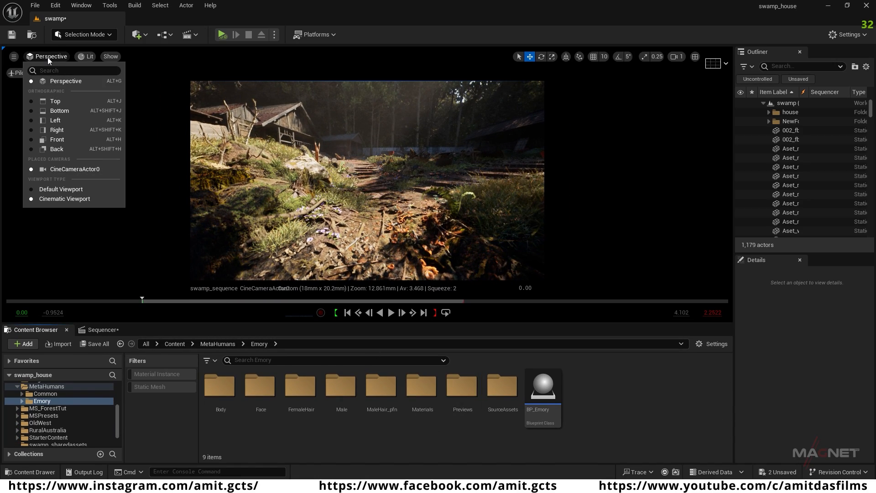
pyautogui.click(61, 190)
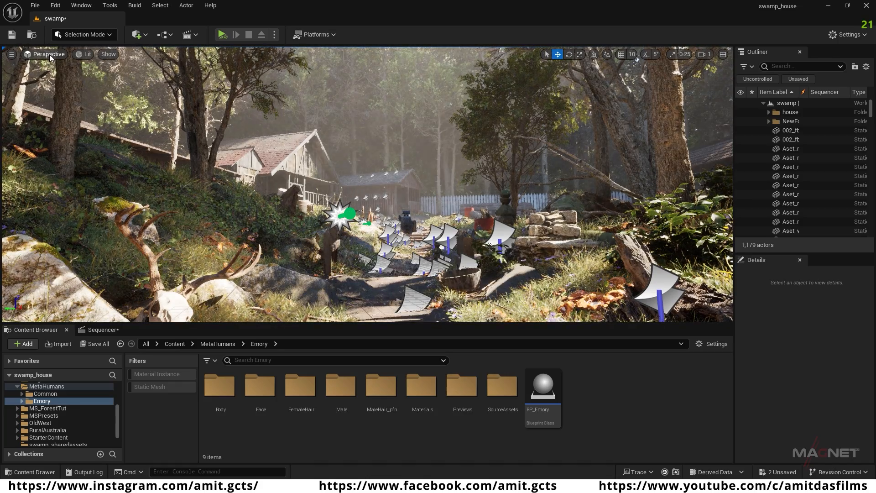
pyautogui.click(48, 54)
pyautogui.click(59, 165)
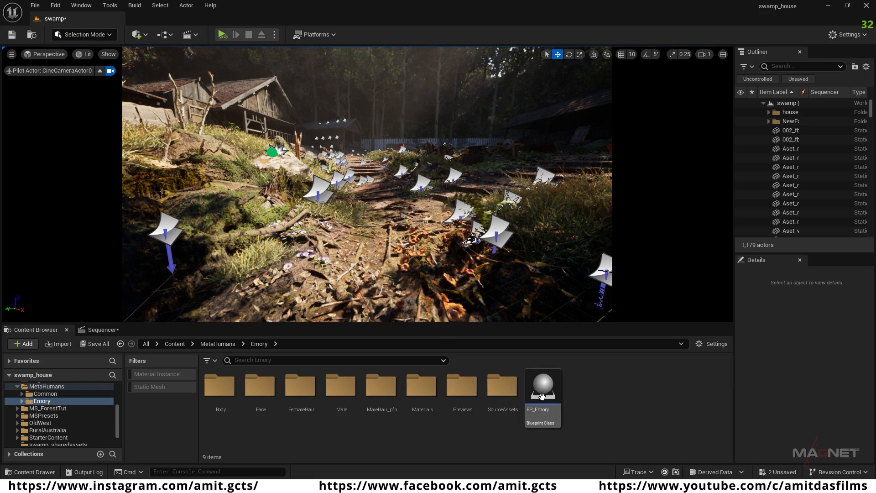
# Step: Place the BP_Emory character on the dirt path in the level and inspect it up close from the camera
pyautogui.moveTo(542, 392)
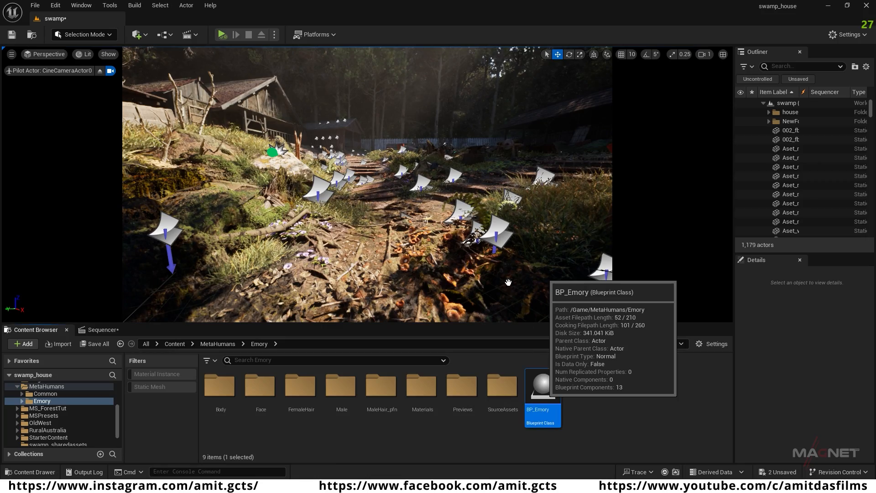
pyautogui.moveTo(389, 250); pyautogui.dragTo(390, 251)
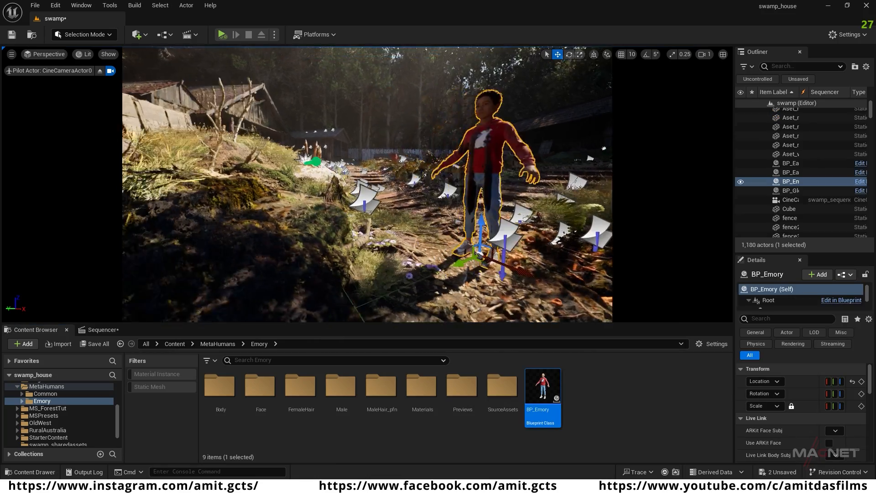
pyautogui.press('w')
pyautogui.moveTo(390, 251); pyautogui.dragTo(393, 232, button='right')
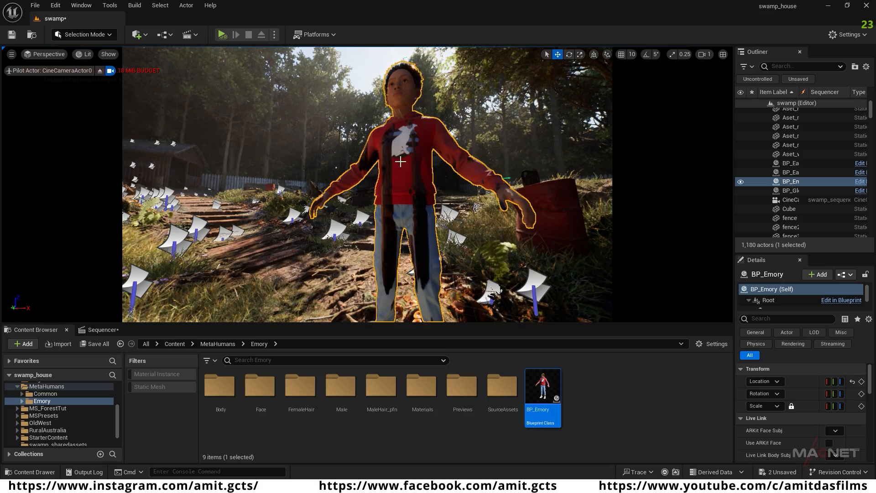
pyautogui.moveTo(404, 221); pyautogui.dragTo(391, 251, button='right')
pyautogui.press('d')
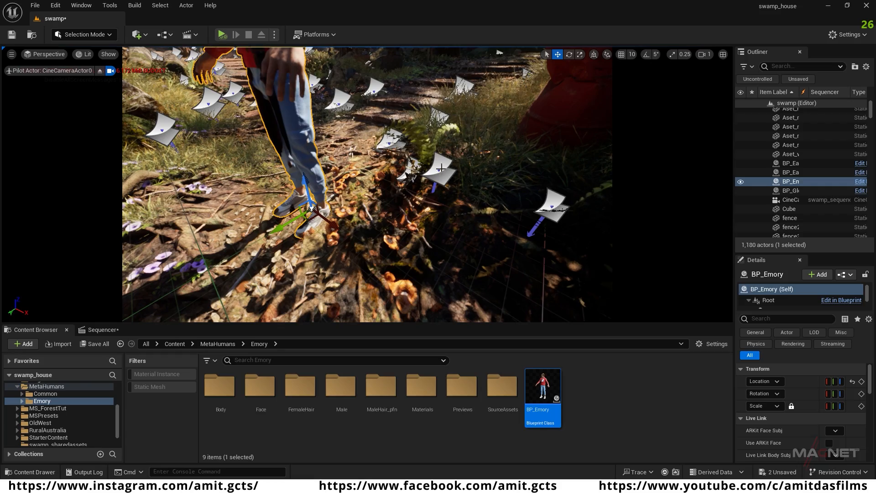
# Step: Select the moss and desert soil decals near the character's feet and examine how decals project onto its clothing
pyautogui.click(340, 100)
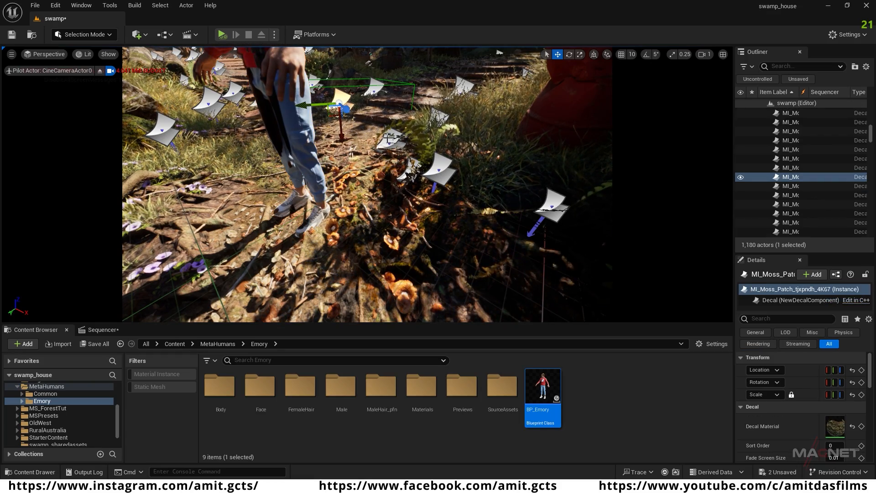
pyautogui.click(390, 141)
pyautogui.moveTo(390, 140); pyautogui.dragTo(383, 113, button='right')
pyautogui.press('a')
pyautogui.moveTo(488, 132); pyautogui.dragTo(489, 117, button='right')
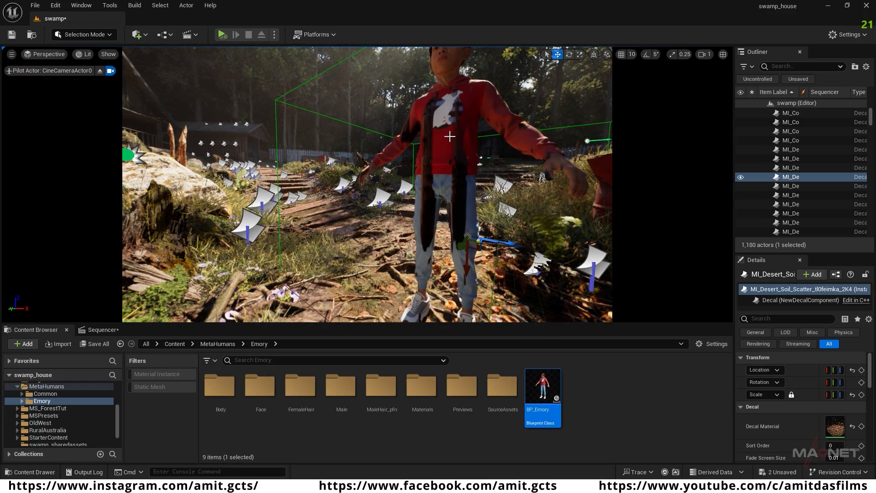
# Step: Select BP_Emory, enlarge its Details area, and select all its mesh components from Body through Feet
pyautogui.click(448, 179)
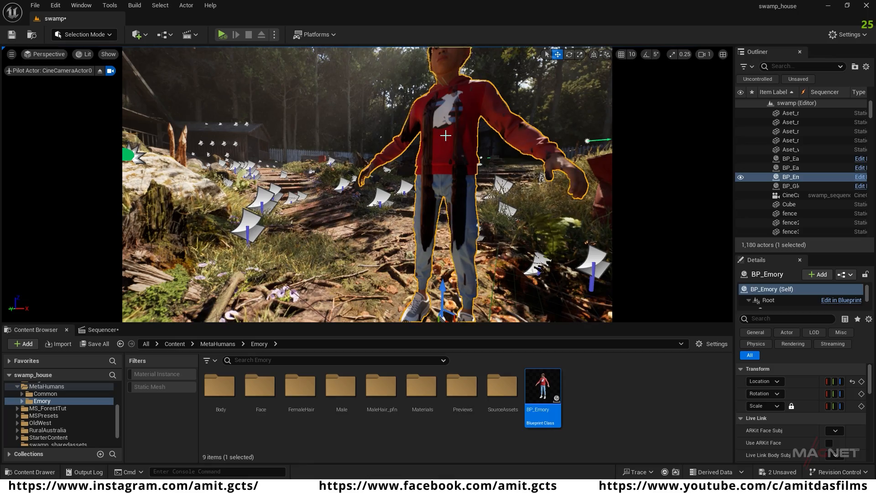
pyautogui.moveTo(733, 202); pyautogui.dragTo(666, 201)
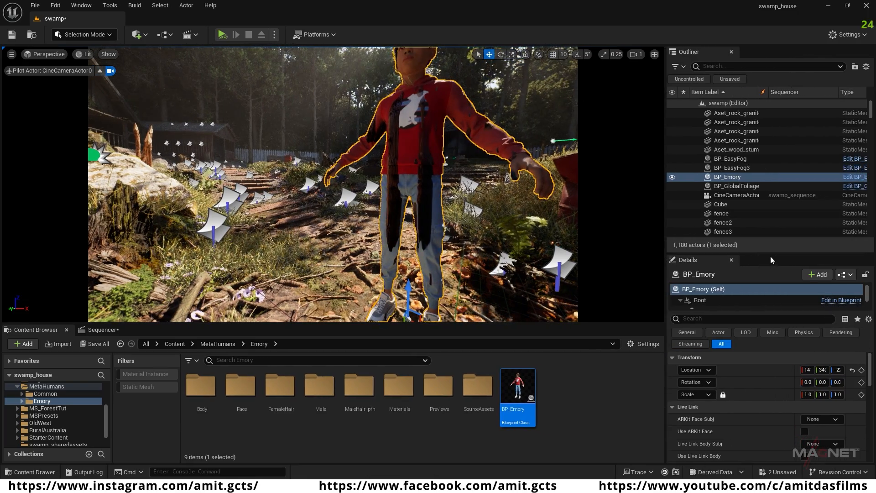
pyautogui.moveTo(770, 256); pyautogui.dragTo(718, 182)
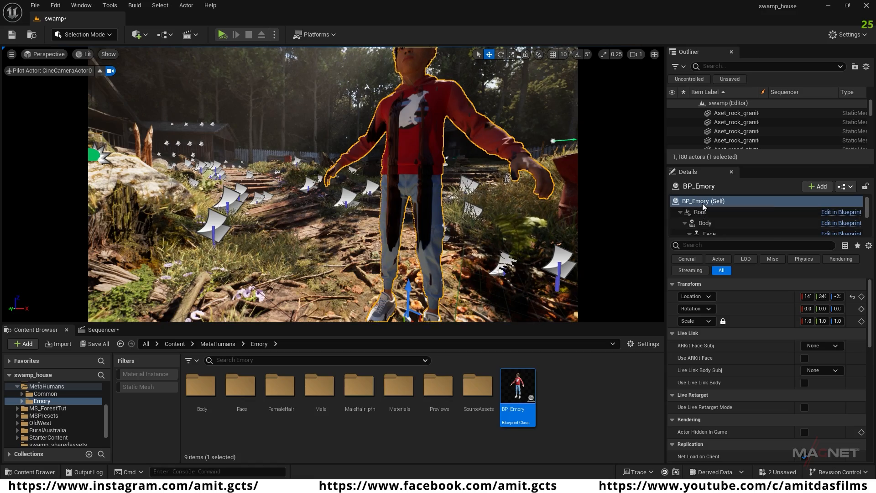
pyautogui.click(711, 223)
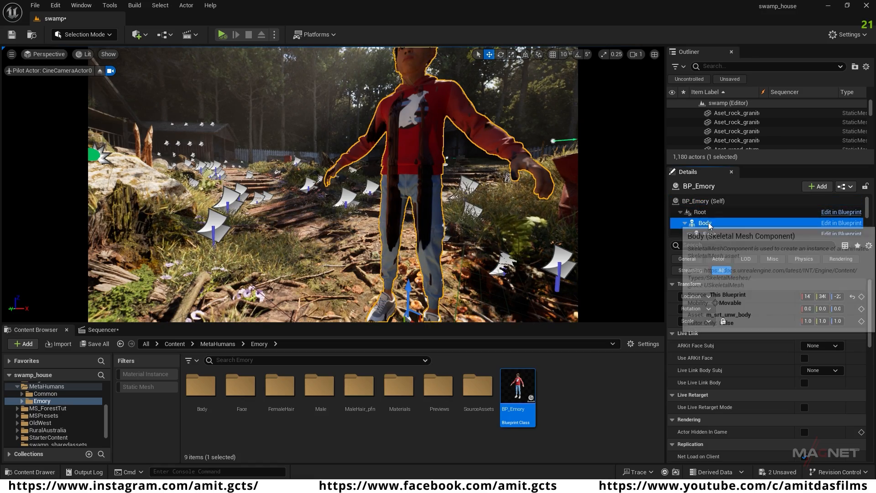
pyautogui.moveTo(868, 204); pyautogui.dragTo(869, 223)
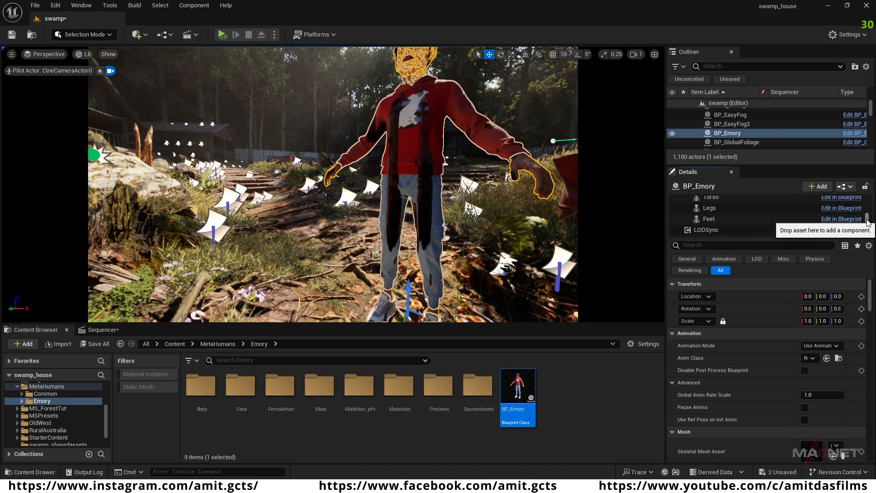
pyautogui.keyDown('shift'); pyautogui.click(714, 221); pyautogui.keyUp('shift')
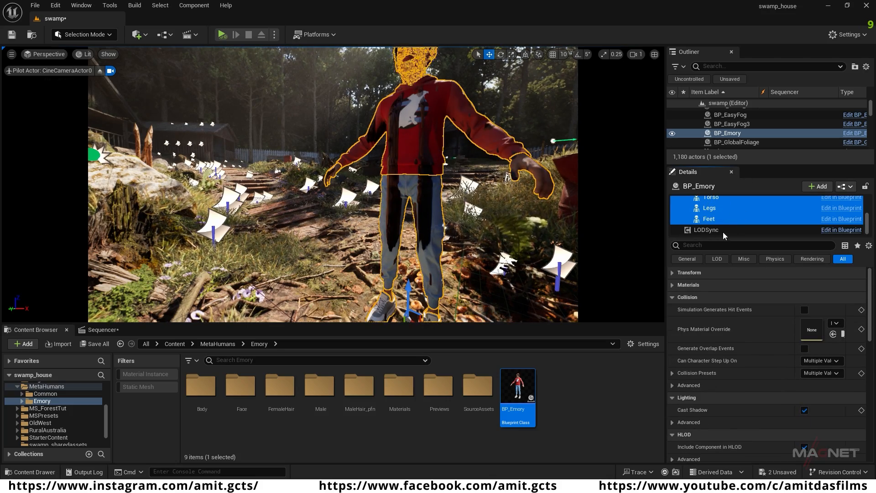
# Step: Filter the selected components' properties by "dec", turn off Receives Decals, and check the character from farther back
pyautogui.click(689, 246)
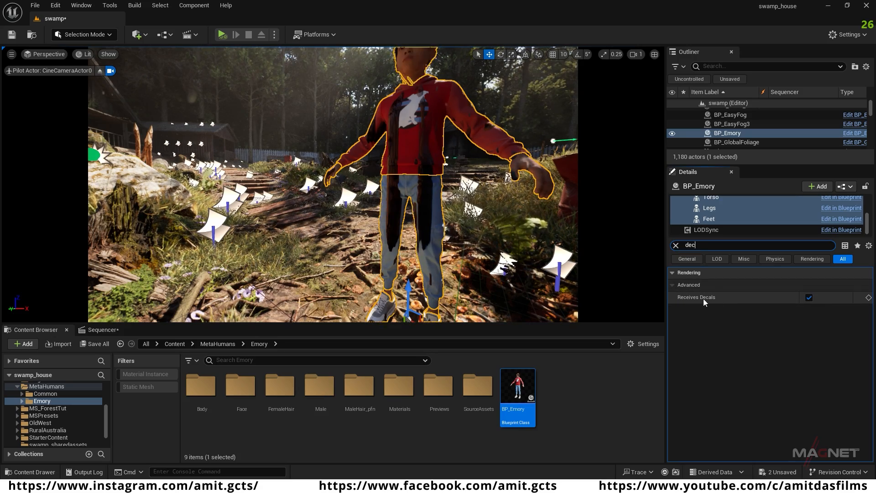
pyautogui.click(809, 298)
pyautogui.moveTo(428, 212); pyautogui.dragTo(425, 133, button='right')
pyautogui.click(449, 232)
pyautogui.press('s')
pyautogui.press('w')
pyautogui.press('s')
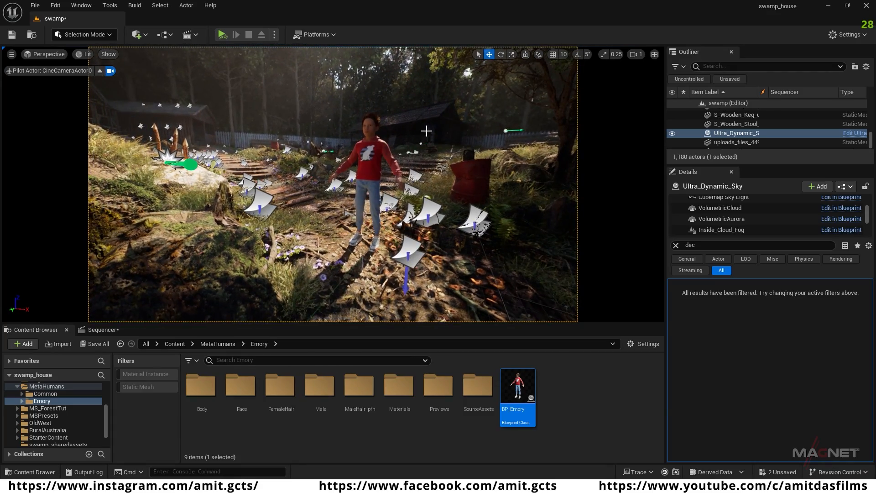
# Step: Reselect BP_Emory, nudge it slightly downward on the path, and reframe the camera to a lower view of the character
pyautogui.click(377, 170)
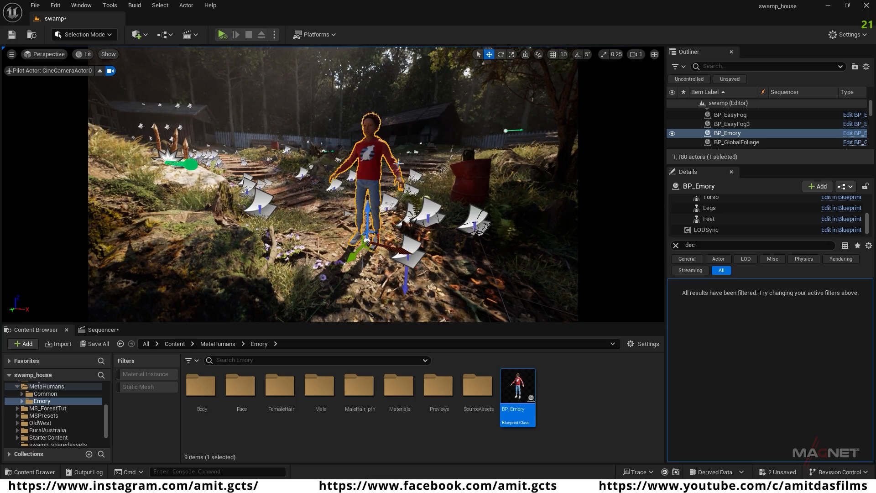
pyautogui.moveTo(367, 232)
pyautogui.mouseDown(button='right')
pyautogui.moveTo(379, 233)
pyautogui.moveTo(351, 233)
pyautogui.moveTo(366, 234)
pyautogui.mouseUp(button='right')
pyautogui.moveTo(322, 152); pyautogui.dragTo(319, 152, button='right')
pyautogui.moveTo(396, 197); pyautogui.dragTo(363, 187, button='right')
pyautogui.press('w')
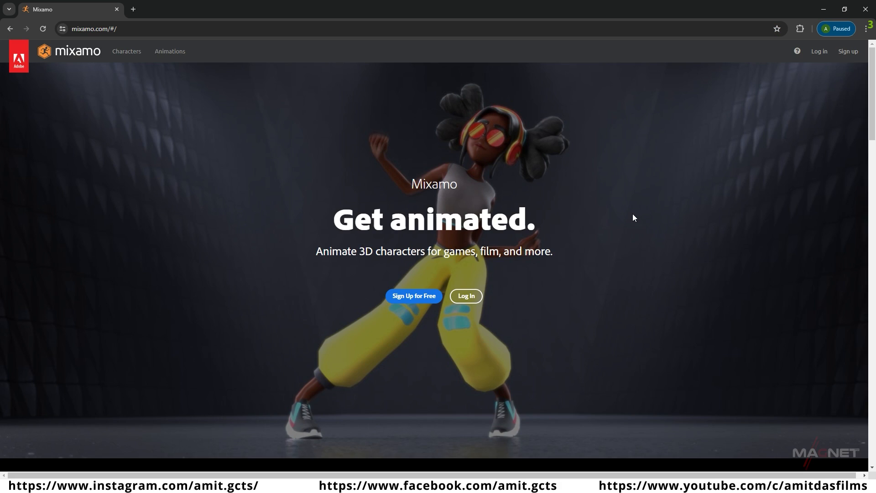
# Step: Switch to the Mixamo website, log in, and load the Passive Marker Man character
pyautogui.click(465, 296)
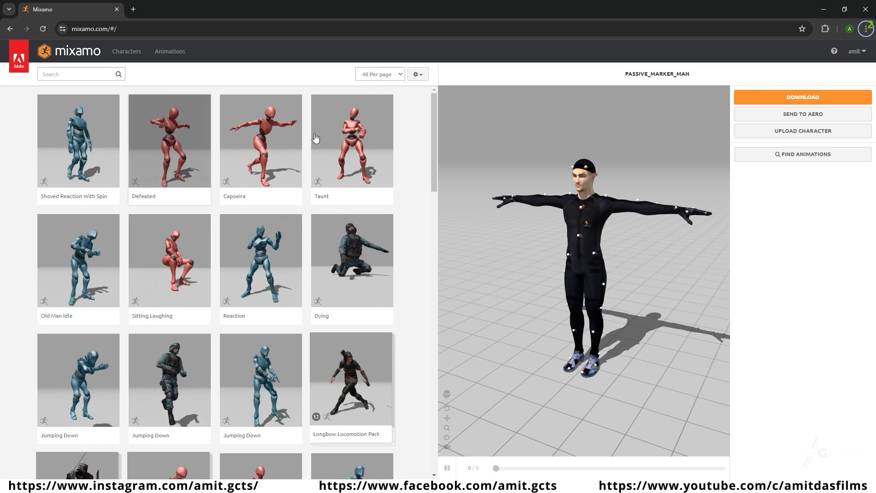
pyautogui.click(127, 51)
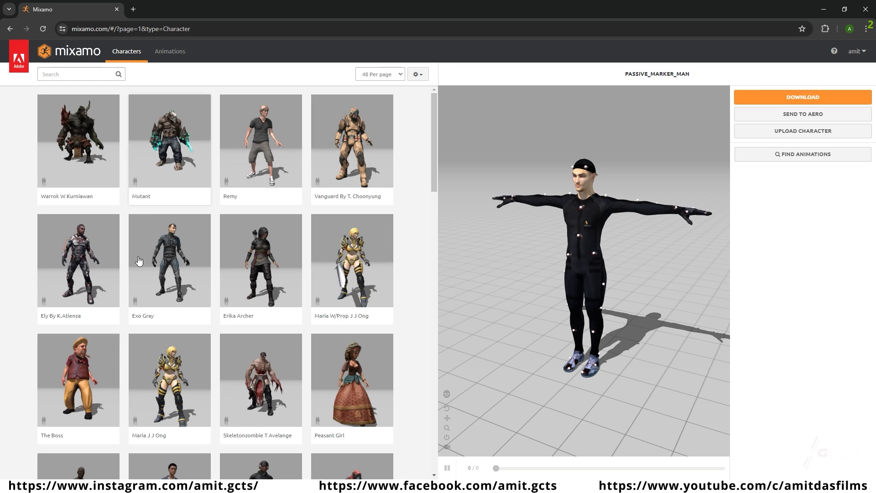
pyautogui.moveTo(432, 104); pyautogui.dragTo(433, 293)
pyautogui.click(172, 245)
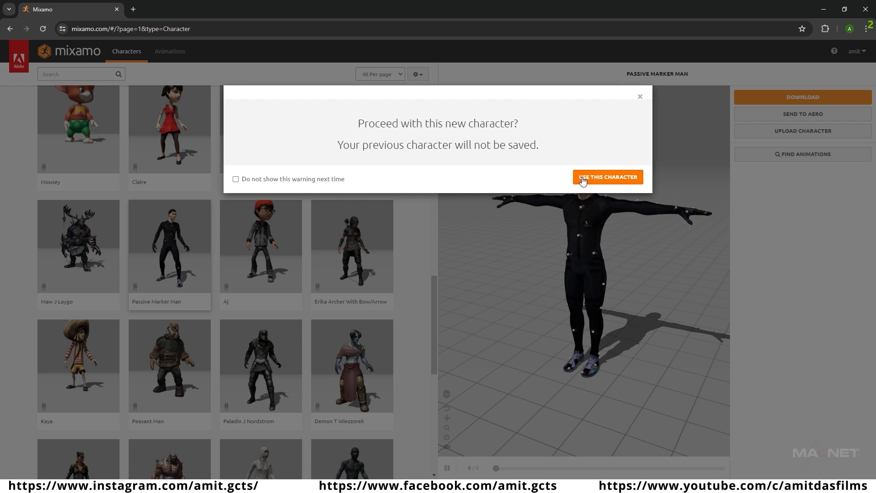
pyautogui.click(608, 177)
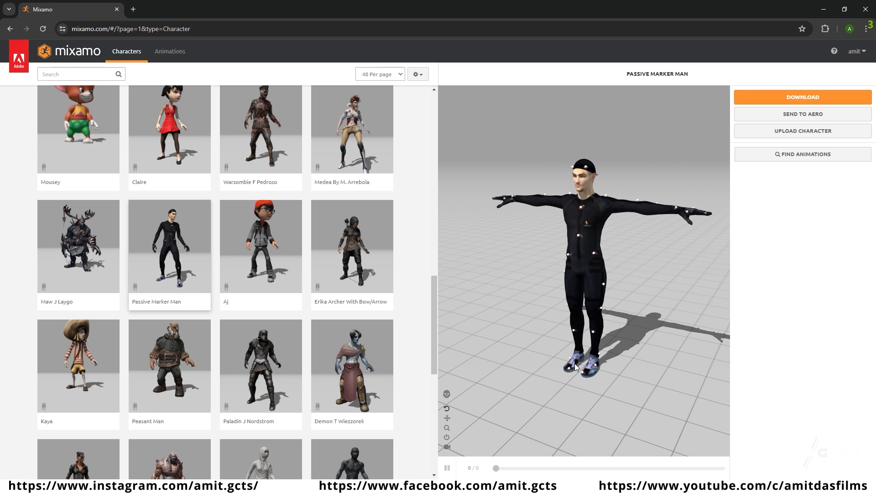
pyautogui.moveTo(587, 319); pyautogui.dragTo(666, 306)
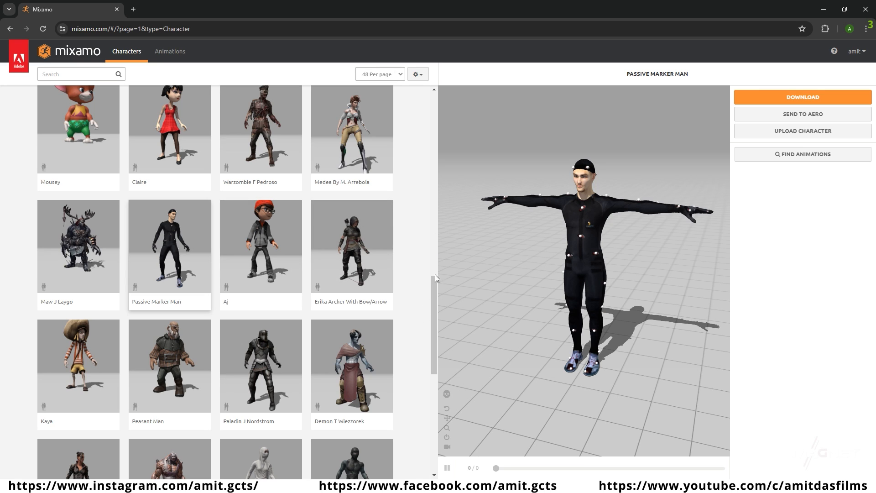
# Step: Browse the Mixamo animation library and search it for "walk"
pyautogui.click(171, 54)
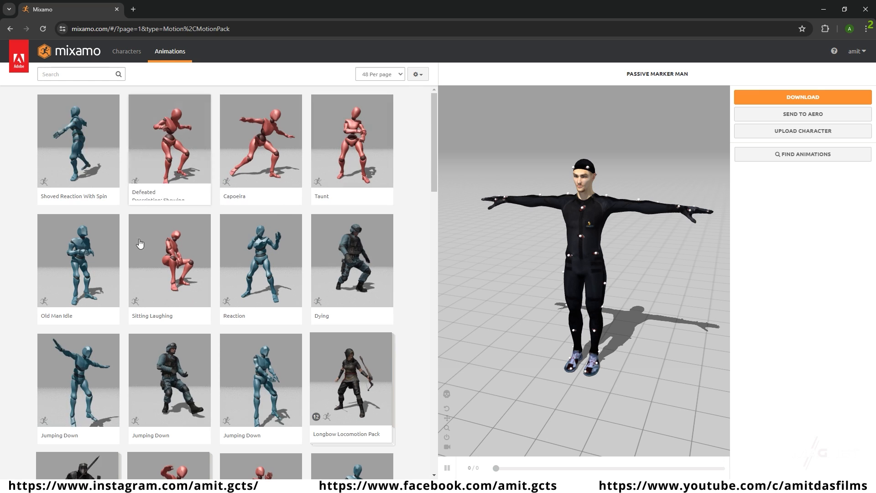
pyautogui.scroll(-3, 274, 317)
pyautogui.scroll(-3, 280, 313)
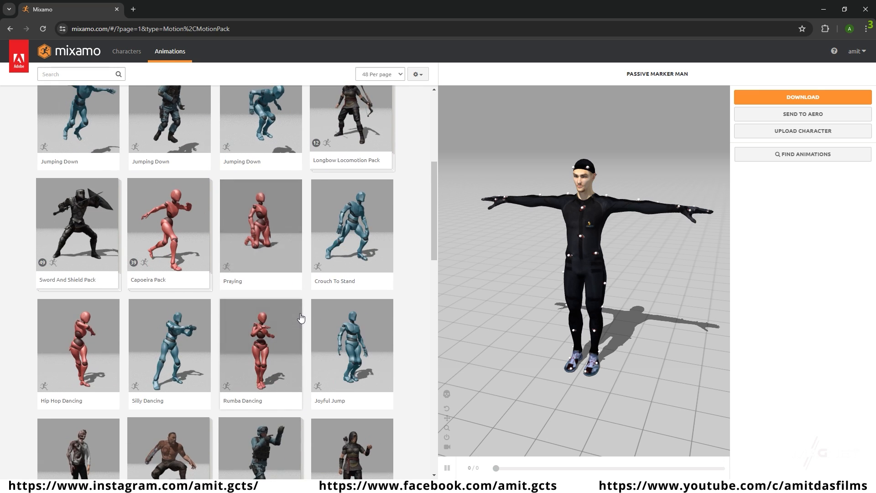
pyautogui.scroll(5, 299, 319)
pyautogui.scroll(1, 301, 302)
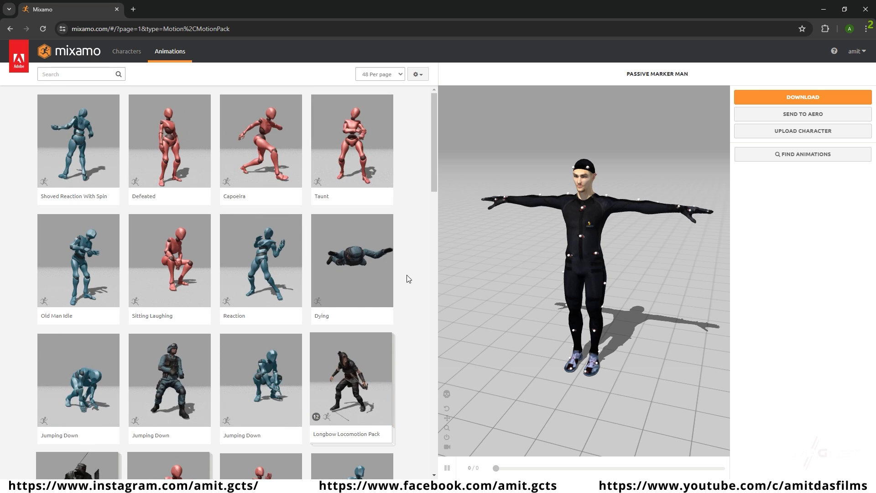
pyautogui.scroll(-1, 403, 258)
pyautogui.scroll(1, 403, 258)
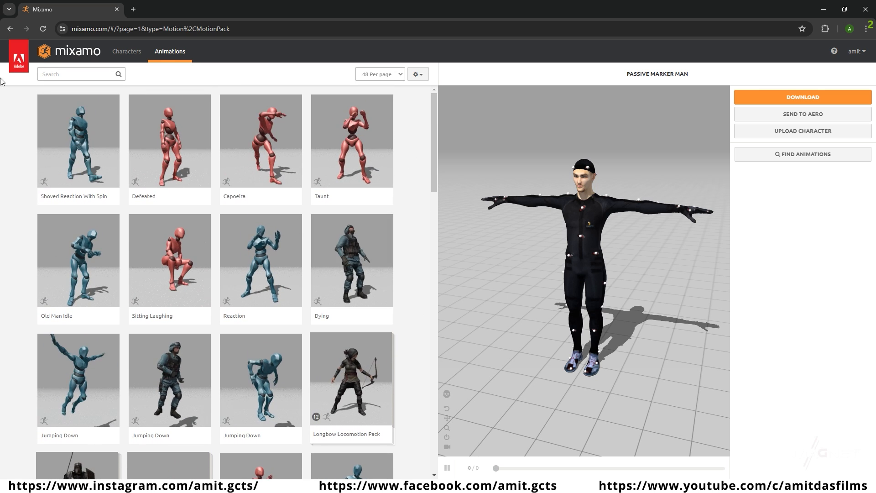
pyautogui.click(67, 73)
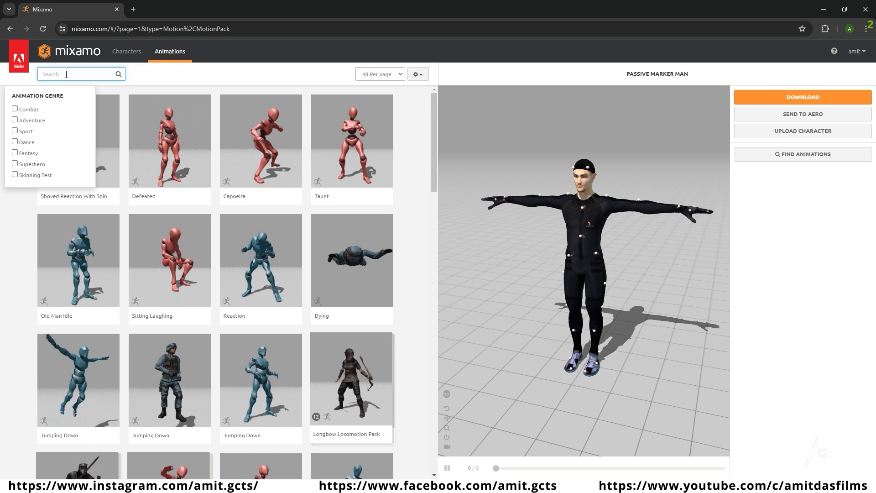
pyautogui.write('walk')
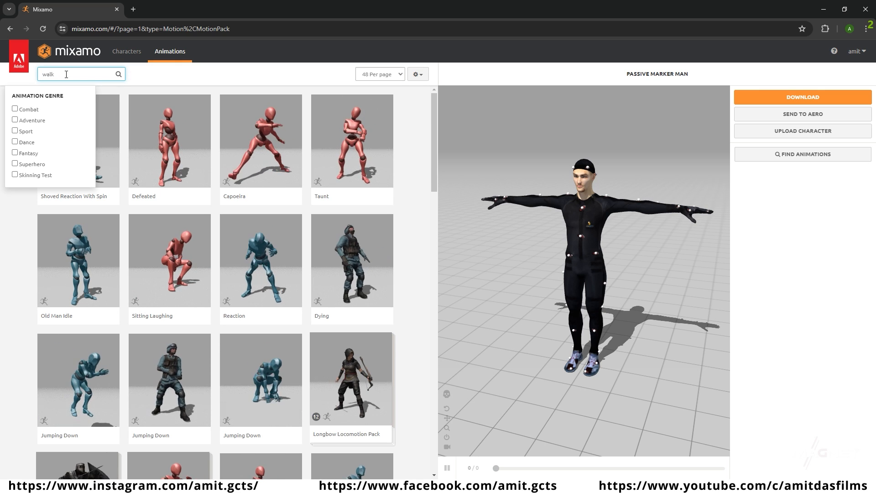
pyautogui.press('Return')
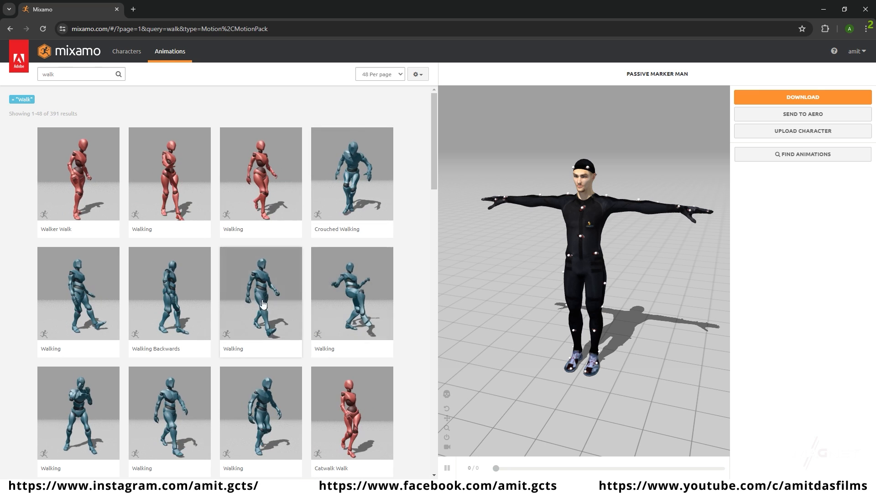
# Step: Find the Strut Walking animation among the walk results and apply it to Passive Marker Man
pyautogui.scroll(-2, 404, 274)
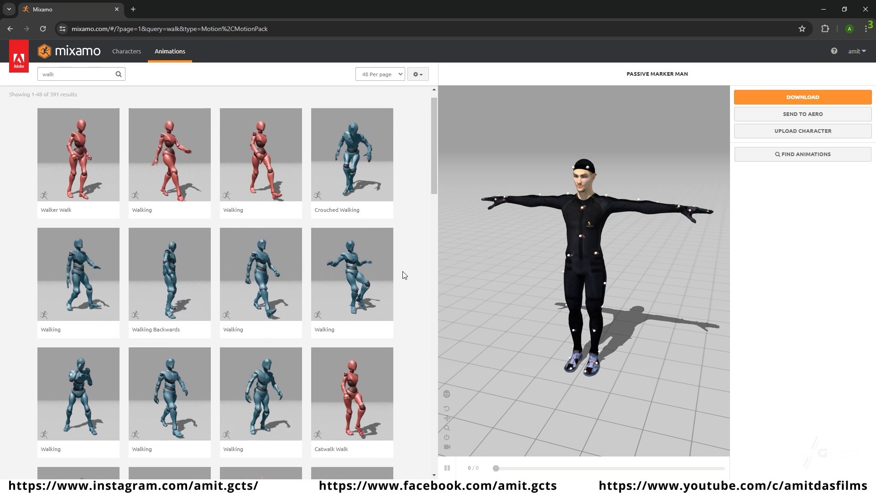
pyautogui.scroll(-15, 404, 273)
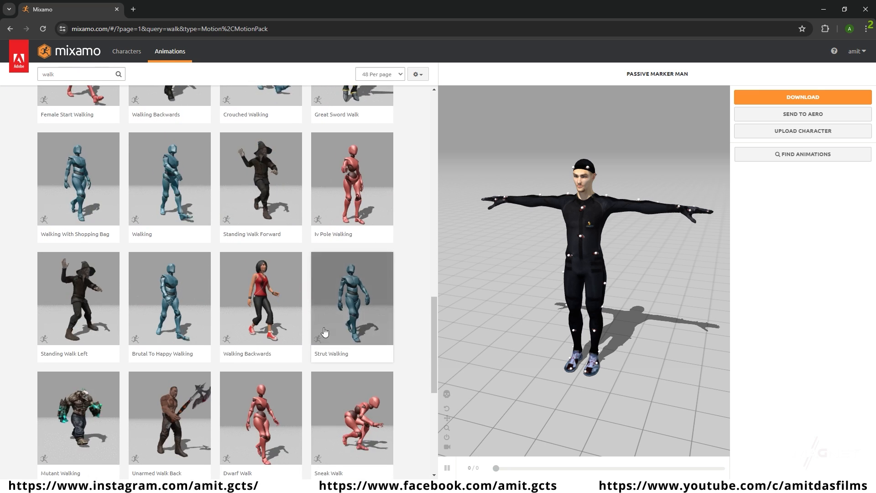
pyautogui.click(349, 299)
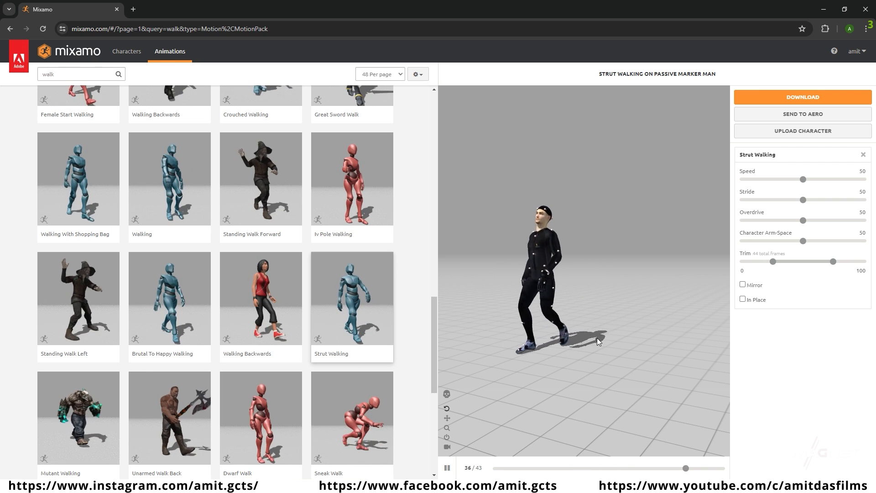
# Step: Turn on In Place for the animation and download it as FBX Binary with skin at 30 frames per second
pyautogui.click(743, 299)
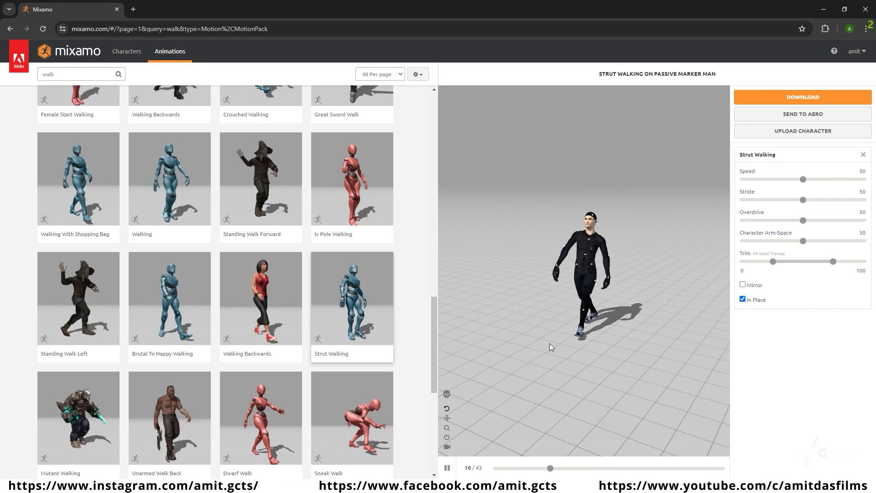
pyautogui.moveTo(582, 336); pyautogui.dragTo(580, 330)
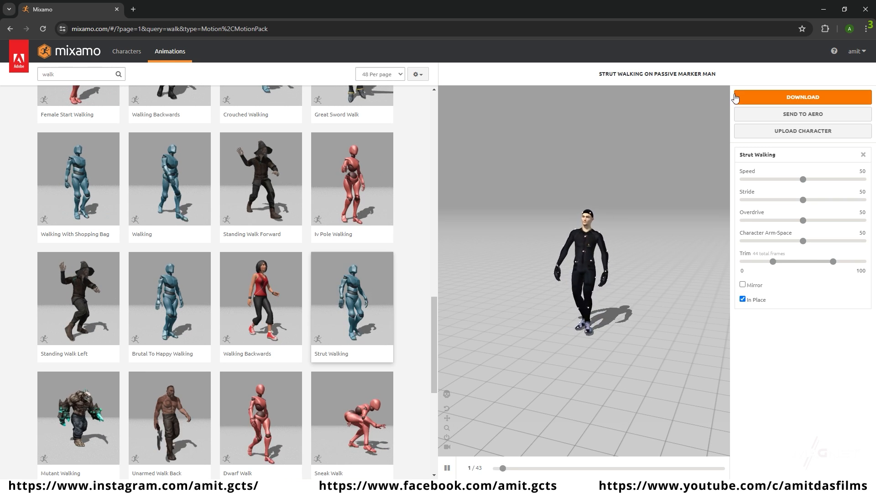
pyautogui.click(799, 98)
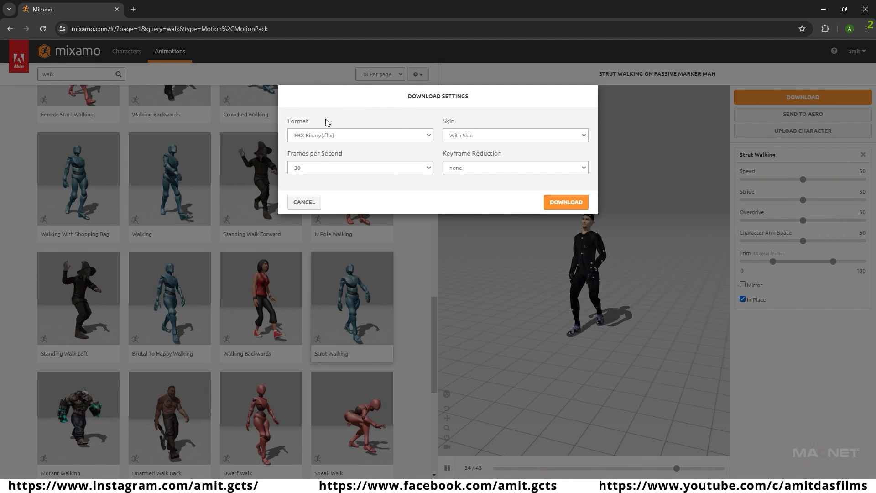
pyautogui.click(565, 202)
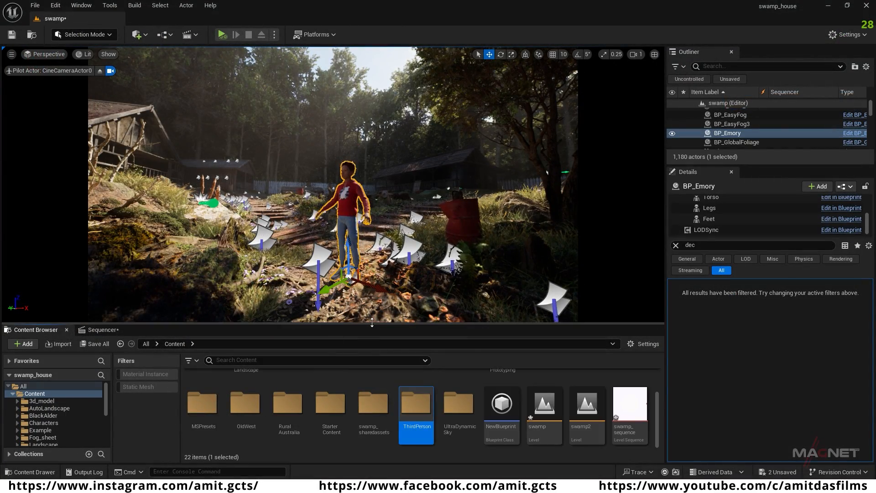
# Step: Switch back to Unreal Editor, create a folder named mixamo_animation in the Content folder, and open it
pyautogui.moveTo(371, 322); pyautogui.dragTo(372, 288)
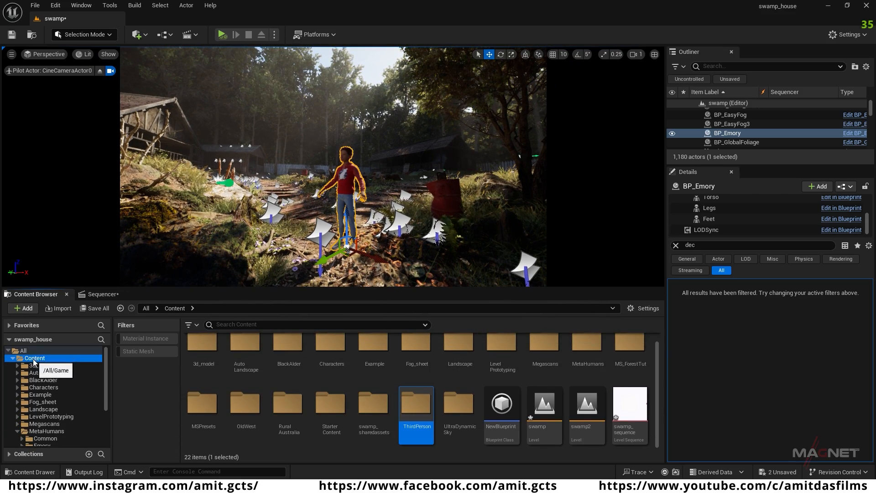
pyautogui.rightClick(267, 445)
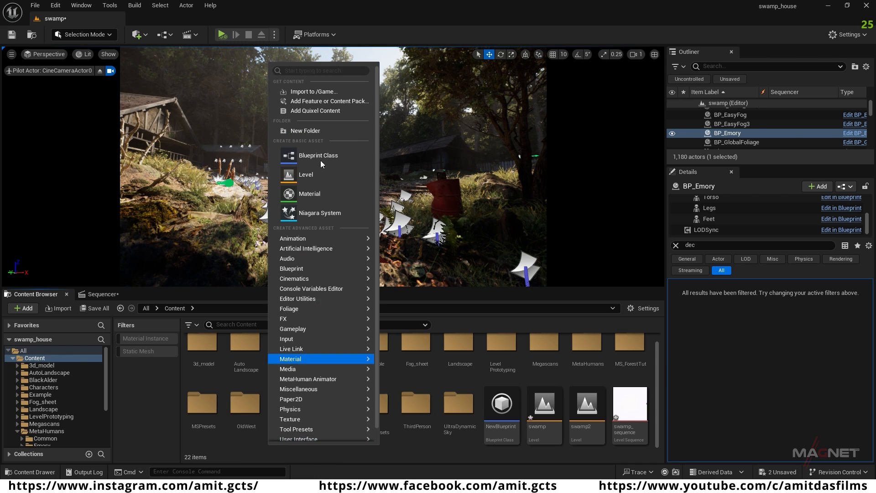
pyautogui.click(305, 130)
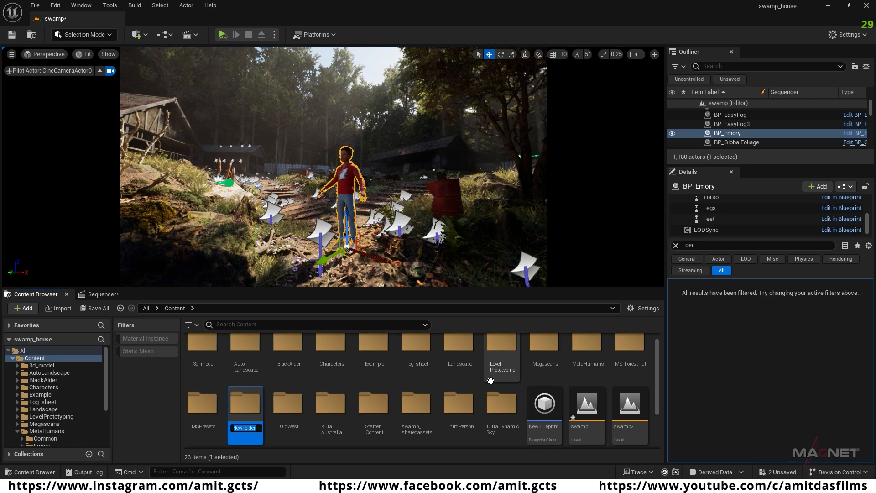
pyautogui.write('mixamo_animation')
pyautogui.press('Return')
pyautogui.press('Return')
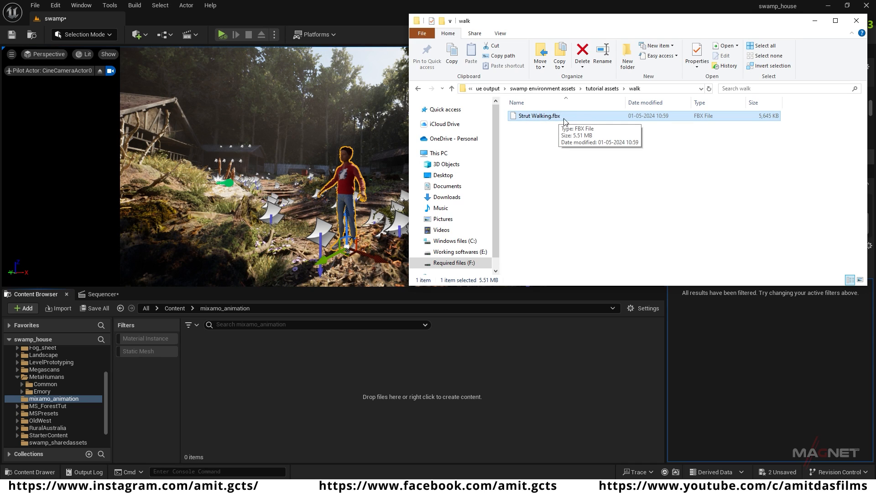
# Step: Import Strut Walking.fbx into the mixamo_animation folder with its skeletal mesh and animations, then dismiss the import log
pyautogui.moveTo(269, 390); pyautogui.dragTo(269, 390)
pyautogui.click(814, 21)
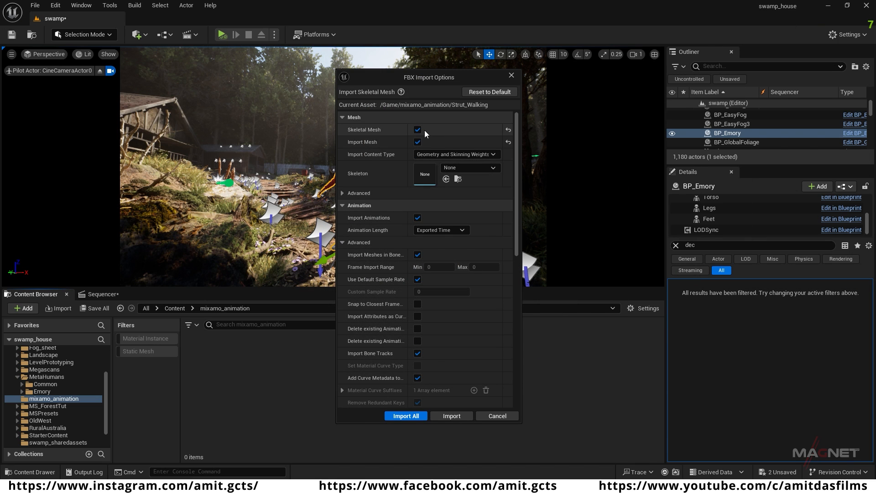
pyautogui.click(406, 416)
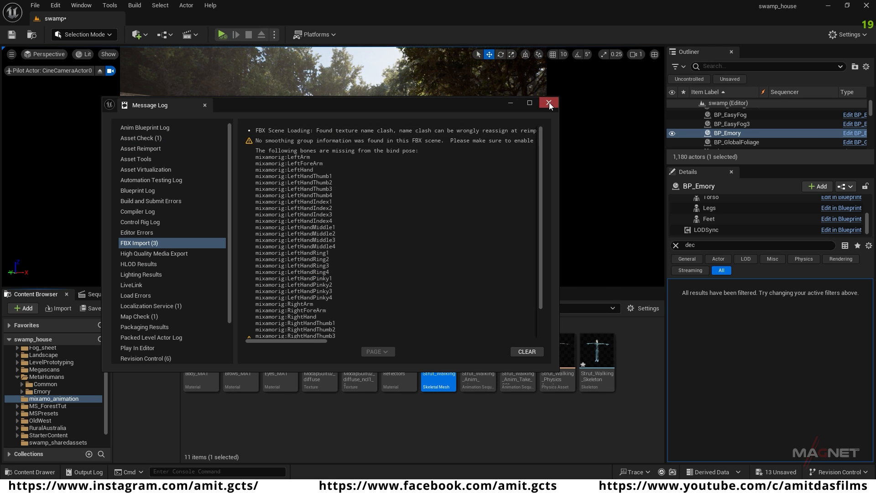
pyautogui.click(549, 102)
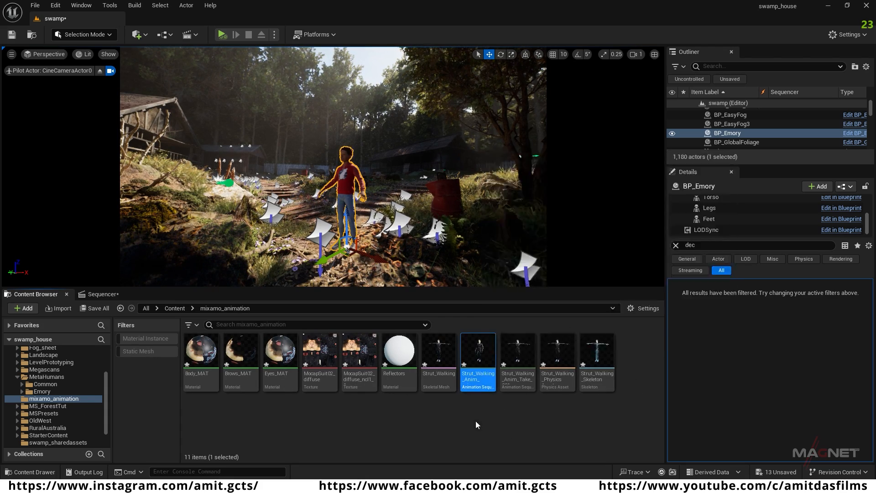
# Step: Preview the imported Strut_Walking_Anim_mixamo_com sequence in the animation editor and close it
pyautogui.click(479, 350)
pyautogui.doubleClick(476, 353)
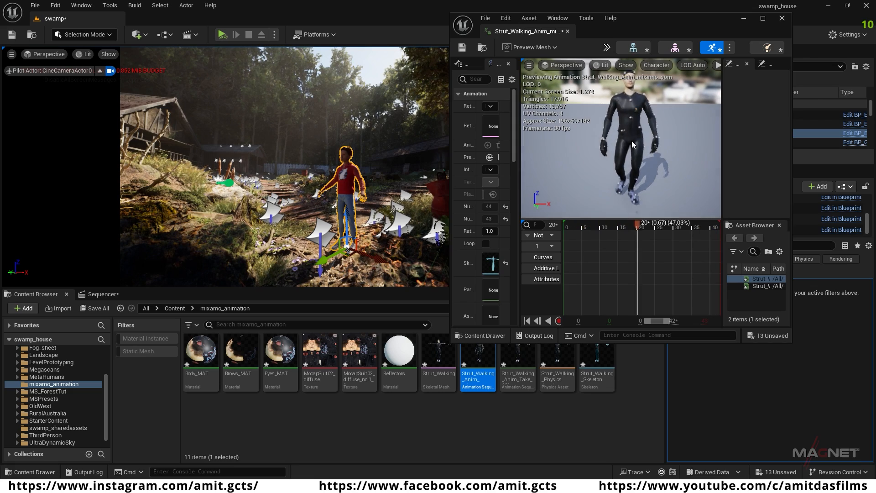
pyautogui.click(782, 18)
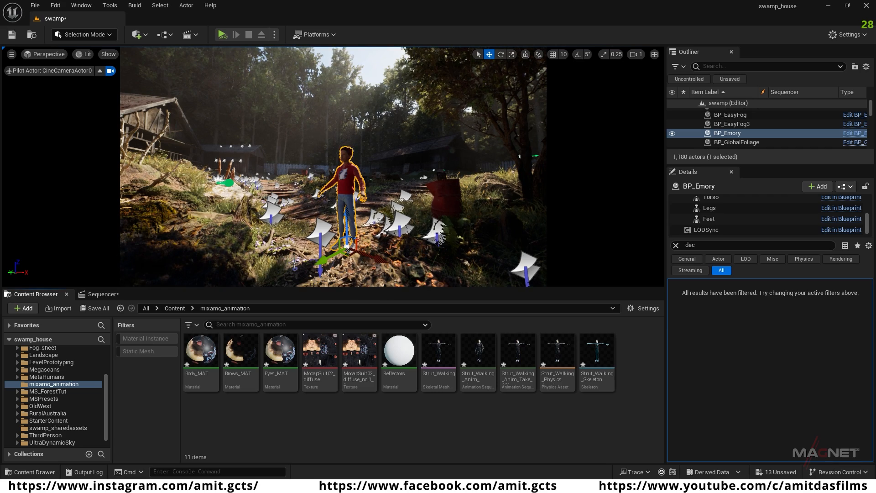
# Step: Start retargeting the Strut_Walking_Anim_mixamo_com animation and set the target skeletal mesh to m_srt_unw_body_preview
pyautogui.click(469, 387)
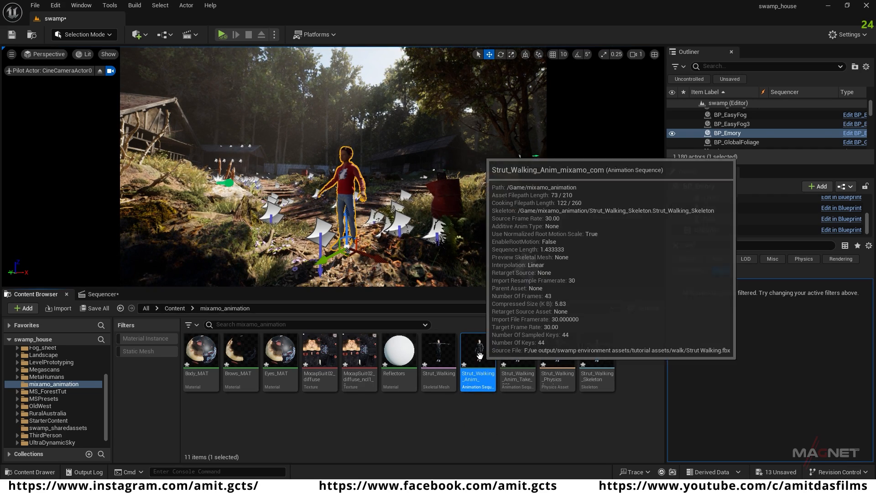
pyautogui.rightClick(478, 351)
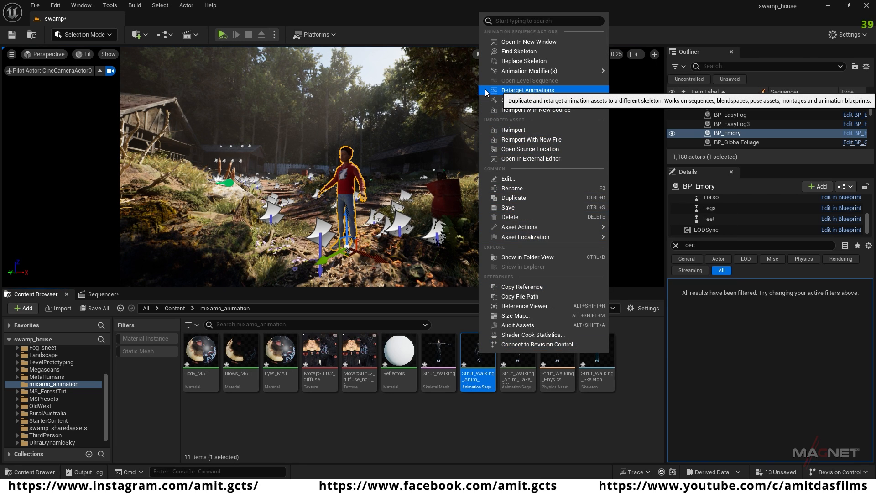
pyautogui.click(536, 91)
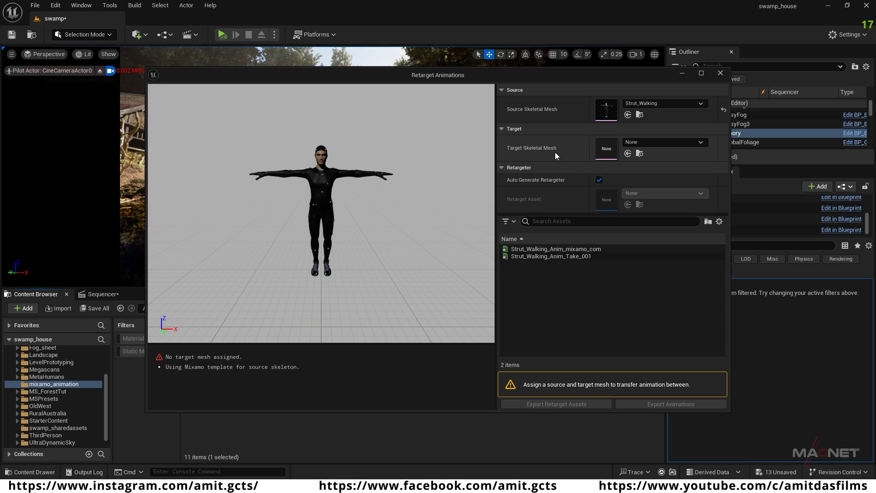
pyautogui.click(698, 142)
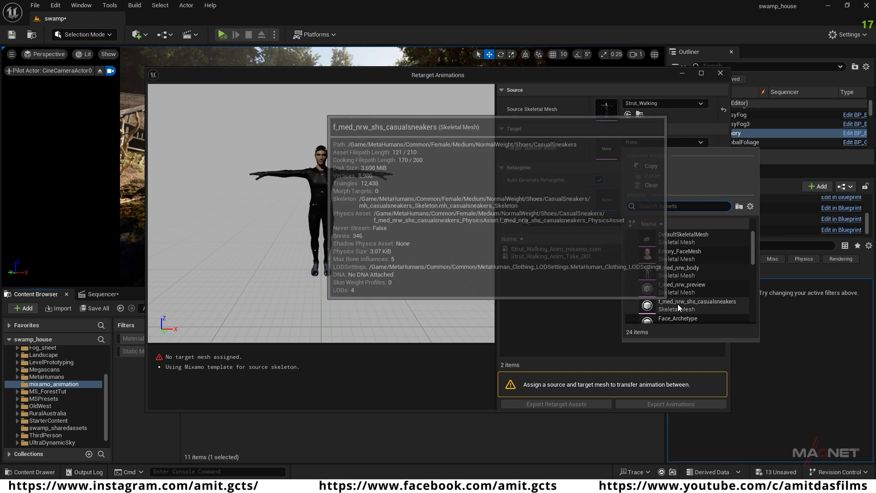
pyautogui.scroll(-5, 679, 283)
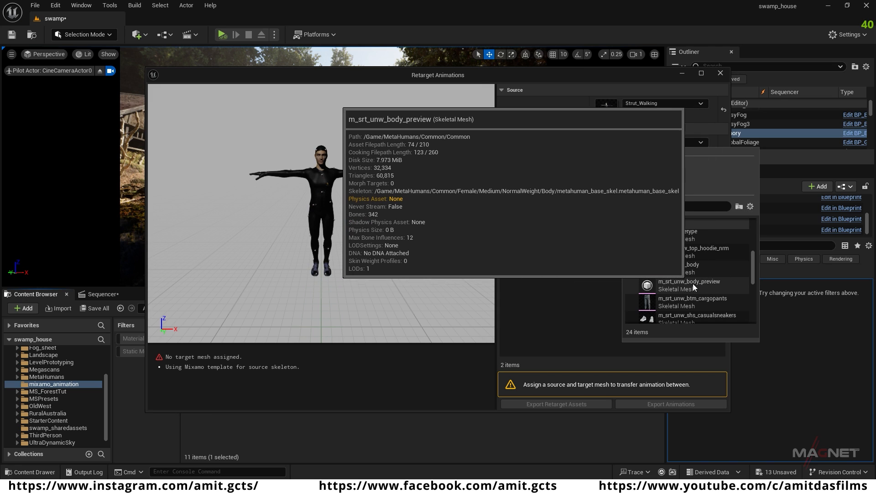
pyautogui.click(694, 283)
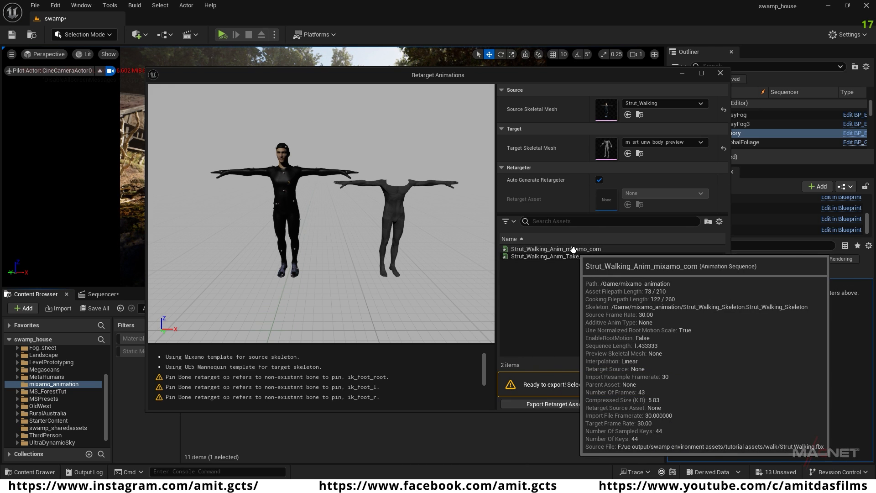
# Step: Export the retargeted Strut_Walking_Anim_mixamo_com animation to the MetaHumans folder, including referenced assets
pyautogui.click(573, 249)
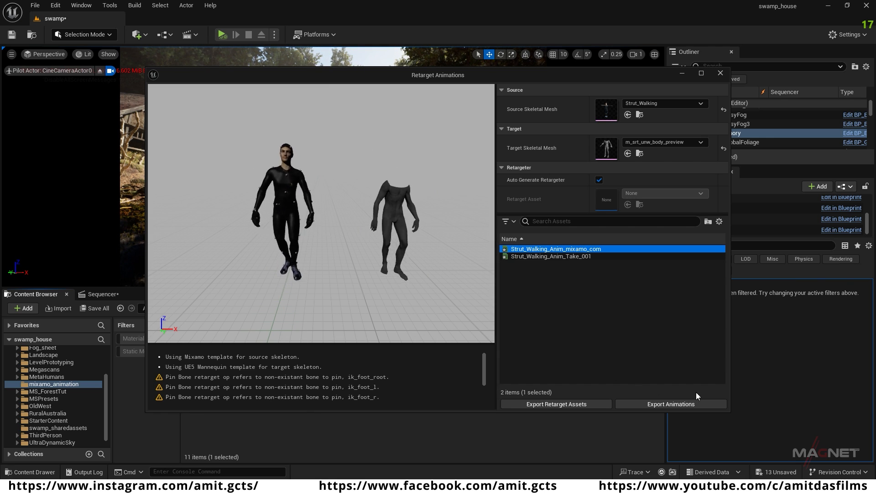
pyautogui.click(674, 404)
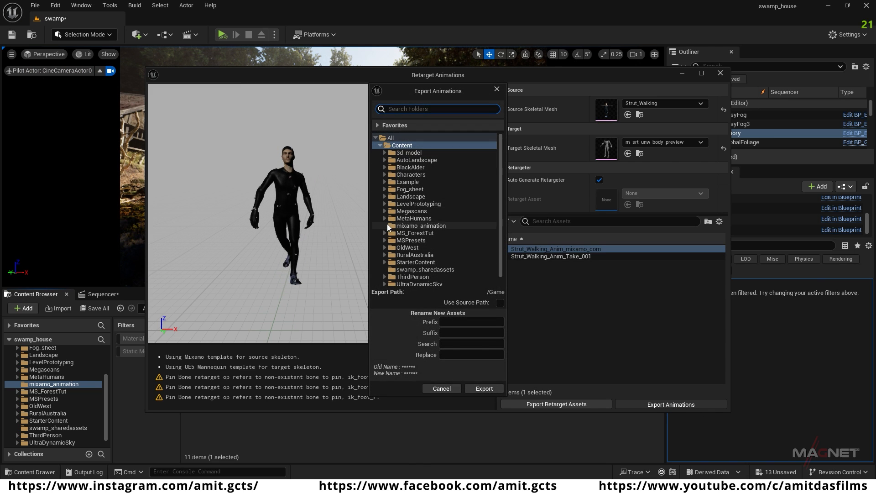
pyautogui.click(427, 219)
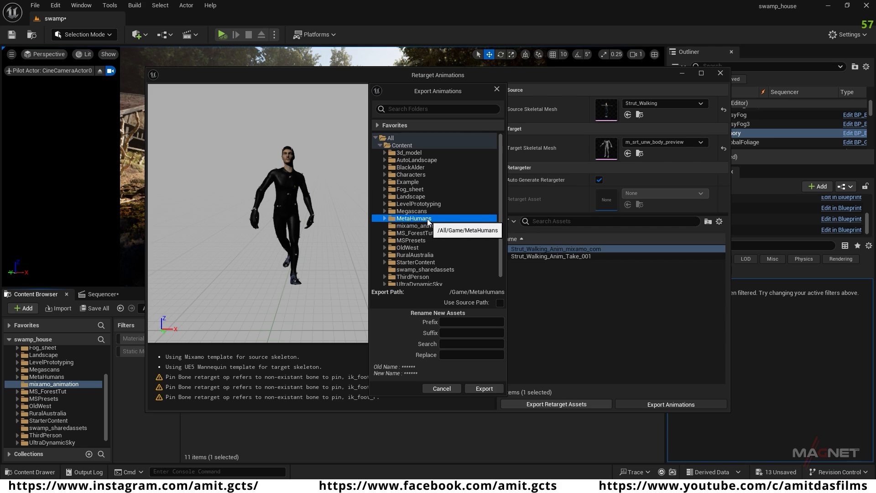
pyautogui.click(485, 387)
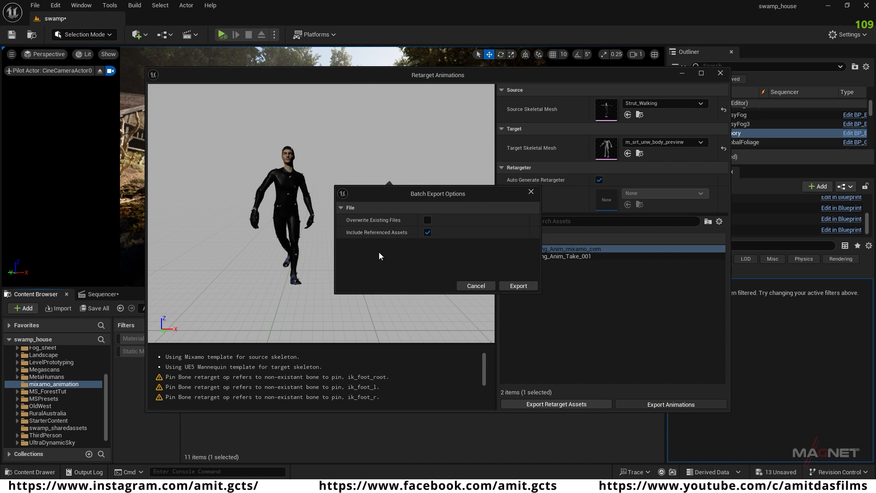
pyautogui.click(519, 286)
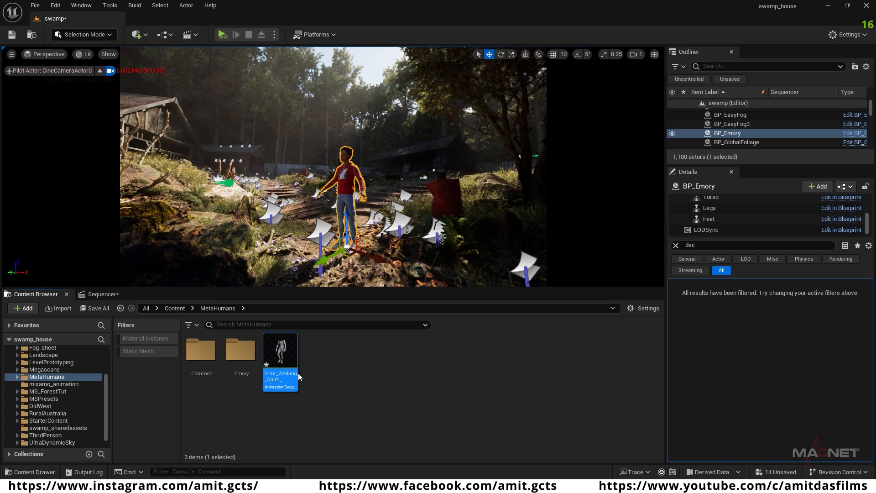
pyautogui.click(357, 366)
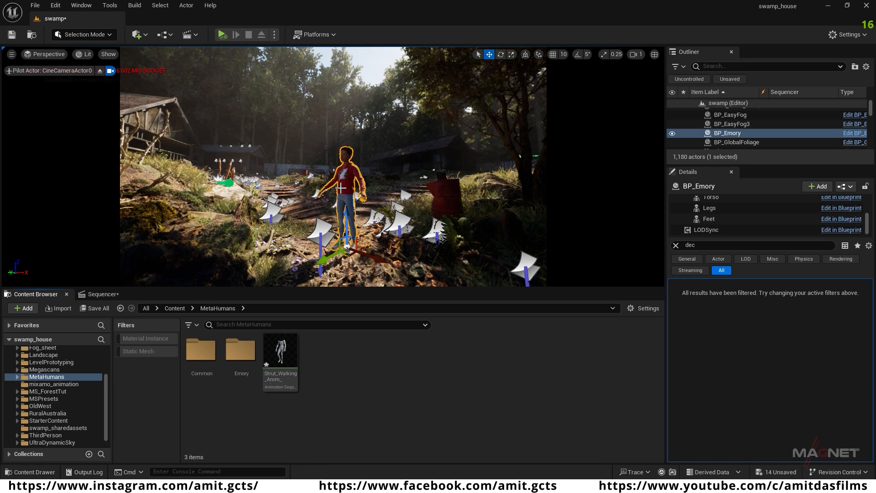
# Step: Open swamp_sequence in Sequencer and add the BP_Emory actor to it
pyautogui.click(106, 296)
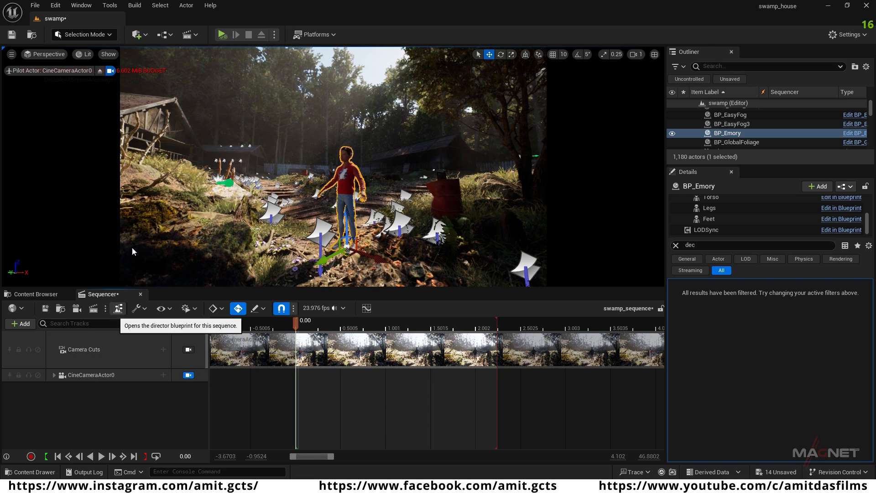
pyautogui.click(195, 34)
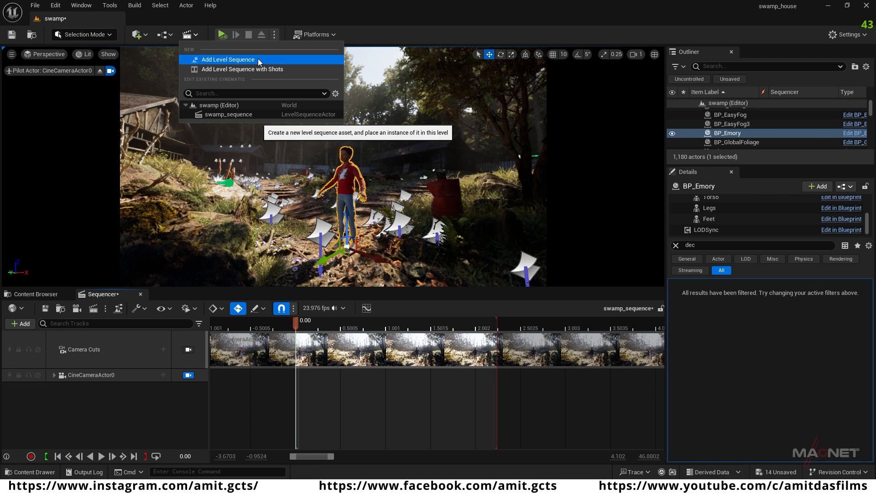
pyautogui.click(102, 420)
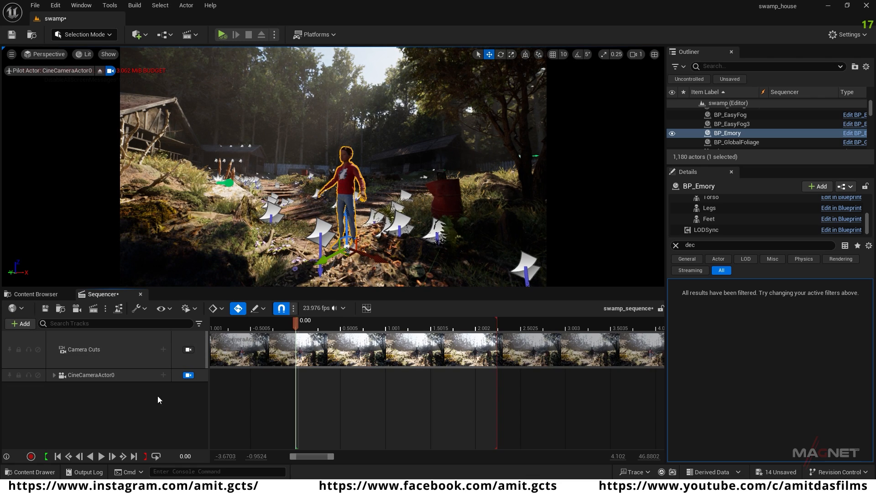
pyautogui.click(20, 324)
pyautogui.moveTo(66, 165)
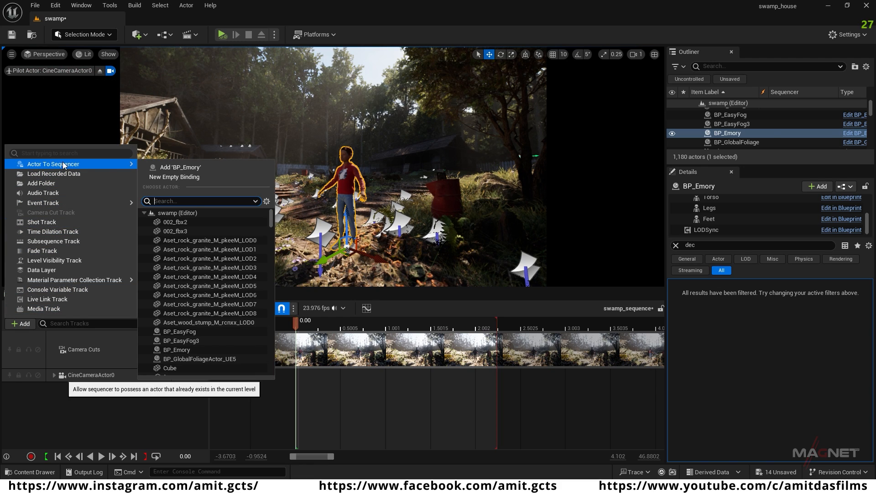
pyautogui.click(204, 168)
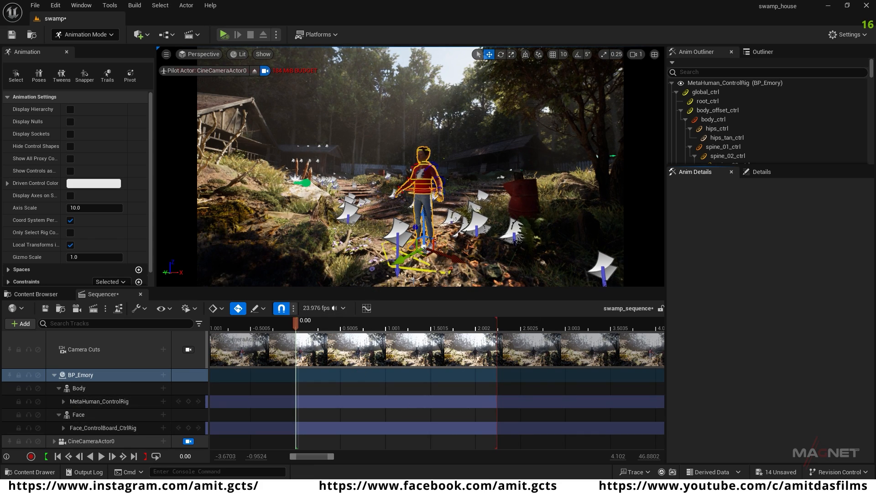
# Step: Delete the MetaHuman_ControlRig and Face_ControlBoard_CtrlRig tracks from BP_Emory and return the editor to Selection mode
pyautogui.click(92, 401)
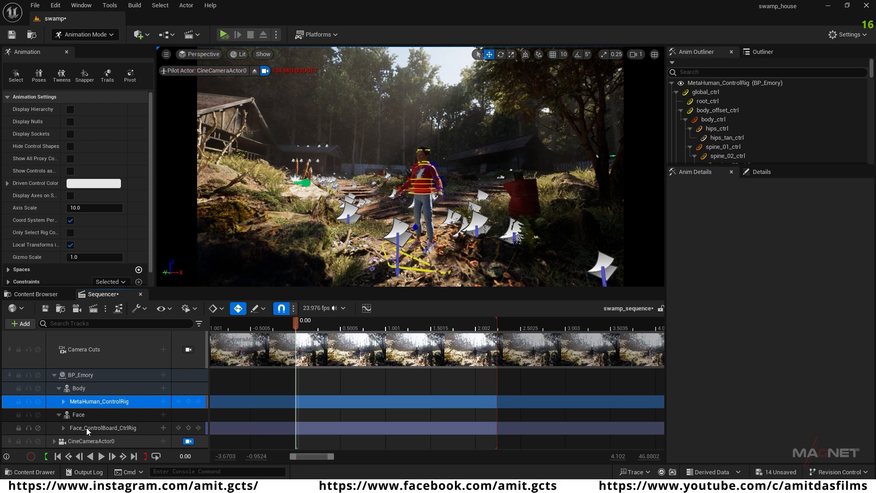
pyautogui.keyDown('ctrl'); pyautogui.click(122, 428); pyautogui.keyUp('ctrl')
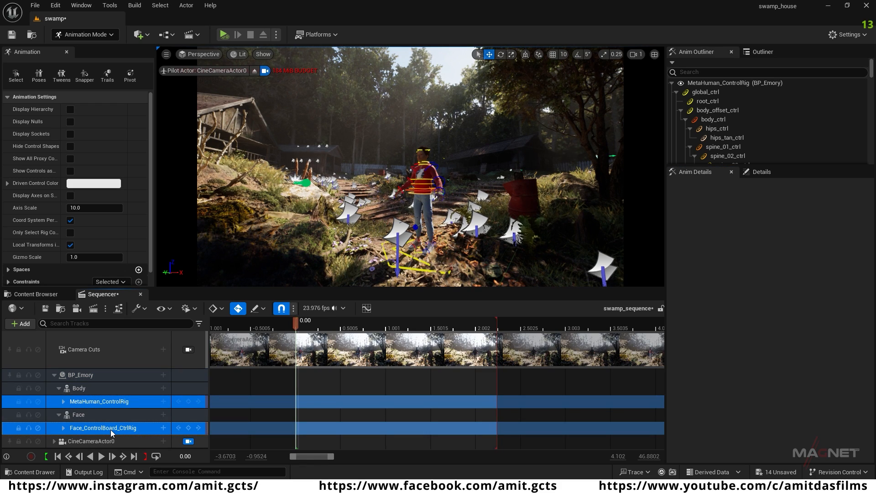
pyautogui.press('Delete')
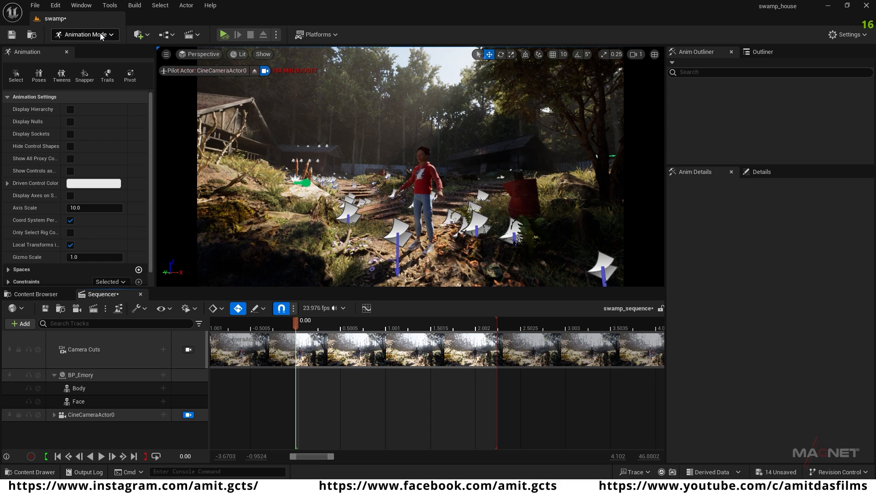
pyautogui.click(101, 35)
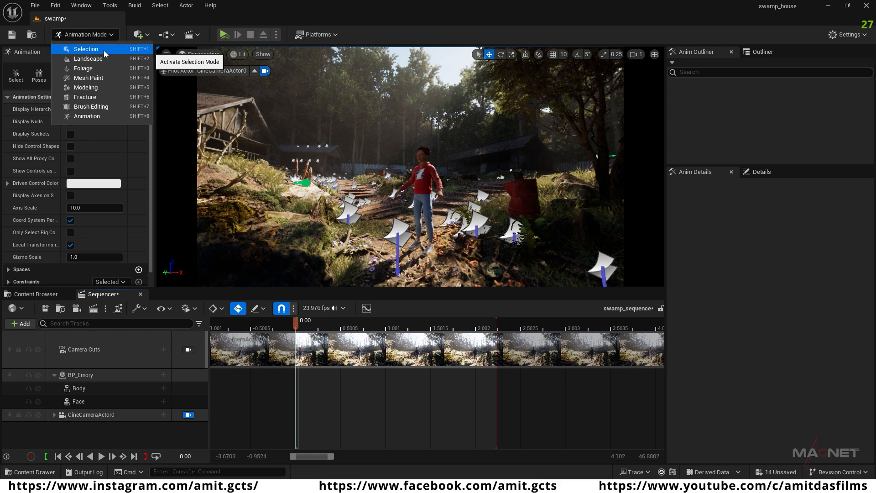
pyautogui.click(103, 49)
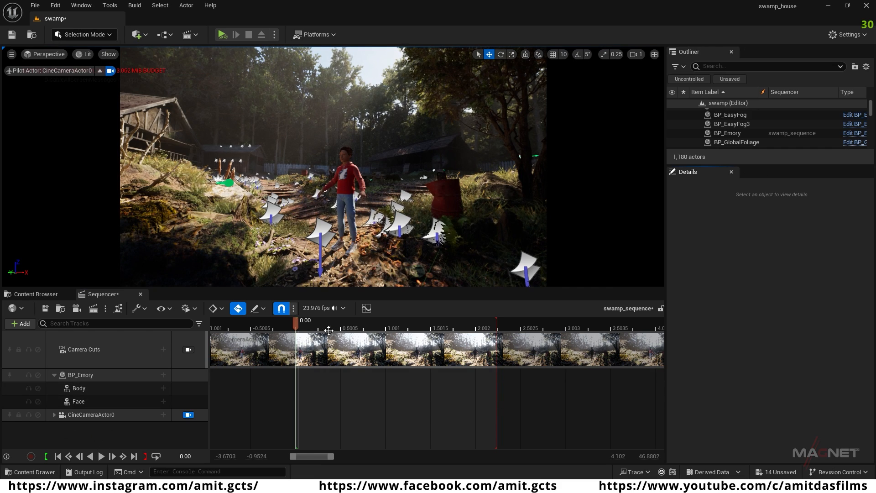
# Step: Add the retargeted Strut_Walking_Anim_mixamo_com animation to BP_Emory's Body track at the start of the sequence
pyautogui.moveTo(295, 321)
pyautogui.mouseDown()
pyautogui.moveTo(461, 321)
pyautogui.moveTo(302, 321)
pyautogui.mouseUp()
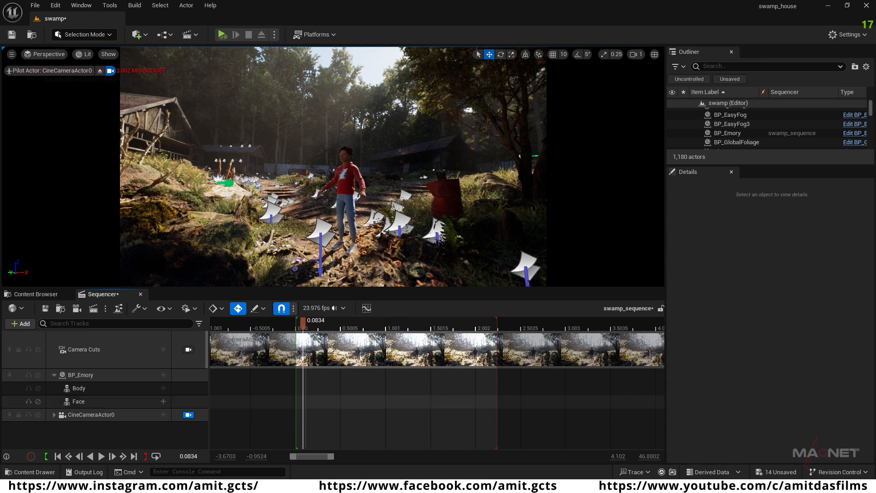
pyautogui.click(57, 456)
pyautogui.click(79, 390)
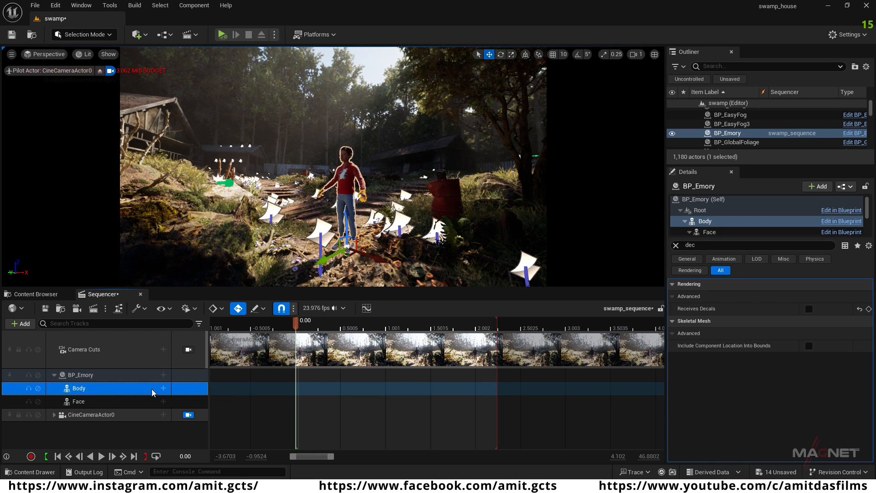
pyautogui.click(164, 388)
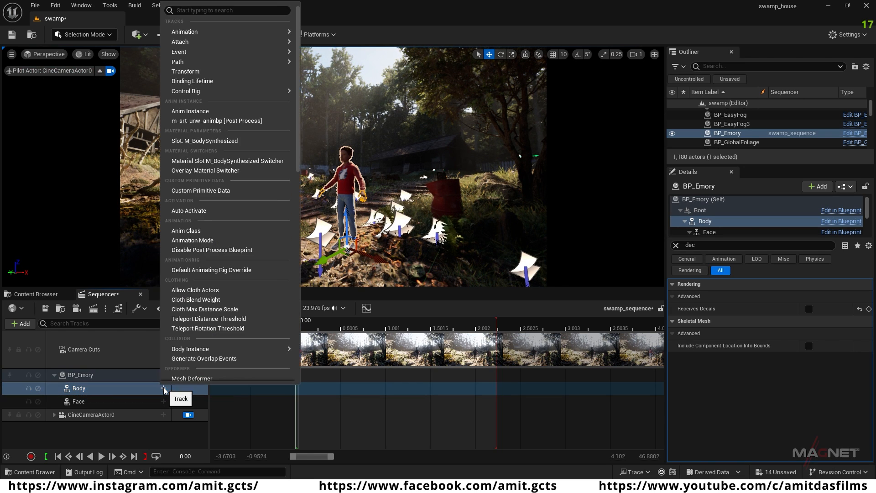
pyautogui.moveTo(197, 33)
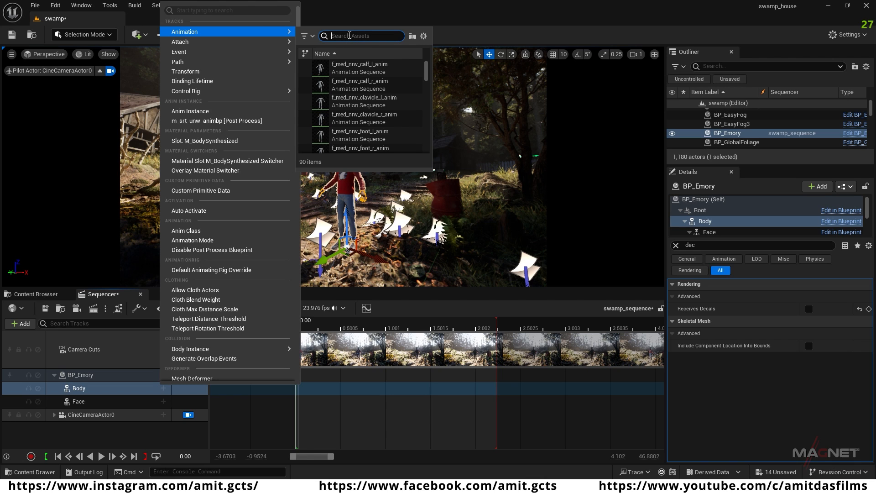
pyautogui.write('walk')
pyautogui.moveTo(356, 68)
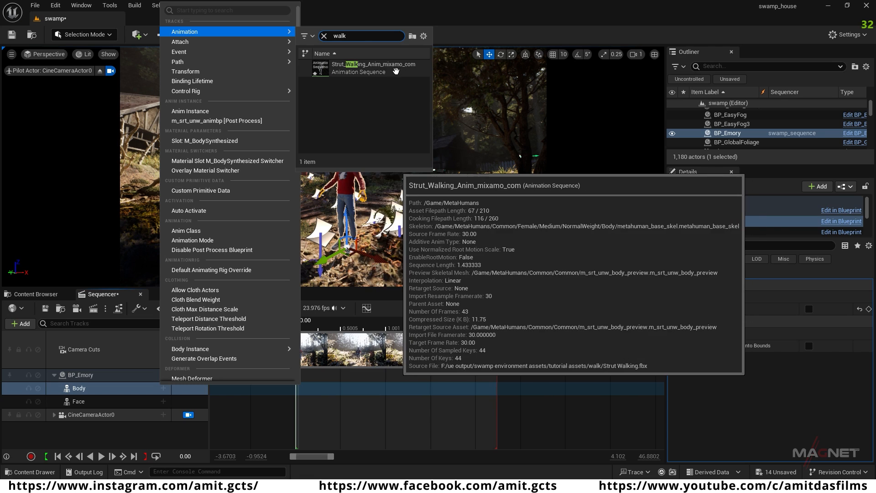
pyautogui.click(375, 69)
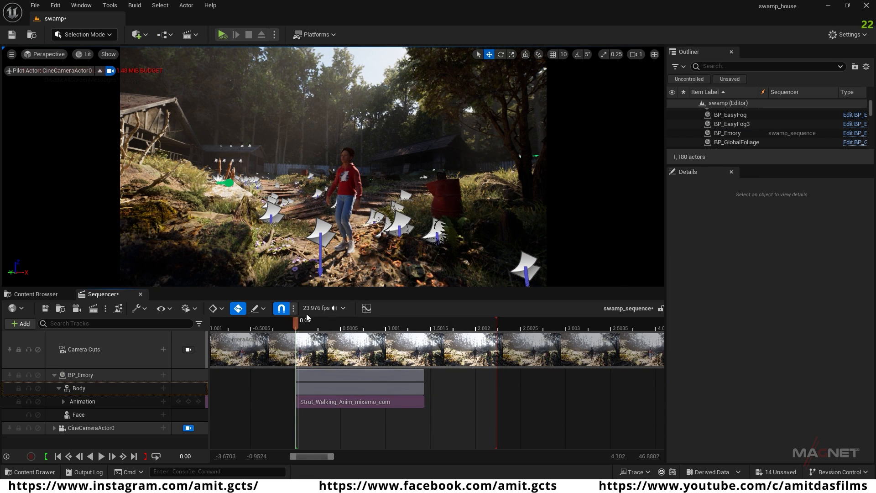
# Step: Scrub through the walk to check it and extend the BP_Emory animation clip's end to about 3.7 seconds
pyautogui.moveTo(322, 324); pyautogui.dragTo(349, 338)
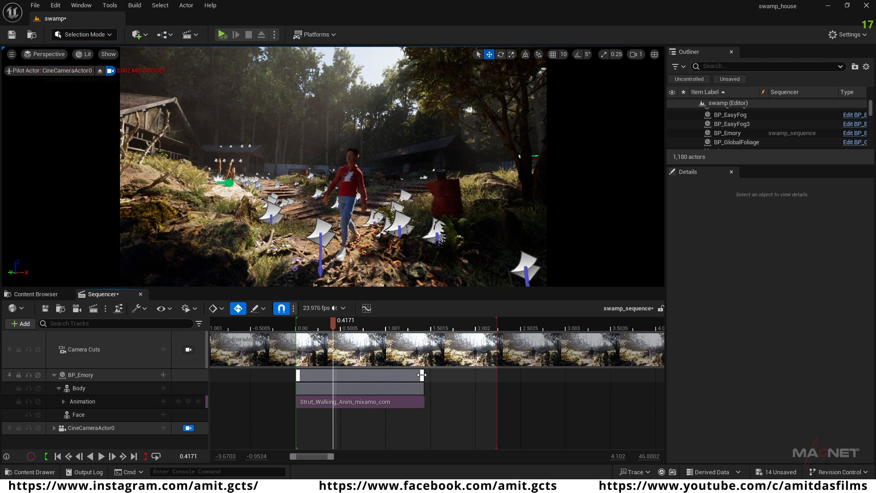
pyautogui.moveTo(421, 375); pyautogui.dragTo(634, 377)
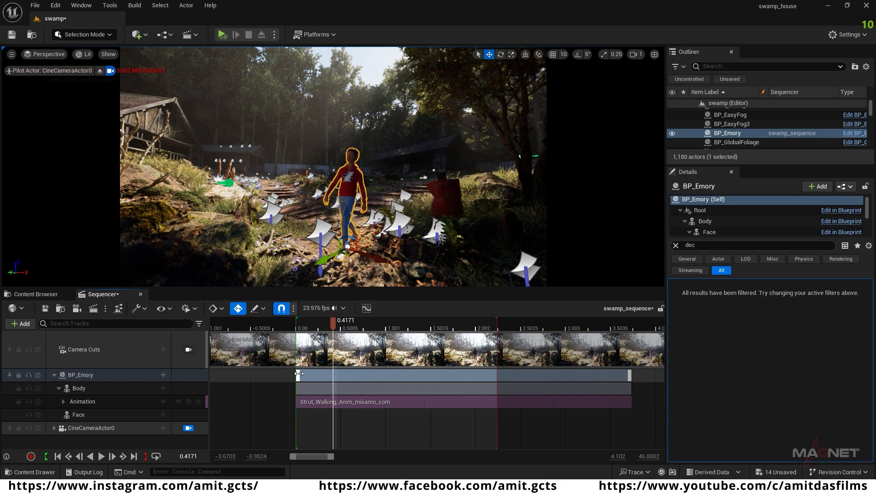
# Step: Extend the BP_Emory animation clip's start to about 0.4 seconds before the sequence start and play back the walk
pyautogui.moveTo(288, 373); pyautogui.dragTo(252, 373)
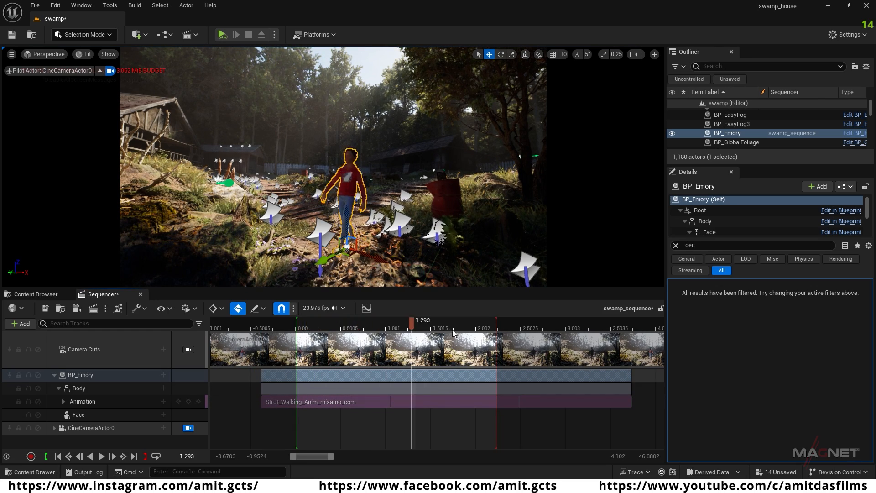
pyautogui.moveTo(325, 330); pyautogui.dragTo(349, 329)
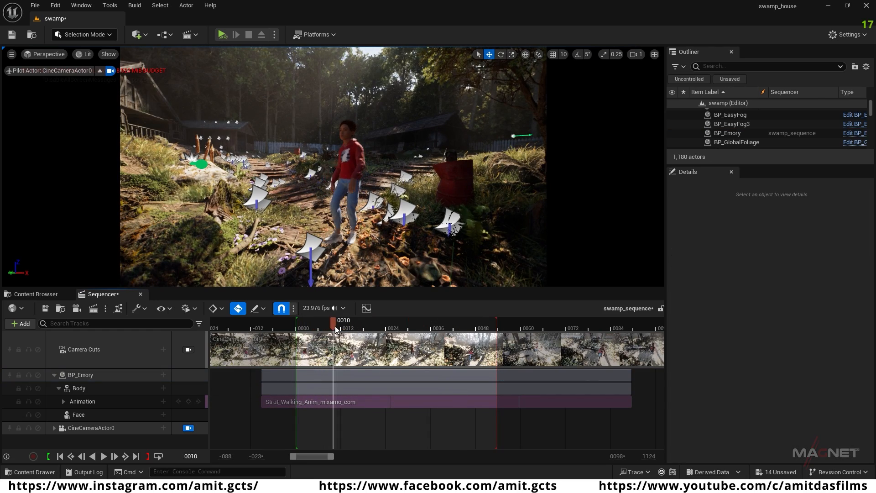
pyautogui.press('space')
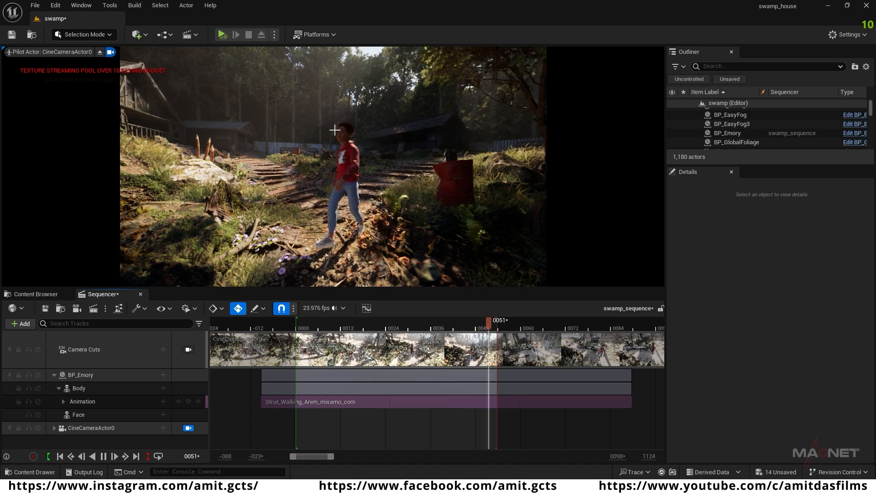
pyautogui.press('space')
pyautogui.click(333, 322)
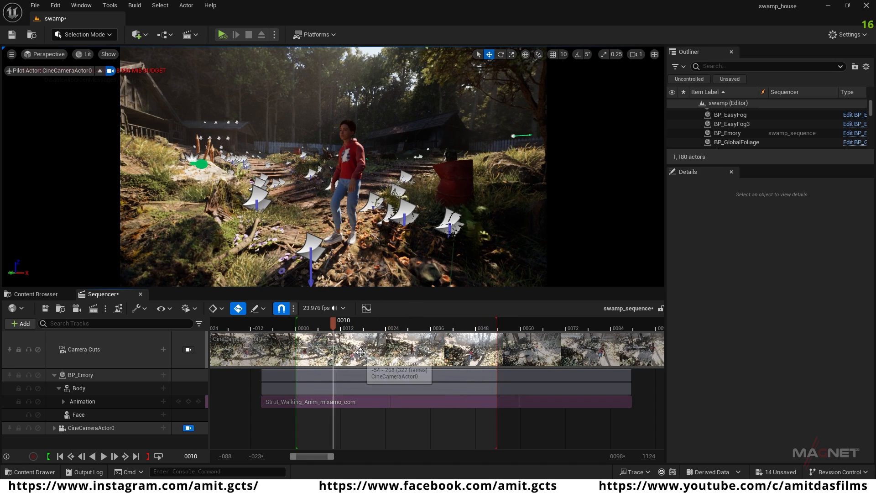
pyautogui.moveTo(333, 321); pyautogui.dragTo(461, 326)
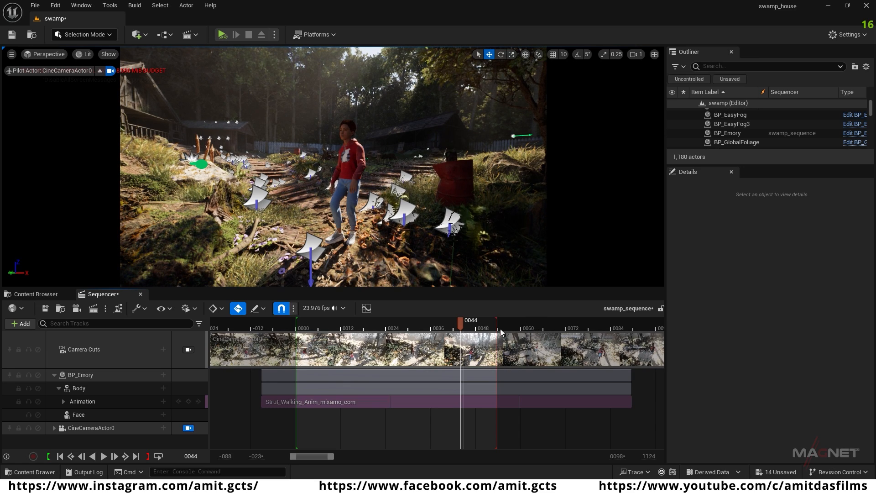
# Step: Set the Sequencer time display to Seconds and scrub through the walk
pyautogui.click(343, 308)
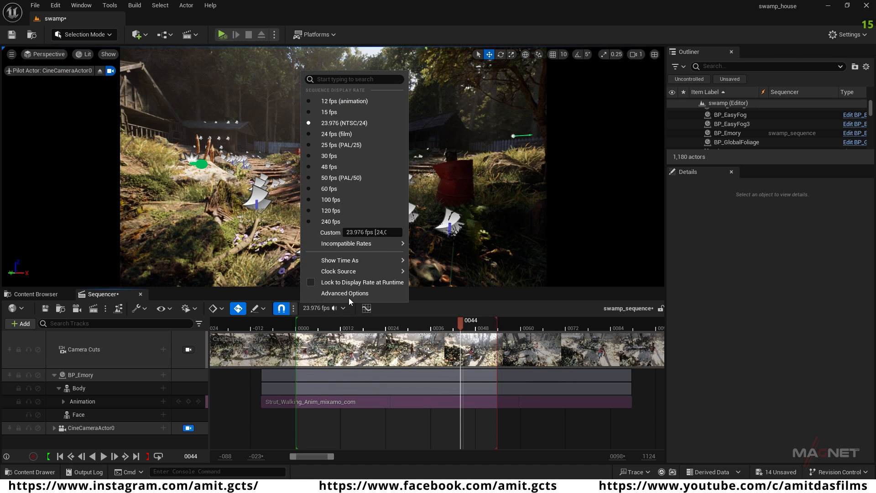
pyautogui.moveTo(356, 260)
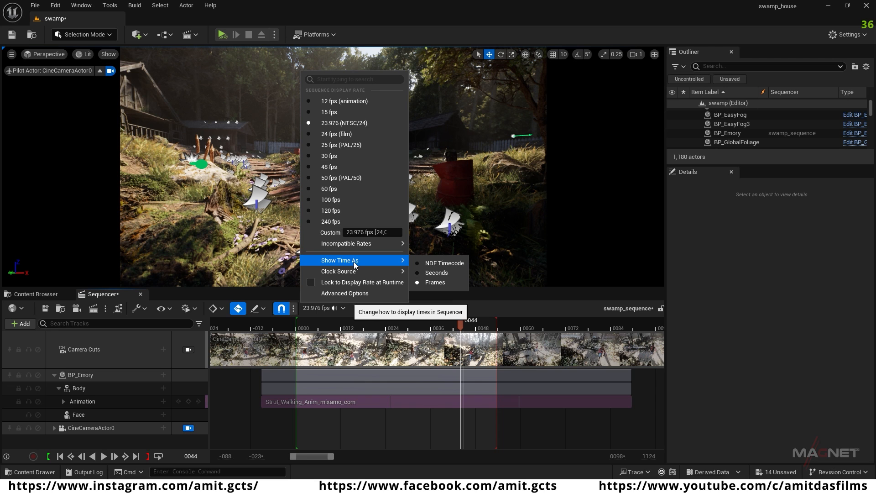
pyautogui.click(440, 274)
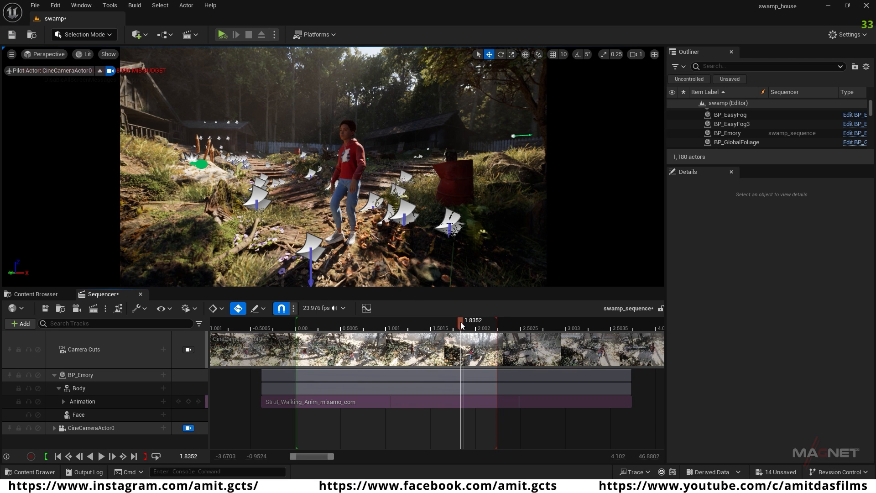
pyautogui.moveTo(385, 322); pyautogui.dragTo(457, 329)
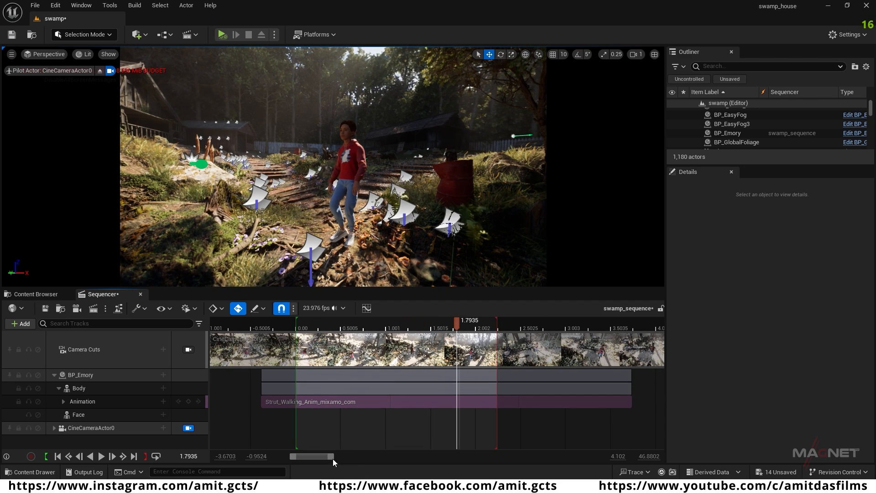
# Step: Place the playhead at 10.01 seconds and extend the BP_Emory animation clip's end to about 11.4 seconds
pyautogui.moveTo(332, 453); pyautogui.dragTo(410, 459)
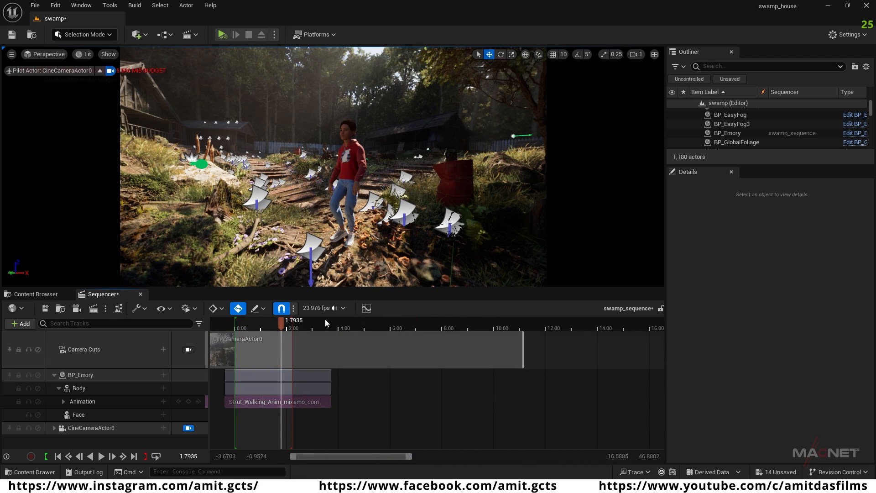
pyautogui.moveTo(281, 324); pyautogui.dragTo(416, 323)
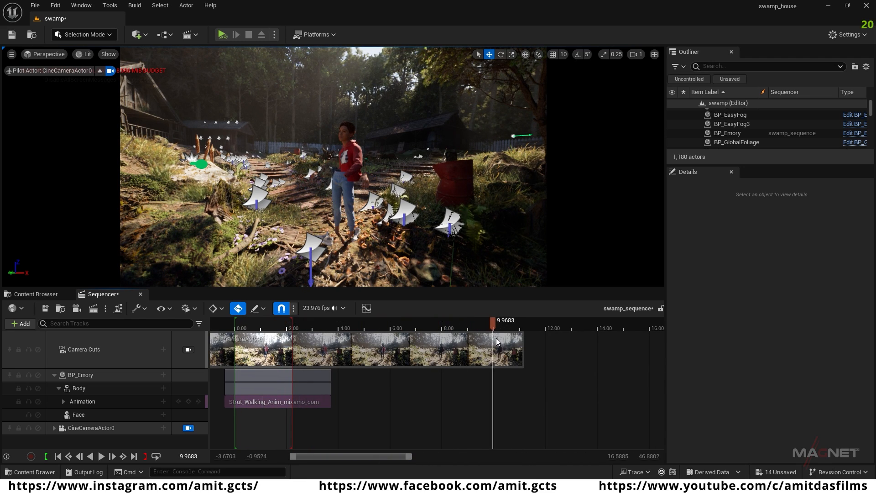
pyautogui.press('Right')
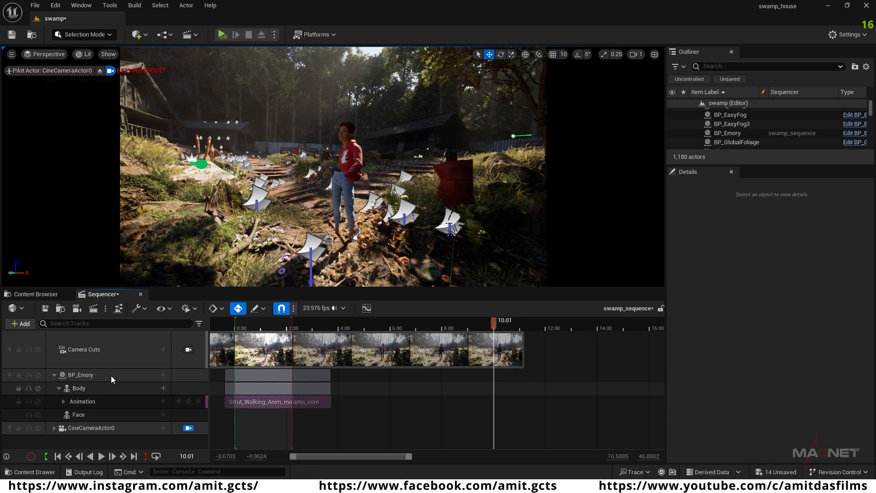
pyautogui.moveTo(330, 374); pyautogui.dragTo(530, 380)
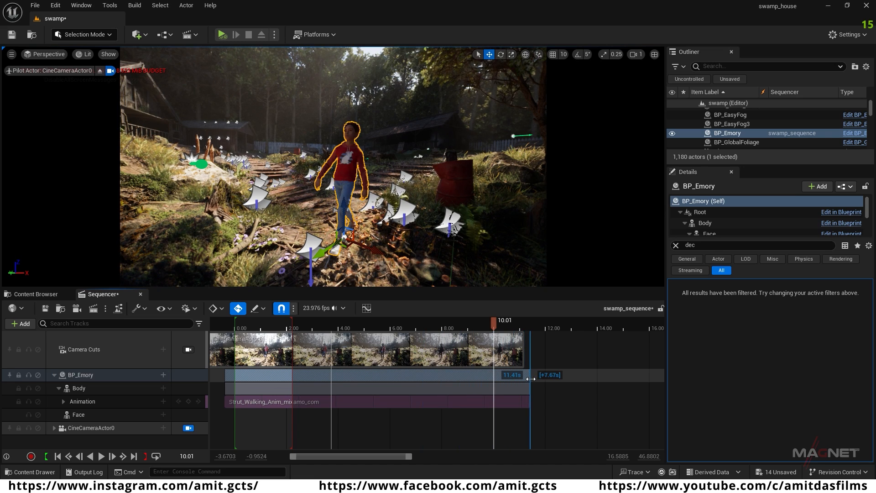
# Step: Set the sequence's playback end to about 10 seconds, play back the walk, and return to the start
pyautogui.moveTo(304, 320)
pyautogui.mouseDown()
pyautogui.moveTo(493, 334)
pyautogui.moveTo(405, 322)
pyautogui.moveTo(295, 323)
pyautogui.moveTo(419, 327)
pyautogui.moveTo(276, 329)
pyautogui.mouseUp()
pyautogui.press('space')
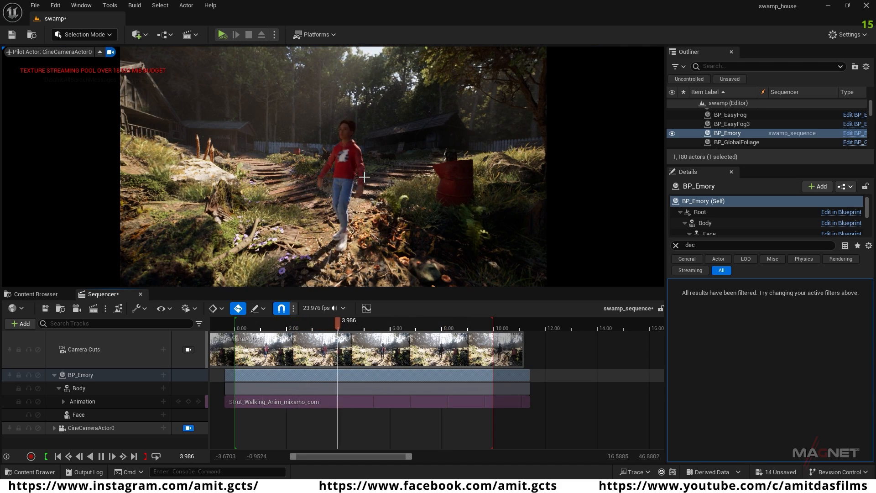
pyautogui.press('space')
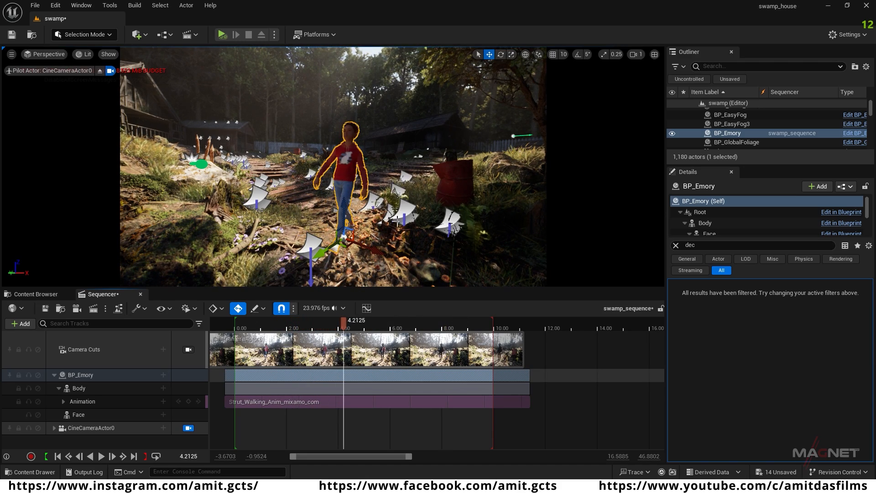
pyautogui.click(58, 456)
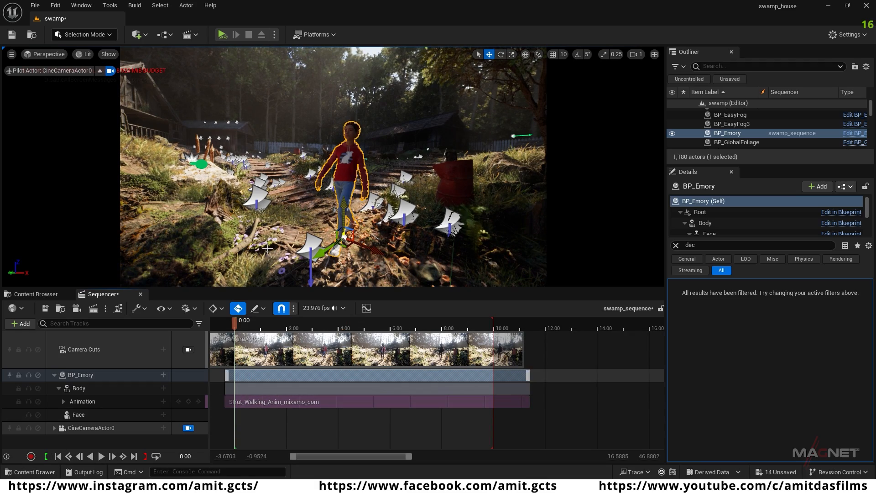
# Step: Move BP_Emory farther down the swamp path and rotate it about the vertical axis to turn it along the path
pyautogui.moveTo(270, 225); pyautogui.dragTo(302, 257, button='right')
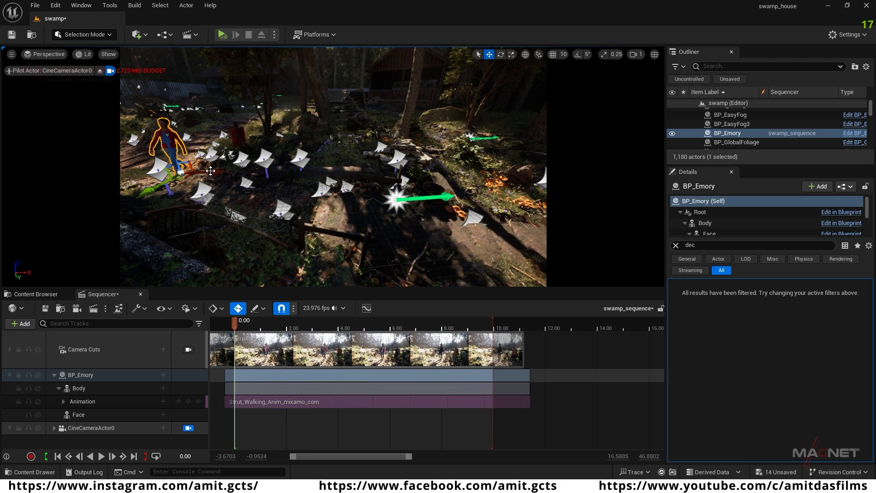
pyautogui.moveTo(210, 171)
pyautogui.mouseDown()
pyautogui.moveTo(368, 175)
pyautogui.moveTo(340, 190)
pyautogui.moveTo(326, 179)
pyautogui.moveTo(335, 204)
pyautogui.moveTo(371, 204)
pyautogui.moveTo(358, 200)
pyautogui.mouseUp()
pyautogui.press('e')
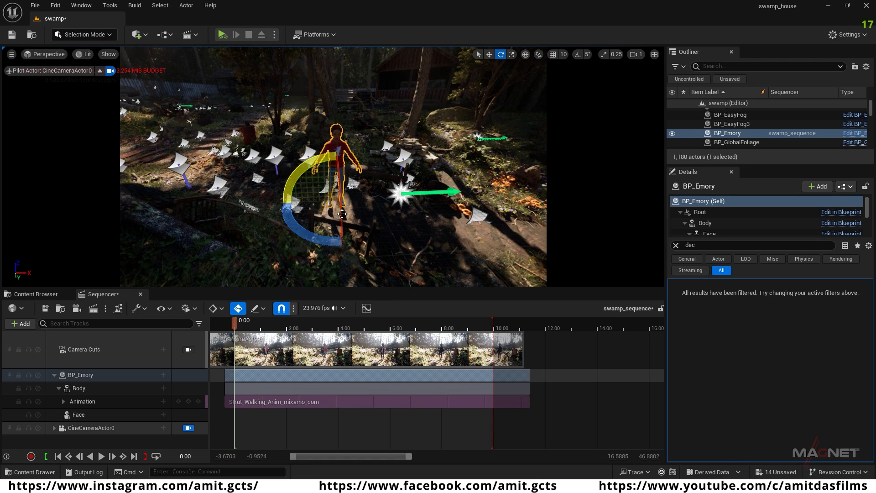
pyautogui.moveTo(331, 244); pyautogui.dragTo(378, 245)
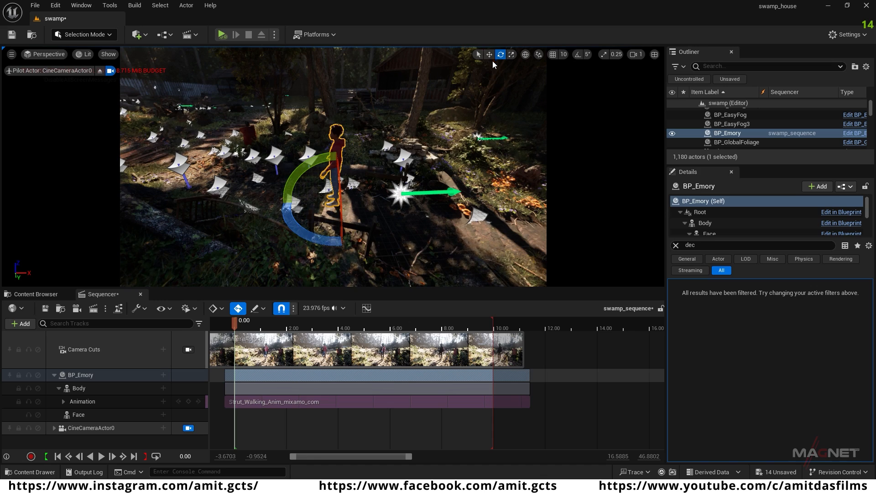
pyautogui.click(489, 55)
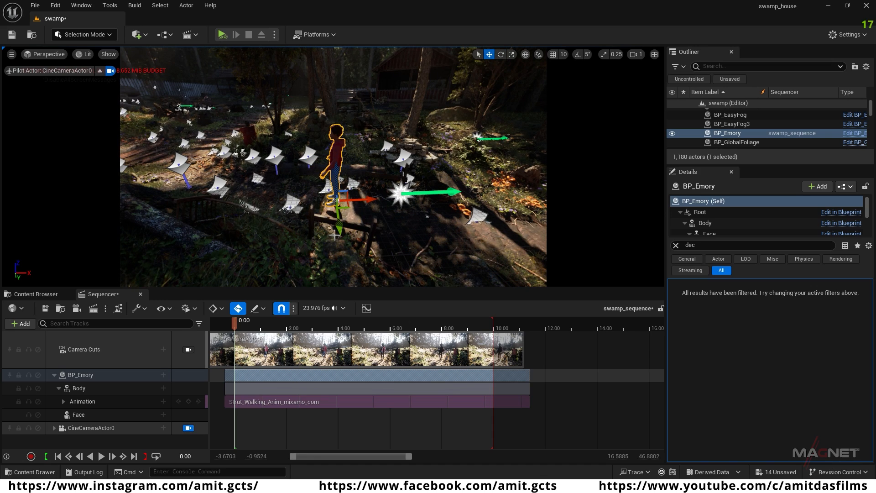
pyautogui.moveTo(337, 214)
pyautogui.mouseDown()
pyautogui.moveTo(346, 247)
pyautogui.moveTo(341, 228)
pyautogui.mouseUp()
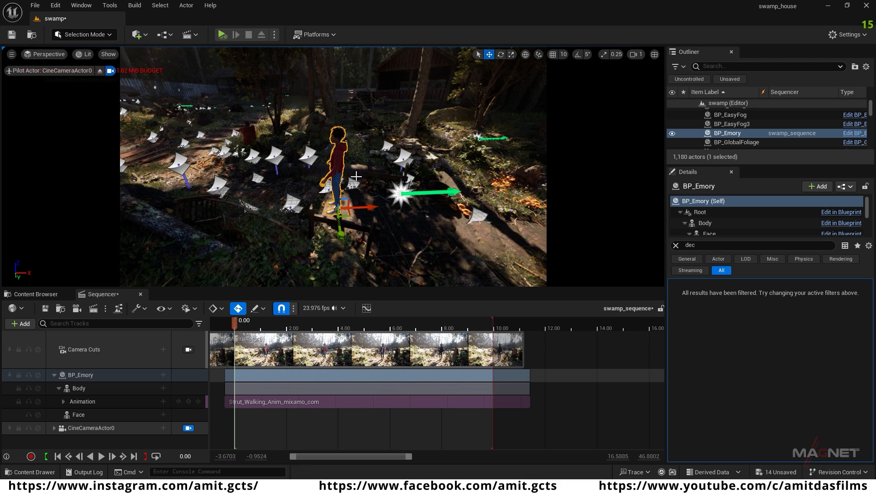
# Step: Switch the transform gizmo to local space and move BP_Emory farther back and sideways onto the path
pyautogui.keyDown('alt'); pyautogui.moveTo(393, 245); pyautogui.dragTo(312, 205); pyautogui.keyUp('alt')
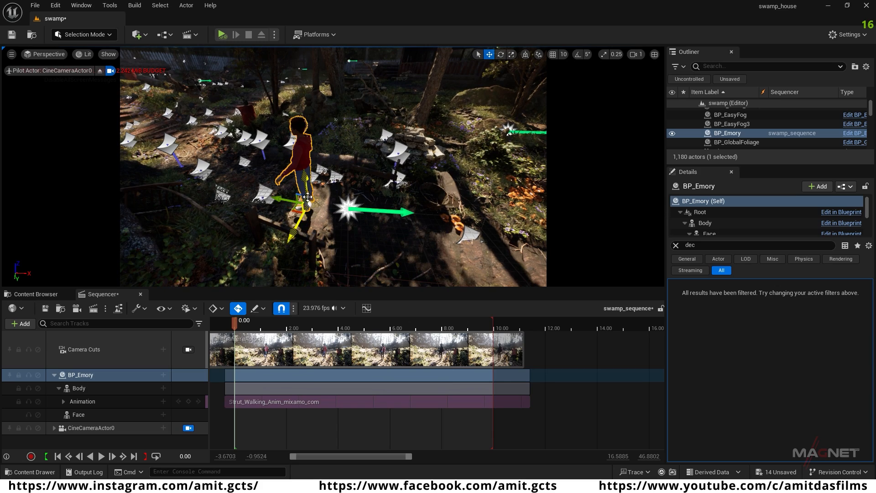
pyautogui.click(525, 57)
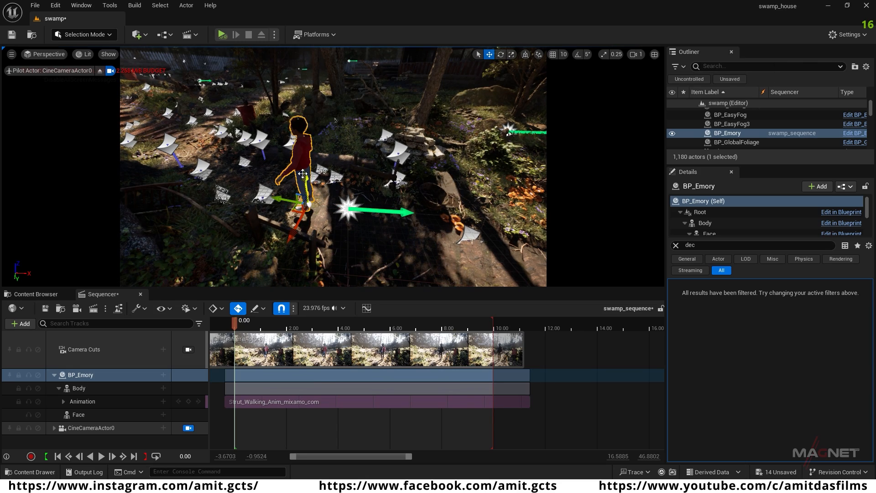
pyautogui.moveTo(333, 166); pyautogui.dragTo(326, 140, button='right')
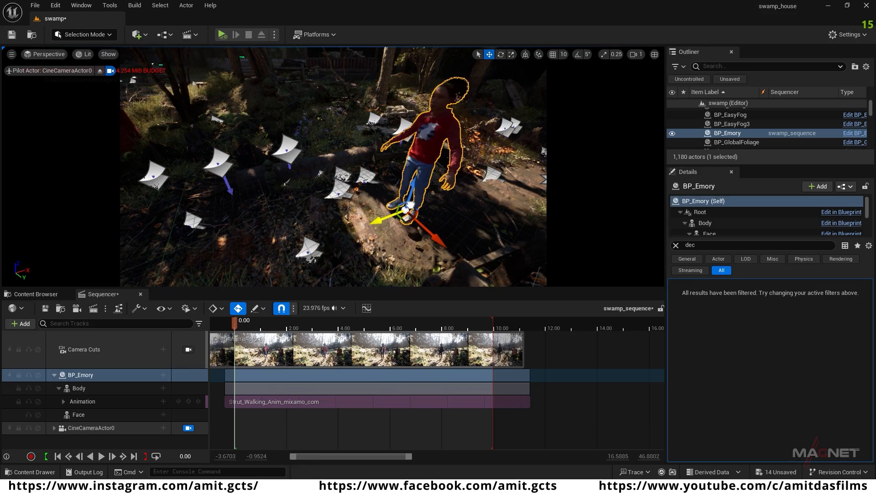
pyautogui.moveTo(327, 141); pyautogui.dragTo(362, 147, button='right')
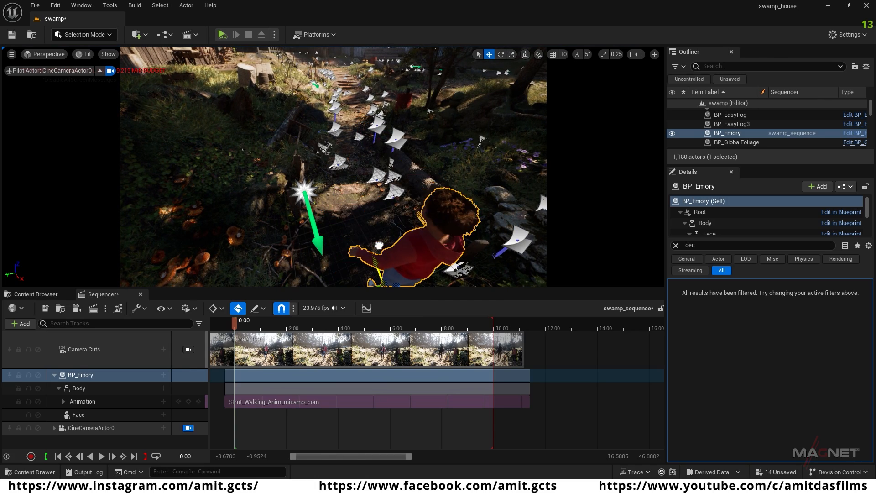
pyautogui.scroll(-6, 364, 210)
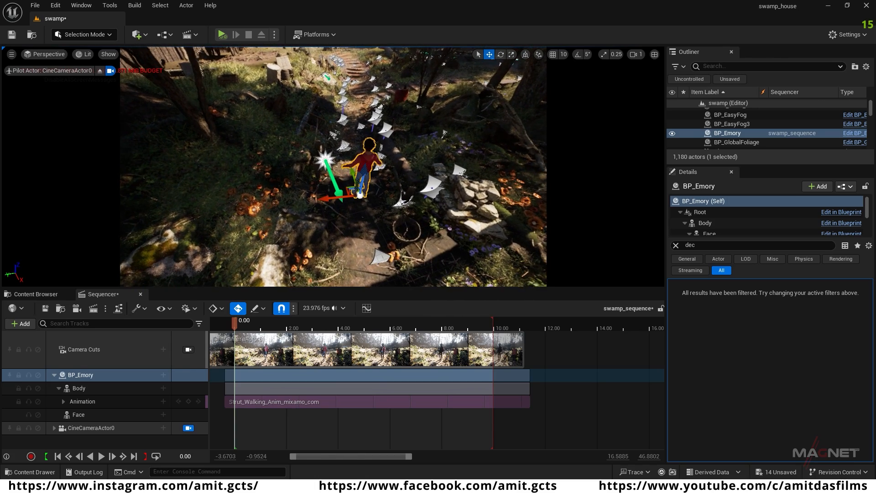
pyautogui.moveTo(354, 175); pyautogui.dragTo(369, 230)
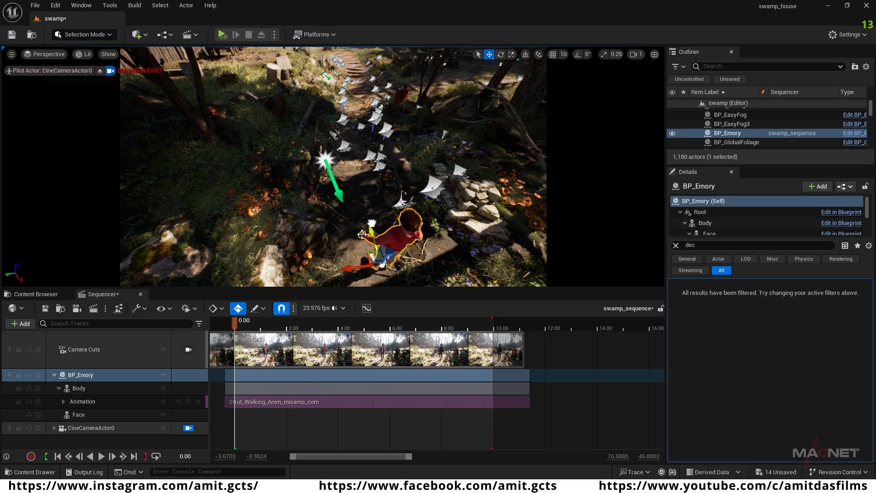
pyautogui.moveTo(343, 267); pyautogui.dragTo(344, 265)
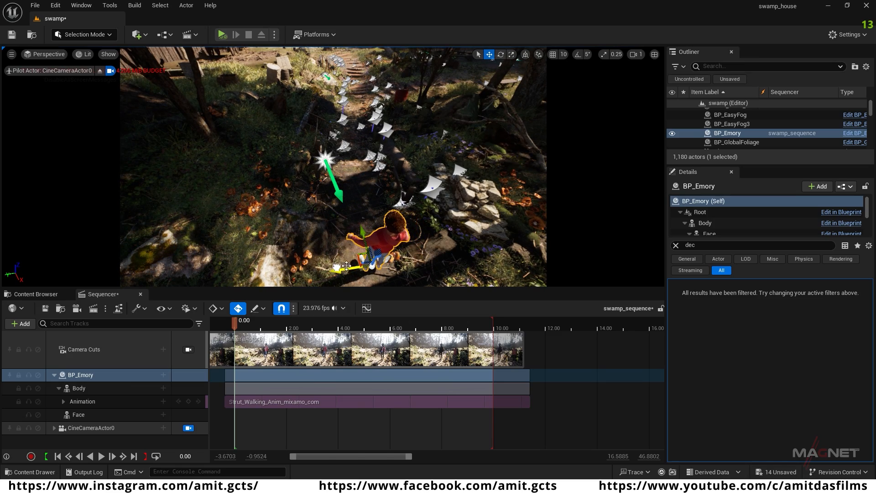
pyautogui.moveTo(343, 265); pyautogui.dragTo(310, 261, button='right')
# Step: Rotate BP_Emory slightly about the vertical axis and shift it sideways to line up with the path
pyautogui.press('e')
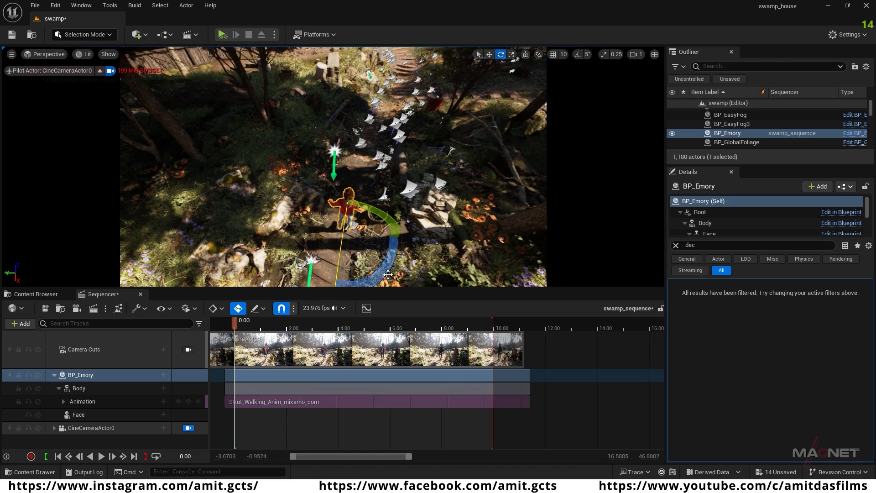
pyautogui.moveTo(393, 251); pyautogui.dragTo(393, 255)
pyautogui.press('w')
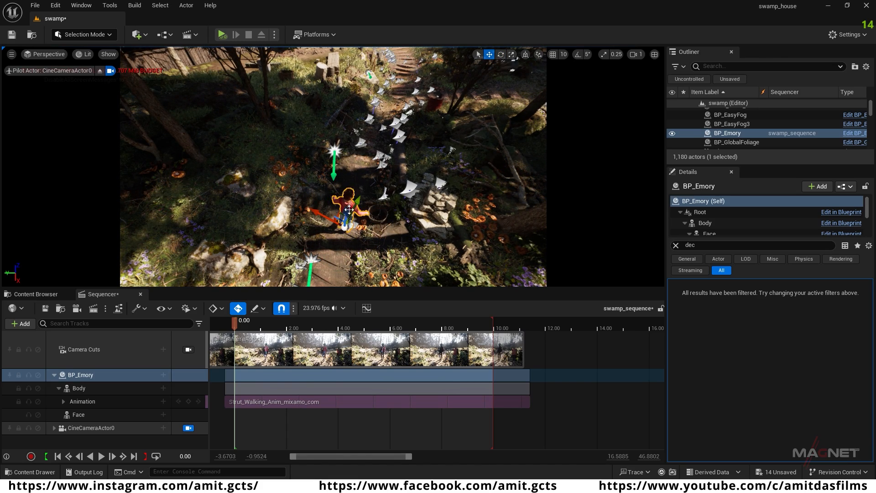
pyautogui.moveTo(320, 213); pyautogui.dragTo(308, 209)
# Step: Fine-tune BP_Emory's rotation in world space and return the transform gizmo to local space for moving
pyautogui.click(525, 55)
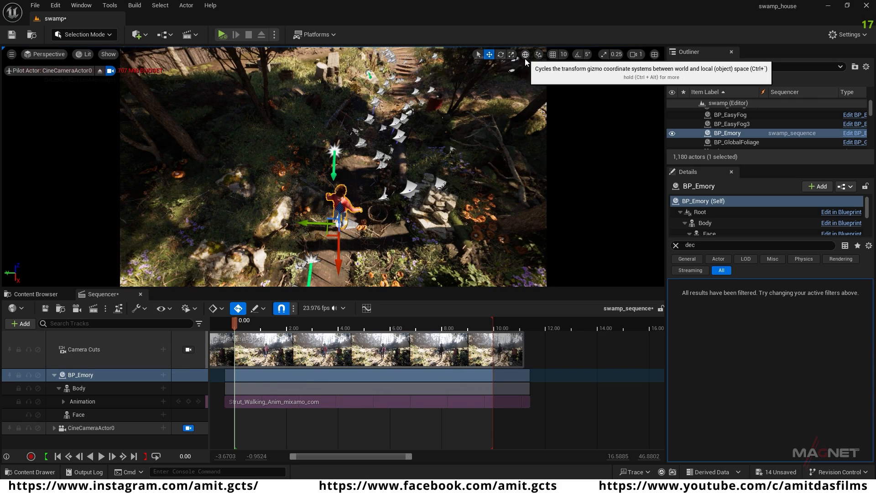
pyautogui.press('e')
pyautogui.moveTo(306, 270)
pyautogui.mouseDown()
pyautogui.moveTo(319, 271)
pyautogui.moveTo(301, 266)
pyautogui.mouseUp()
pyautogui.click(490, 56)
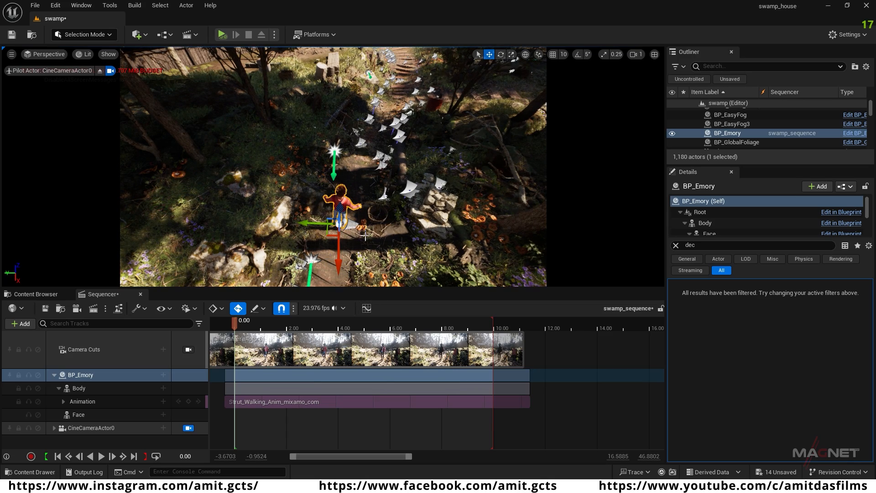
pyautogui.click(525, 54)
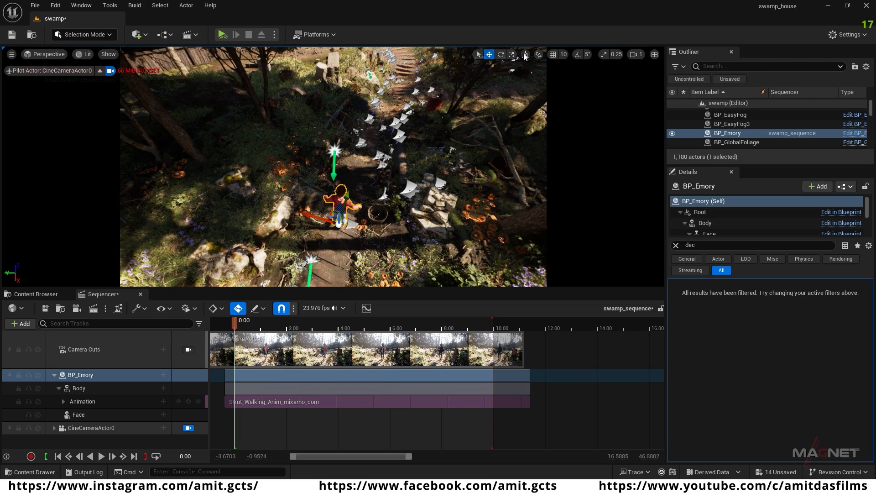
pyautogui.press('w')
pyautogui.moveTo(333, 182); pyautogui.dragTo(333, 162, button='right')
pyautogui.press('s')
pyautogui.moveTo(349, 221); pyautogui.dragTo(320, 212, button='right')
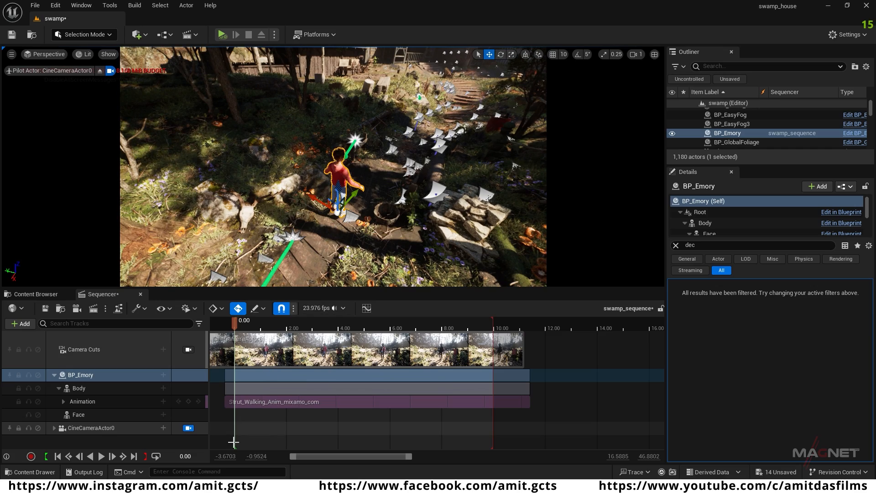
# Step: Add a Transform track to BP_Emory in the sequence and keyframe its transform at time 0.00
pyautogui.click(81, 377)
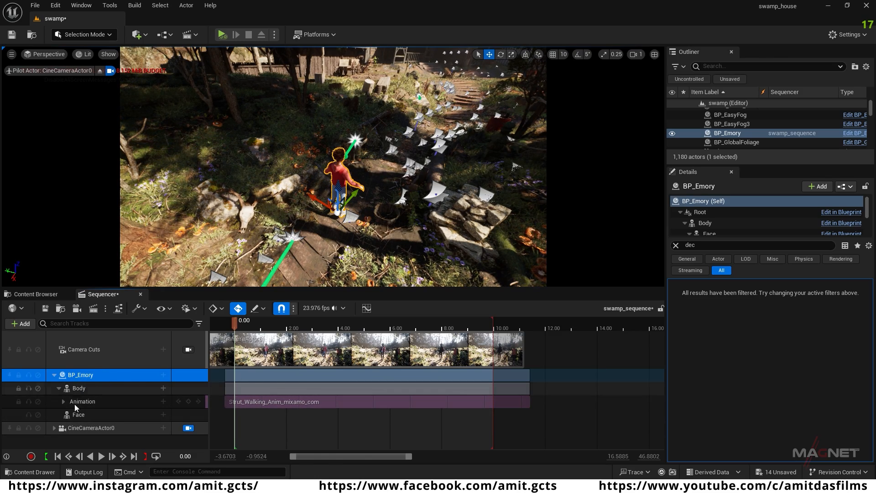
pyautogui.doubleClick(77, 375)
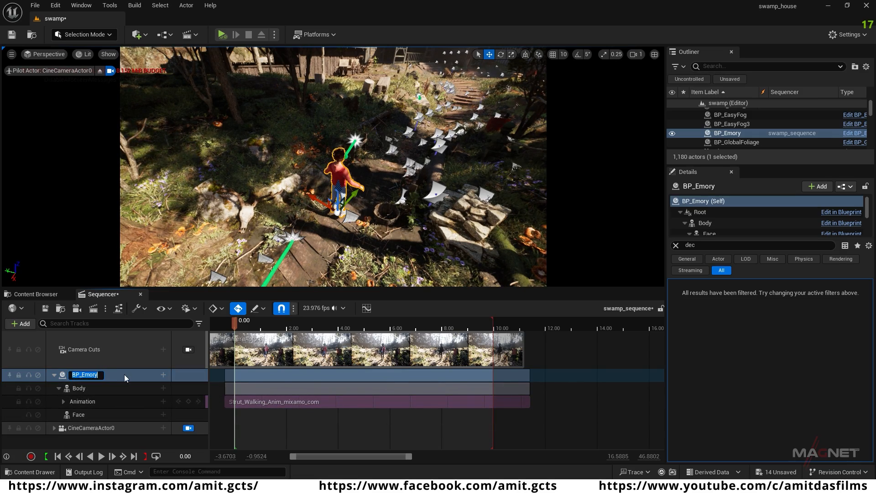
pyautogui.press('Return')
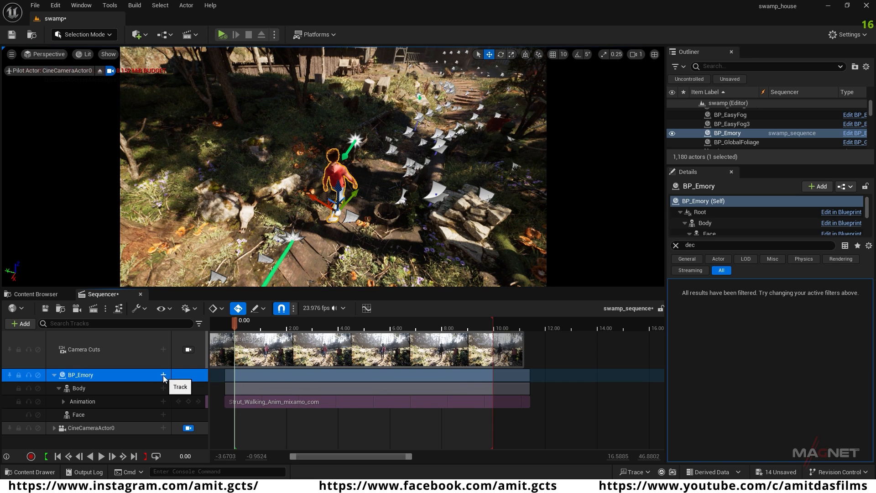
pyautogui.click(163, 375)
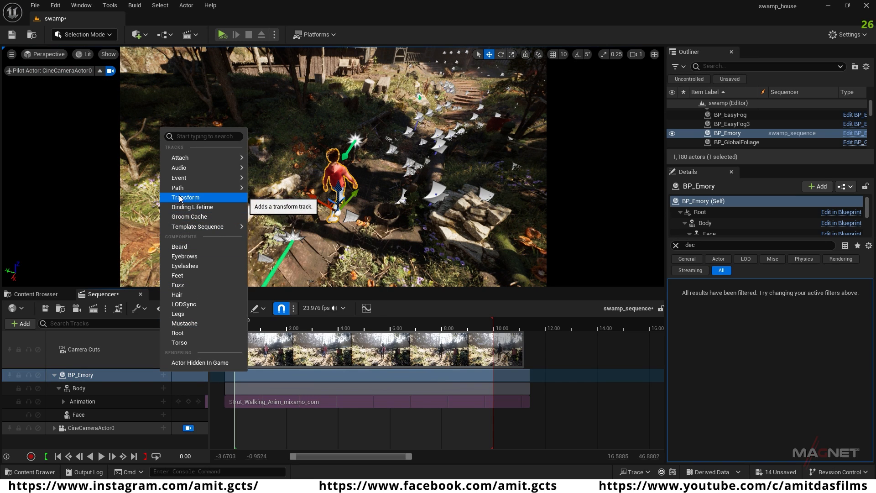
pyautogui.click(195, 198)
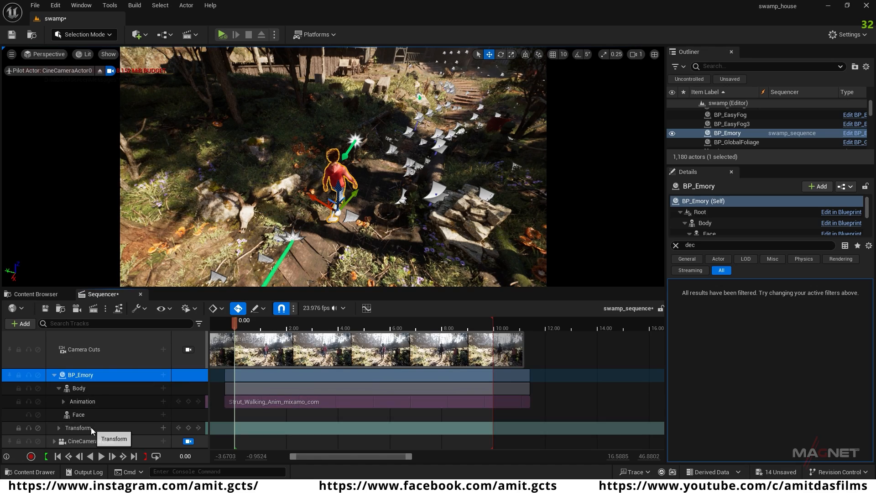
pyautogui.click(77, 429)
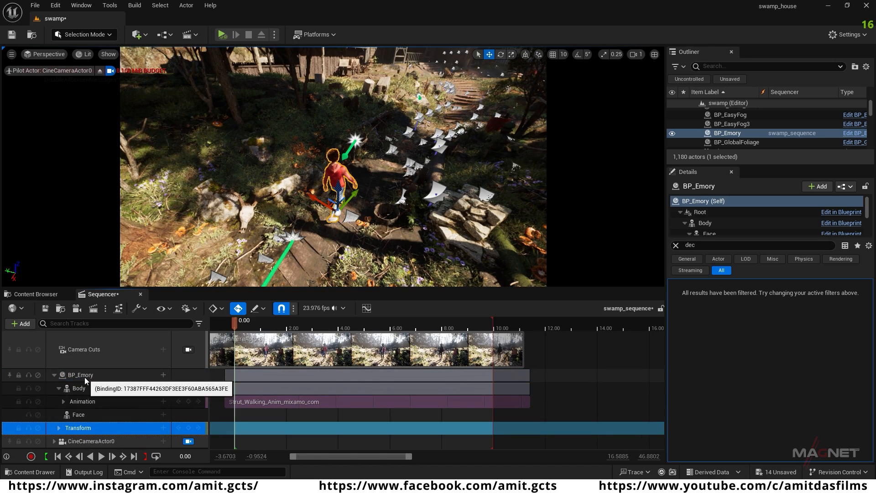
pyautogui.click(189, 428)
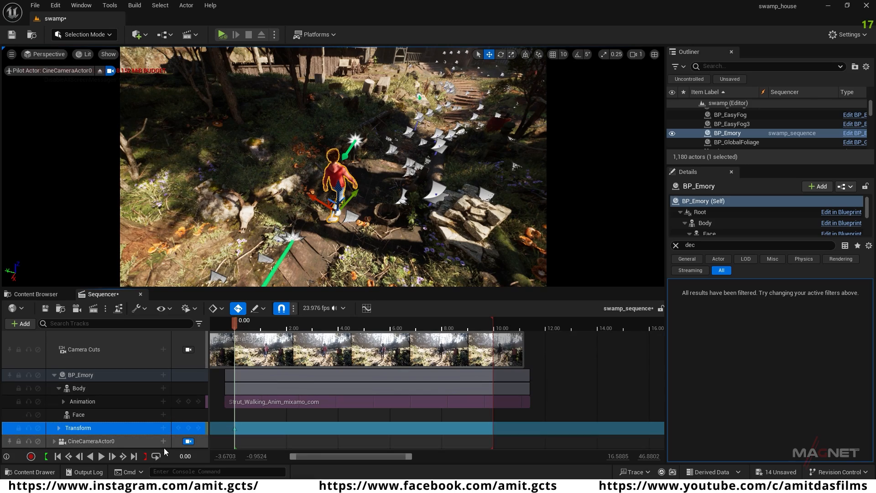
# Step: Try to move BP_Emory far up the swamp path at the end of the sequence
pyautogui.click(134, 455)
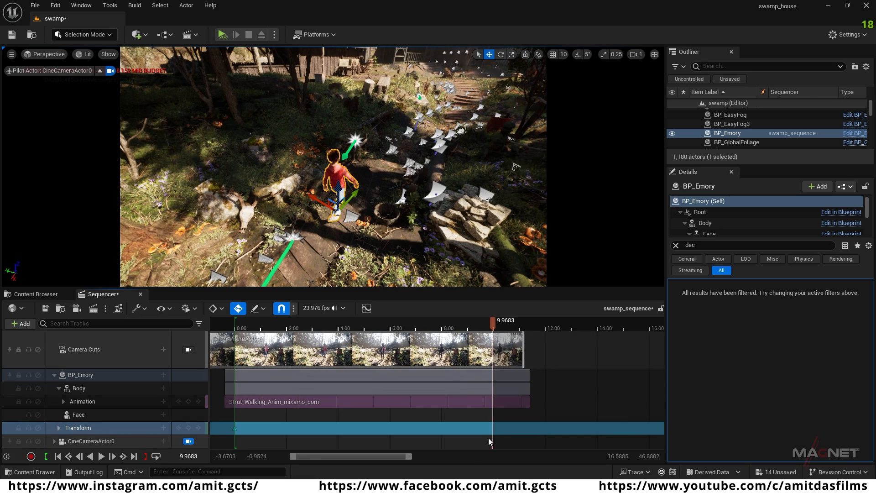
pyautogui.moveTo(357, 191); pyautogui.dragTo(384, 158)
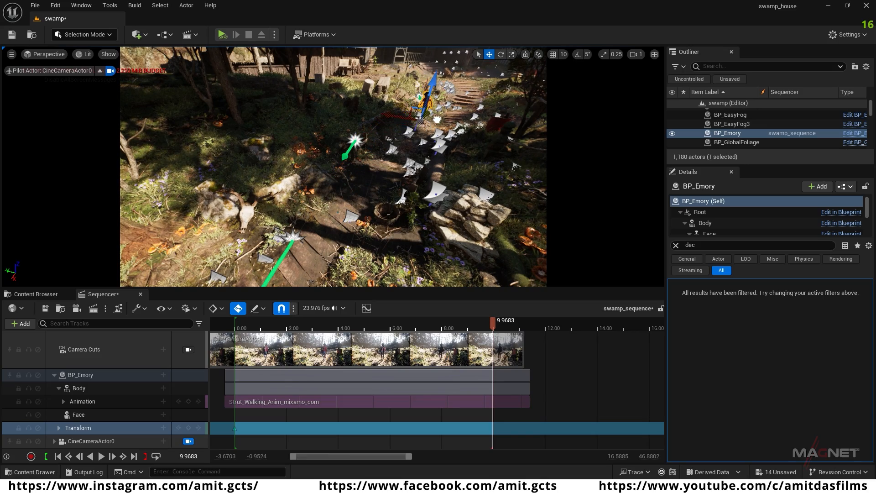
pyautogui.moveTo(440, 114); pyautogui.dragTo(440, 114)
pyautogui.moveTo(403, 227); pyautogui.dragTo(366, 237, button='right')
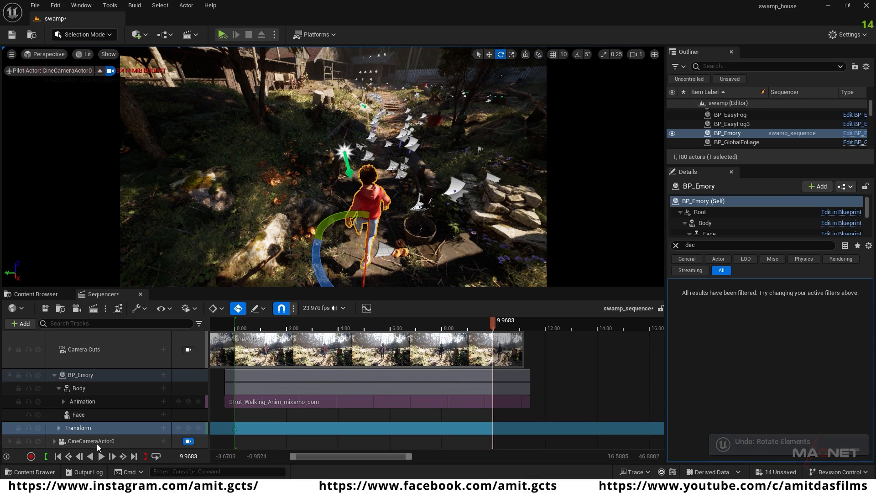
# Step: Return to the start of the sequence and rotate BP_Emory about the vertical axis to face up the path
pyautogui.click(58, 456)
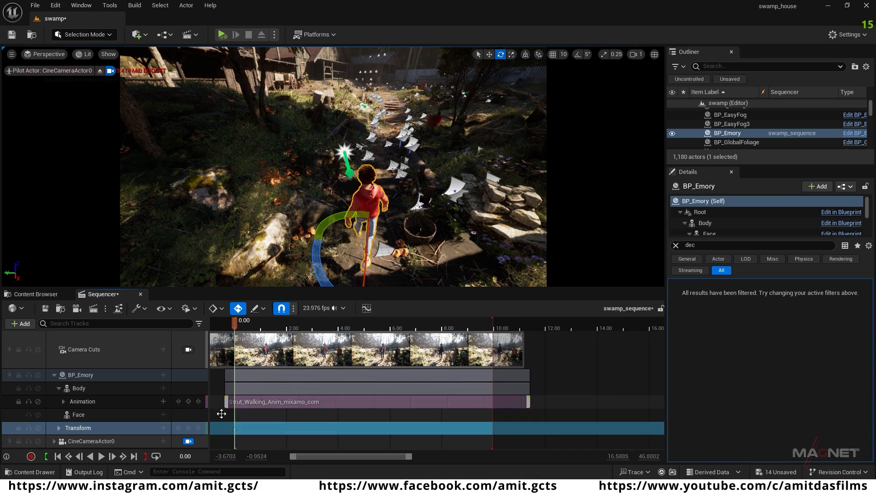
pyautogui.moveTo(320, 270); pyautogui.dragTo(329, 235)
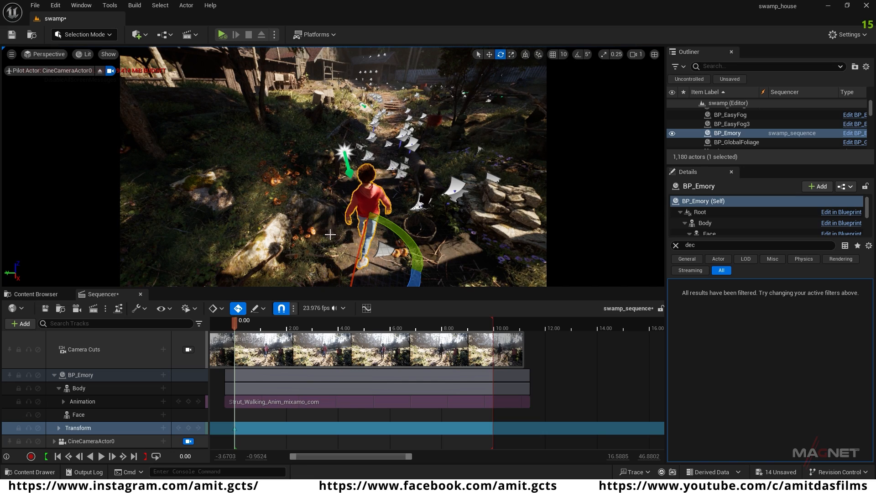
pyautogui.moveTo(413, 277); pyautogui.dragTo(419, 270)
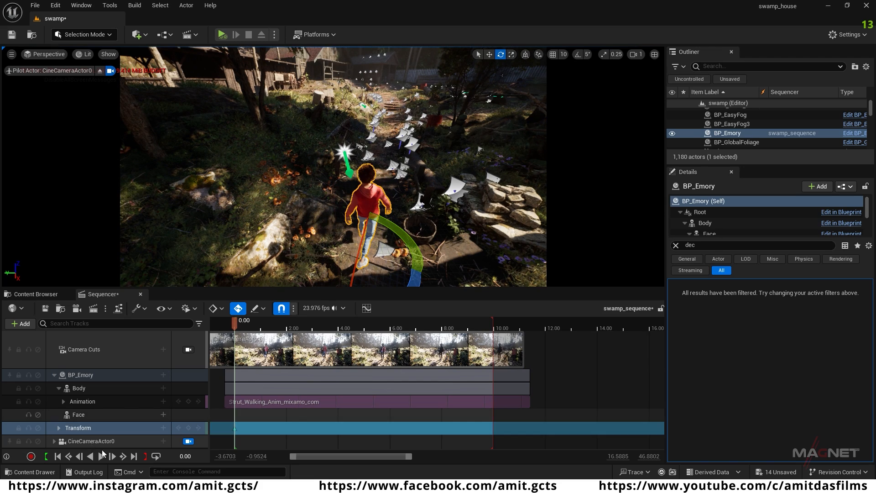
# Step: Move BP_Emory up the swamp path at the end of the sequence to keyframe its travel, and play back the walk
pyautogui.click(122, 456)
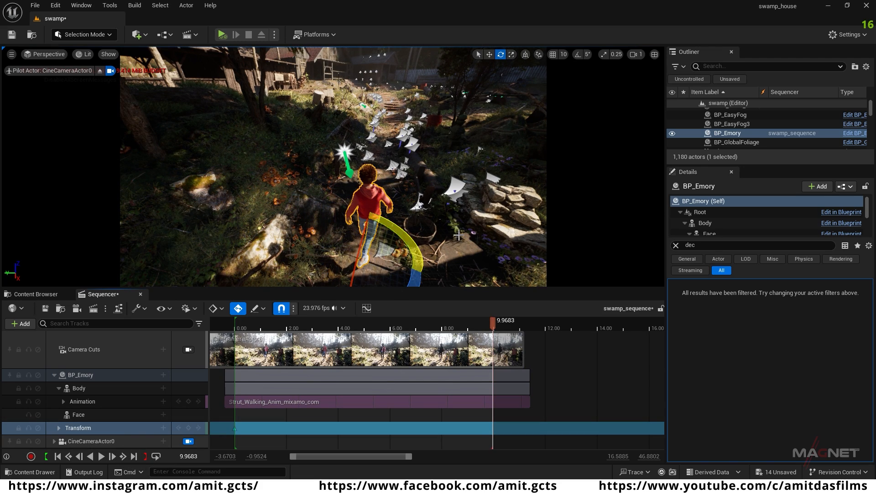
pyautogui.press('w')
pyautogui.hotkey('ctrl', 'z')
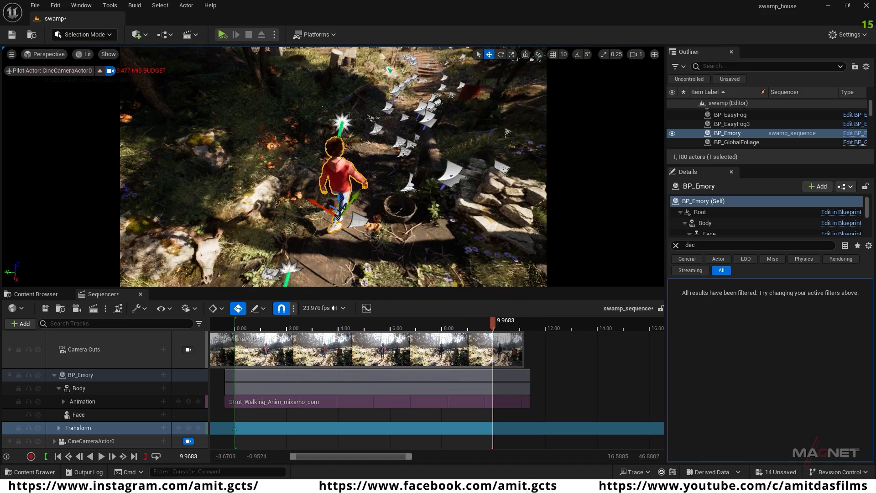
pyautogui.moveTo(355, 207); pyautogui.dragTo(425, 130)
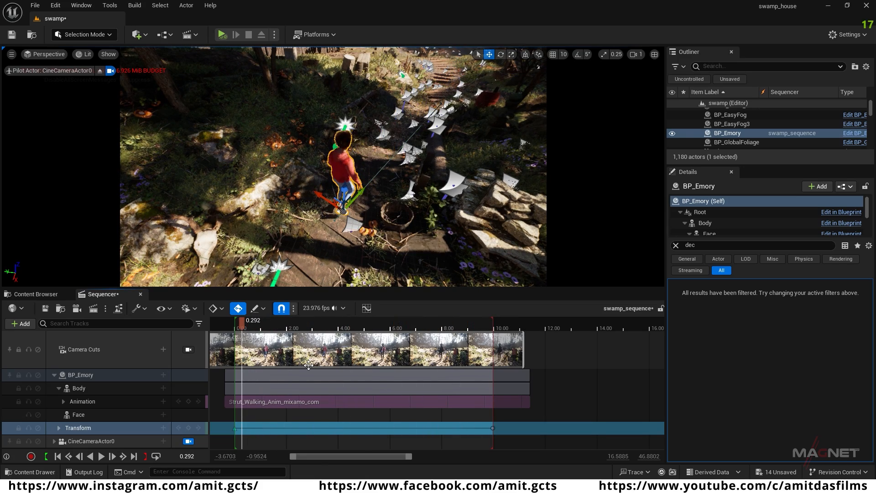
pyautogui.press('space')
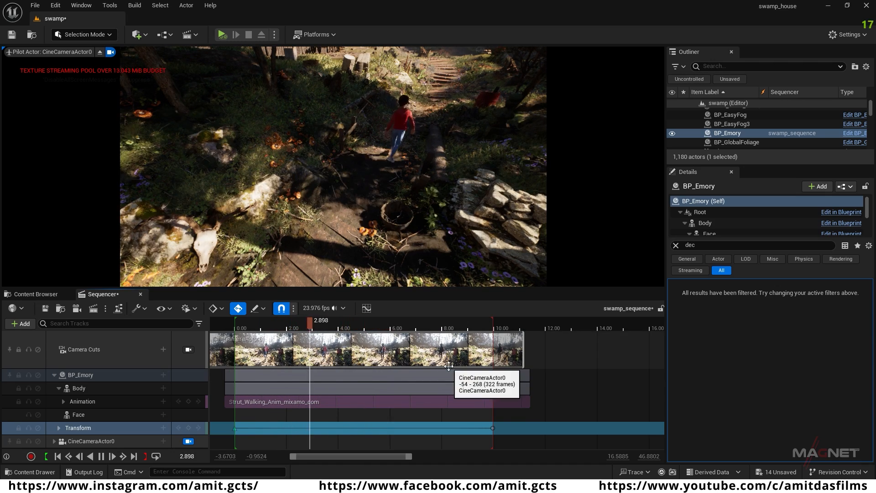
pyautogui.press('space')
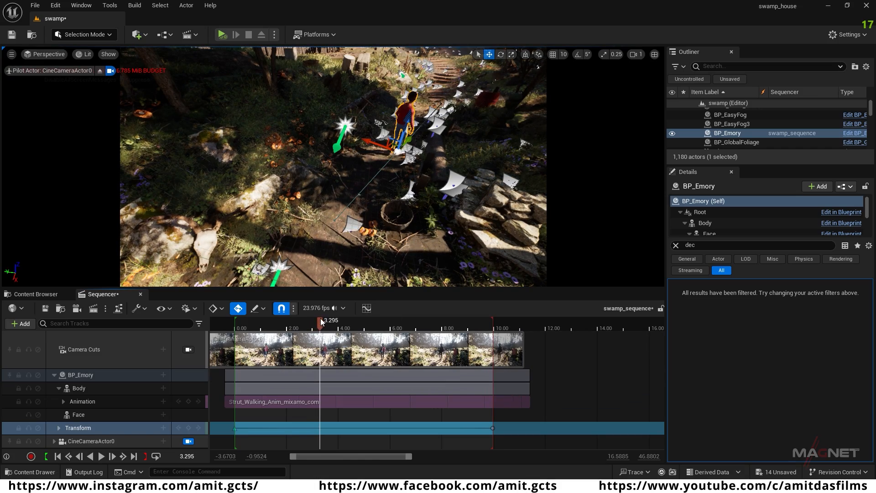
pyautogui.moveTo(246, 323); pyautogui.dragTo(243, 323)
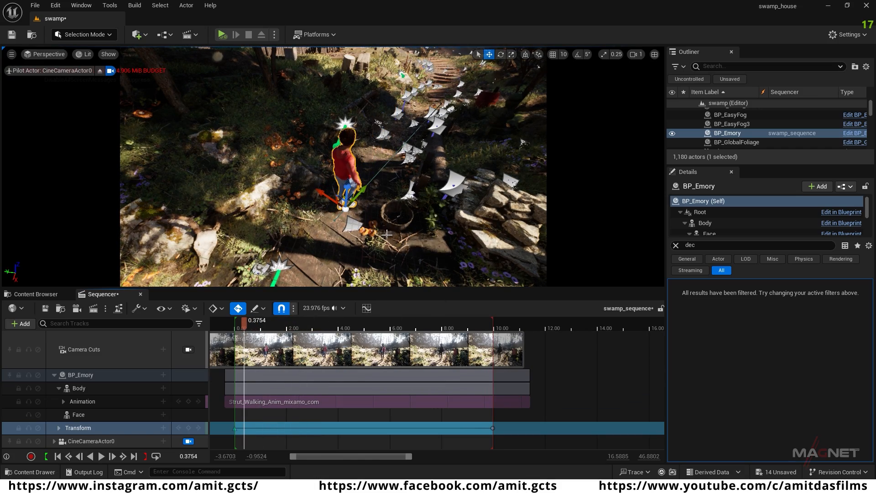
# Step: Place the piloted CineCameraActor0 low and close behind BP_Emory and keyframe its transform at time 0.00
pyautogui.press('w')
pyautogui.moveTo(371, 238); pyautogui.dragTo(379, 182, button='right')
pyautogui.press('e')
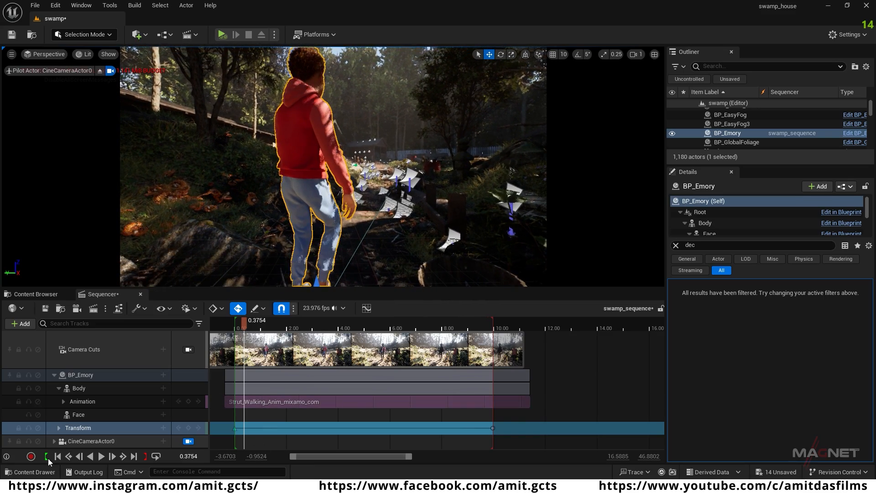
pyautogui.click(63, 457)
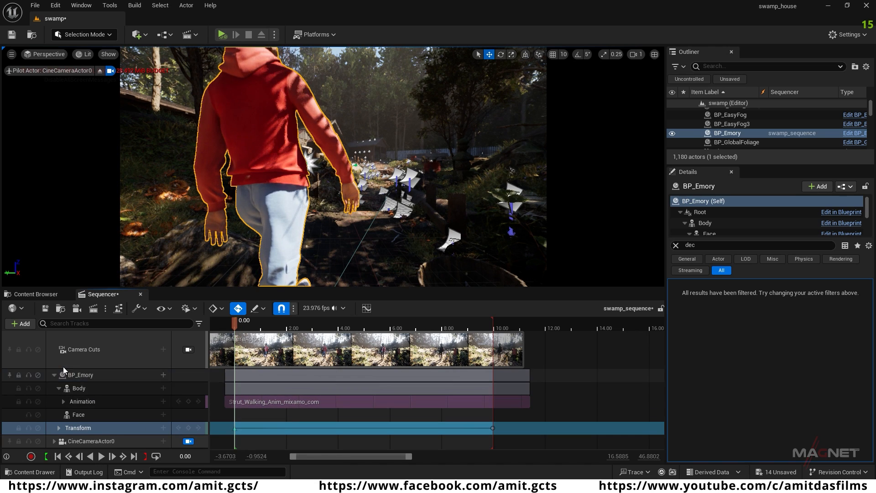
pyautogui.click(53, 374)
pyautogui.click(73, 389)
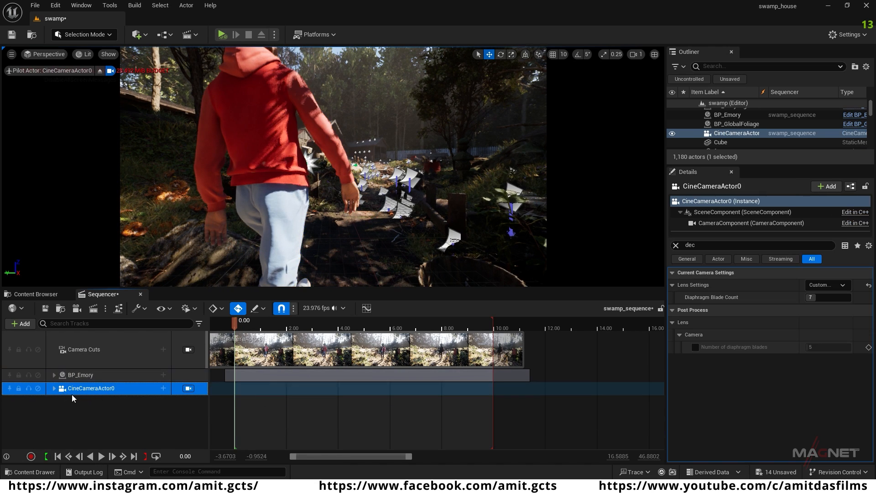
pyautogui.click(53, 388)
pyautogui.scroll(-3, 98, 422)
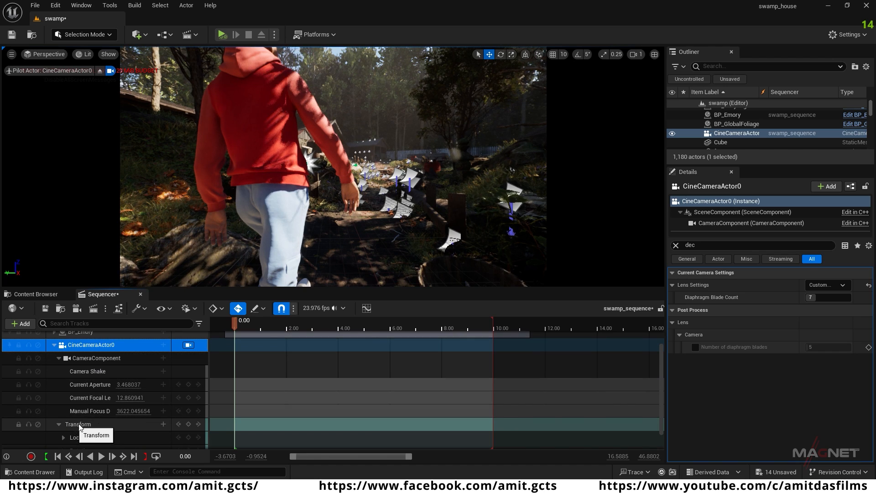
pyautogui.click(188, 423)
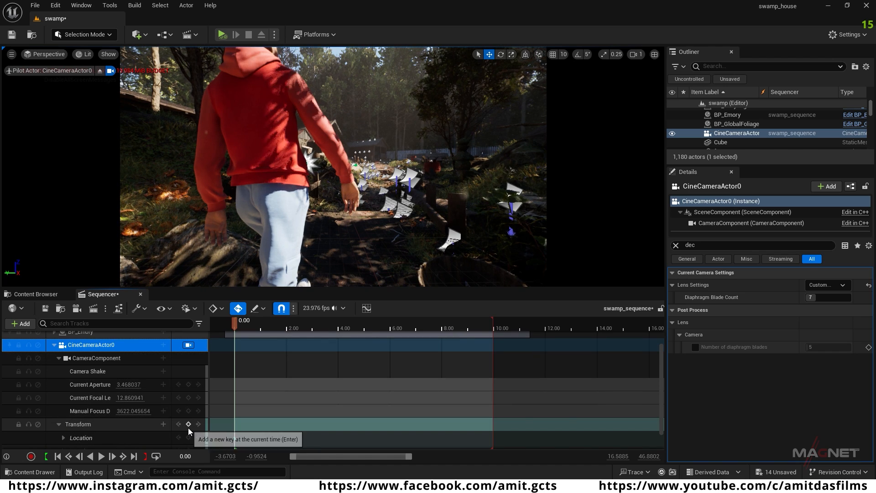
# Step: Reposition CineCameraActor0 beside BP_Emory farther up the path at the sequence end for an end keyframe, and play back the shot
pyautogui.moveTo(234, 322); pyautogui.dragTo(428, 322)
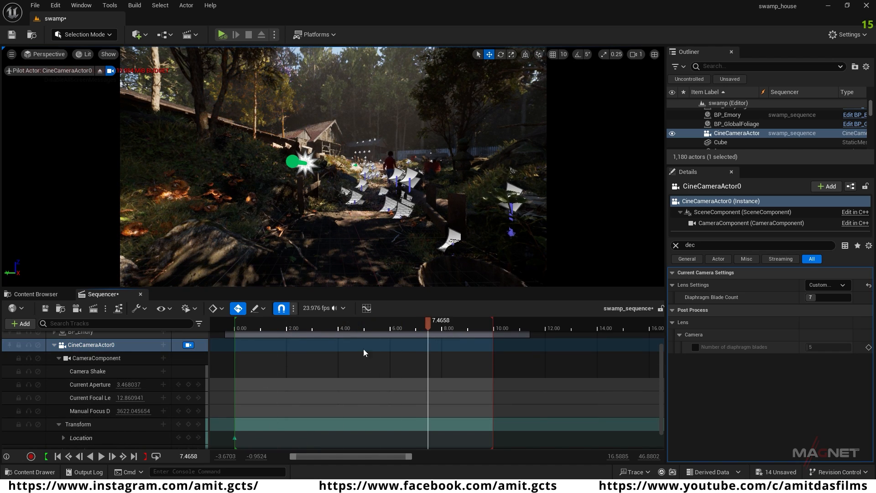
pyautogui.click(134, 456)
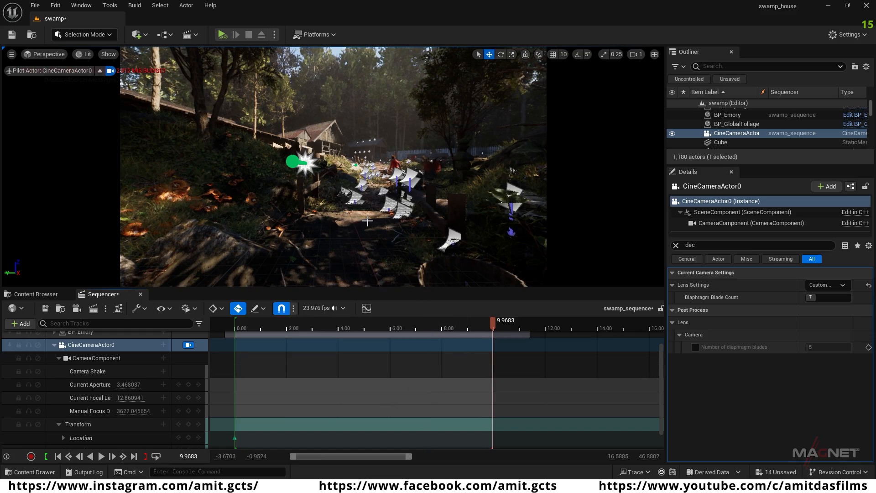
pyautogui.press('w')
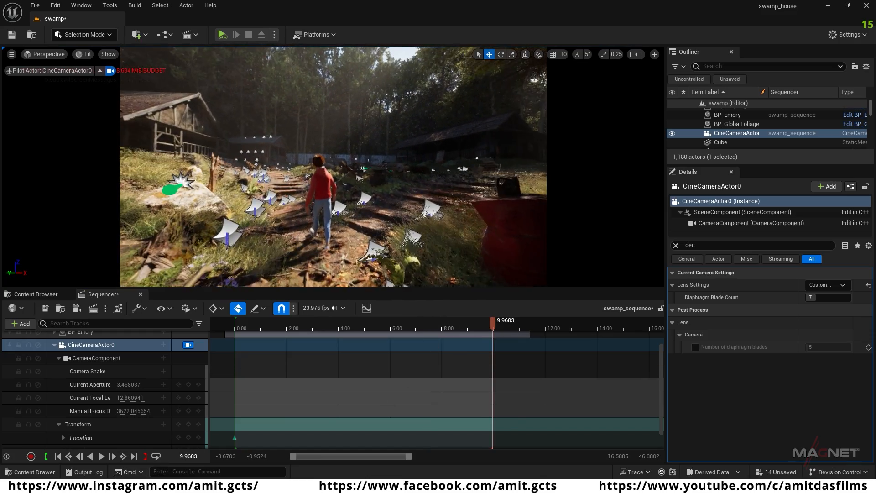
pyautogui.press('a')
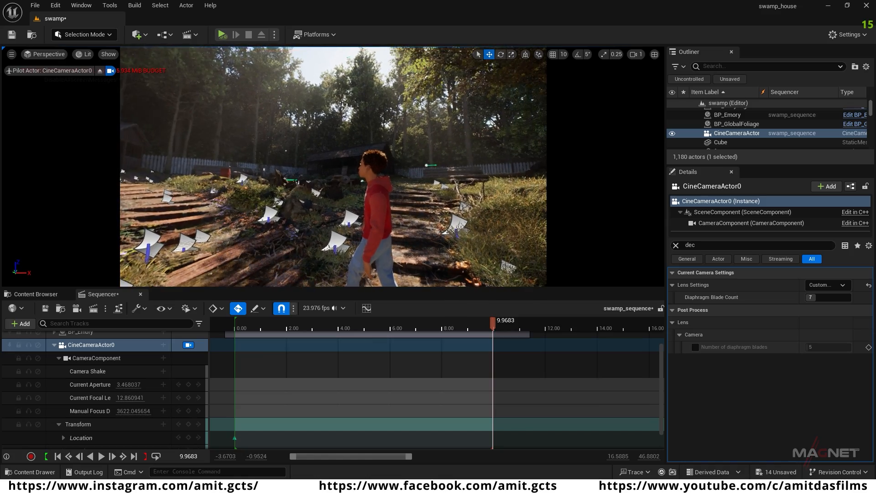
pyautogui.press('w')
pyautogui.moveTo(333, 167); pyautogui.dragTo(356, 168, button='right')
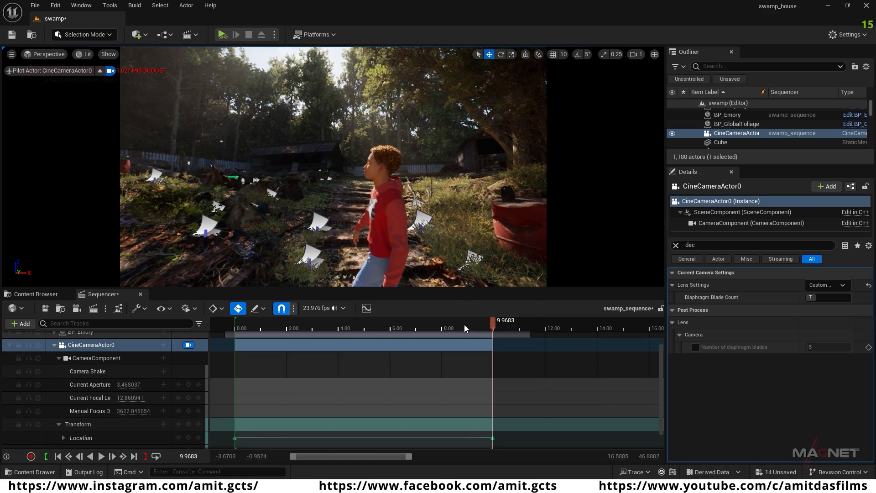
pyautogui.moveTo(493, 325); pyautogui.dragTo(249, 335)
pyautogui.press('space')
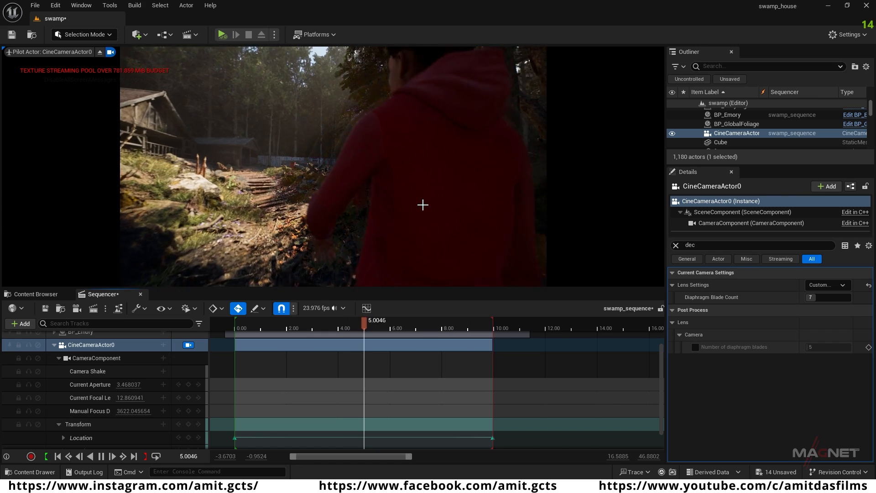
pyautogui.press('space')
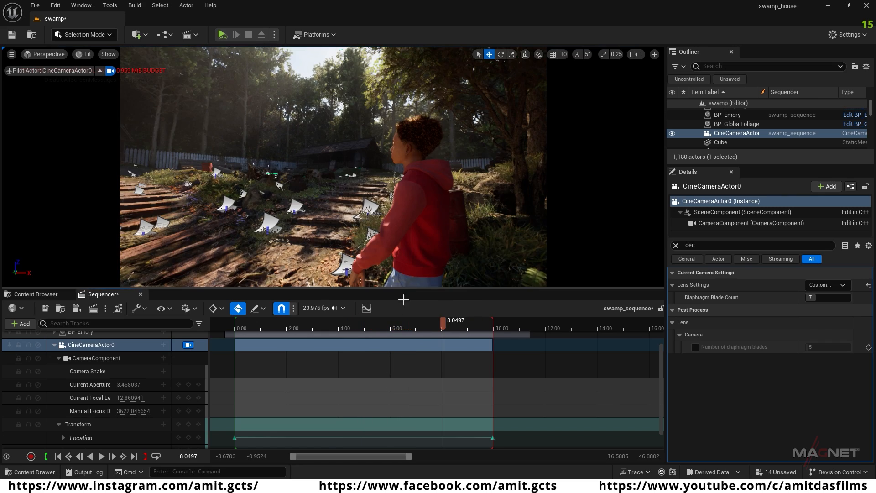
# Step: Add the NewBlueprint camera shake to the CameraComponent track of CineCameraActor0
pyautogui.scroll(2, 49, 396)
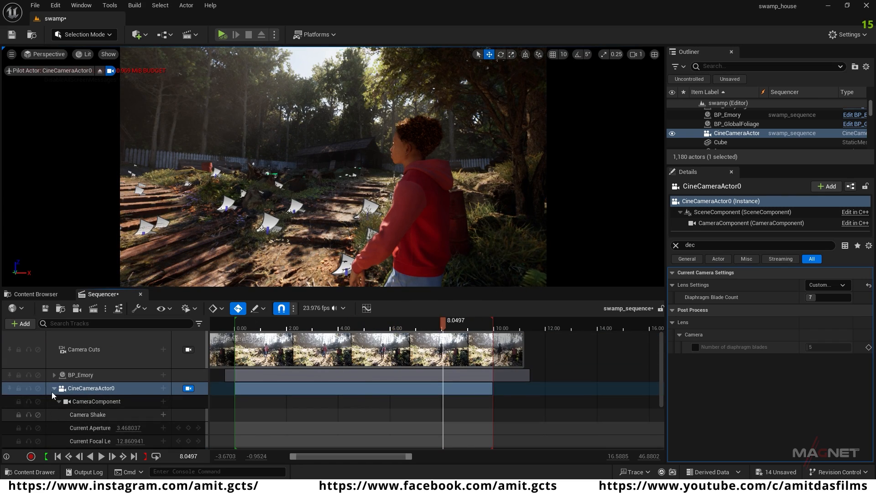
pyautogui.click(54, 388)
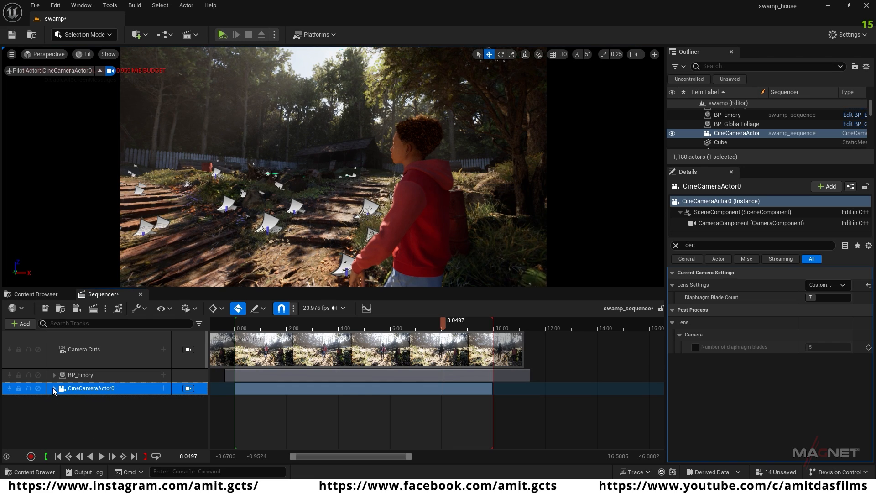
pyautogui.click(54, 388)
pyautogui.scroll(-2, 109, 398)
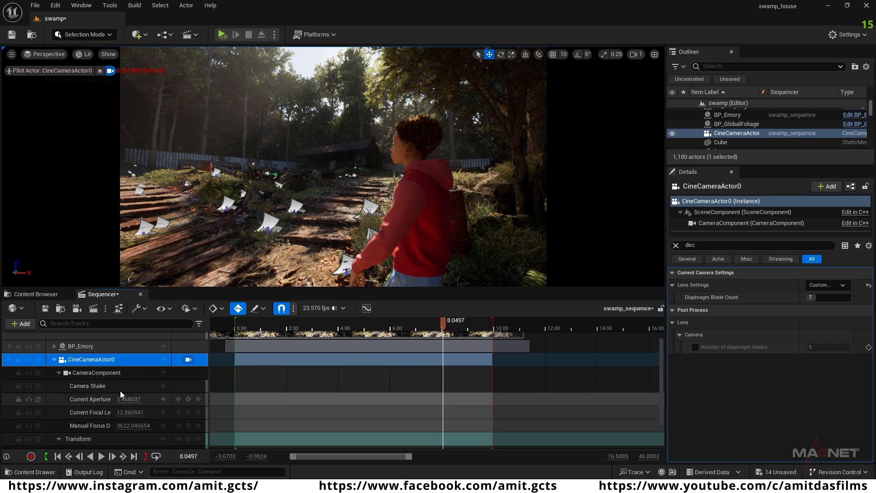
pyautogui.hotkey('ctrl', 'z')
pyautogui.click(163, 373)
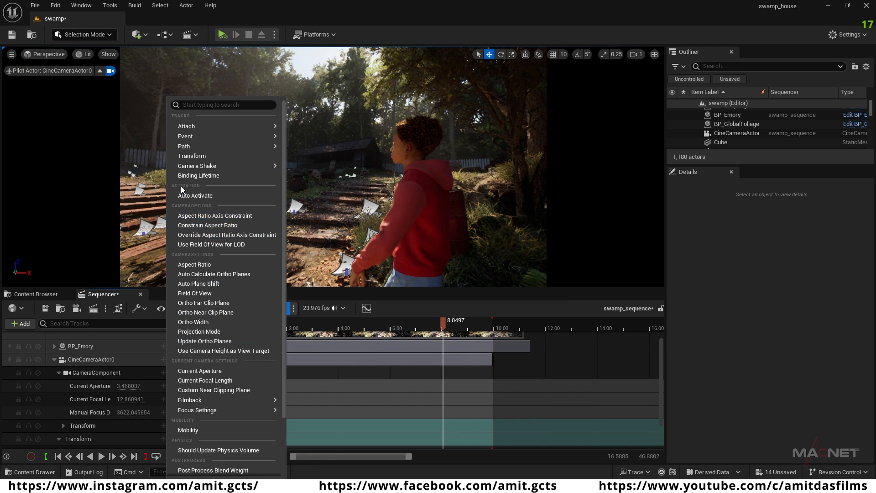
pyautogui.moveTo(187, 167)
pyautogui.click(360, 201)
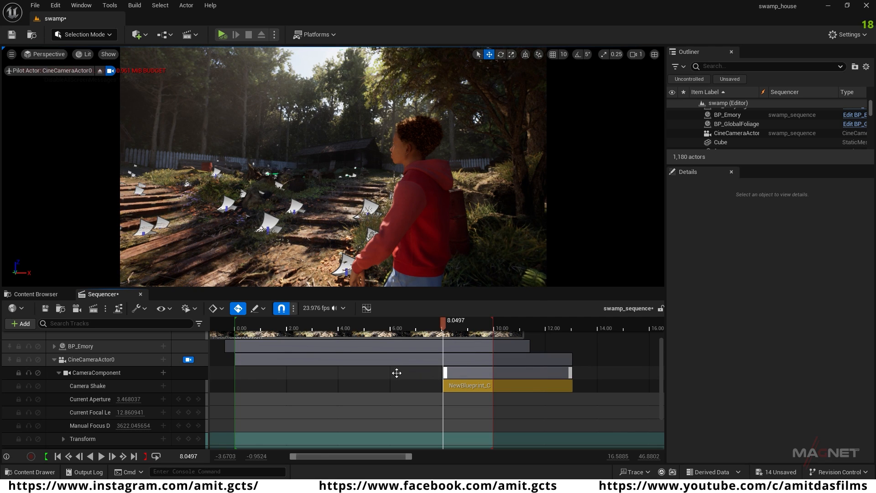
# Step: Move the camera shake section to begin just before 0.00, extend it past the 10-second sequence end, and play back the shot
pyautogui.moveTo(318, 373); pyautogui.dragTo(269, 382)
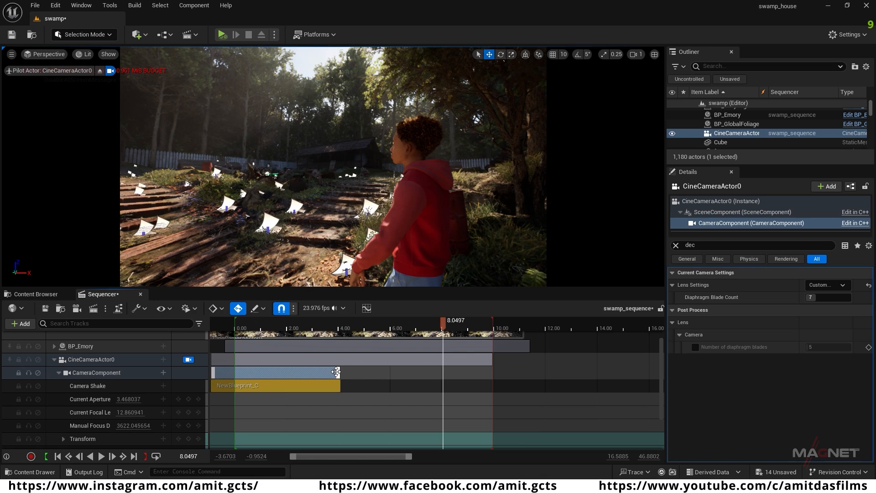
pyautogui.moveTo(394, 371); pyautogui.dragTo(537, 373)
pyautogui.moveTo(370, 326); pyautogui.dragTo(275, 326)
pyautogui.press('space')
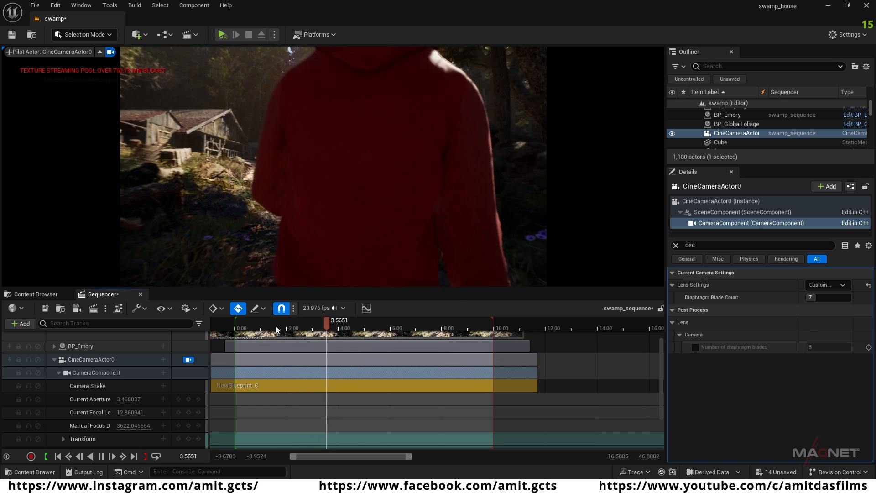
pyautogui.press('space')
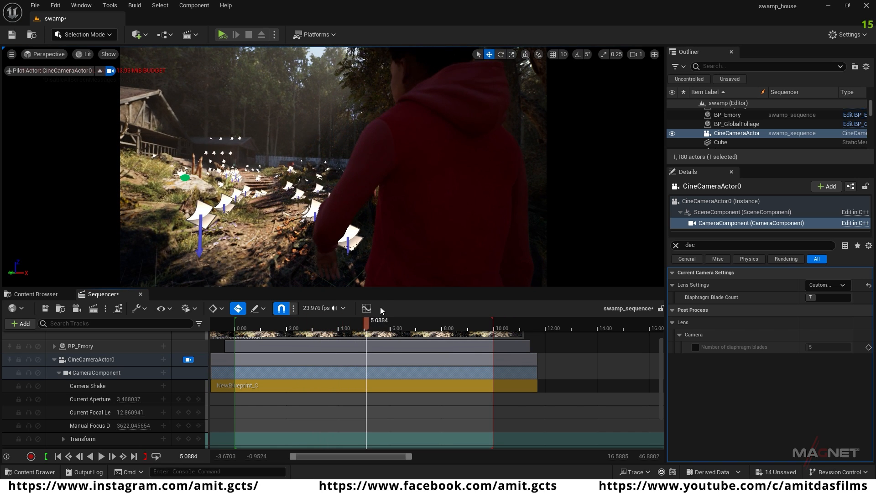
# Step: Return to time 0.00 and reposition the piloted CineCameraActor0 low to the ground behind BP_Emory's legs
pyautogui.click(58, 457)
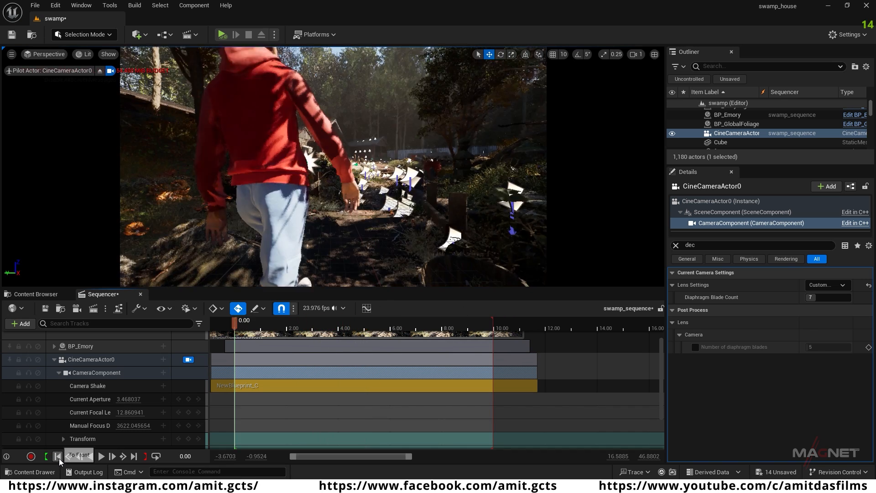
pyautogui.press('s')
pyautogui.moveTo(333, 166); pyautogui.dragTo(329, 187, button='right')
pyautogui.press('w')
pyautogui.moveTo(294, 147); pyautogui.dragTo(294, 148, button='right')
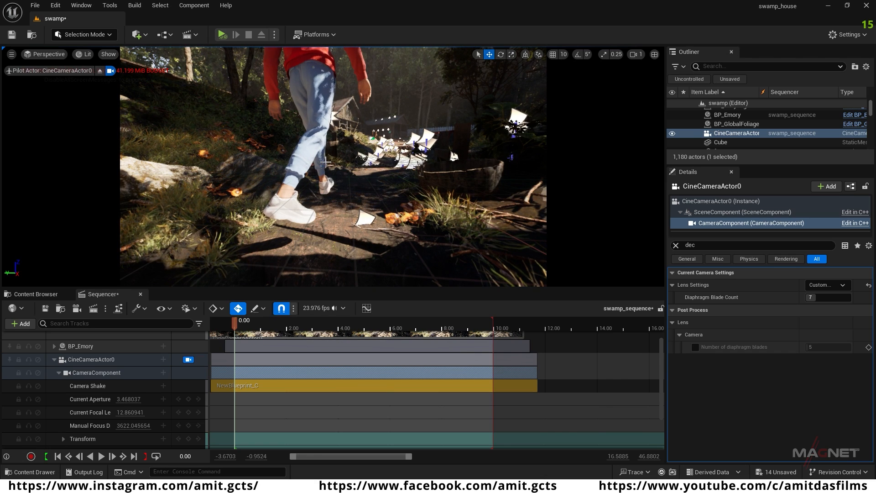
# Step: Adjust BP_Emory's height so the feet meet the ground at 0.00 and at about 3.46 seconds, and play back the walk
pyautogui.click(316, 74)
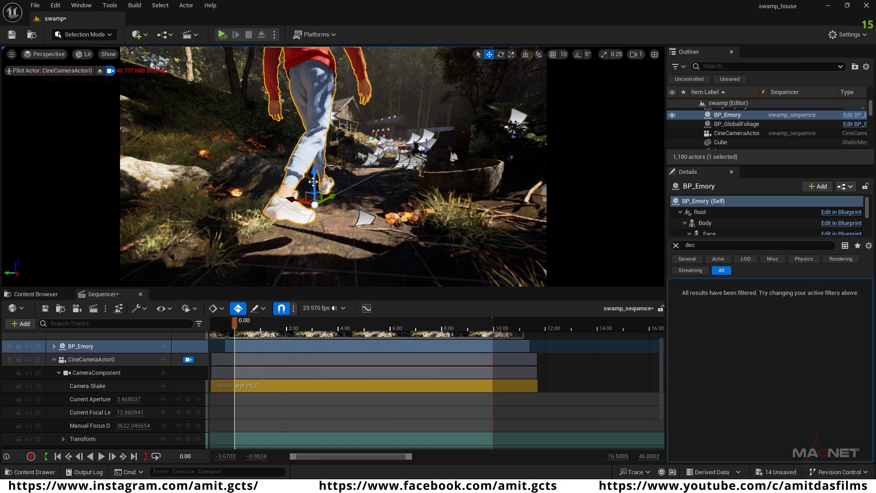
pyautogui.moveTo(315, 185); pyautogui.dragTo(315, 197)
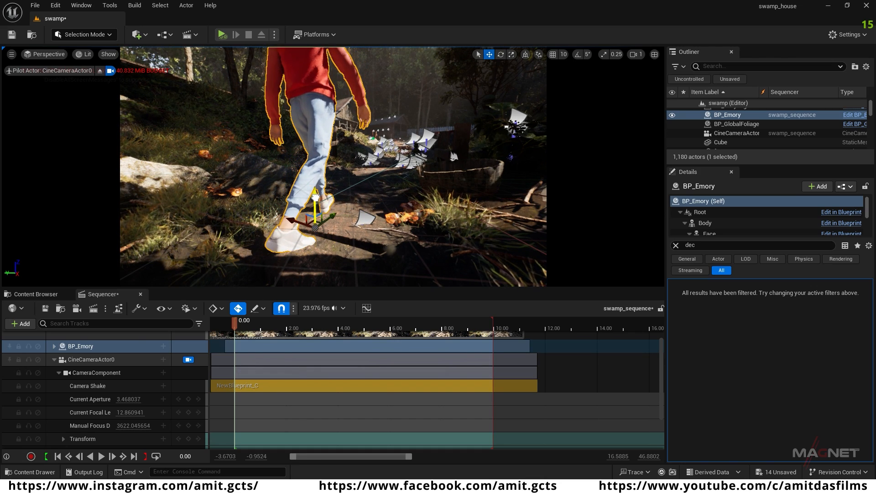
pyautogui.moveTo(236, 322); pyautogui.dragTo(324, 336)
pyautogui.press('s')
pyautogui.moveTo(309, 193); pyautogui.dragTo(310, 193, button='right')
pyautogui.scroll(-1, 309, 193)
pyautogui.press('w')
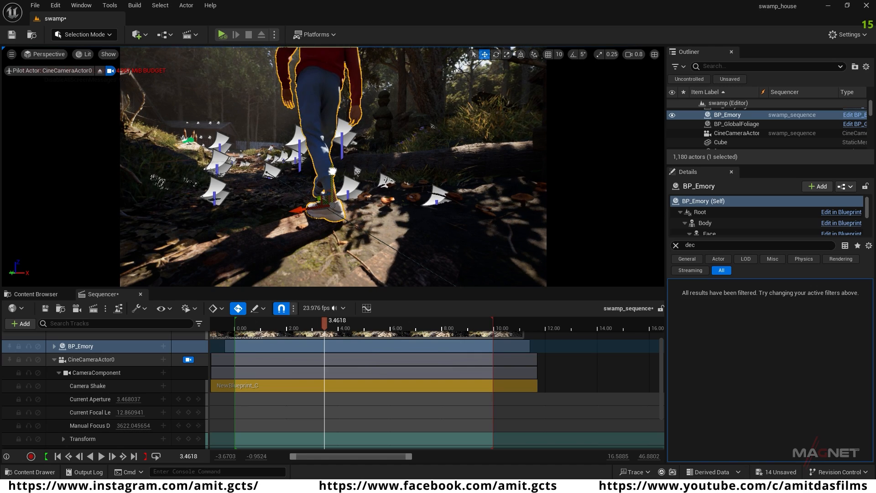
pyautogui.moveTo(322, 319); pyautogui.dragTo(260, 324)
pyautogui.press('space')
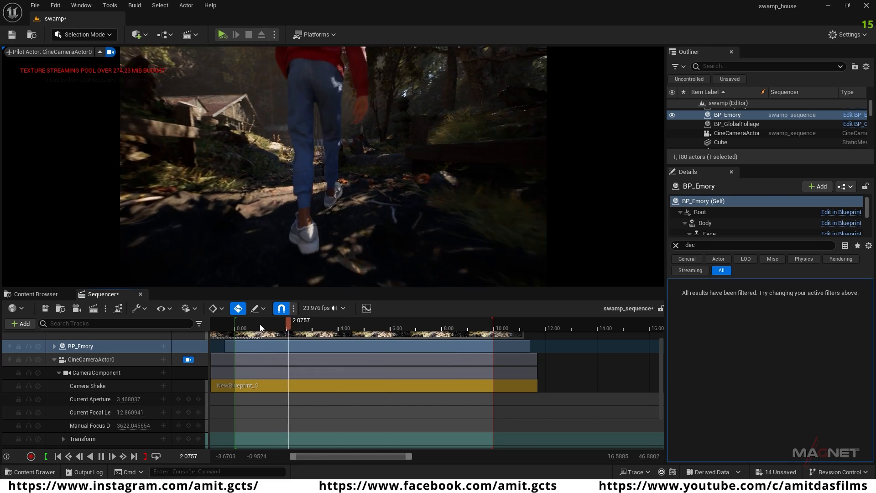
pyautogui.press('space')
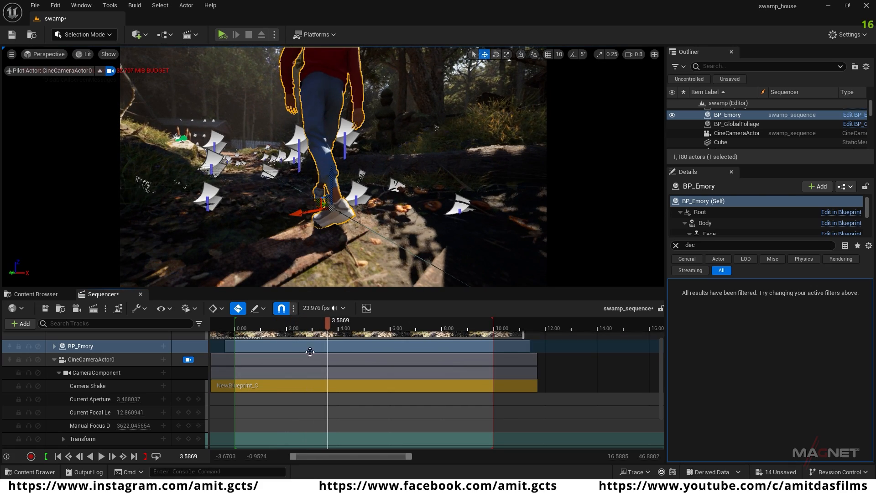
# Step: Show BP_Emory's transform channels and keyframe its height on the ground at about 4.55 seconds
pyautogui.moveTo(354, 327); pyautogui.dragTo(391, 341)
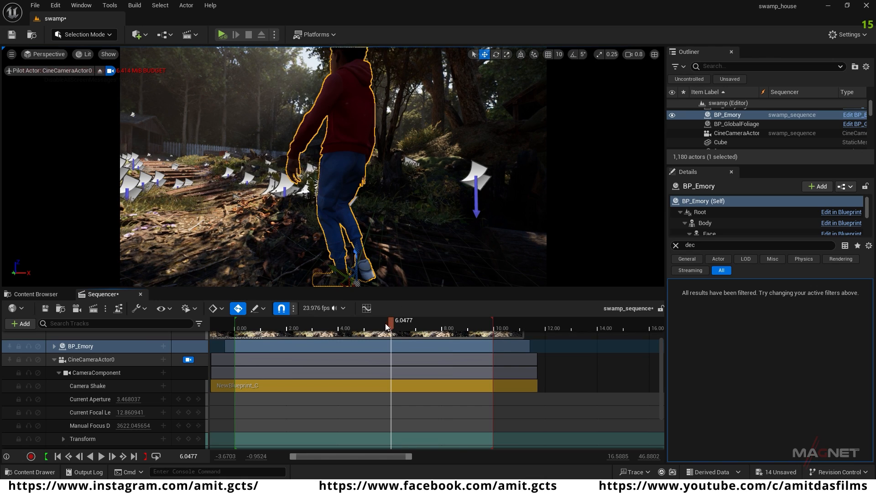
pyautogui.moveTo(387, 323); pyautogui.dragTo(352, 323)
pyautogui.scroll(2, 38, 378)
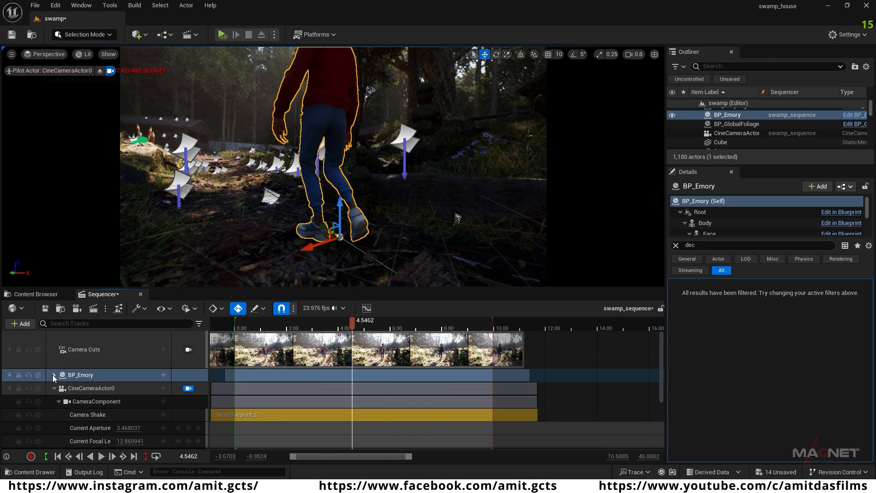
pyautogui.click(54, 374)
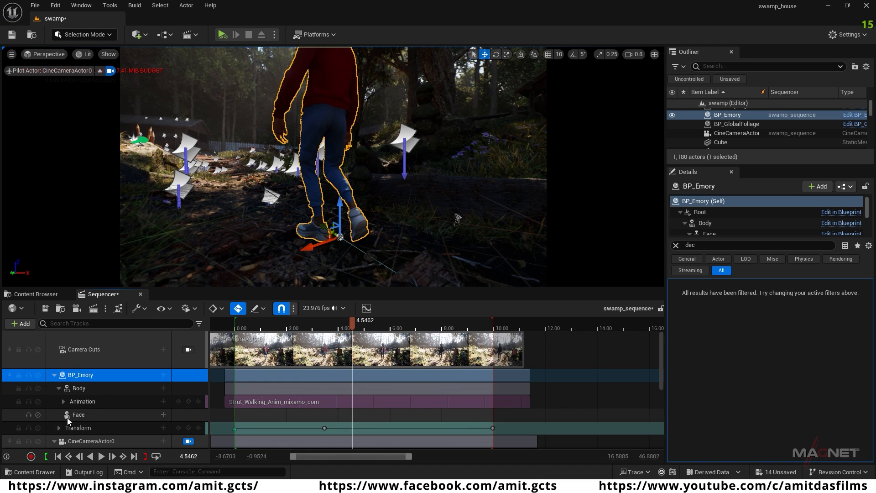
pyautogui.click(61, 428)
pyautogui.scroll(-2, 56, 400)
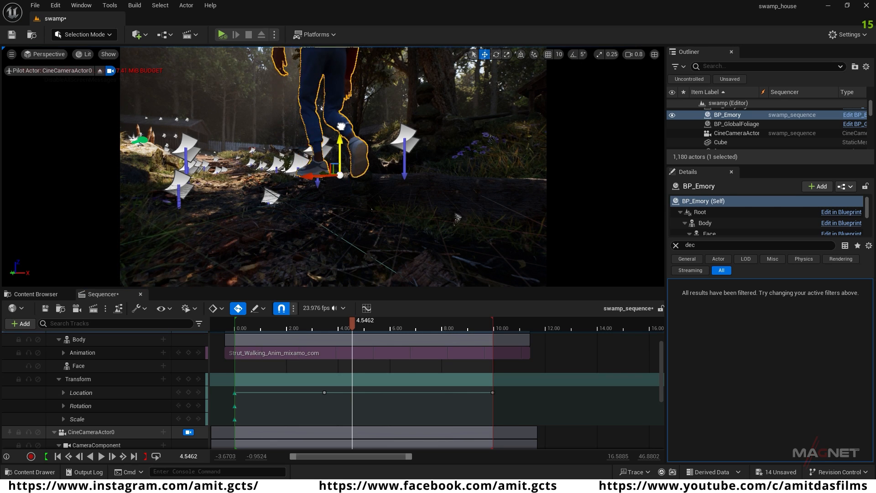
pyautogui.moveTo(342, 154); pyautogui.dragTo(341, 175)
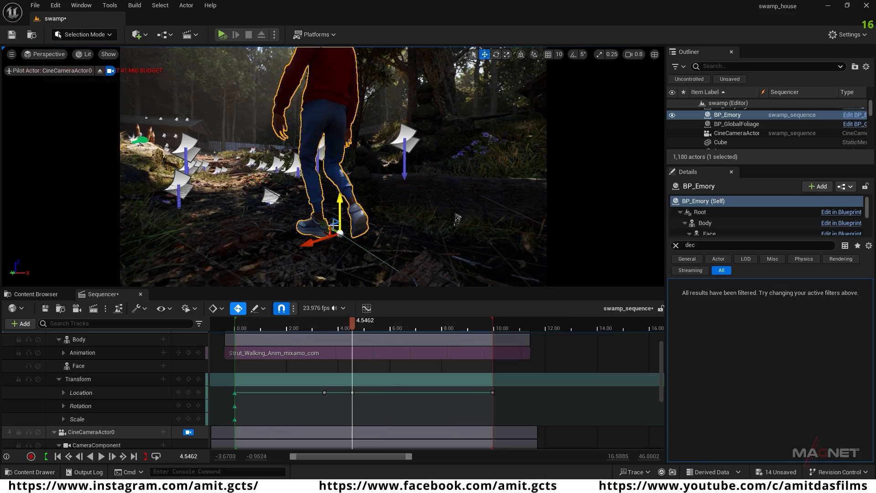
# Step: Correct BP_Emory's height to ground level at the end keyframe and at about 6.59 seconds, and scrub back through the walk
pyautogui.moveTo(319, 322); pyautogui.dragTo(488, 360)
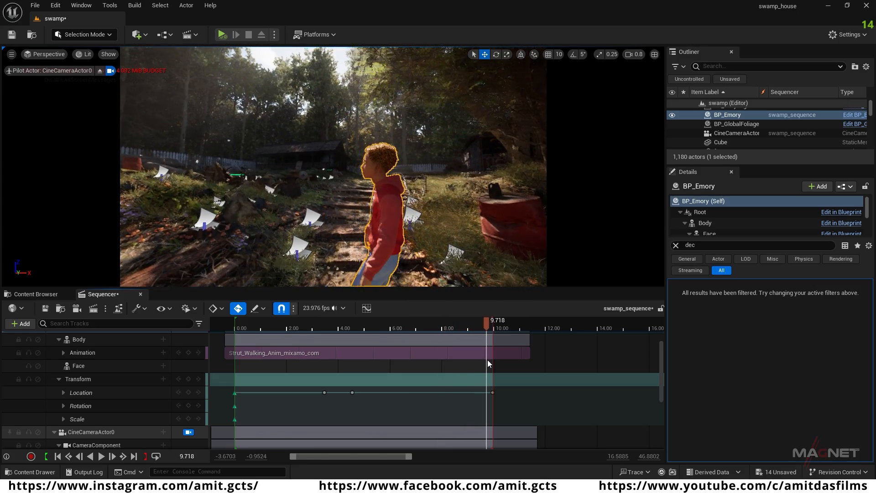
pyautogui.click(492, 392)
pyautogui.moveTo(403, 233); pyautogui.dragTo(403, 281, button='middle')
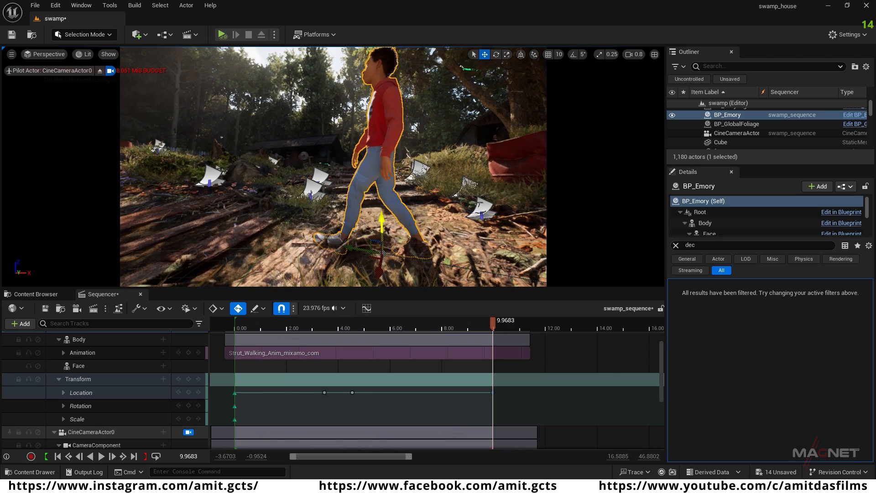
pyautogui.moveTo(382, 203); pyautogui.dragTo(383, 196)
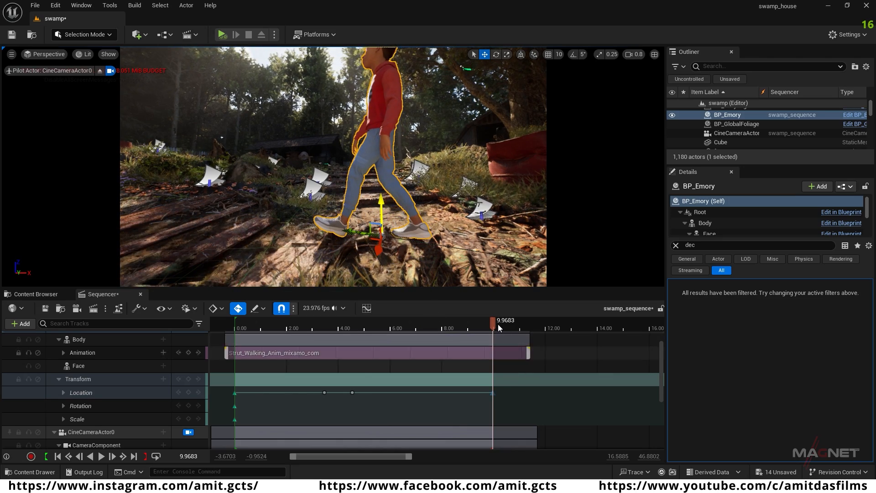
pyautogui.moveTo(493, 322); pyautogui.dragTo(405, 328)
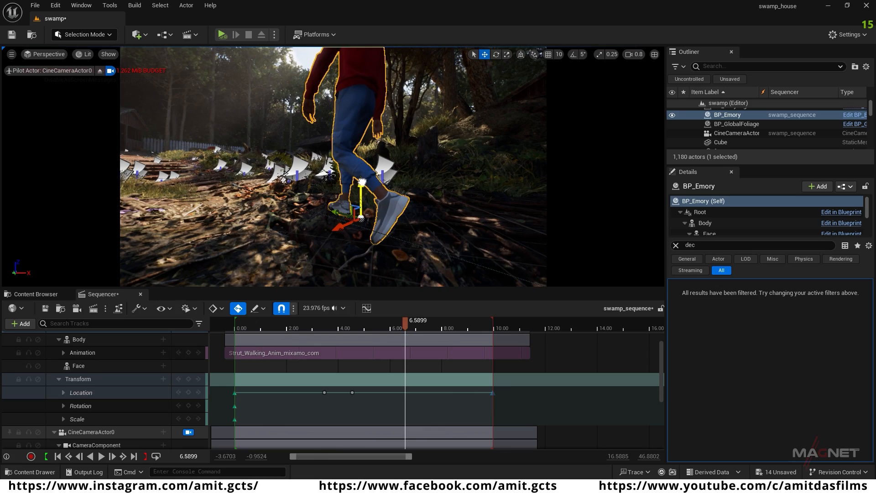
pyautogui.moveTo(403, 322); pyautogui.dragTo(287, 332)
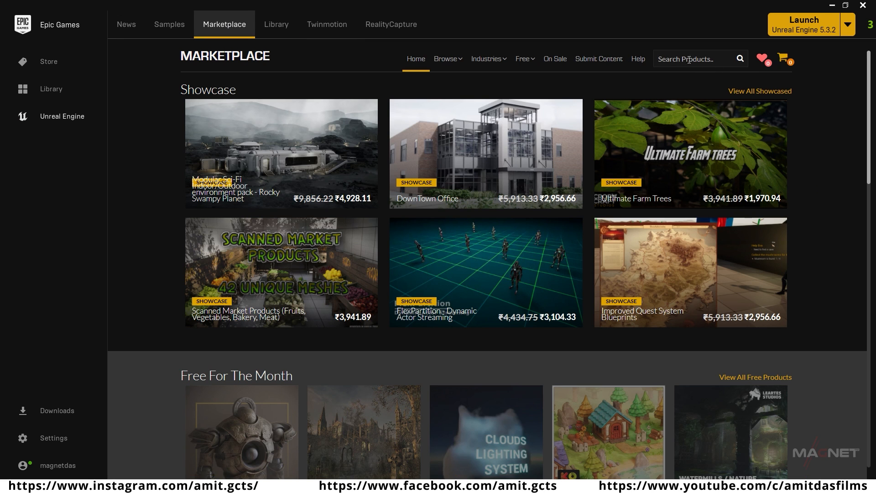
# Step: Search the Epic Games Marketplace for "metahuman", check the MetaHuman Plugin's engine installation, and return to Unreal Editor
pyautogui.write('metahuman')
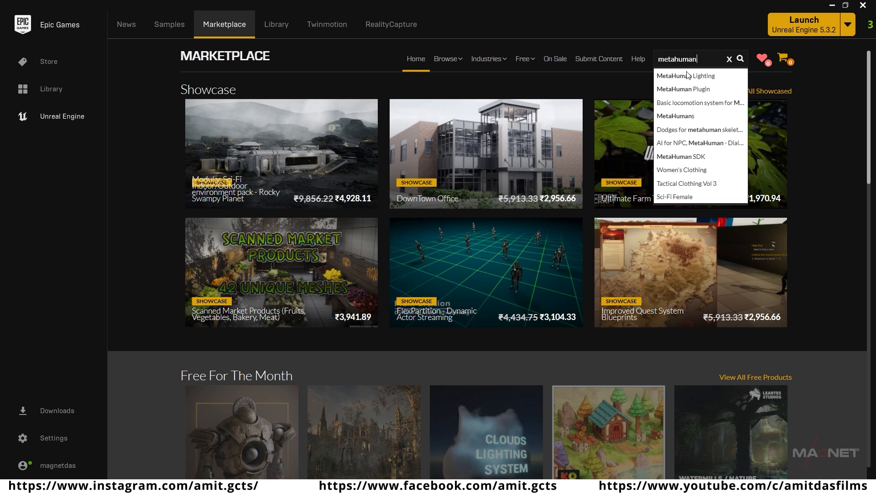
pyautogui.click(688, 93)
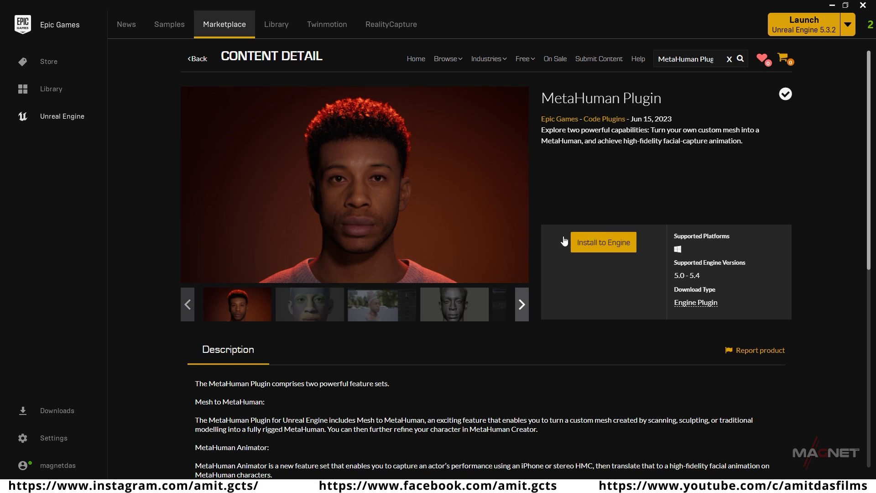
pyautogui.click(606, 247)
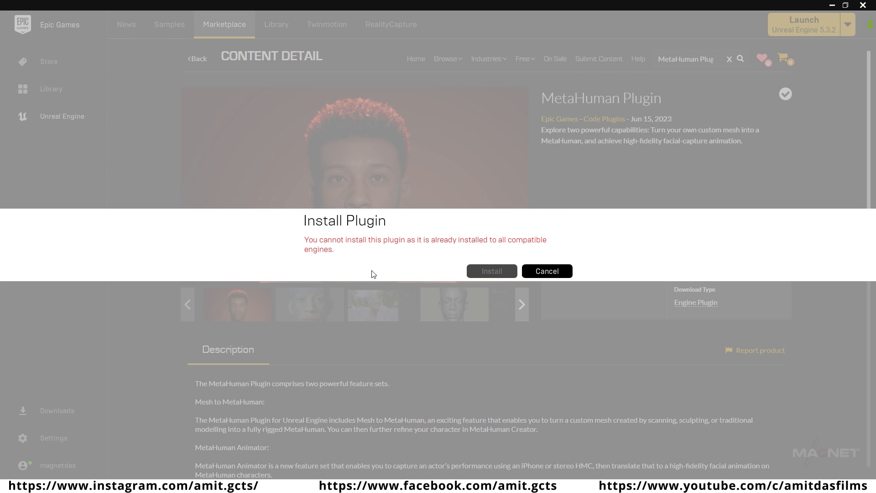
pyautogui.click(545, 272)
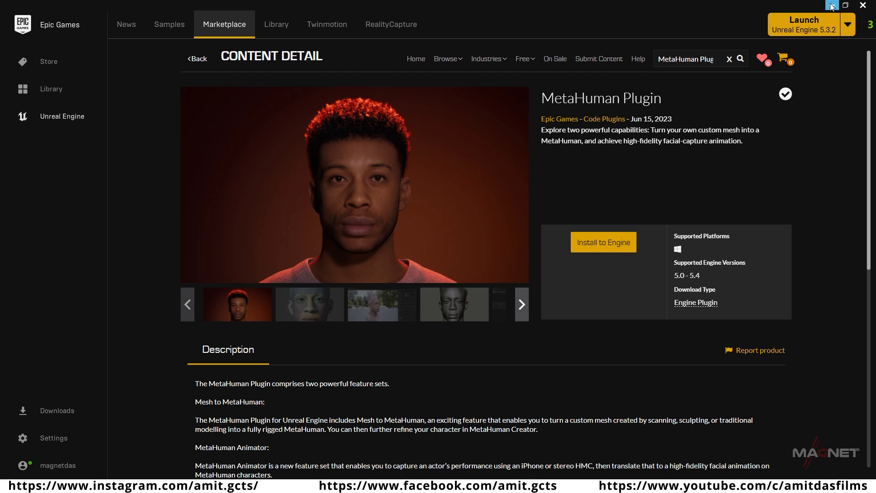
pyautogui.click(863, 5)
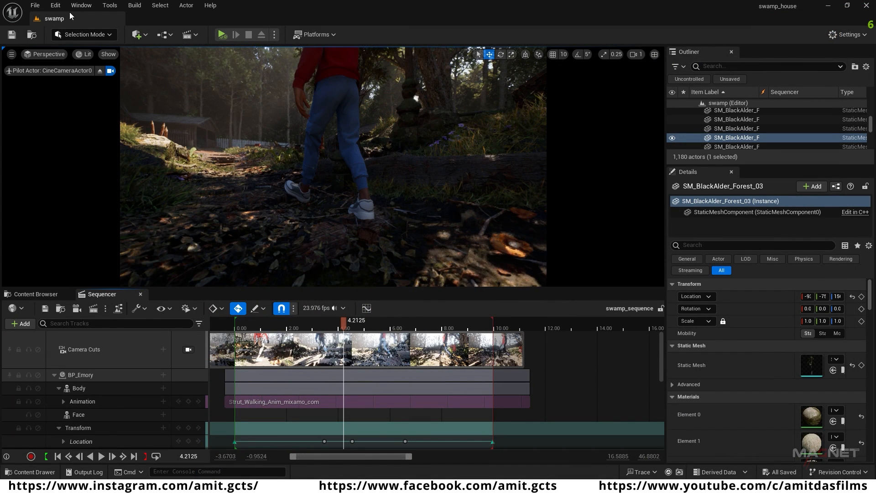
# Step: Open the project's plugin list and search it for "meta"
pyautogui.click(55, 6)
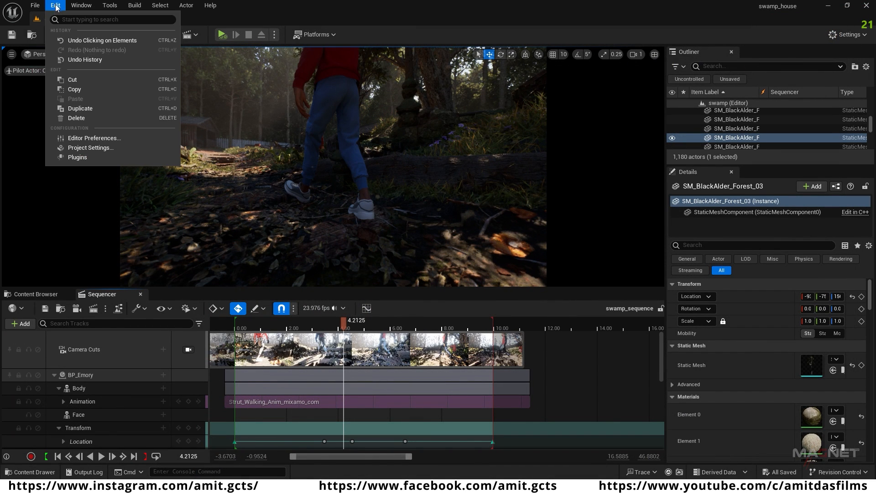
pyautogui.click(78, 157)
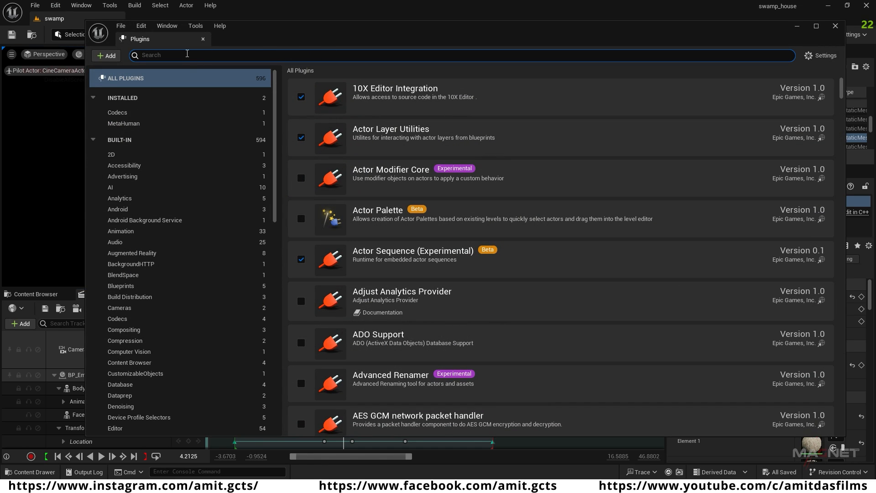
pyautogui.write('meta')
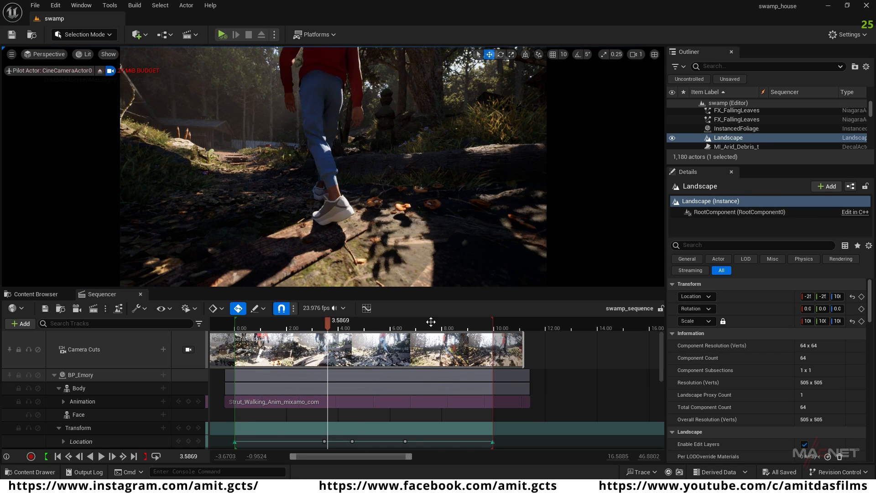
# Step: Create a folder named metahuman_animator in the project's Content folder and open it
pyautogui.click(34, 294)
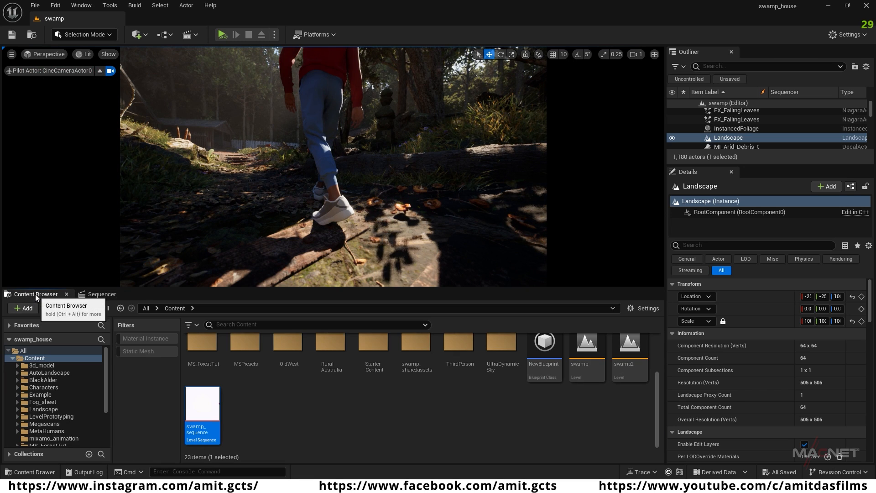
pyautogui.rightClick(281, 410)
pyautogui.moveTo(327, 204)
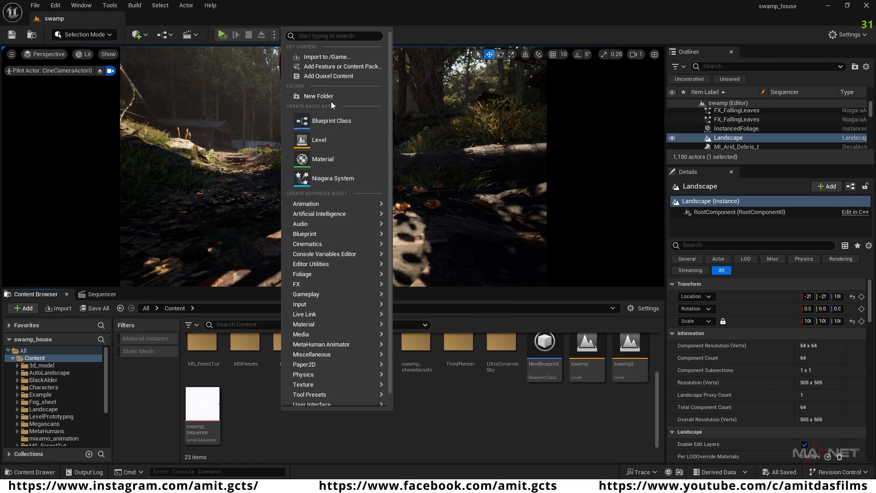
pyautogui.click(313, 96)
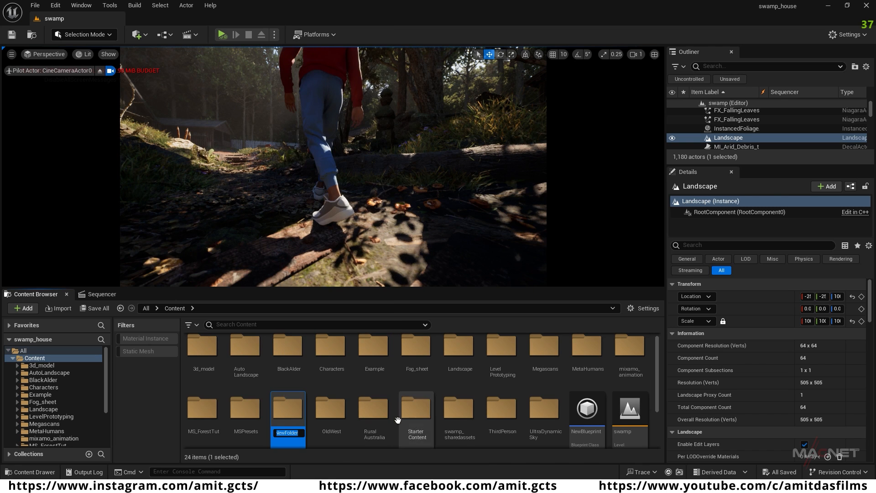
pyautogui.write('metahuman_animator')
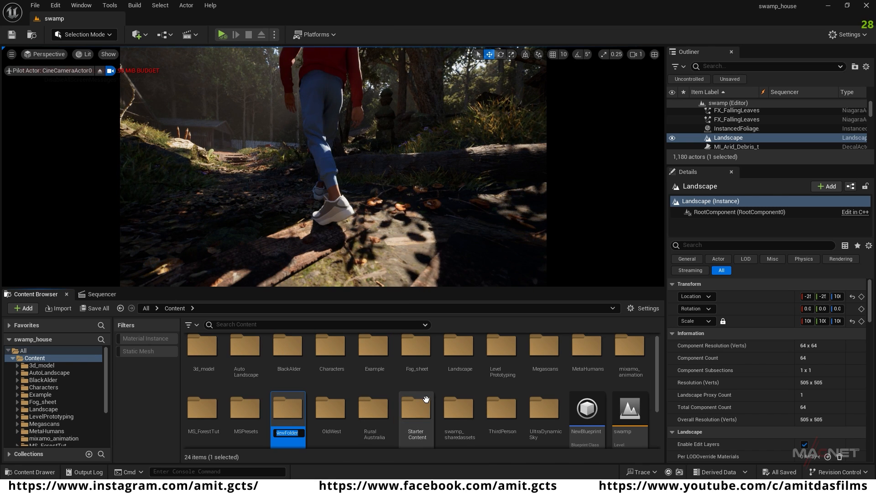
pyautogui.press('Return')
pyautogui.press('Return')
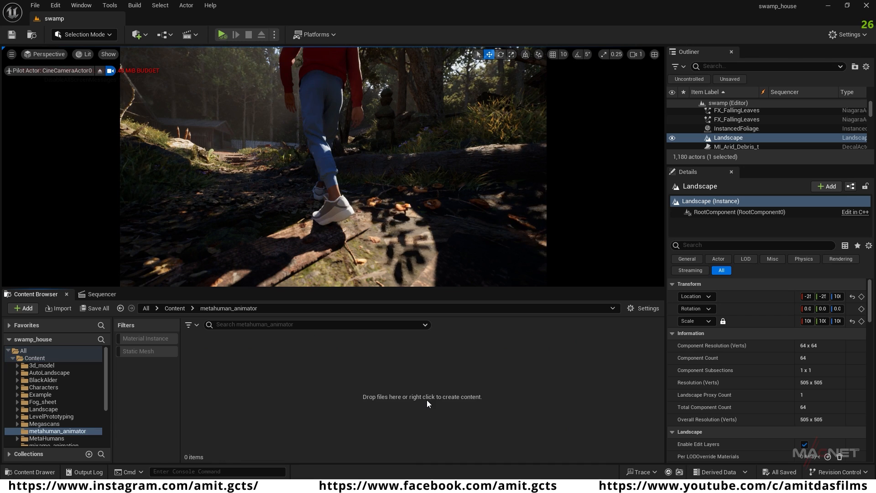
# Step: Create a MetaHuman Animator Capture Source asset in the metahuman_animator folder, keeping its default name
pyautogui.rightClick(245, 380)
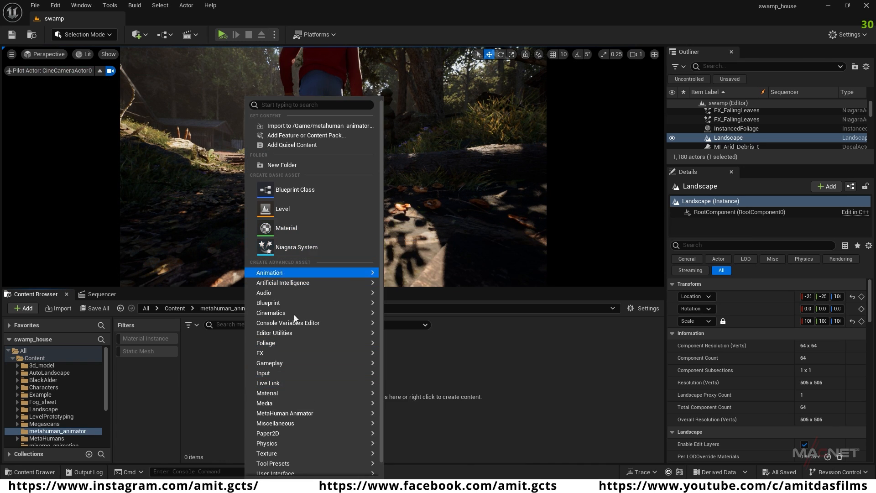
pyautogui.moveTo(297, 412)
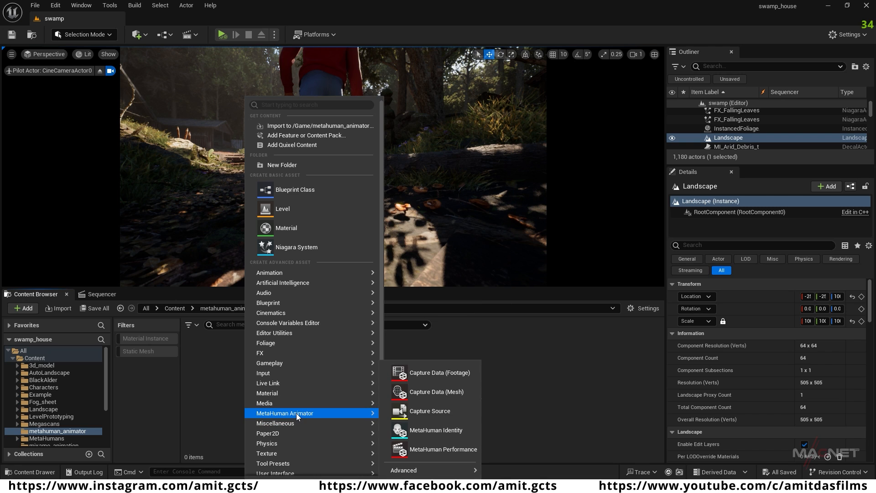
pyautogui.click(438, 414)
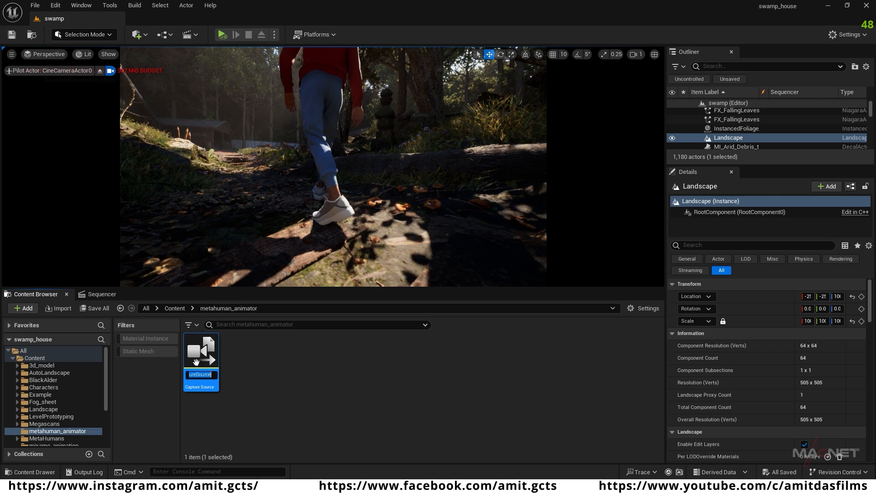
pyautogui.press('Return')
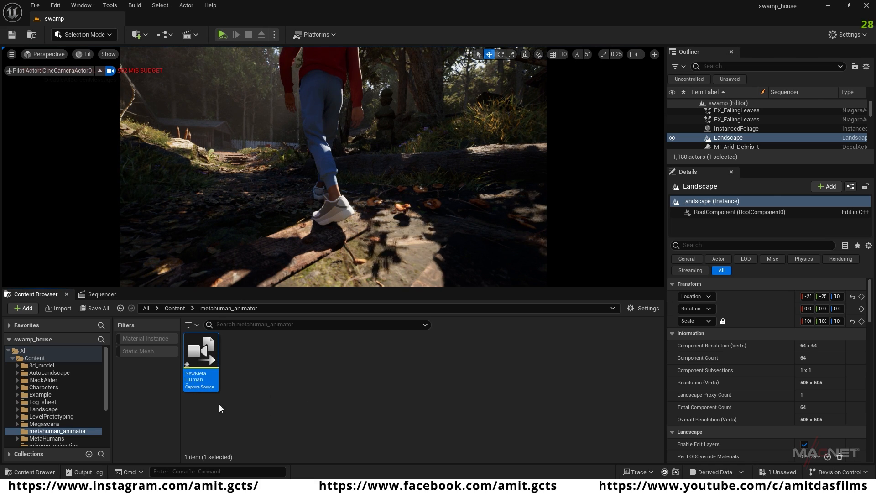
# Step: Set the capture source's type to LiveLinkFace Connection with device address 192.168.0.102, then save and close the asset
pyautogui.doubleClick(198, 354)
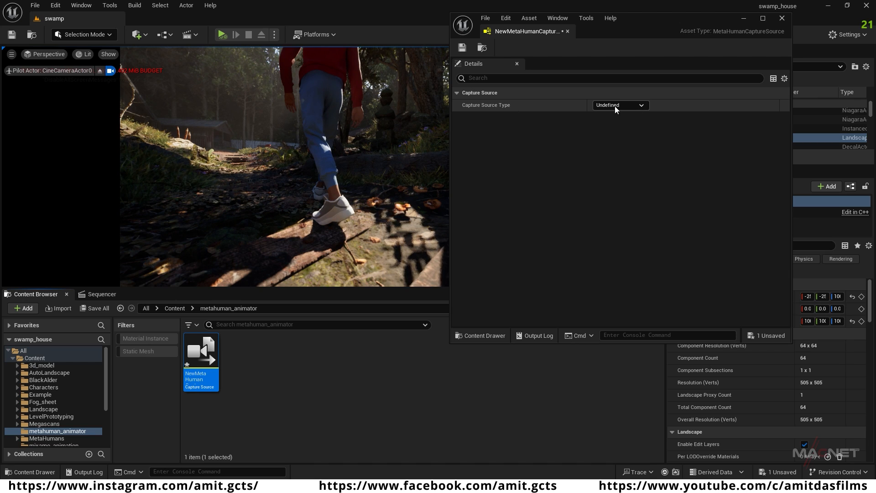
pyautogui.click(642, 106)
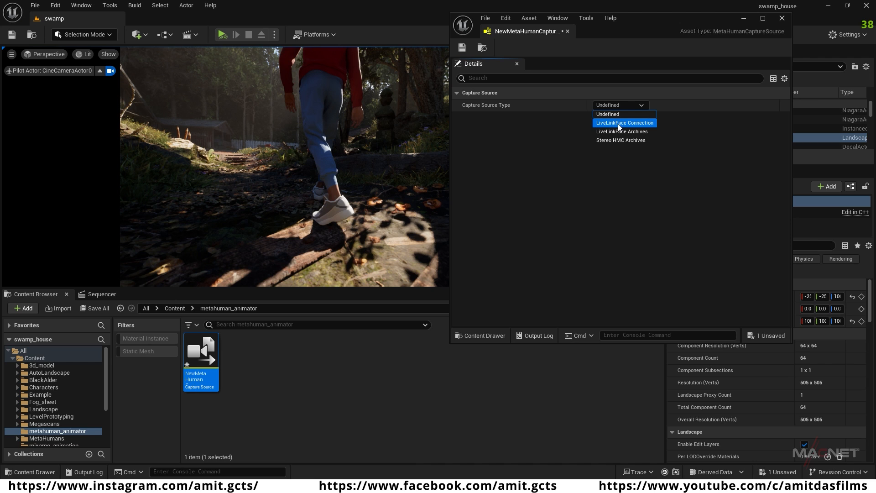
pyautogui.click(632, 123)
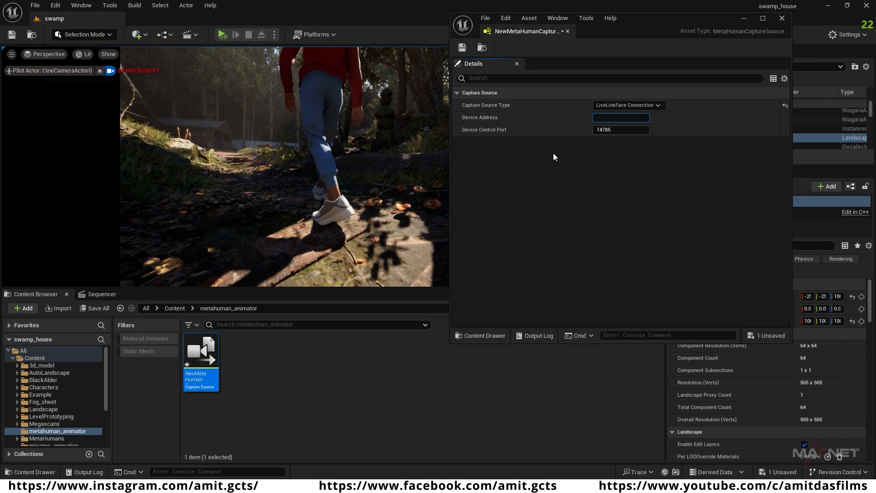
pyautogui.click(596, 118)
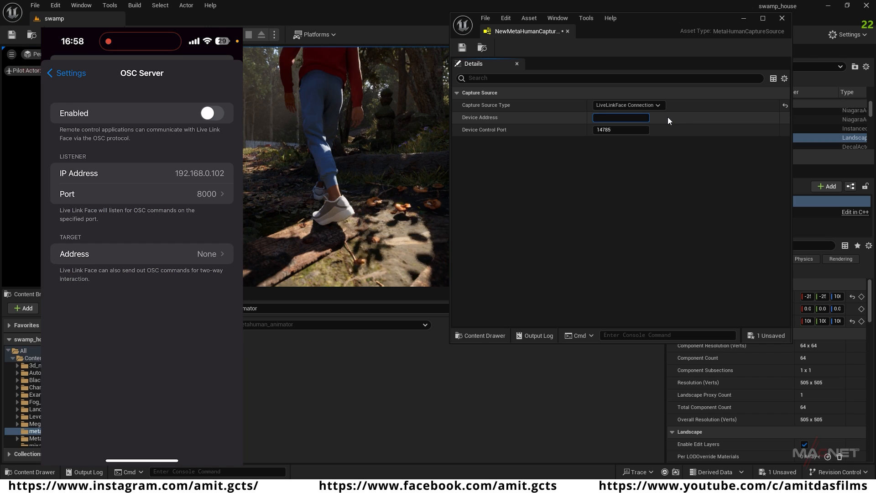
pyautogui.write('192.168.0.102')
pyautogui.click(462, 47)
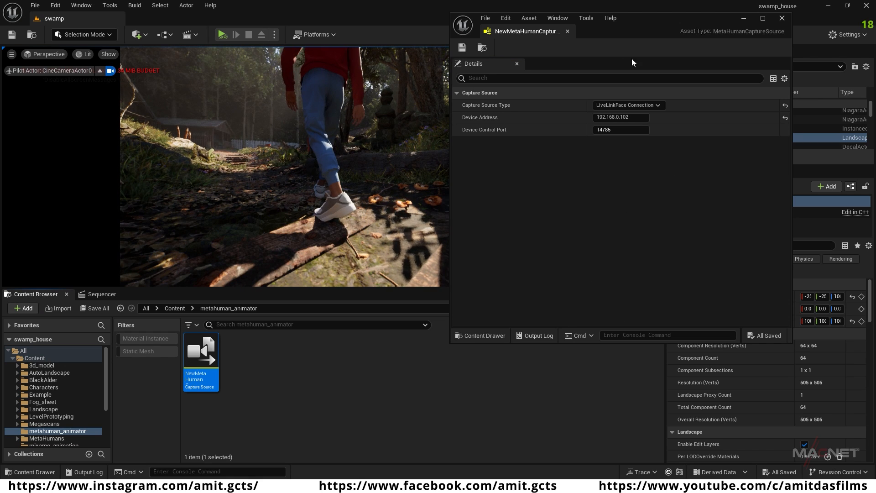
pyautogui.click(782, 19)
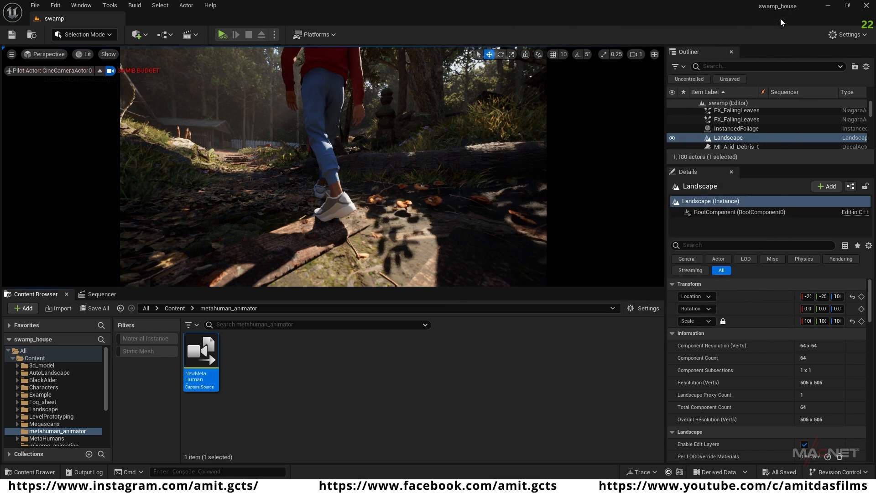
# Step: Ingest the MySlate_92 take from the new capture source with Capture Manager, then close it
pyautogui.click(113, 6)
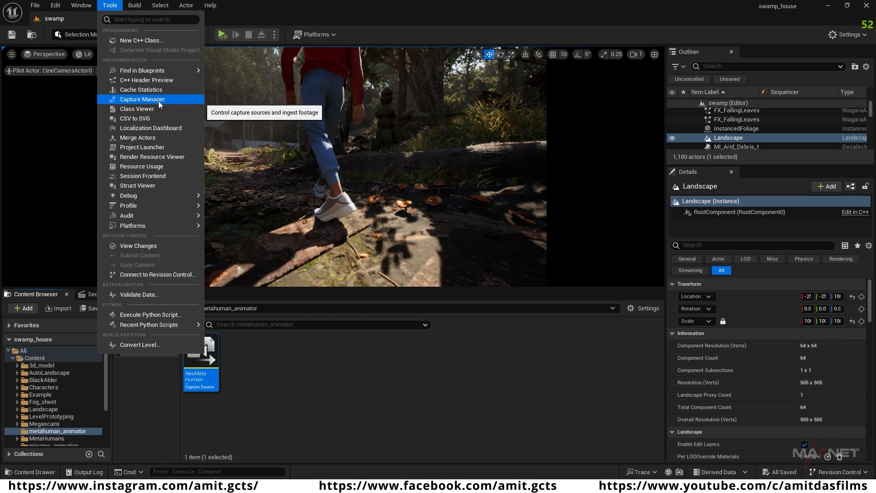
pyautogui.click(136, 99)
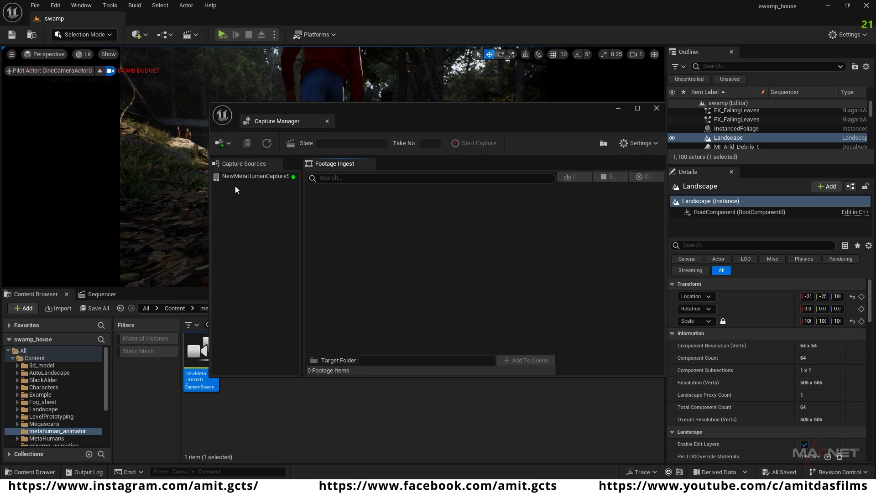
pyautogui.click(258, 177)
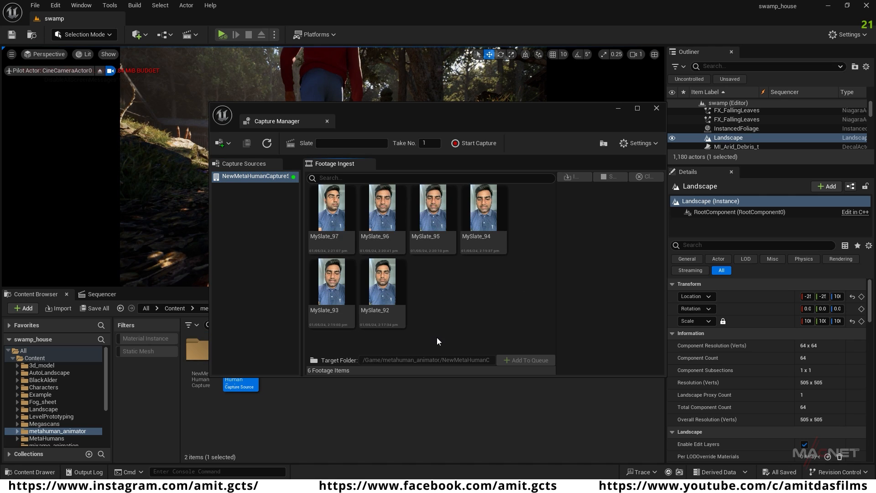
pyautogui.click(383, 282)
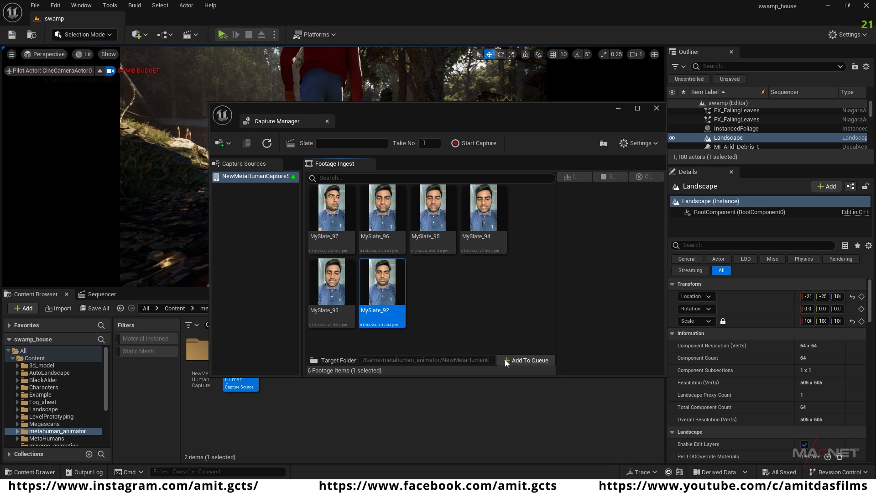
pyautogui.click(530, 361)
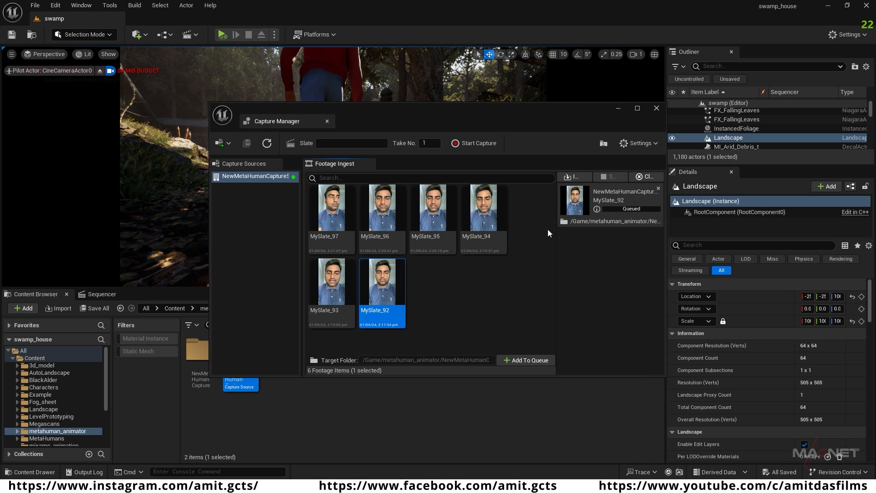
pyautogui.click(574, 179)
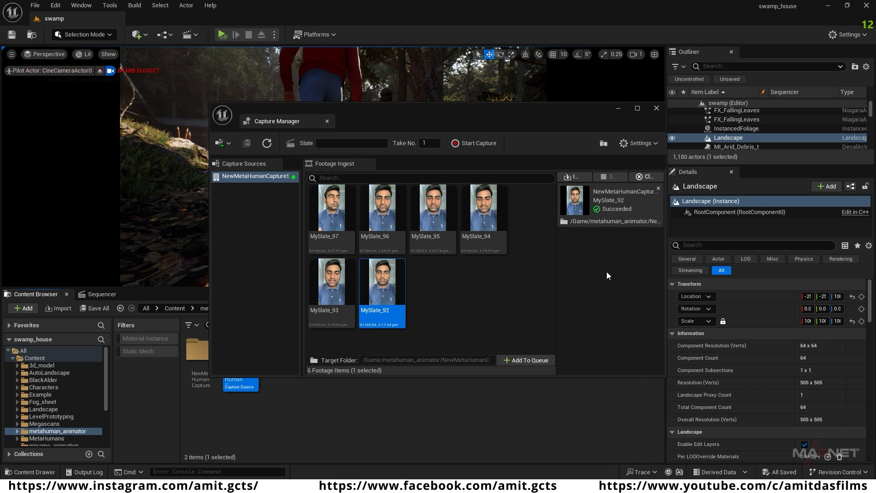
pyautogui.click(656, 108)
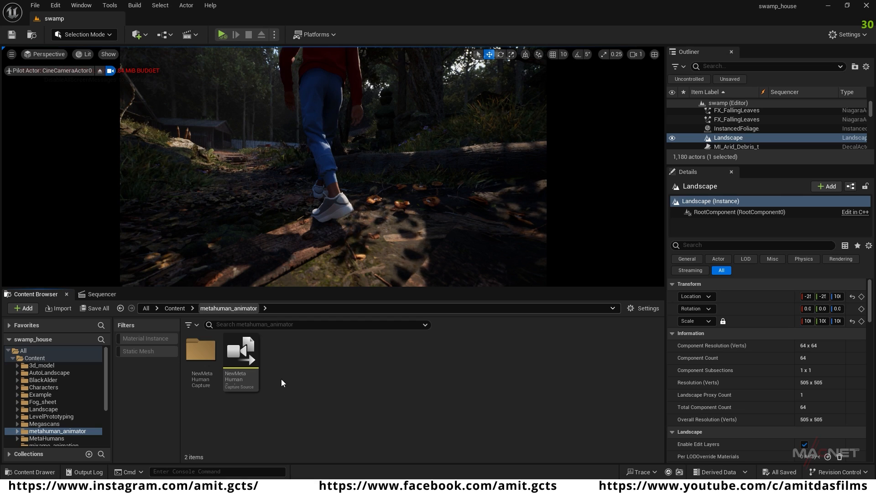
# Step: Create a MetaHuman Identity asset with its default name in the metahuman_animator folder and open its editor maximized
pyautogui.rightClick(281, 351)
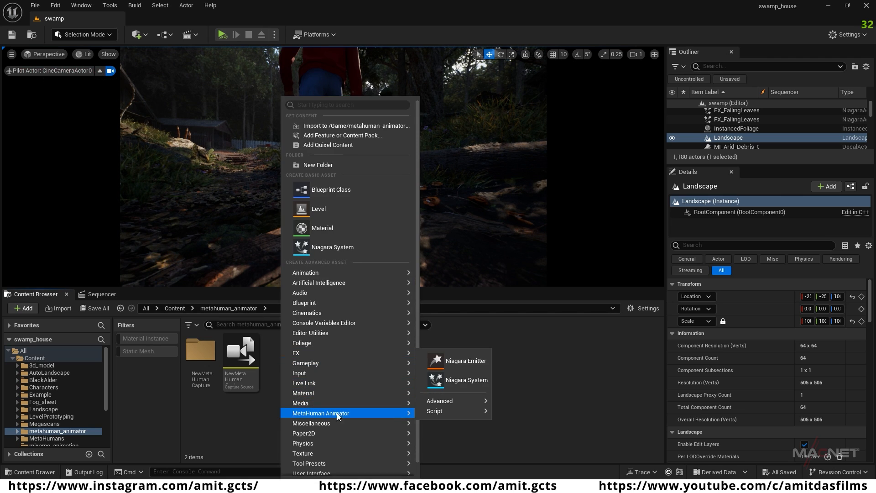
pyautogui.moveTo(346, 410)
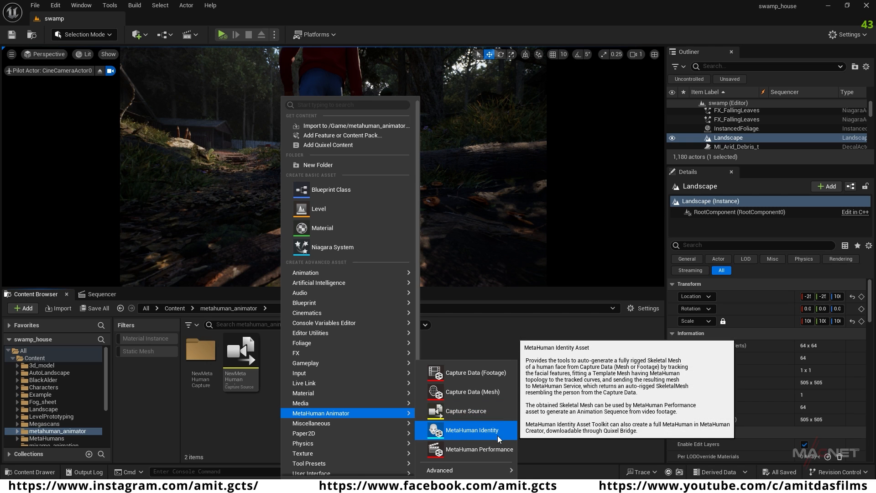
pyautogui.click(481, 433)
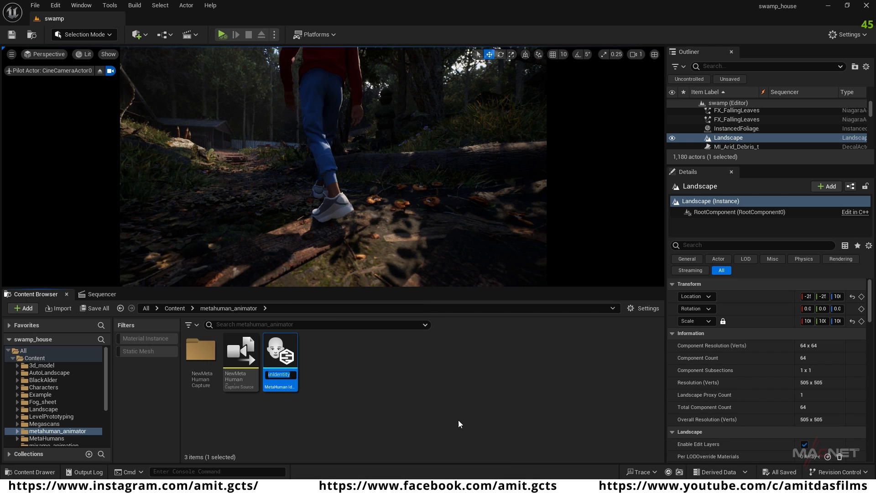
pyautogui.click(325, 393)
pyautogui.click(281, 352)
pyautogui.doubleClick(281, 352)
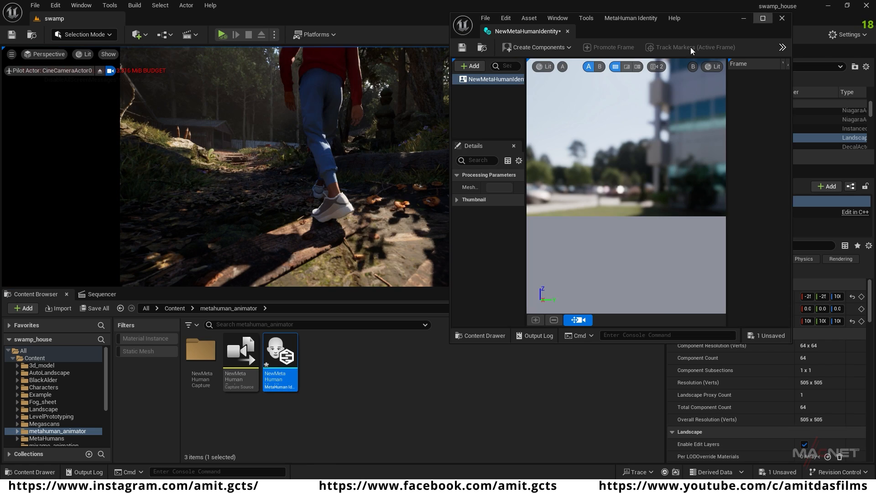
pyautogui.click(763, 18)
pyautogui.click(80, 108)
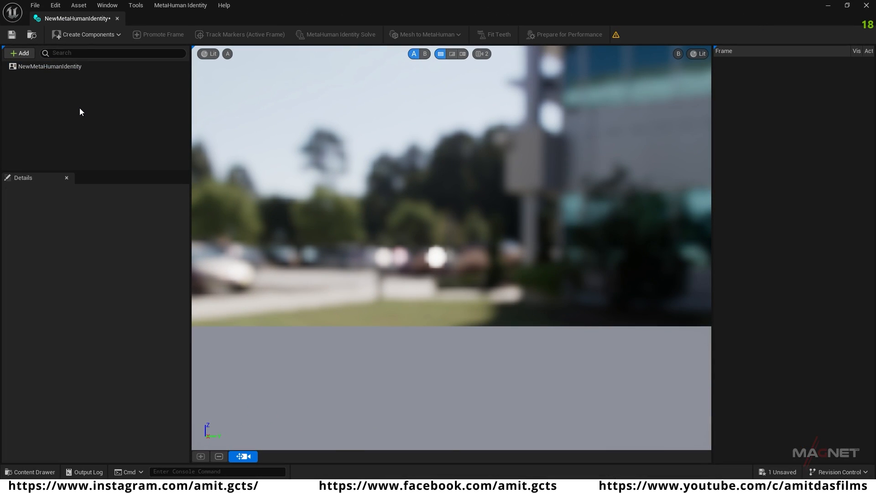
# Step: Create the MetaHuman Identity's components from the MySlate_92 footage
pyautogui.click(117, 35)
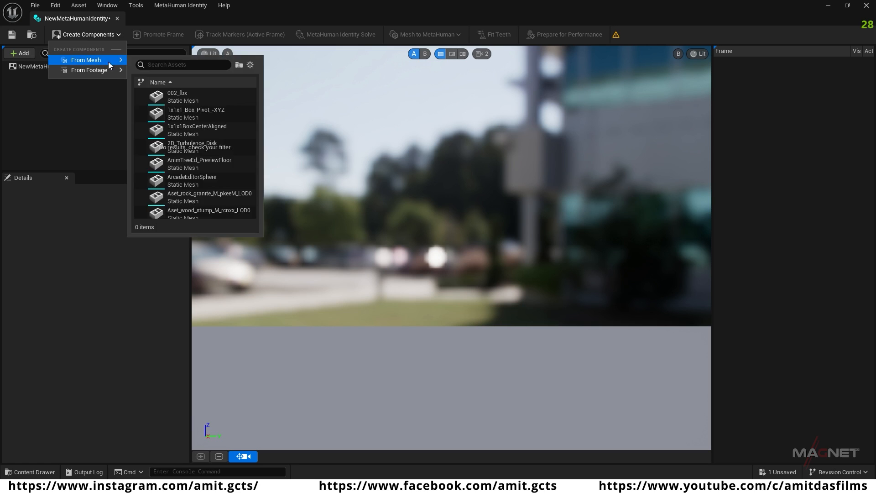
pyautogui.moveTo(105, 71)
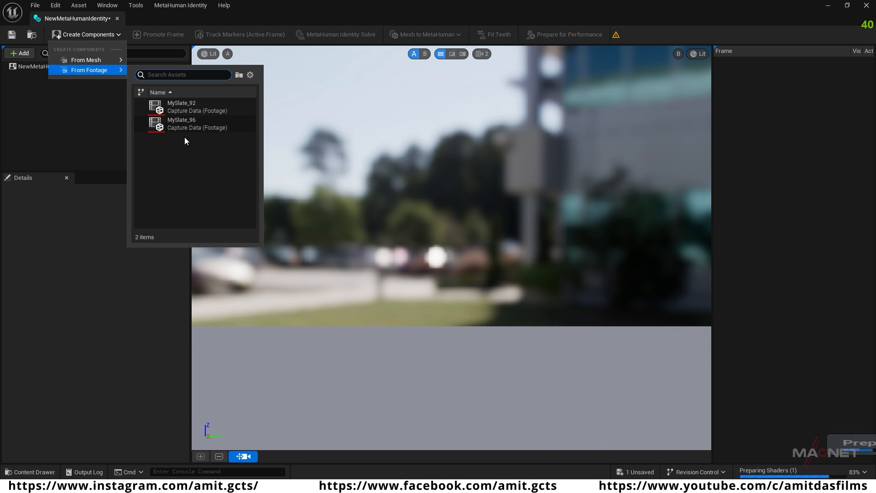
pyautogui.click(191, 106)
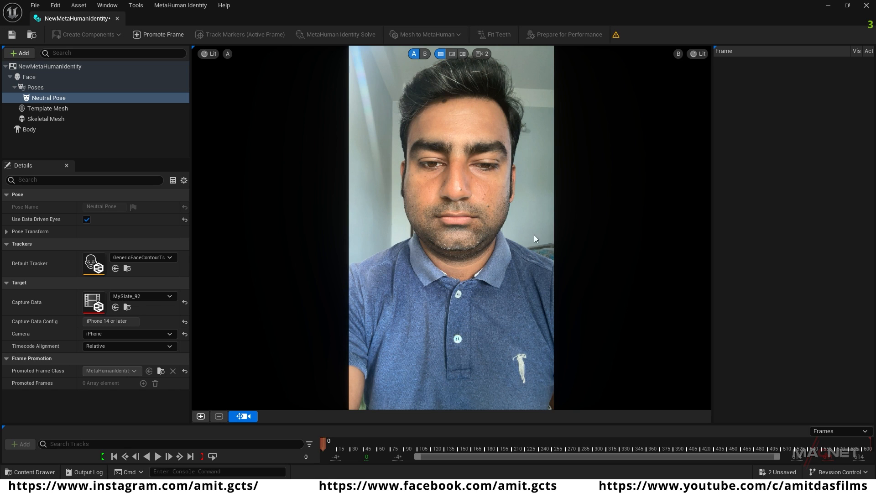
# Step: Promote the neutral front-facing frame 118 of the footage and accept it as the front view
pyautogui.moveTo(324, 443); pyautogui.dragTo(417, 435)
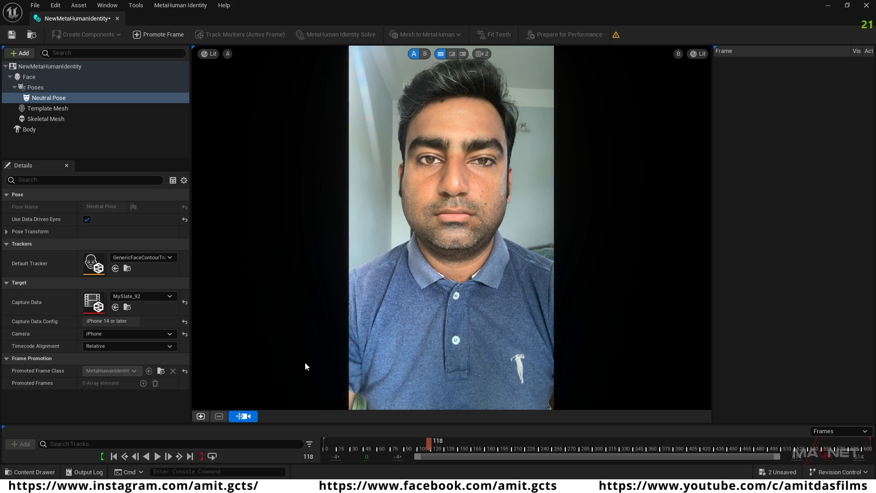
pyautogui.click(200, 416)
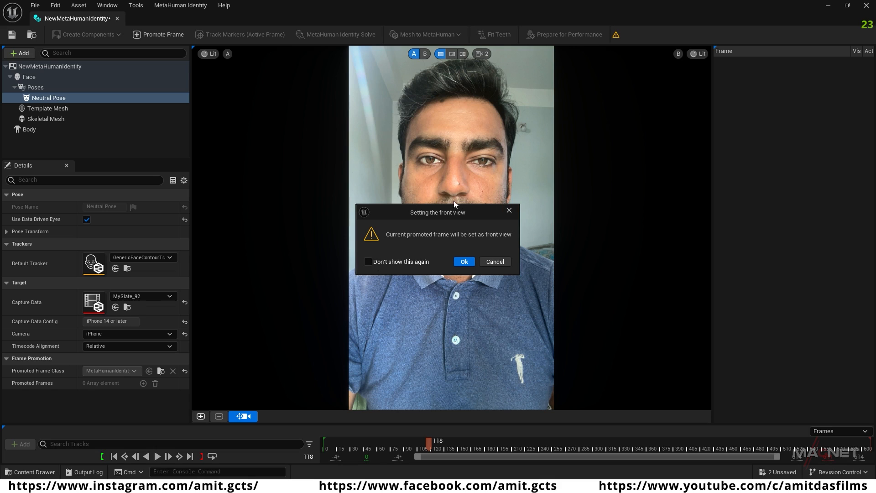
pyautogui.click(467, 262)
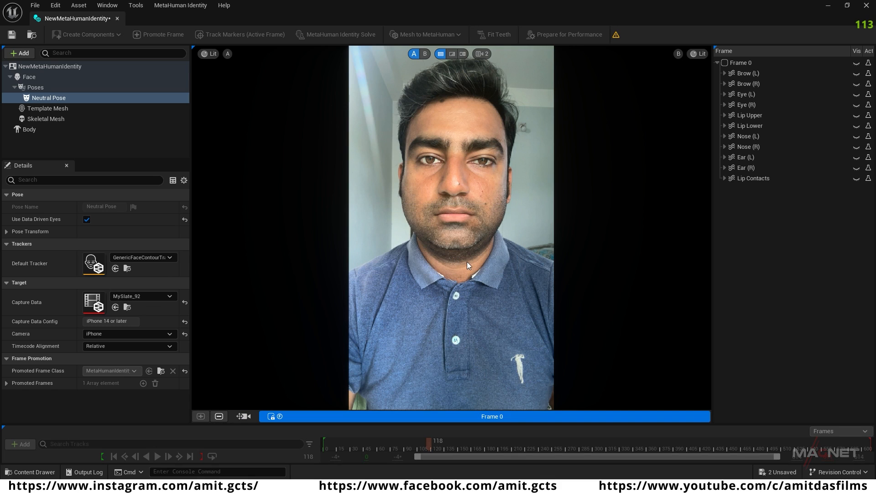
# Step: Promote the two side-turned head views at frames 240 and 354 of the footage for the Neutral Pose
pyautogui.click(242, 417)
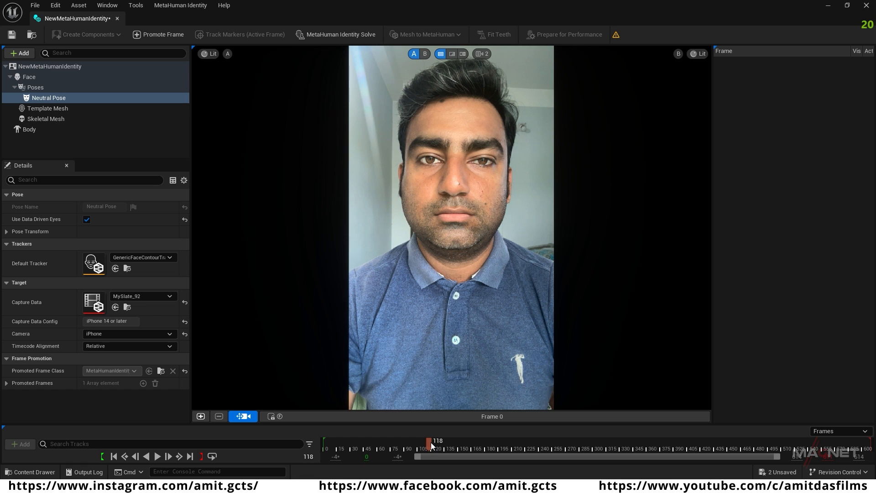
pyautogui.moveTo(432, 445); pyautogui.dragTo(539, 448)
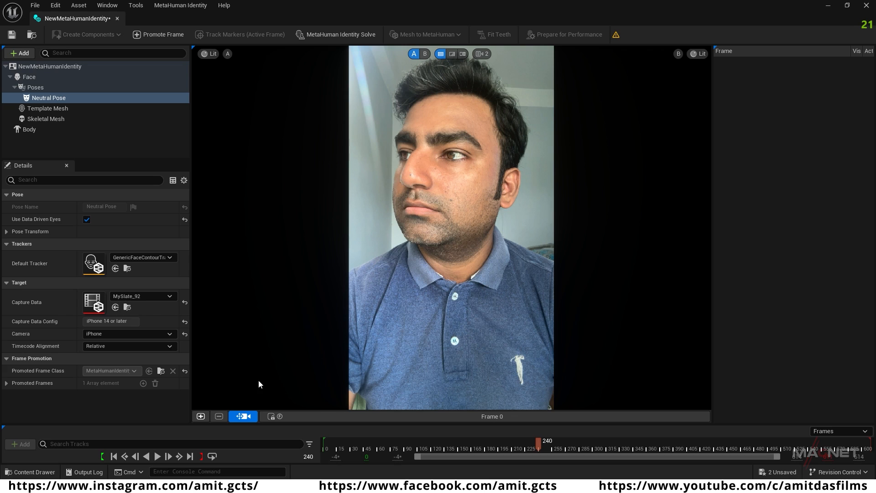
pyautogui.click(201, 416)
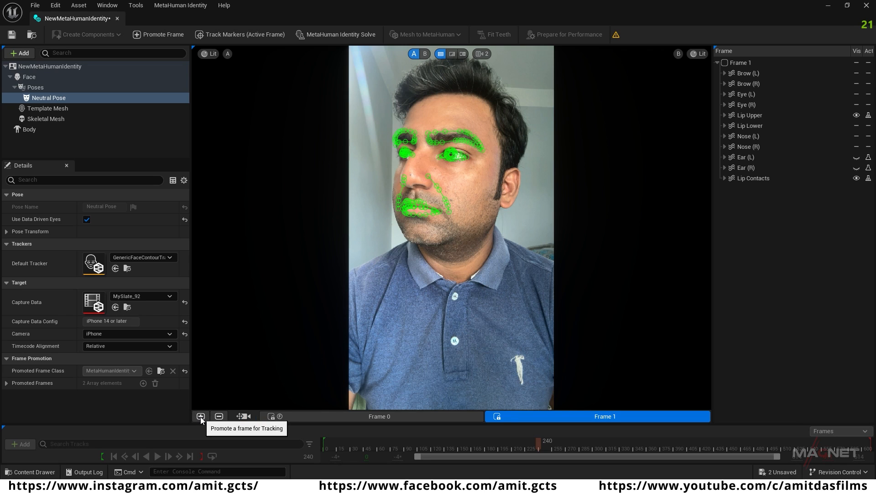
pyautogui.click(243, 416)
pyautogui.moveTo(538, 441); pyautogui.dragTo(642, 445)
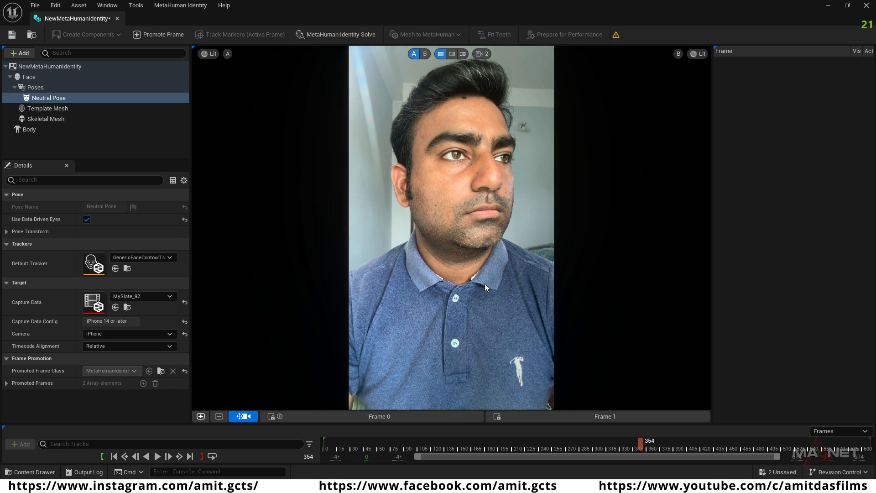
pyautogui.click(201, 416)
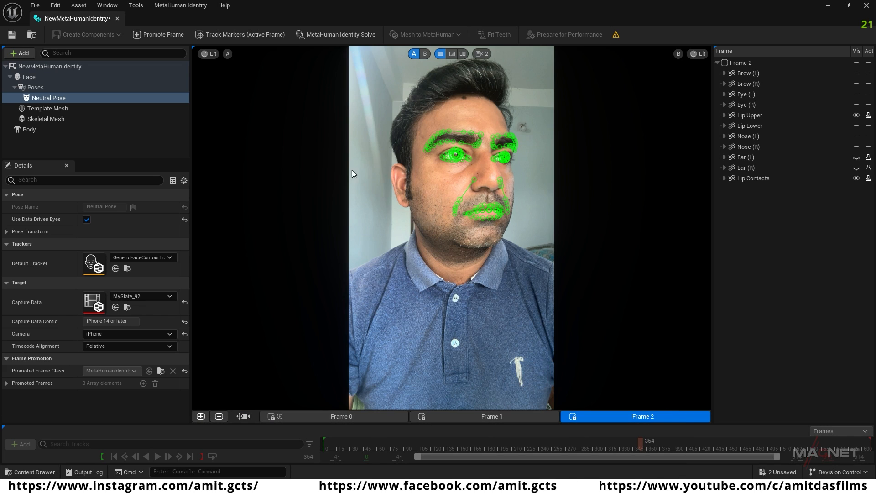
# Step: Run the MetaHuman Identity Solve and assign the medium-build male body preset to the Body part
pyautogui.click(339, 34)
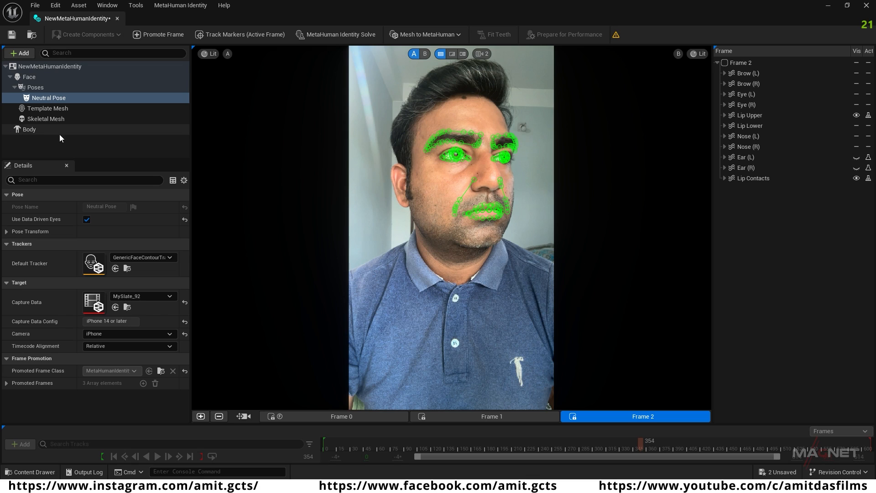
pyautogui.click(37, 130)
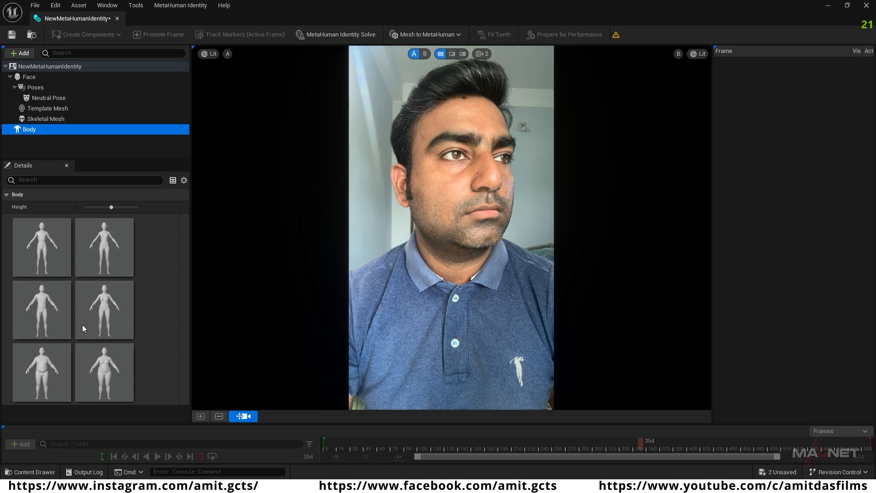
pyautogui.click(43, 308)
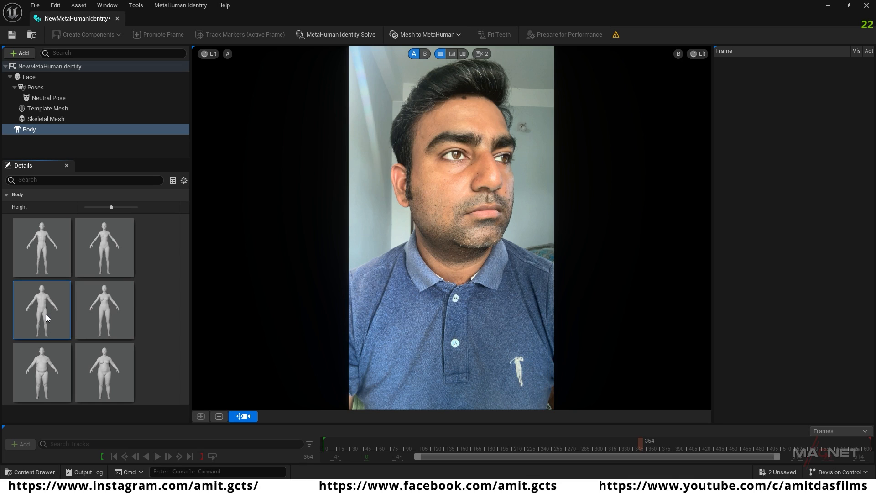
# Step: Auto-rig the MetaHuman Identity with the Skeletal Mesh + Full MetaHuman option and acknowledge the completion message
pyautogui.click(449, 34)
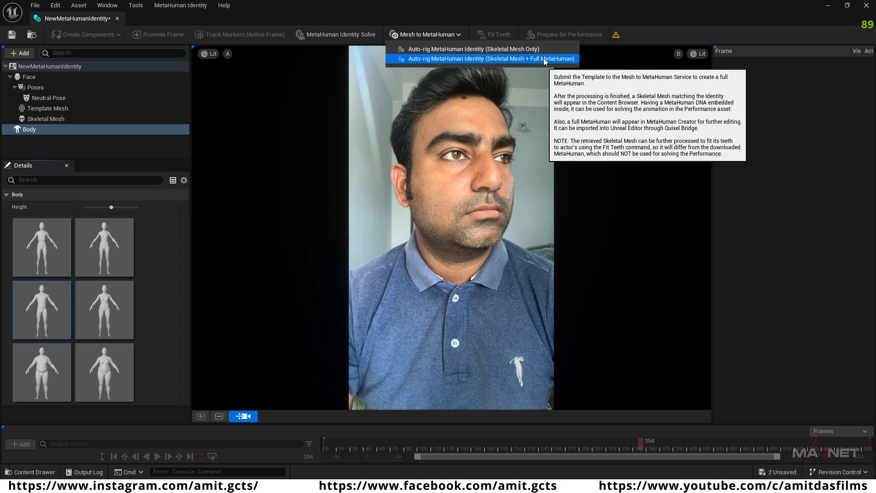
pyautogui.click(496, 59)
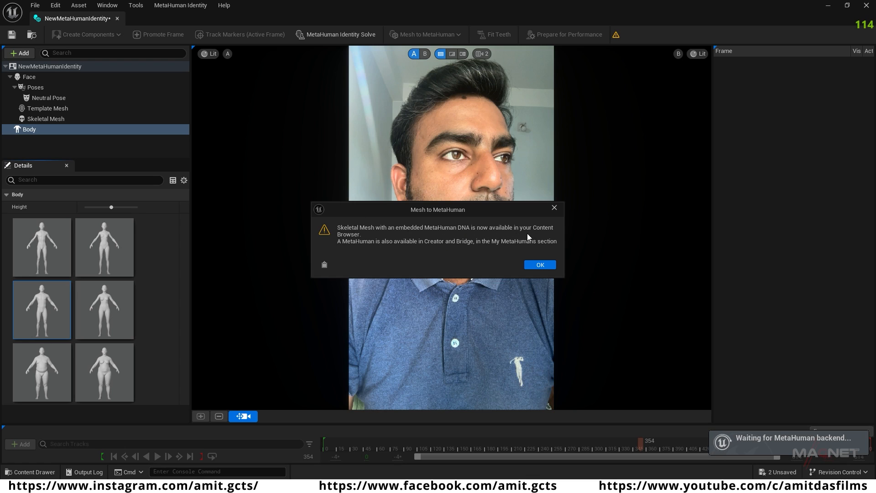
pyautogui.click(541, 265)
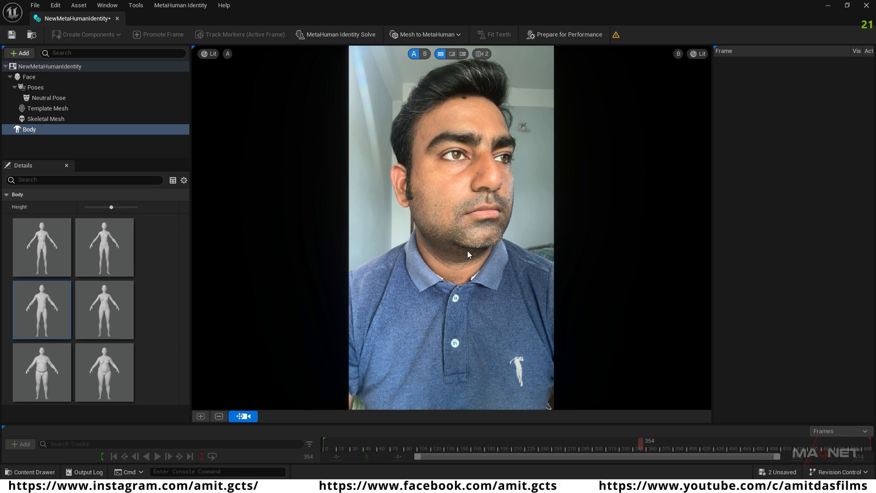
# Step: Add a Teeth pose to the identity's Poses
pyautogui.click(38, 89)
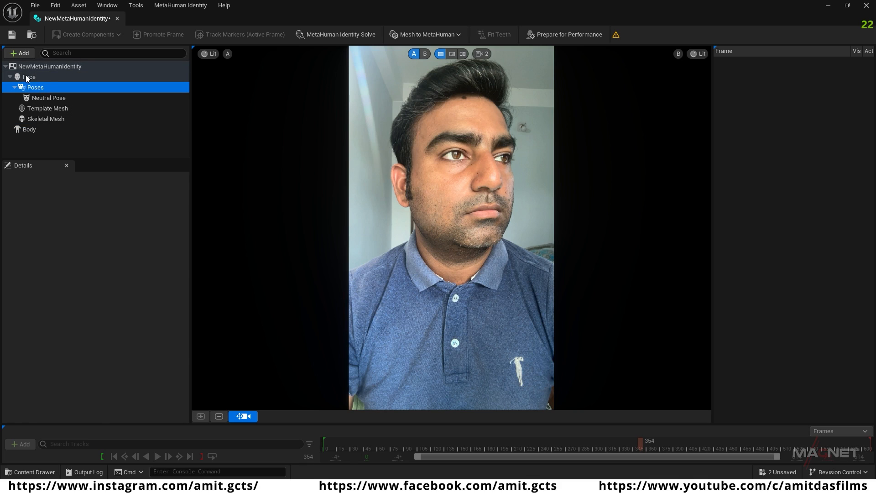
pyautogui.click(20, 54)
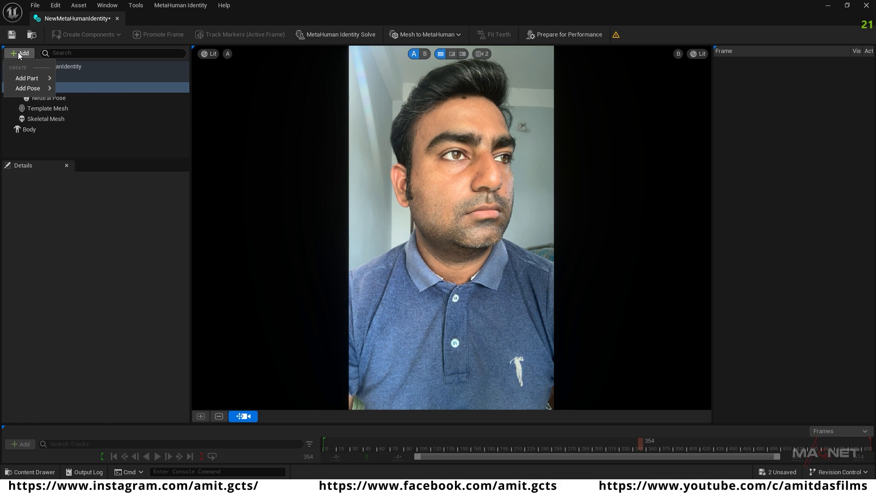
pyautogui.moveTo(28, 88)
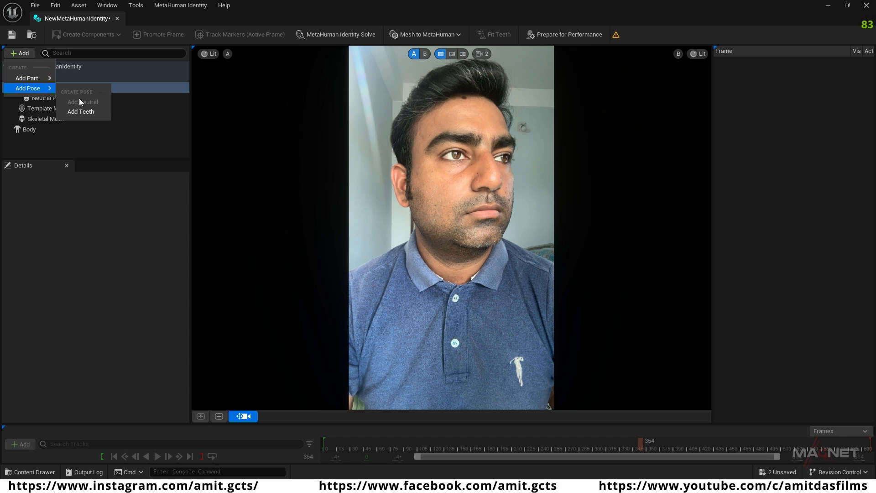
pyautogui.click(92, 112)
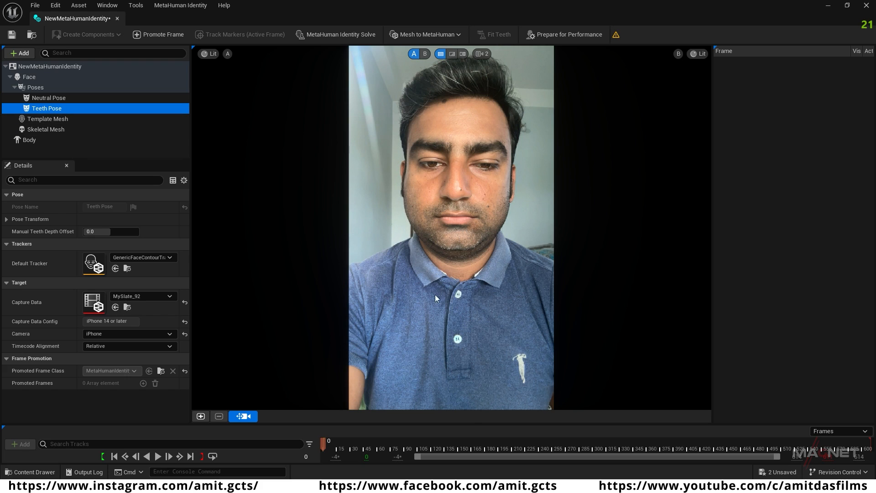
# Step: Promote the teeth-showing frame 483 for the Teeth Pose and accept it as the front view
pyautogui.moveTo(324, 440); pyautogui.dragTo(738, 451)
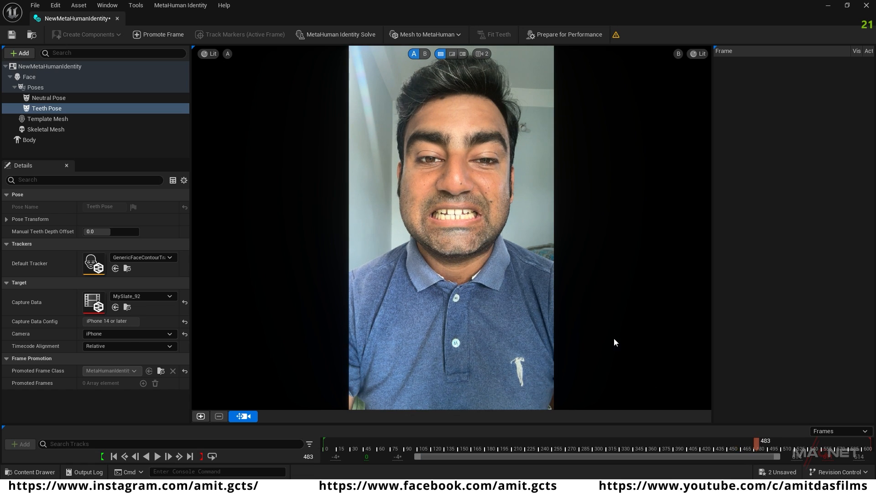
pyautogui.click(201, 416)
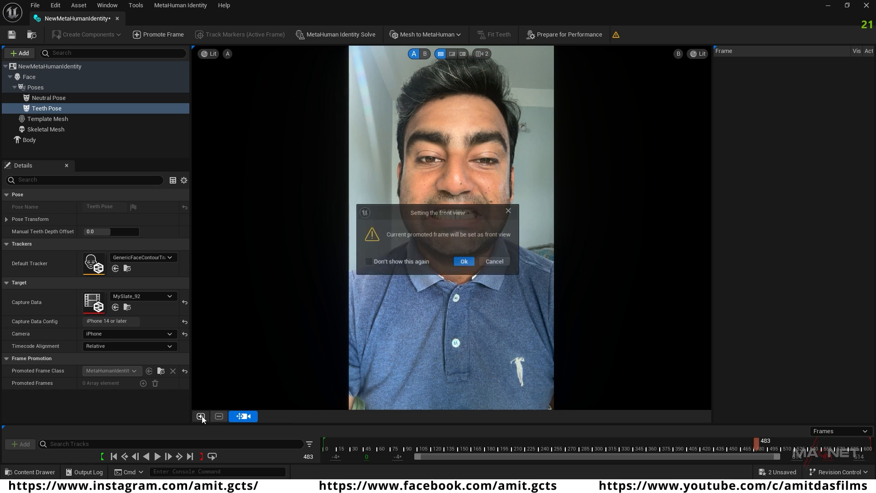
pyautogui.click(464, 262)
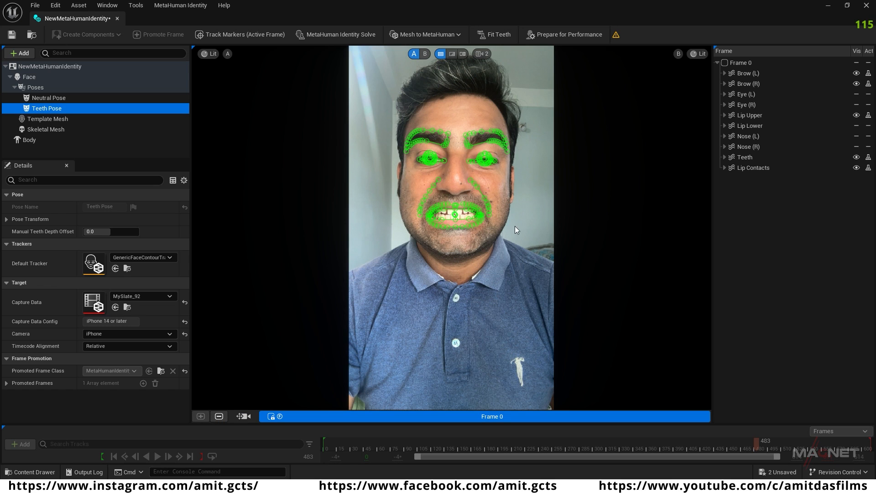
# Step: Fit the teeth and prepare the identity for performance, then close the MetaHuman Identity editor
pyautogui.scroll(4, 458, 213)
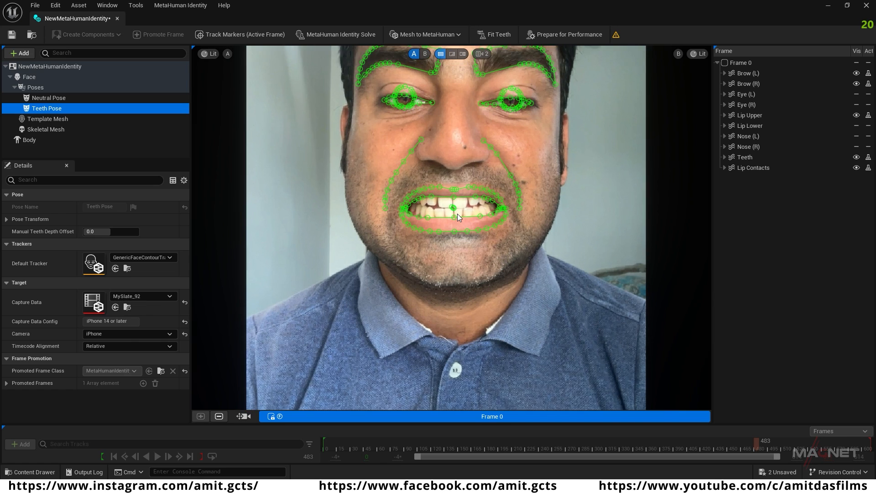
pyautogui.scroll(3, 456, 213)
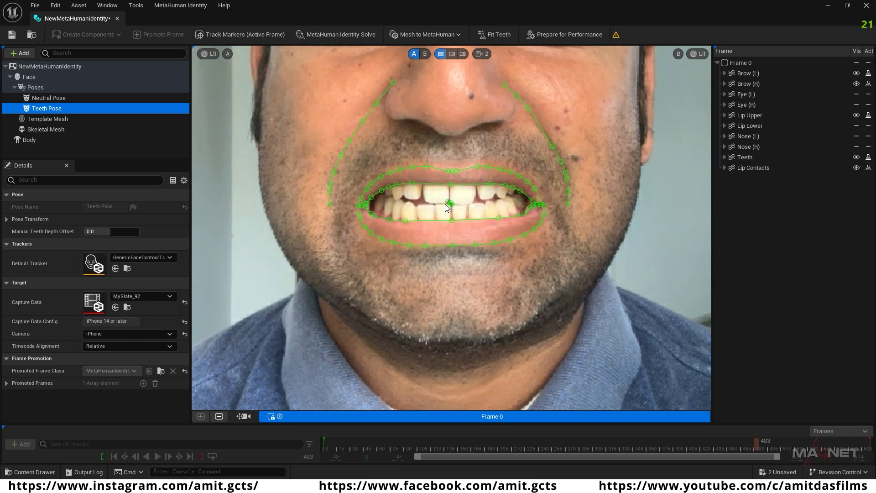
pyautogui.click(510, 38)
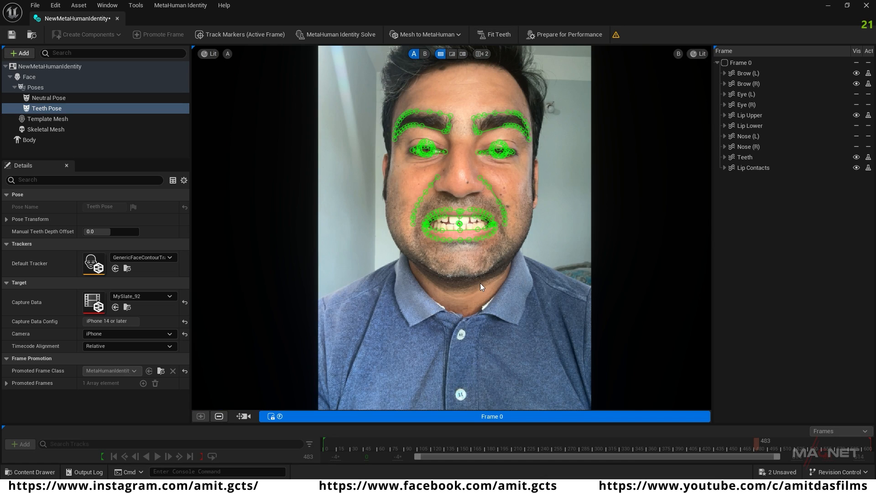
pyautogui.click(563, 35)
pyautogui.click(867, 6)
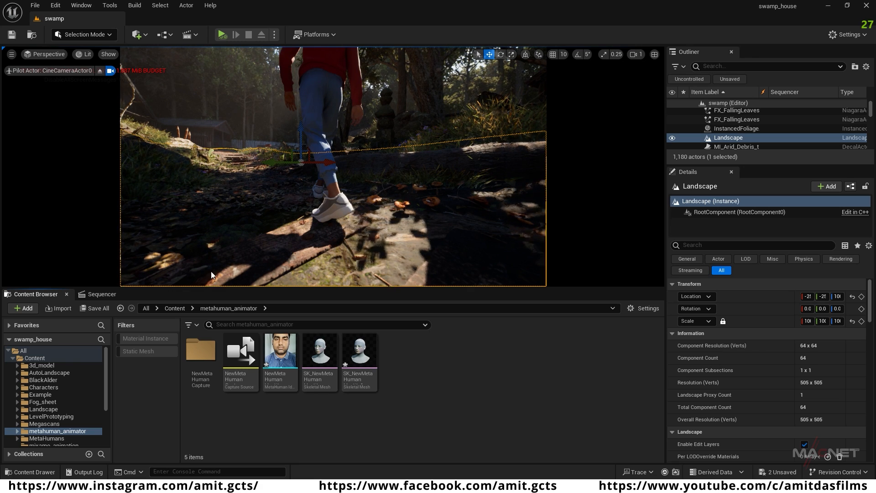
# Step: Ingest the MySlate_96 and MySlate_97 takes from the existing capture source with Capture Manager, then close it
pyautogui.click(110, 6)
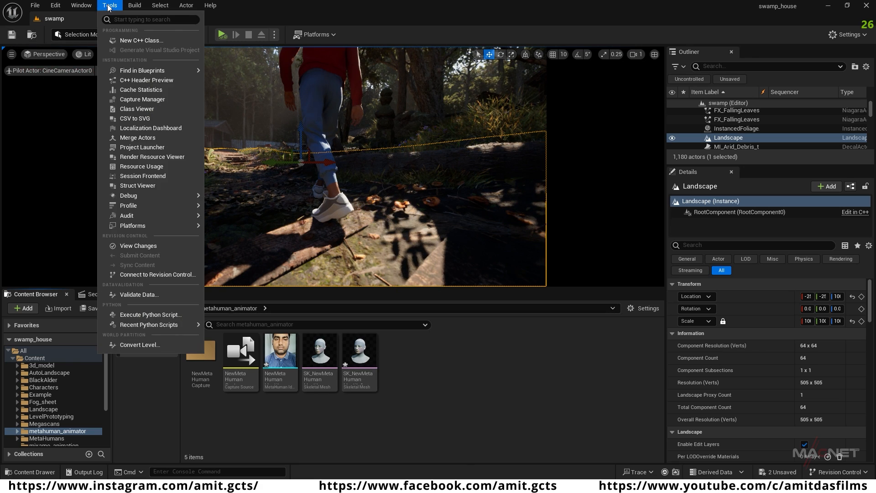
pyautogui.click(162, 100)
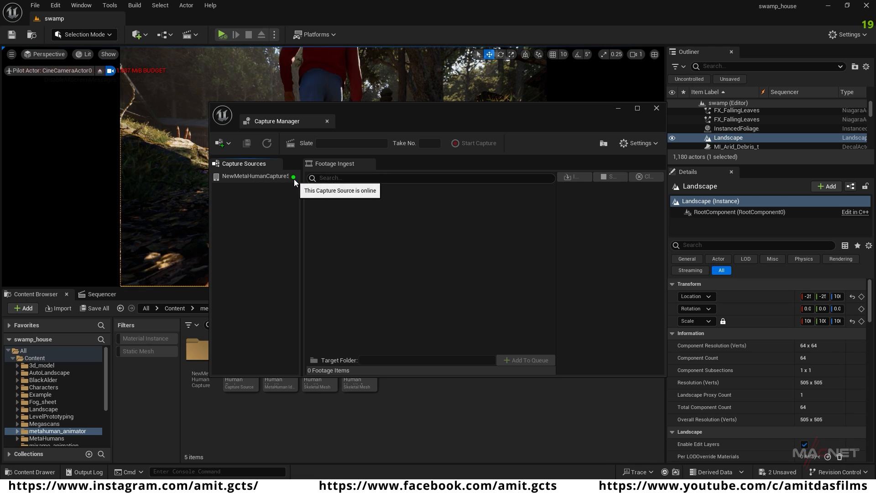
pyautogui.click(262, 175)
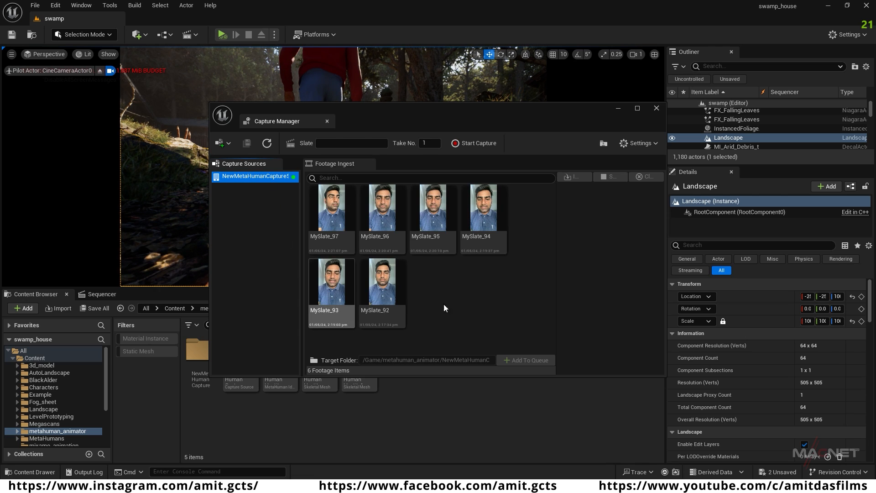
pyautogui.click(384, 252)
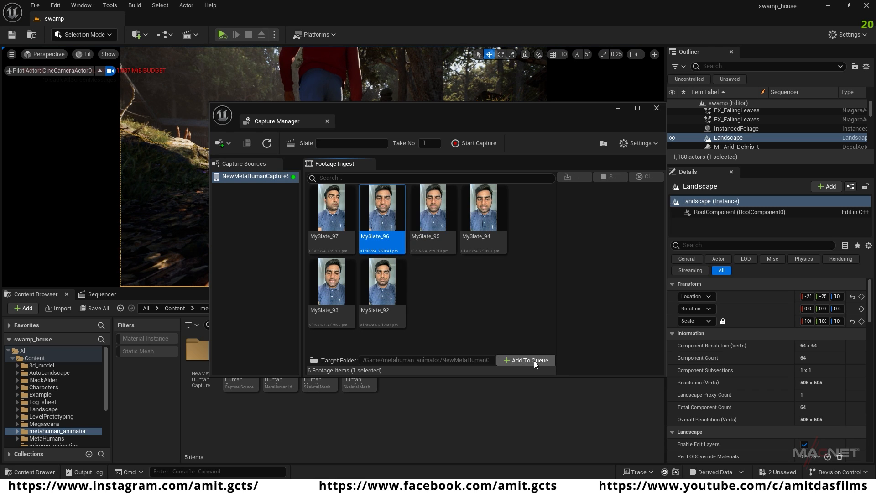
pyautogui.click(516, 360)
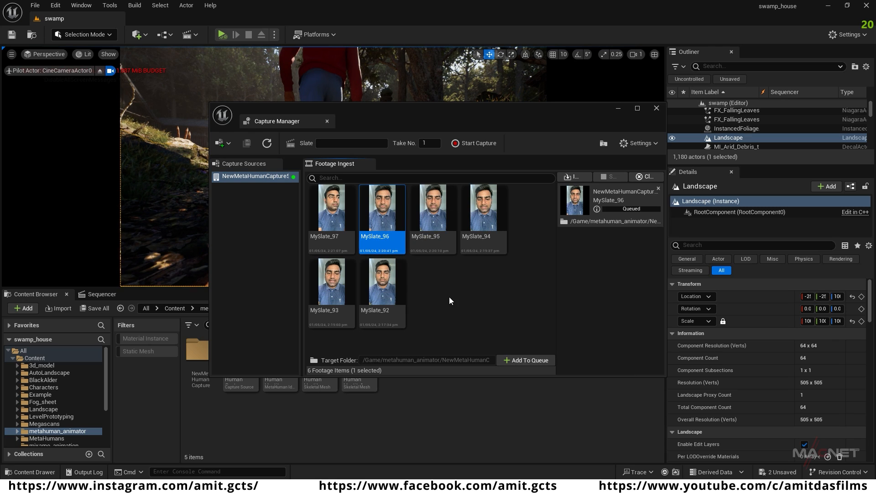
pyautogui.click(330, 218)
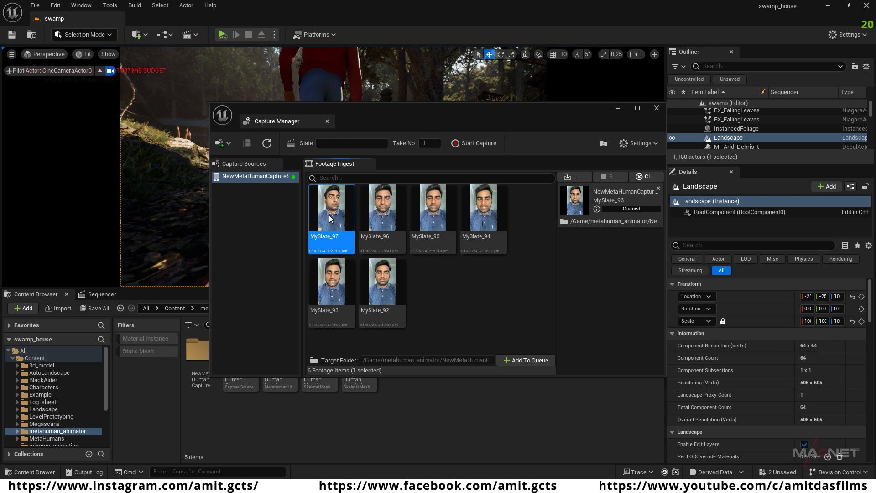
pyautogui.click(524, 360)
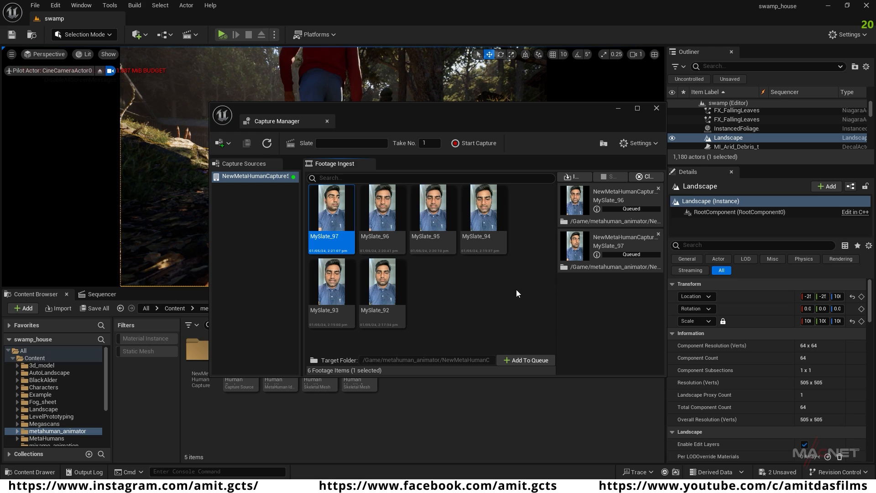
pyautogui.click(575, 177)
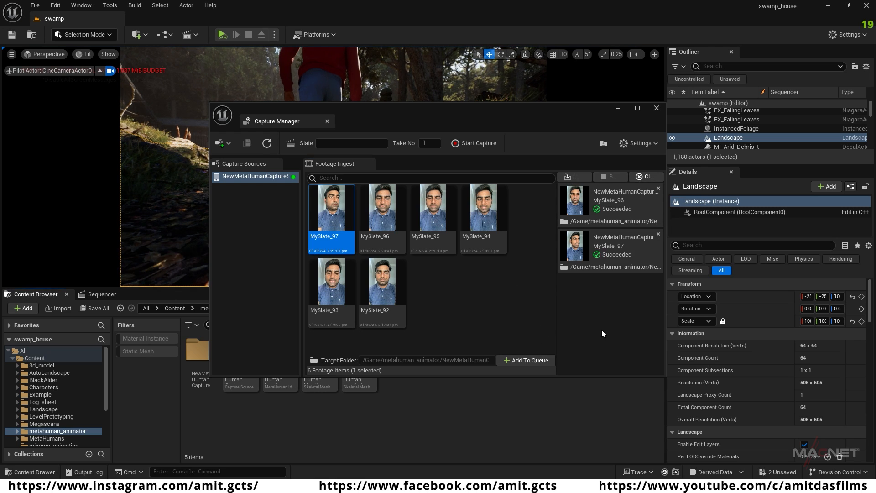
pyautogui.click(657, 108)
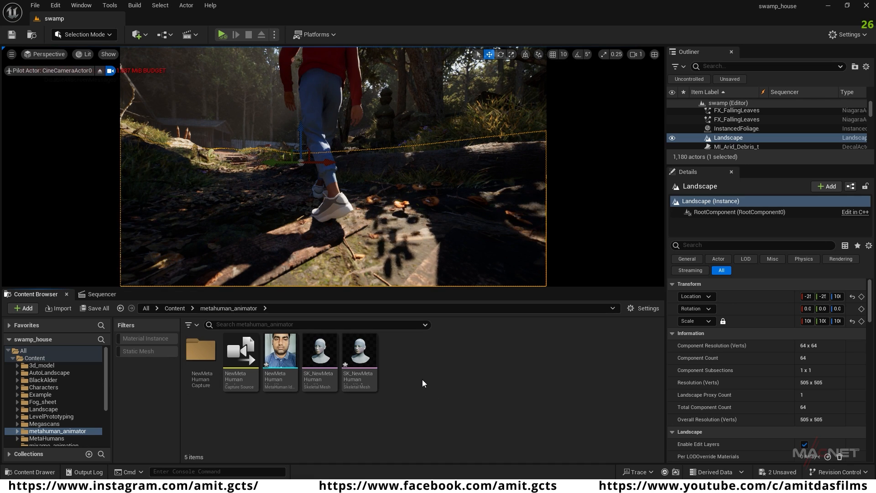
# Step: Create a MetaHuman Performance asset with its default name in the metahuman_animator folder and open it
pyautogui.rightClick(406, 368)
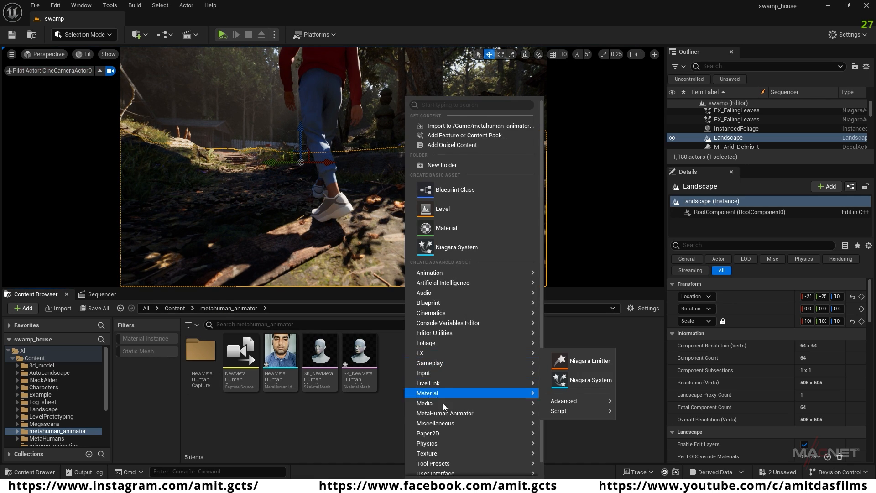
pyautogui.moveTo(437, 416)
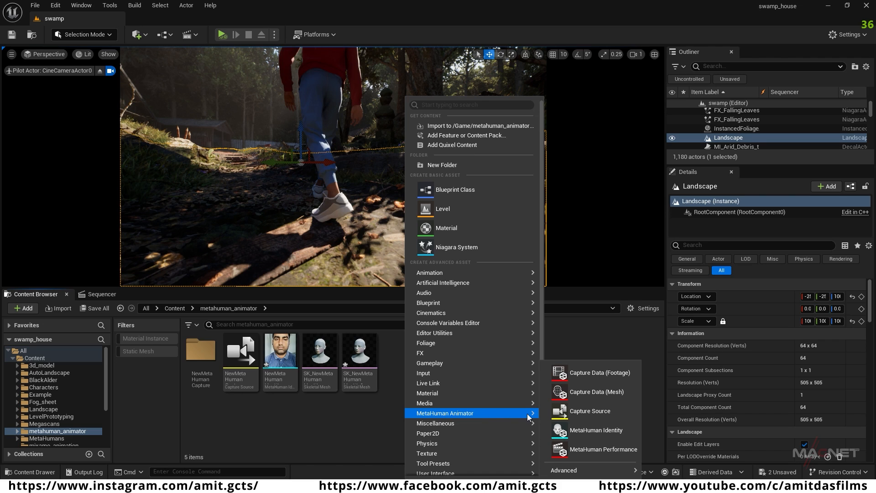
pyautogui.click(591, 451)
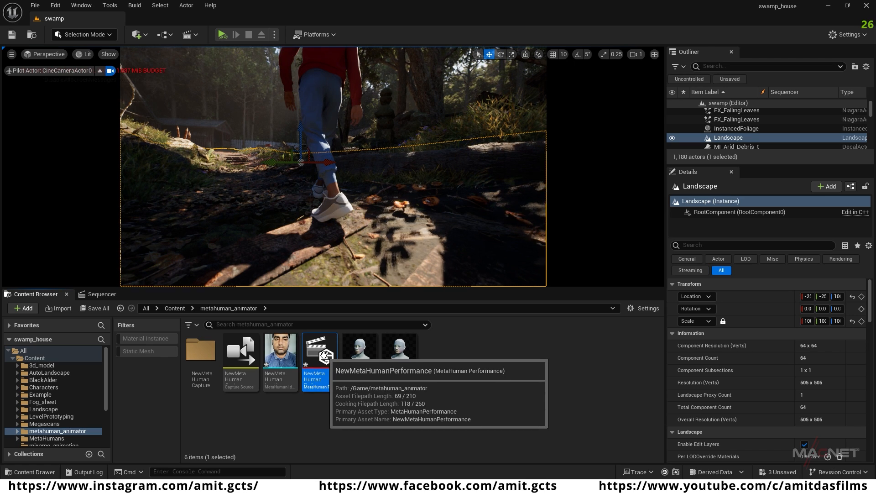
pyautogui.doubleClick(324, 355)
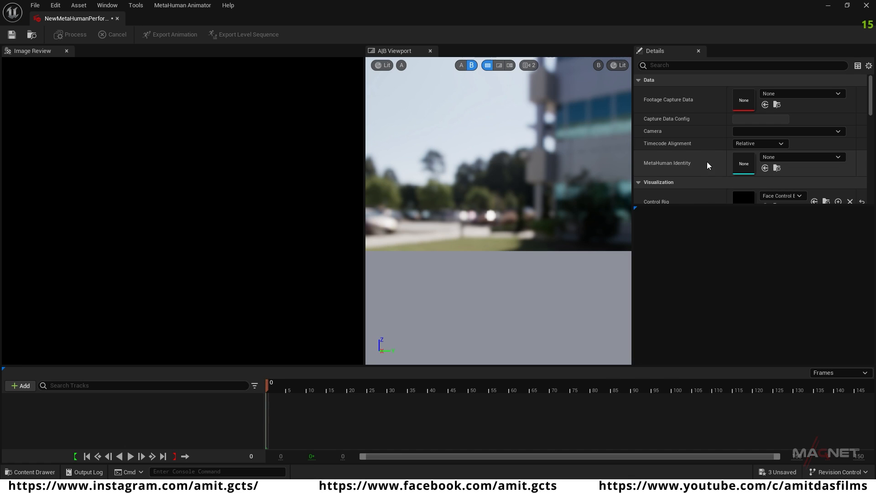
# Step: Assign NewMetaHumanIdentity and the MySlate_96 footage capture data to the performance, accepting the switch to the audio clock source
pyautogui.click(839, 157)
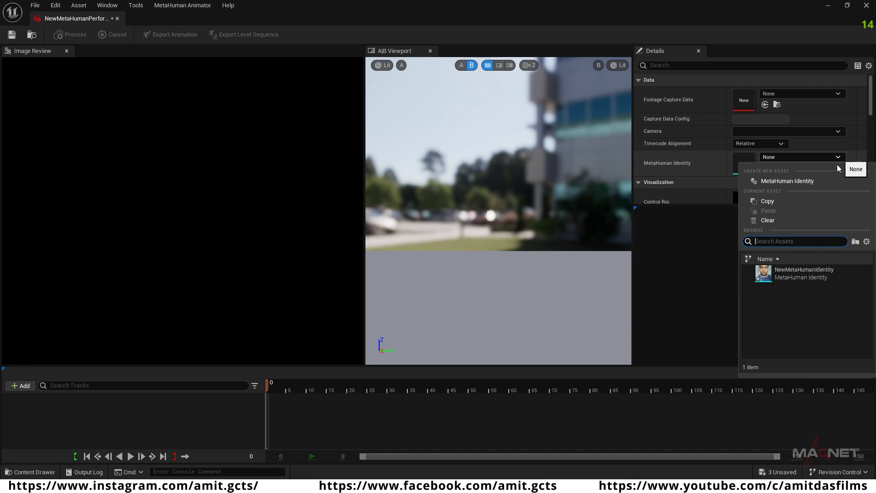
pyautogui.click(800, 272)
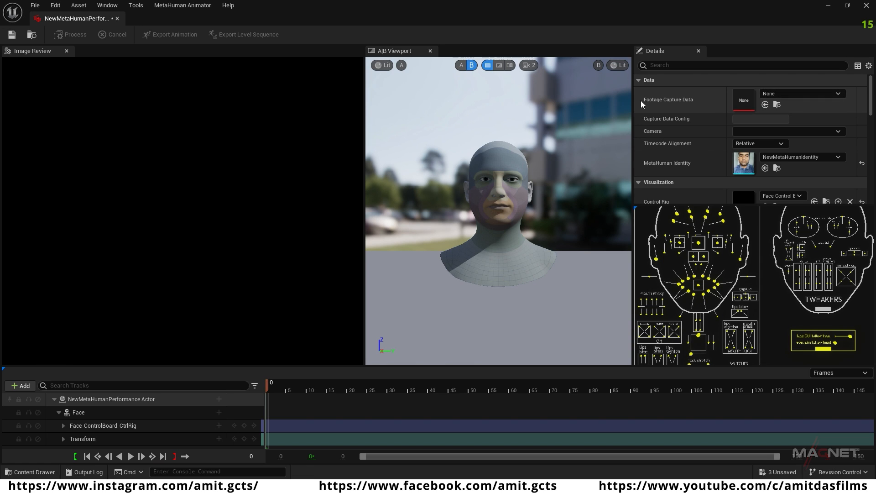
pyautogui.click(841, 94)
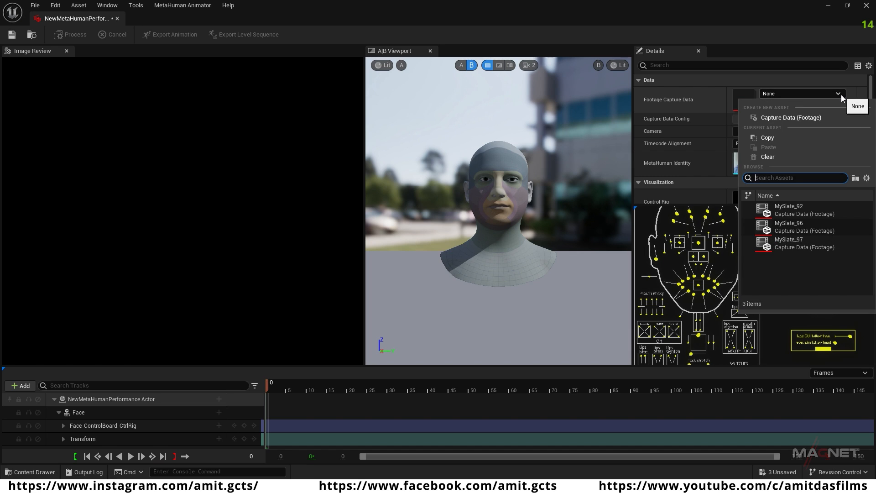
pyautogui.click(791, 223)
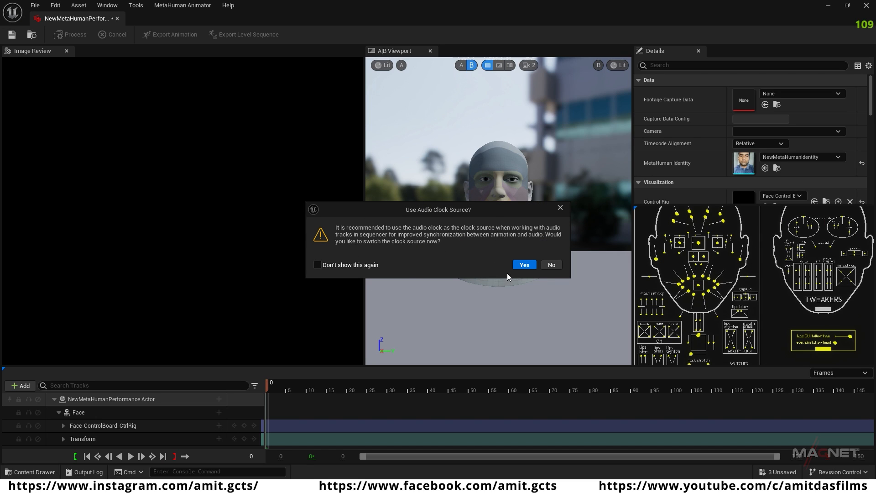
pyautogui.click(525, 265)
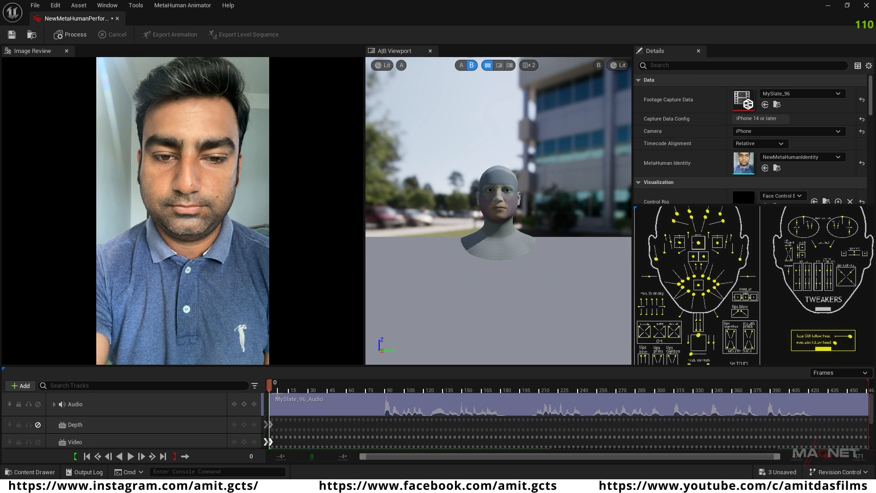
pyautogui.moveTo(269, 385)
pyautogui.mouseDown()
pyautogui.moveTo(718, 388)
pyautogui.moveTo(281, 387)
pyautogui.mouseUp()
# Step: Set the performance's Head Movement Mode to Control Rig and its Override Visualization Mesh to Emory_FaceMesh
pyautogui.moveTo(871, 89); pyautogui.dragTo(871, 105)
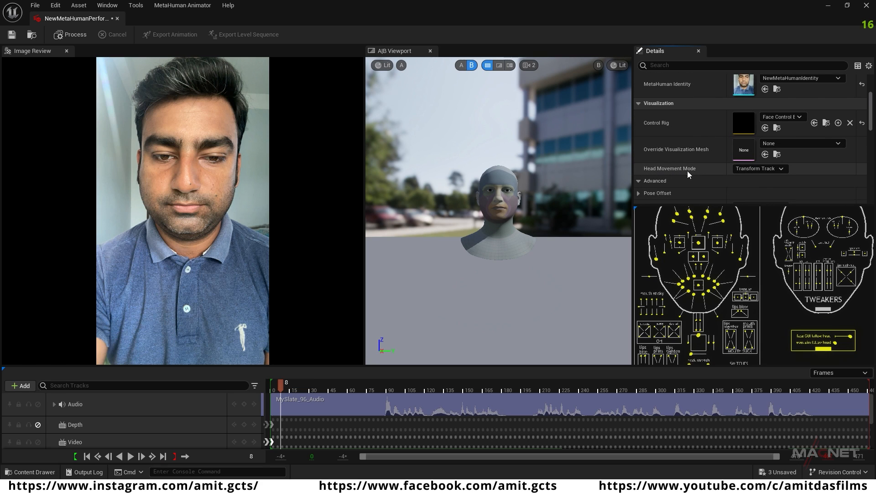
pyautogui.click(781, 169)
pyautogui.click(760, 187)
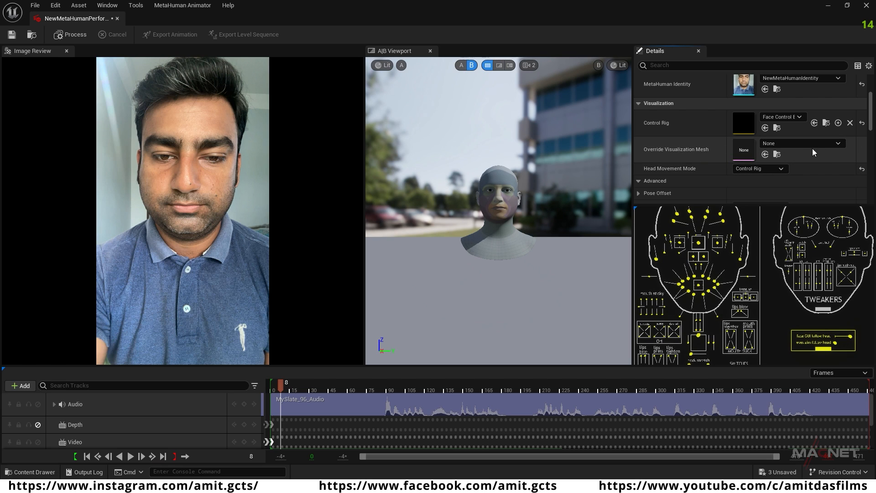
pyautogui.click(838, 144)
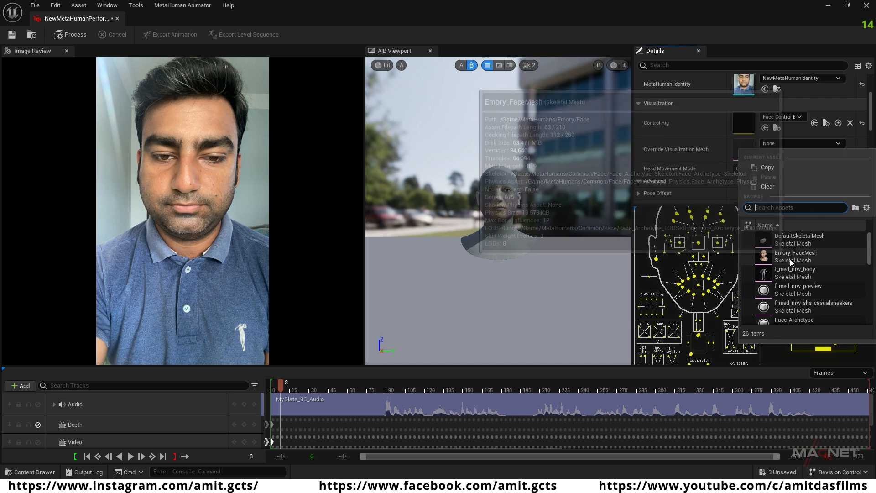
pyautogui.moveTo(841, 255)
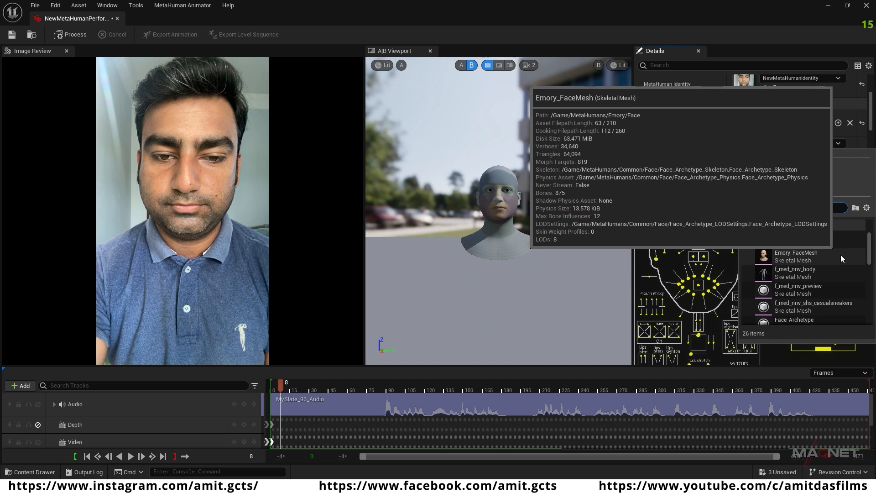
pyautogui.click(806, 256)
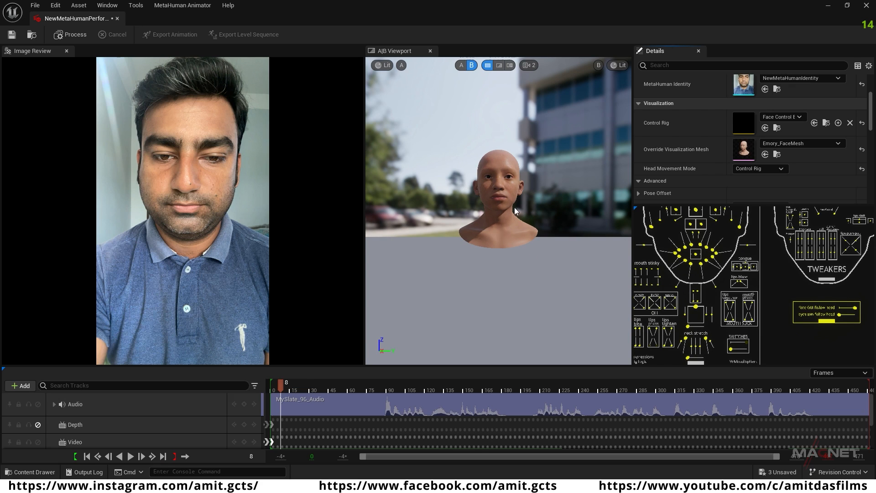
# Step: Process the MySlate_96 shot to generate the facial animation and play it back on the Emory face
pyautogui.scroll(3, 798, 136)
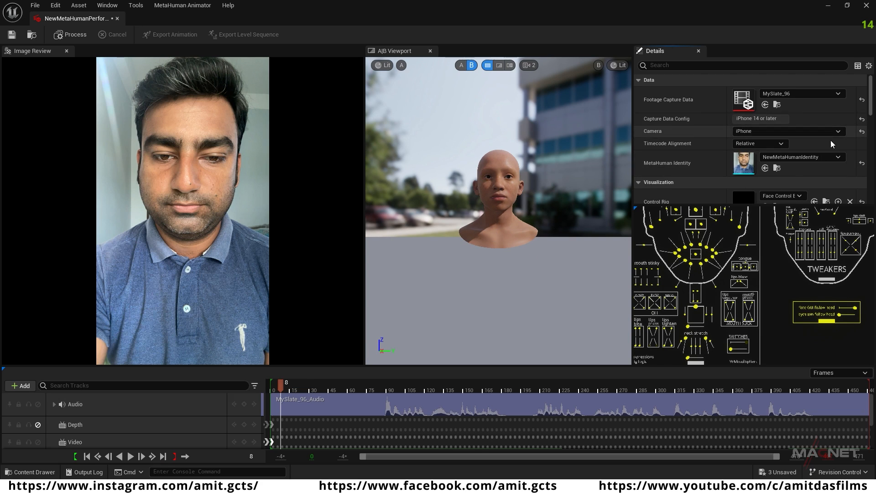
pyautogui.click(73, 35)
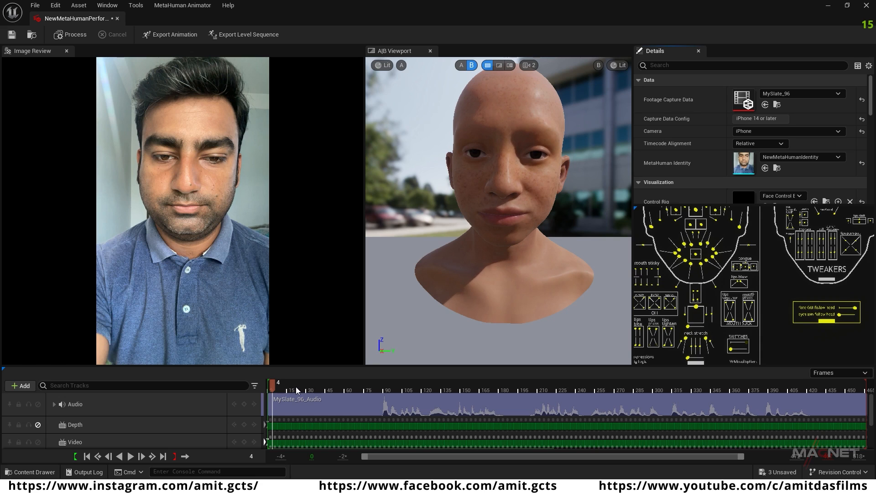
pyautogui.press('space')
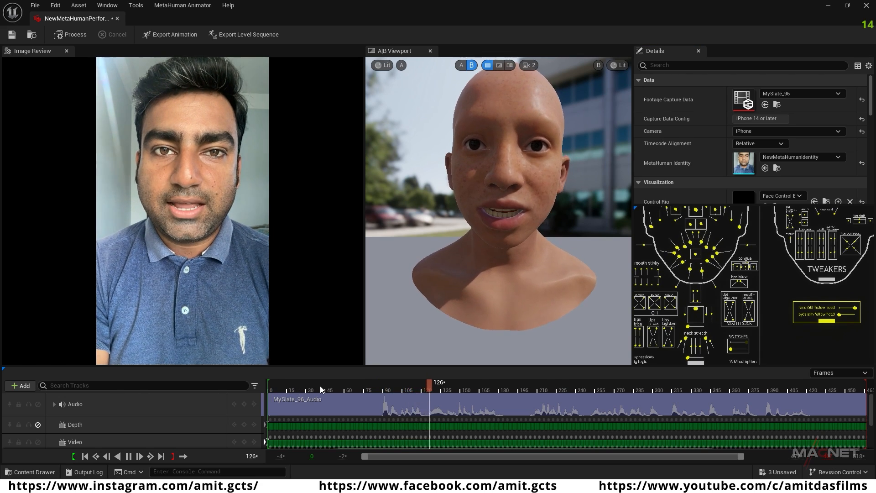
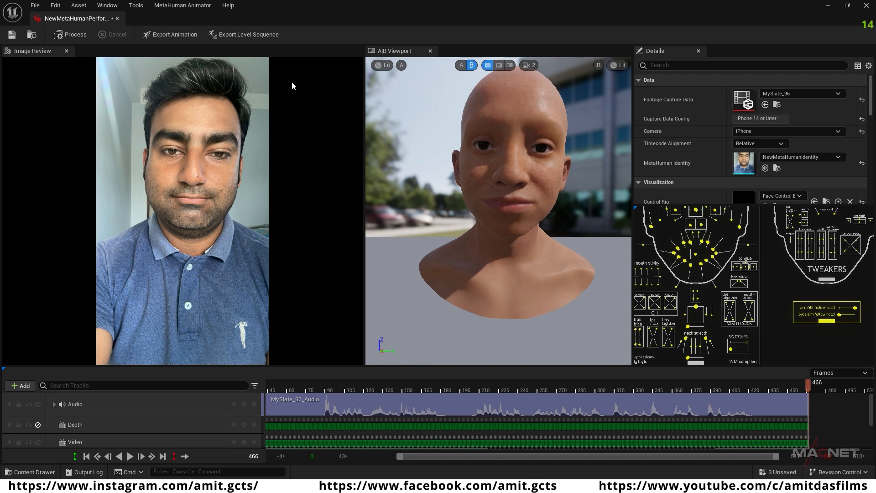
# Step: Export the performance's animation as face_animation_1 into the MetaHumans folder, targeting Face_Archetype_Skeleton, and close the performance editor
pyautogui.click(184, 35)
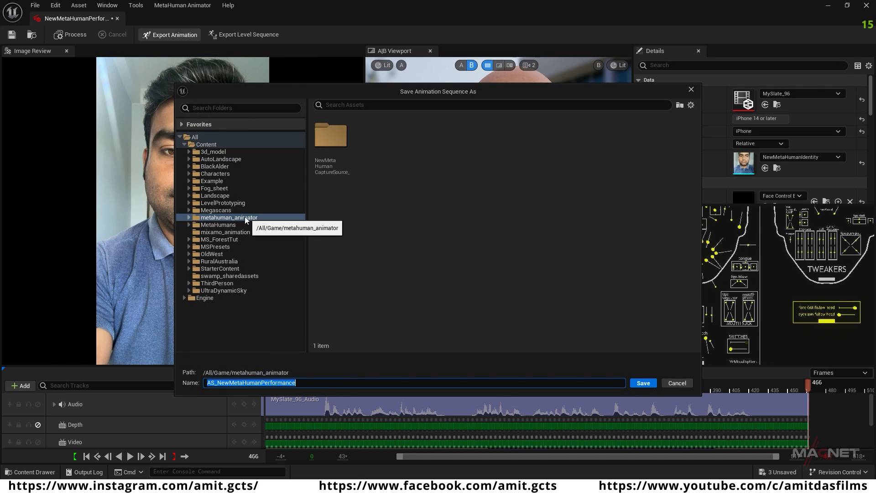
pyautogui.click(217, 225)
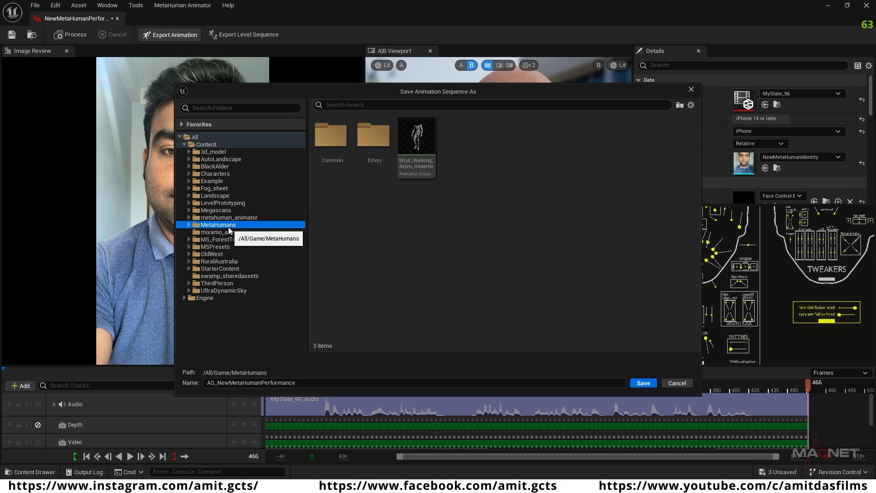
pyautogui.click(306, 383)
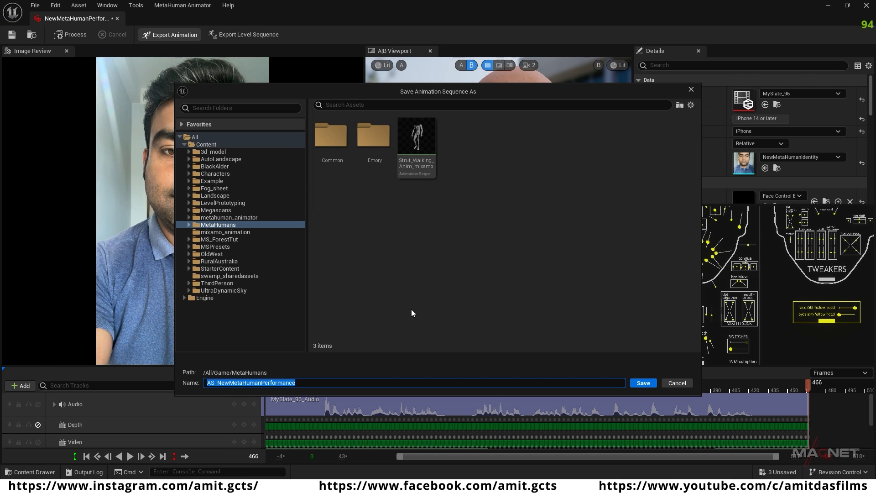
pyautogui.write('face_animation_1')
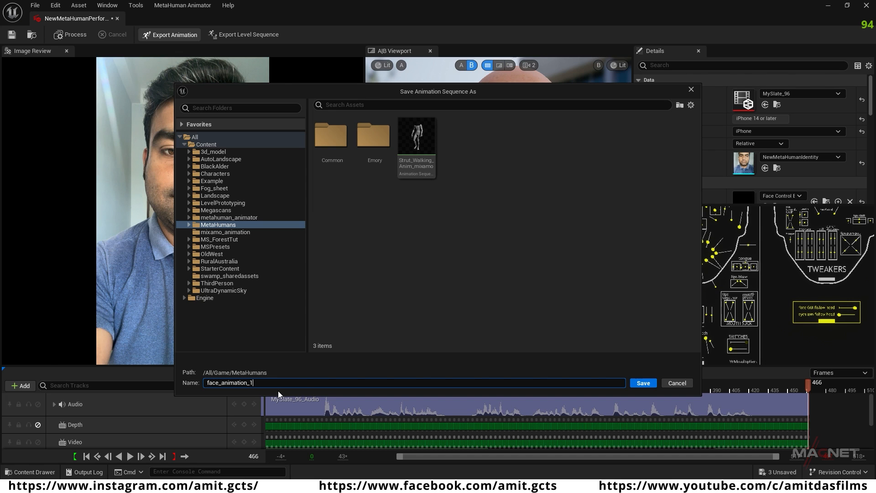
pyautogui.click(641, 384)
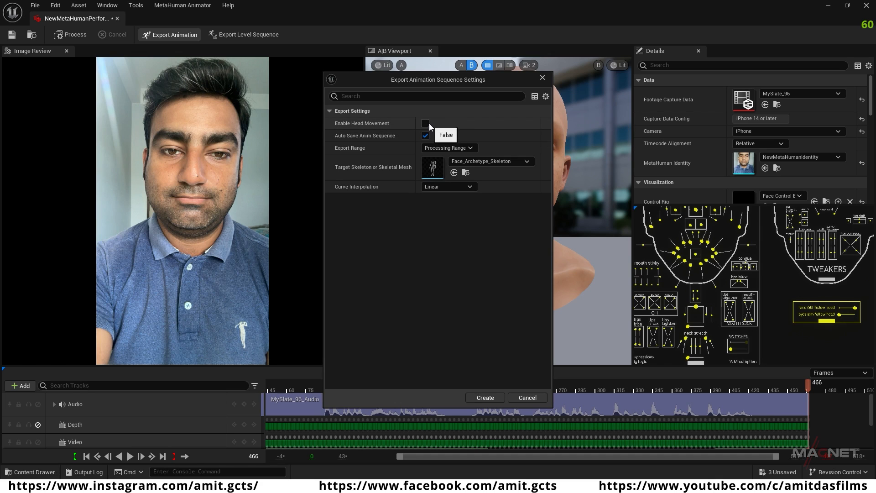
pyautogui.click(486, 397)
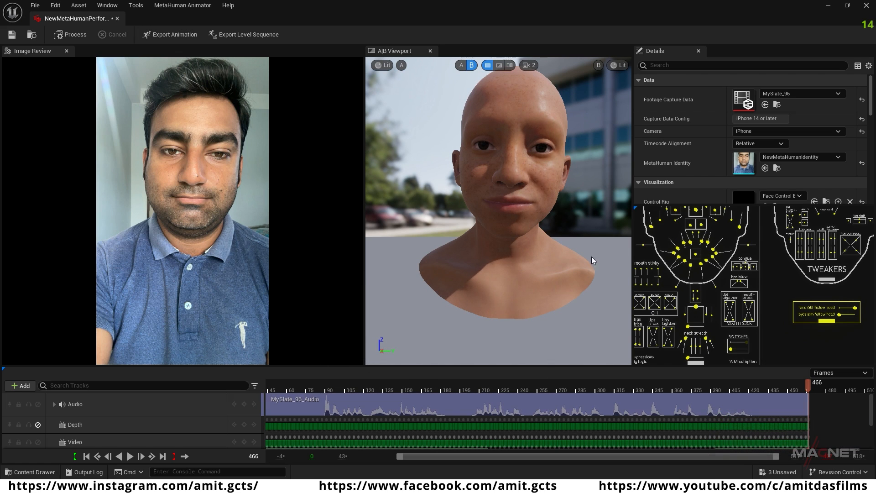
pyautogui.click(866, 5)
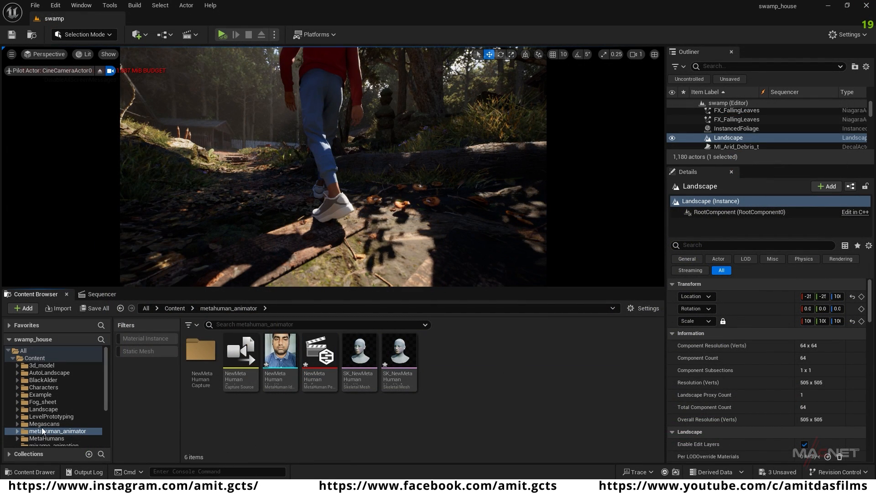
# Step: Open the face_animation_1 sequence from the MetaHumans folder, check its playback on the face, and close it
pyautogui.click(50, 438)
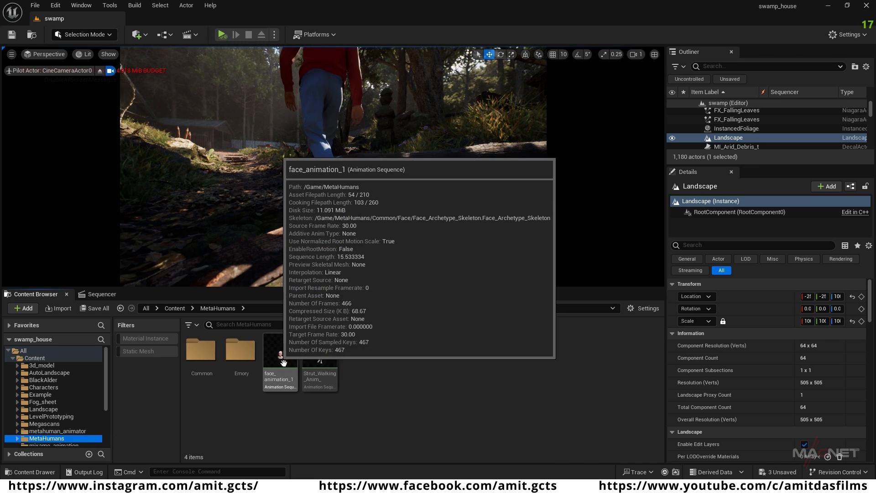
pyautogui.click(283, 357)
pyautogui.doubleClick(282, 355)
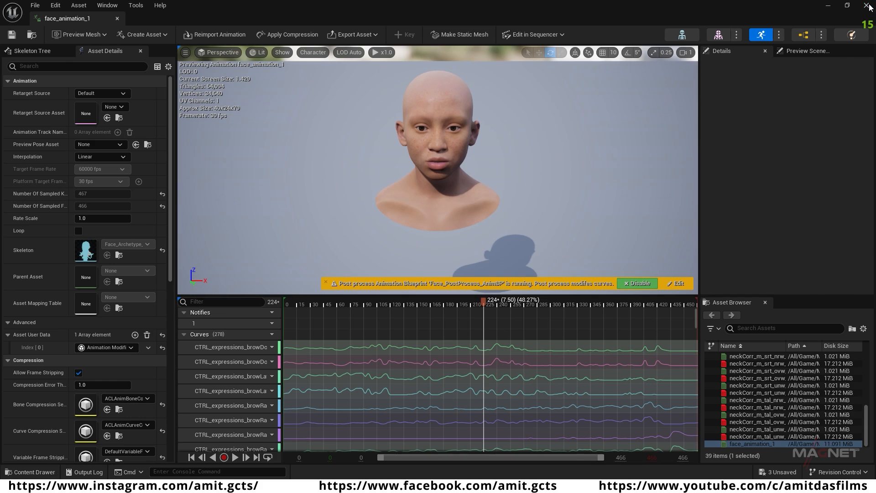
pyautogui.click(869, 6)
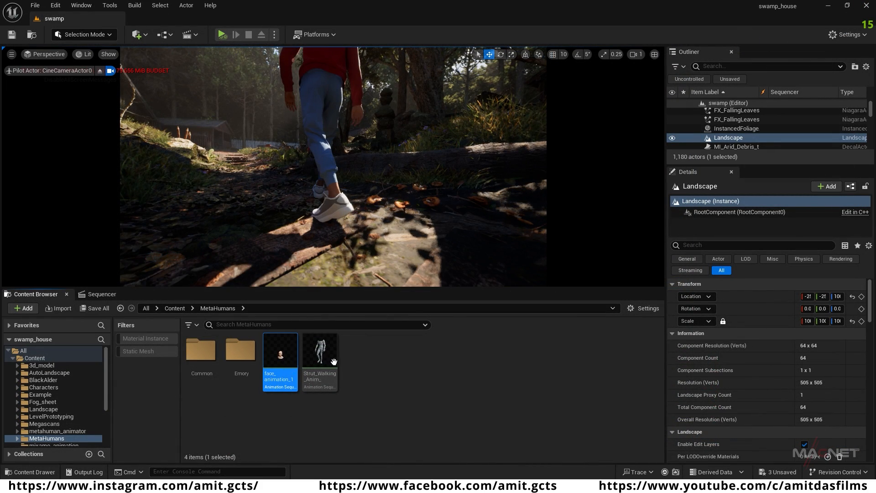
# Step: Delete all of CineCameraActor0's transform keyframes in swamp_sequence
pyautogui.moveTo(340, 184); pyautogui.dragTo(339, 165, button='right')
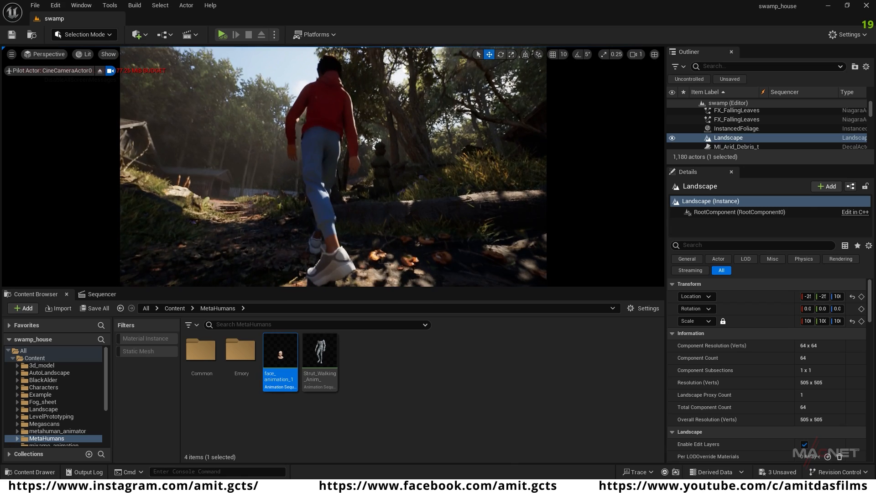
pyautogui.moveTo(350, 200); pyautogui.dragTo(463, 211, button='right')
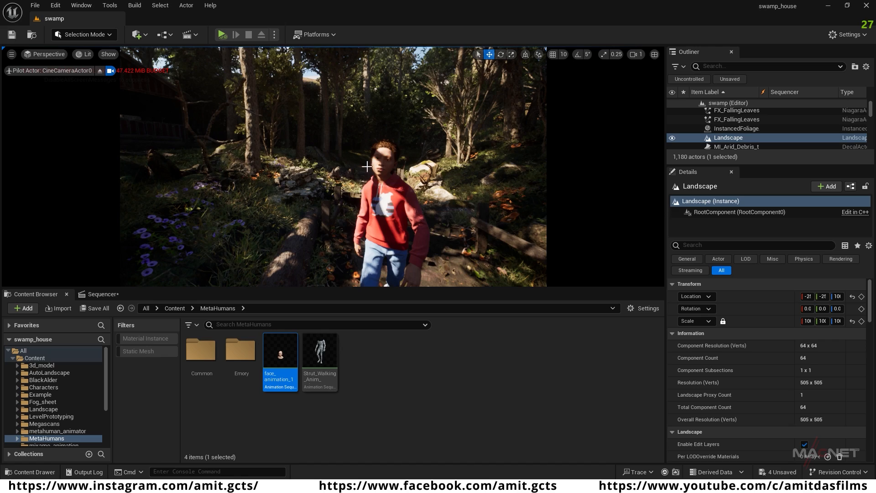
pyautogui.click(105, 298)
pyautogui.scroll(-1, 322, 387)
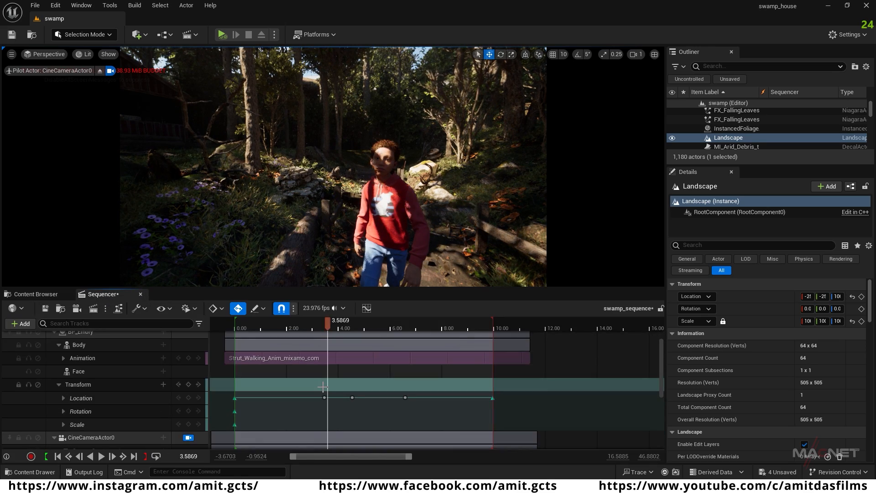
pyautogui.scroll(-3, 288, 407)
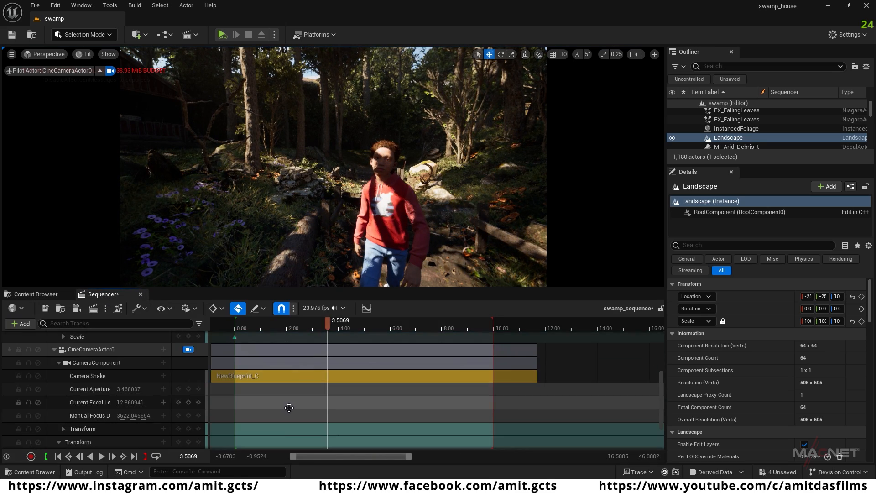
pyautogui.click(89, 349)
pyautogui.scroll(-2, 319, 415)
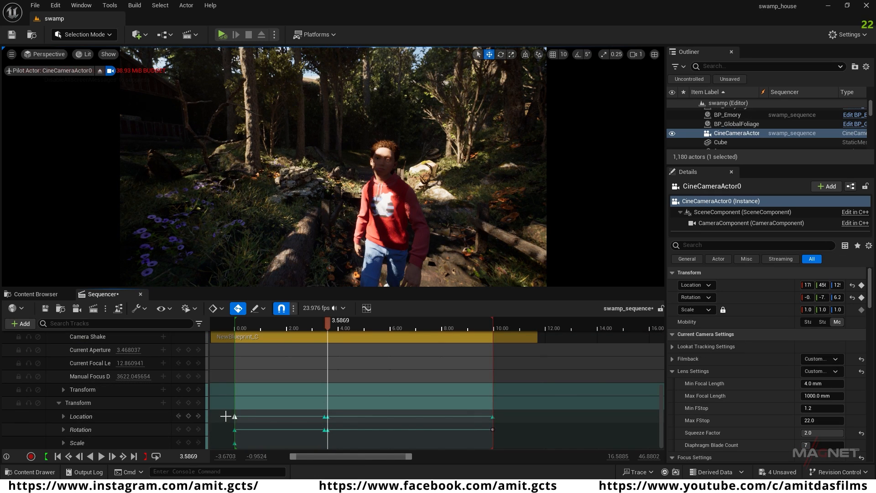
pyautogui.moveTo(226, 413); pyautogui.dragTo(264, 450)
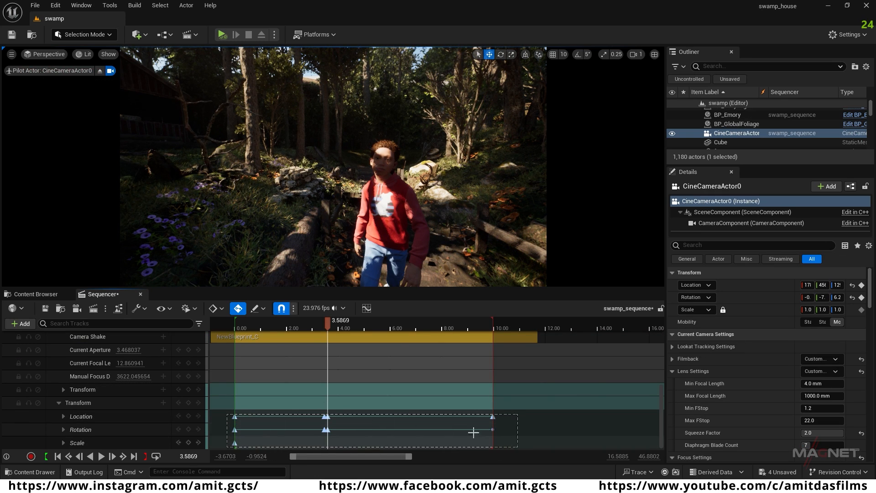
pyautogui.moveTo(487, 437); pyautogui.dragTo(486, 437)
pyautogui.press('Delete')
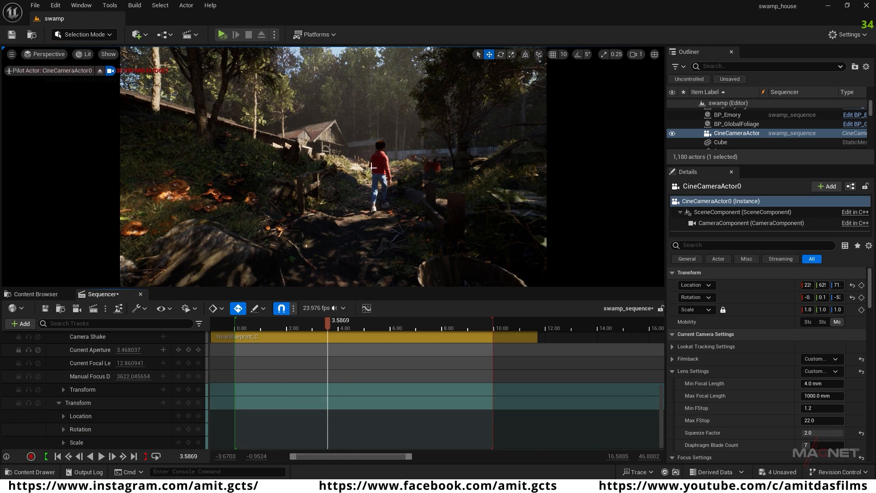
# Step: Frame Emory from the front at the waist-up distance at time 0.00 and key CineCameraActor0's transform there
pyautogui.press('w')
pyautogui.moveTo(367, 220); pyautogui.dragTo(607, 231, button='right')
pyautogui.press('w')
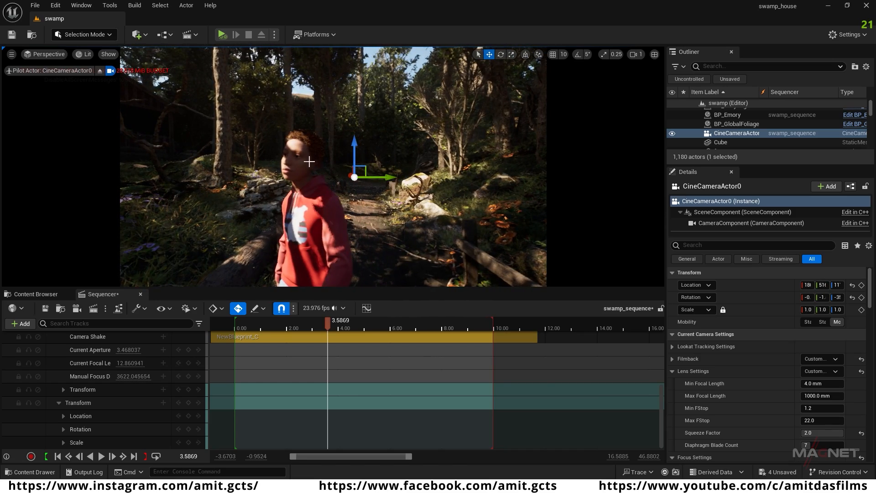
pyautogui.click(57, 455)
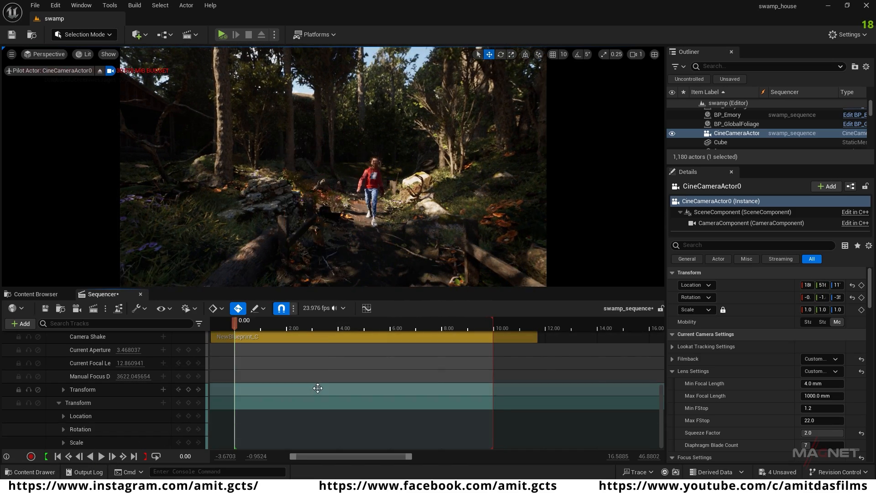
pyautogui.moveTo(333, 219)
pyautogui.mouseDown(button='right')
pyautogui.moveTo(342, 226)
pyautogui.moveTo(326, 235)
pyautogui.mouseUp(button='right')
pyautogui.press('w')
pyautogui.moveTo(332, 199); pyautogui.dragTo(332, 199, button='right')
pyautogui.press('s')
pyautogui.scroll(-2, 332, 199)
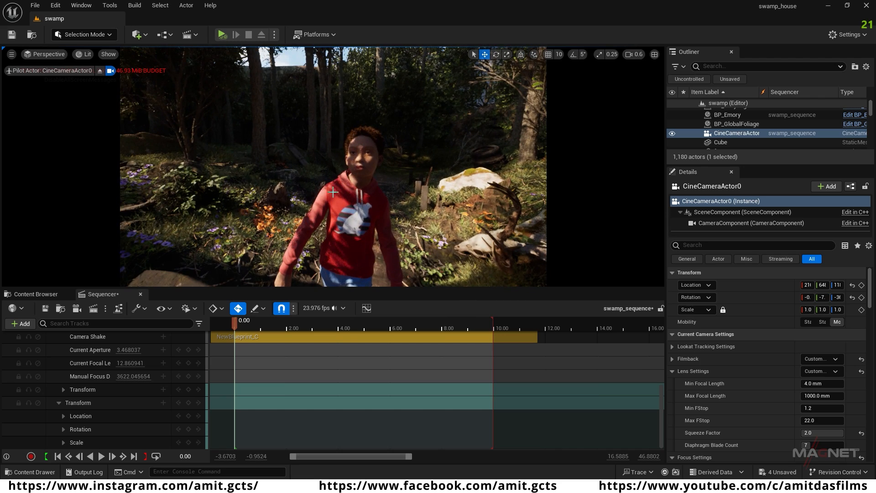
pyautogui.click(189, 402)
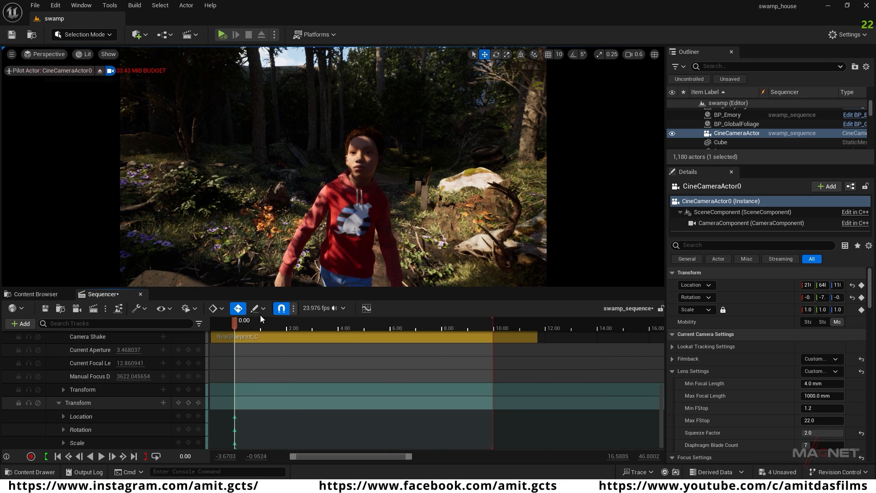
# Step: Reframe CineCameraActor0 in front of Emory at the sequence's end, 9.9683 s, to key the camera's end position
pyautogui.moveTo(233, 322); pyautogui.dragTo(362, 323)
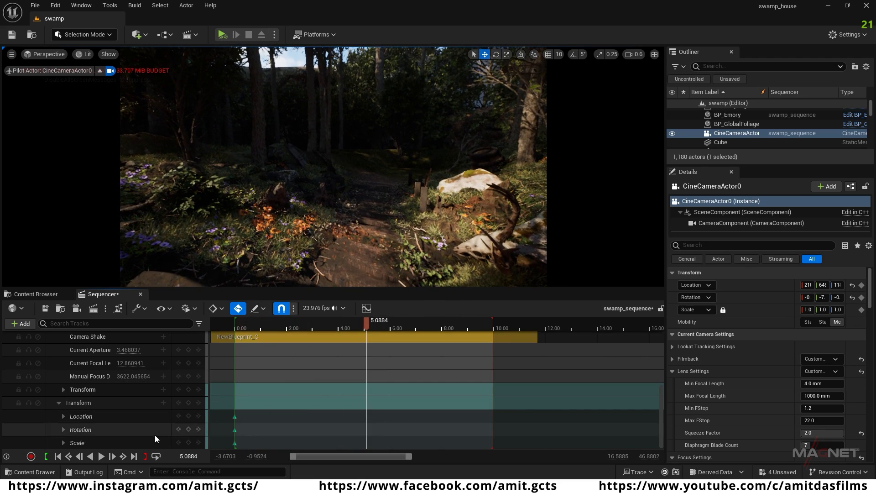
pyautogui.click(134, 456)
pyautogui.press('s')
pyautogui.moveTo(340, 222); pyautogui.dragTo(358, 216, button='right')
pyautogui.press('q')
pyautogui.press('w')
pyautogui.press('s')
pyautogui.press('w')
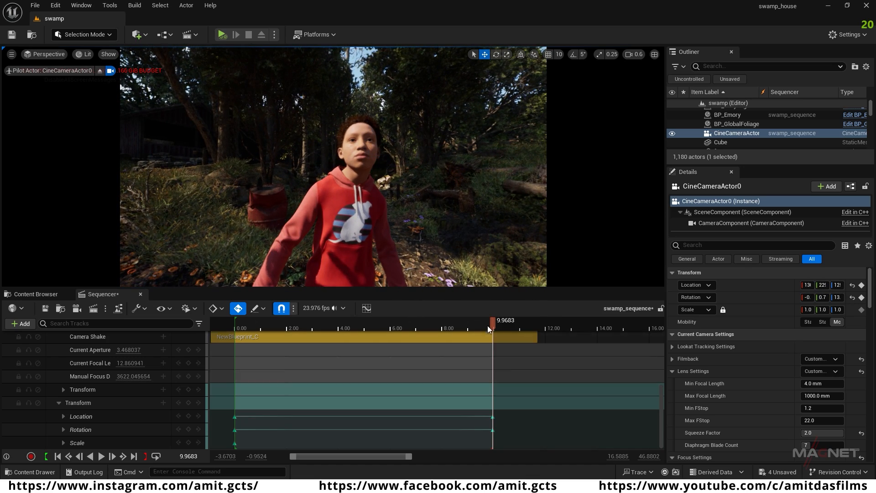
# Step: Set CineCameraActor0's Focus Method to Tracking and use the scene picker for its Actor to Track
pyautogui.scroll(2, 86, 396)
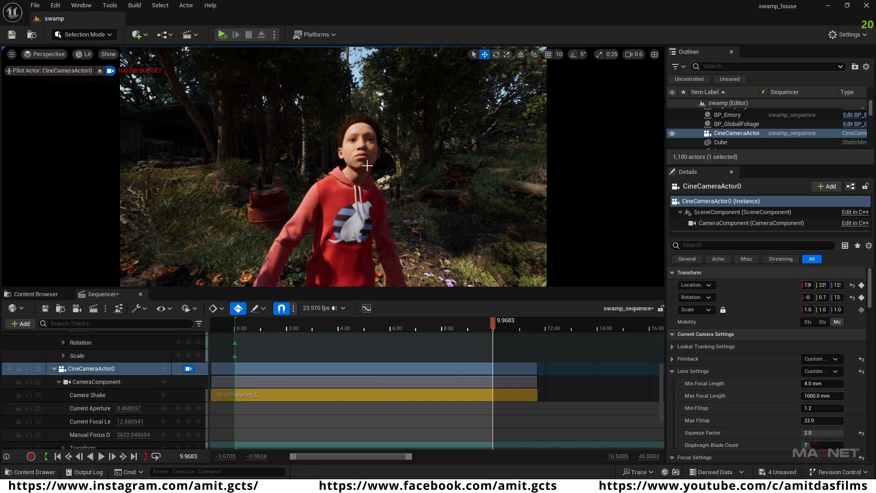
pyautogui.click(93, 371)
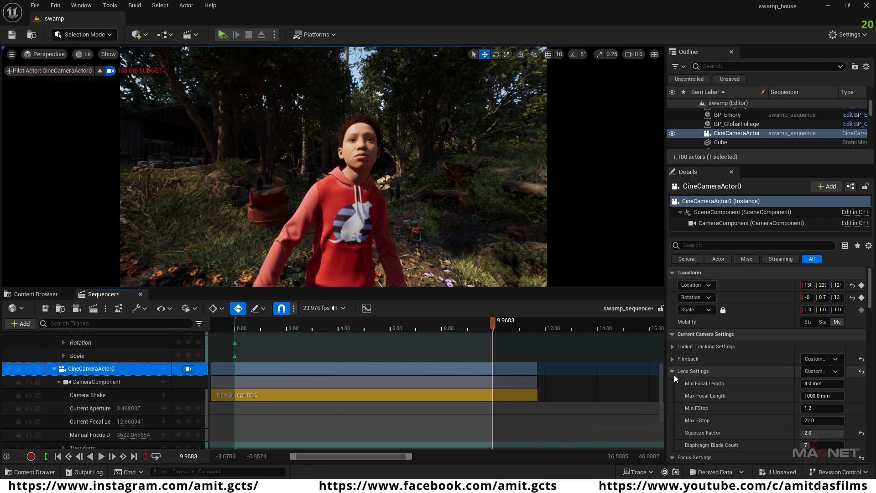
pyautogui.scroll(-3, 739, 378)
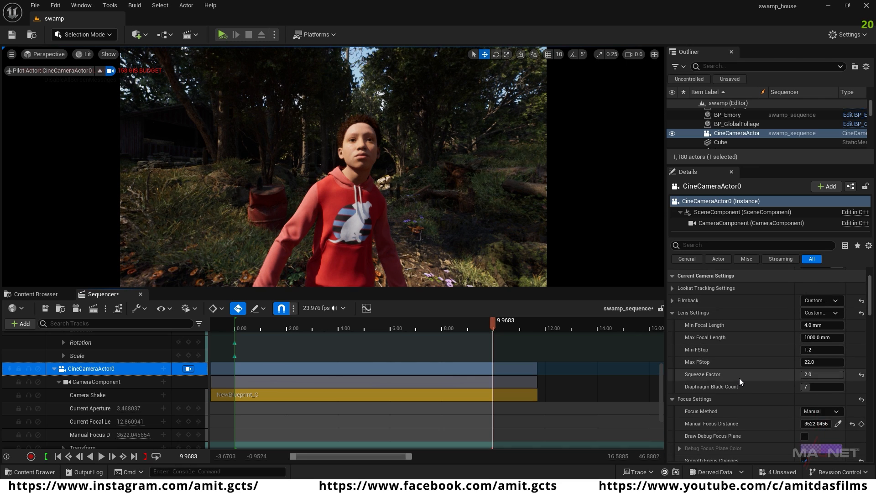
pyautogui.scroll(-2, 739, 378)
pyautogui.click(836, 368)
pyautogui.click(815, 395)
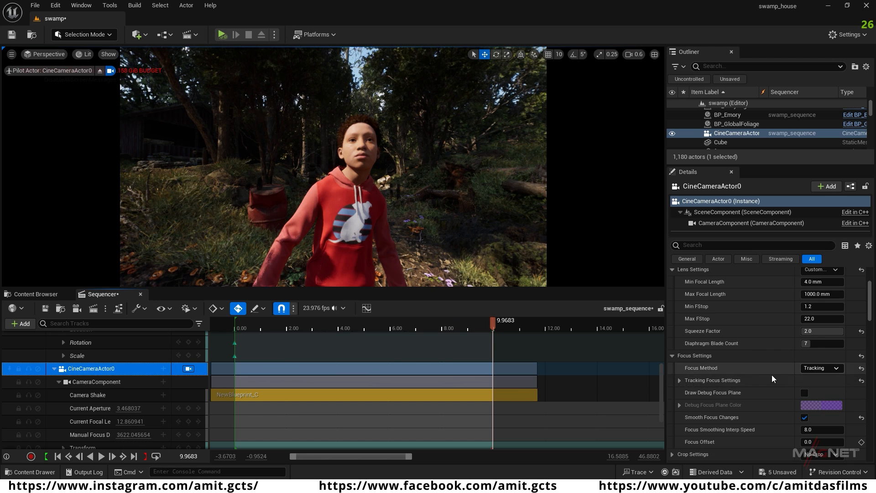
pyautogui.click(679, 380)
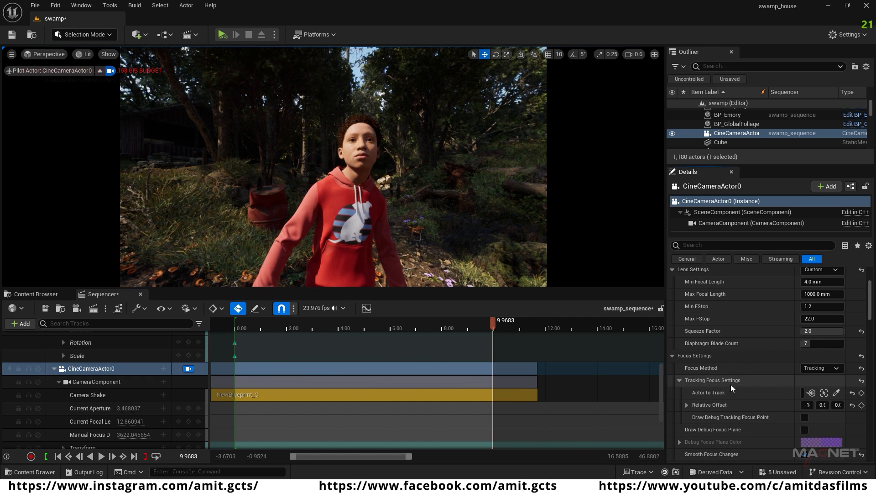
pyautogui.click(837, 393)
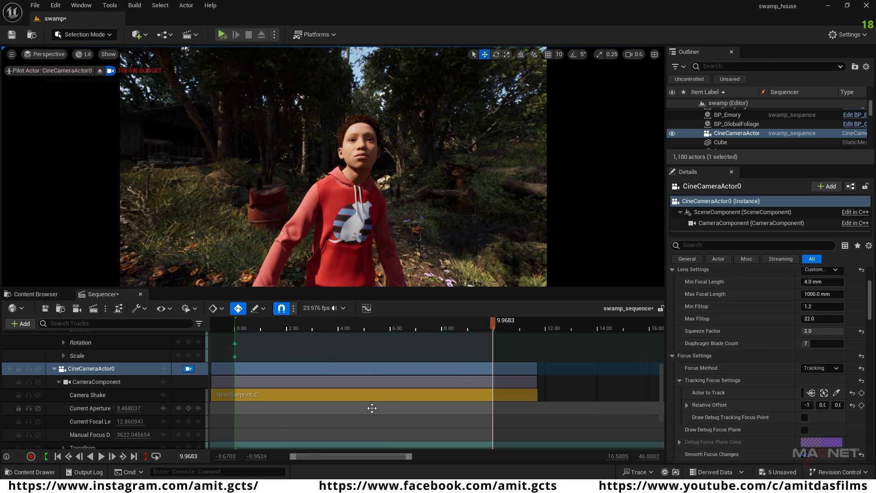
# Step: Play the sequence from near its start to check the new camera move and focus on Emory
pyautogui.moveTo(324, 324); pyautogui.dragTo(249, 325)
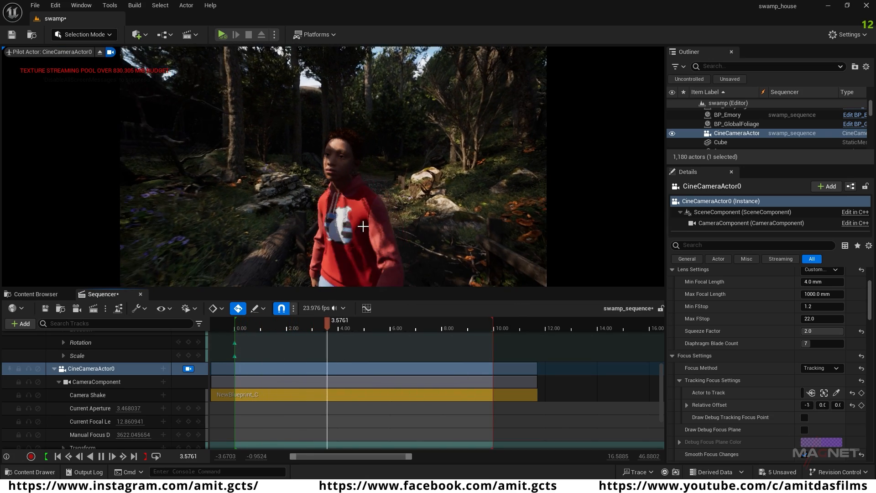
pyautogui.press('space')
pyautogui.scroll(3, 78, 378)
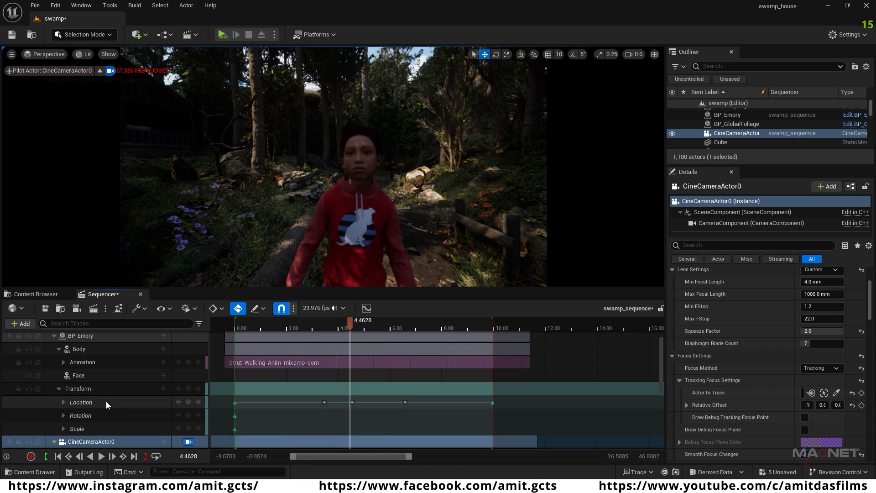
# Step: Add the face_animation_1 animation to Emory's Face track, starting at time 0.00
pyautogui.click(57, 455)
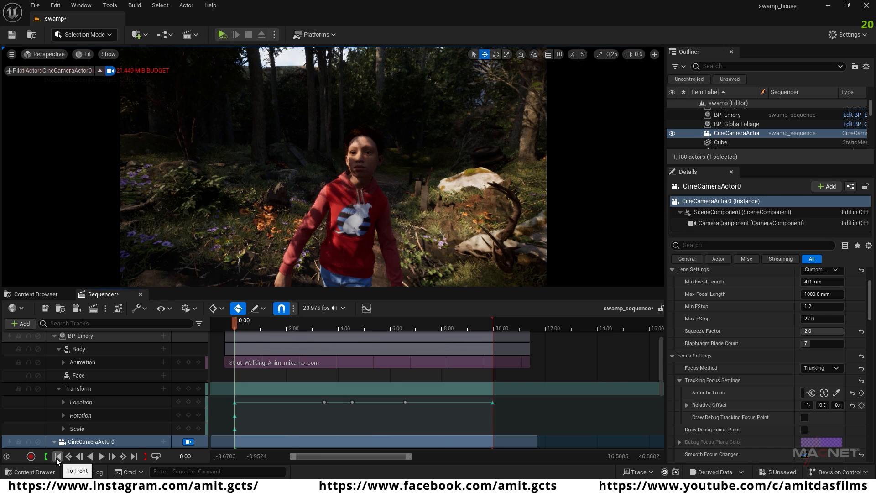
pyautogui.click(81, 349)
pyautogui.click(78, 375)
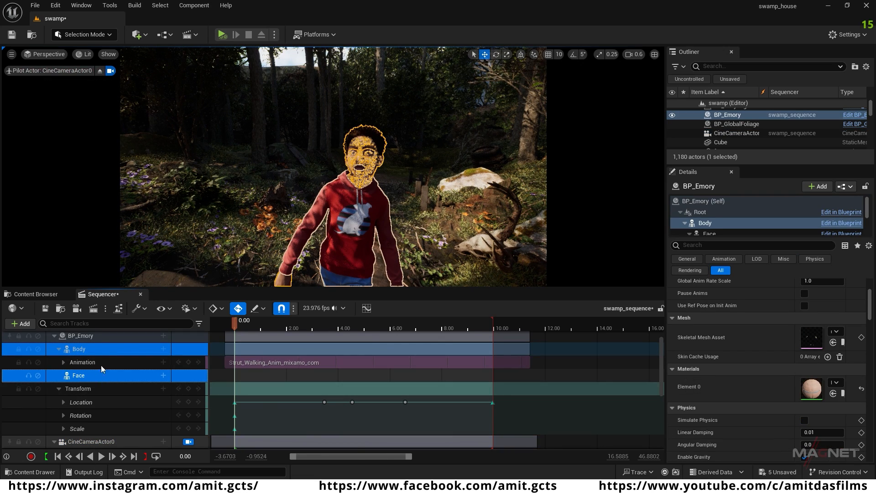
pyautogui.click(163, 377)
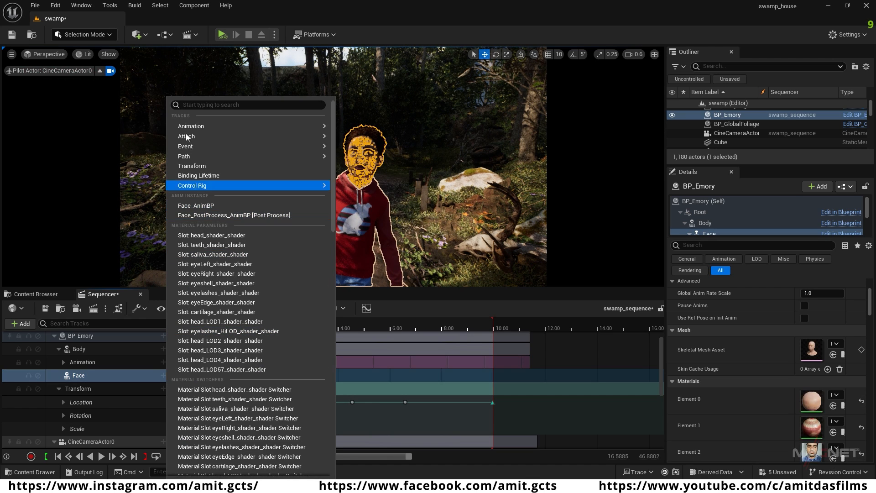
pyautogui.moveTo(192, 129)
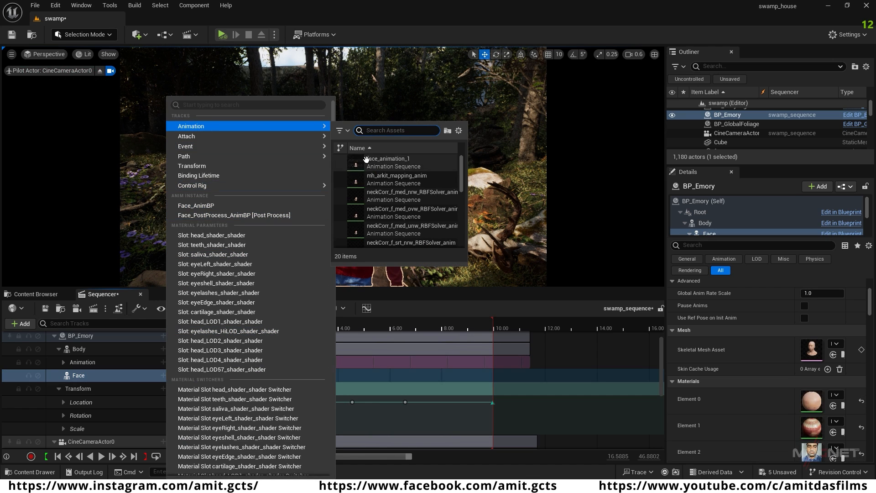
pyautogui.click(394, 163)
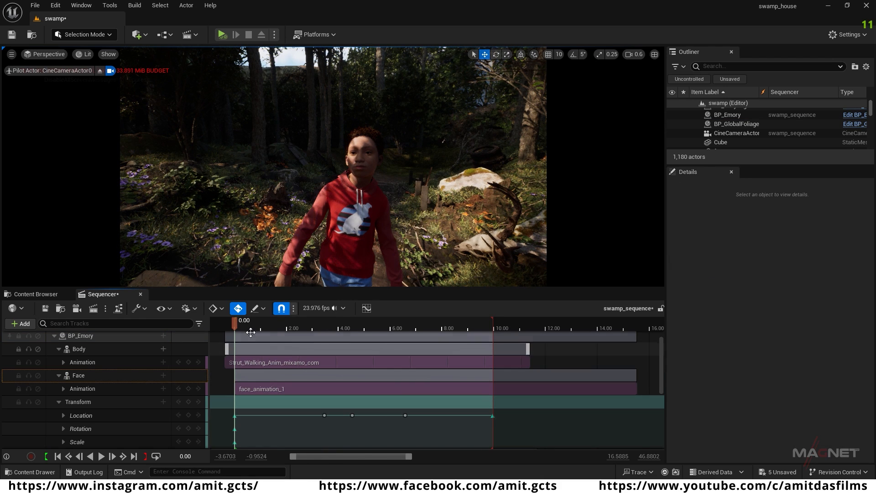
# Step: Play the sequence to check the facial animation on the walking Emory, and return near the start
pyautogui.press('space')
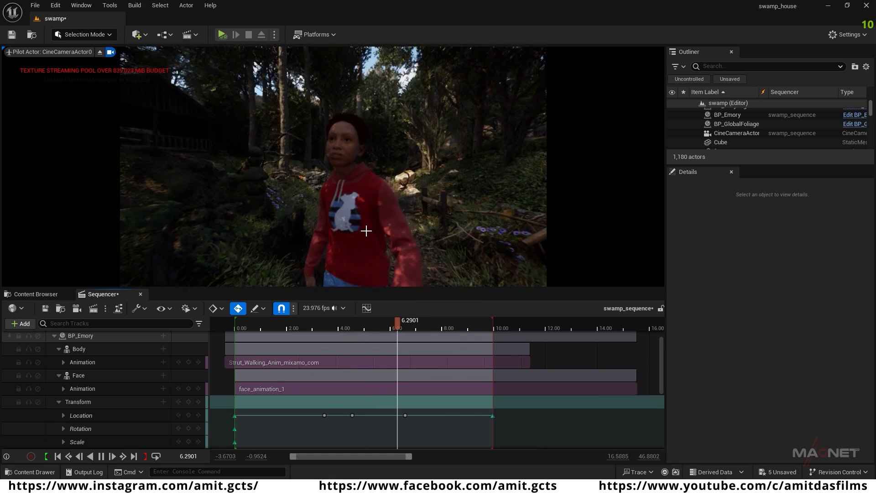
pyautogui.press('space')
pyautogui.moveTo(410, 322); pyautogui.dragTo(247, 348)
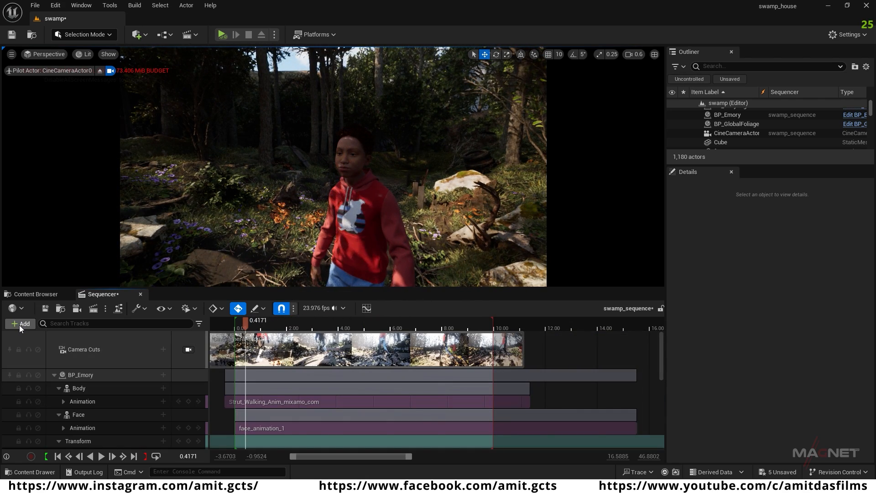
# Step: Add an audio track to the sequence and place the MySlate_96_Audio sound on it at time 0.00
pyautogui.click(19, 324)
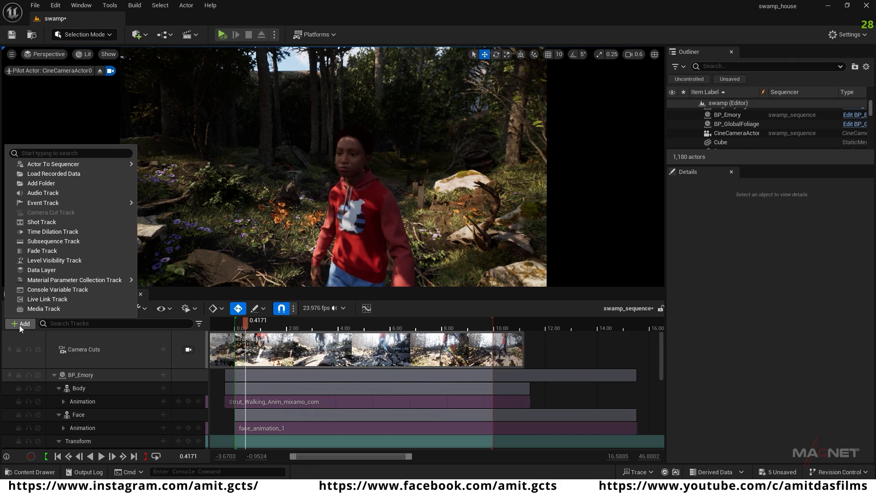
pyautogui.click(45, 192)
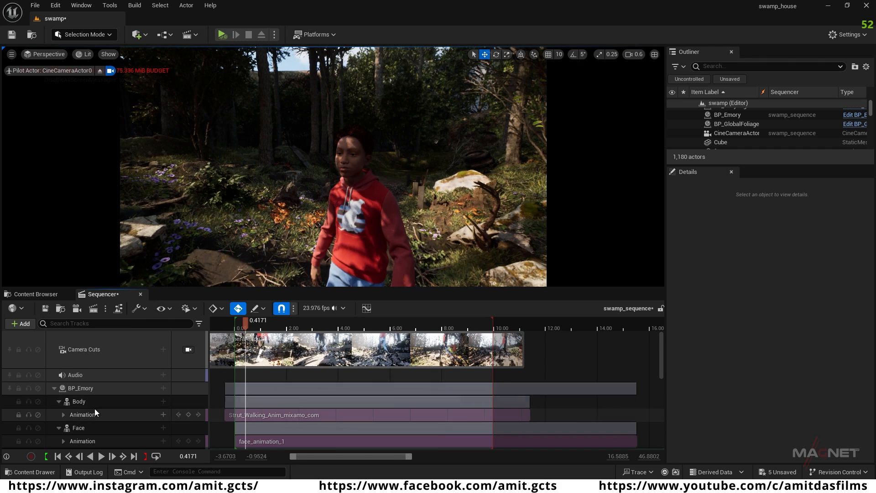
pyautogui.click(58, 456)
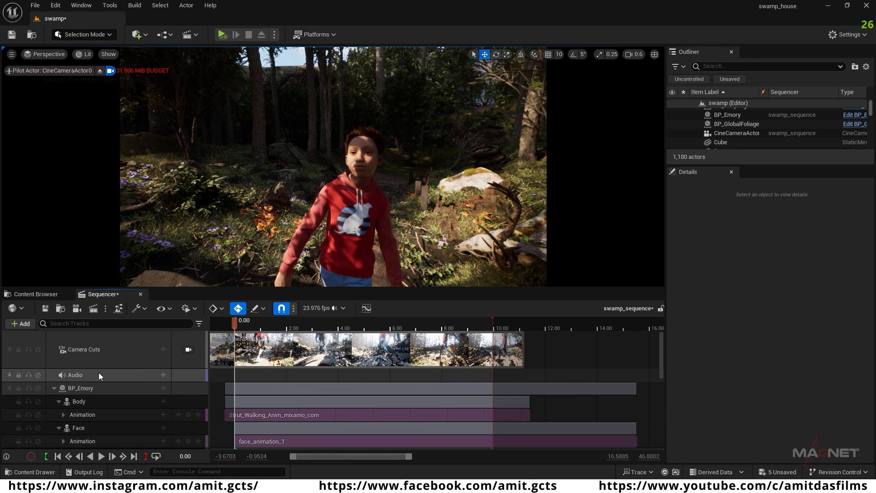
pyautogui.click(163, 374)
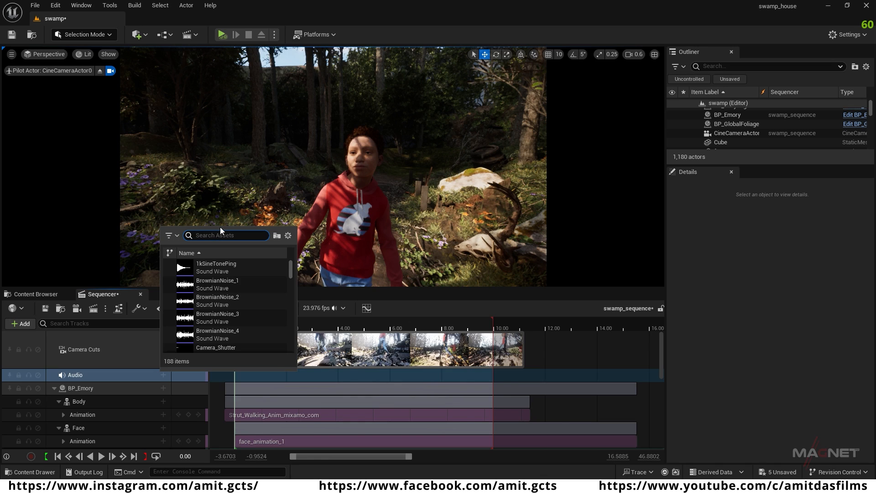
pyautogui.write('96')
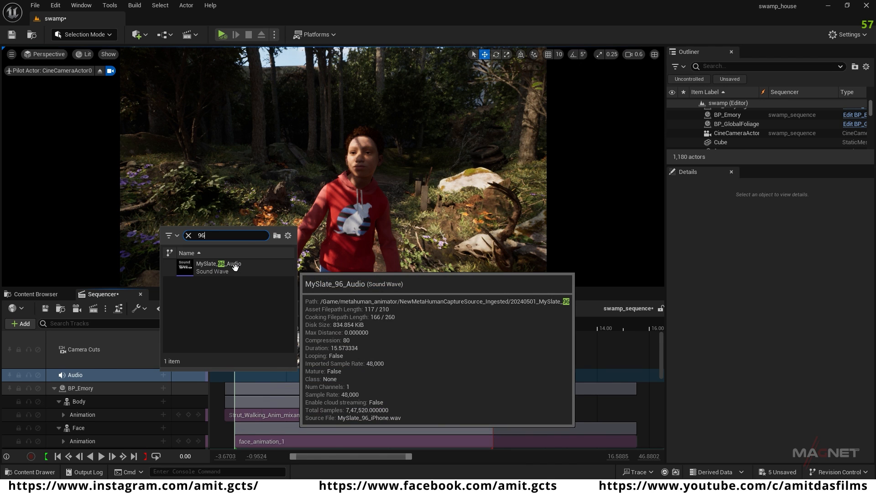
pyautogui.click(235, 272)
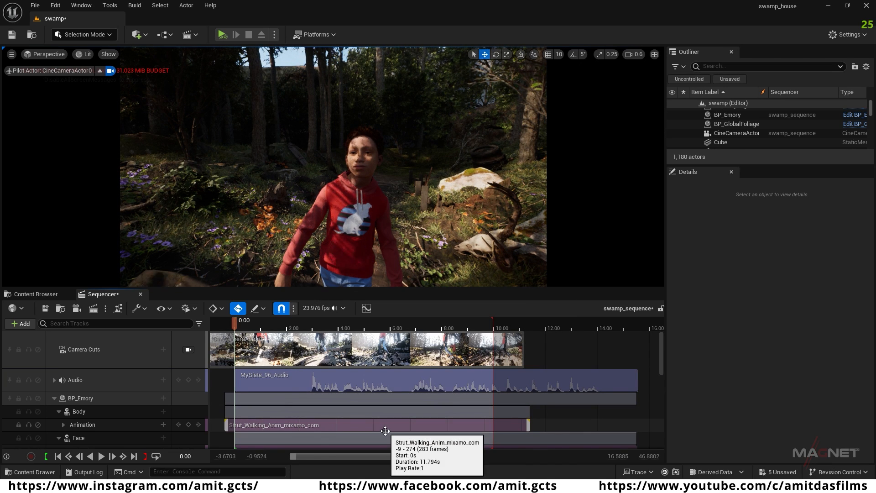
# Step: Play the sequence with its audio and scrub through the first second and a half to examine Emory's head and face
pyautogui.press('space')
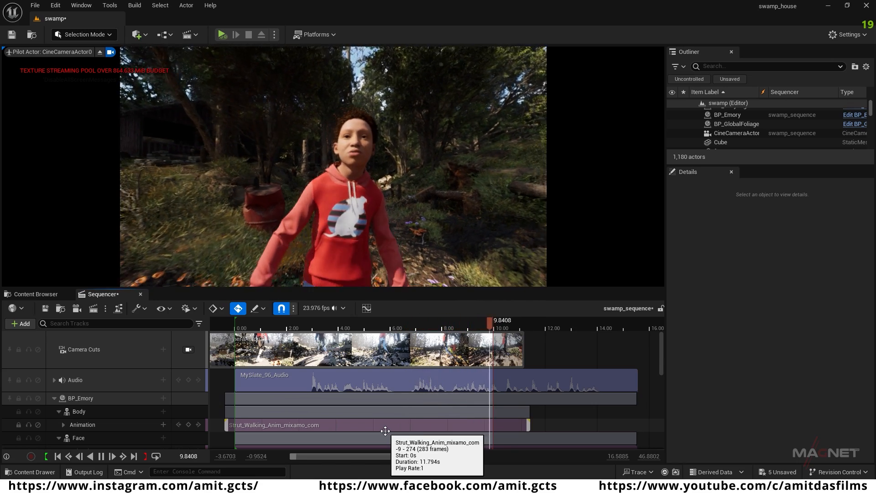
pyautogui.click(258, 330)
pyautogui.moveTo(258, 330)
pyautogui.mouseDown()
pyautogui.moveTo(282, 329)
pyautogui.moveTo(257, 329)
pyautogui.mouseUp()
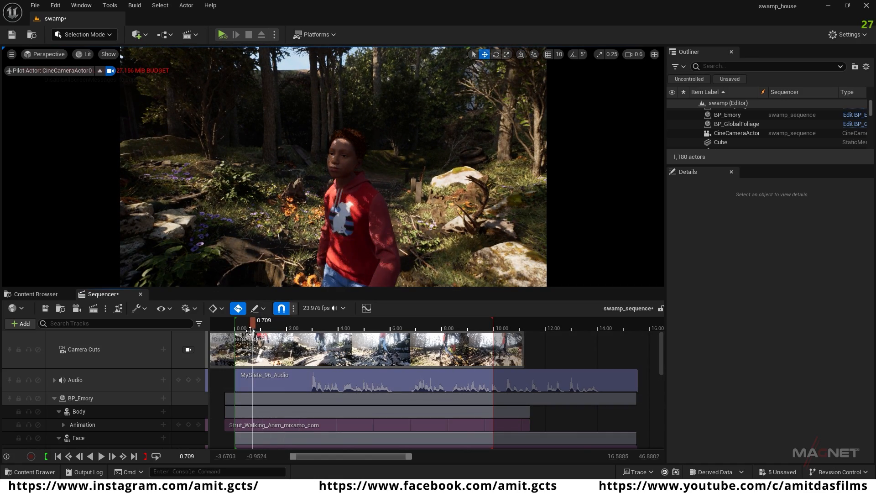
pyautogui.moveTo(254, 321); pyautogui.dragTo(272, 325)
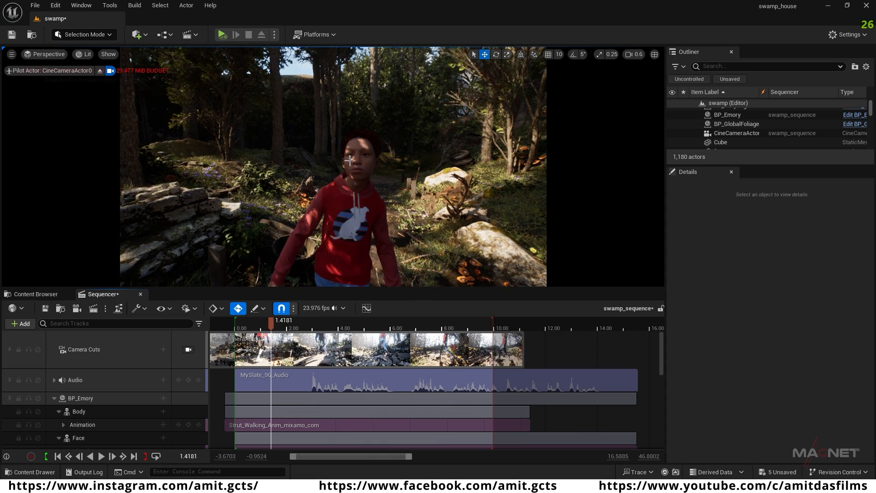
pyautogui.moveTo(271, 325)
pyautogui.mouseDown()
pyautogui.moveTo(248, 325)
pyautogui.moveTo(285, 325)
pyautogui.moveTo(262, 324)
pyautogui.mouseUp()
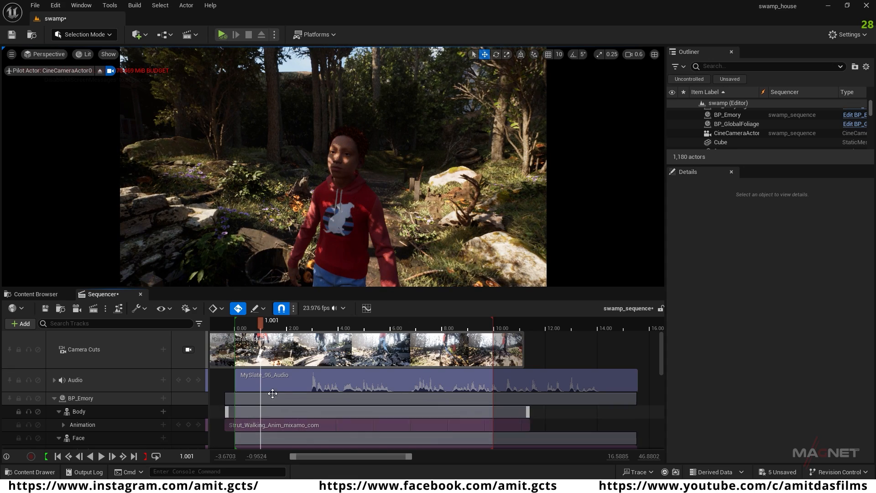
# Step: Open NewMetaHumanPerformance from the metahuman_animator folder and scrub to frame 15 to inspect the captured head motion
pyautogui.click(48, 293)
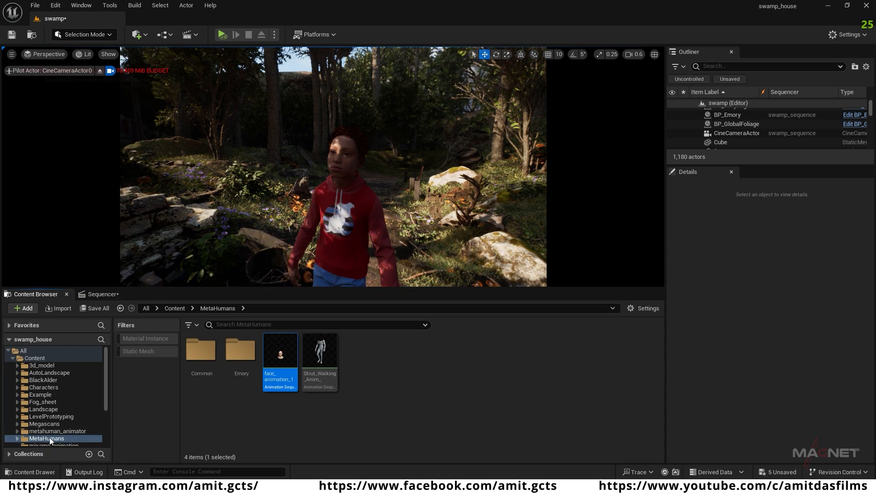
pyautogui.click(68, 431)
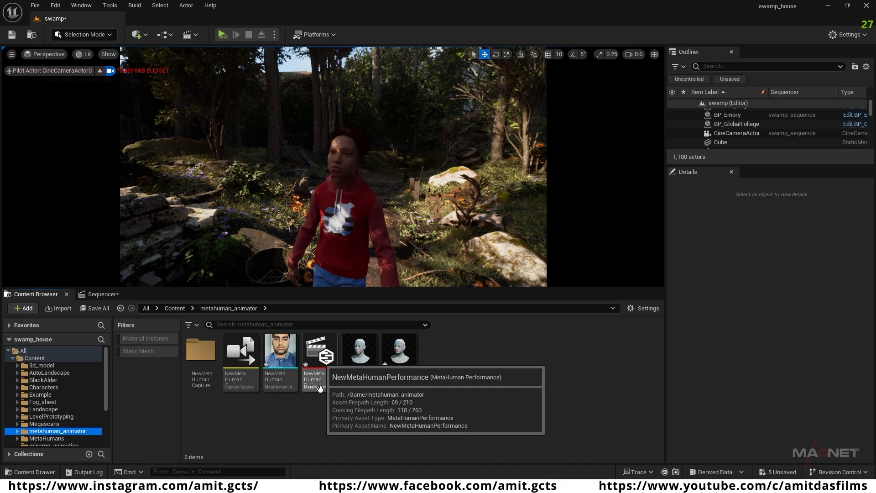
pyautogui.doubleClick(323, 359)
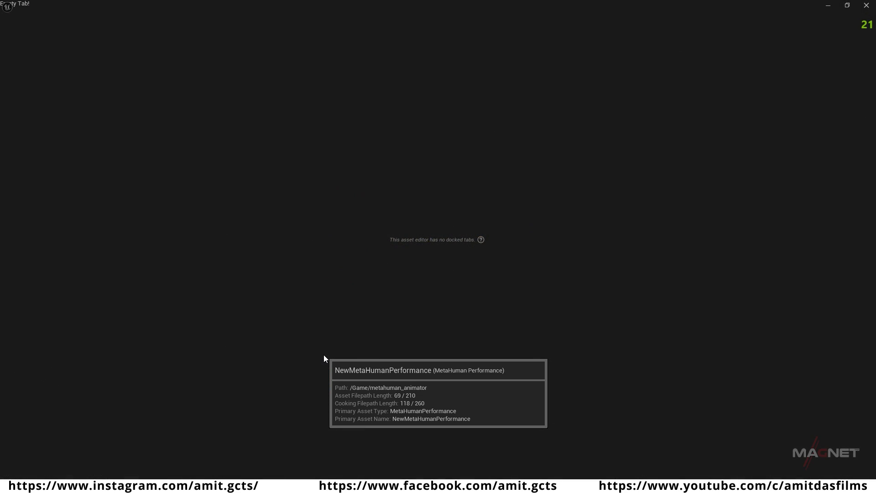
pyautogui.click(530, 268)
pyautogui.moveTo(291, 388); pyautogui.dragTo(352, 390)
pyautogui.click(289, 387)
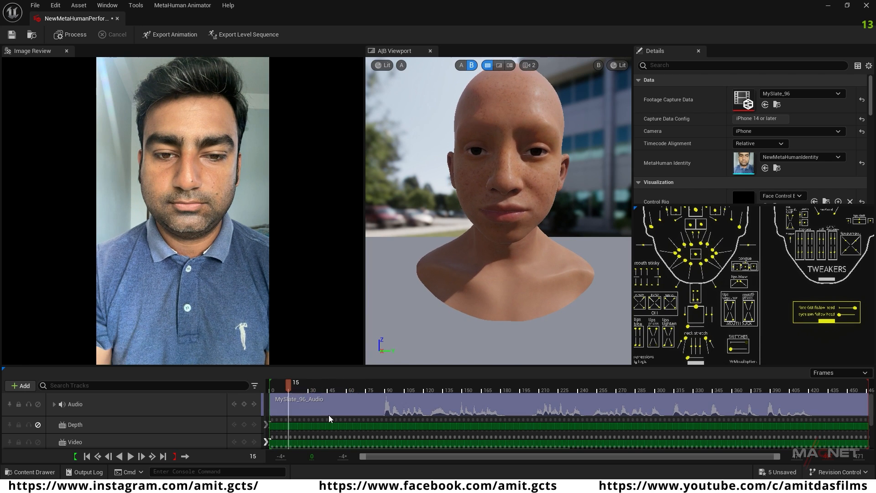
# Step: Export the performance's animation to the MetaHumans folder as face_animation_1HR, with Enable Head Movement on and Face_Archetype_Skeleton as target
pyautogui.click(175, 35)
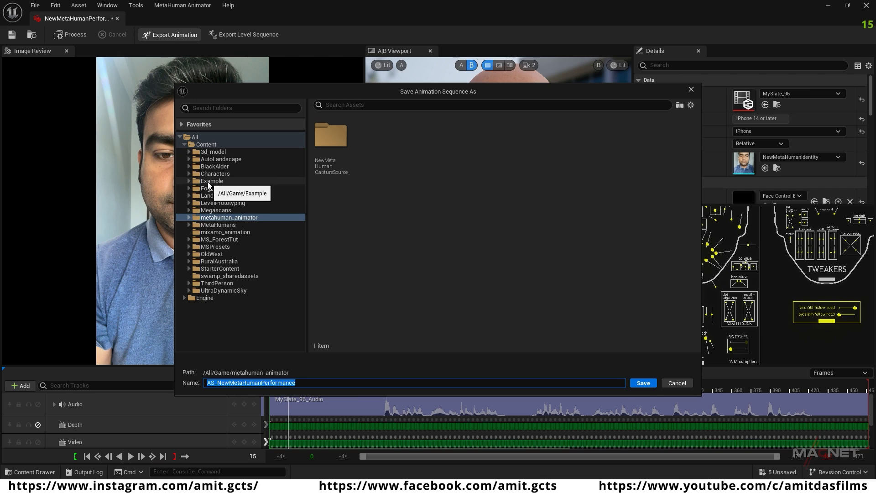
pyautogui.click(233, 225)
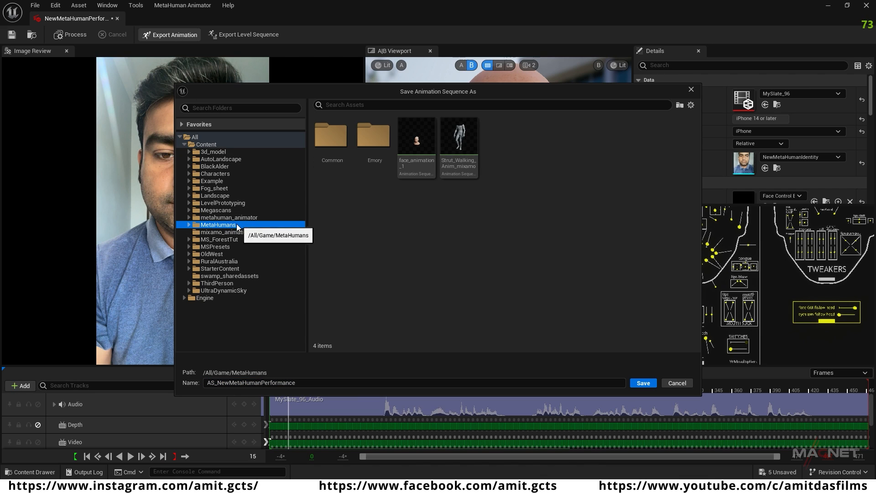
pyautogui.click(424, 139)
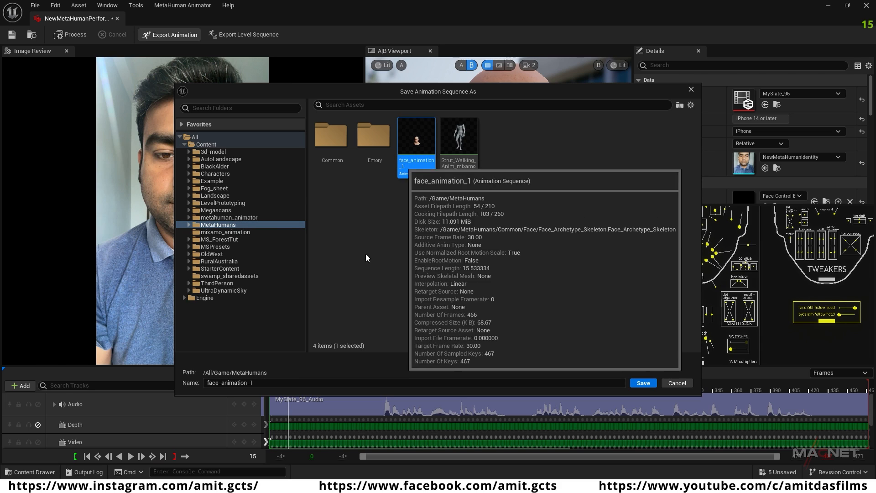
pyautogui.click(260, 382)
pyautogui.click(267, 383)
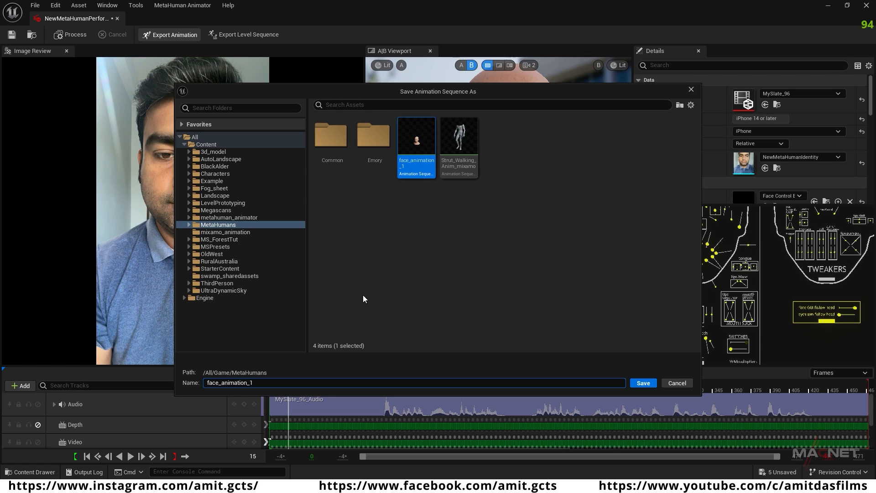
pyautogui.write('HR')
pyautogui.click(642, 382)
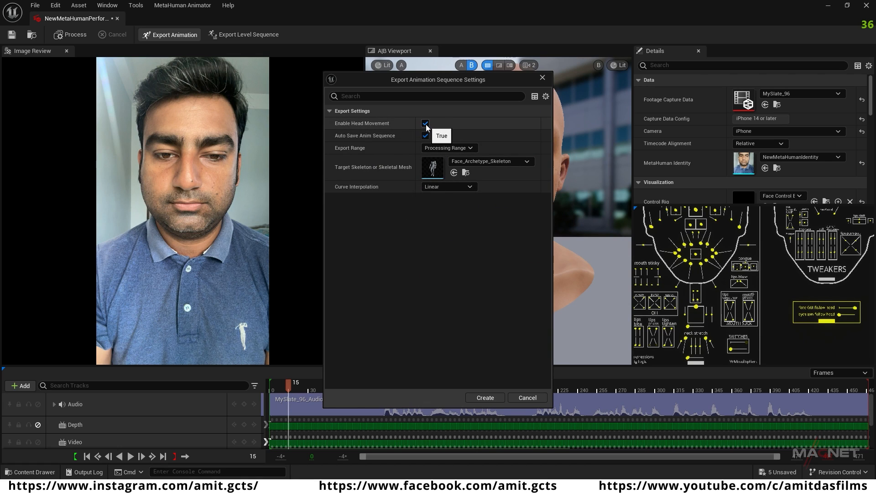
pyautogui.click(485, 398)
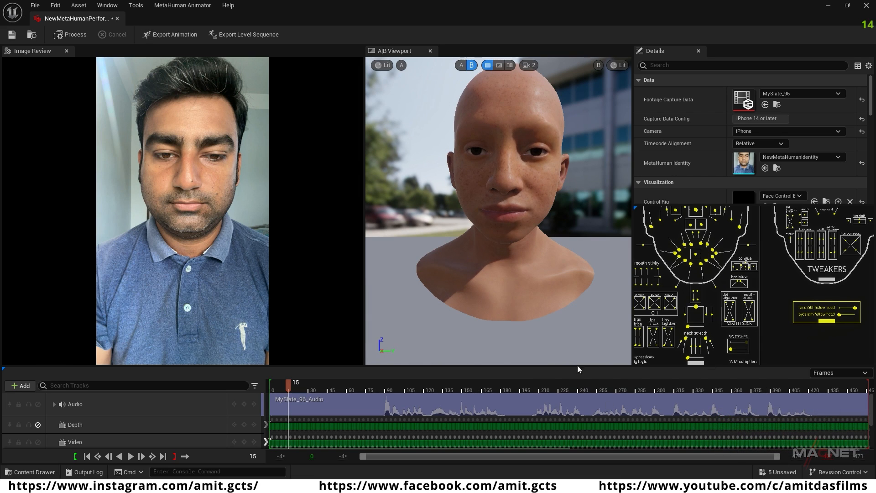
# Step: Close the performance editor and locate face_animation_1HR in the MetaHumans folder
pyautogui.click(872, 6)
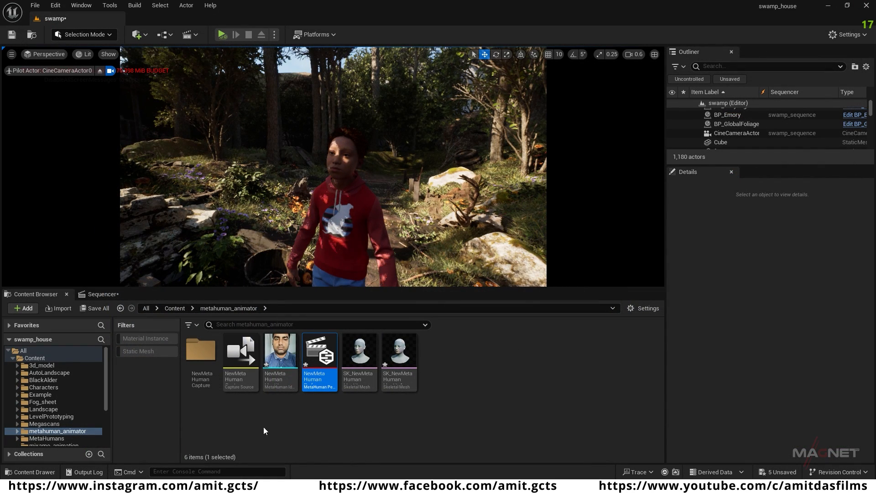
pyautogui.click(54, 437)
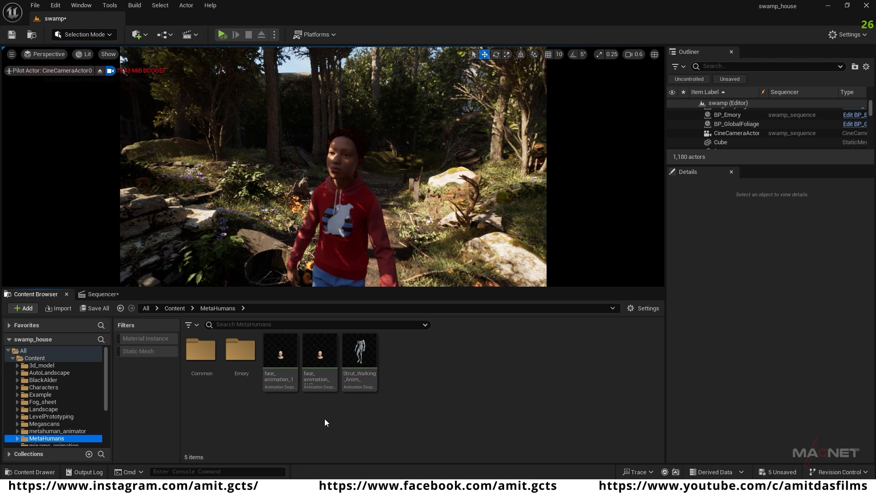
pyautogui.click(323, 381)
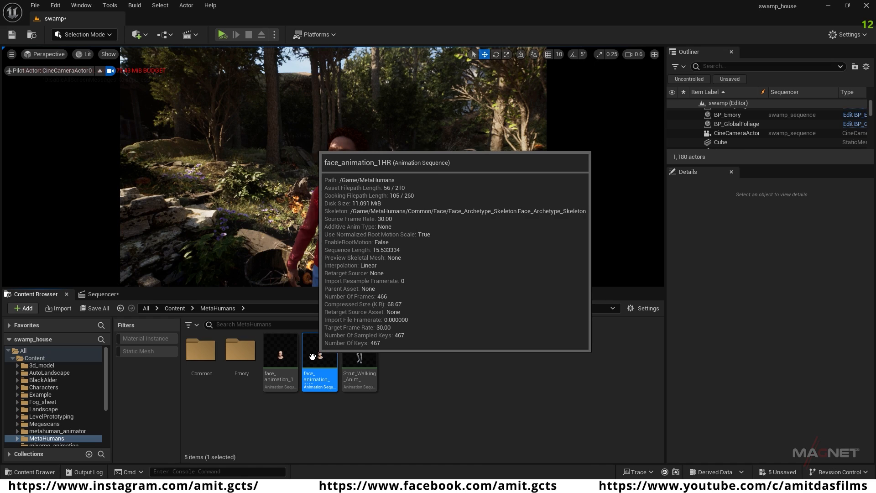
pyautogui.click(444, 372)
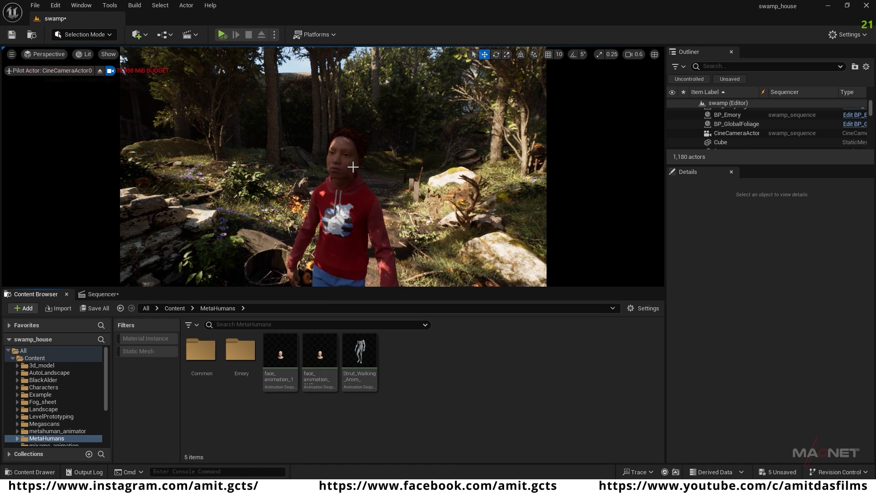
# Step: Return to the swamp sequence and delete its audio track
pyautogui.click(106, 294)
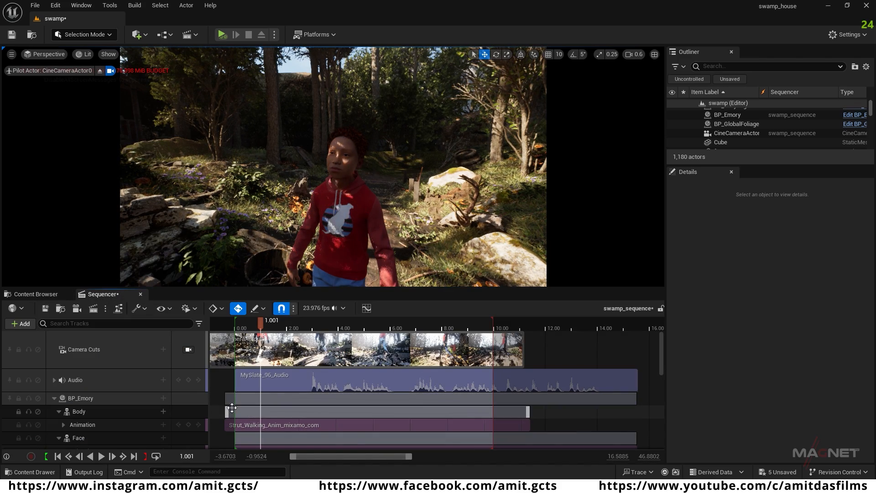
pyautogui.scroll(-3, 116, 409)
pyautogui.scroll(3, 116, 412)
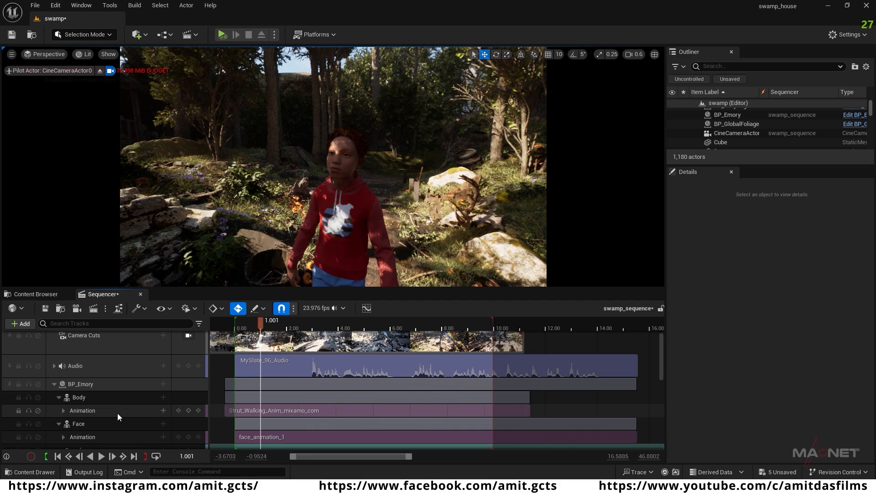
pyautogui.click(106, 382)
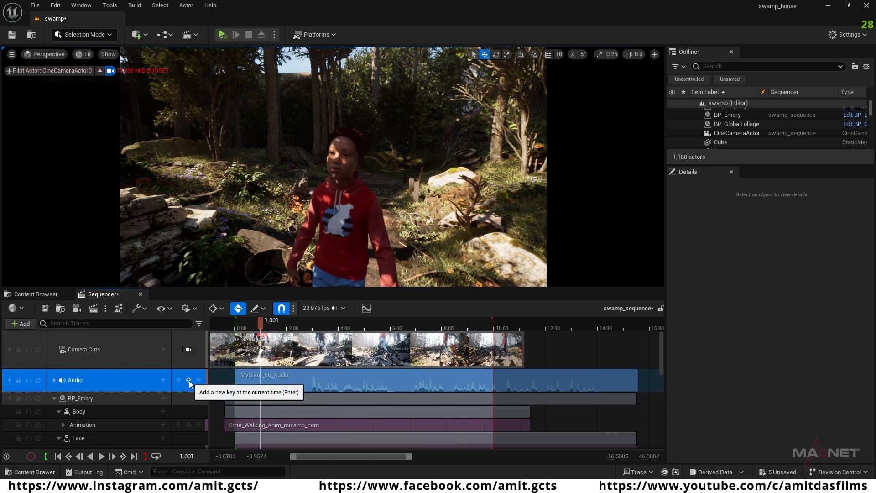
pyautogui.press('Delete')
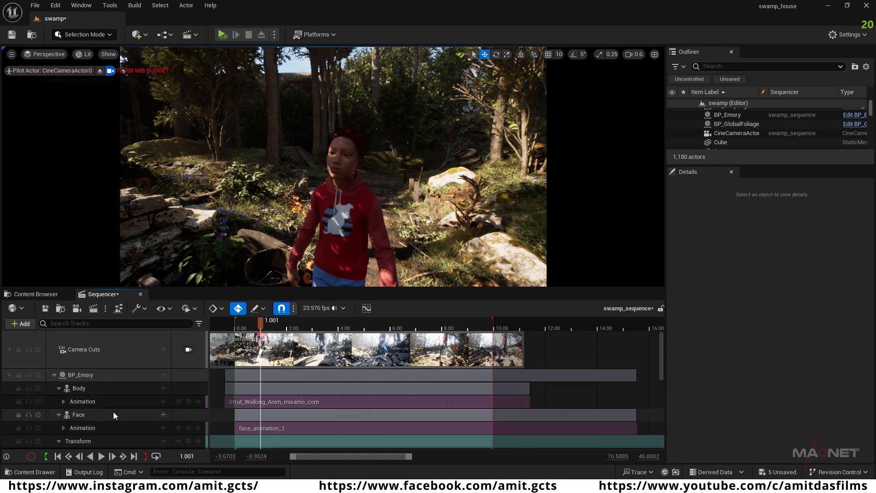
# Step: Remove the BP_Emory track from the swamp sequence and delete the BP_Emory actor from the level despite its camera reference
pyautogui.scroll(-2, 113, 412)
pyautogui.scroll(1, 80, 387)
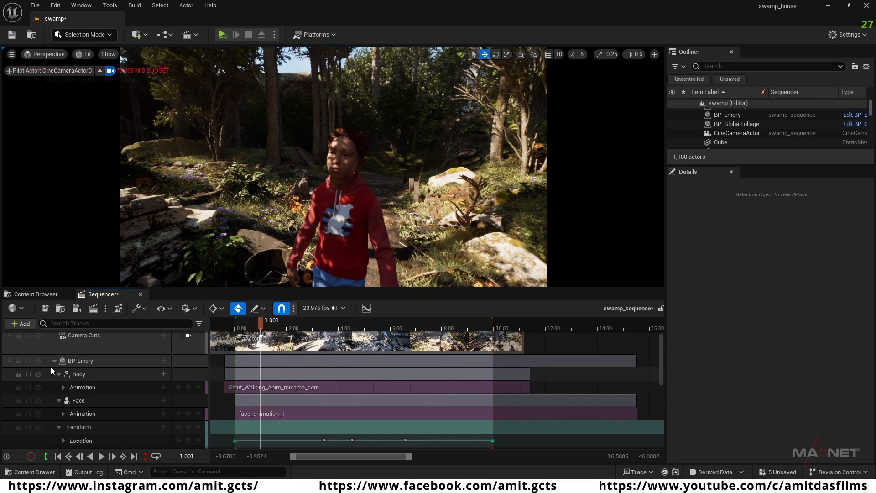
pyautogui.click(59, 374)
pyautogui.click(91, 361)
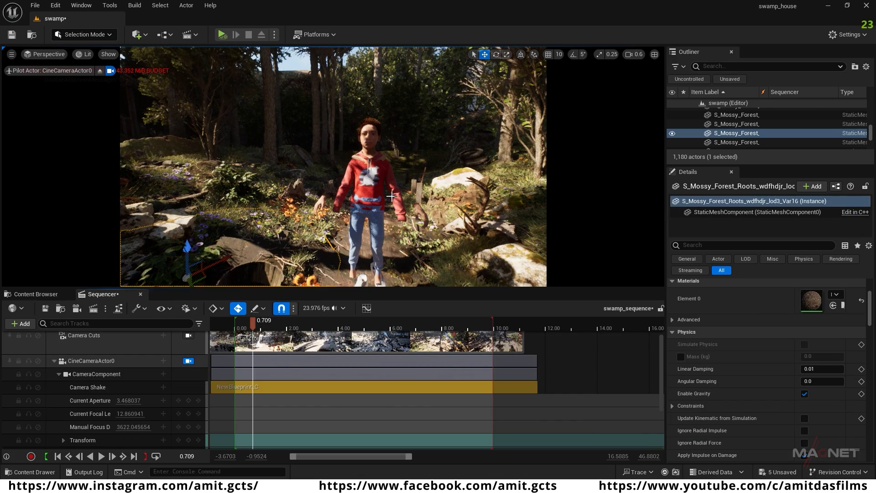
pyautogui.click(391, 197)
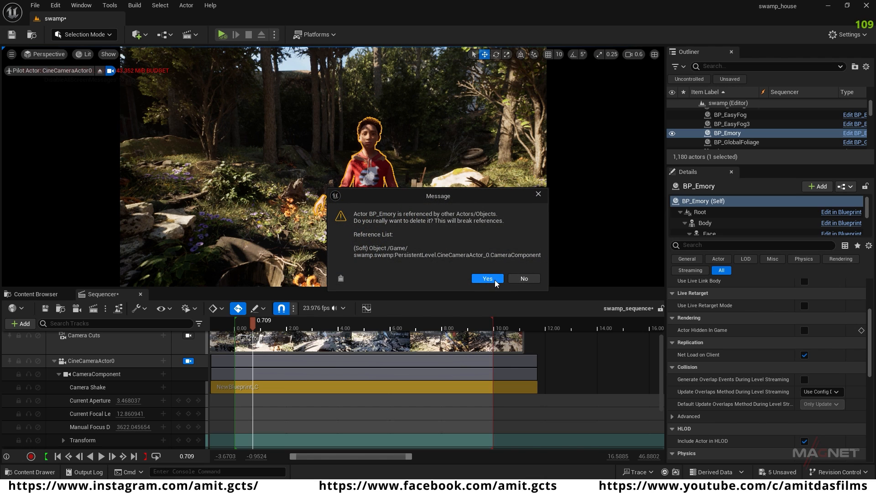
pyautogui.click(494, 280)
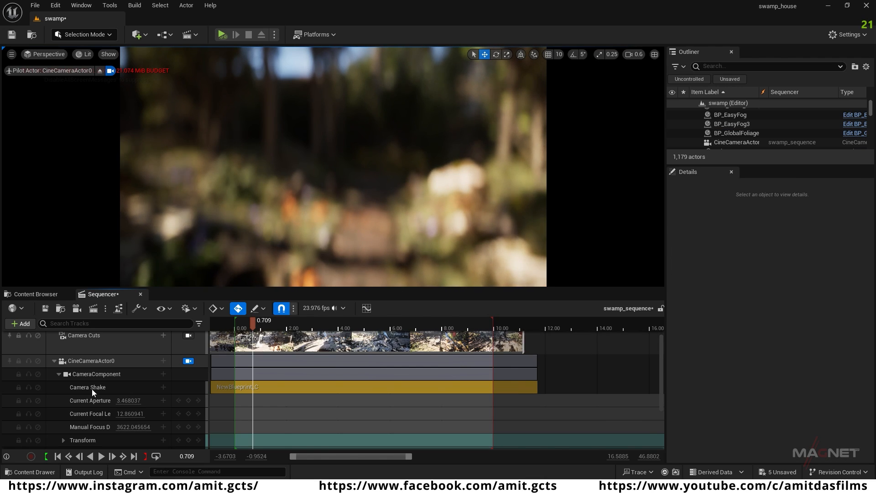
# Step: Set the focus method of CineCameraActor0's camera component to Manual and collapse the camera's track
pyautogui.click(95, 375)
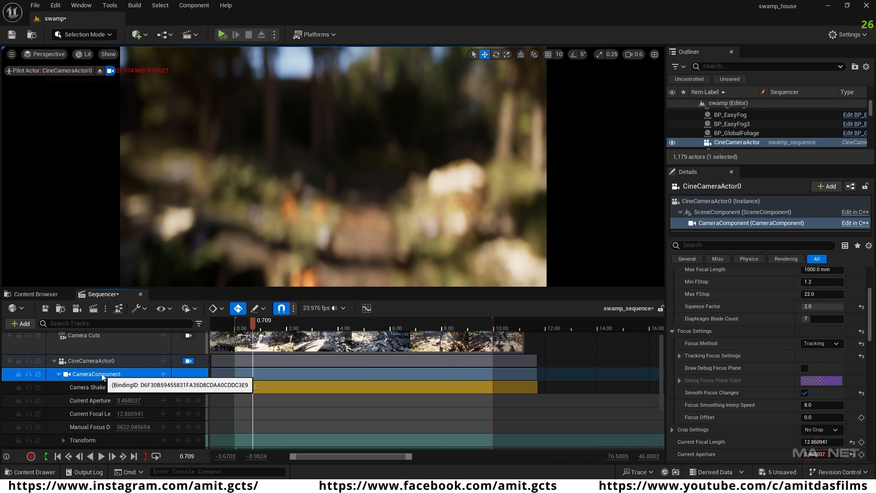
pyautogui.click(835, 346)
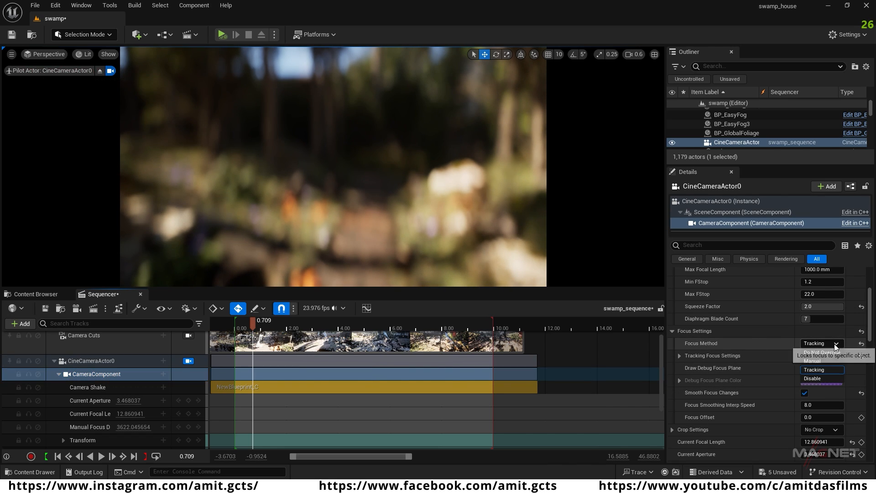
pyautogui.click(812, 362)
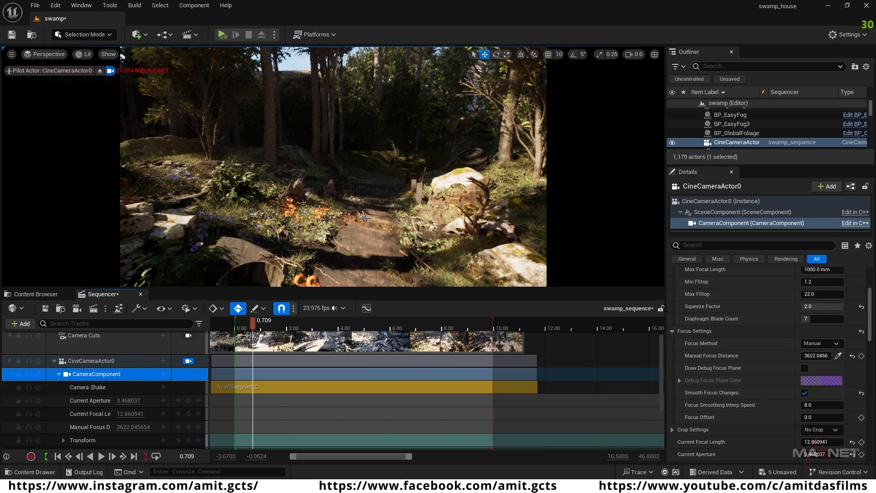
pyautogui.moveTo(365, 229)
pyautogui.mouseDown(button='right')
pyautogui.moveTo(364, 275)
pyautogui.moveTo(366, 246)
pyautogui.mouseUp(button='right')
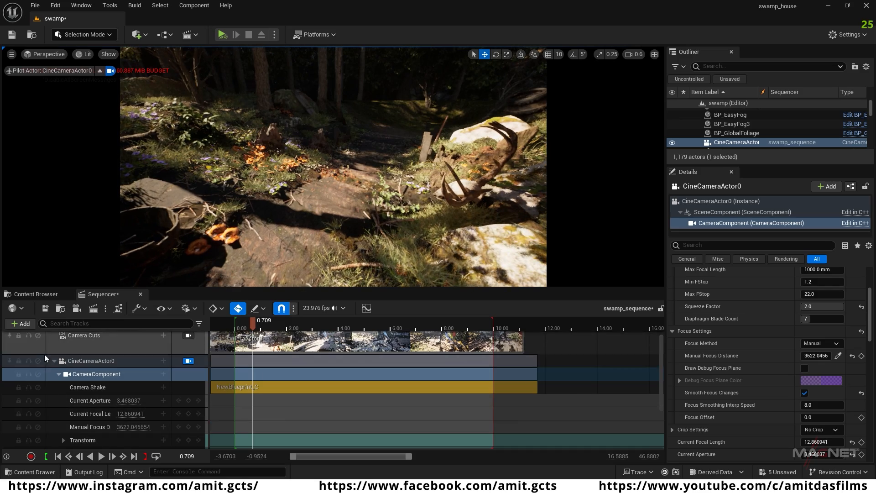
pyautogui.click(54, 361)
pyautogui.click(89, 416)
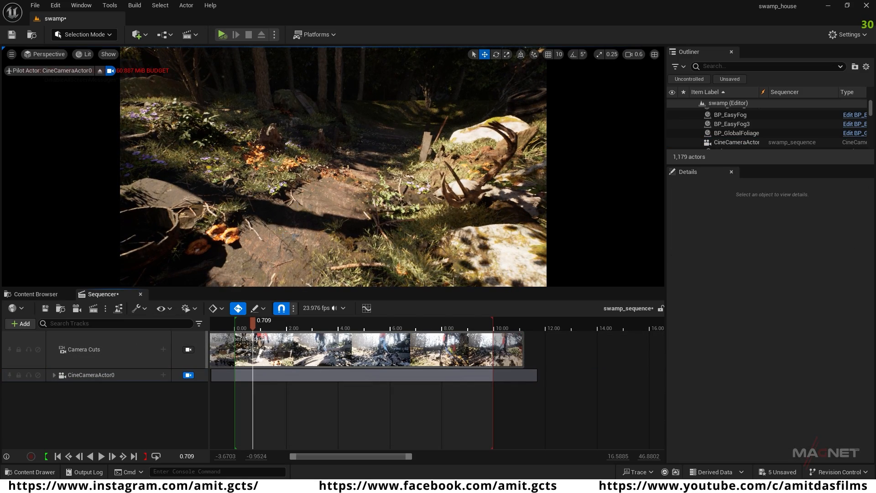
# Step: Place BP_Emory from the MetaHumans/Emory folder onto the forest path in the level
pyautogui.click(37, 294)
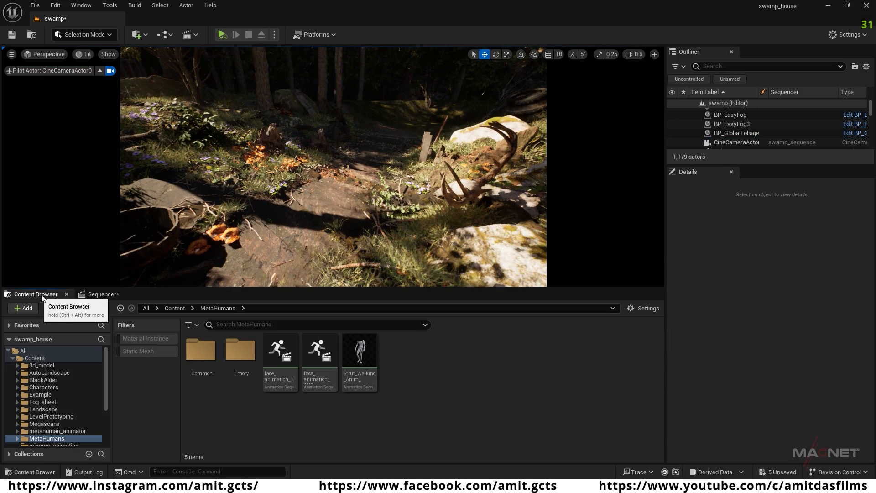
pyautogui.doubleClick(240, 350)
pyautogui.click(528, 358)
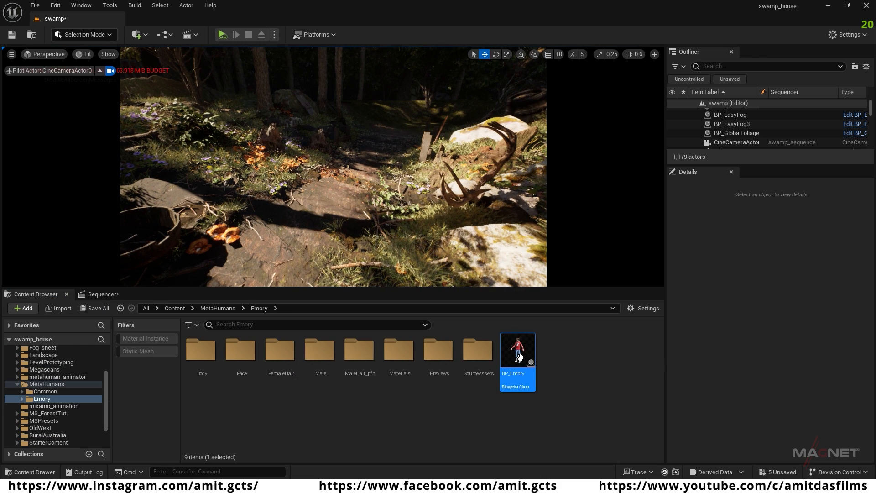
pyautogui.moveTo(519, 357); pyautogui.dragTo(395, 244)
pyautogui.moveTo(320, 199); pyautogui.dragTo(315, 201)
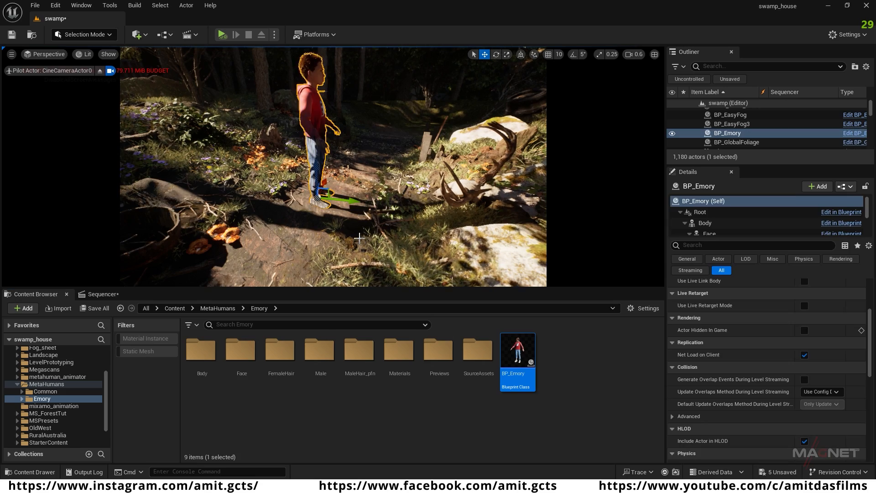
pyautogui.scroll(3, 350, 204)
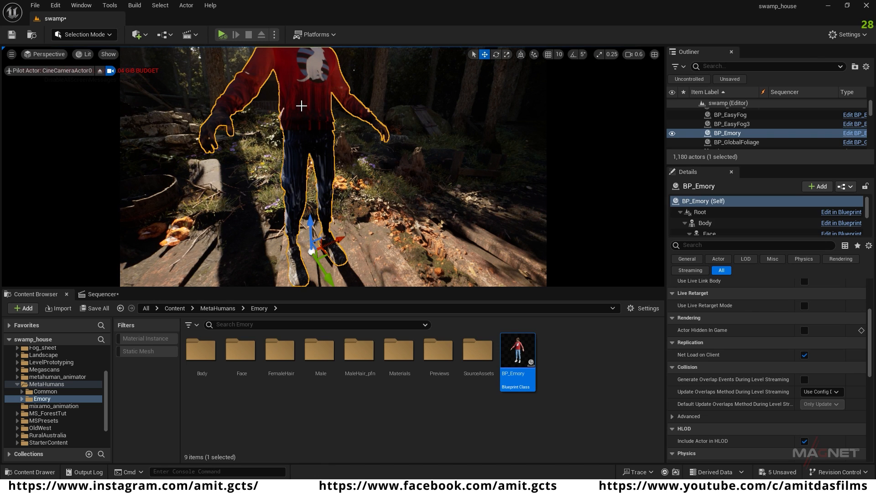
# Step: Turn off Receives Decals for all of BP_Emory's mesh components from Body through Feet
pyautogui.click(723, 223)
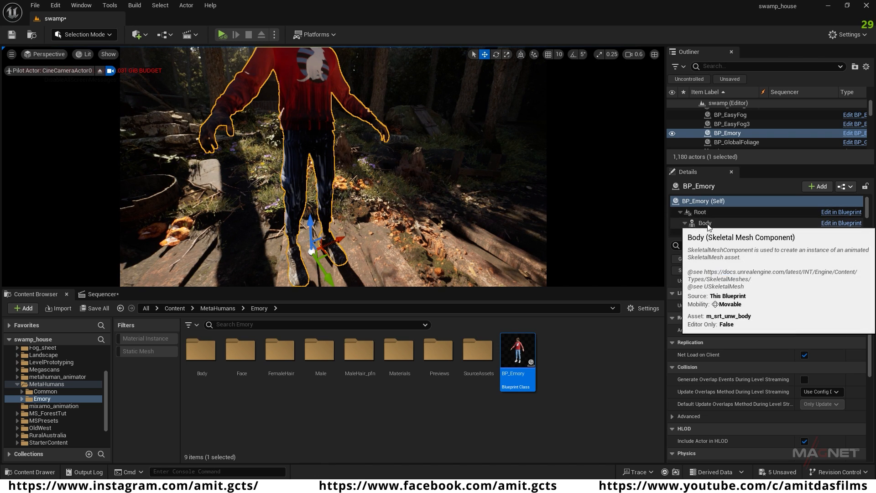
pyautogui.scroll(-5, 724, 223)
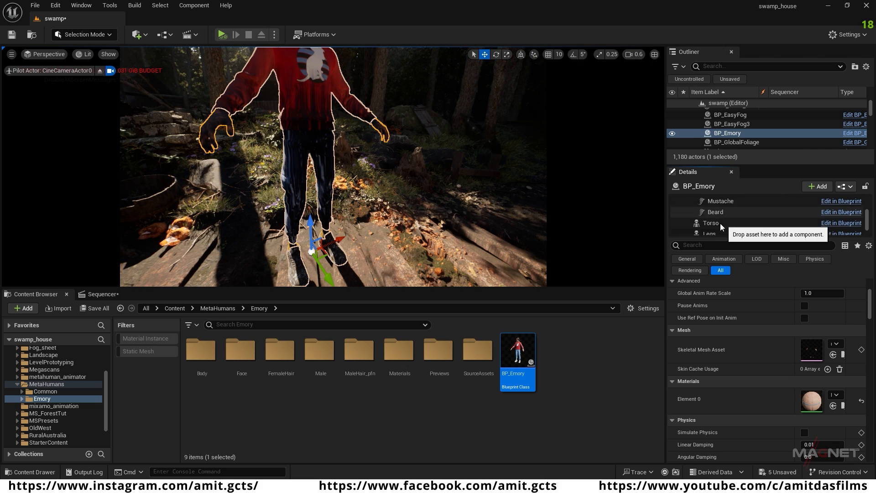
pyautogui.scroll(-1, 717, 228)
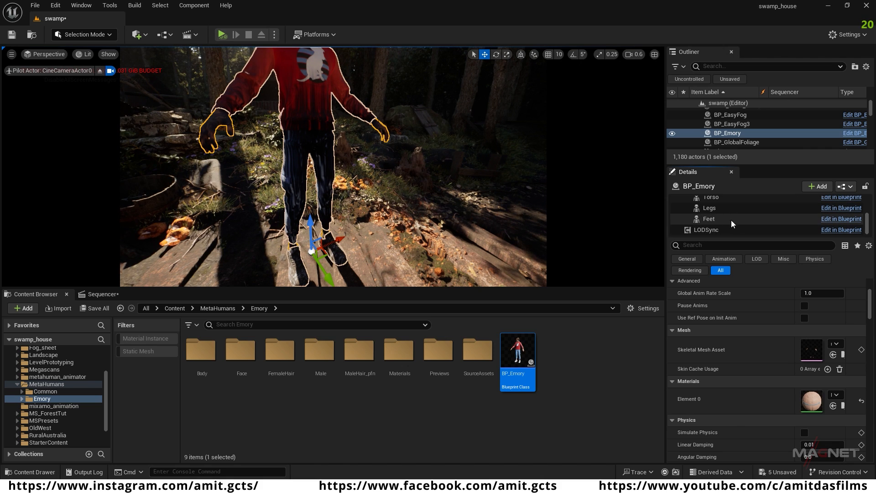
pyautogui.keyDown('shift'); pyautogui.click(716, 218); pyautogui.keyUp('shift')
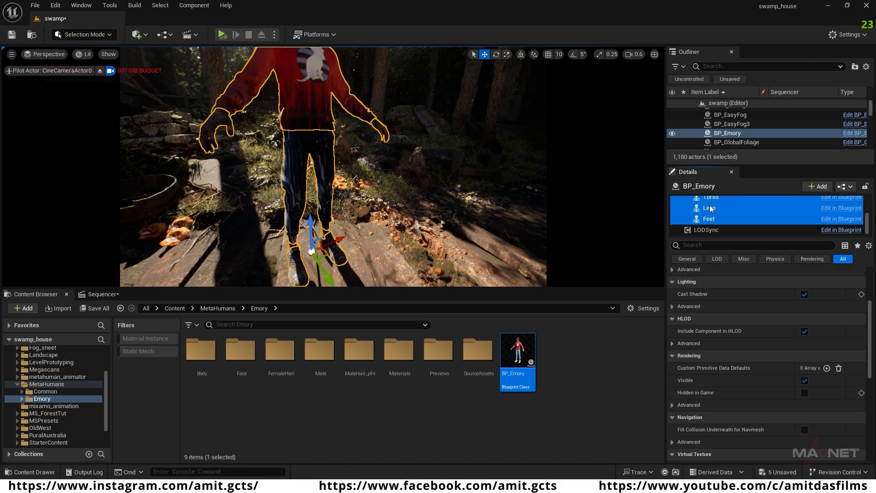
pyautogui.click(700, 246)
pyautogui.write('de')
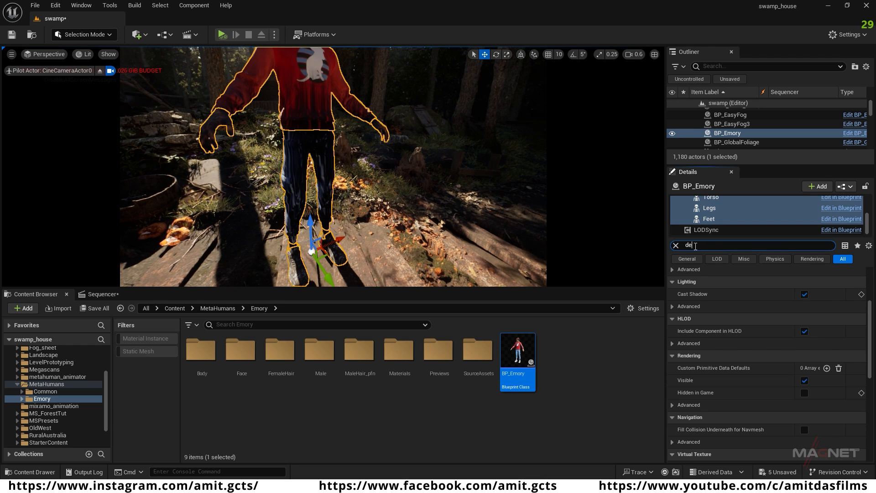
pyautogui.write('c')
pyautogui.click(809, 298)
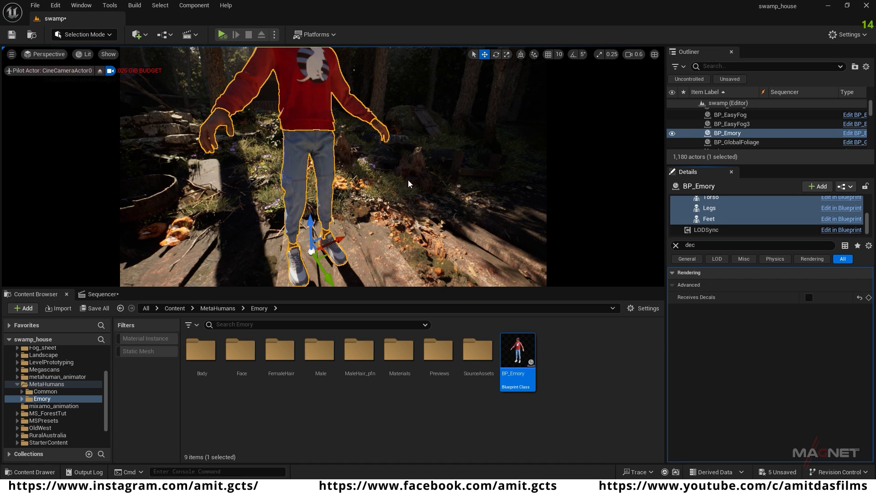
# Step: Duplicate the whole BP_Emory actor and place the copy beside the original along the red axis
pyautogui.press('s')
pyautogui.moveTo(408, 225); pyautogui.dragTo(396, 200, button='right')
pyautogui.scroll(3, 713, 224)
pyautogui.click(705, 204)
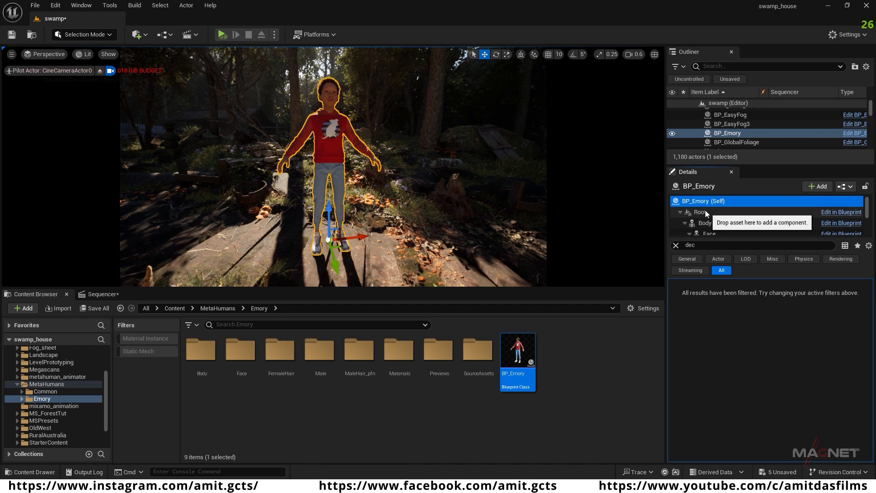
pyautogui.click(707, 201)
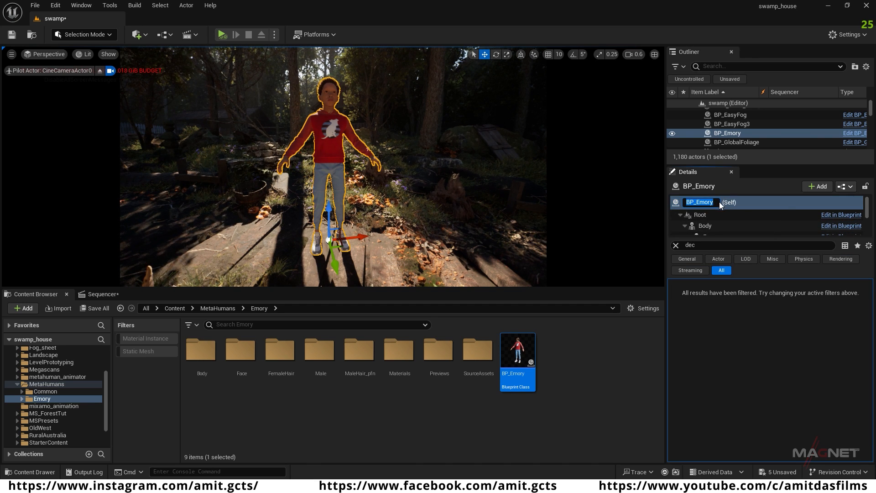
pyautogui.click(753, 204)
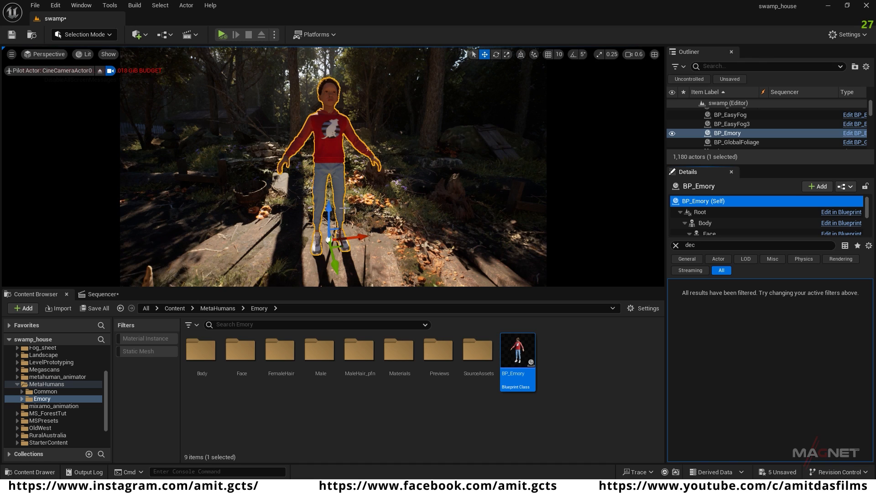
pyautogui.click(361, 237)
pyautogui.keyDown('alt'); pyautogui.moveTo(362, 237); pyautogui.dragTo(438, 227); pyautogui.keyUp('alt')
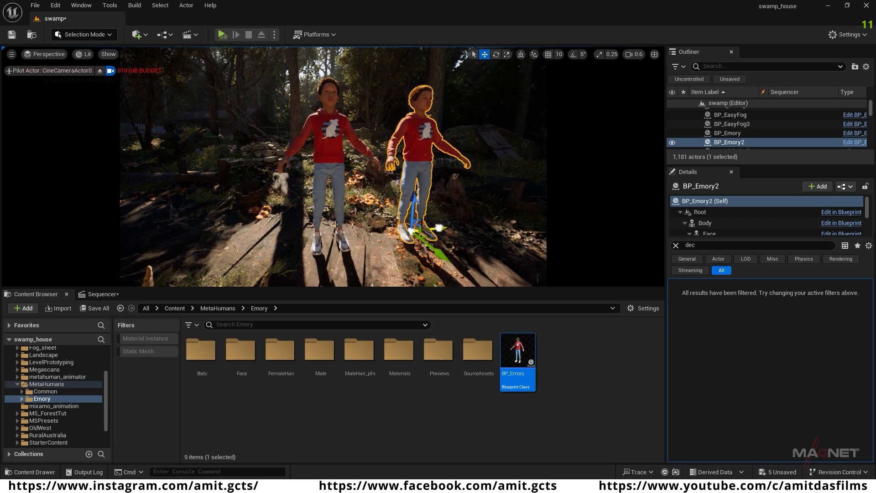
pyautogui.moveTo(439, 227); pyautogui.dragTo(413, 222, button='right')
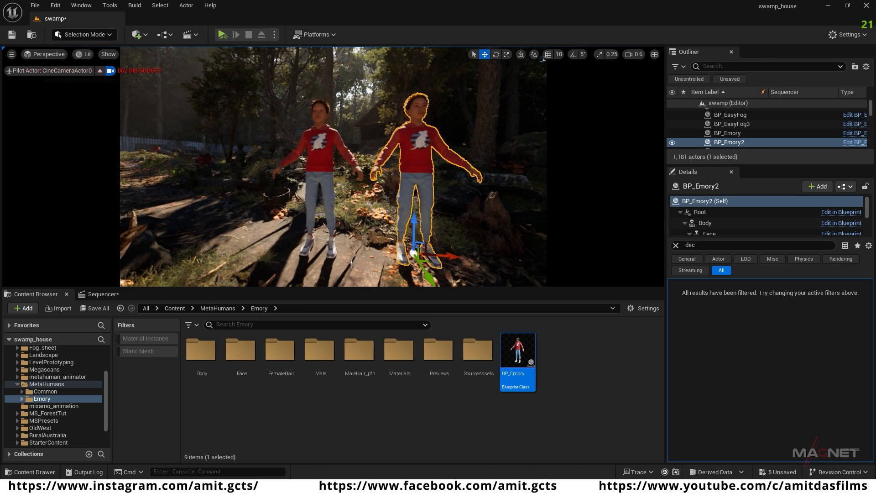
# Step: Select both Emory characters and add them to the swamp sequence as actors
pyautogui.click(101, 295)
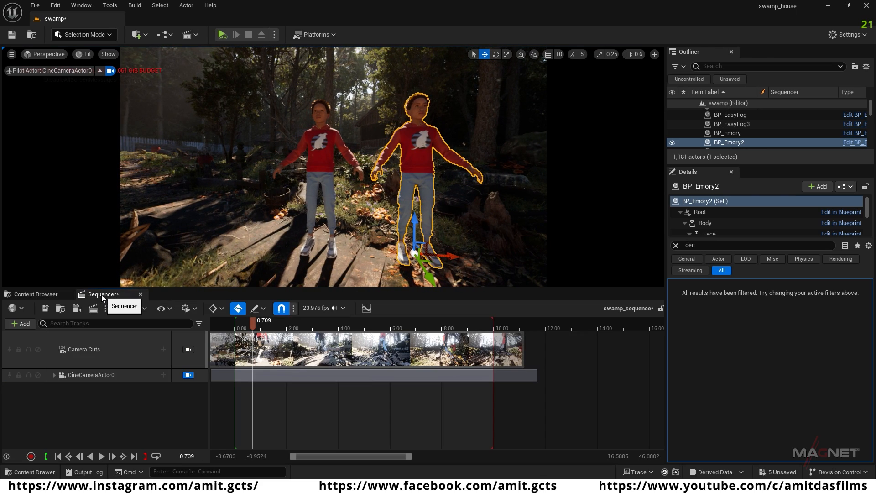
pyautogui.click(313, 164)
pyautogui.keyDown('ctrl'); pyautogui.click(418, 157); pyautogui.keyUp('ctrl')
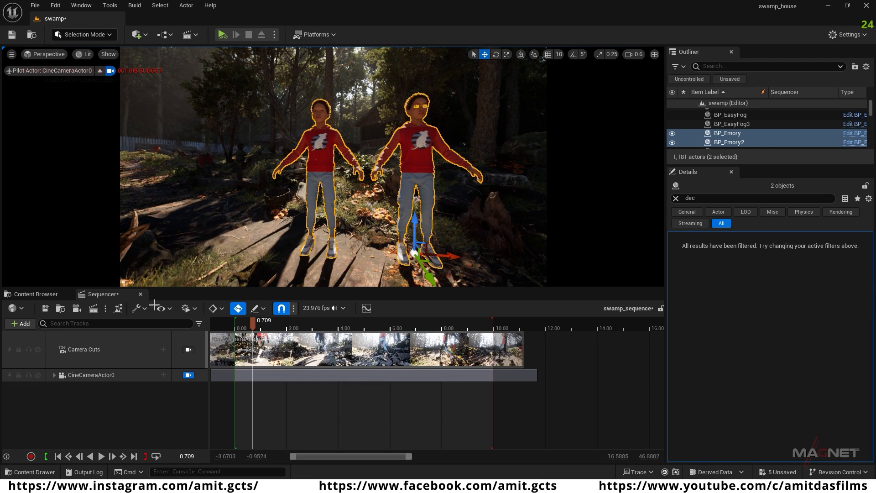
pyautogui.click(23, 323)
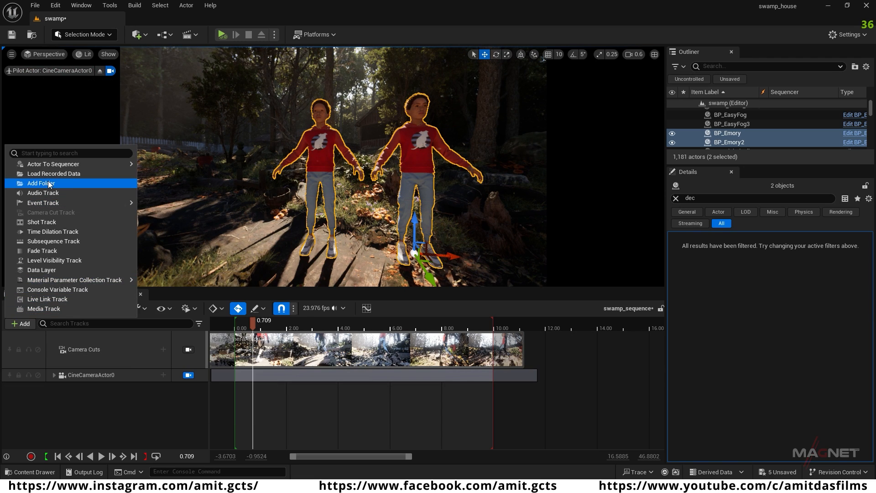
pyautogui.moveTo(49, 164)
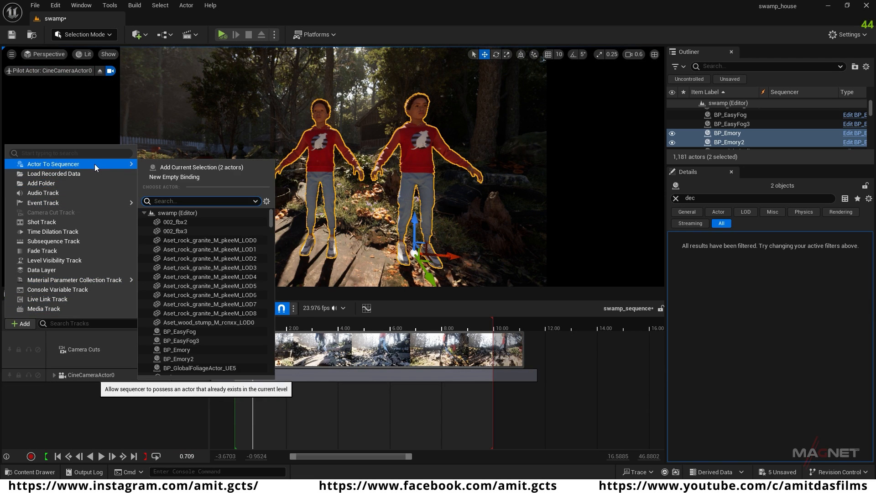
pyautogui.click(222, 168)
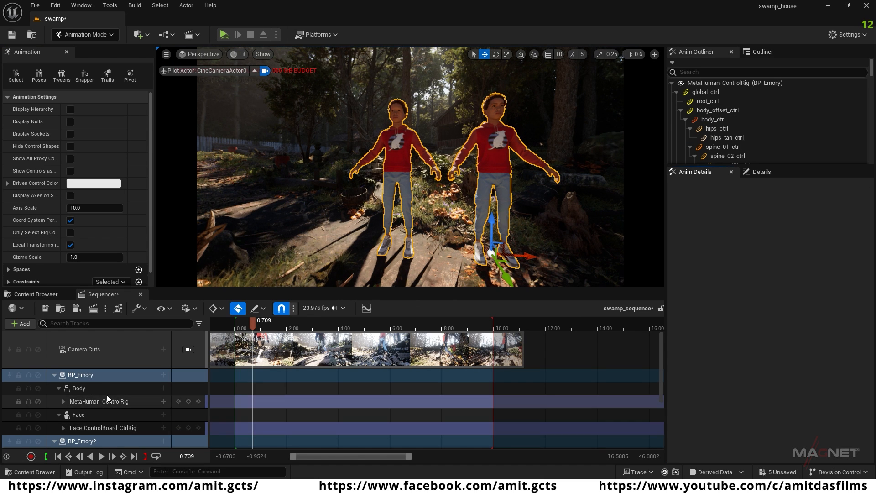
# Step: Collapse both Emory tracks and reorder the sequence to CineCameraActor0, BP_Emory, BP_Emory2
pyautogui.scroll(-4, 107, 395)
pyautogui.scroll(3, 103, 409)
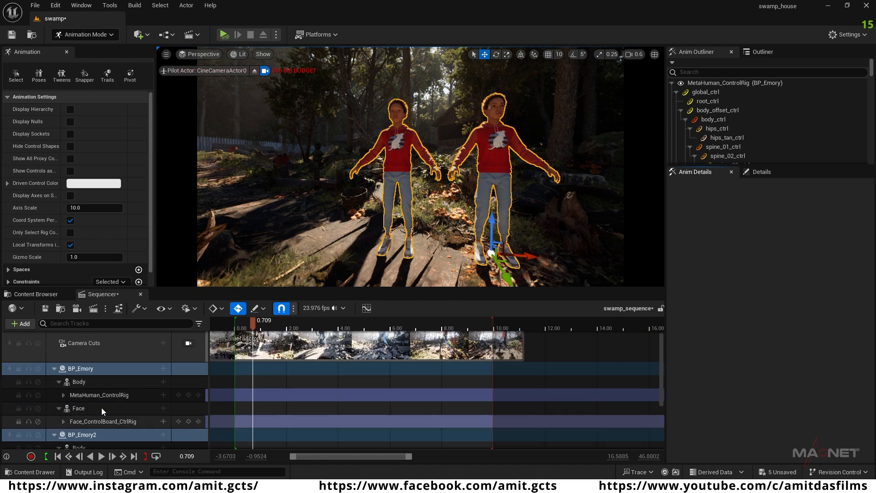
pyautogui.click(54, 368)
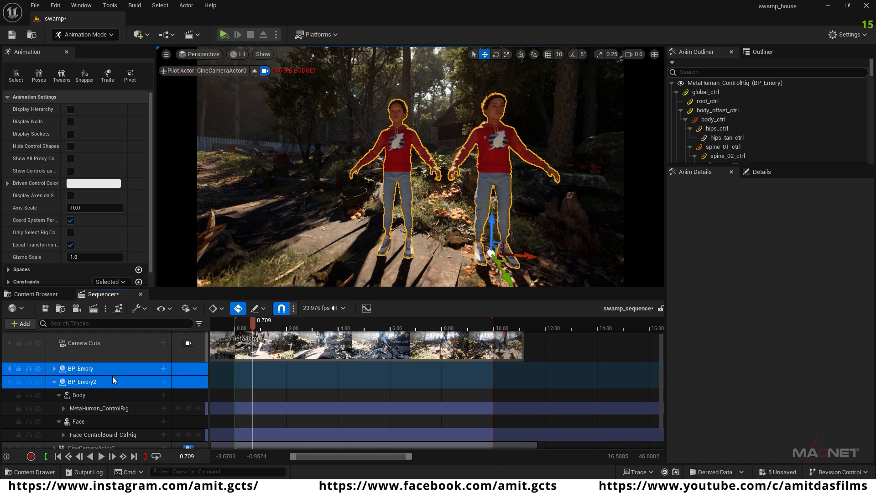
pyautogui.click(54, 381)
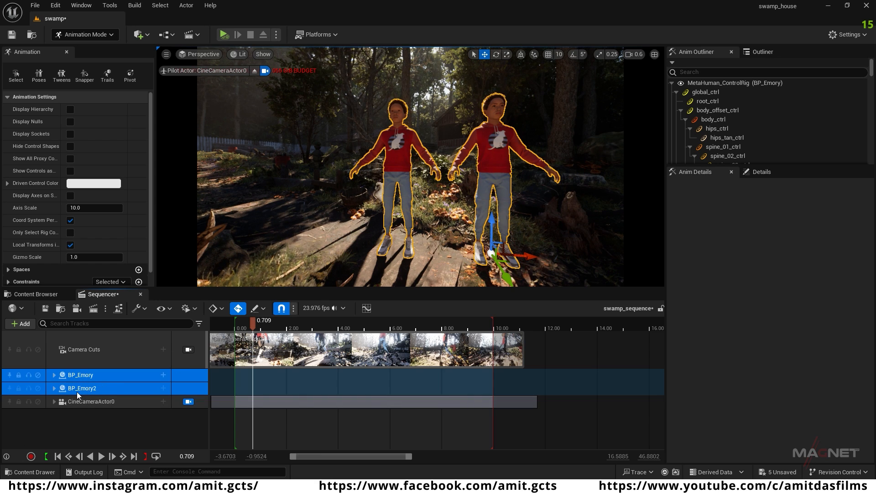
pyautogui.moveTo(84, 373); pyautogui.dragTo(78, 407)
pyautogui.click(86, 375)
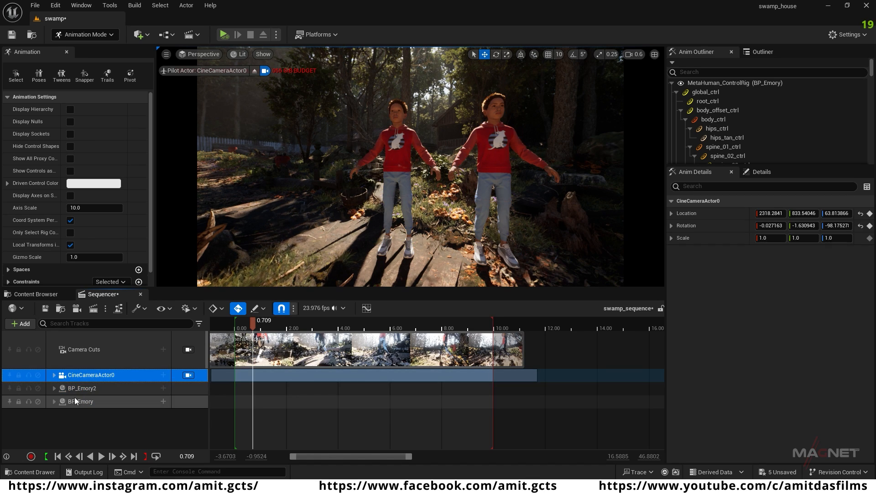
pyautogui.keyDown('ctrl'); pyautogui.moveTo(77, 389); pyautogui.dragTo(82, 408); pyautogui.keyUp('ctrl')
pyautogui.click(88, 387)
# Step: Delete the MetaHuman_ControlRig and Face_ControlBoard_CtrlRig tracks from both BP_Emory and BP_Emory2, and return to the sequence start
pyautogui.click(54, 388)
pyautogui.scroll(-1, 97, 398)
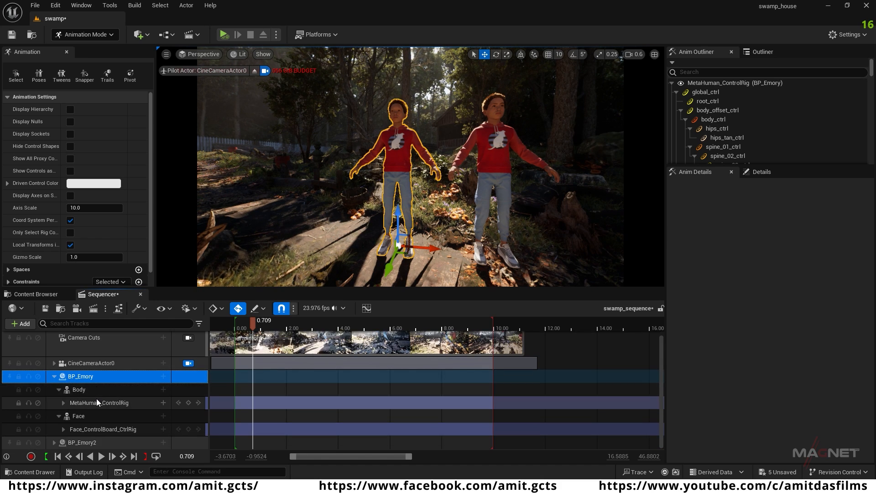
pyautogui.click(54, 442)
pyautogui.scroll(-3, 52, 413)
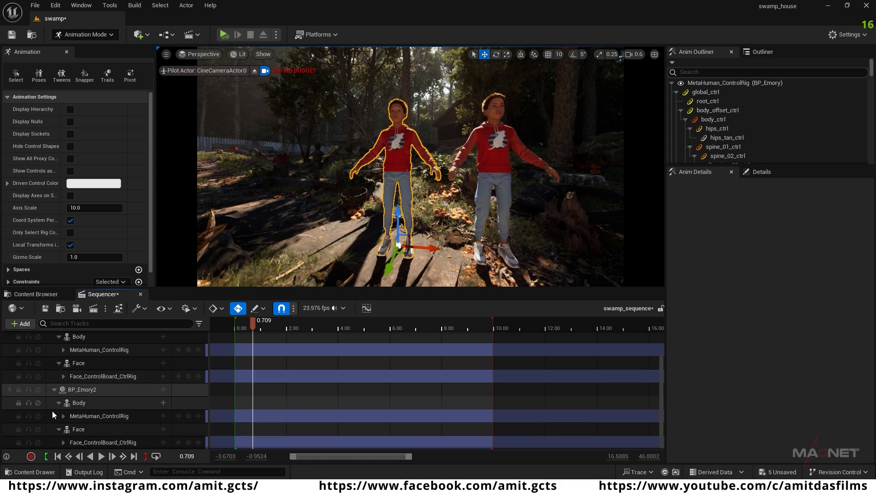
pyautogui.click(100, 353)
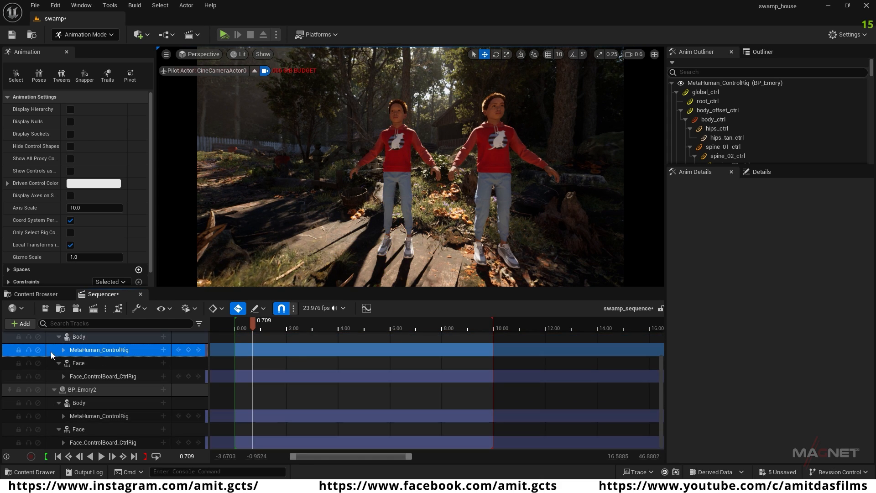
pyautogui.keyDown('ctrl'); pyautogui.click(103, 376); pyautogui.keyUp('ctrl')
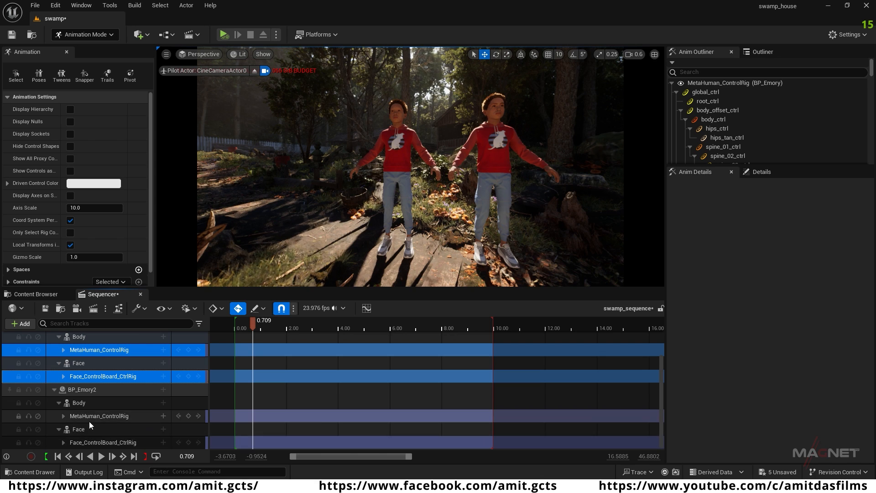
pyautogui.keyDown('ctrl'); pyautogui.click(103, 416); pyautogui.keyUp('ctrl')
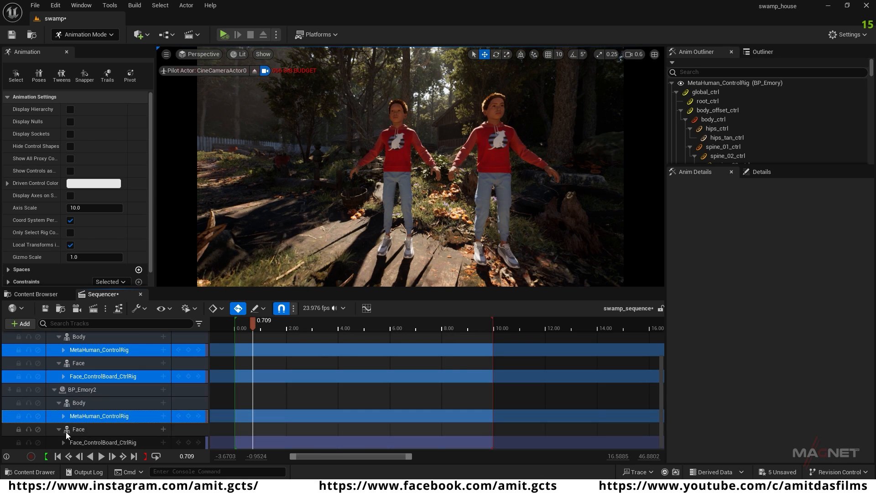
pyautogui.keyDown('ctrl'); pyautogui.click(84, 431); pyautogui.keyUp('ctrl')
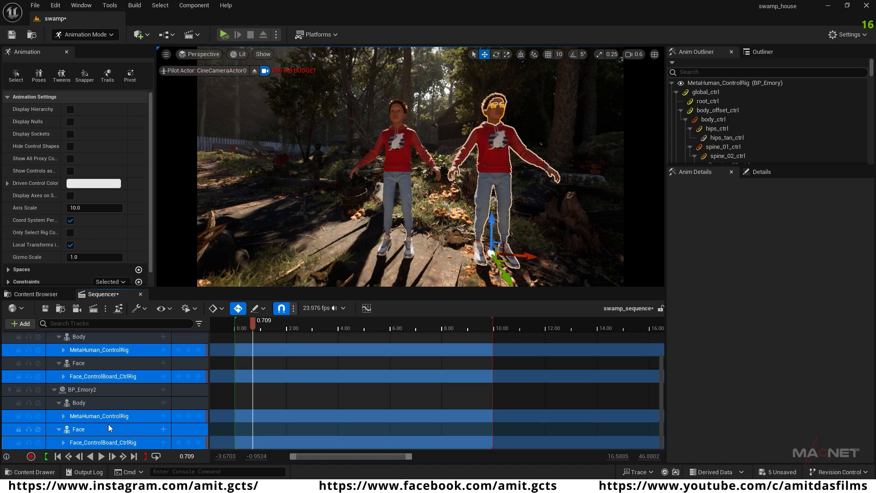
pyautogui.press('Delete')
pyautogui.press('Up')
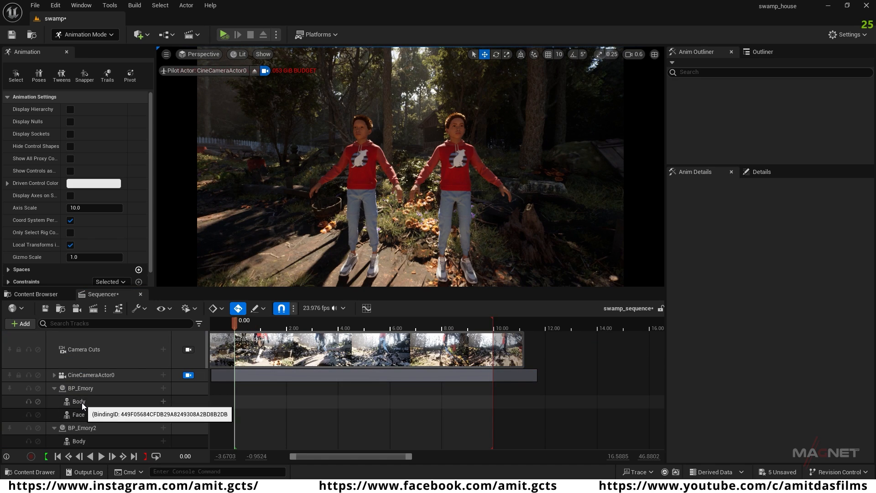
# Step: Add the Strut_Walking_Anim_mixamo_com animation to BP_Emory's Body at the sequence start
pyautogui.click(81, 402)
pyautogui.click(82, 388)
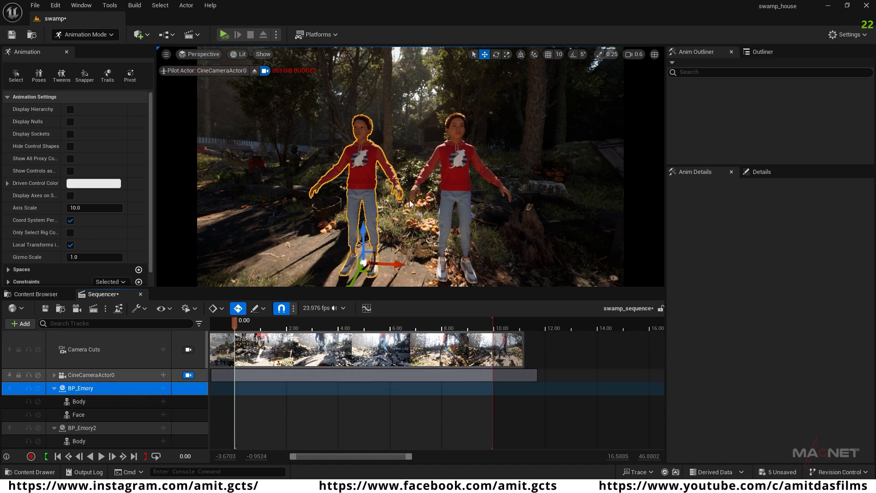
pyautogui.click(97, 427)
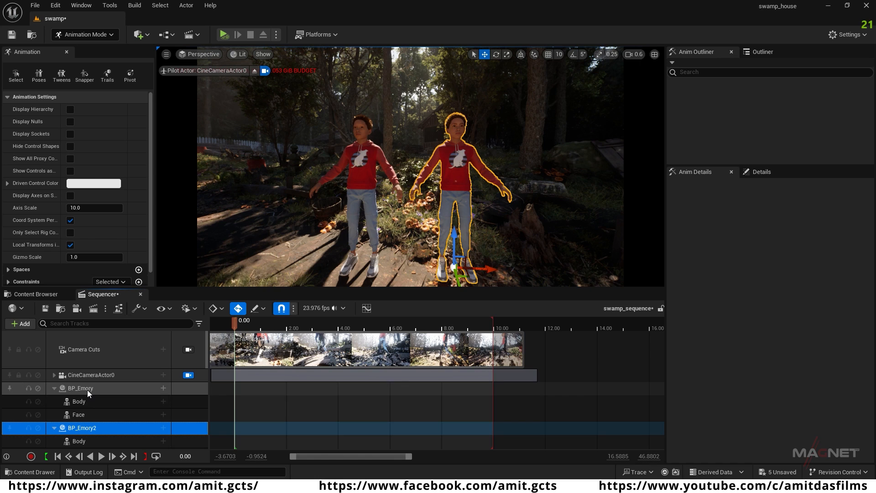
pyautogui.click(76, 403)
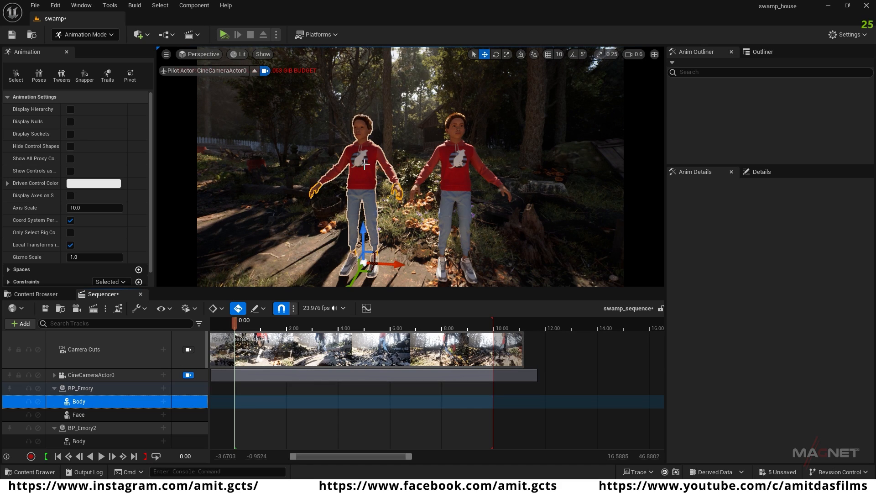
pyautogui.click(163, 401)
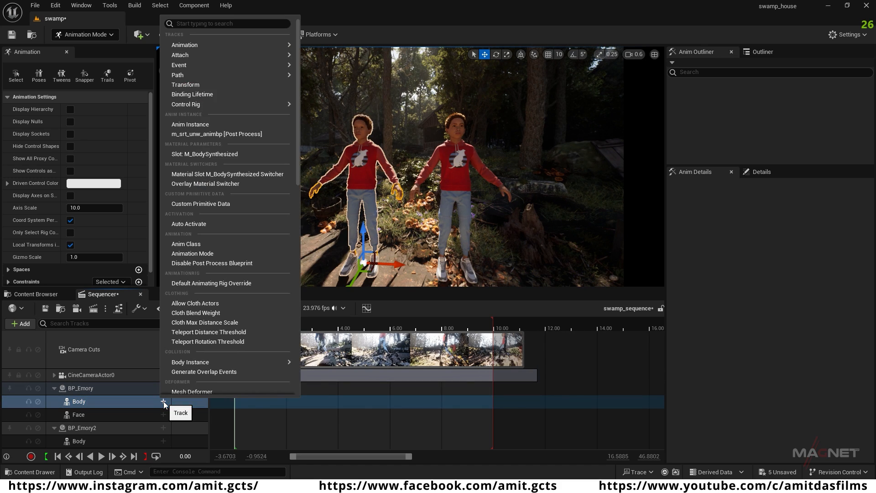
pyautogui.moveTo(190, 45)
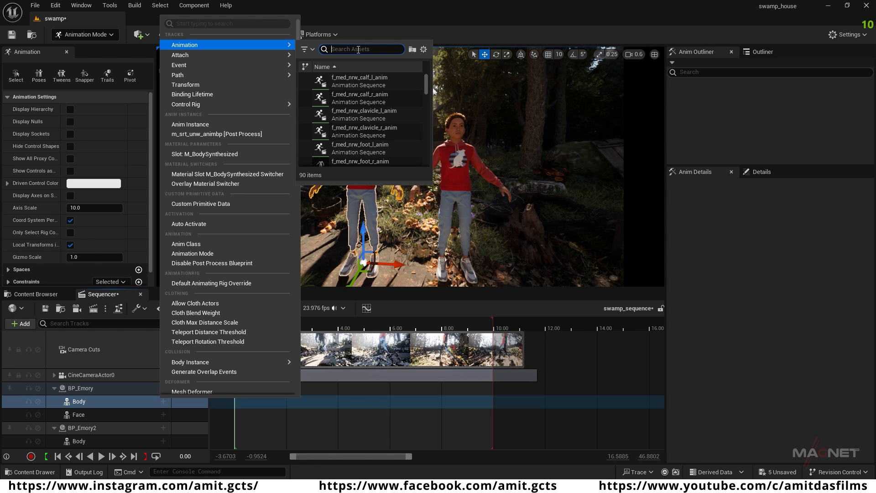
pyautogui.write('walk')
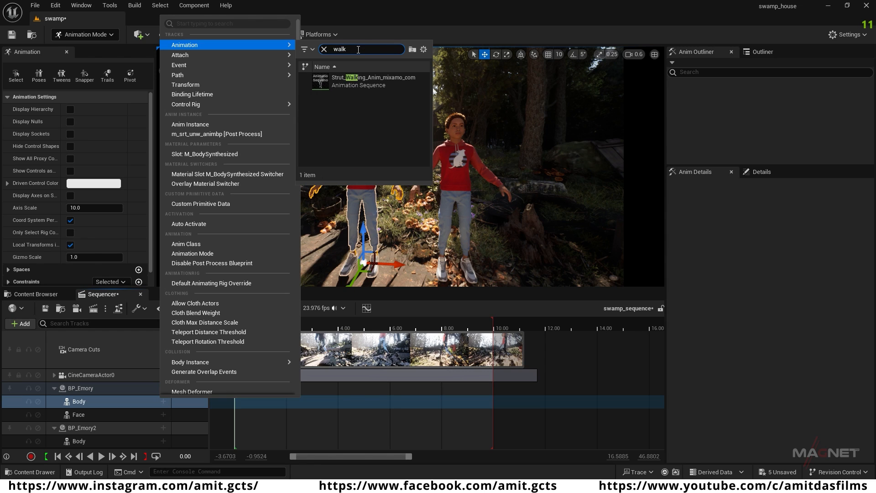
pyautogui.click(365, 82)
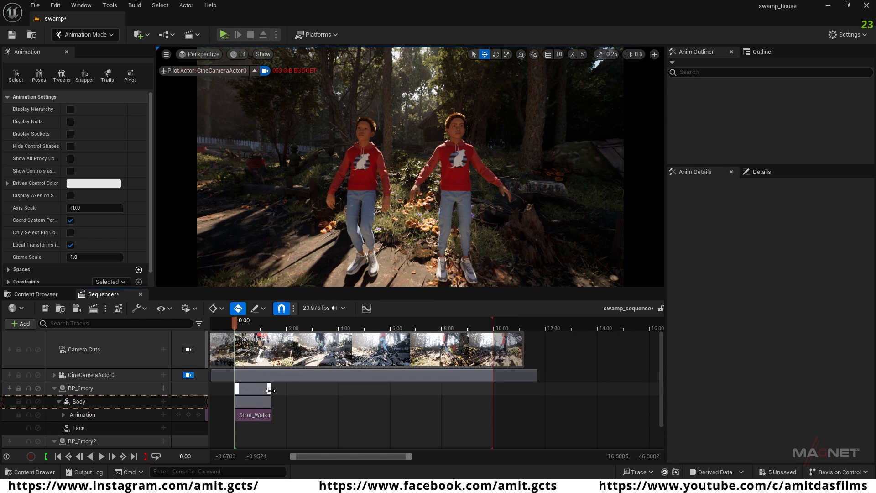
# Step: Extend BP_Emory's walking animation to about 14 seconds, preview it, and return to the sequence start
pyautogui.moveTo(272, 389); pyautogui.dragTo(605, 391)
pyautogui.press('space')
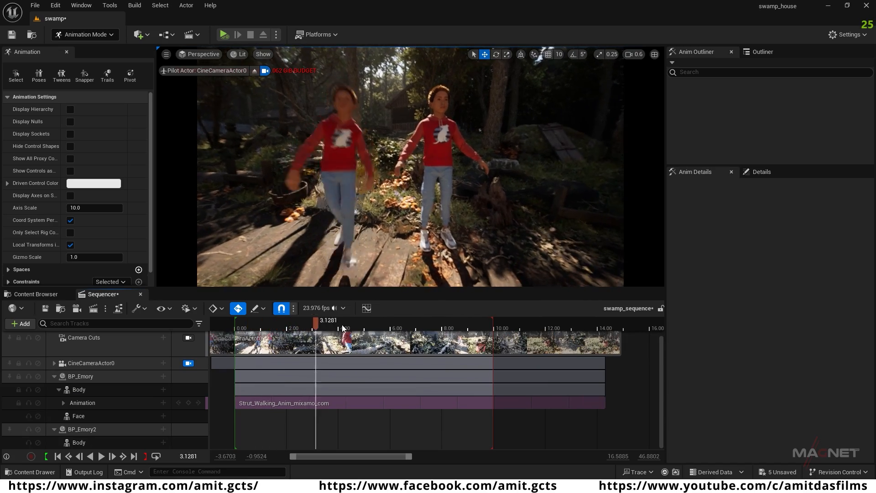
pyautogui.moveTo(271, 327); pyautogui.dragTo(290, 331)
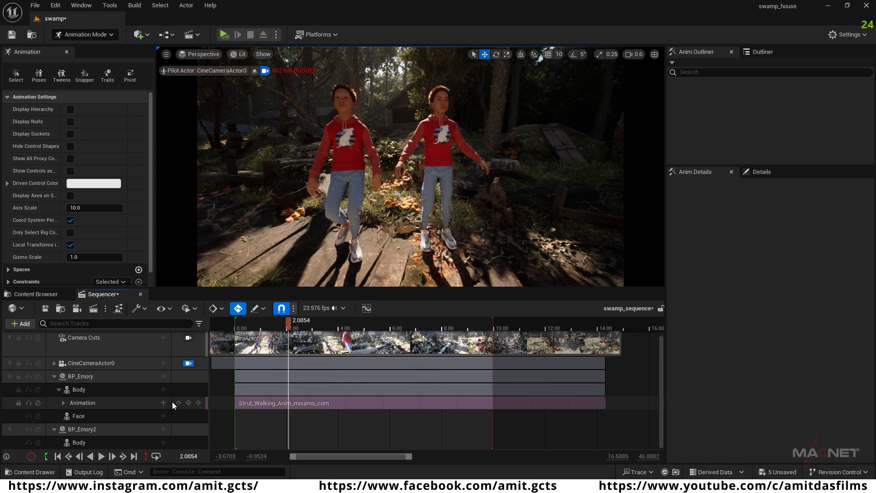
pyautogui.moveTo(289, 324); pyautogui.dragTo(254, 327)
pyautogui.click(59, 456)
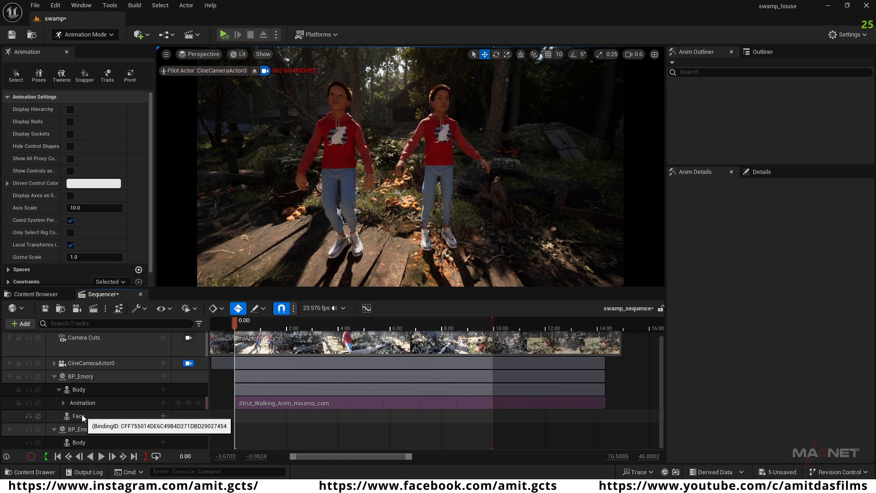
# Step: Add the face_animation_1 animation to BP_Emory's Face, preview it, and return to the sequence start
pyautogui.click(339, 145)
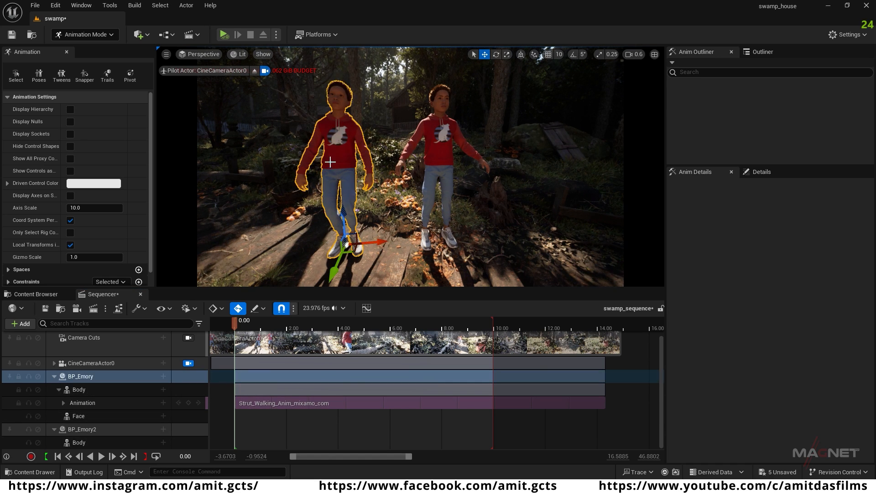
pyautogui.click(163, 416)
pyautogui.moveTo(206, 87)
pyautogui.moveTo(205, 59)
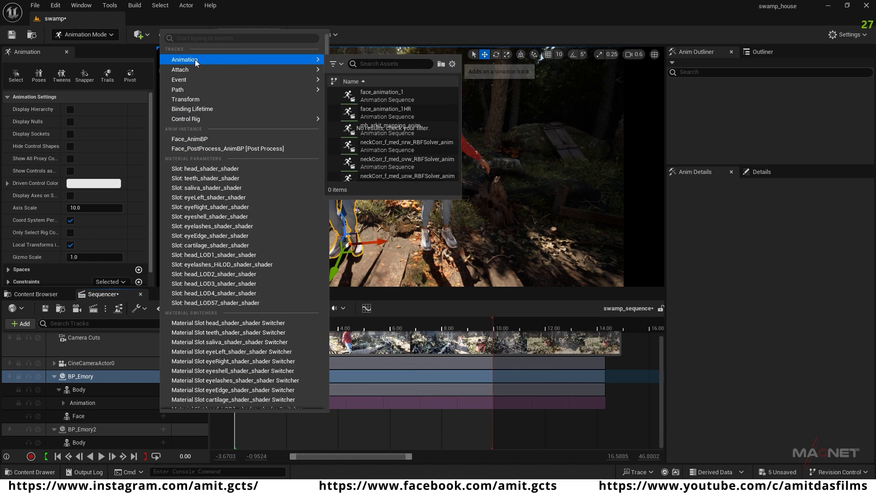
pyautogui.moveTo(385, 95)
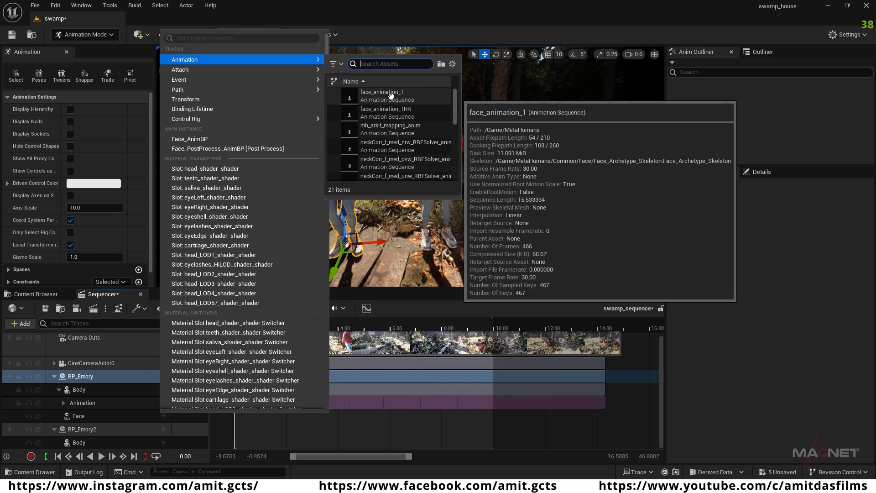
pyautogui.click(384, 95)
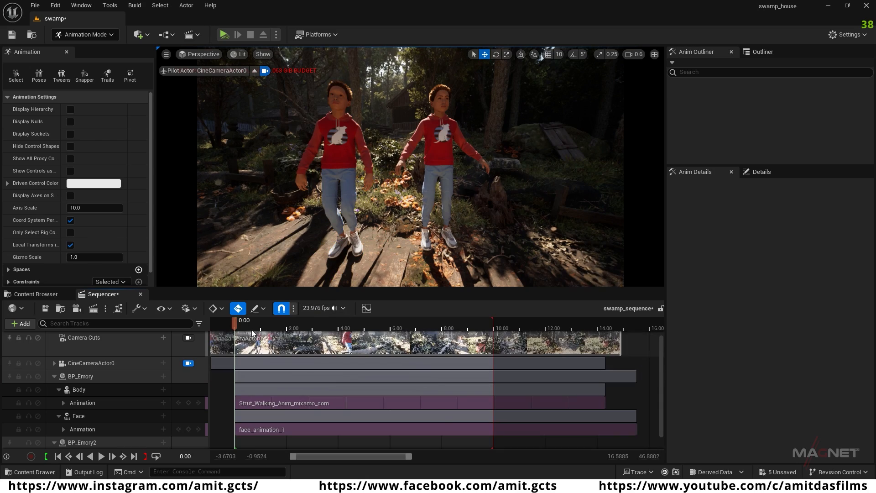
pyautogui.moveTo(235, 323); pyautogui.dragTo(321, 347)
pyautogui.click(57, 456)
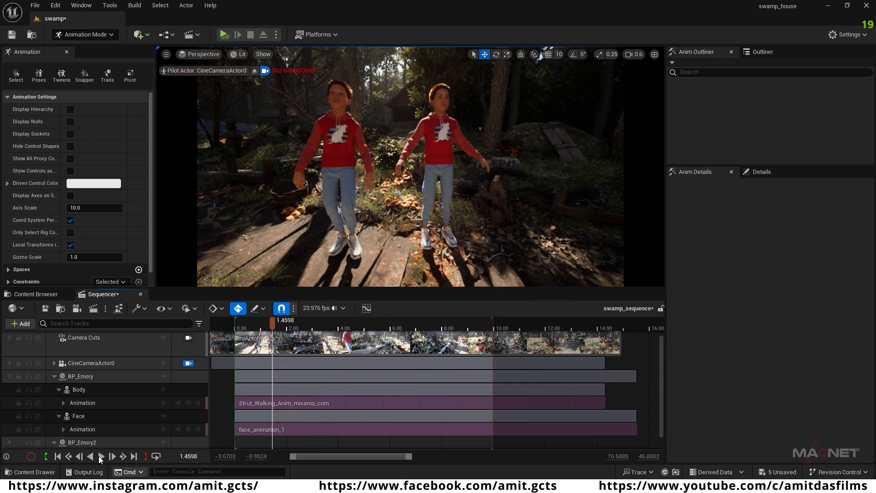
# Step: Add the face_animation_1HR animation to BP_Emory2's Body with Allow Incompatible Skeletons enabled, and preview the beginning of the sequence
pyautogui.scroll(-1, 69, 406)
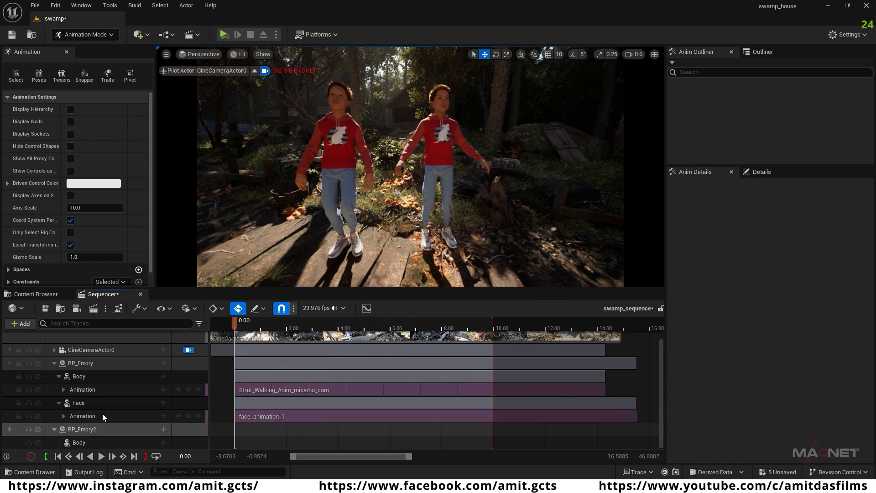
pyautogui.click(82, 429)
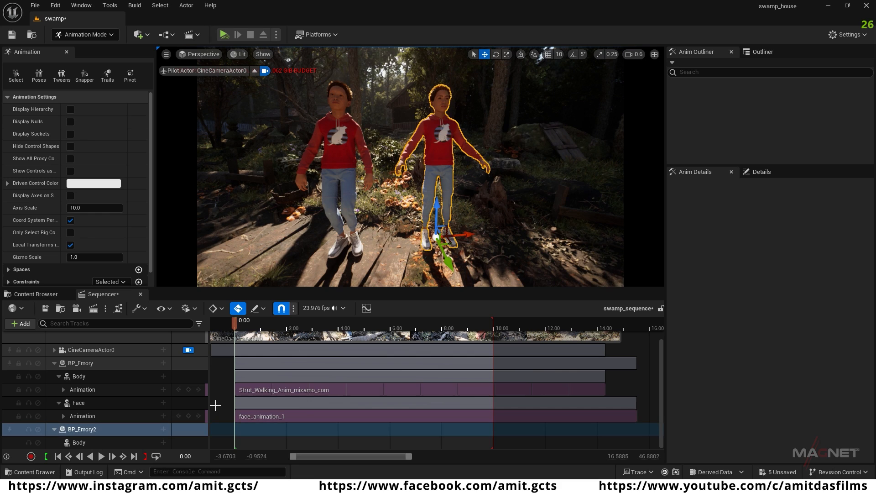
pyautogui.click(163, 444)
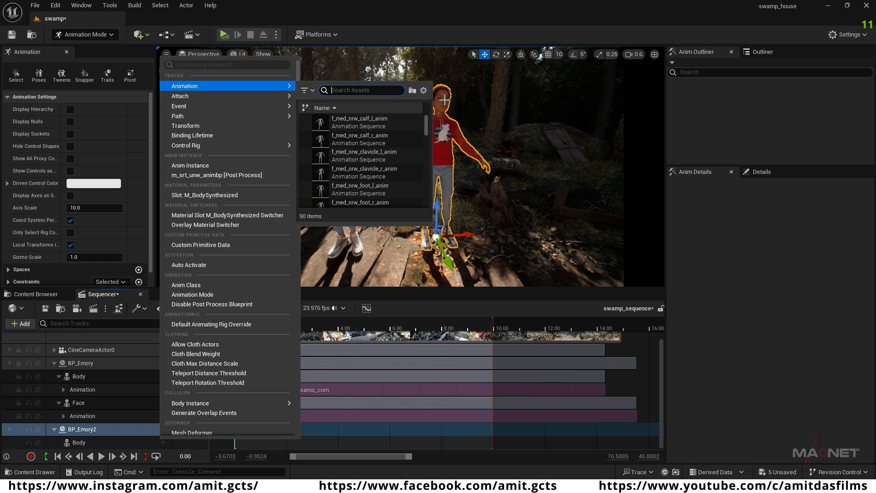
pyautogui.scroll(-2, 426, 122)
pyautogui.scroll(2, 425, 118)
pyautogui.moveTo(425, 118); pyautogui.dragTo(422, 98)
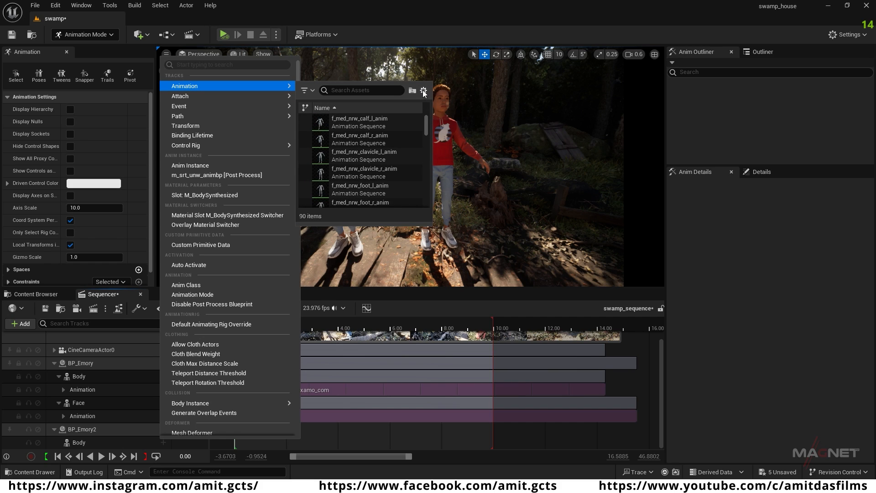
pyautogui.click(424, 91)
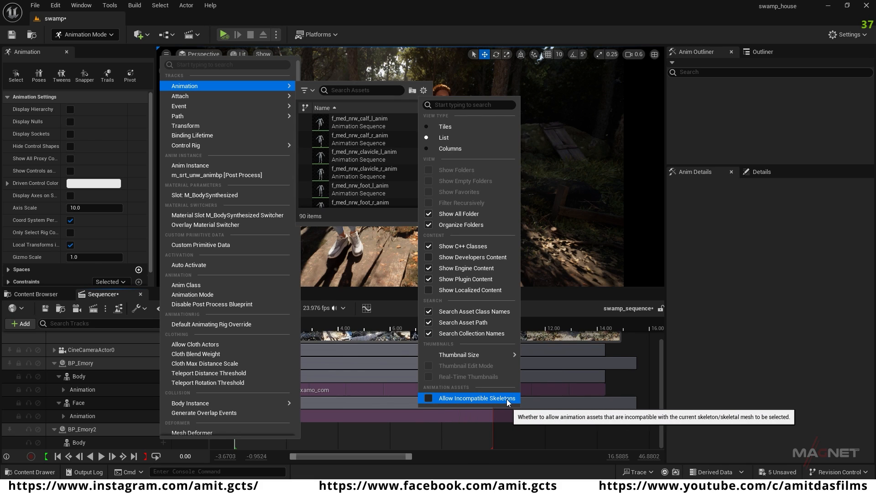
pyautogui.click(429, 398)
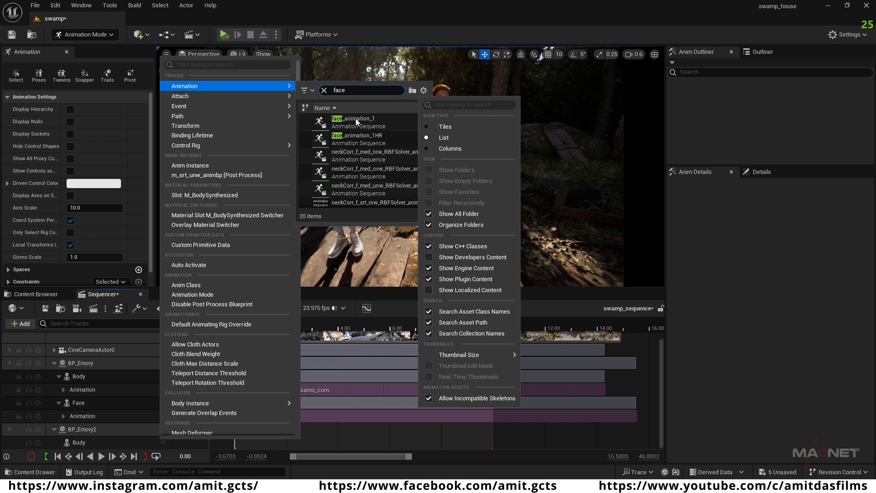
pyautogui.moveTo(364, 139)
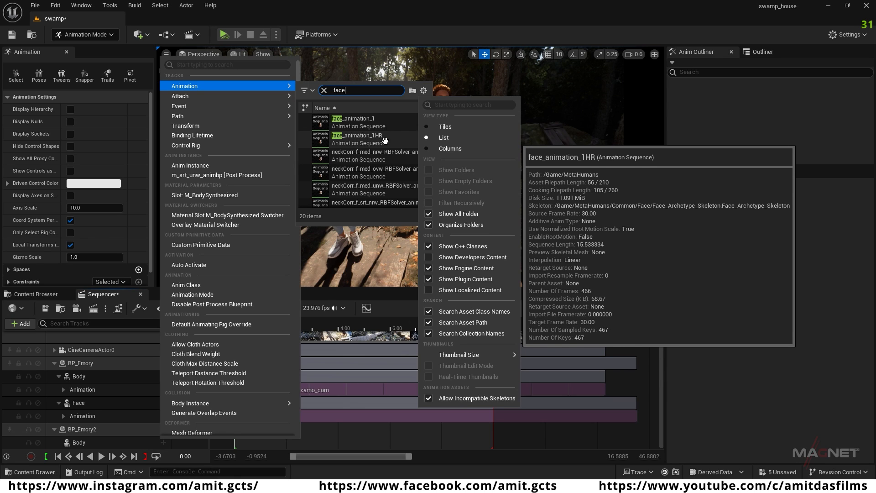
pyautogui.click(358, 141)
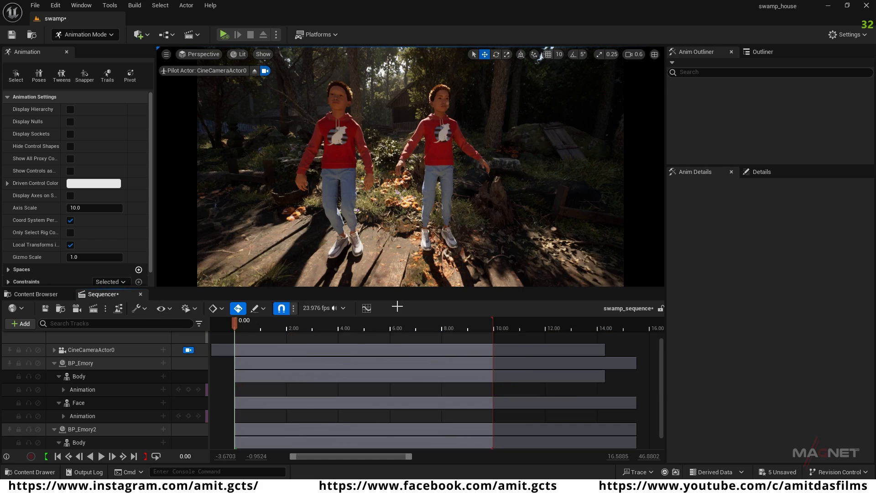
pyautogui.moveTo(236, 320); pyautogui.dragTo(263, 337)
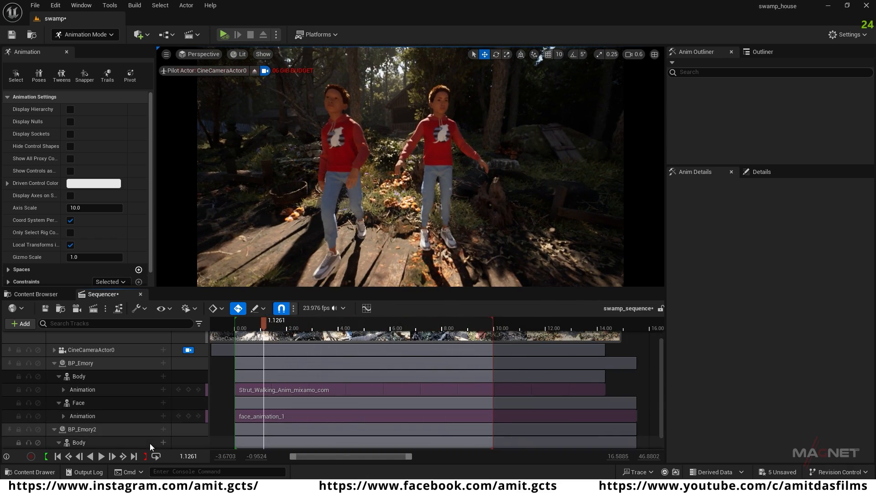
pyautogui.click(55, 456)
# Step: Bake BP_Emory2's Body animation to MetaHuman_ControlRig with the default baking options
pyautogui.scroll(-1, 38, 390)
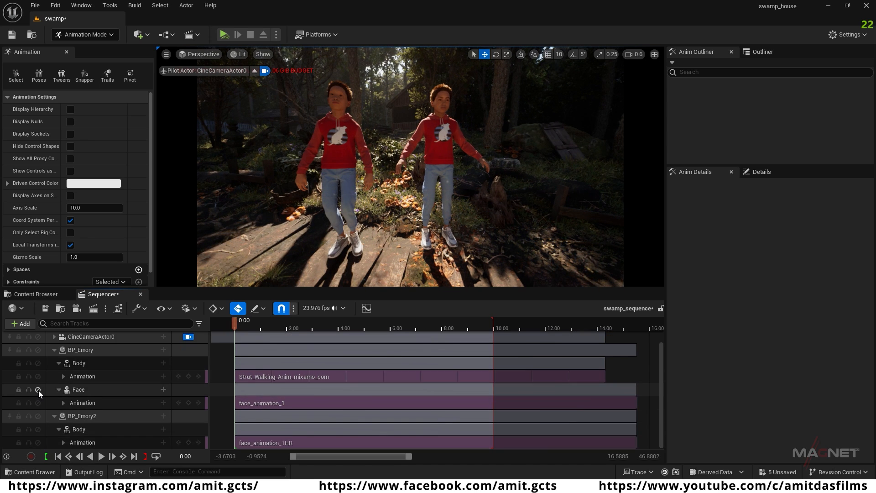
pyautogui.click(83, 430)
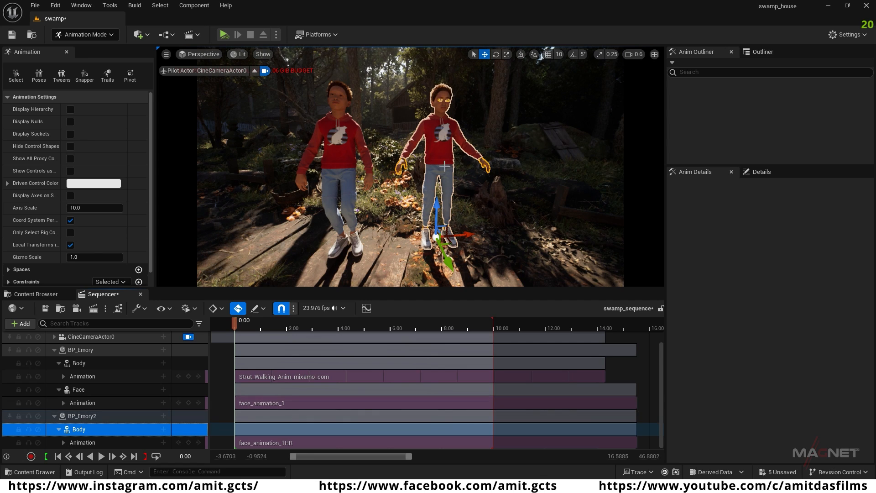
pyautogui.rightClick(85, 431)
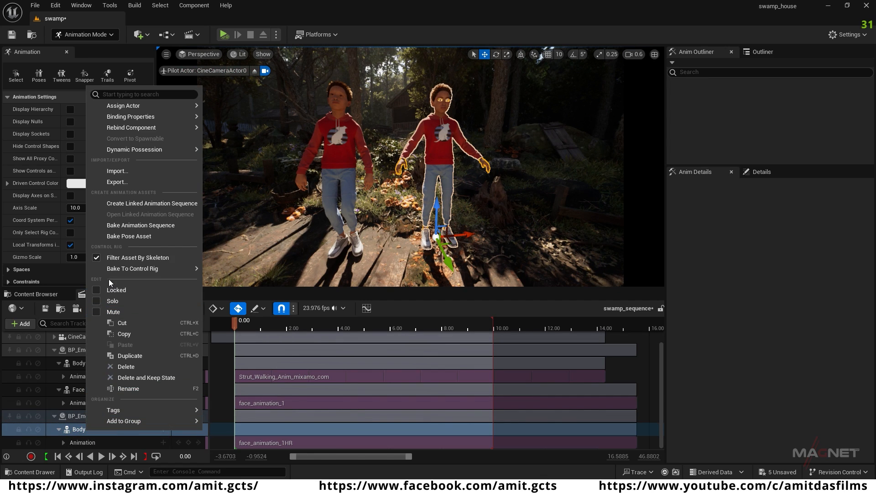
pyautogui.moveTo(112, 270)
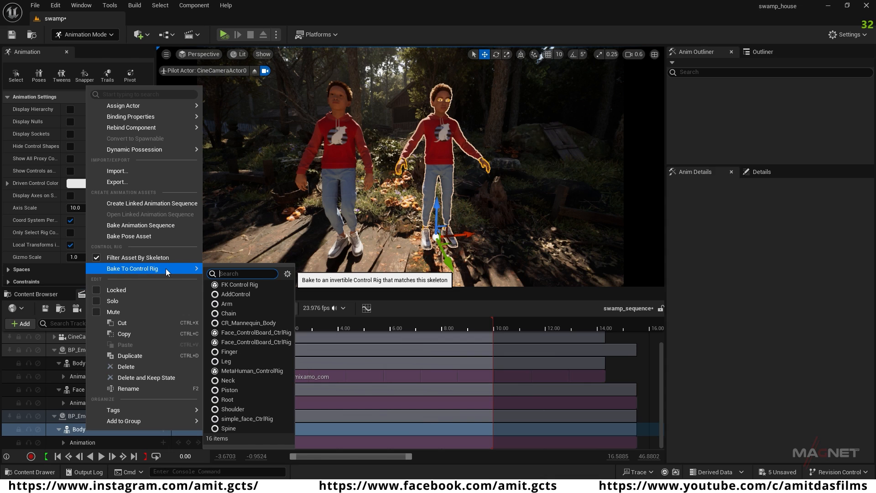
pyautogui.click(258, 370)
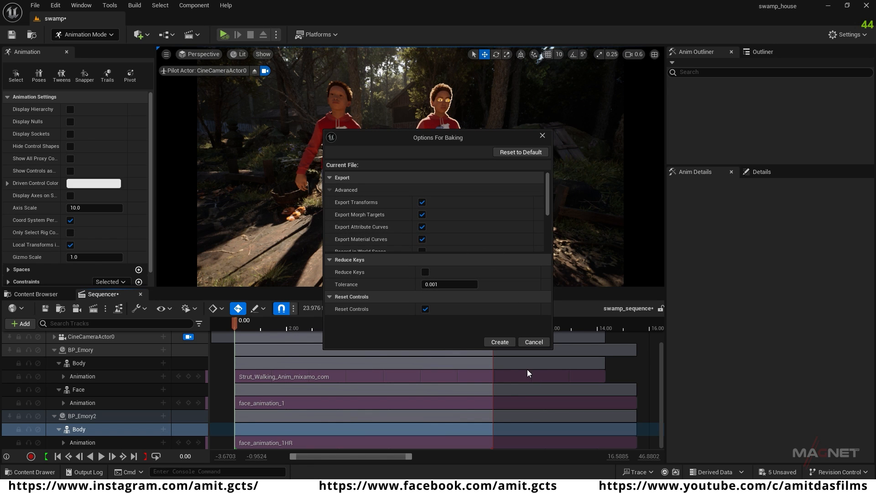
pyautogui.click(500, 342)
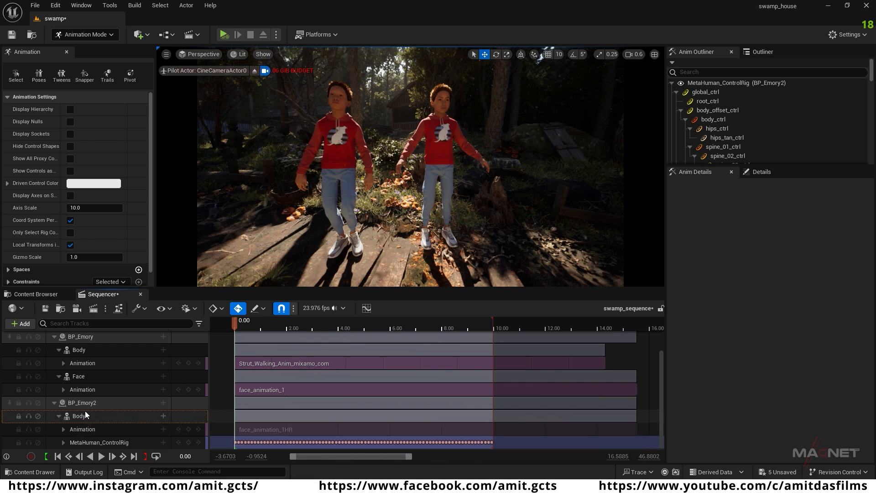
# Step: Bake BP_Emory's Body animation to MetaHuman_ControlRig with the default baking options
pyautogui.scroll(1, 84, 412)
pyautogui.click(79, 363)
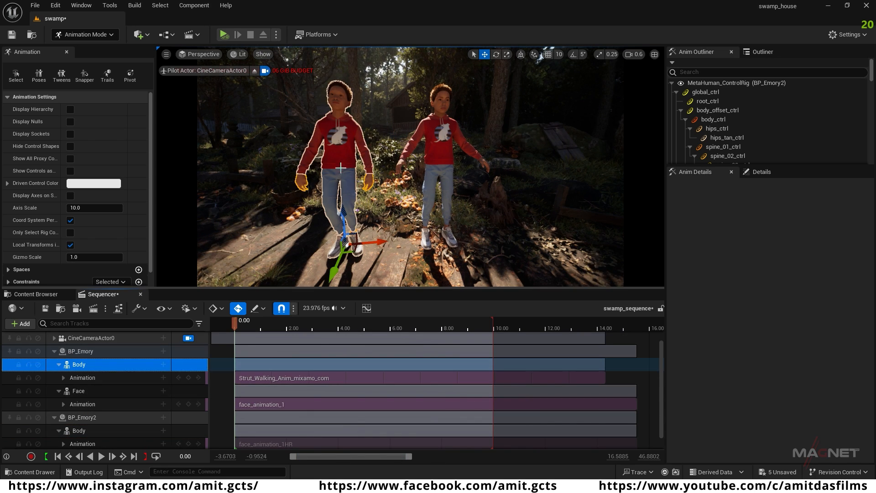
pyautogui.rightClick(101, 363)
pyautogui.moveTo(126, 205)
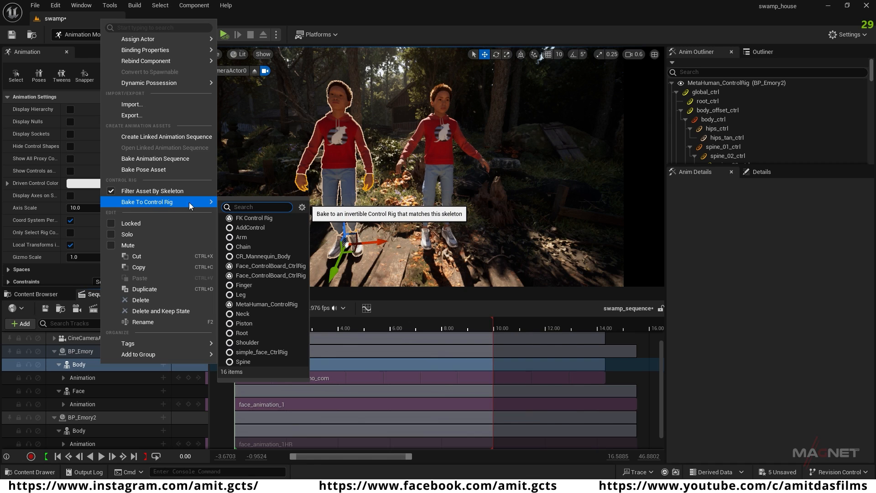
pyautogui.click(281, 304)
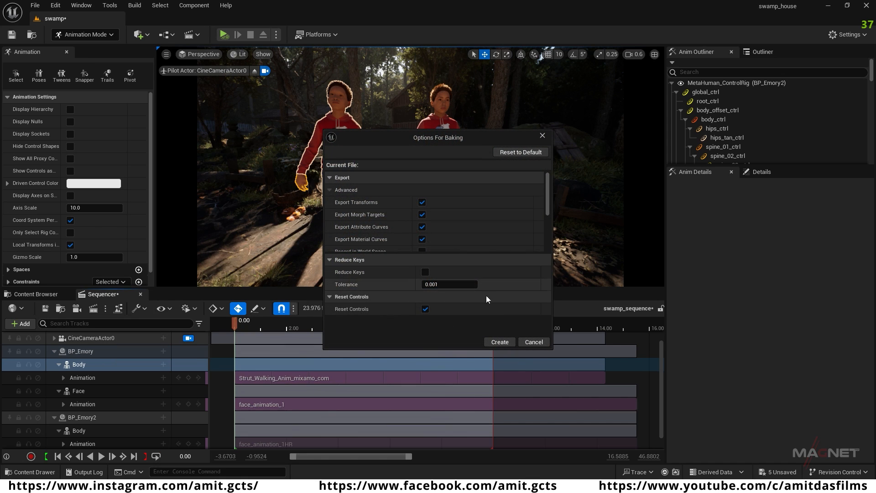
pyautogui.click(499, 342)
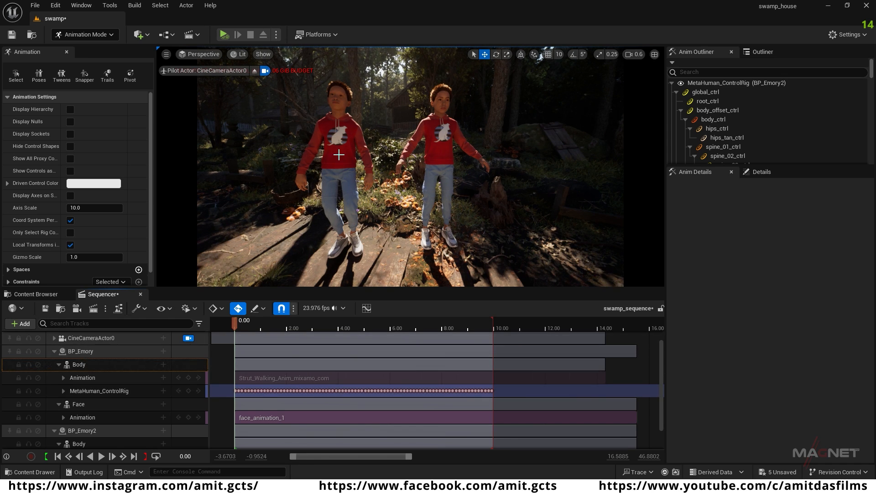
# Step: Select each Emory character in turn to compare their baked control rig tracks, ending with BP_Emory2 selected
pyautogui.click(343, 141)
pyautogui.scroll(-2, 109, 401)
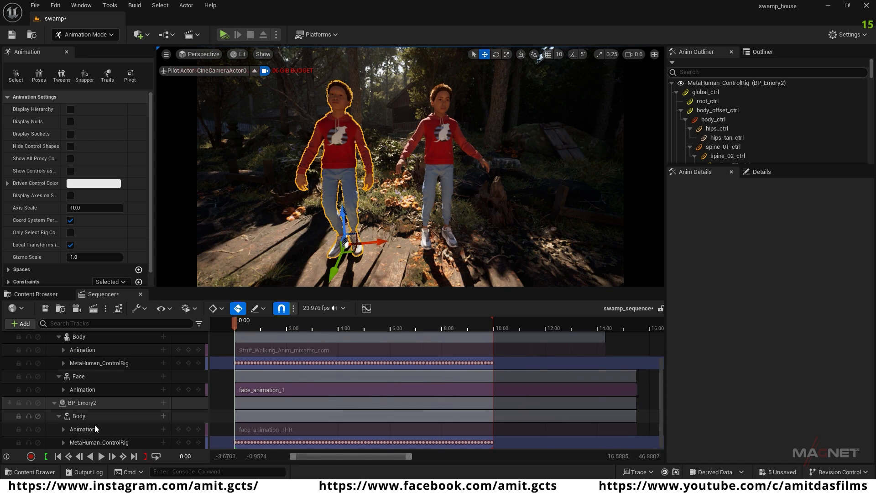
pyautogui.click(94, 401)
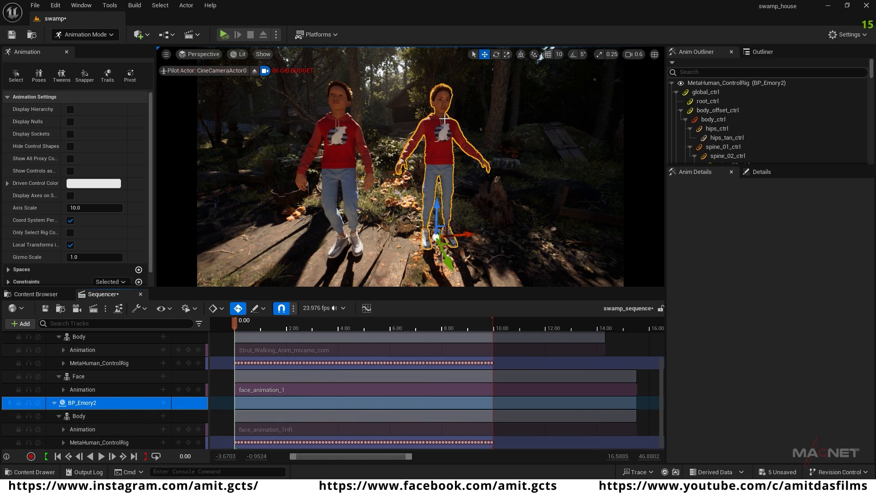
pyautogui.scroll(2, 114, 399)
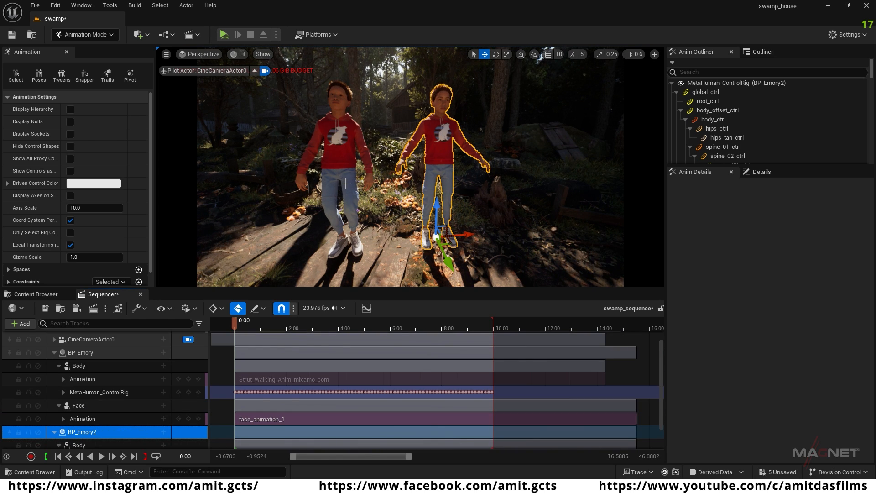
pyautogui.scroll(-2, 93, 416)
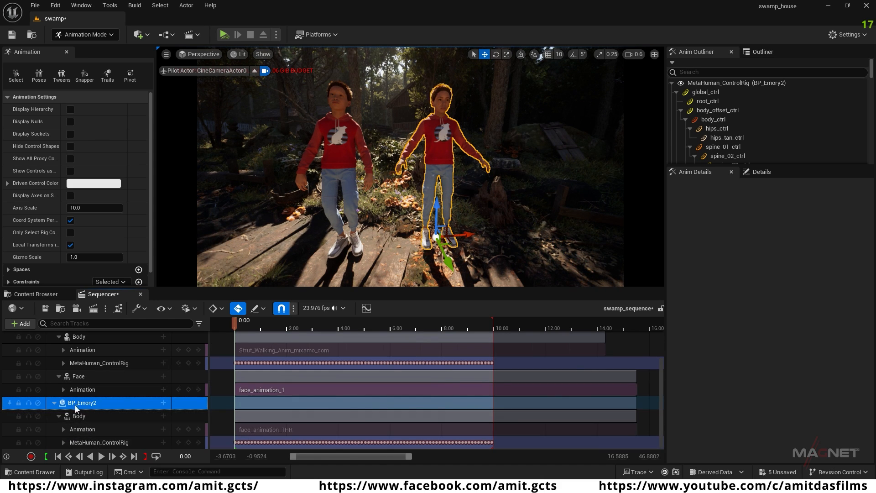
# Step: Expand BP_Emory2's MetaHuman_ControlRig track and select neck_01_ctrl, neck_02_ctrl and head_ctrl together
pyautogui.click(63, 442)
pyautogui.scroll(-3, 58, 412)
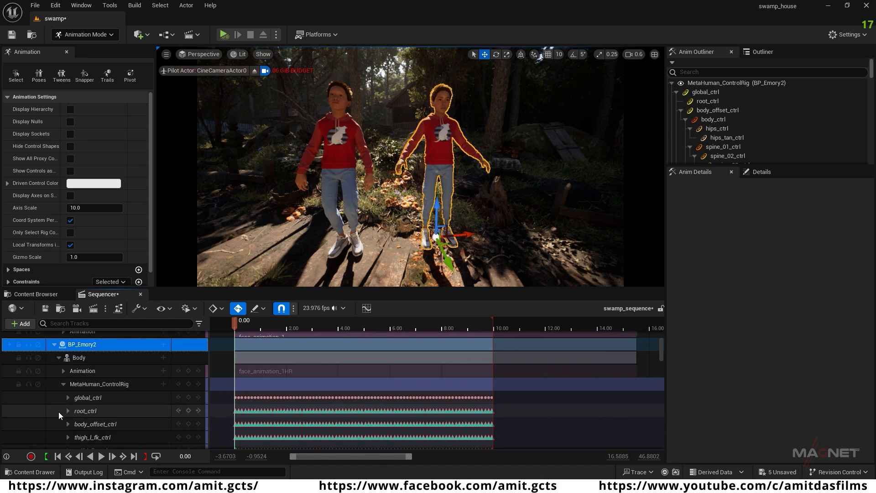
pyautogui.scroll(-8, 53, 396)
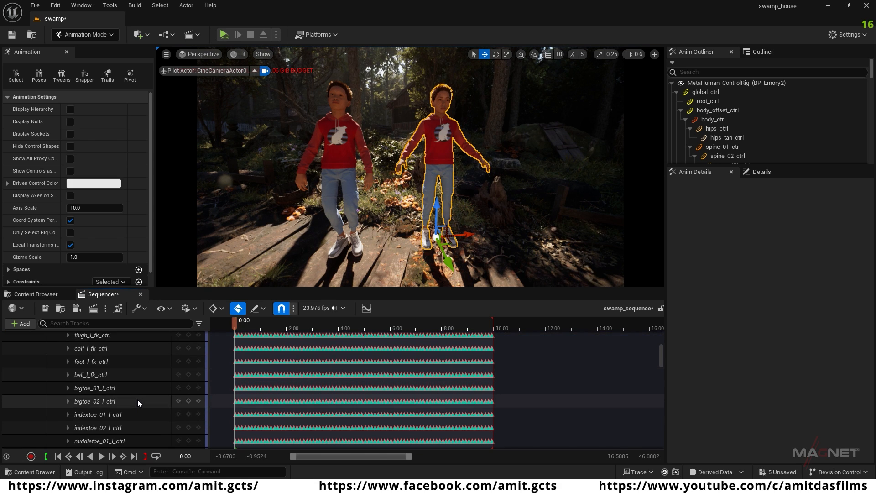
pyautogui.scroll(-5, 138, 399)
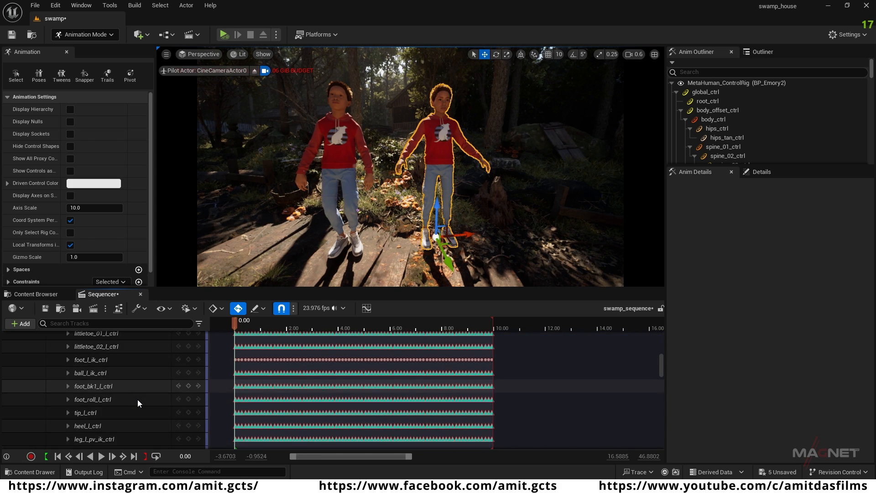
pyautogui.scroll(-8, 138, 399)
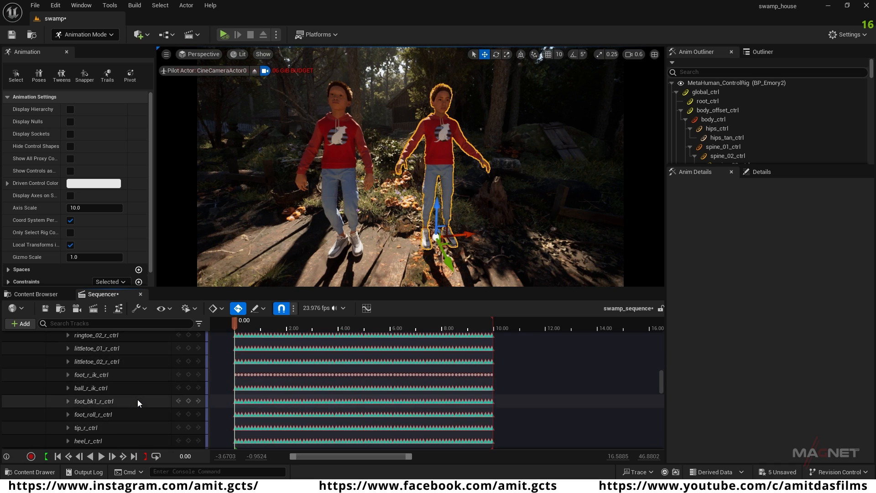
pyautogui.scroll(-8, 138, 399)
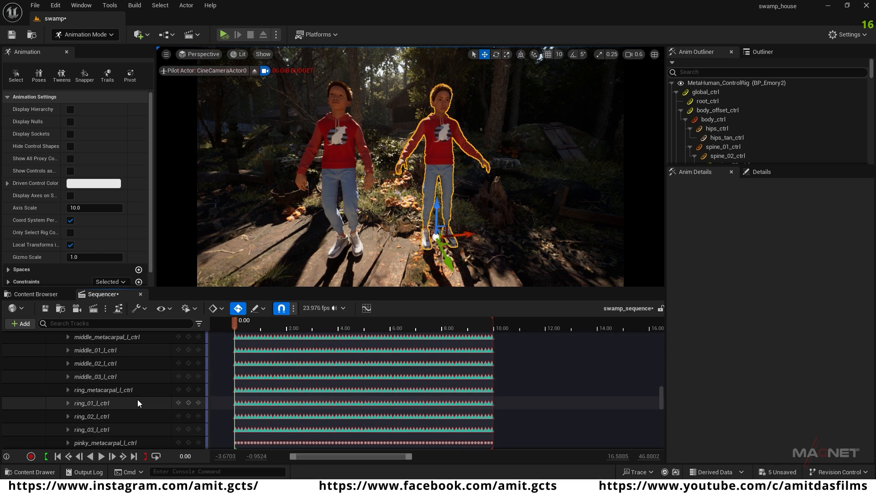
pyautogui.scroll(-8, 138, 399)
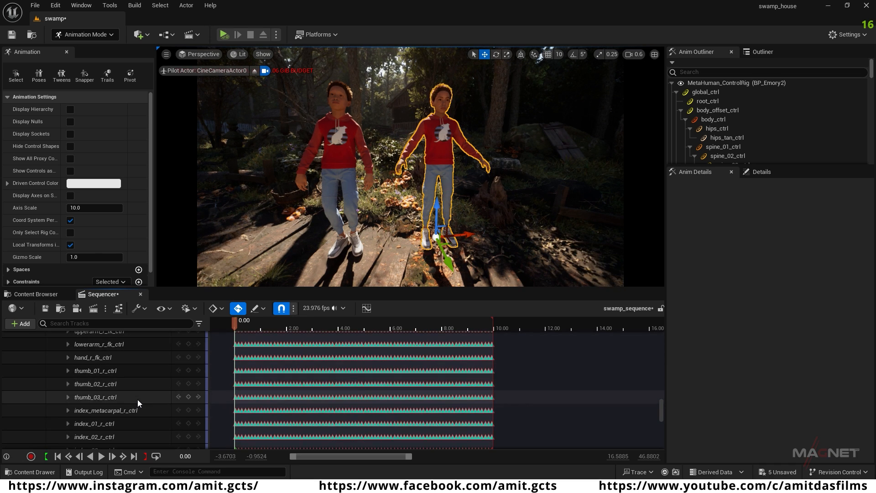
pyautogui.scroll(-8, 138, 405)
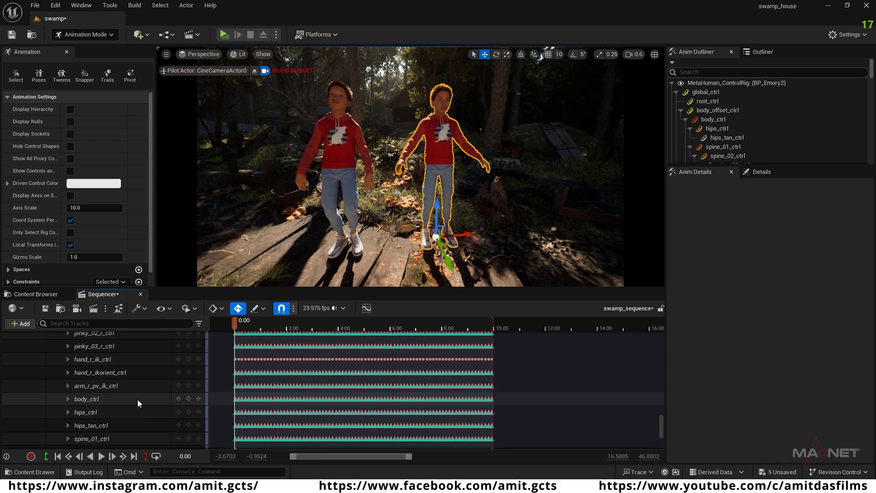
pyautogui.scroll(-4, 138, 398)
pyautogui.scroll(-1, 138, 399)
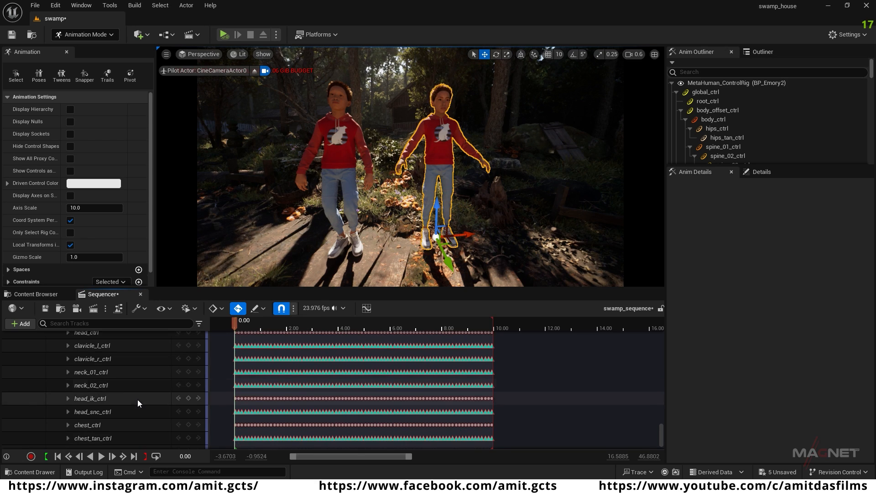
pyautogui.click(119, 372)
pyautogui.click(111, 387)
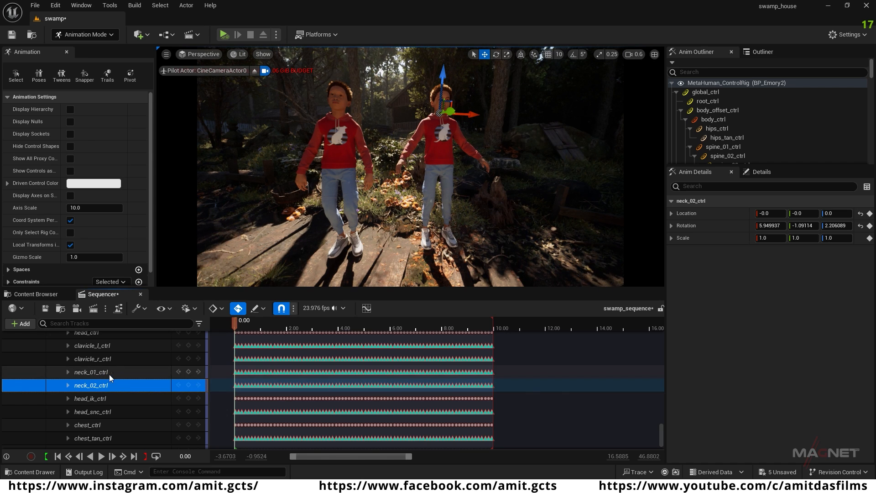
pyautogui.keyDown('ctrl'); pyautogui.click(116, 371); pyautogui.keyUp('ctrl')
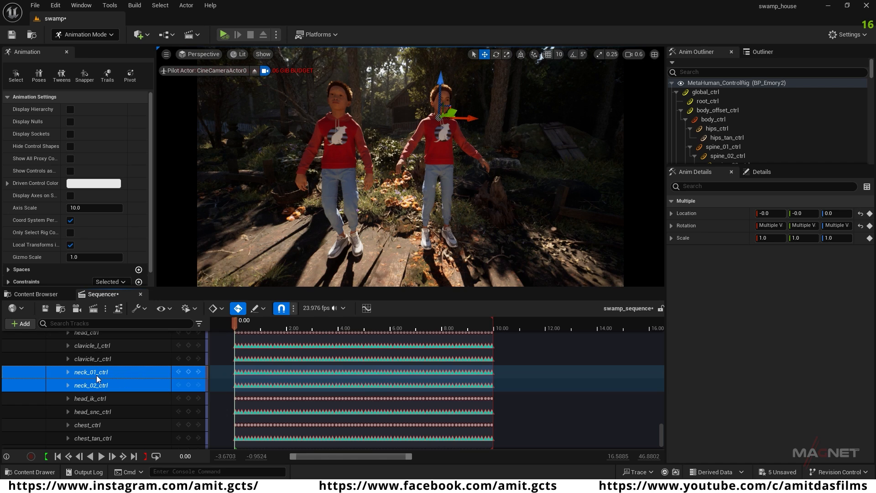
pyautogui.scroll(1, 97, 378)
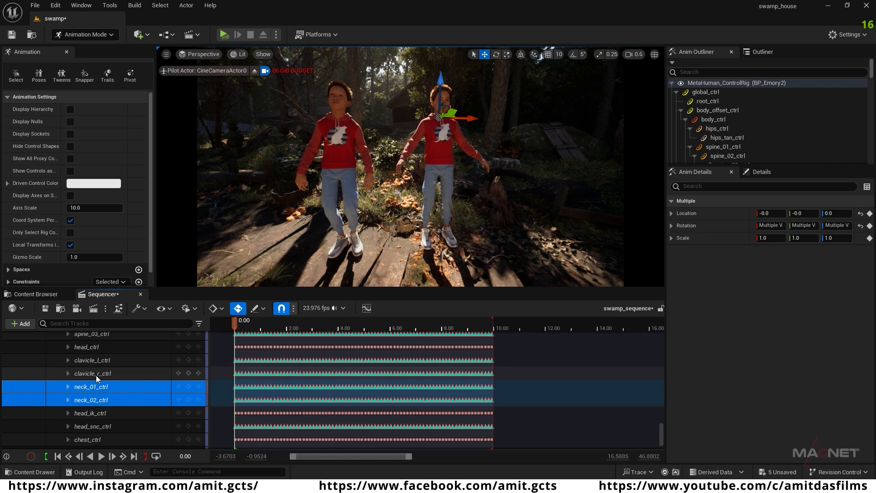
pyautogui.keyDown('ctrl'); pyautogui.click(112, 347); pyautogui.keyUp('ctrl')
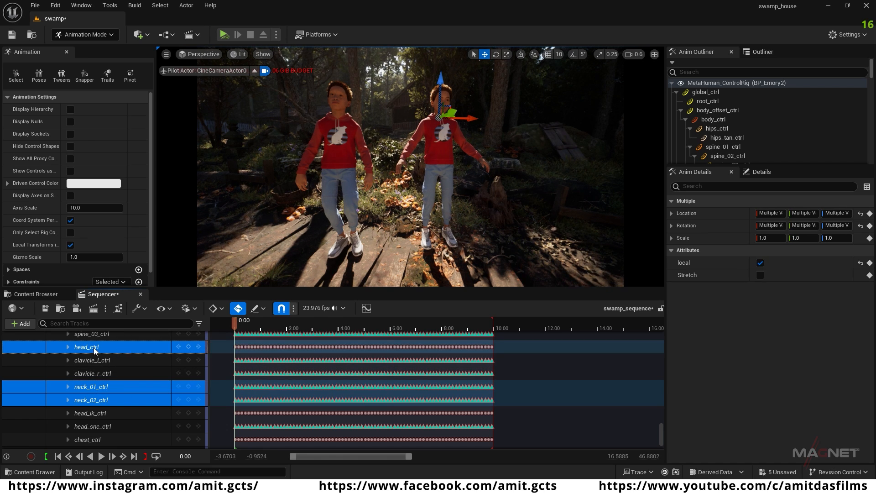
# Step: Expand BP_Emory2's head_ctrl and select all keys of its Rotation Roll, Pitch and Yaw channels
pyautogui.scroll(1, 130, 378)
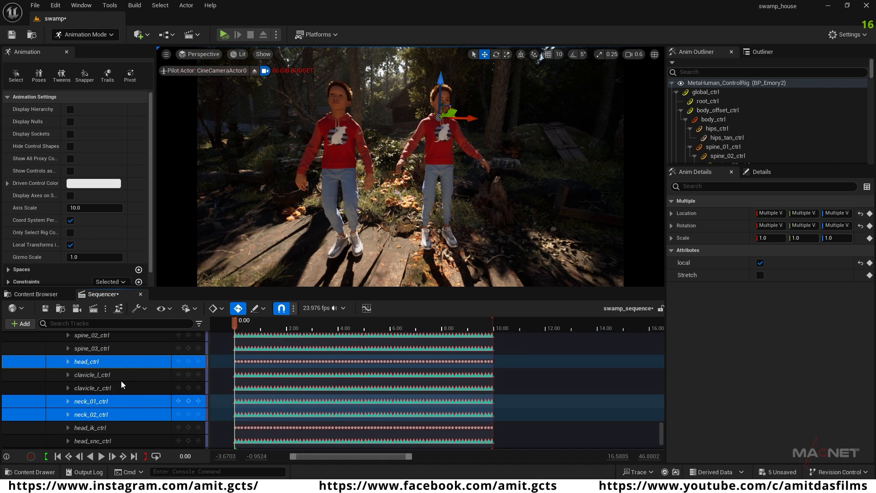
pyautogui.click(67, 362)
pyautogui.scroll(-1, 91, 402)
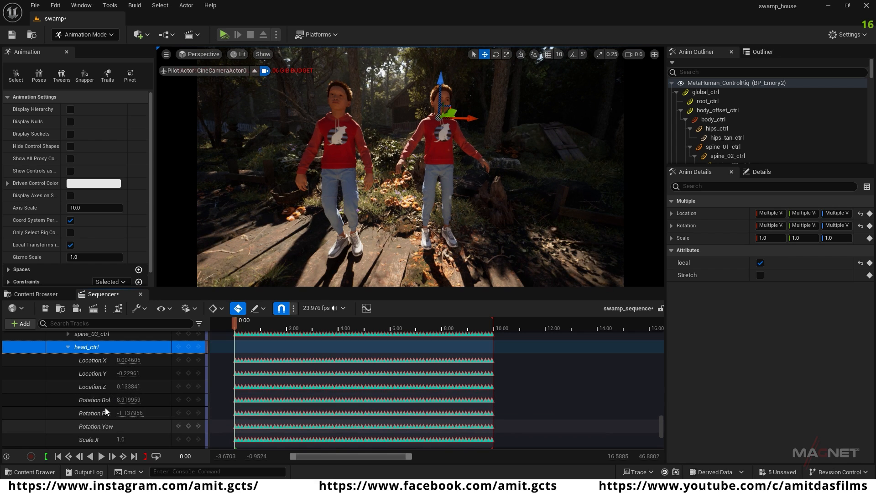
pyautogui.moveTo(229, 397); pyautogui.dragTo(524, 431)
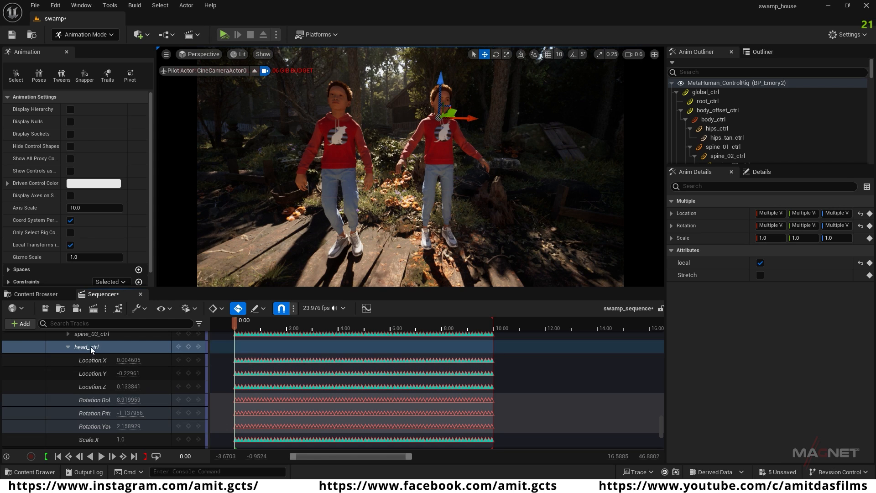
# Step: Expand BP_Emory2's neck_01_ctrl and add all keys of its Rotation Roll, Pitch and Yaw channels to the key selection
pyautogui.scroll(-5, 157, 397)
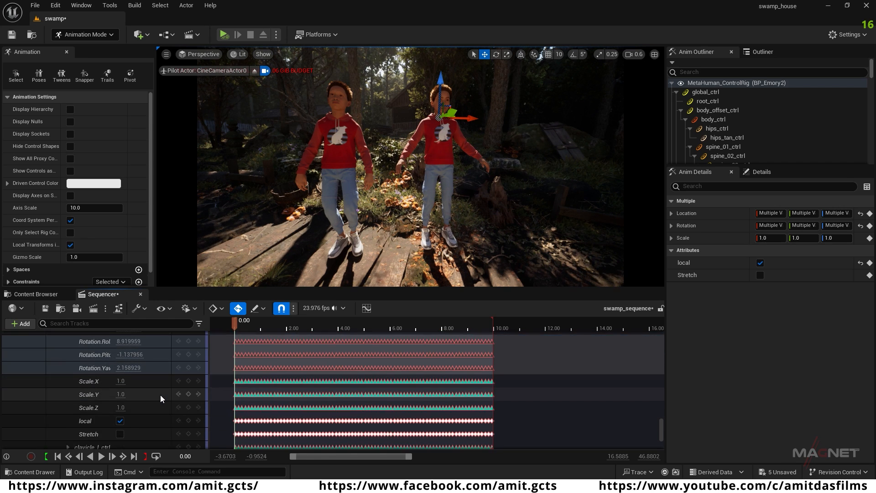
pyautogui.scroll(-2, 160, 395)
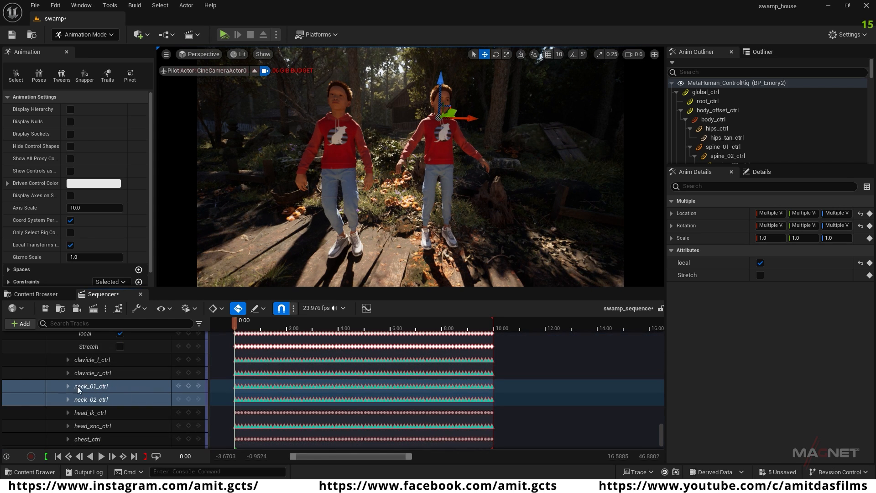
pyautogui.click(68, 385)
pyautogui.scroll(-3, 83, 414)
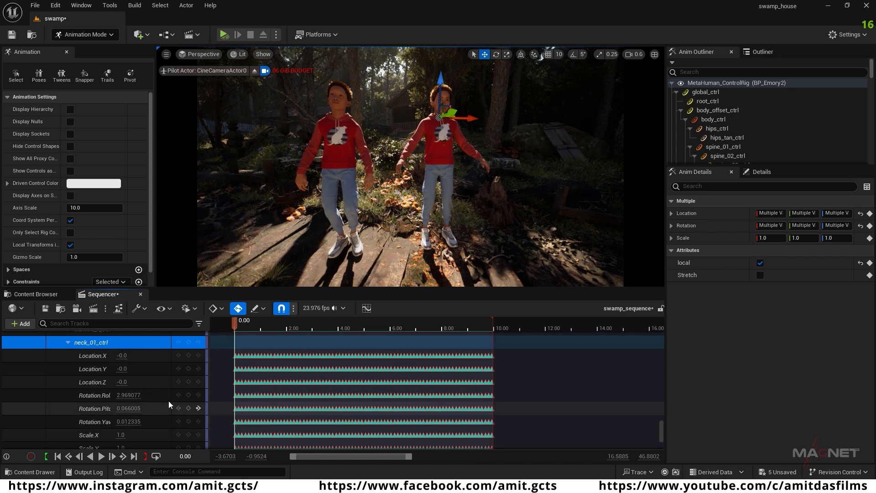
pyautogui.scroll(4, 292, 401)
pyautogui.scroll(3, 300, 387)
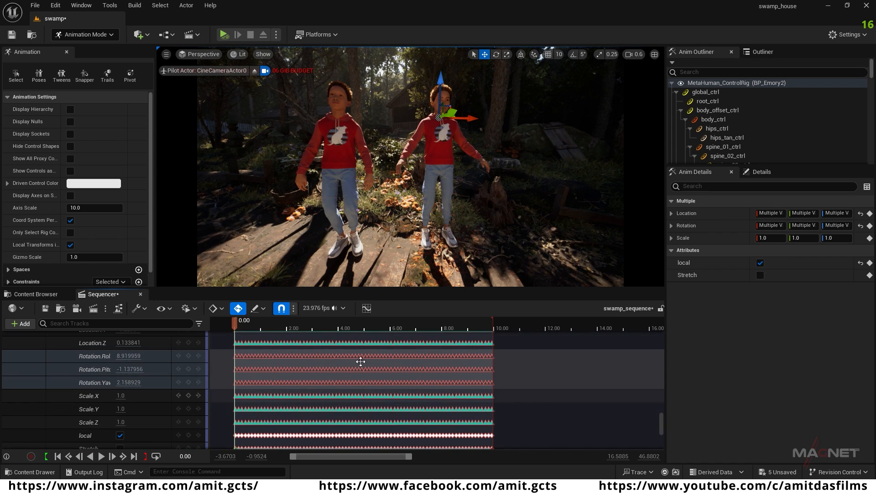
pyautogui.scroll(-6, 292, 379)
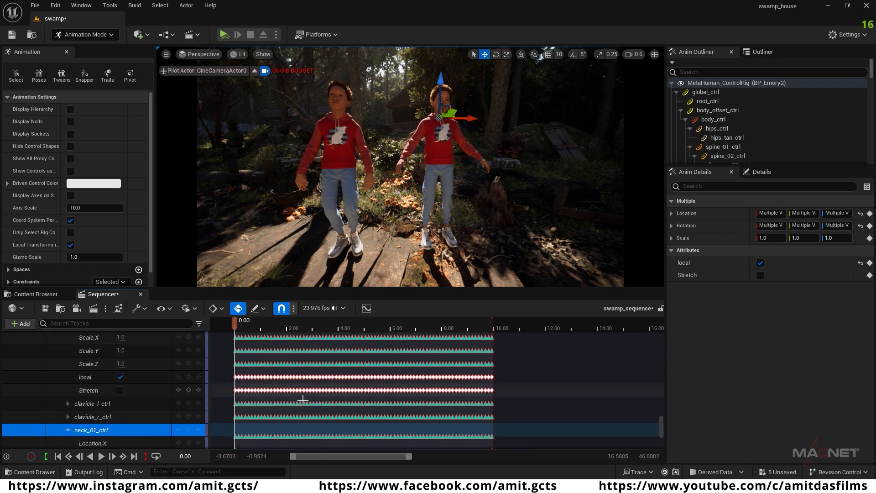
pyautogui.scroll(5, 297, 404)
pyautogui.scroll(-5, 301, 360)
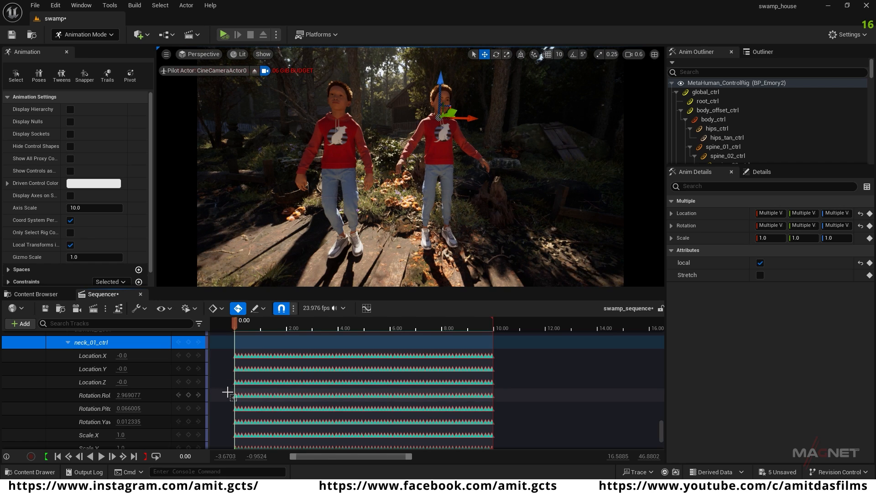
pyautogui.moveTo(227, 391); pyautogui.dragTo(518, 428)
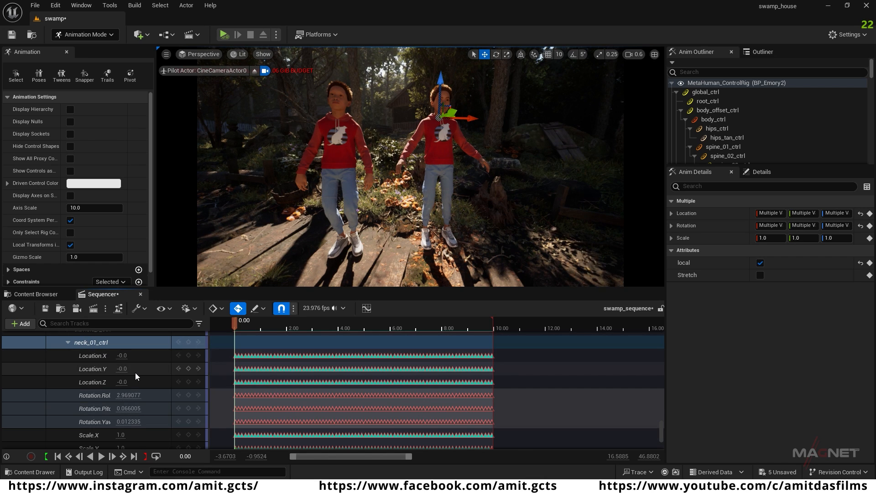
# Step: Expand BP_Emory2's neck_02_ctrl and add its Rotation Roll, Pitch and Yaw keys to the selected head and neck_01_ctrl keys
pyautogui.scroll(-5, 135, 372)
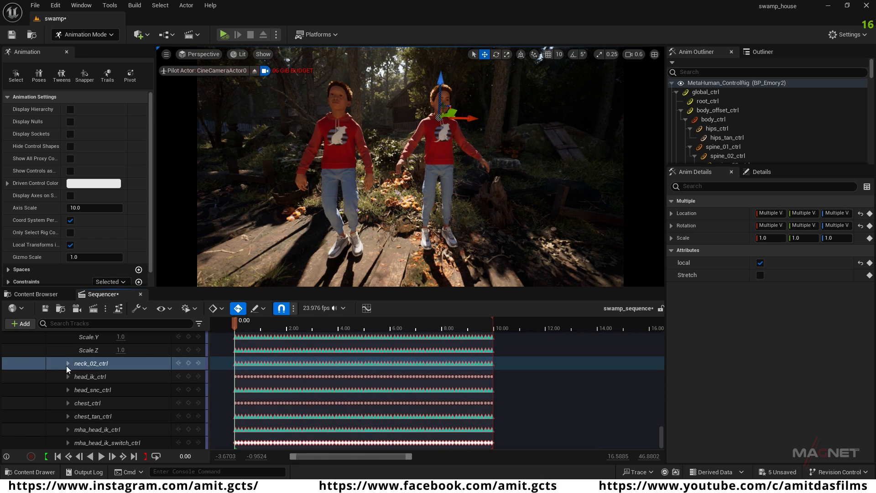
pyautogui.click(67, 363)
pyautogui.scroll(-1, 145, 401)
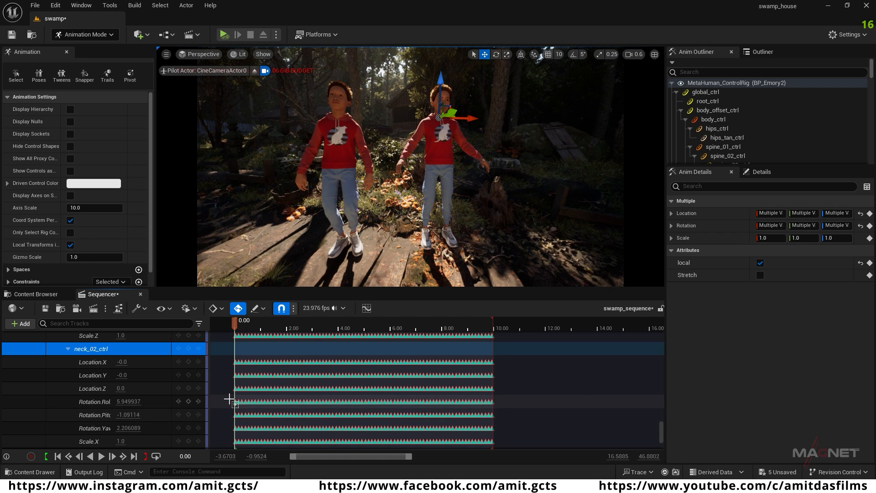
pyautogui.moveTo(230, 400); pyautogui.dragTo(498, 431)
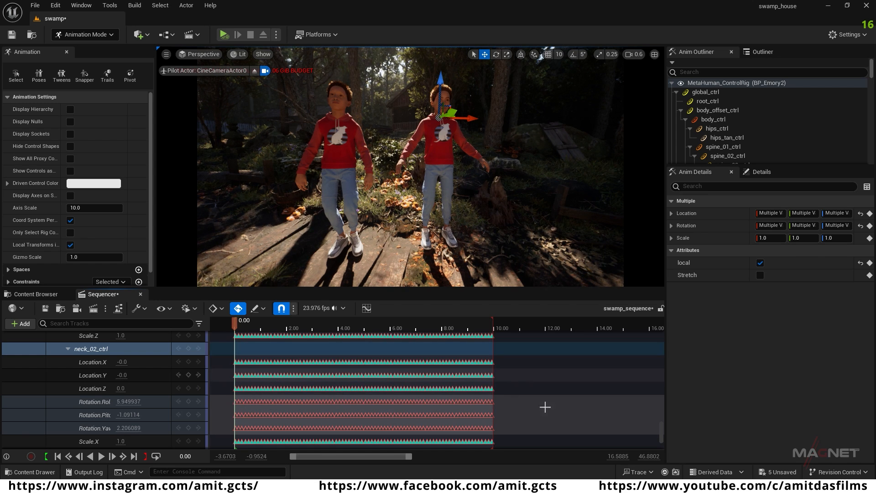
# Step: Add an Additive section to BP_Emory's Body MetaHuman_ControlRig and paste the copied head and neck rotation keys into it
pyautogui.moveTo(660, 431); pyautogui.dragTo(662, 348)
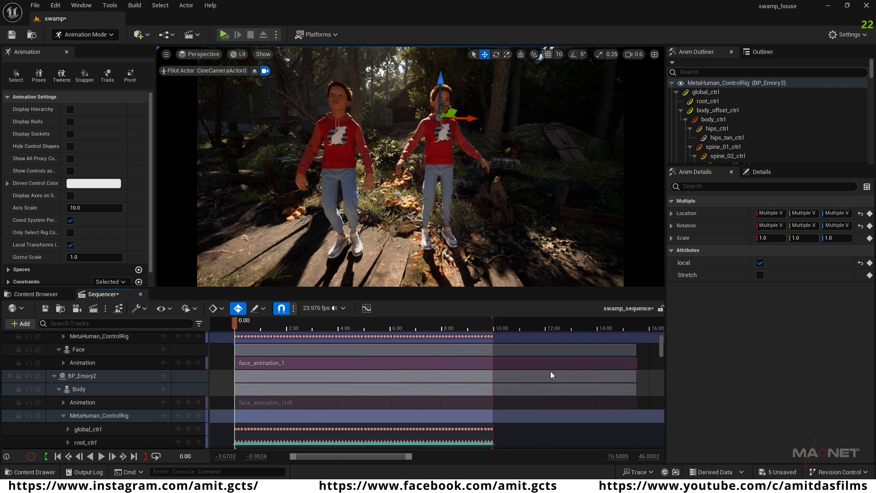
pyautogui.scroll(4, 85, 391)
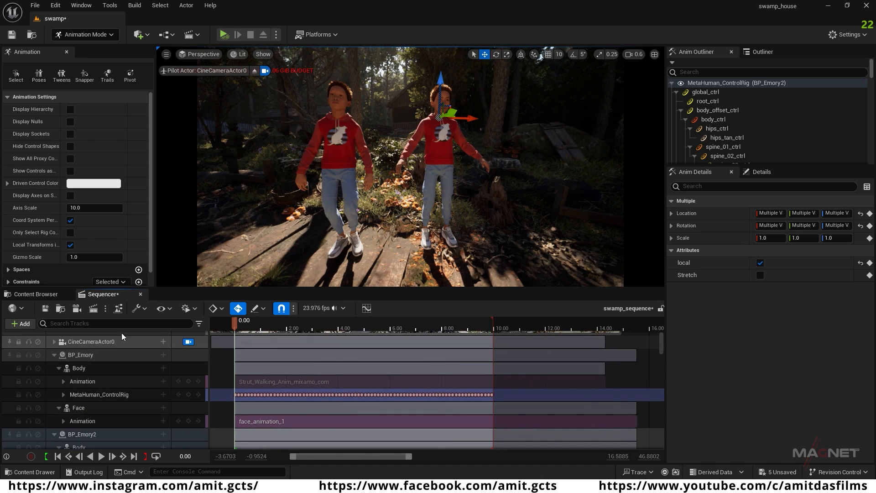
pyautogui.click(336, 129)
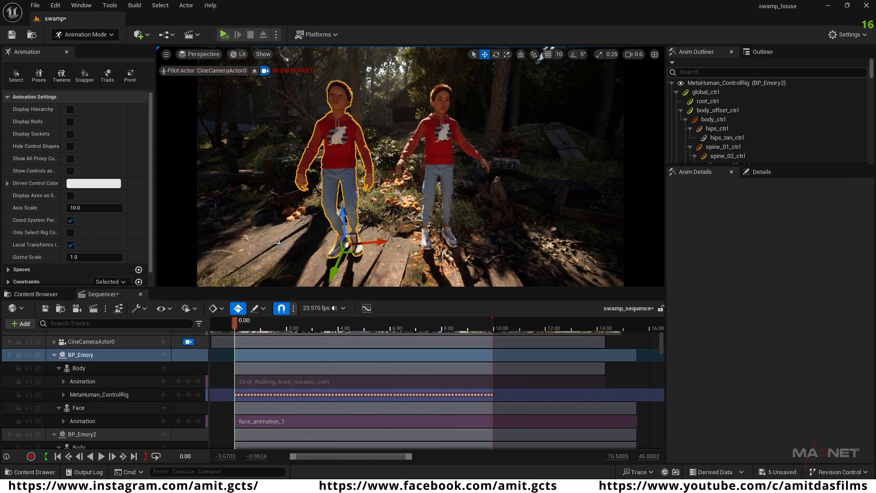
pyautogui.click(78, 368)
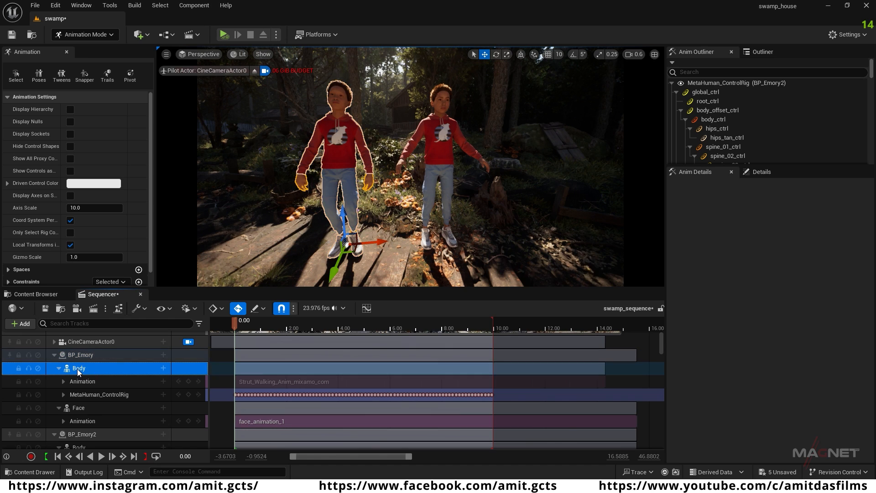
pyautogui.click(122, 395)
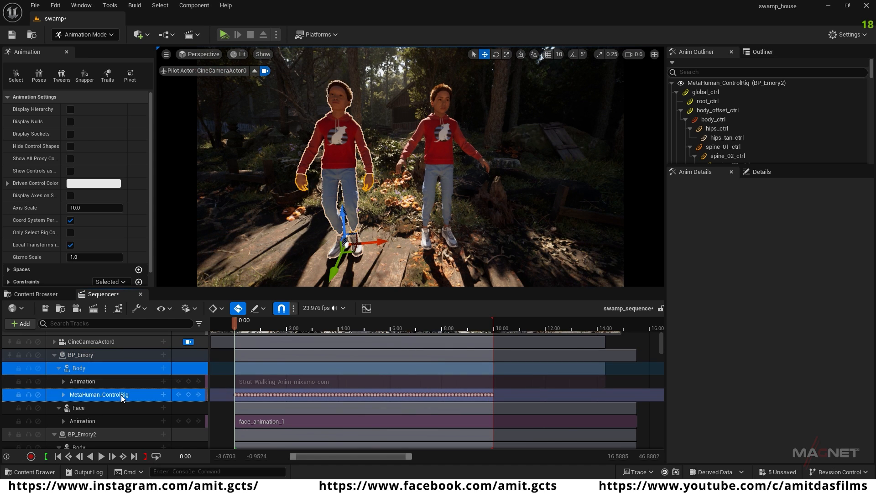
pyautogui.click(164, 395)
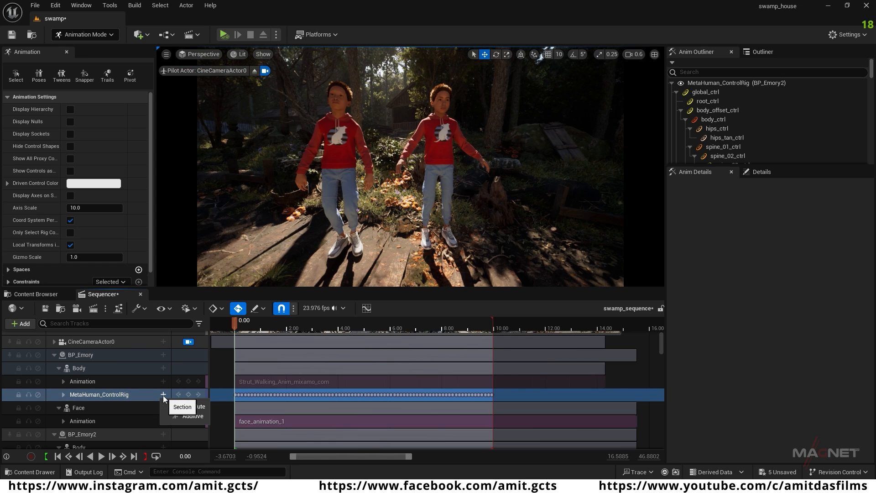
pyautogui.click(196, 416)
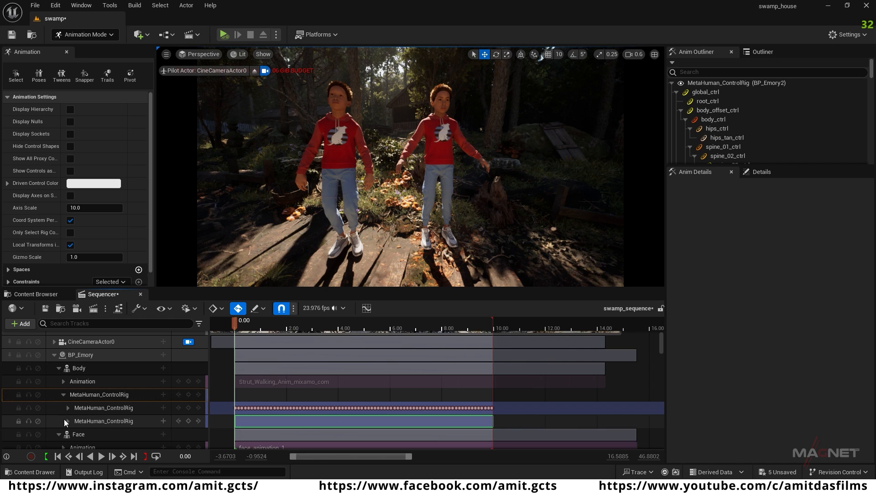
pyautogui.click(117, 421)
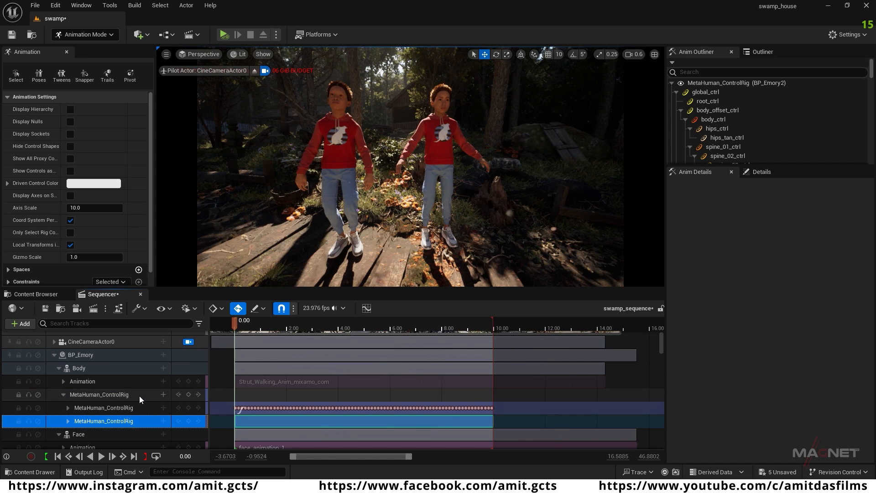
pyautogui.hotkey('ctrl', 'v')
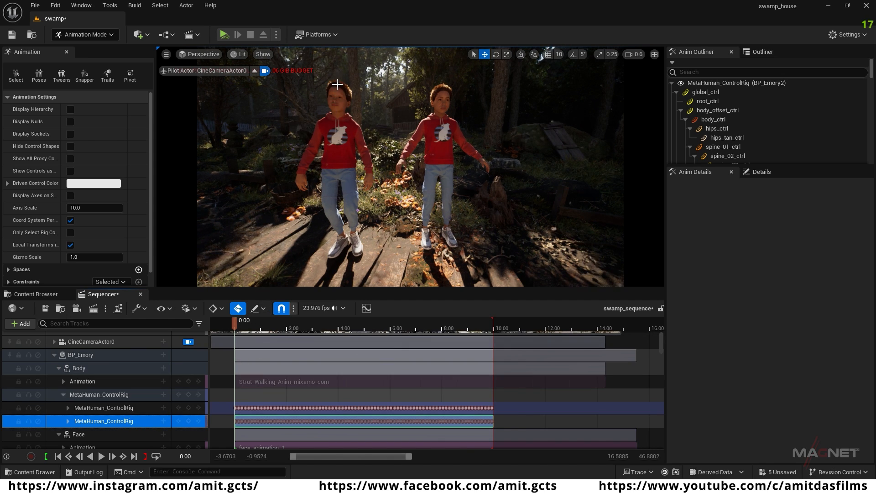
# Step: Play and scrub the sequence to check BP_Emory's head and neck motion combined with the walk
pyautogui.moveTo(234, 322); pyautogui.dragTo(300, 330)
pyautogui.press('space')
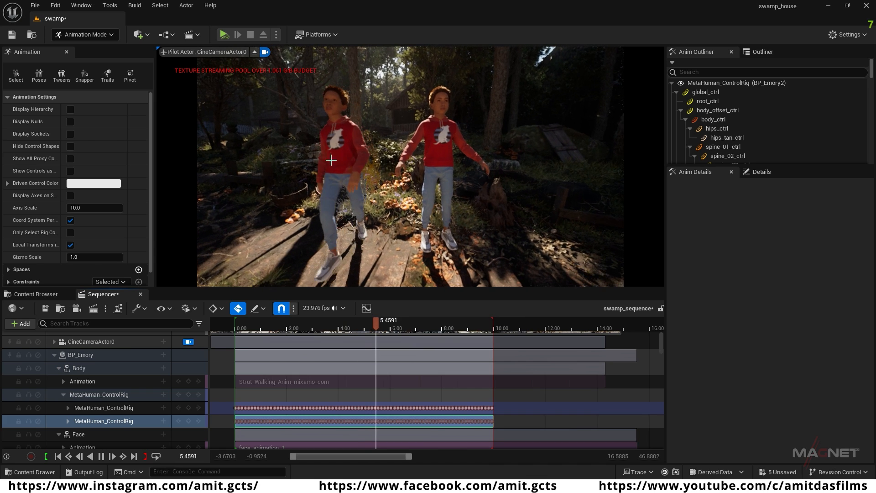
pyautogui.press('space')
pyautogui.moveTo(394, 324); pyautogui.dragTo(360, 324)
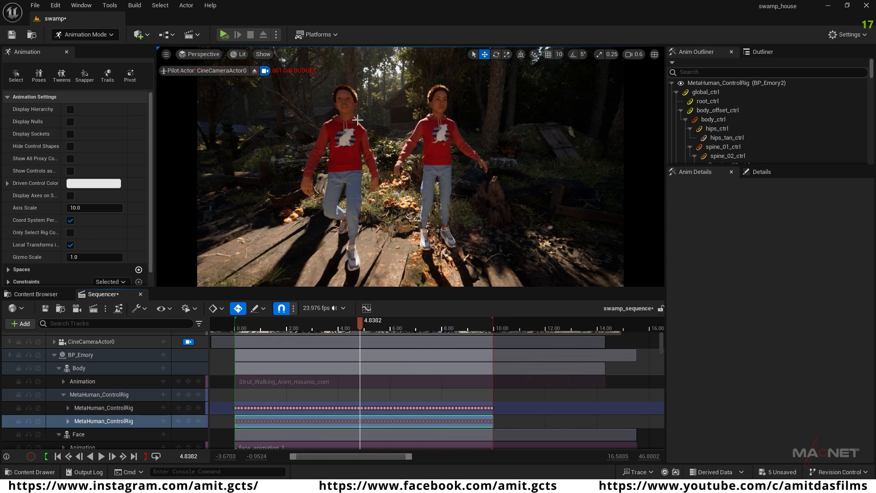
# Step: Collapse BP_Emory's track, delete BP_Emory2, and play back the sequence with the remaining character
pyautogui.click(55, 354)
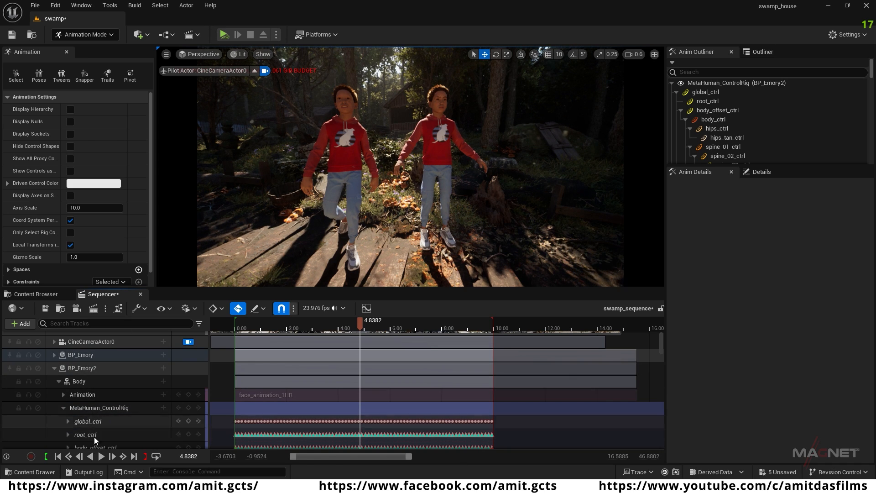
pyautogui.click(83, 369)
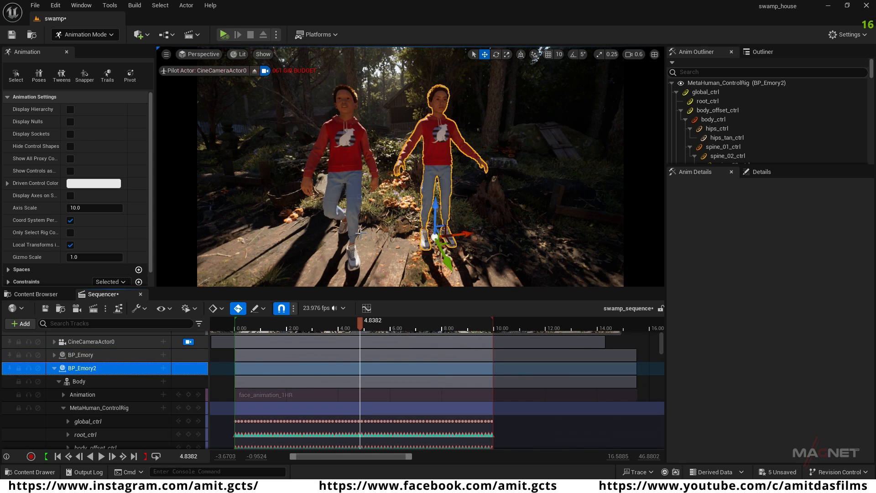
pyautogui.press('Delete')
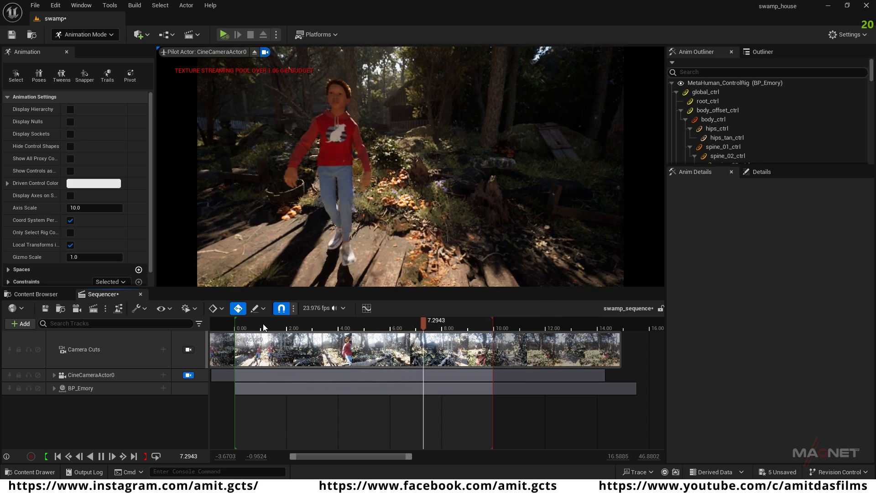
pyautogui.click(341, 324)
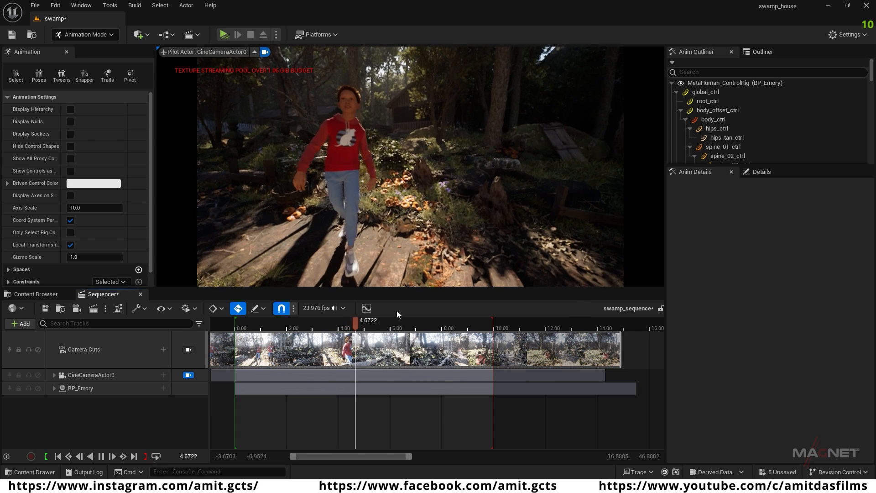
pyautogui.press('space')
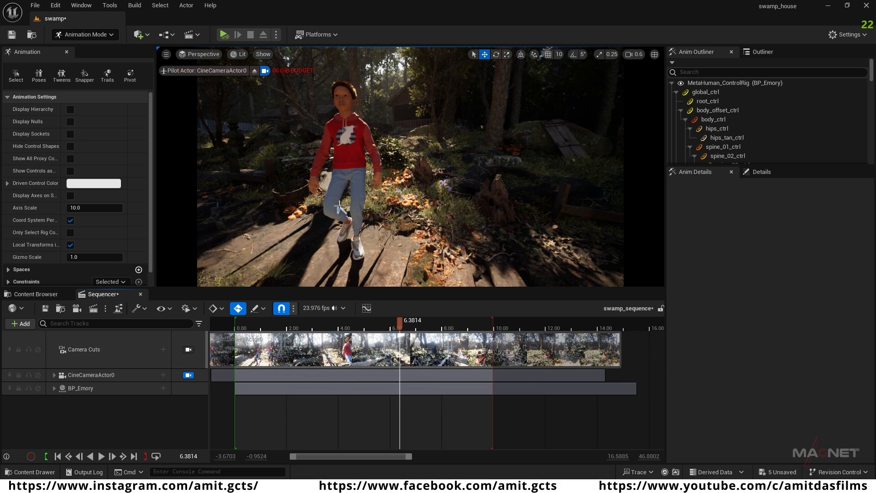
# Step: Select BP_Emory in the sequence and switch the editor from Animation Mode to Selection Mode
pyautogui.click(89, 388)
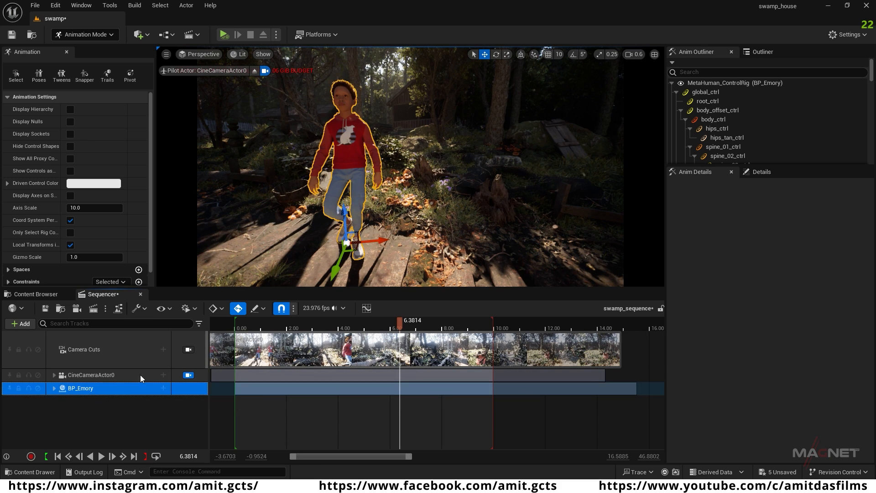
pyautogui.click(111, 36)
pyautogui.click(92, 50)
# Step: Return the playhead to the sequence start and move BP_Emory off the wooden boards onto the open dirt ground
pyautogui.moveTo(356, 205); pyautogui.dragTo(382, 236, button='right')
pyautogui.press('s')
pyautogui.press('s')
pyautogui.press('w')
pyautogui.press('s')
pyautogui.press('w')
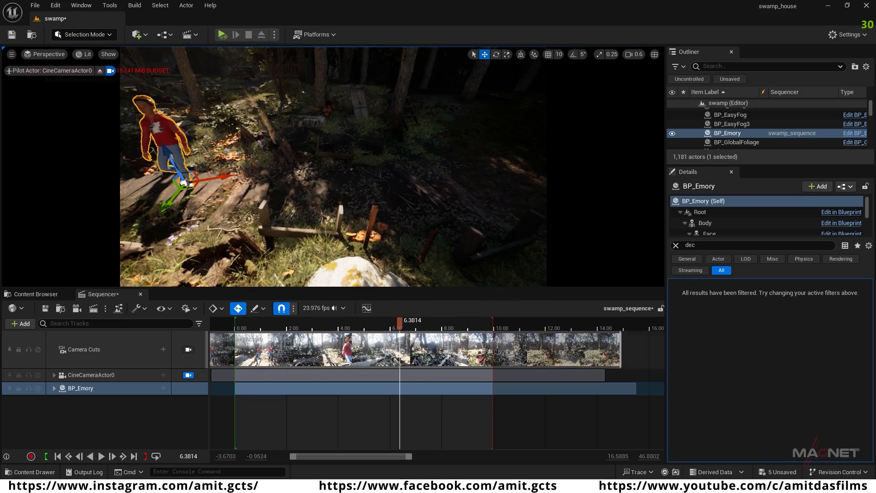
pyautogui.click(57, 456)
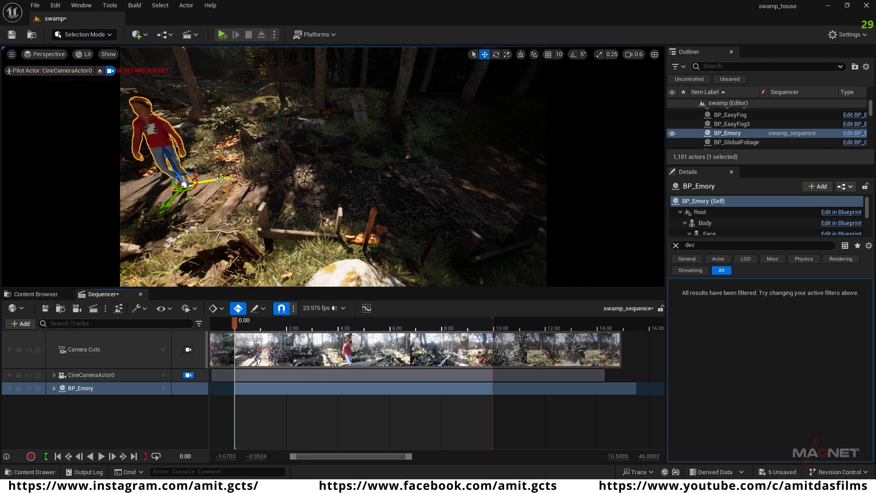
pyautogui.moveTo(221, 179); pyautogui.dragTo(269, 176)
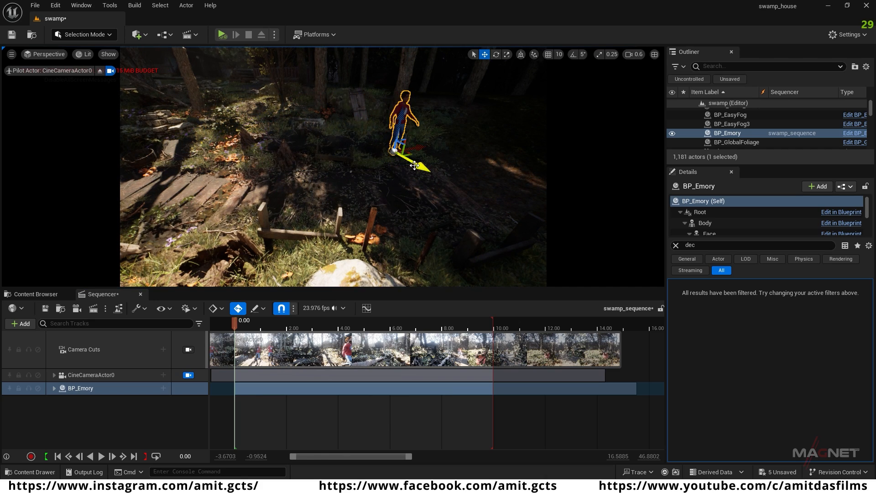
pyautogui.moveTo(434, 183); pyautogui.dragTo(512, 234)
# Step: Move and rotate BP_Emory on the dirt ground so the character faces up the path toward the wooden houses
pyautogui.moveTo(431, 213); pyautogui.dragTo(408, 221, button='right')
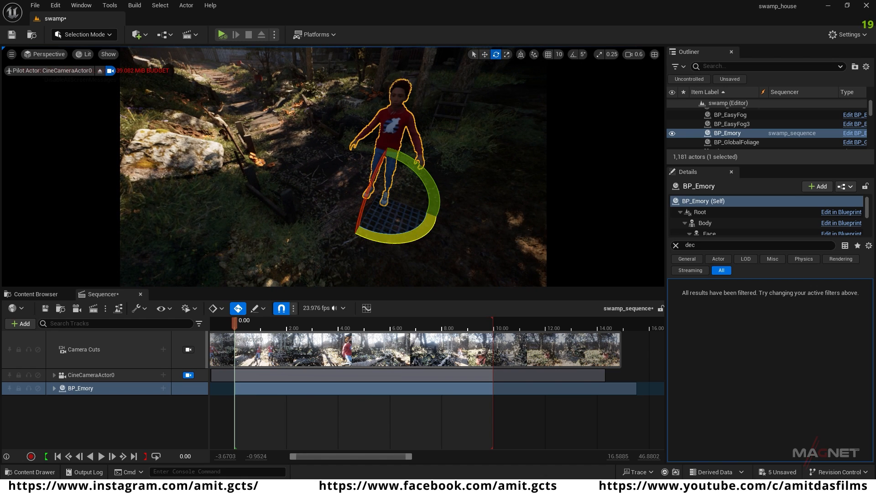
pyautogui.moveTo(233, 226); pyautogui.dragTo(232, 226)
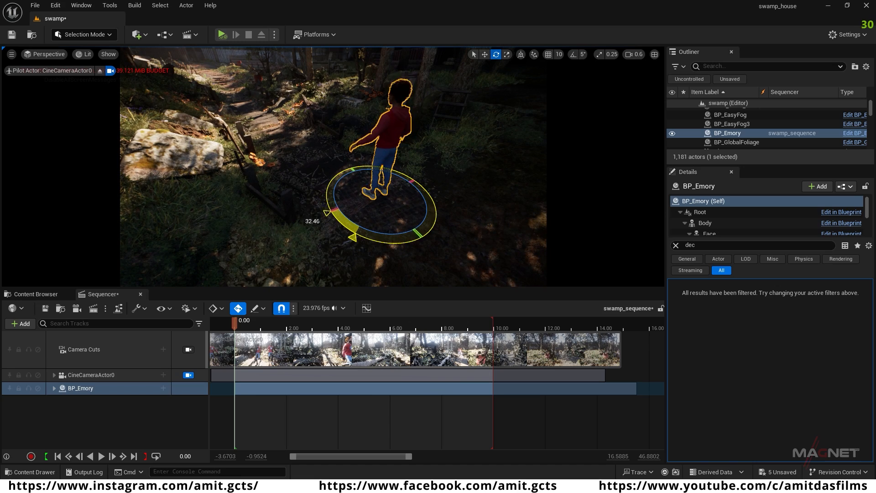
pyautogui.moveTo(455, 219); pyautogui.dragTo(454, 220, button='right')
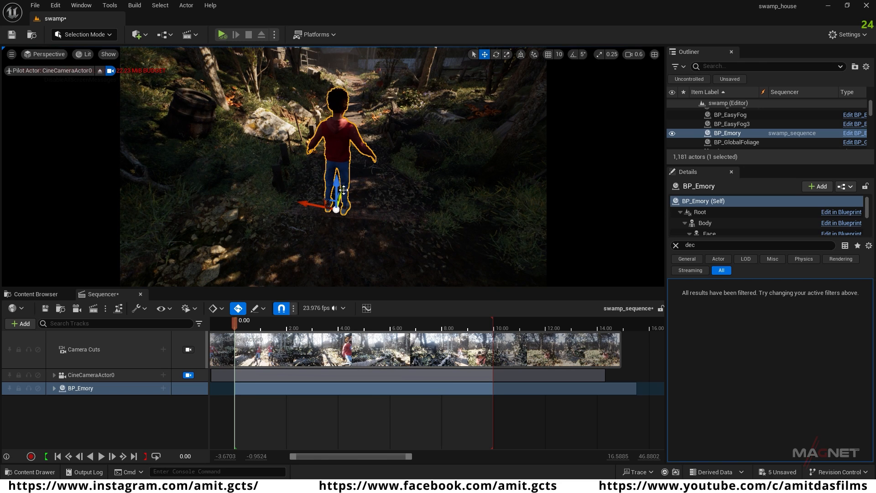
pyautogui.press('e')
pyautogui.click(360, 255)
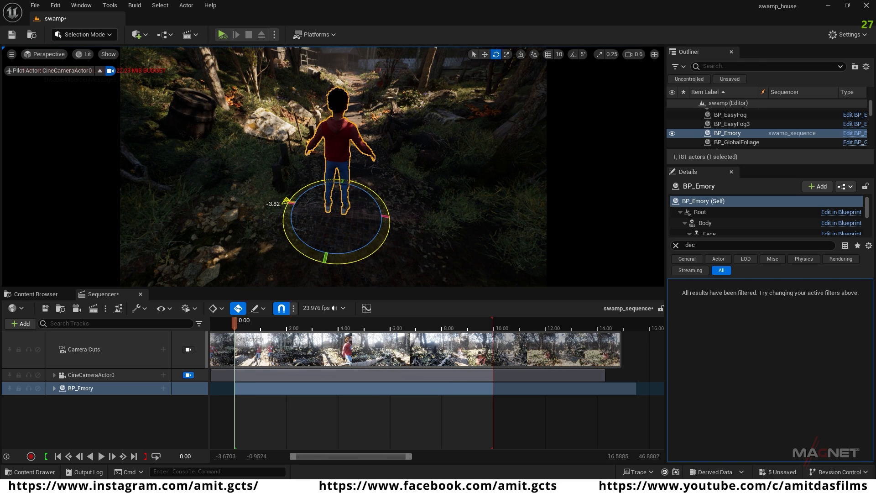
pyautogui.click(348, 172)
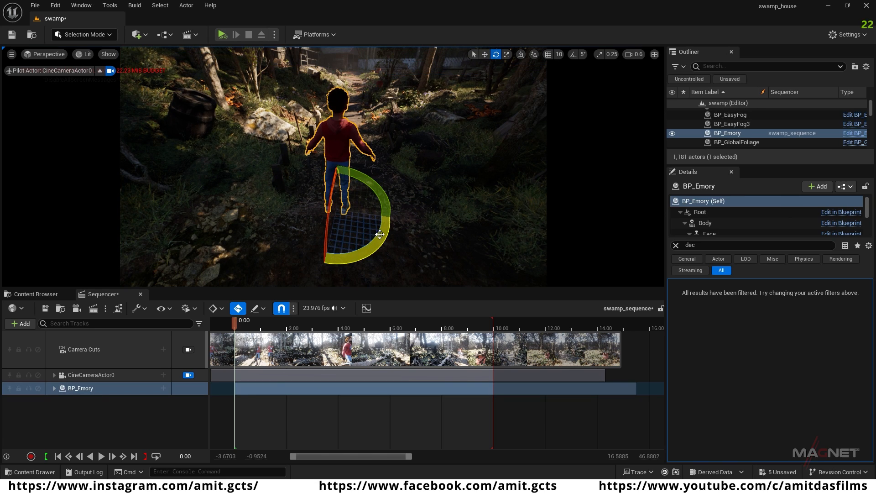
pyautogui.moveTo(382, 240); pyautogui.dragTo(382, 239)
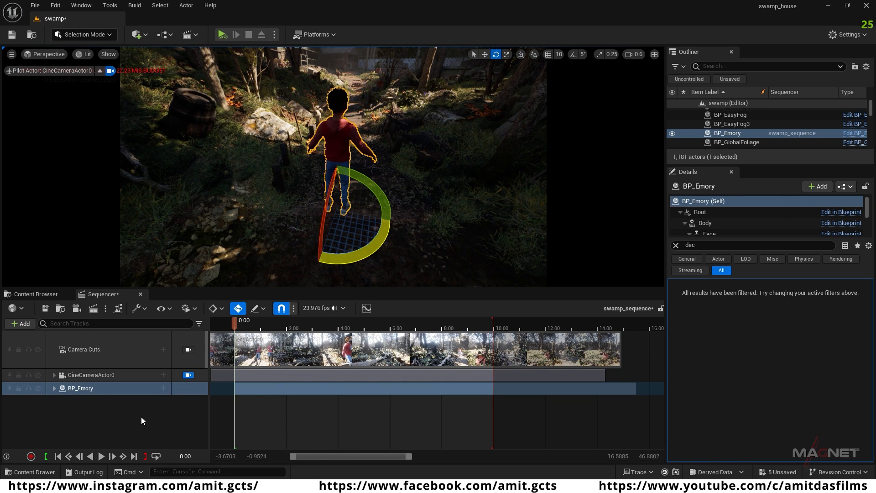
# Step: Add a Transform track to BP_Emory in the sequence and key it at 0.00 with linear interpolation
pyautogui.click(54, 389)
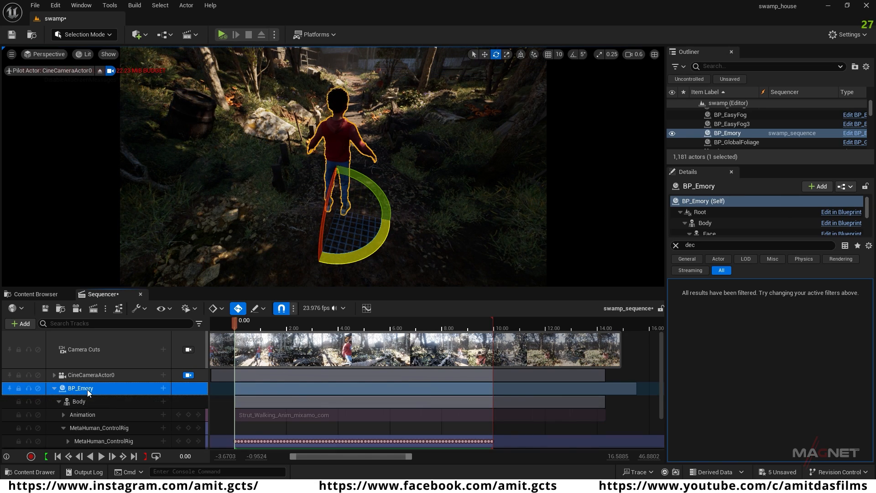
pyautogui.click(163, 389)
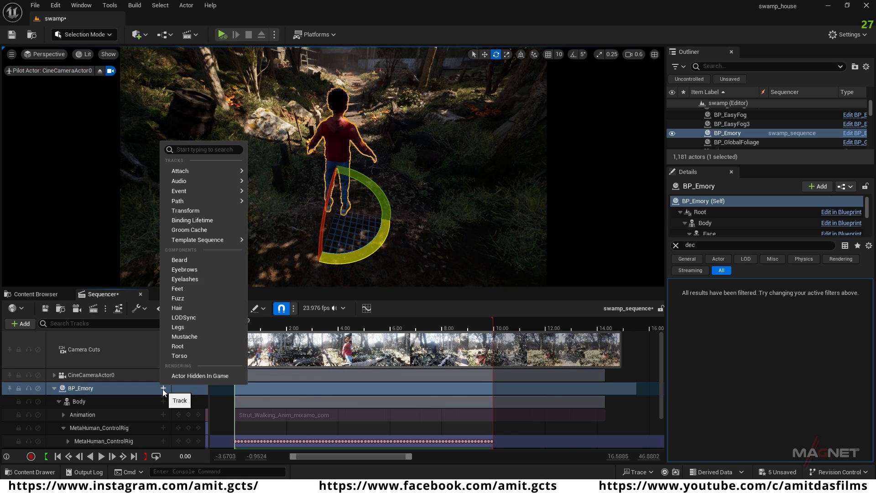
pyautogui.click(199, 211)
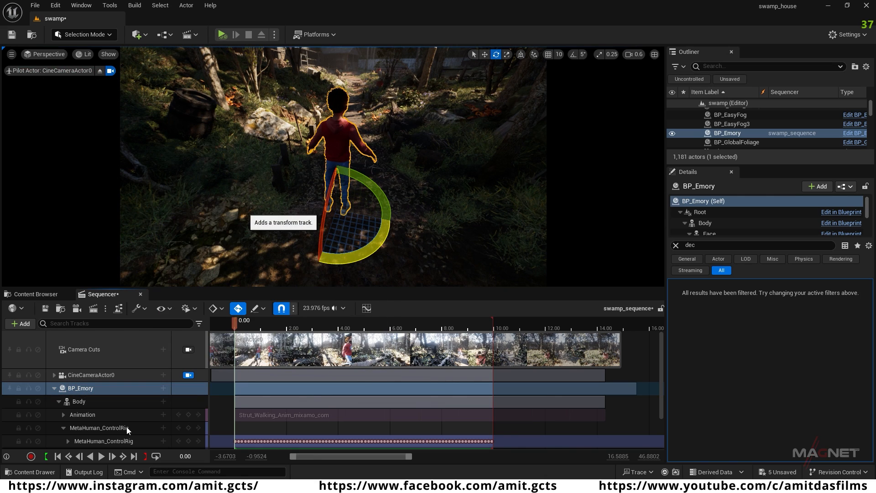
pyautogui.scroll(-2, 102, 407)
pyautogui.scroll(-1, 102, 410)
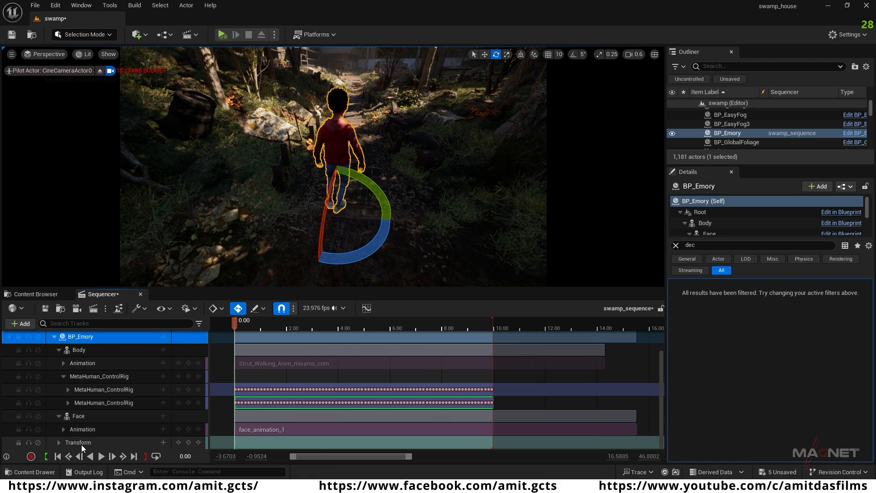
pyautogui.click(80, 442)
pyautogui.click(188, 443)
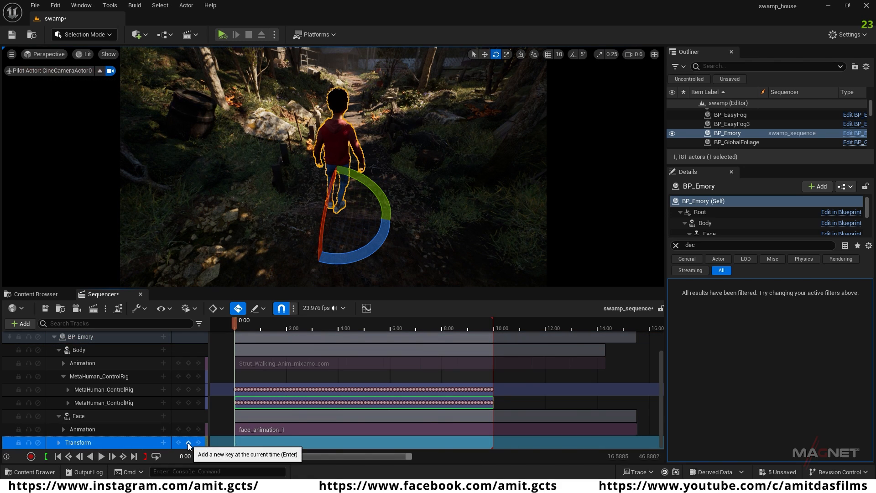
pyautogui.rightClick(235, 444)
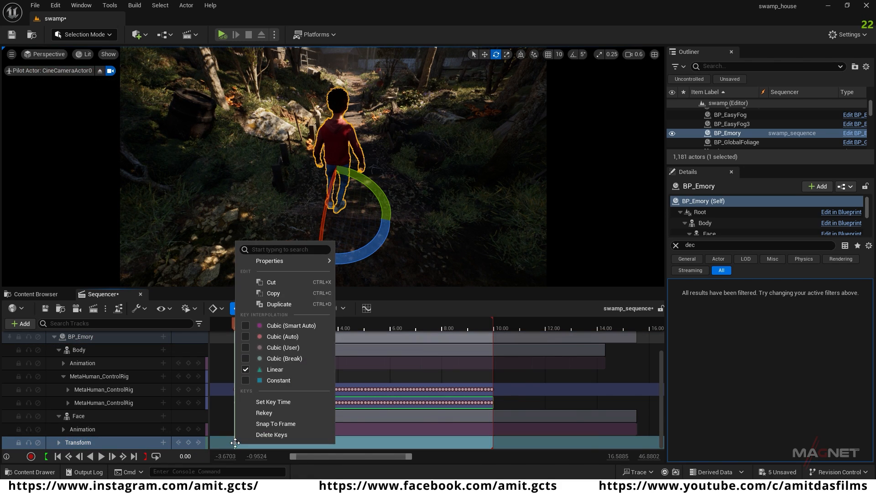
pyautogui.click(215, 443)
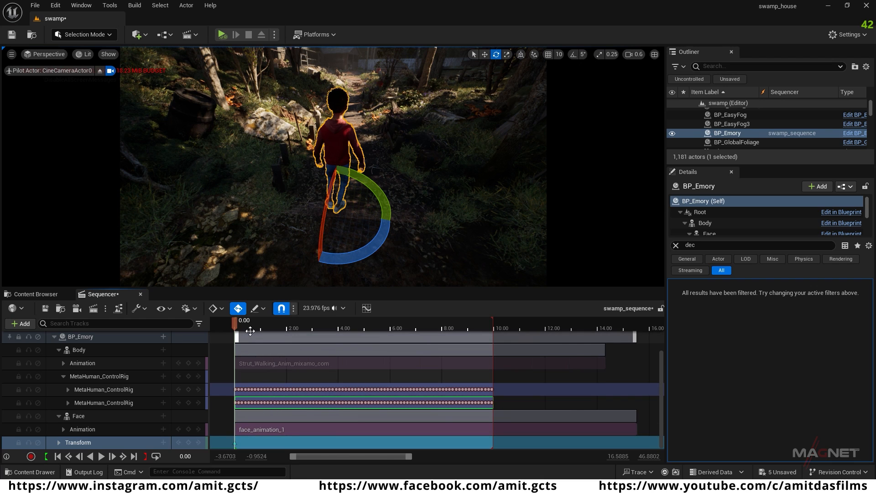
# Step: Try moving BP_Emory far up the path at the sequence end, then undo the move
pyautogui.click(134, 456)
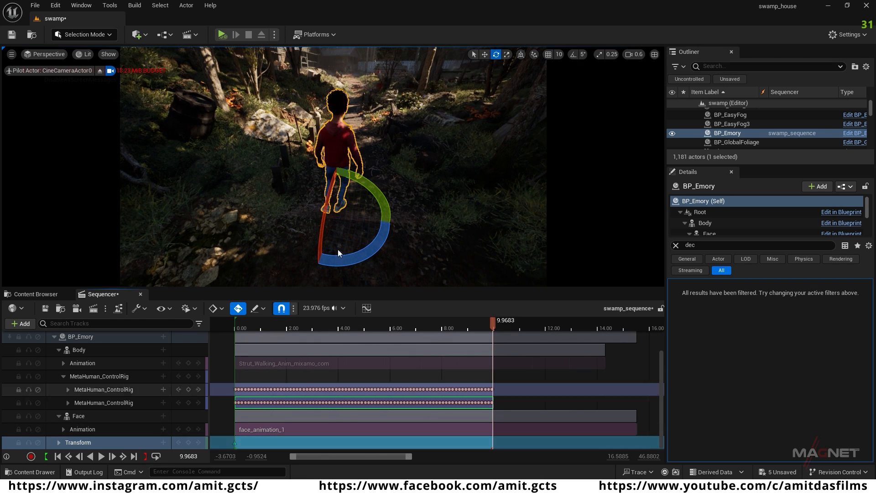
pyautogui.moveTo(420, 222)
pyautogui.mouseDown(button='right')
pyautogui.moveTo(370, 224)
pyautogui.moveTo(406, 223)
pyautogui.mouseUp(button='right')
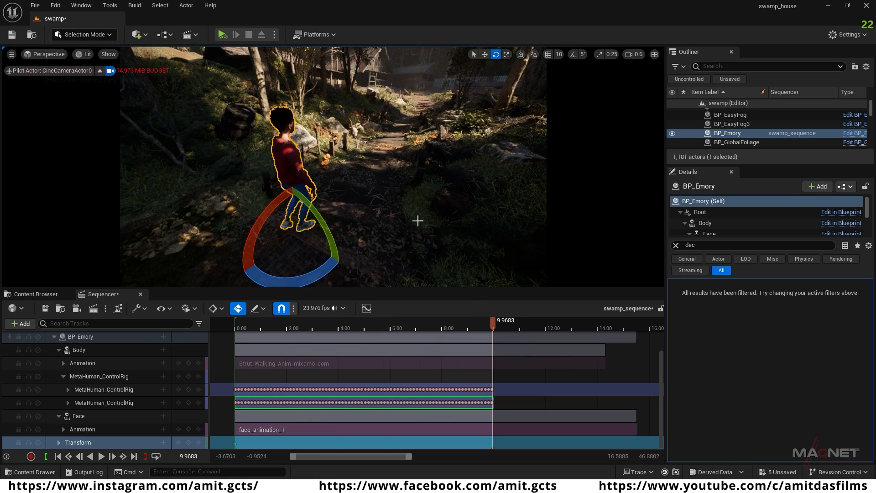
pyautogui.press('w')
pyautogui.moveTo(319, 212); pyautogui.dragTo(411, 127)
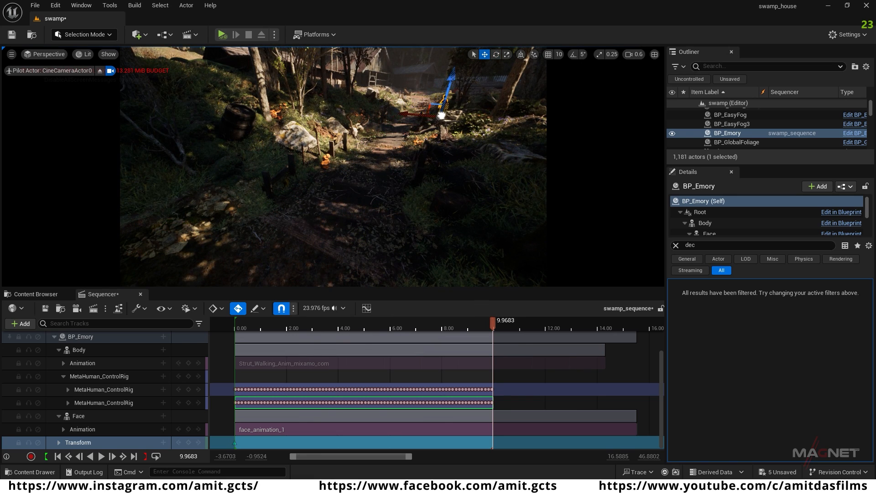
pyautogui.moveTo(436, 120); pyautogui.dragTo(436, 120)
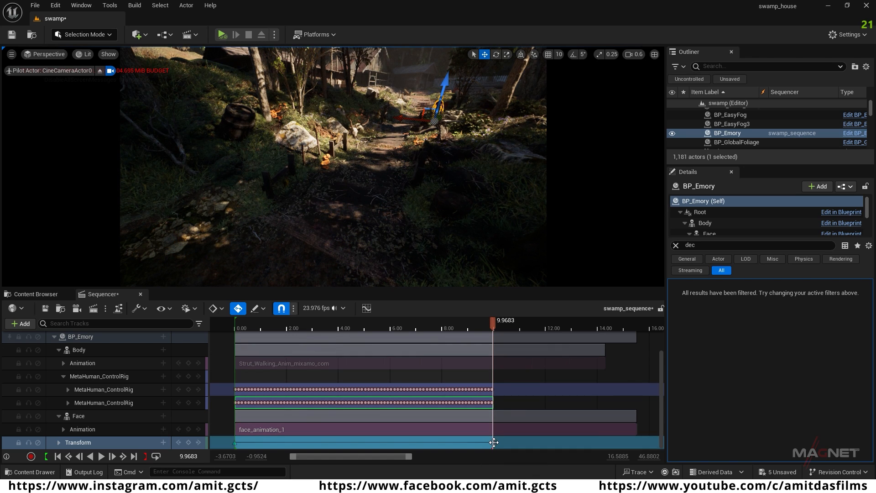
pyautogui.hotkey('ctrl', 'z')
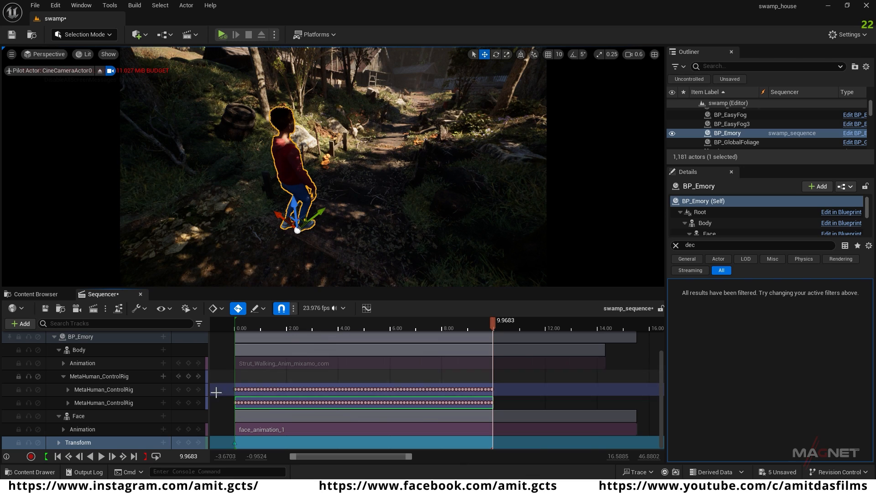
# Step: Return to the sequence start and rotate BP_Emory to line up with the walking path
pyautogui.click(59, 456)
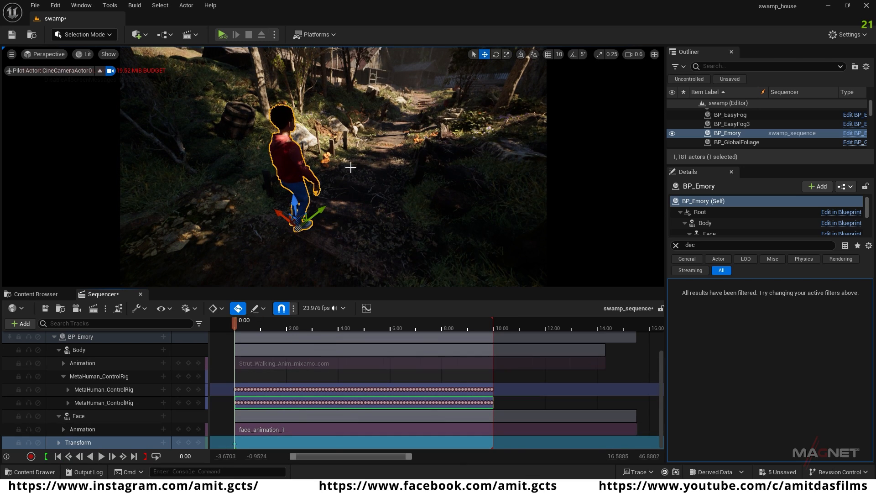
pyautogui.press('e')
pyautogui.moveTo(300, 271); pyautogui.dragTo(341, 270)
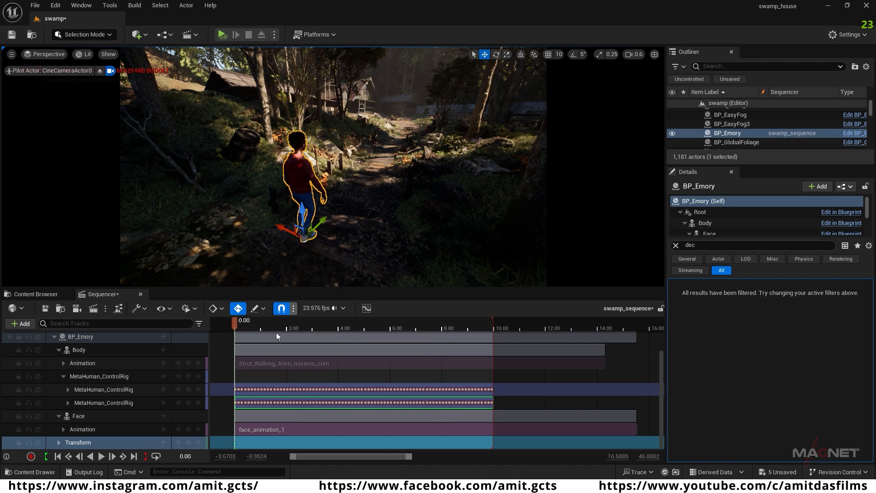
# Step: At the sequence end, move BP_Emory up the path to the ground beside the wooden steps and set the feet on the terrain
pyautogui.click(134, 455)
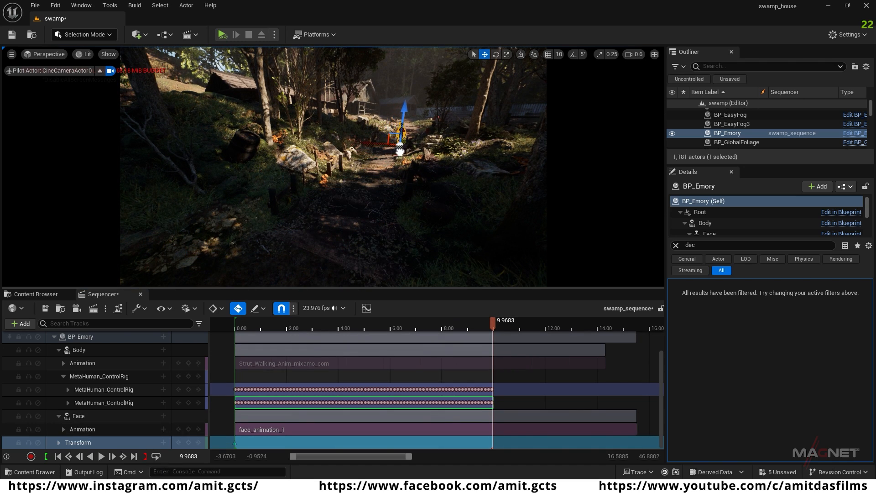
pyautogui.press('w')
pyautogui.moveTo(404, 173); pyautogui.dragTo(453, 191, button='right')
pyautogui.scroll(3, 404, 174)
pyautogui.press('w')
pyautogui.scroll(-3, 404, 173)
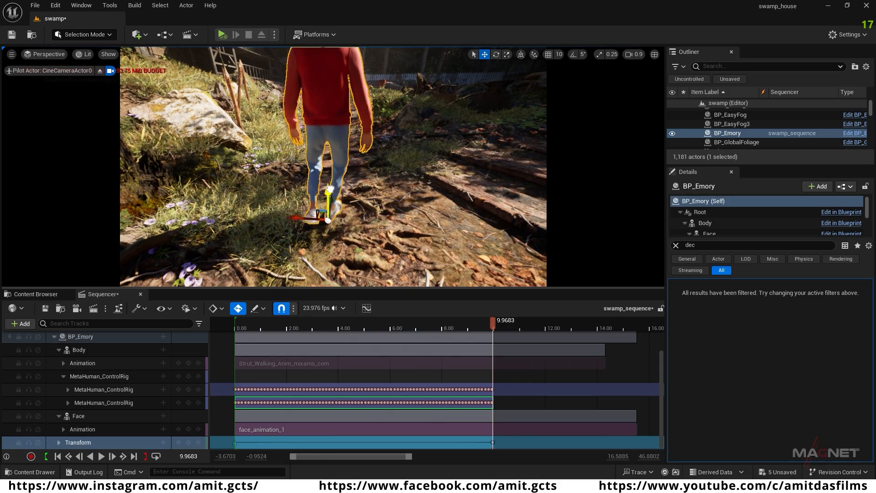
pyautogui.press('s')
pyautogui.moveTo(386, 212); pyautogui.dragTo(363, 228, button='right')
pyautogui.press('w')
pyautogui.press('s')
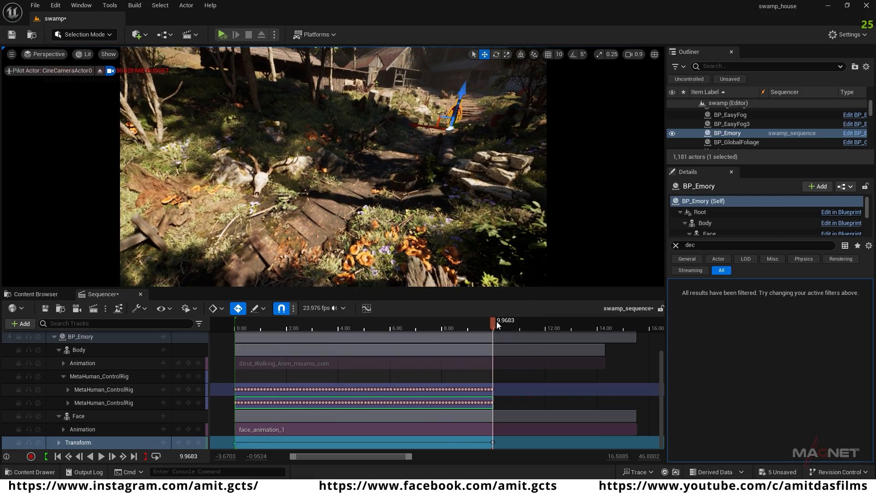
# Step: Play the sequence from about 2.2 seconds to check BP_Emory's walking speed along the path
pyautogui.moveTo(492, 320); pyautogui.dragTo(292, 359)
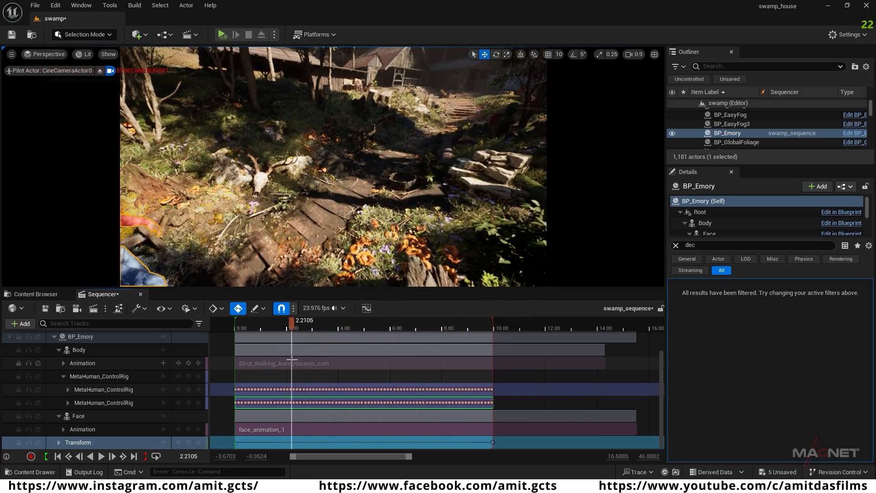
pyautogui.press('space')
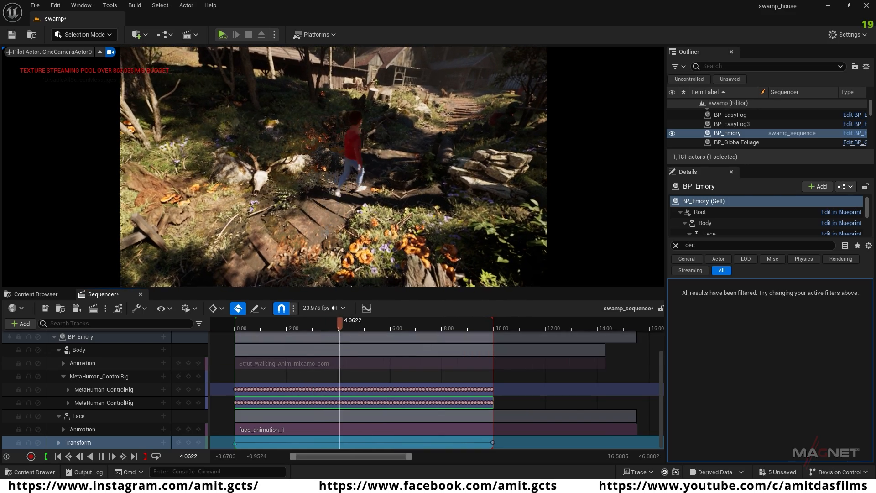
pyautogui.press('space')
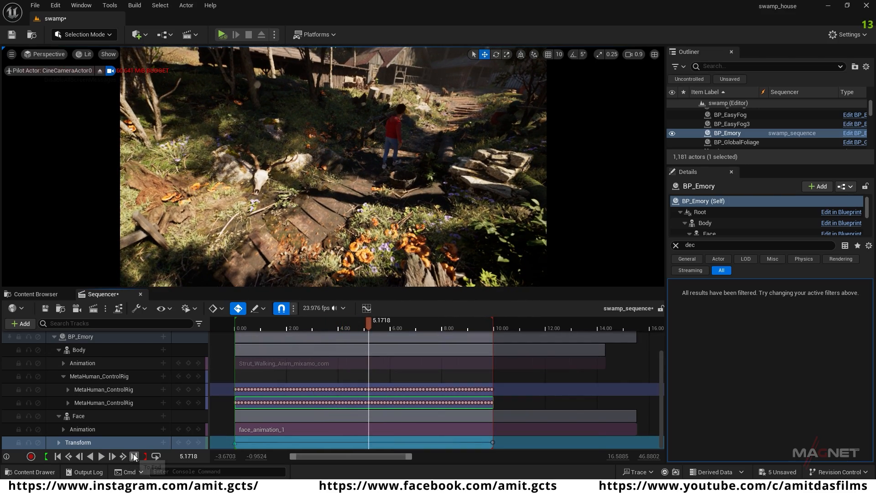
# Step: At the sequence end, select BP_Emory and pull the end position back down the path, away from the wooden steps
pyautogui.click(134, 456)
pyautogui.press('w')
pyautogui.moveTo(453, 152); pyautogui.dragTo(412, 169, button='right')
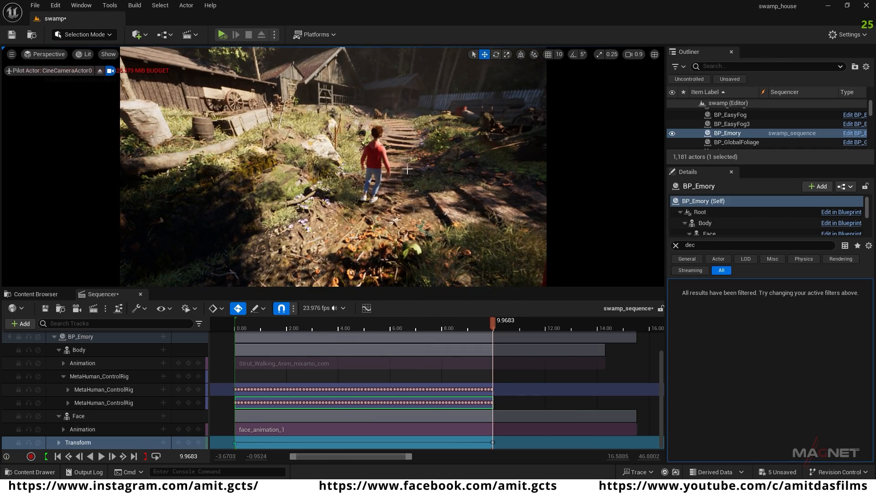
pyautogui.click(376, 160)
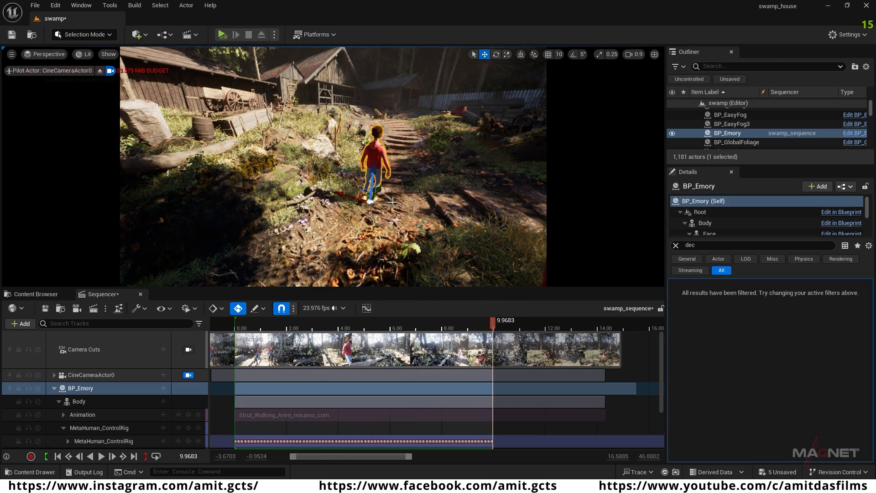
pyautogui.moveTo(376, 160); pyautogui.dragTo(327, 213, button='right')
pyautogui.press('s')
pyautogui.press('q')
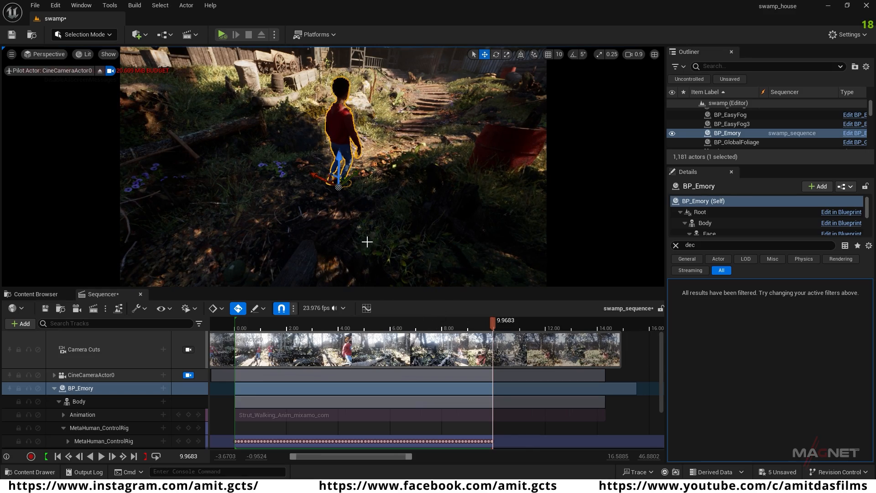
pyautogui.moveTo(379, 169); pyautogui.dragTo(356, 171, button='right')
pyautogui.press('s')
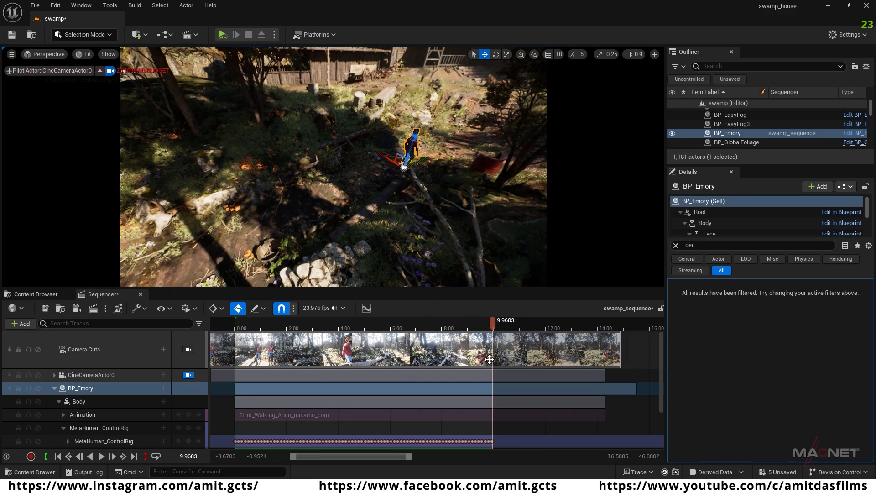
# Step: Scrub back and play the middle of the sequence to check the walk over the shortened distance
pyautogui.moveTo(480, 324); pyautogui.dragTo(354, 332)
pyautogui.press('space')
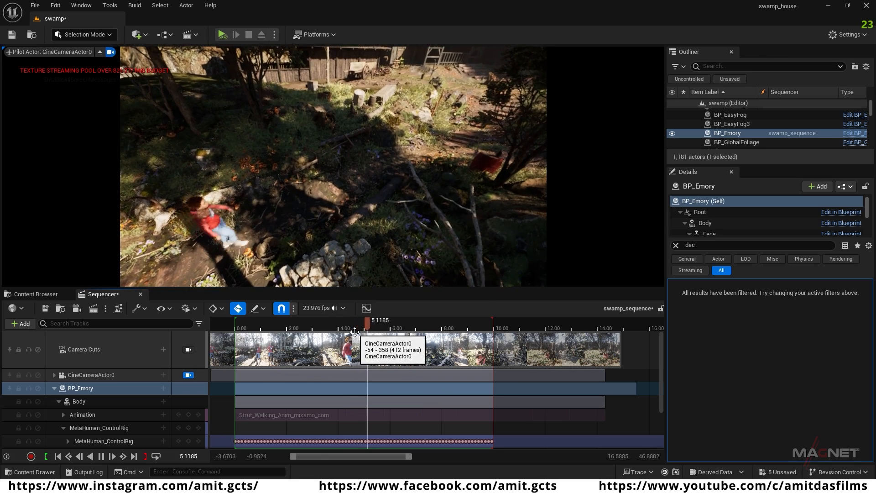
pyautogui.press('space')
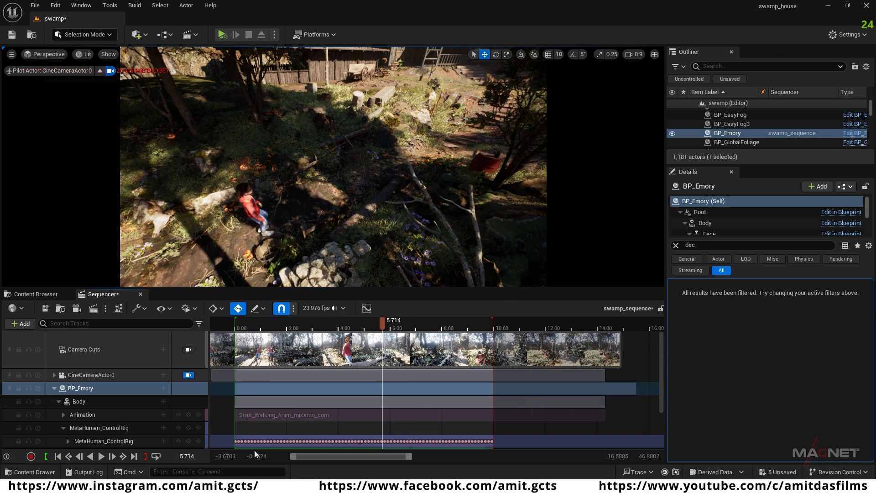
# Step: Move BP_Emory's end position at the last frame still closer to the start point, and replay the walk
pyautogui.click(135, 456)
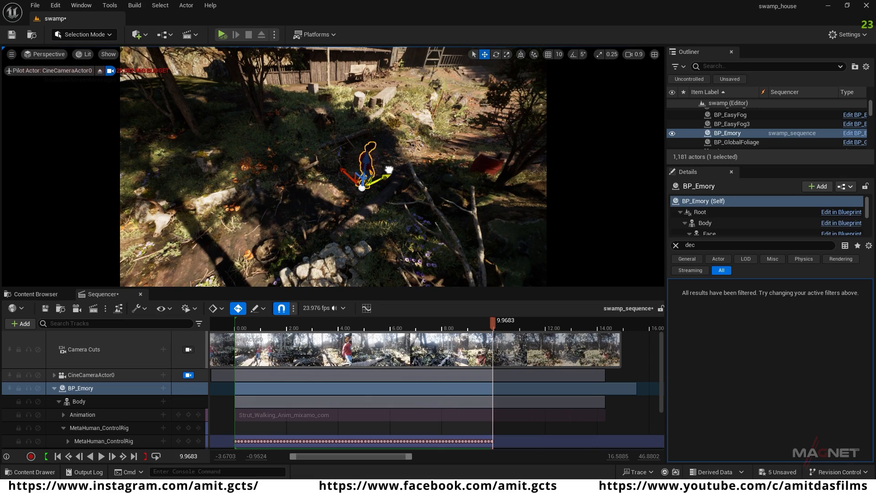
pyautogui.moveTo(433, 328); pyautogui.dragTo(288, 334)
pyautogui.press('space')
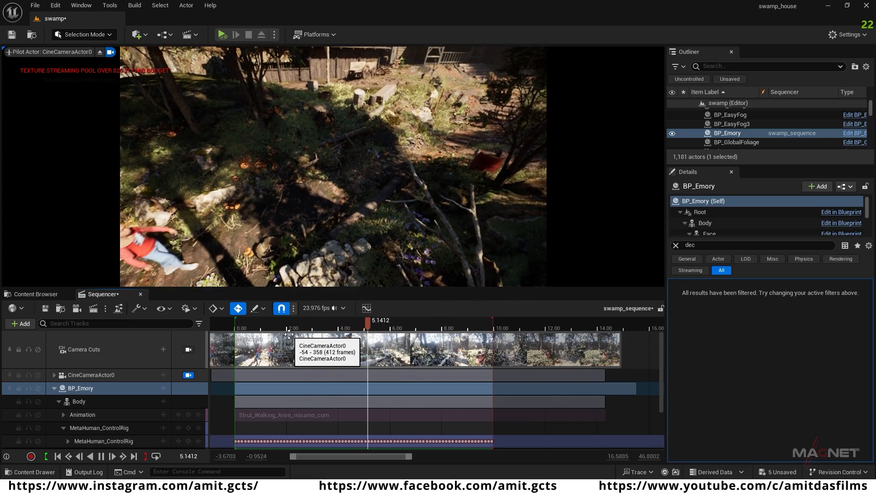
pyautogui.press('space')
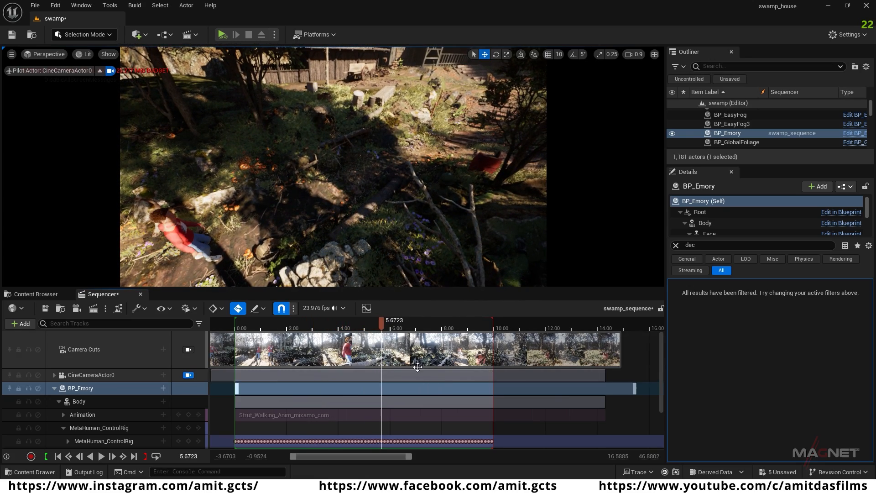
# Step: Adjust BP_Emory's end position on the path at the last frame and replay the walk
pyautogui.click(134, 456)
pyautogui.click(370, 166)
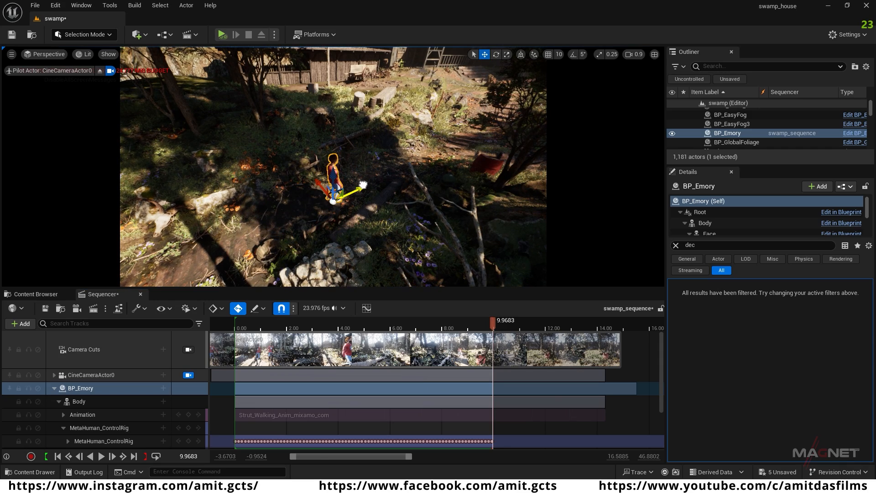
pyautogui.moveTo(325, 322); pyautogui.dragTo(410, 322)
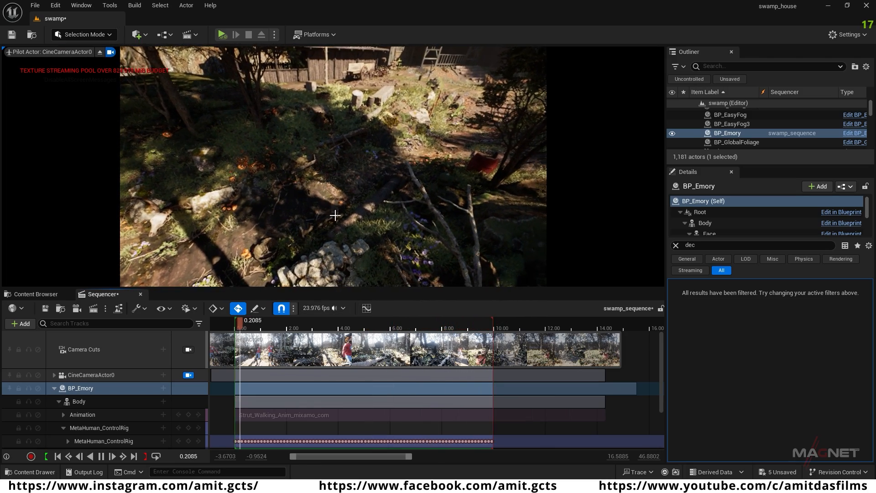
# Step: Reframe the piloted CineCameraActor0 to face BP_Emory from the front and check the walk over the first two seconds
pyautogui.press('space')
pyautogui.moveTo(295, 217); pyautogui.dragTo(131, 215, button='right')
pyautogui.press('w')
pyautogui.press('w')
pyautogui.moveTo(259, 324); pyautogui.dragTo(282, 329)
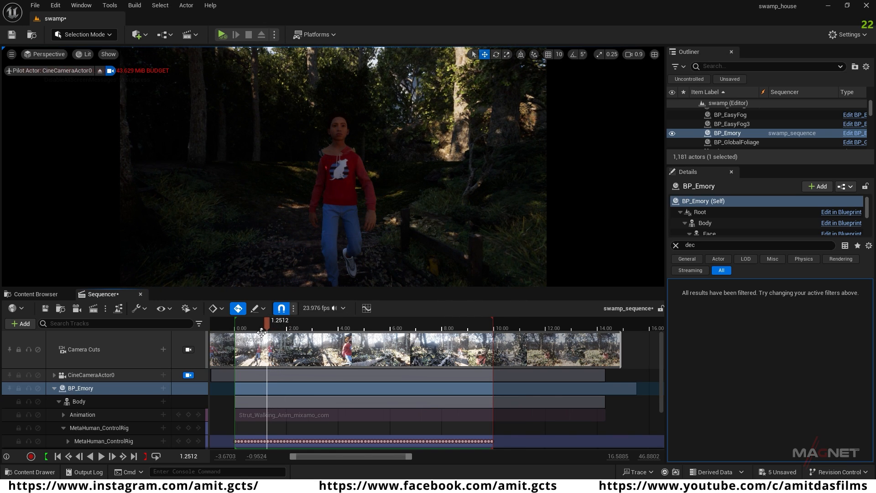
pyautogui.moveTo(267, 324)
pyautogui.mouseDown()
pyautogui.moveTo(291, 325)
pyautogui.moveTo(277, 326)
pyautogui.mouseUp()
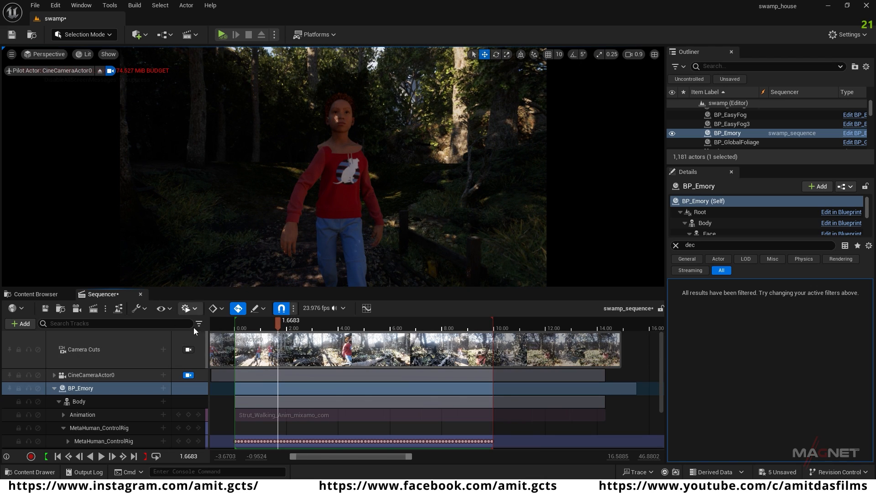
pyautogui.press('space')
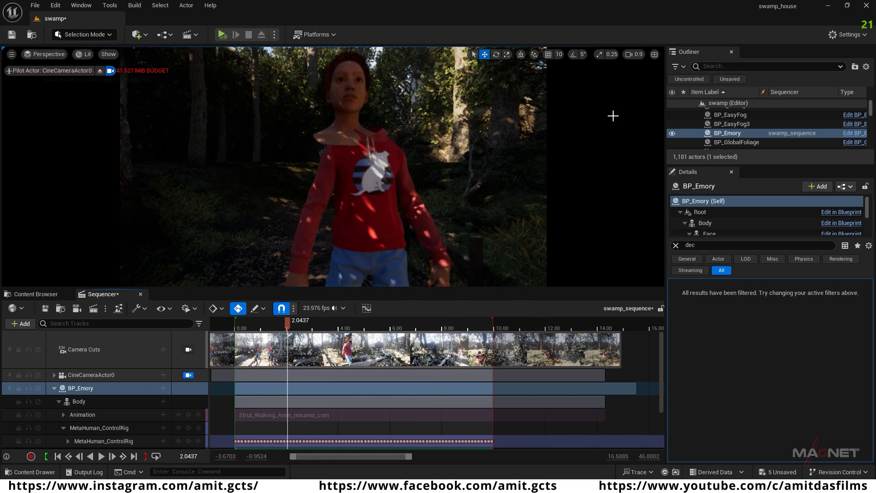
# Step: Save all modified assets and the swamp level
pyautogui.click(36, 6)
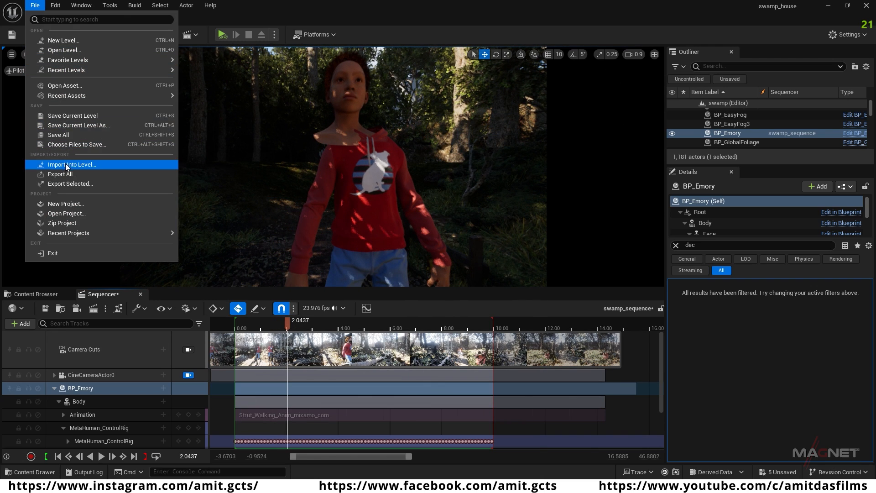
pyautogui.click(76, 135)
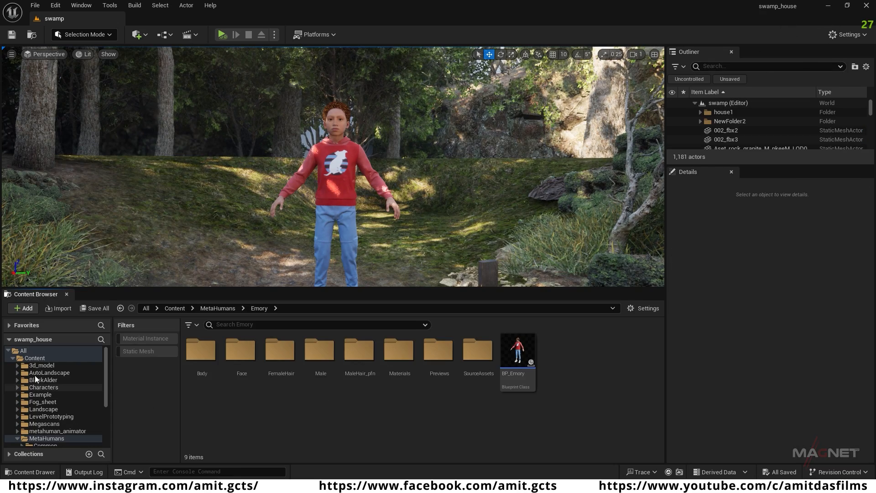
# Step: Reopen swamp_sequence from the Content folder and view the scene through CineCameraActor0
pyautogui.scroll(-2, 502, 365)
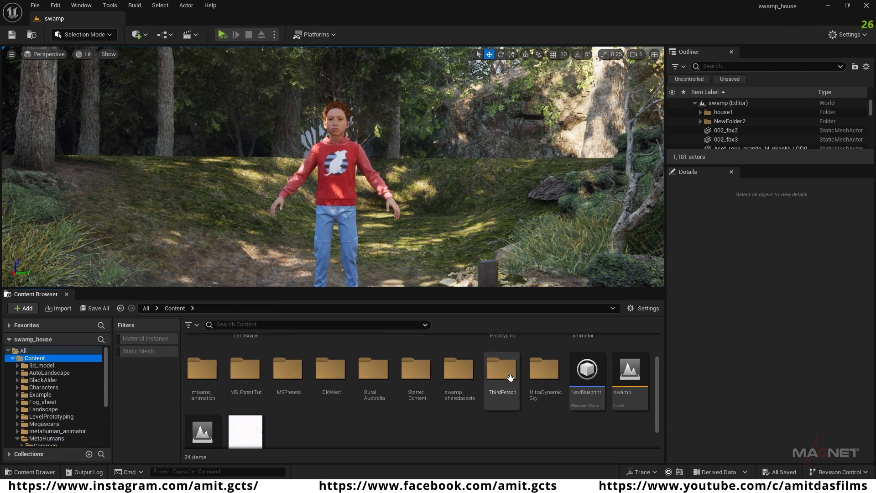
pyautogui.doubleClick(240, 408)
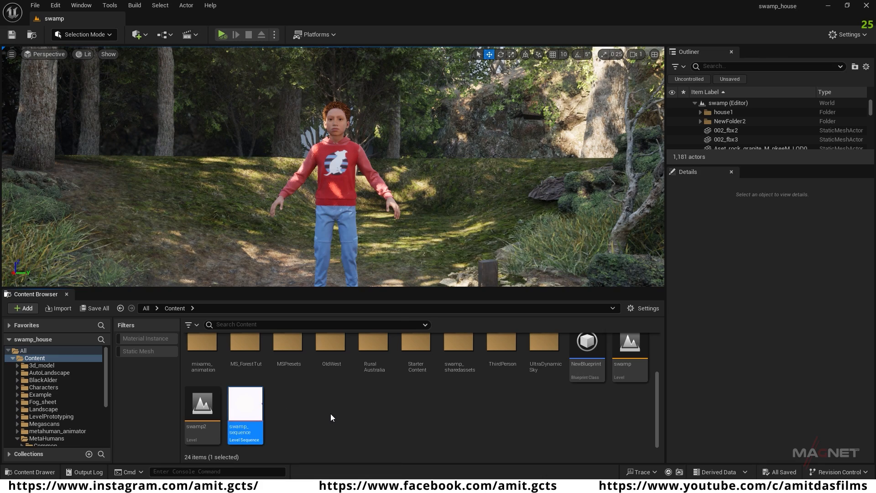
pyautogui.click(49, 54)
pyautogui.click(67, 167)
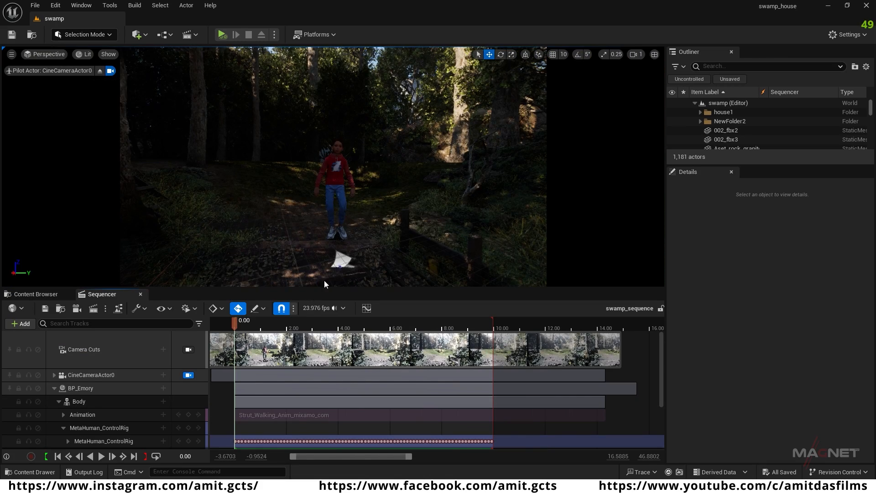
# Step: Bring CineCameraActor0 closer in front of BP_Emory and scrub the first second to check the framing
pyautogui.moveTo(312, 249)
pyautogui.mouseDown(button='right')
pyautogui.moveTo(327, 233)
pyautogui.moveTo(312, 235)
pyautogui.mouseUp(button='right')
pyautogui.press('w')
pyautogui.press('s')
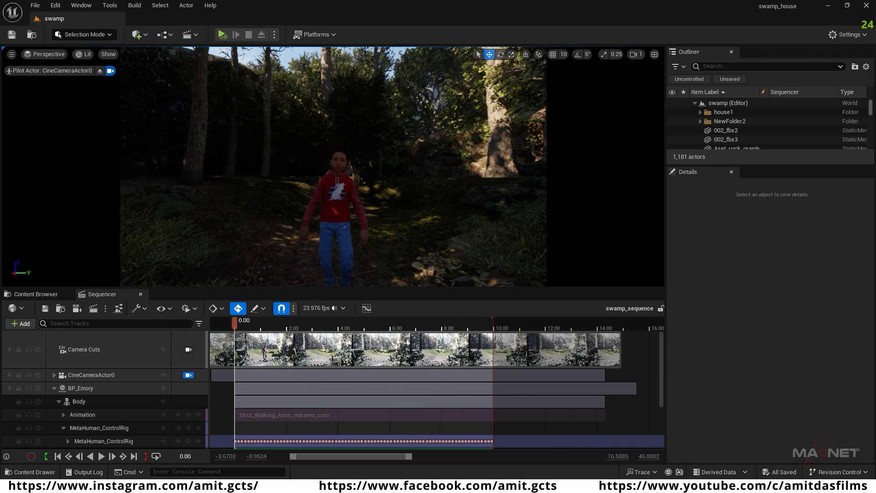
pyautogui.moveTo(237, 321); pyautogui.dragTo(255, 327)
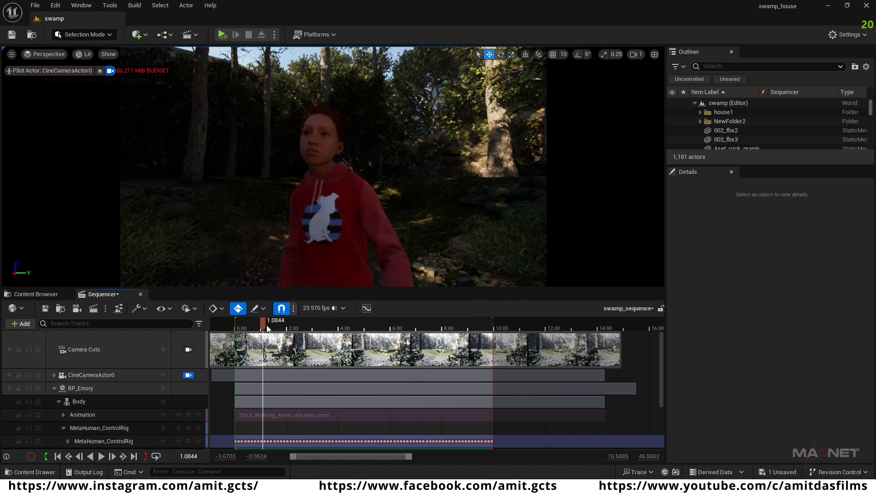
# Step: Reframe the camera on BP_Emory at the first frame and add a Transform keyframe for CineCameraActor0
pyautogui.click(57, 456)
pyautogui.moveTo(336, 252)
pyautogui.mouseDown(button='right')
pyautogui.moveTo(321, 247)
pyautogui.moveTo(335, 245)
pyautogui.mouseUp(button='right')
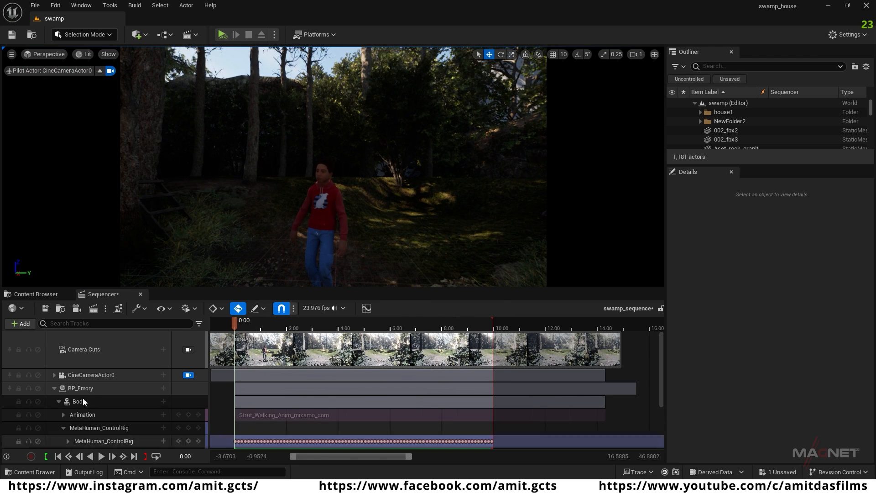
pyautogui.click(54, 388)
pyautogui.click(53, 374)
pyautogui.scroll(-2, 115, 415)
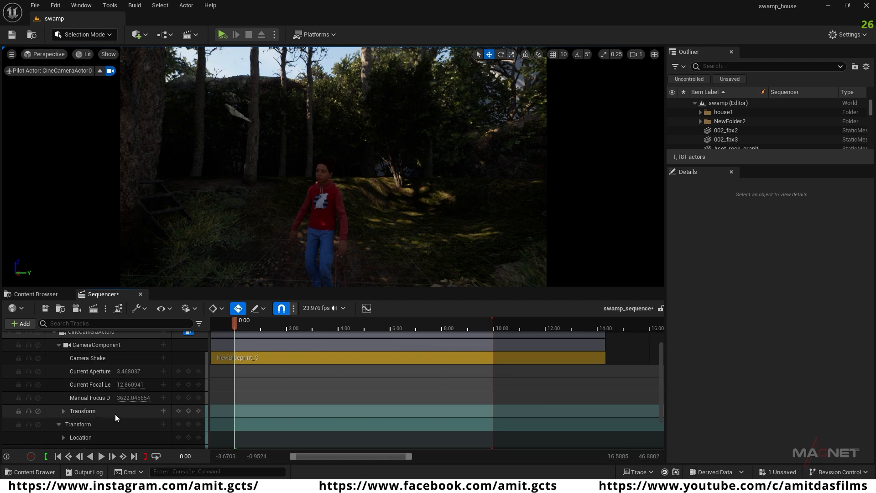
pyautogui.click(189, 425)
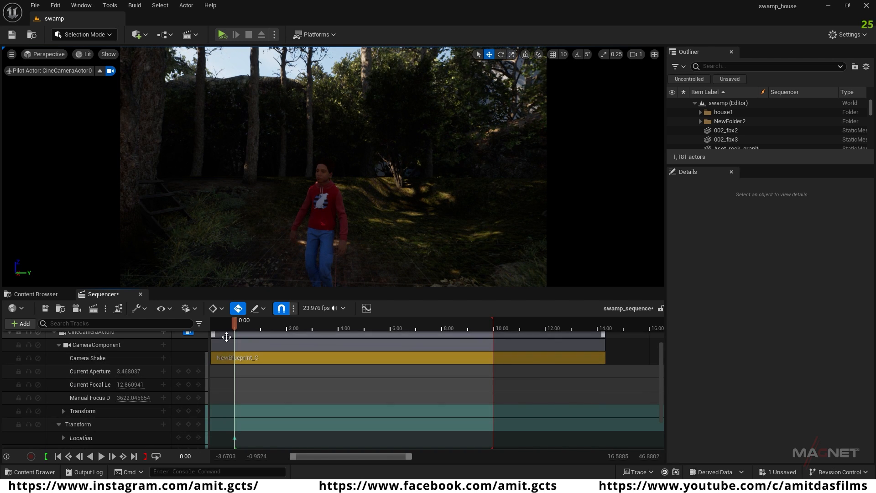
# Step: Frame BP_Emory in a frontal close shot at the last frame and key CineCameraActor0's transform there
pyautogui.press('s')
pyautogui.moveTo(349, 252); pyautogui.dragTo(349, 253, button='right')
pyautogui.press('w')
pyautogui.press('s')
pyautogui.press('w')
pyautogui.press('s')
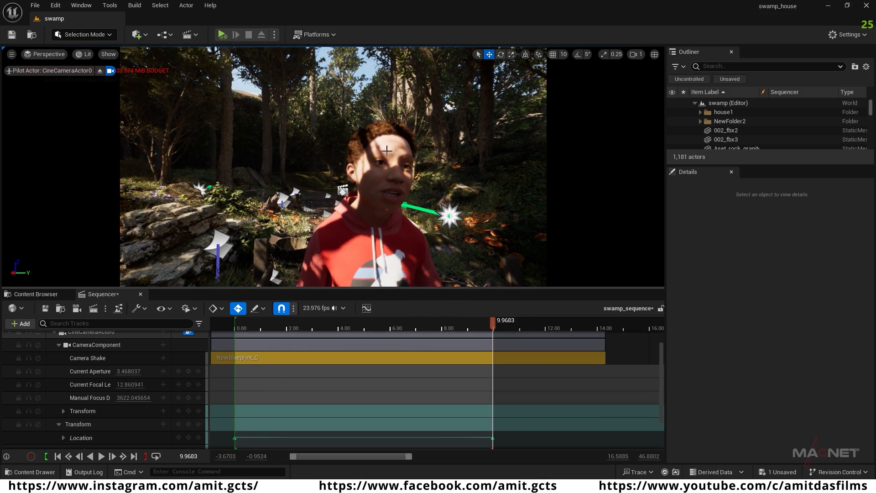
# Step: Set the CameraComponent's Focus Method to Tracking and pick BP_Emory as the Actor to Track
pyautogui.click(100, 348)
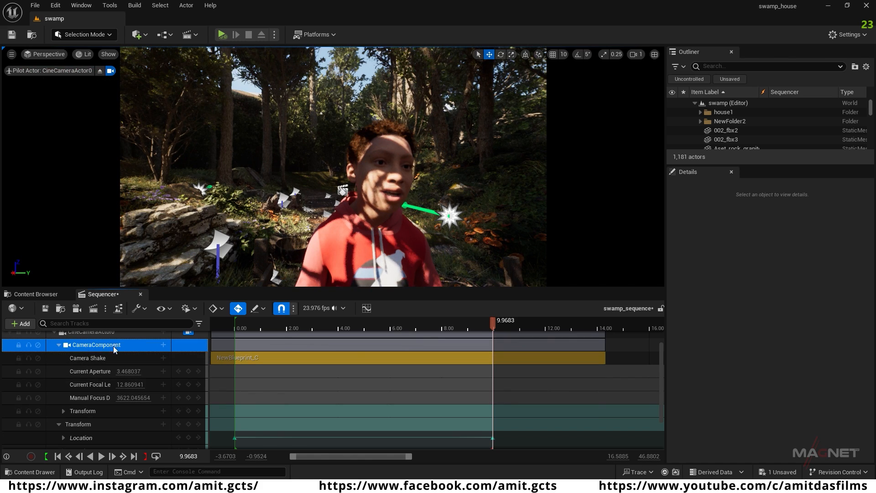
pyautogui.scroll(-2, 823, 404)
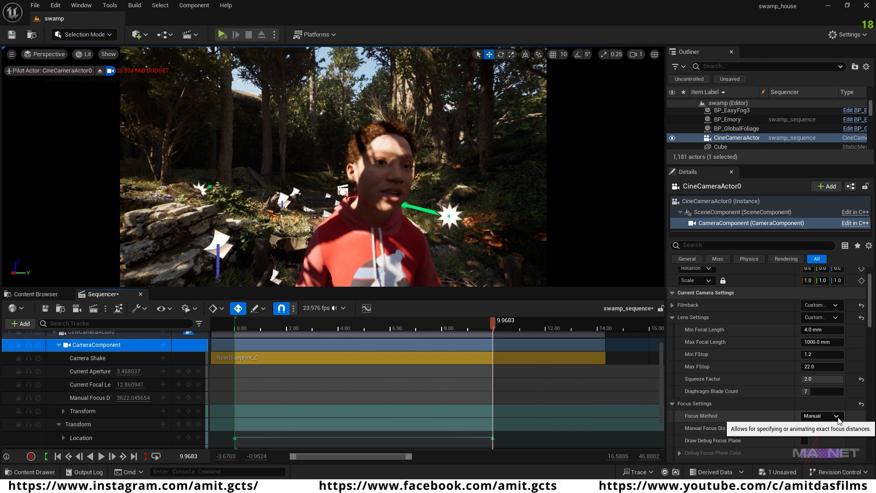
pyautogui.click(829, 417)
pyautogui.click(814, 438)
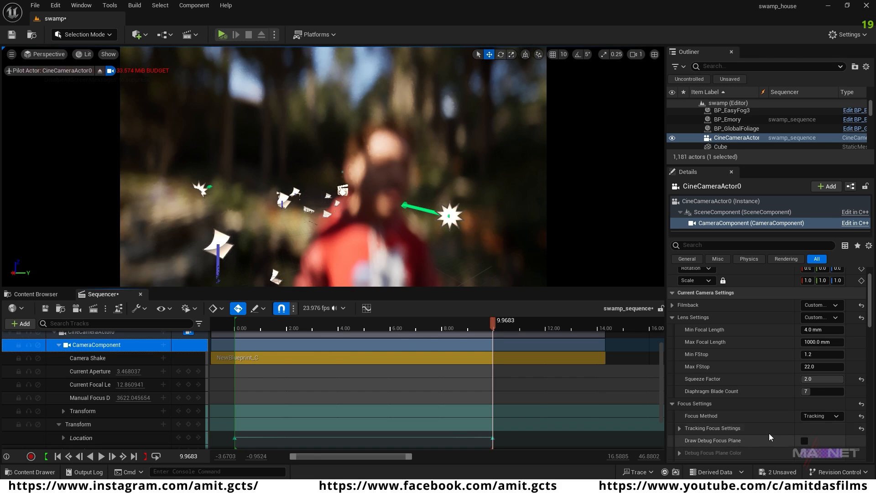
pyautogui.click(680, 428)
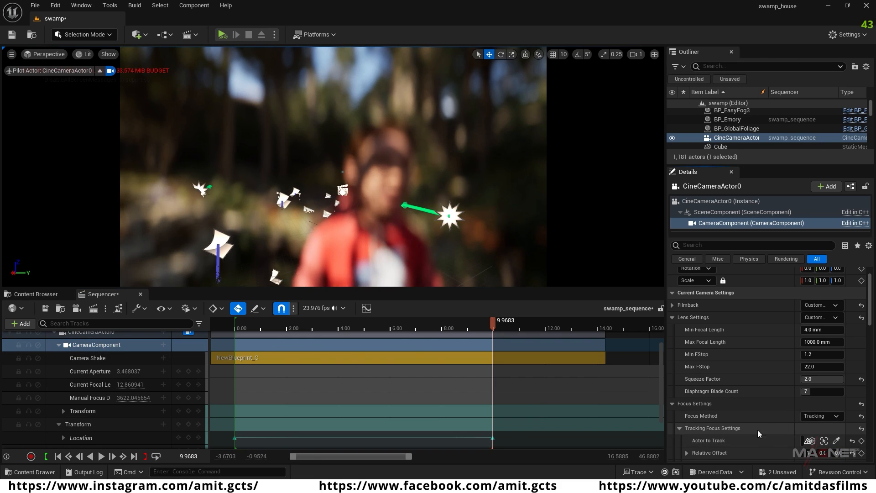
pyautogui.click(837, 440)
pyautogui.click(391, 160)
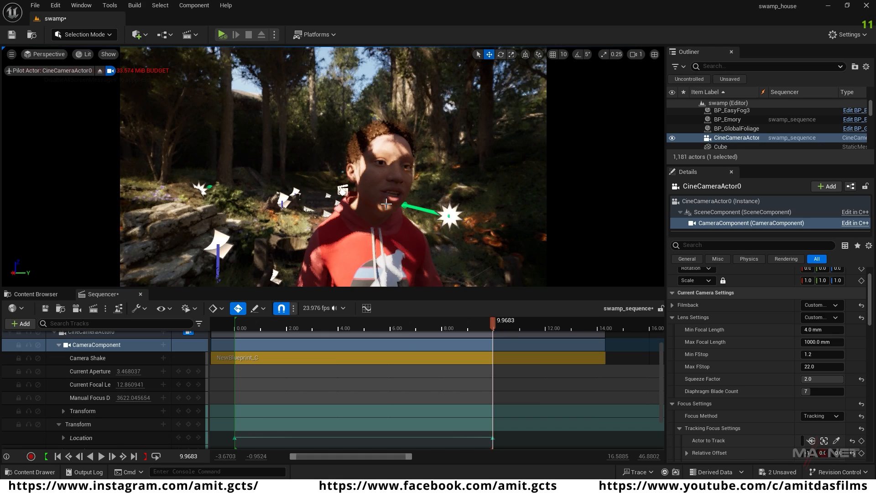
# Step: Scrub back through the sequence to check the camera's focus on BP_Emory, ending at the first frame
pyautogui.click(478, 325)
pyautogui.moveTo(466, 324); pyautogui.dragTo(253, 322)
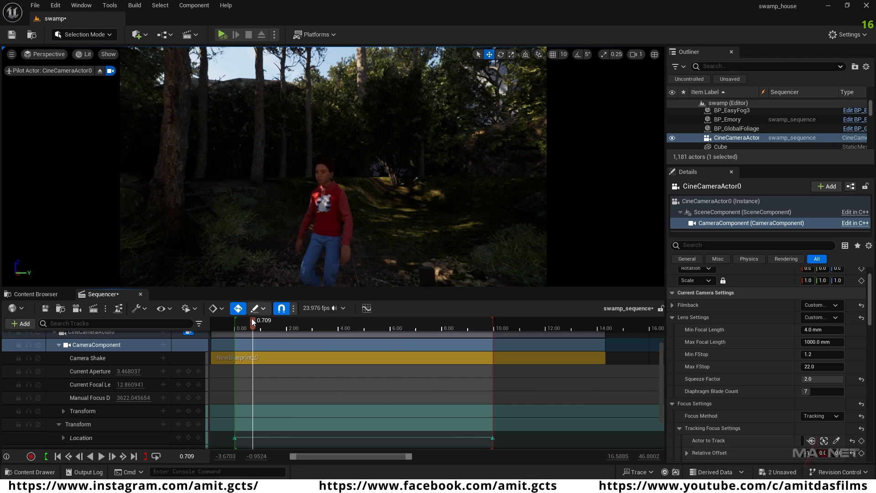
pyautogui.click(57, 457)
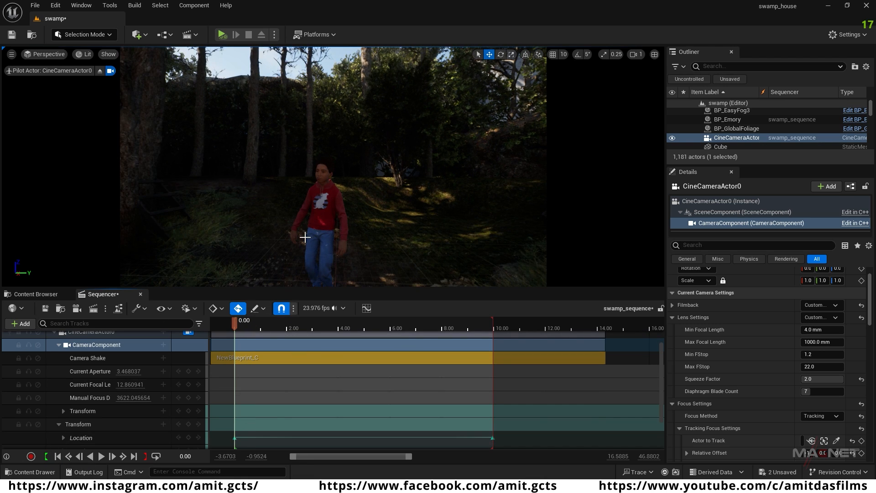
# Step: Move the camera closer to BP_Emory at the first frame and play the start of the shot
pyautogui.press('w')
pyautogui.moveTo(333, 167); pyautogui.dragTo(362, 176, button='right')
pyautogui.press('a')
pyautogui.scroll(-1, 350, 176)
pyautogui.press('w')
pyautogui.moveTo(235, 322); pyautogui.dragTo(247, 322)
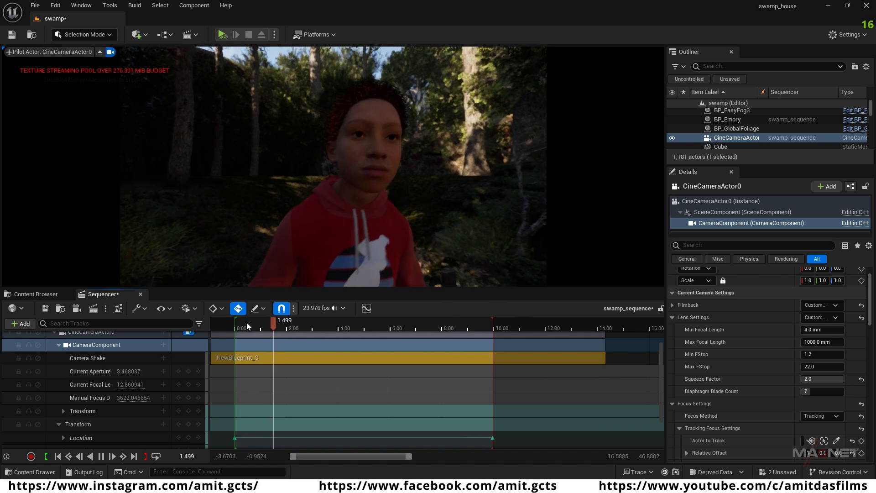
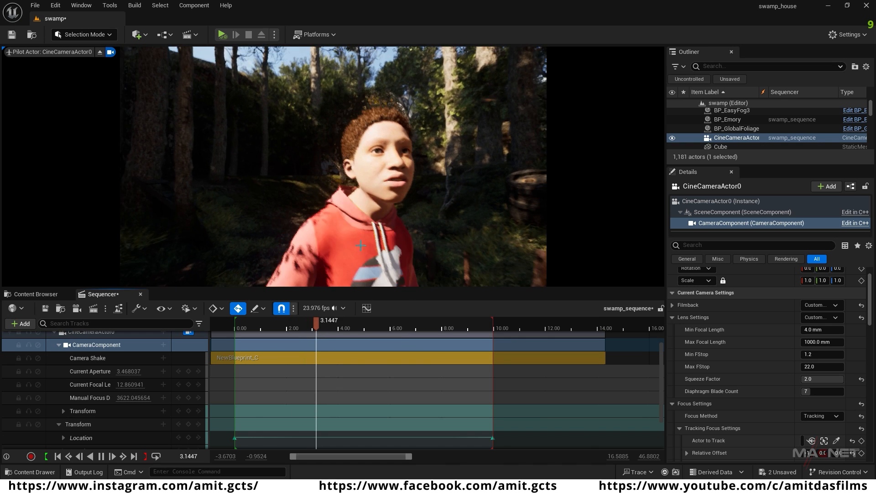
# Step: Stop playback, collapse the CineCameraActor0 tracks and scrub between about 3.3 and 5 seconds to review the close shot
pyautogui.press('space')
pyautogui.scroll(3, 86, 411)
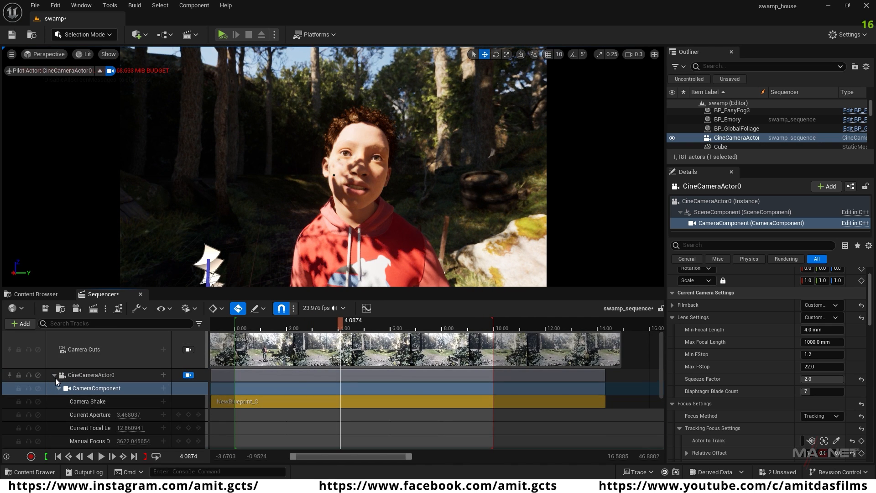
pyautogui.click(54, 375)
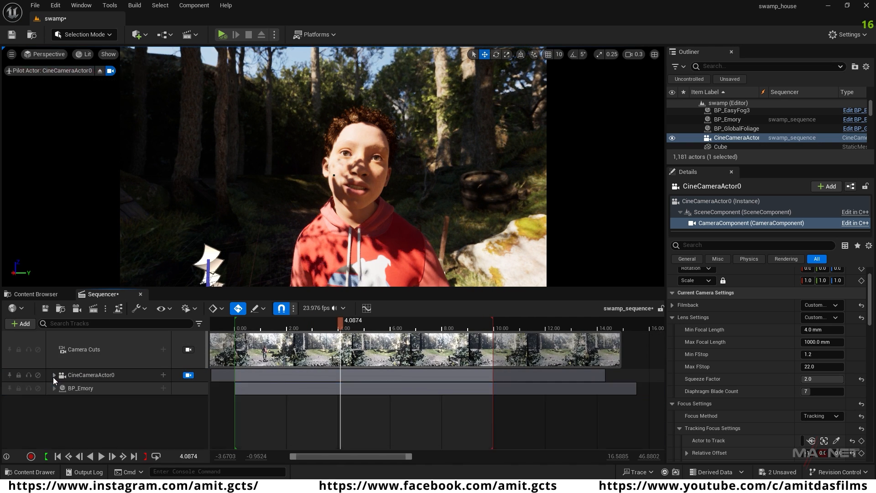
pyautogui.click(84, 378)
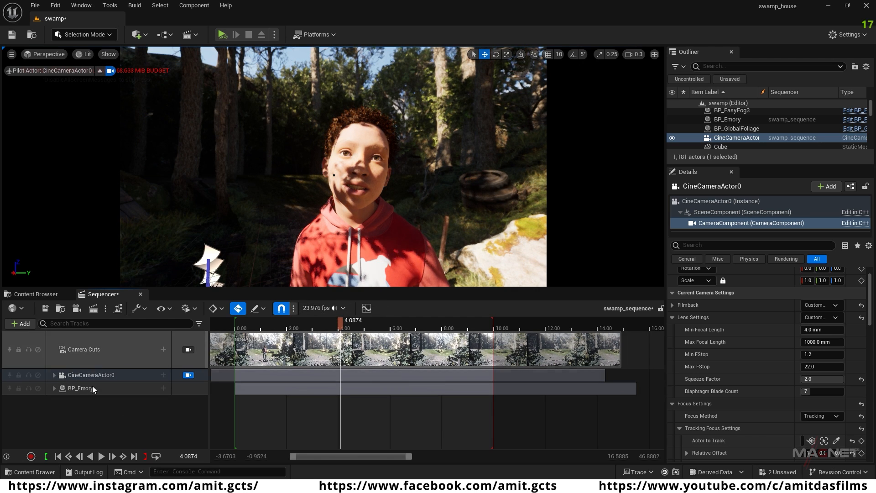
pyautogui.moveTo(343, 325); pyautogui.dragTo(321, 324)
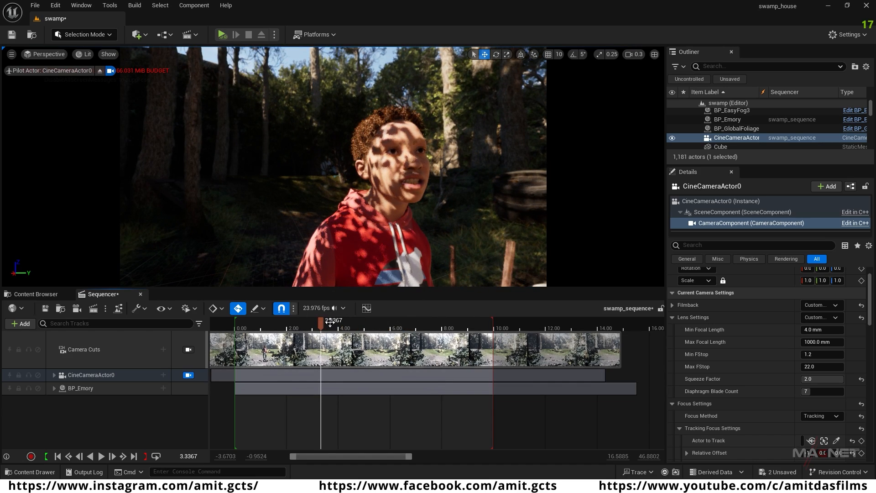
pyautogui.moveTo(357, 324); pyautogui.dragTo(331, 335)
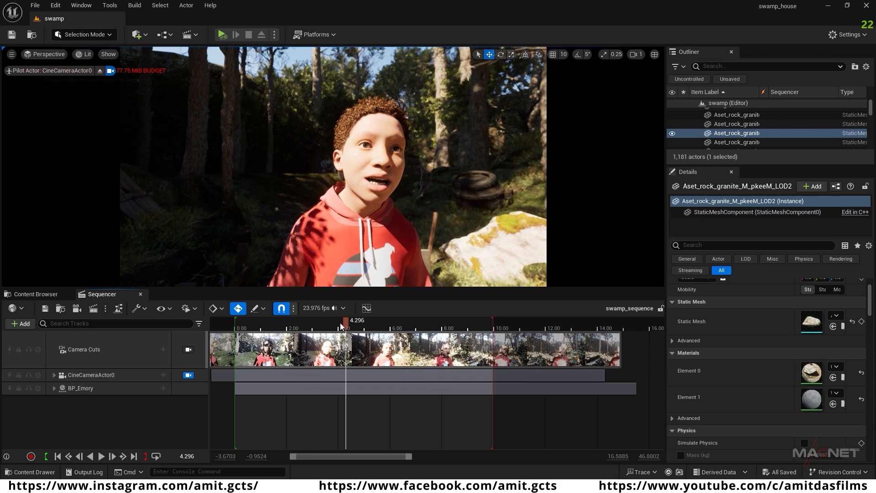
pyautogui.moveTo(341, 325); pyautogui.dragTo(365, 328)
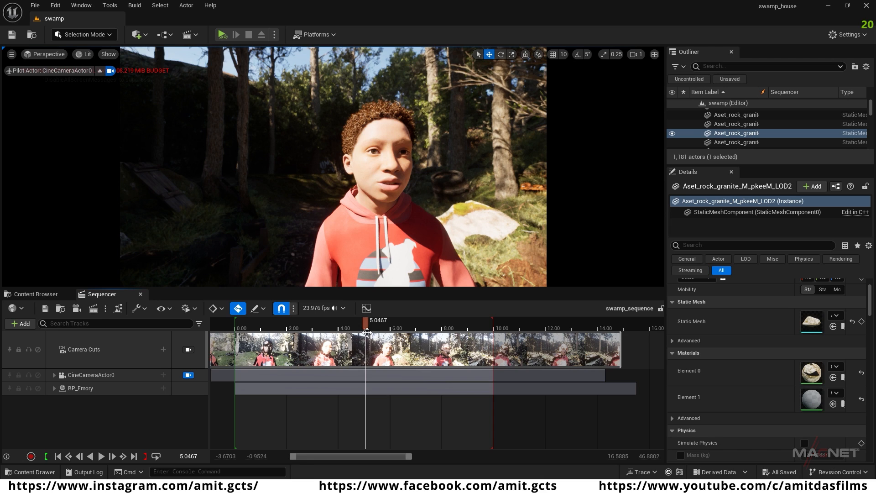
pyautogui.moveTo(350, 322); pyautogui.dragTo(355, 324)
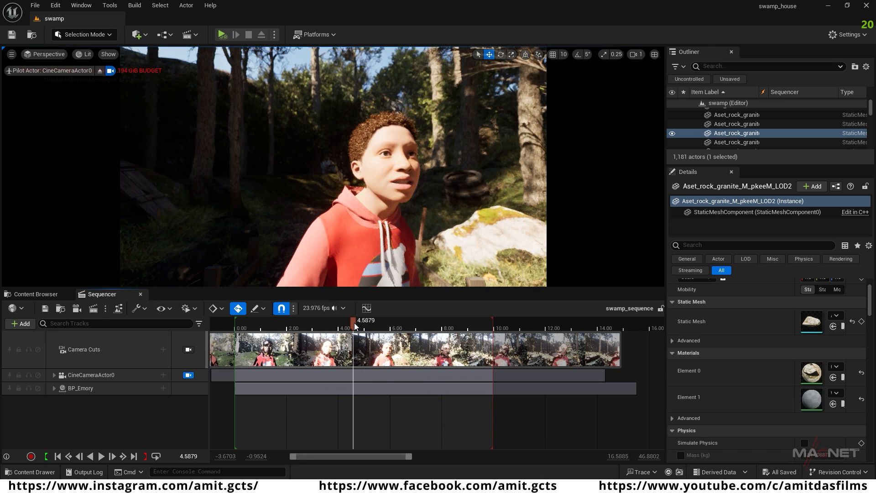
# Step: Raise CineCameraActor0's Current Focal Length to 33.425819 and reframe the view tightly on BP_Emory's face
pyautogui.click(54, 374)
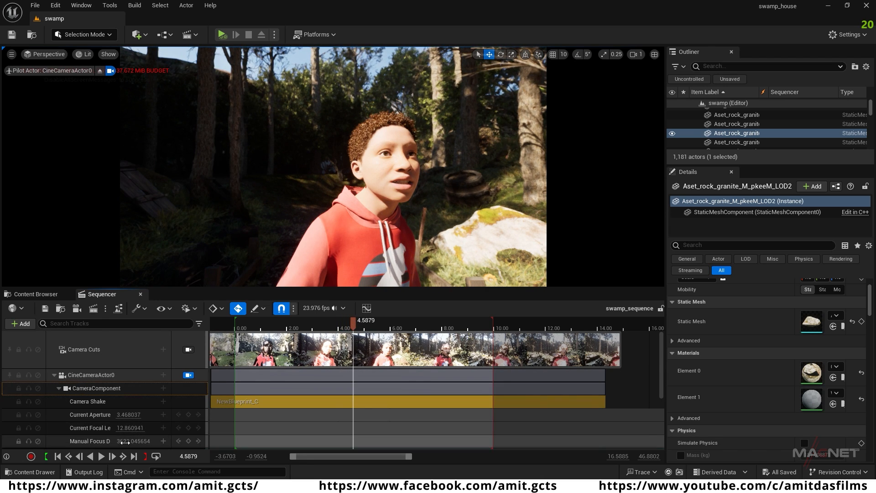
pyautogui.moveTo(130, 428); pyautogui.dragTo(189, 427)
pyautogui.moveTo(325, 238); pyautogui.dragTo(349, 234, button='right')
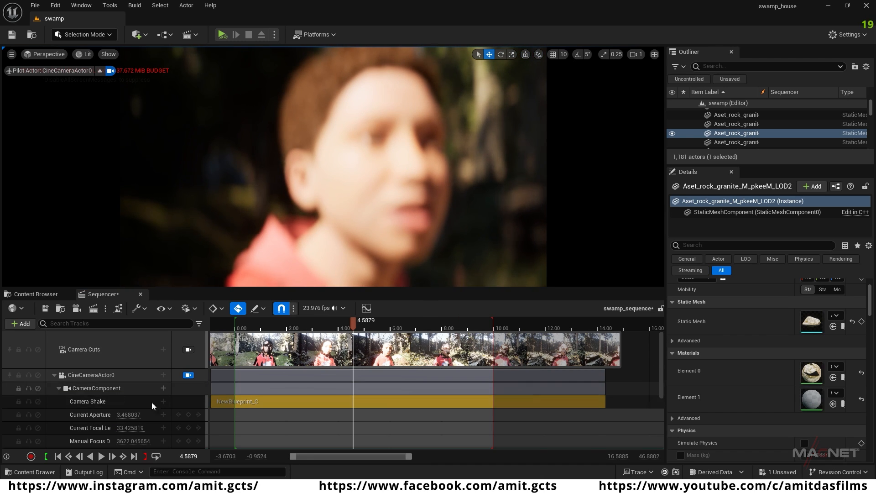
# Step: Switch the CameraComponent's Focus Method to Manual, with Manual Focus Distance 44.468681 and Current Focal Length 13.937263
pyautogui.click(76, 389)
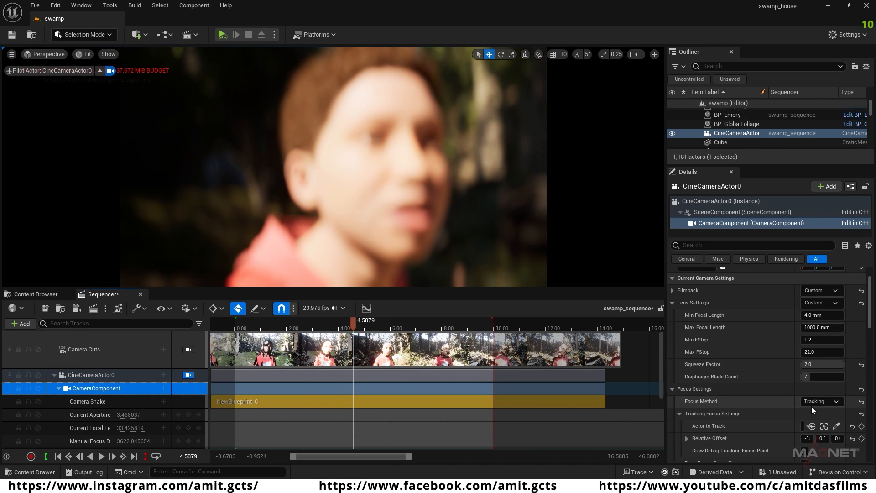
pyautogui.click(827, 401)
pyautogui.click(823, 418)
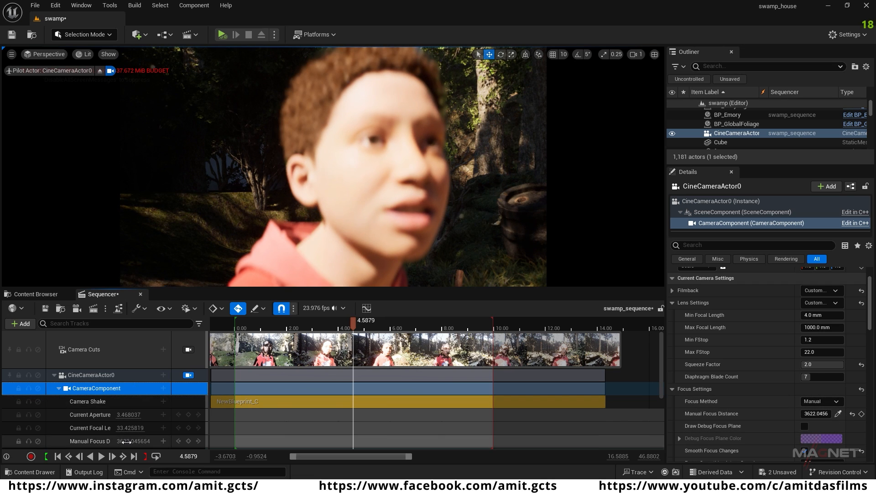
pyautogui.moveTo(130, 442)
pyautogui.mouseDown()
pyautogui.moveTo(116, 441)
pyautogui.moveTo(133, 441)
pyautogui.mouseUp()
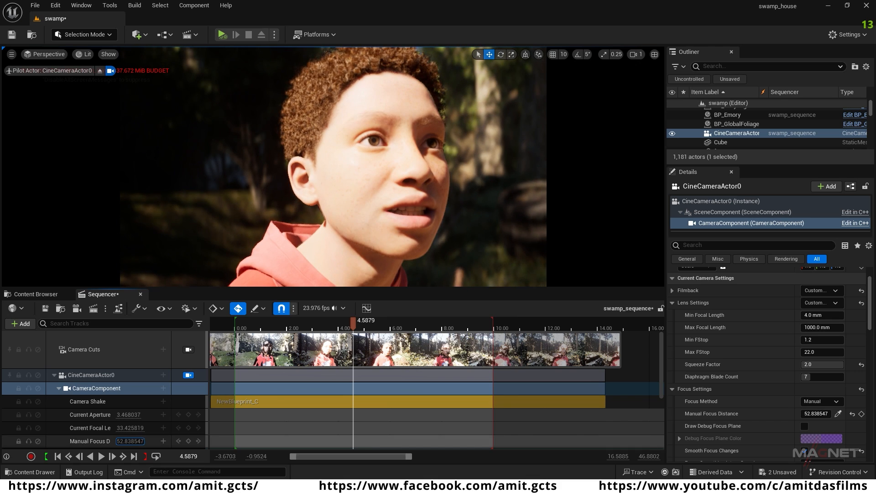
pyautogui.moveTo(130, 441); pyautogui.dragTo(127, 441)
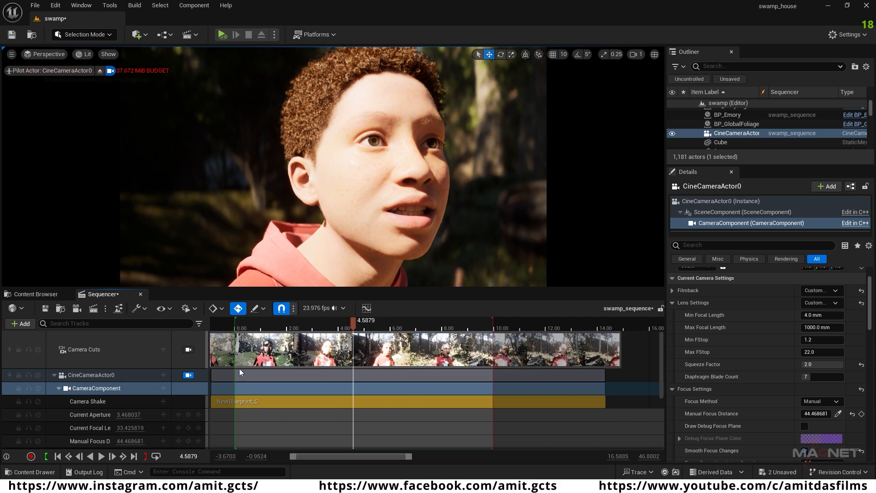
pyautogui.moveTo(130, 427); pyautogui.dragTo(160, 423)
# Step: Delete all Location, Rotation and Scale keys from CineCameraActor0's Transform track
pyautogui.scroll(-1, 97, 421)
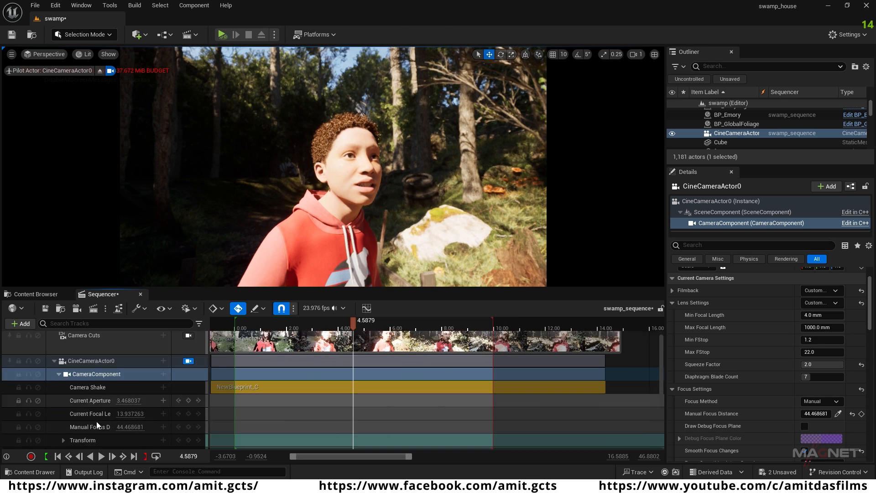
pyautogui.scroll(-2, 105, 416)
pyautogui.scroll(-3, 98, 412)
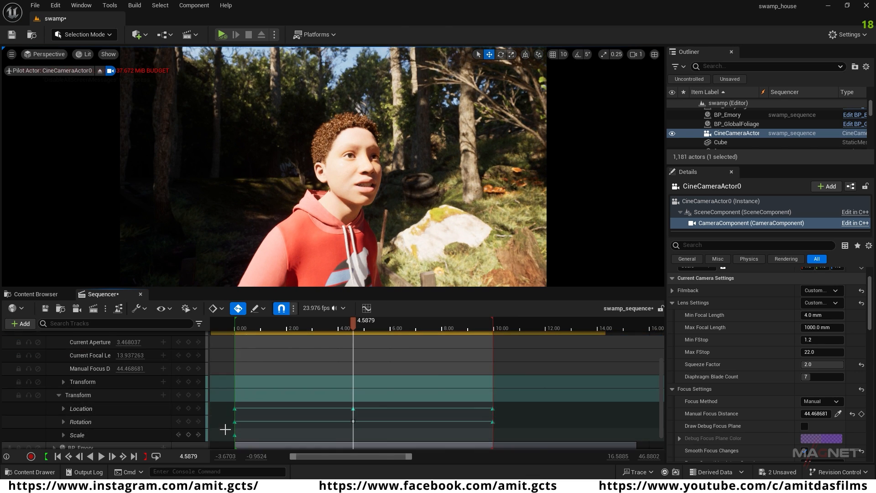
pyautogui.moveTo(229, 400); pyautogui.dragTo(275, 436)
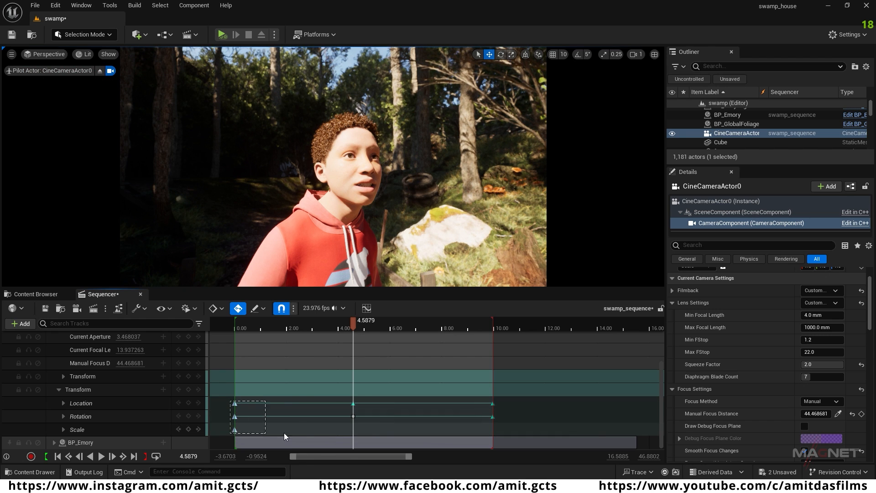
pyautogui.moveTo(509, 431); pyautogui.dragTo(519, 434)
pyautogui.press('Delete')
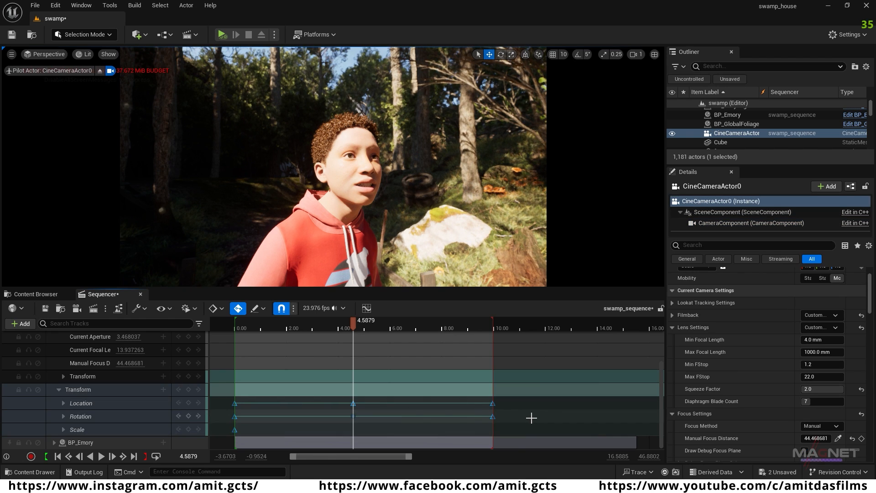
# Step: Fly the piloted camera away from the character to the house yard and set Manual Focus Distance to 1053.442383
pyautogui.moveTo(392, 196); pyautogui.dragTo(347, 196, button='right')
pyautogui.press('w')
pyautogui.press('w')
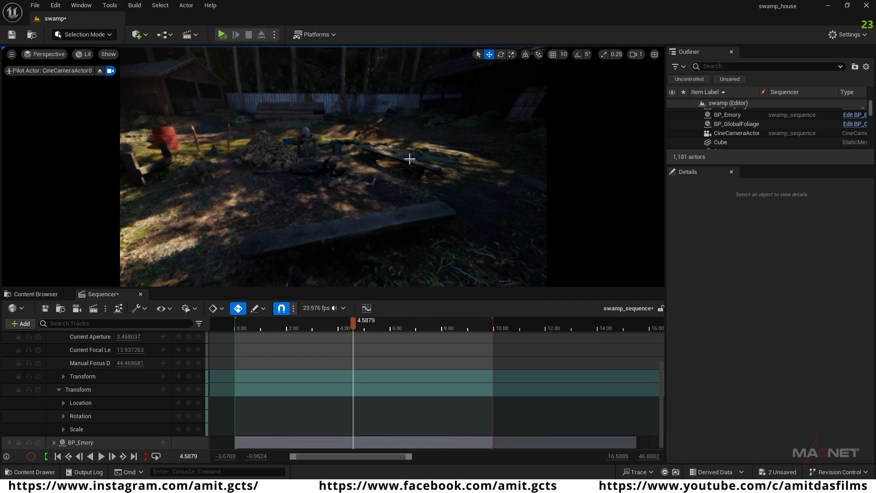
pyautogui.moveTo(130, 363)
pyautogui.mouseDown()
pyautogui.moveTo(156, 363)
pyautogui.moveTo(134, 363)
pyautogui.mouseUp()
# Step: Move the piloted camera around the yard and frame the wooden bench in front of the house
pyautogui.moveTo(333, 182); pyautogui.dragTo(392, 160, button='right')
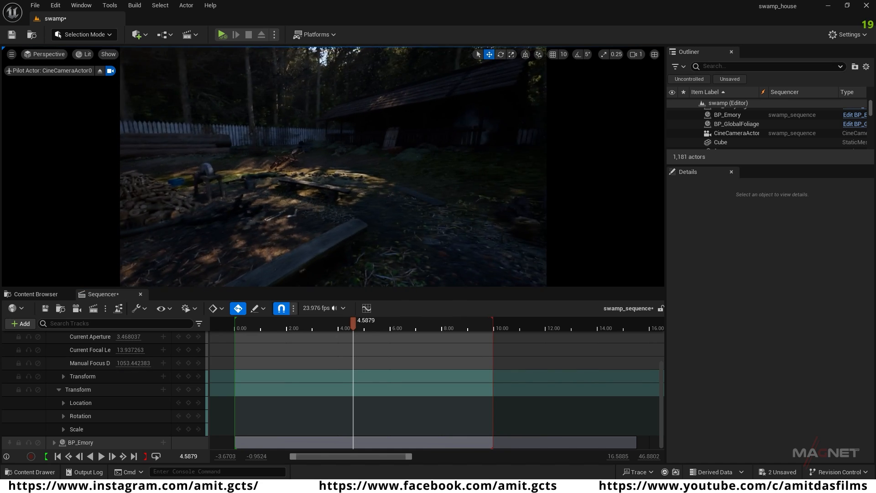
pyautogui.moveTo(333, 183); pyautogui.dragTo(335, 164, button='right')
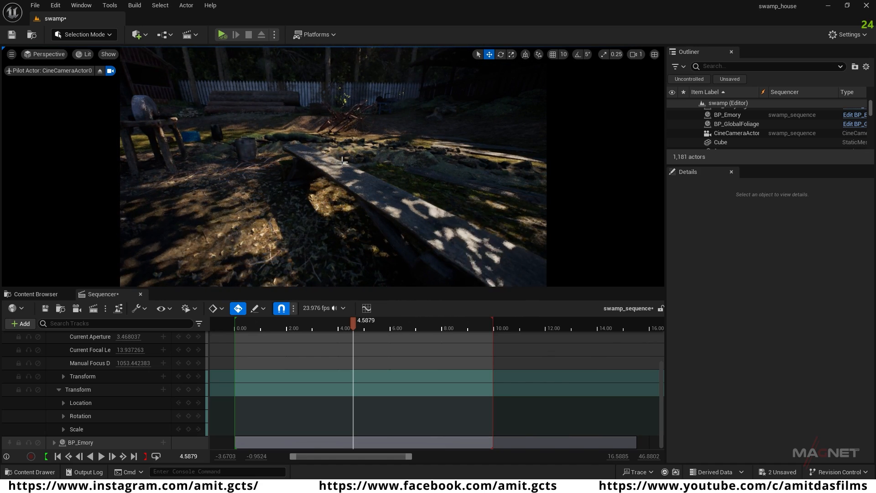
pyautogui.moveTo(297, 230); pyautogui.dragTo(267, 229, button='right')
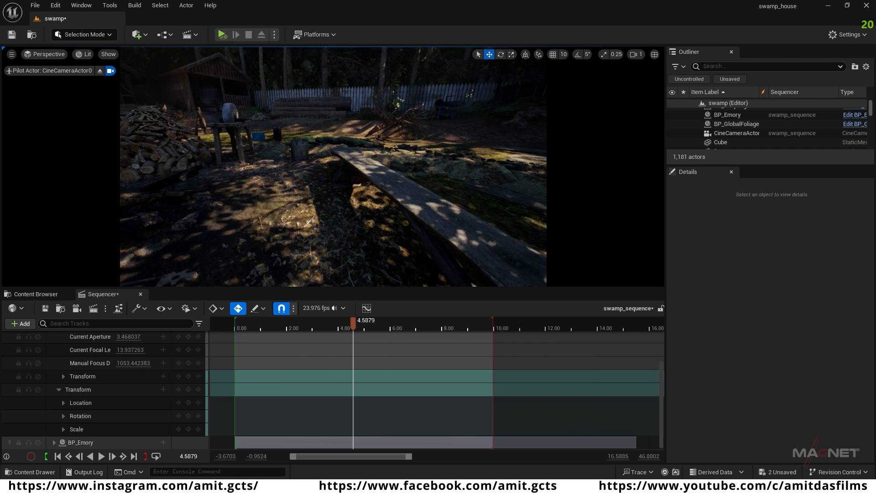
pyautogui.moveTo(336, 228); pyautogui.dragTo(319, 228, button='right')
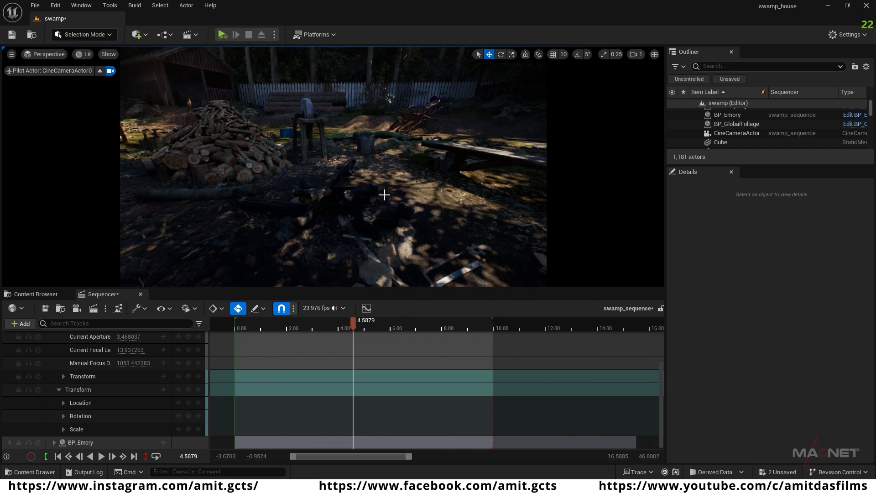
pyautogui.moveTo(354, 250)
pyautogui.mouseDown(button='right')
pyautogui.moveTo(383, 249)
pyautogui.moveTo(370, 250)
pyautogui.mouseUp(button='right')
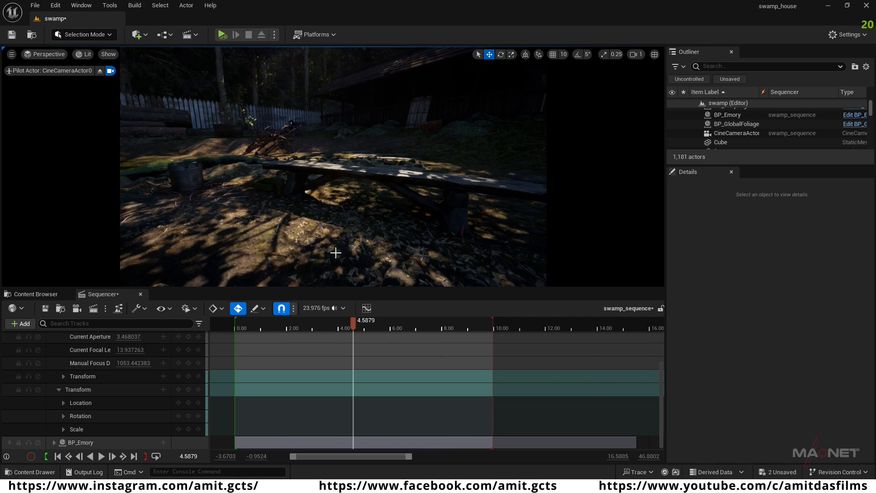
pyautogui.moveTo(336, 257); pyautogui.dragTo(388, 246, button='right')
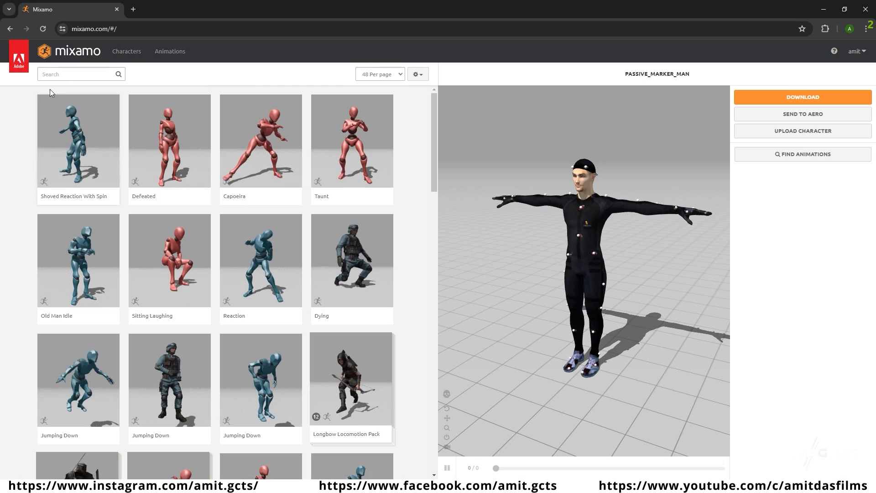
# Step: Switch to Mixamo, search the animations for "sitting" and choose the seated Sitting Idle animation
pyautogui.click(62, 75)
pyautogui.write('sitting')
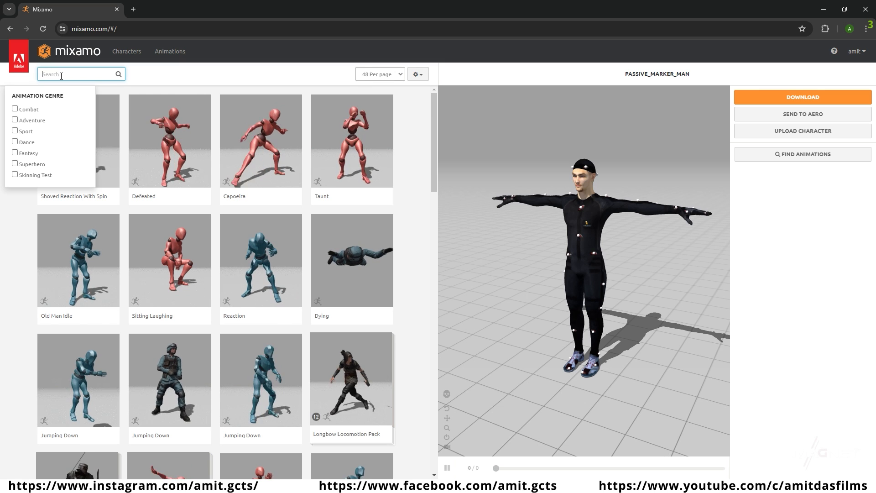
pyautogui.press('Return')
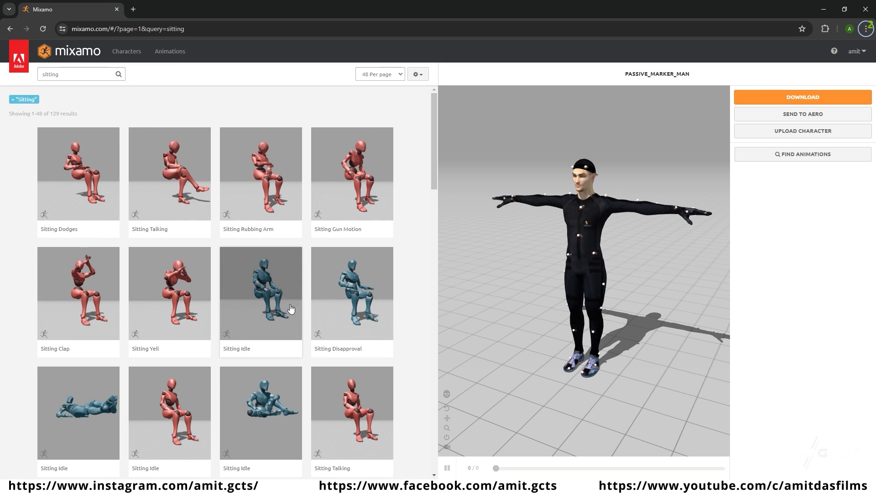
pyautogui.click(262, 294)
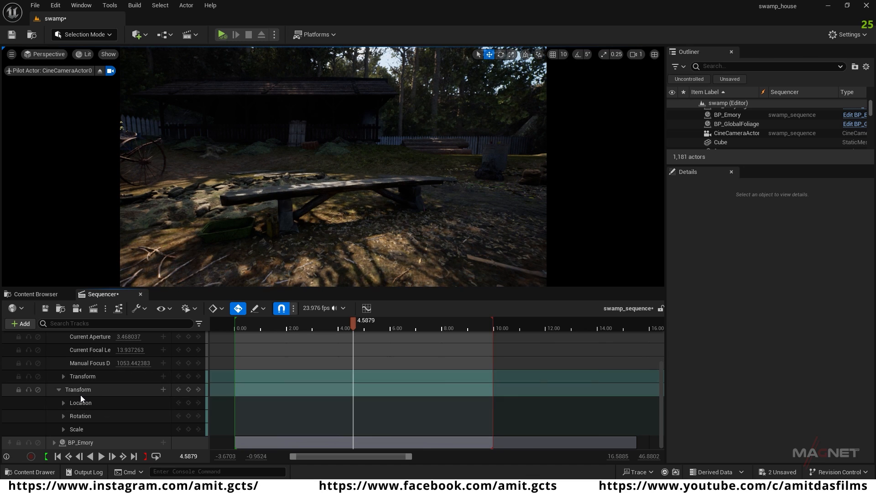
# Step: Back in Unreal Editor, create a new folder named walk inside the mixamo_animation content folder
pyautogui.scroll(3, 78, 395)
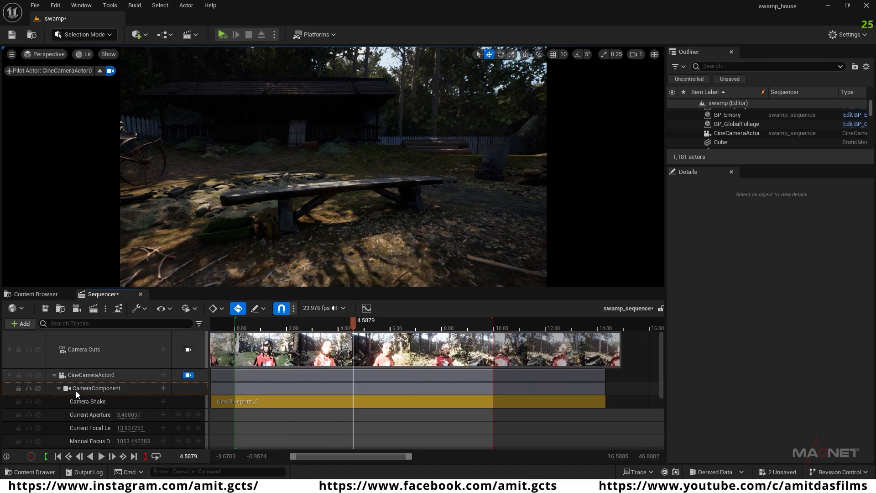
pyautogui.click(33, 295)
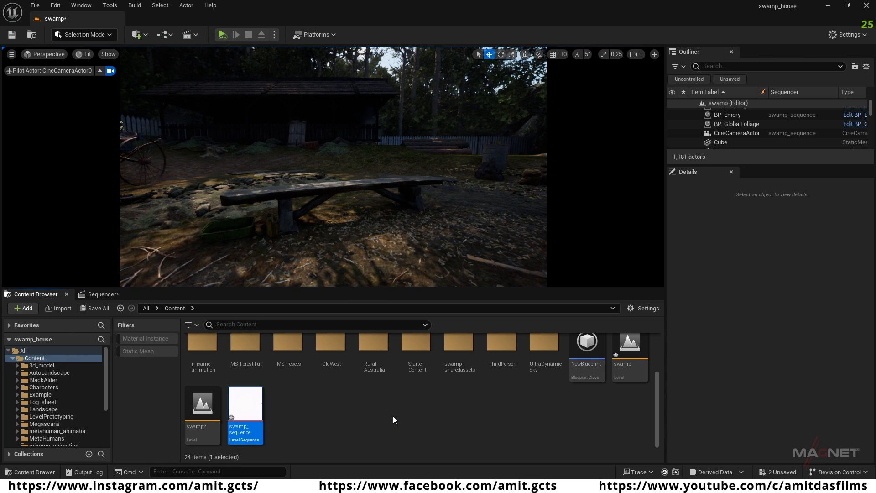
pyautogui.click(202, 379)
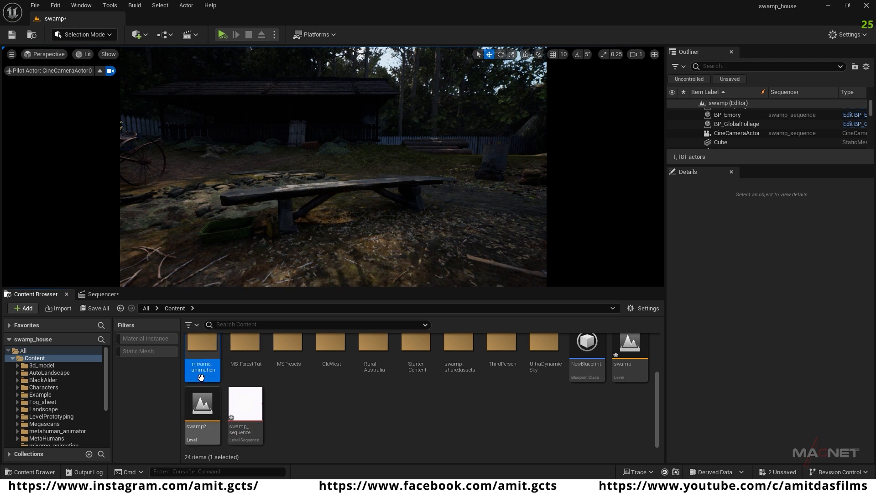
pyautogui.doubleClick(202, 379)
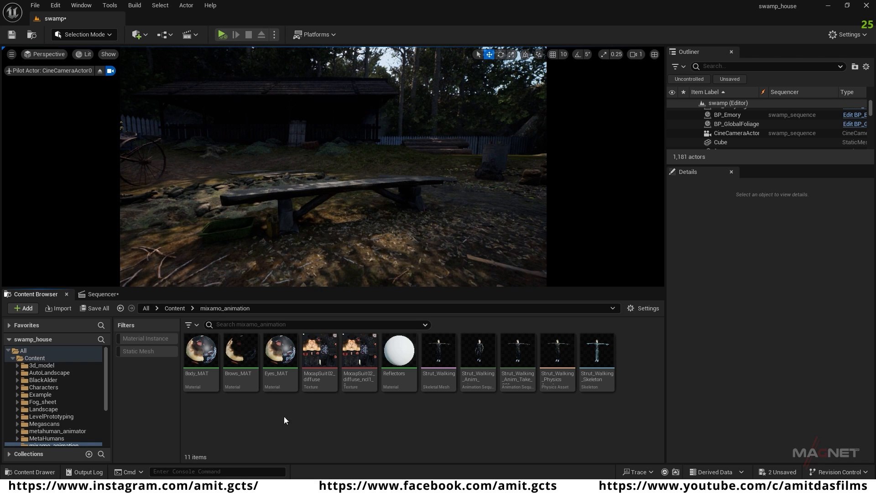
pyautogui.rightClick(311, 416)
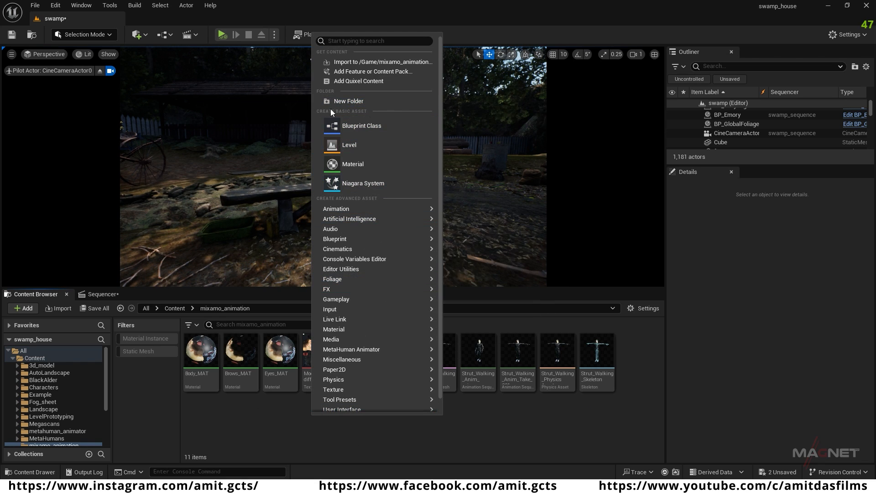
pyautogui.click(359, 100)
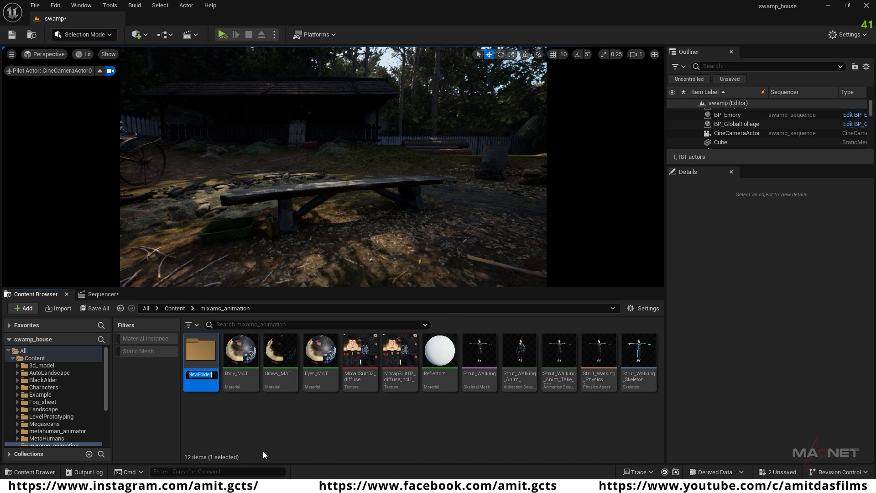
pyautogui.write('W')
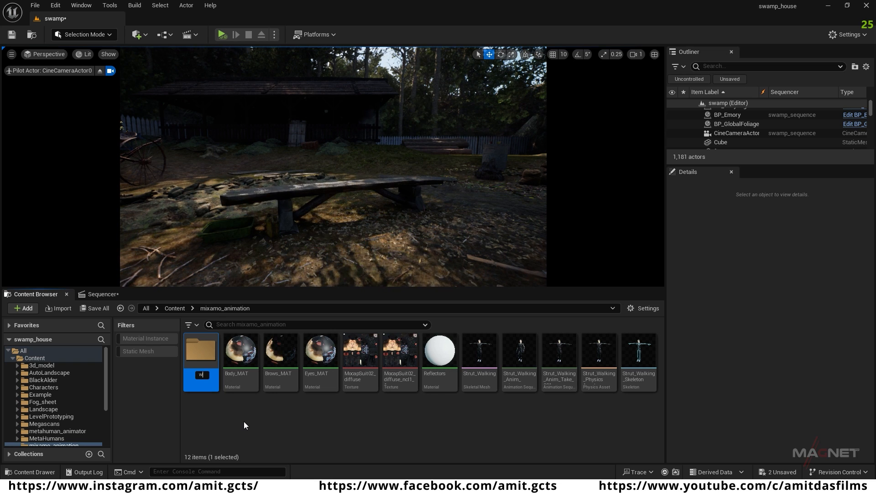
pyautogui.write('alk')
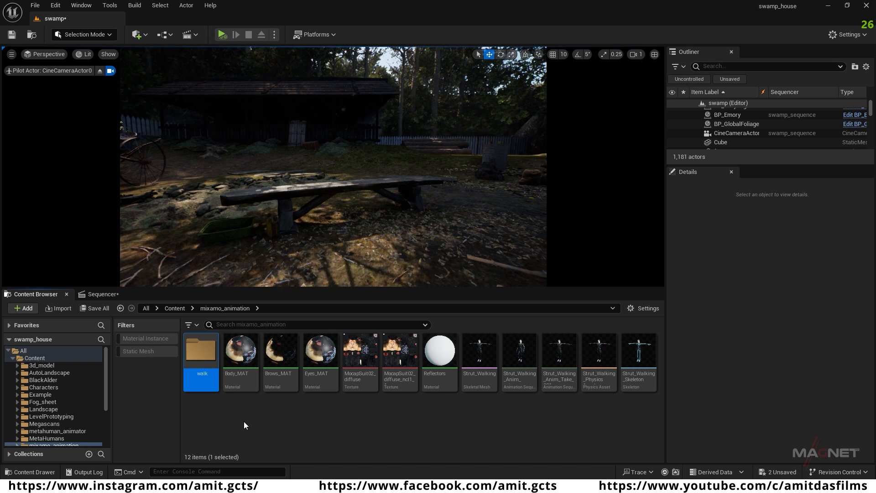
# Step: Move all the Strut_Walking assets, materials and textures in mixamo_animation into the walk folder
pyautogui.click(639, 358)
pyautogui.click(241, 351)
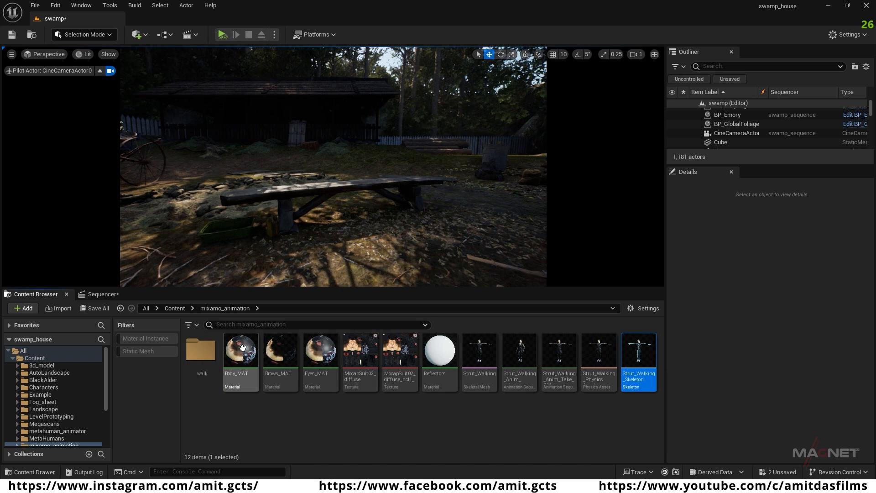
pyautogui.keyDown('shift'); pyautogui.click(639, 361); pyautogui.keyUp('shift')
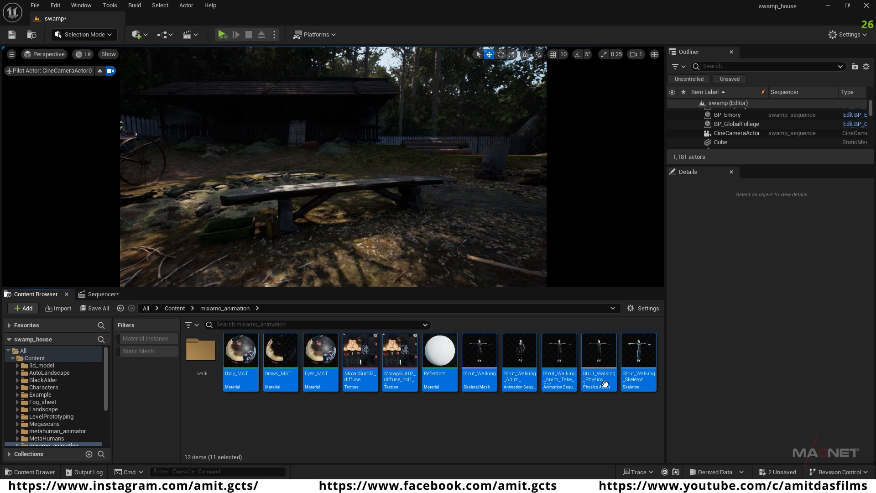
pyautogui.moveTo(246, 352); pyautogui.dragTo(200, 349)
pyautogui.click(224, 368)
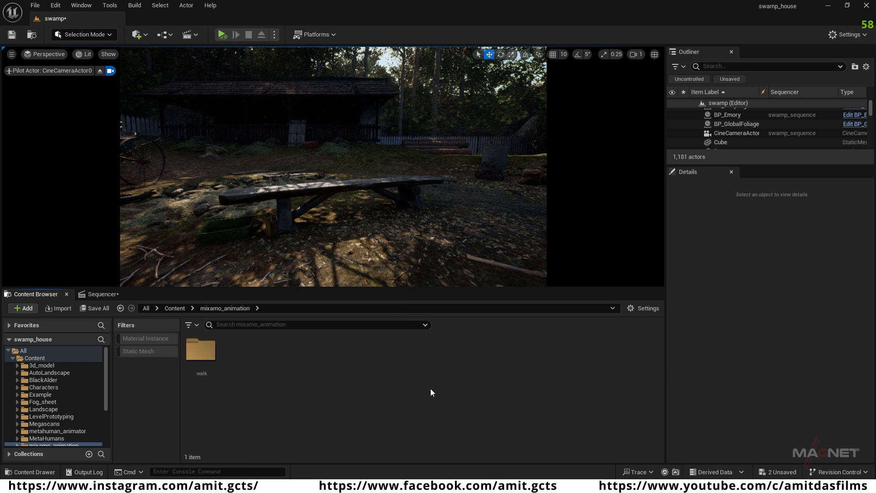
# Step: Create a folder named sitting inside mixamo_animation and open it
pyautogui.rightClick(262, 351)
pyautogui.click(303, 165)
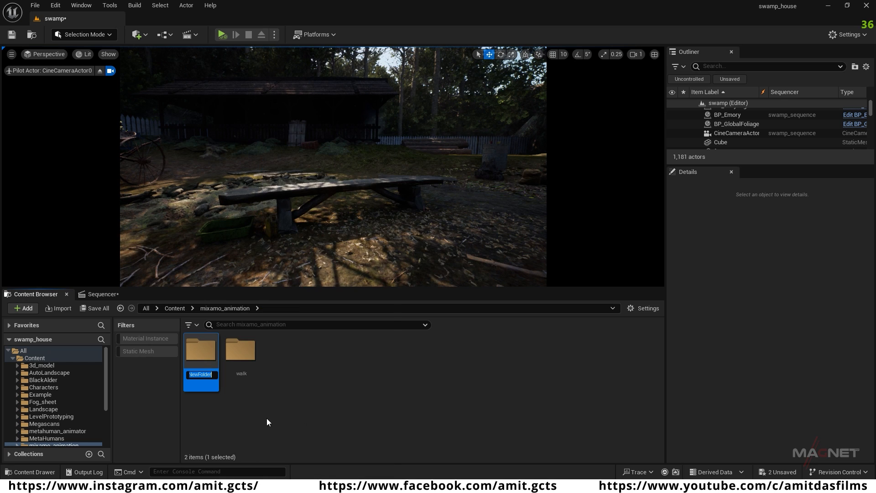
pyautogui.write('sitting')
pyautogui.press('Return')
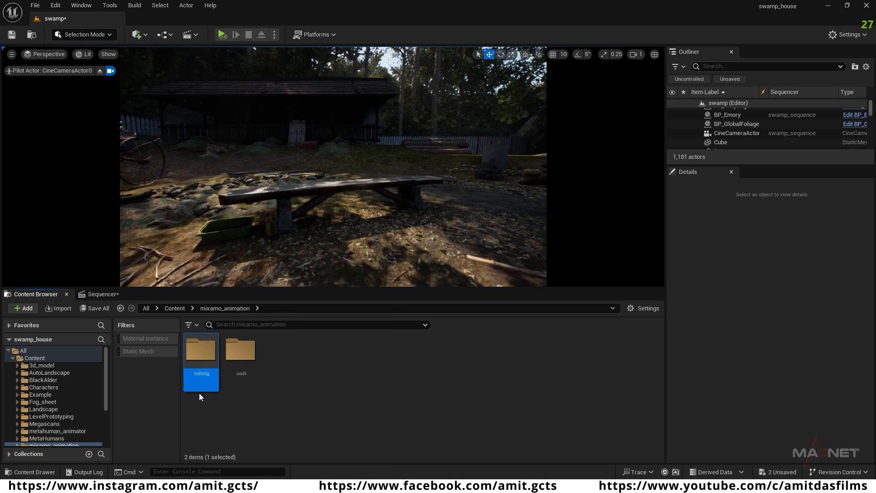
pyautogui.doubleClick(201, 363)
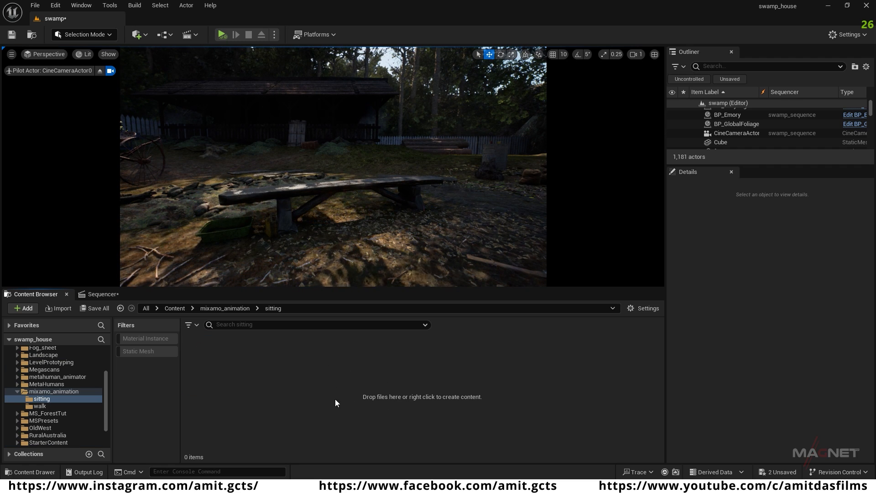
# Step: Import Sitting Idle.fbx from the tutorial assets' sitting folder into the open content folder, keeping the default FBX import options
pyautogui.hotkey('alt', 'Tab')
pyautogui.moveTo(453, 33); pyautogui.dragTo(627, 32)
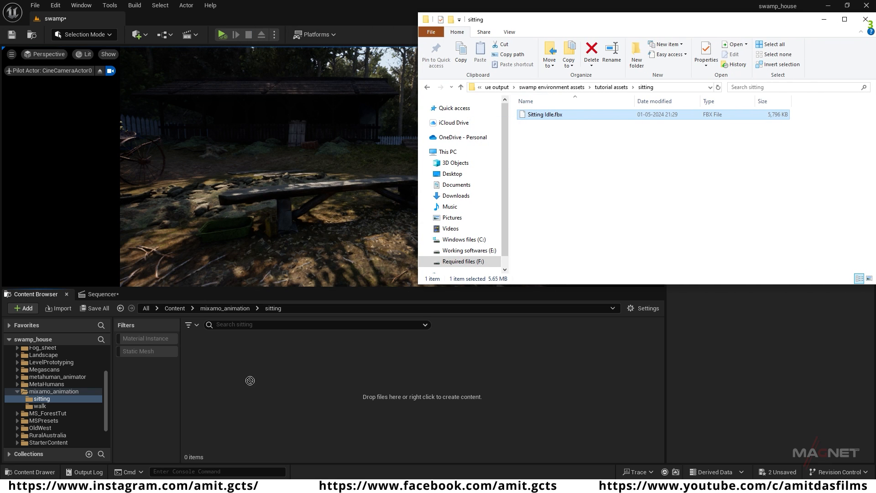
pyautogui.moveTo(242, 388); pyautogui.dragTo(242, 389)
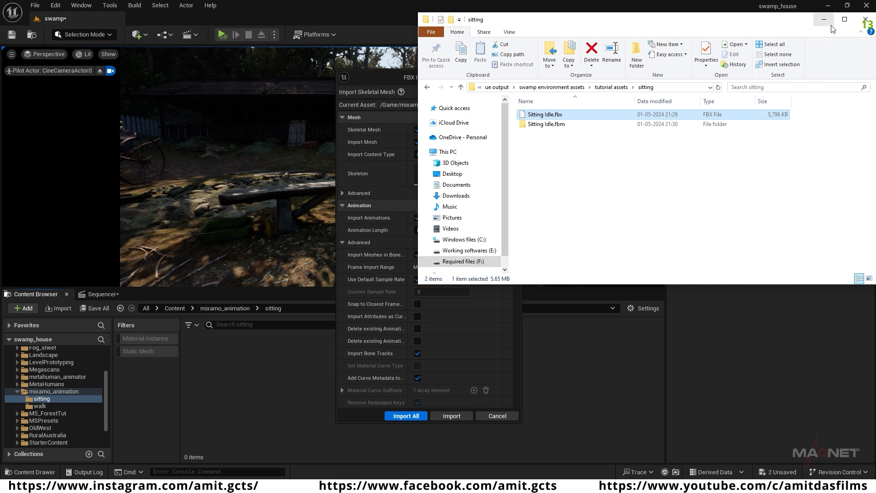
pyautogui.click(865, 20)
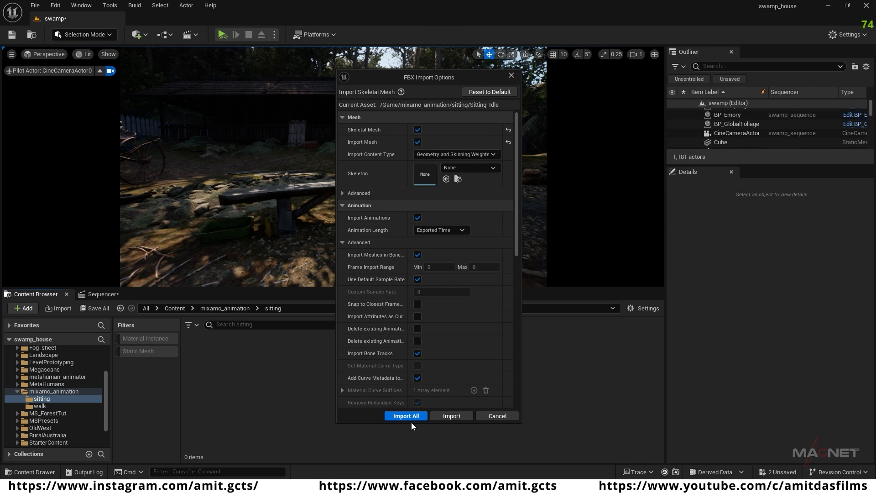
pyautogui.click(405, 416)
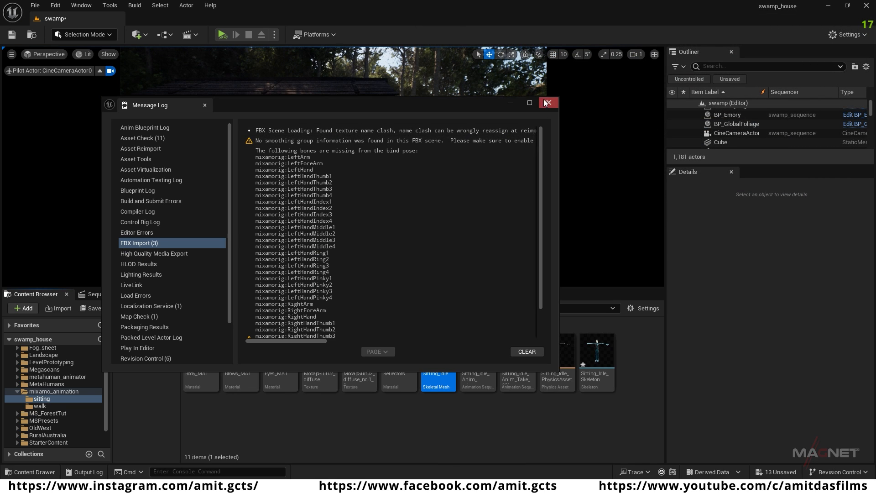
pyautogui.click(548, 104)
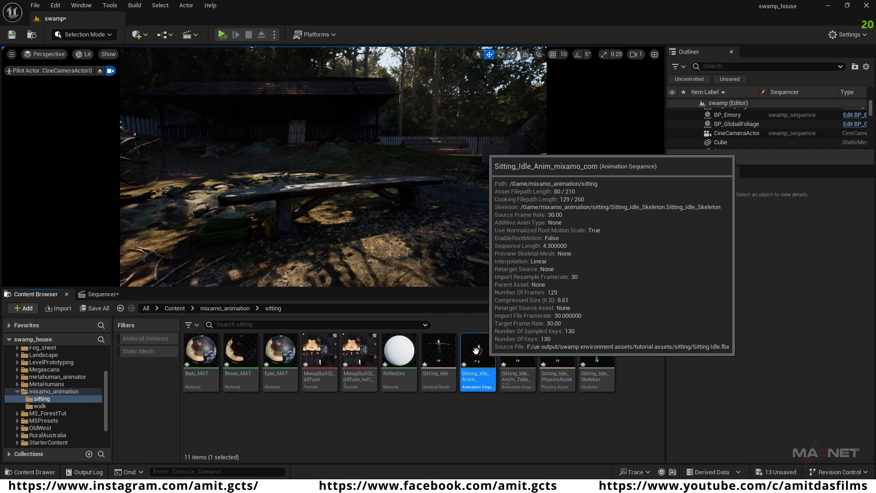
# Step: Start retargeting the Sitting_Idle_Anim_mixamo_com animation and set the target skeletal mesh to m_srt_unw_body_preview
pyautogui.rightClick(477, 356)
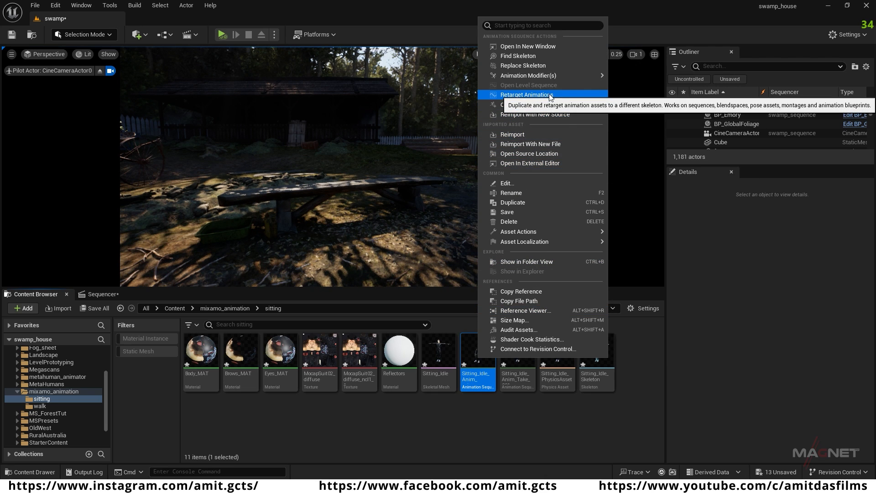
pyautogui.click(527, 95)
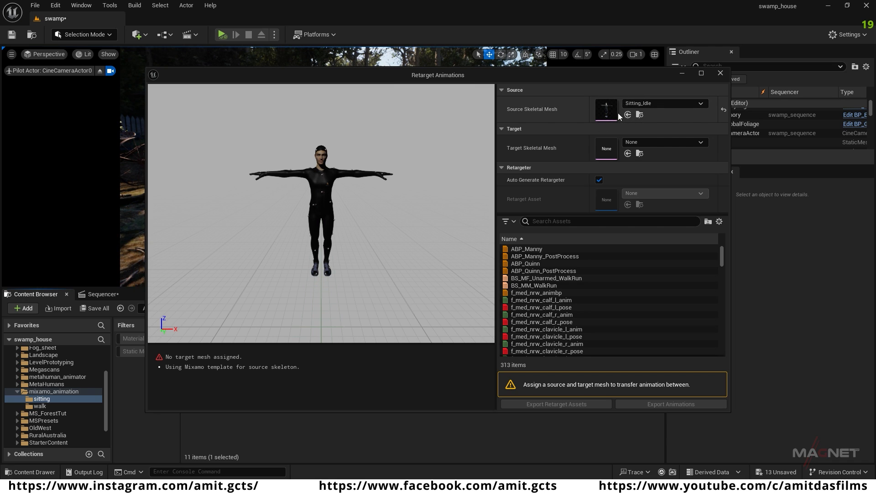
pyautogui.click(702, 143)
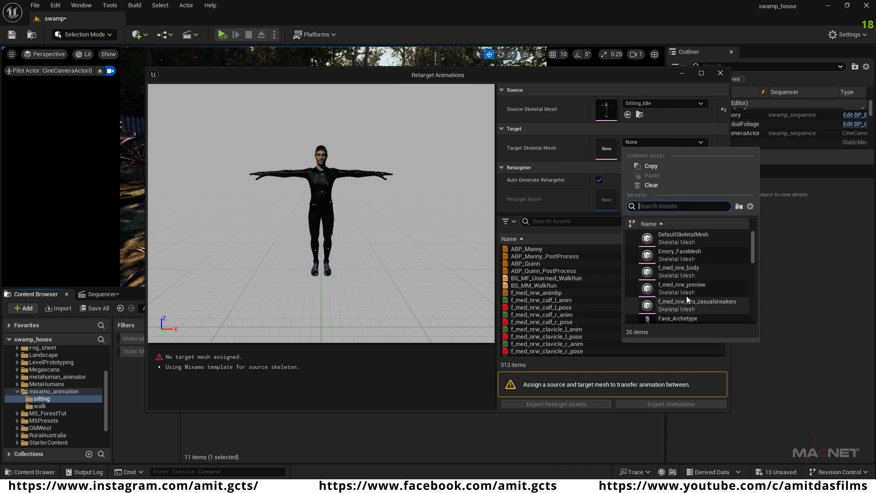
pyautogui.scroll(-2, 753, 237)
pyautogui.scroll(-2, 687, 280)
pyautogui.scroll(-1, 707, 287)
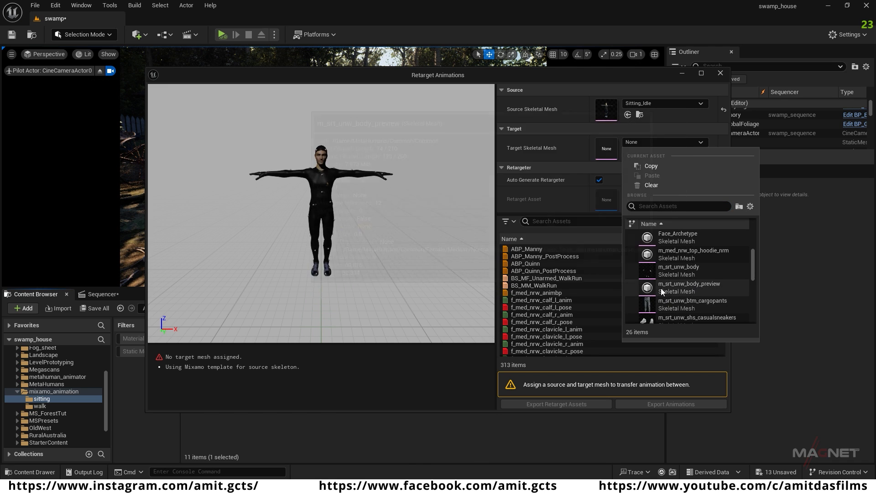
pyautogui.click(701, 285)
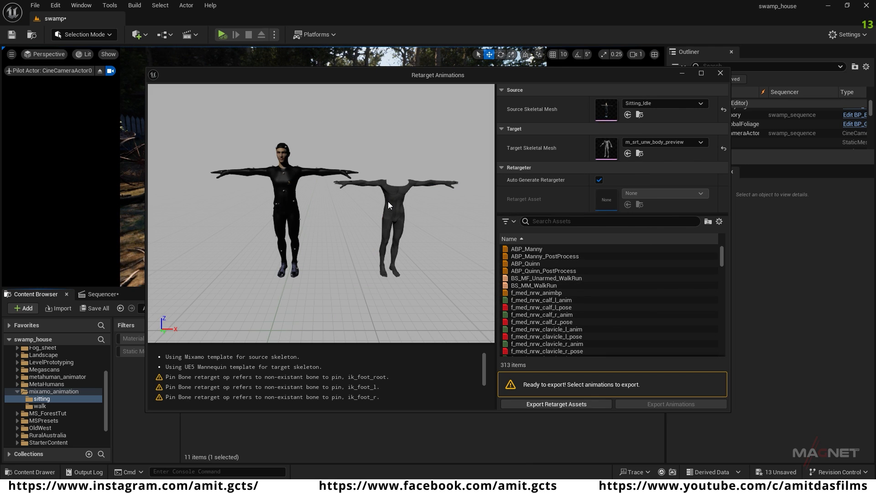
# Step: Filter the retarget assets by "sitting" and export the retargeted Sitting_Idle_Anim_mixamo_com animation into the MetaHumans folder
pyautogui.click(552, 220)
pyautogui.write('sitting')
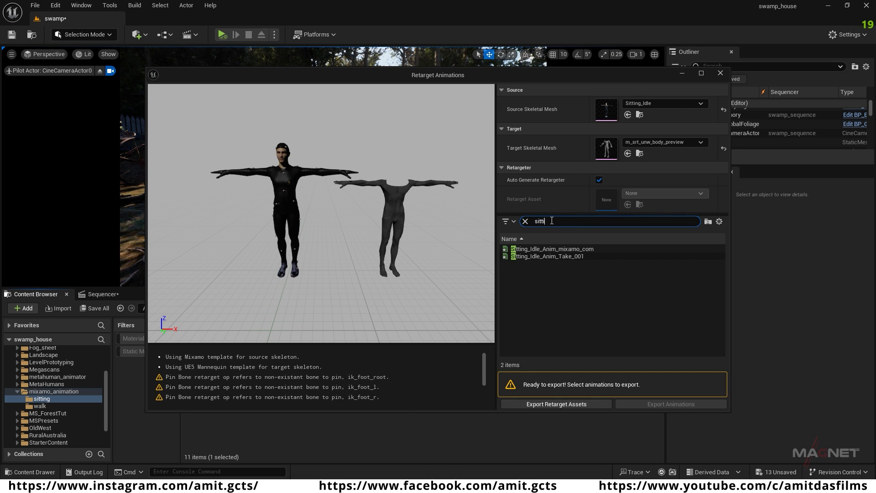
pyautogui.click(591, 249)
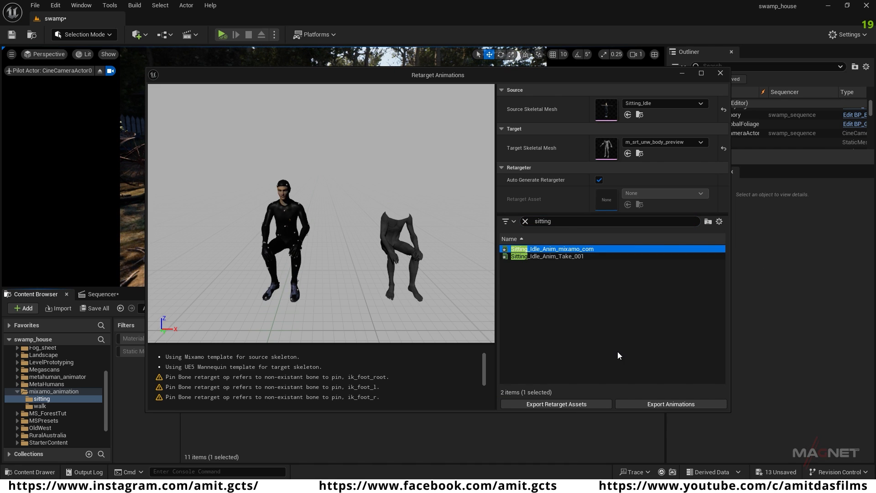
pyautogui.click(685, 404)
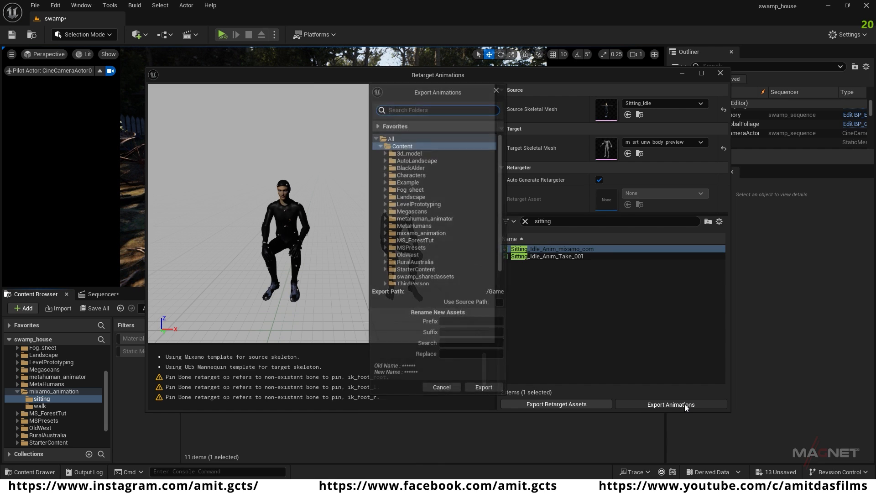
pyautogui.click(426, 226)
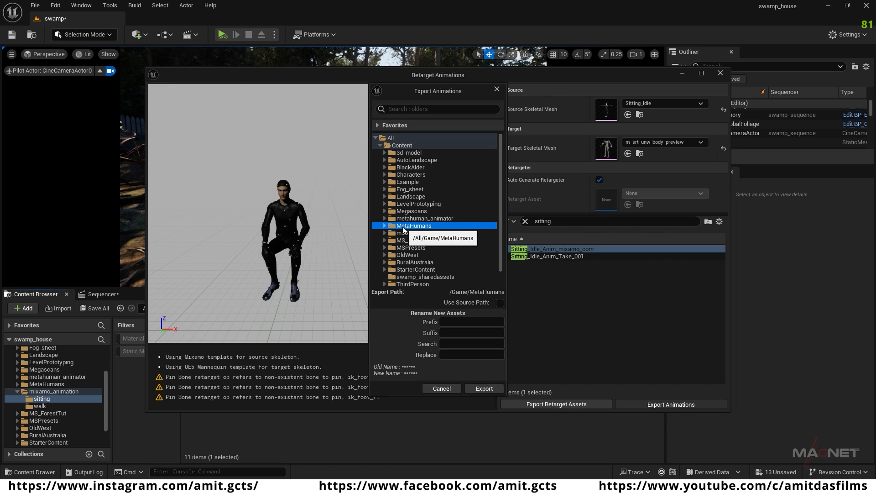
pyautogui.click(484, 388)
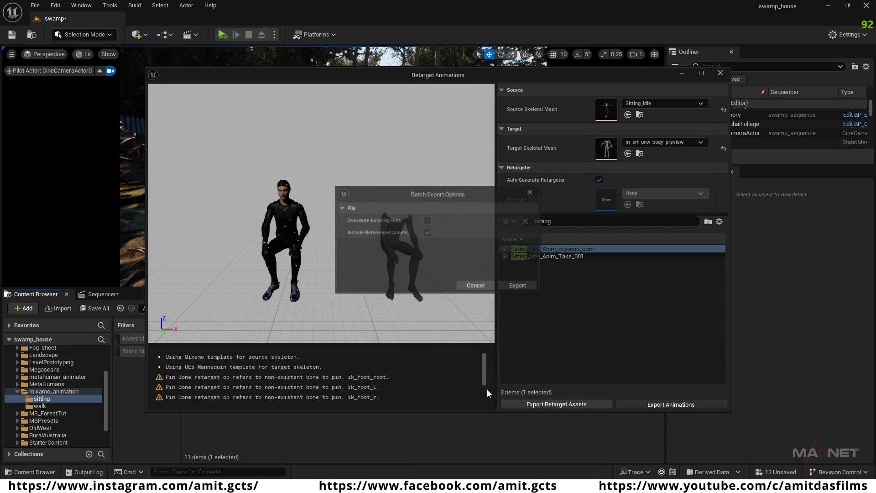
pyautogui.click(520, 285)
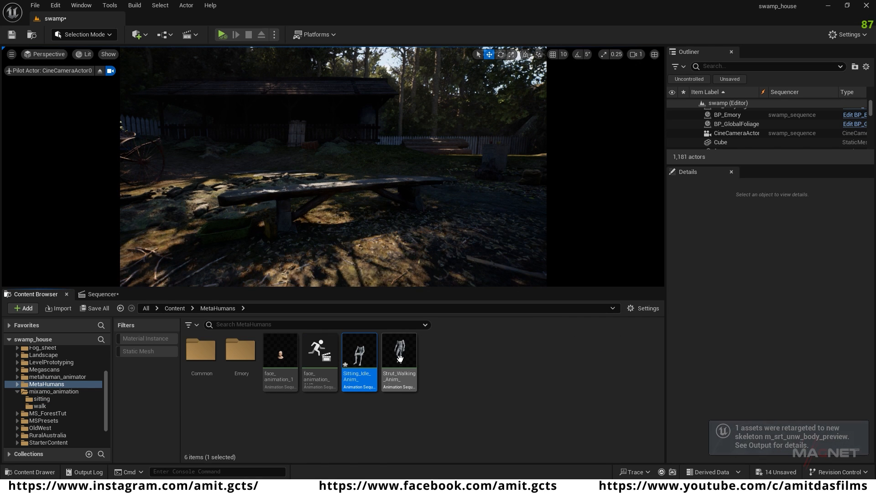
pyautogui.click(391, 405)
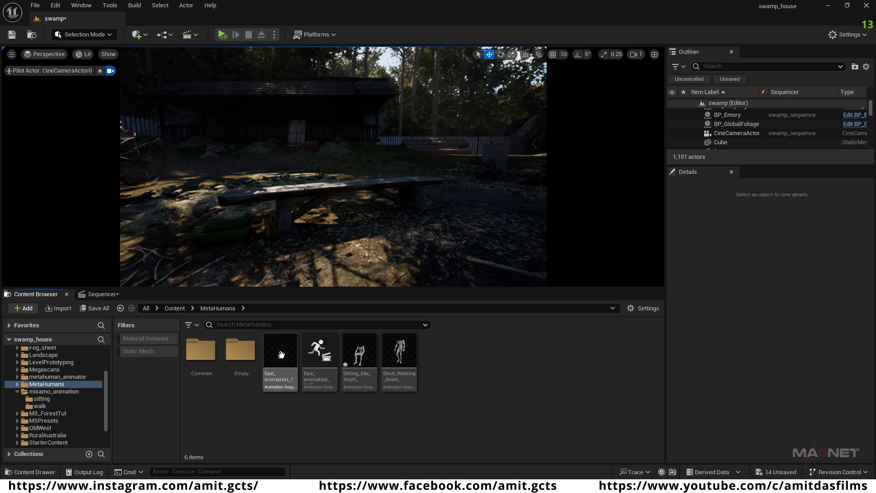
# Step: Open NewMetaHumanPerformance from the metahuman_animator folder and accept switching to the audio clock source
pyautogui.click(69, 377)
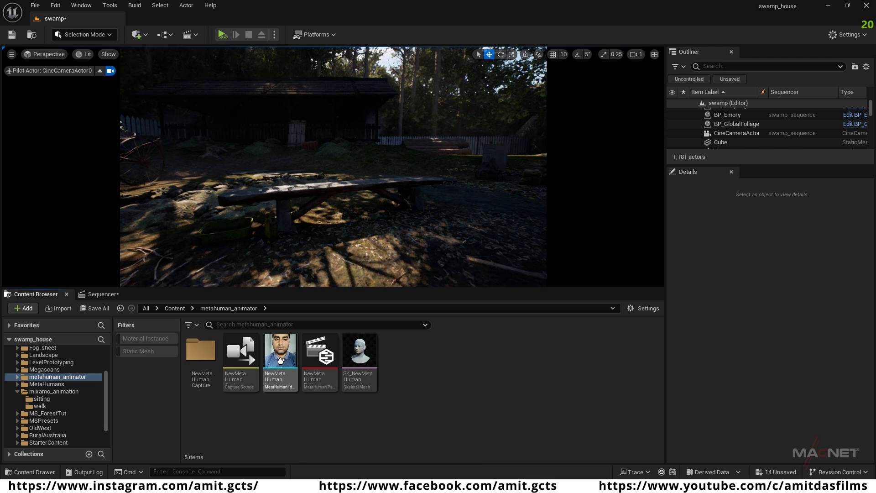
pyautogui.click(322, 353)
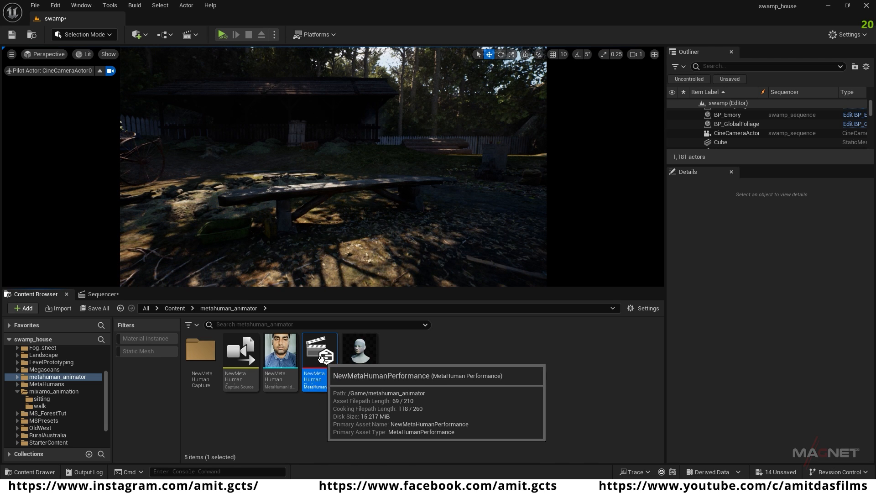
pyautogui.doubleClick(321, 358)
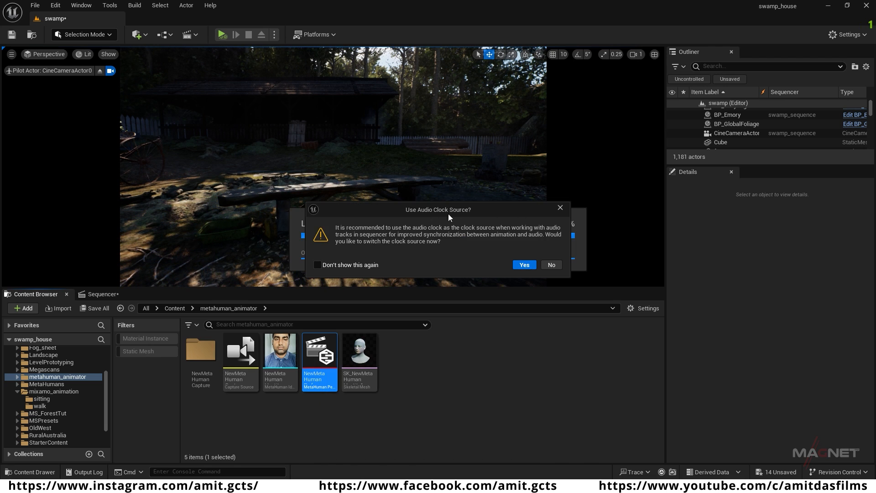
pyautogui.click(525, 264)
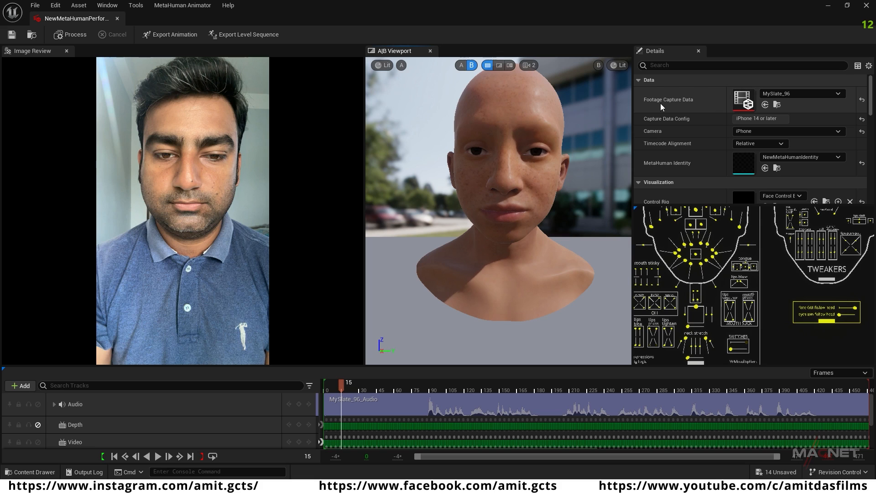
# Step: Set the performance's Footage Capture Data to MySlate_97 and scrub through the new face footage
pyautogui.click(838, 94)
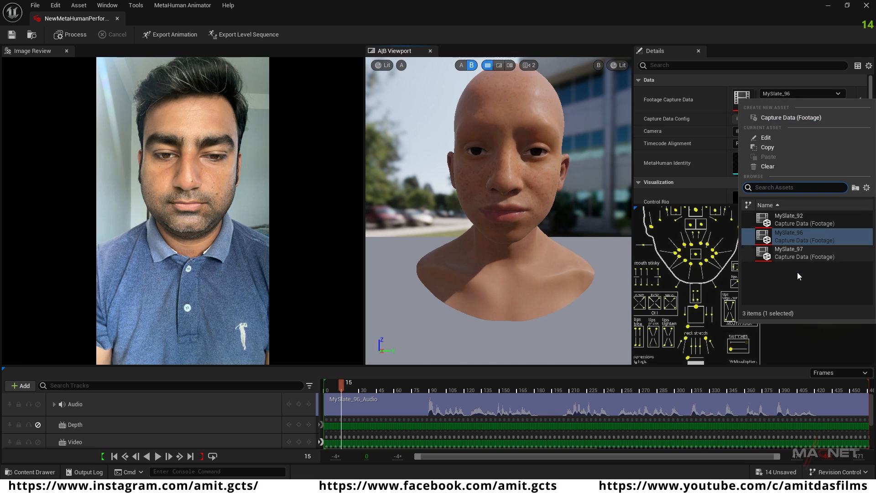
pyautogui.click(807, 253)
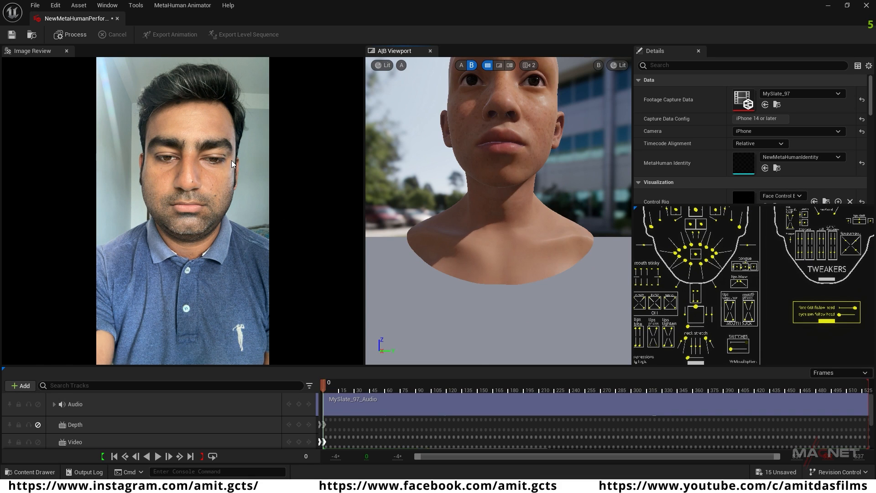
pyautogui.moveTo(323, 382); pyautogui.dragTo(718, 410)
pyautogui.moveTo(659, 405); pyautogui.dragTo(330, 384)
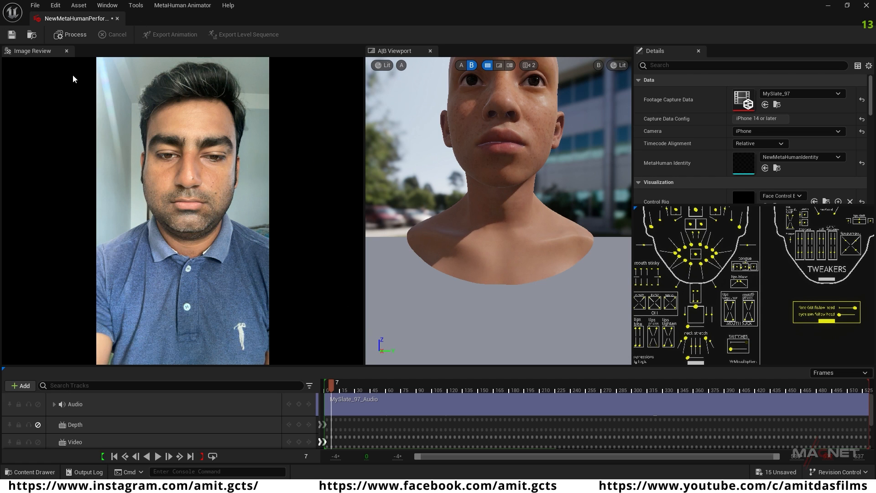
# Step: Process the MySlate_97 performance and scrub the timeline to check the face animation against the footage
pyautogui.click(70, 35)
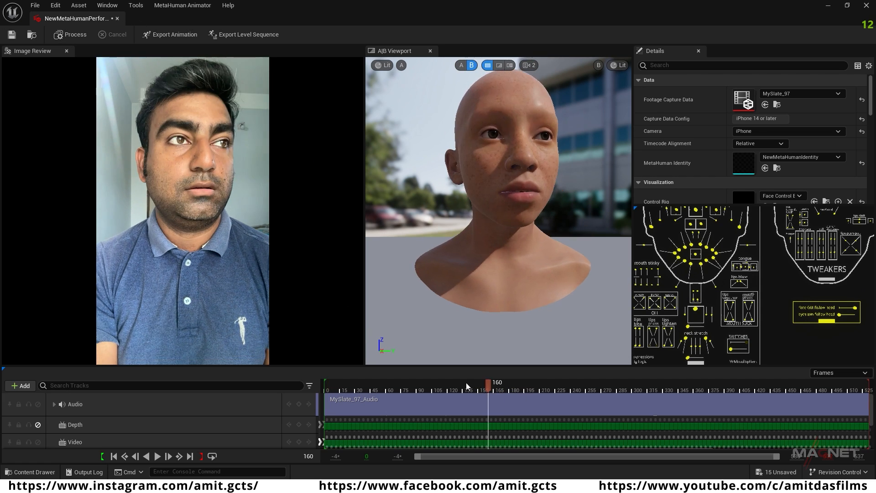
pyautogui.moveTo(436, 384); pyautogui.dragTo(683, 388)
pyautogui.moveTo(585, 390); pyautogui.dragTo(462, 387)
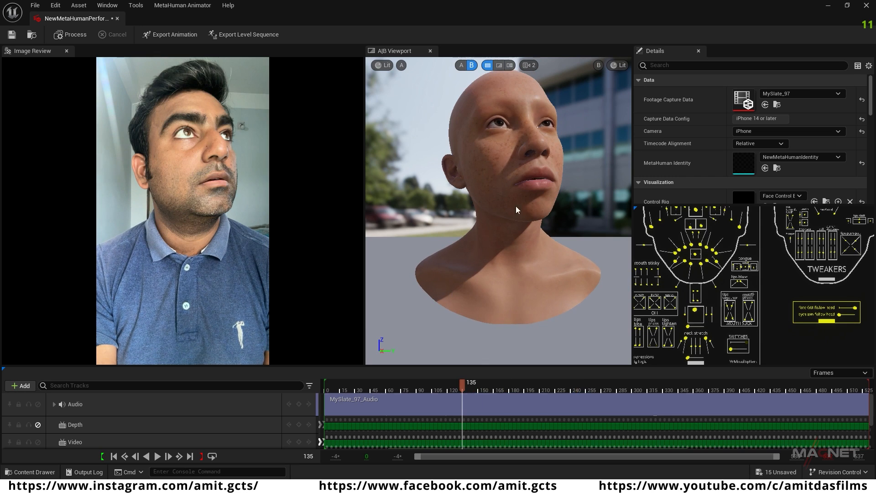
# Step: Export the performance's animation sequence as look_around_HR into the MetaHumans folder with head movement enabled
pyautogui.click(171, 34)
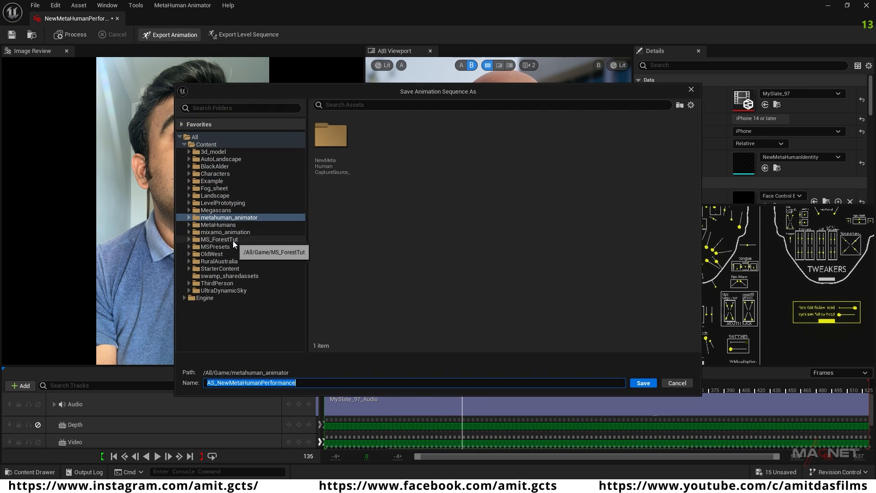
pyautogui.click(219, 225)
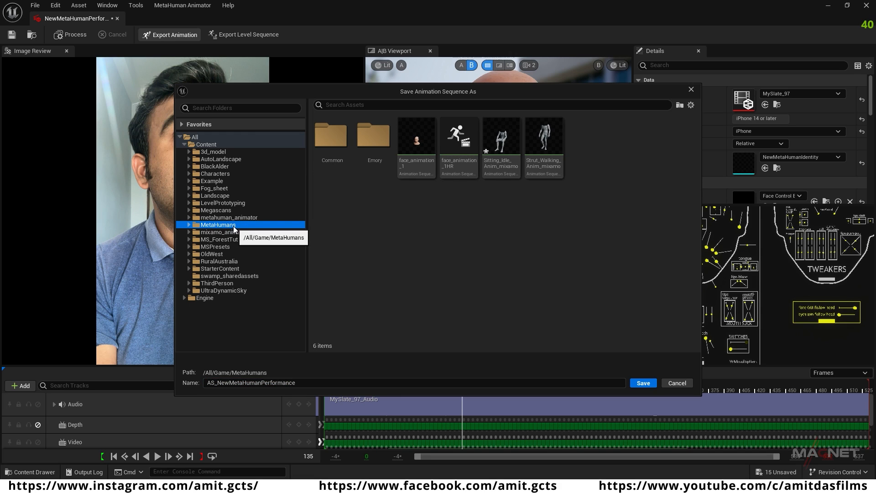
pyautogui.click(302, 383)
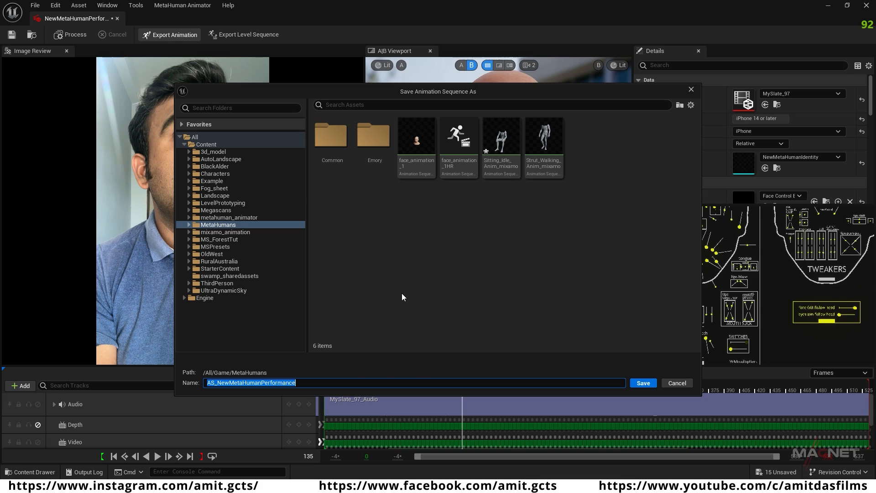
pyautogui.write('look_around_HR')
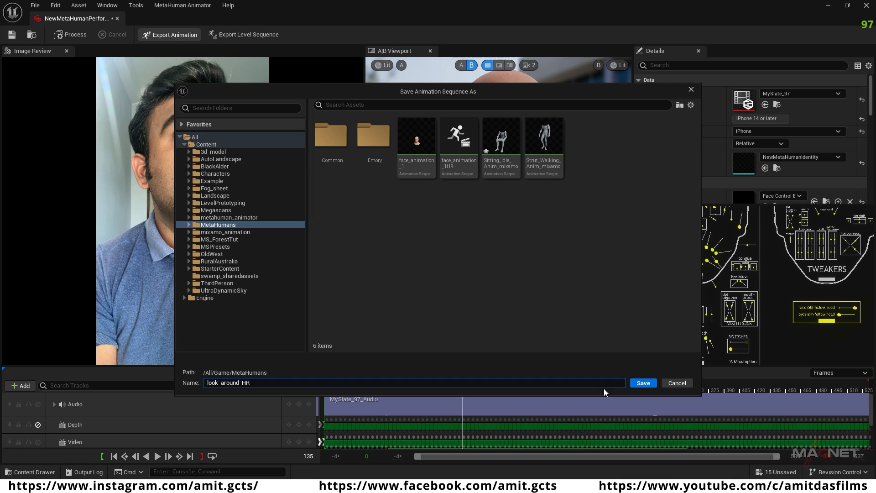
pyautogui.click(645, 383)
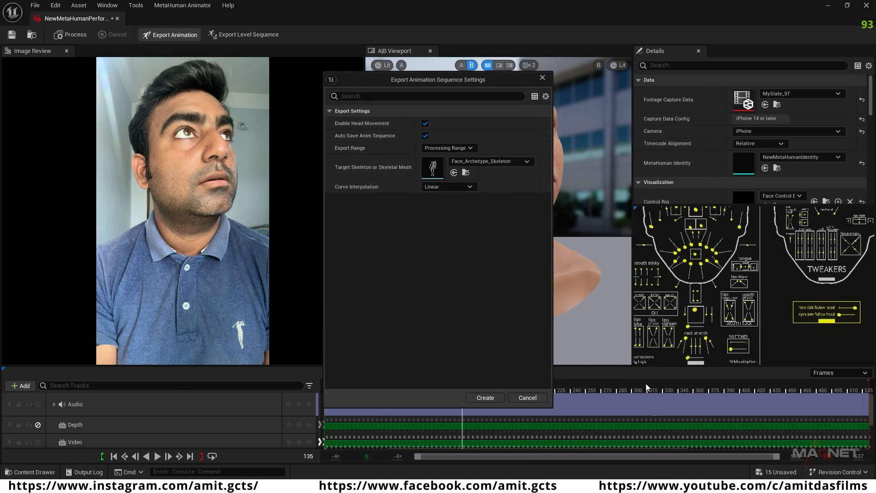
pyautogui.click(425, 122)
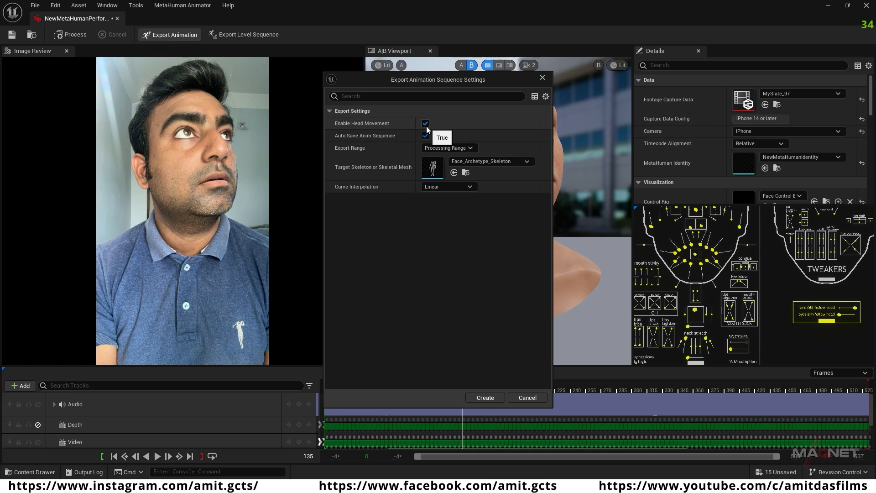
pyautogui.click(486, 397)
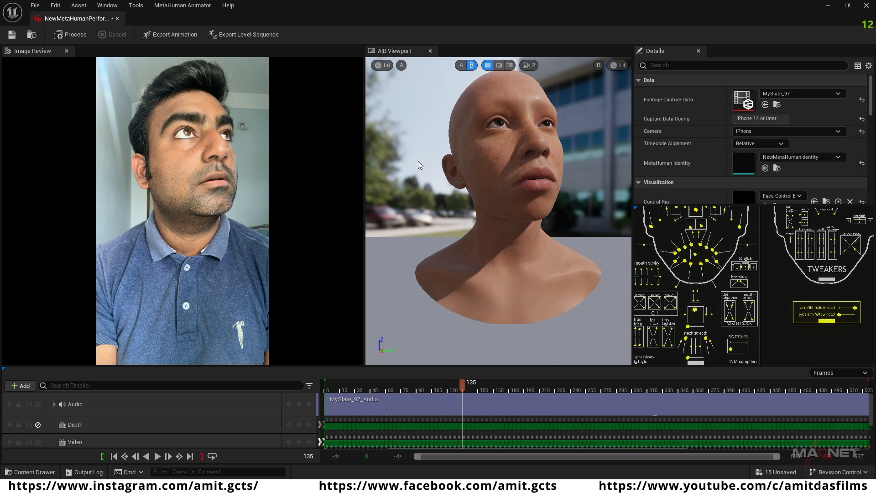
# Step: Export the same performance as look_around_NHR into the MetaHumans folder with head movement disabled, and close the performance editor
pyautogui.click(179, 37)
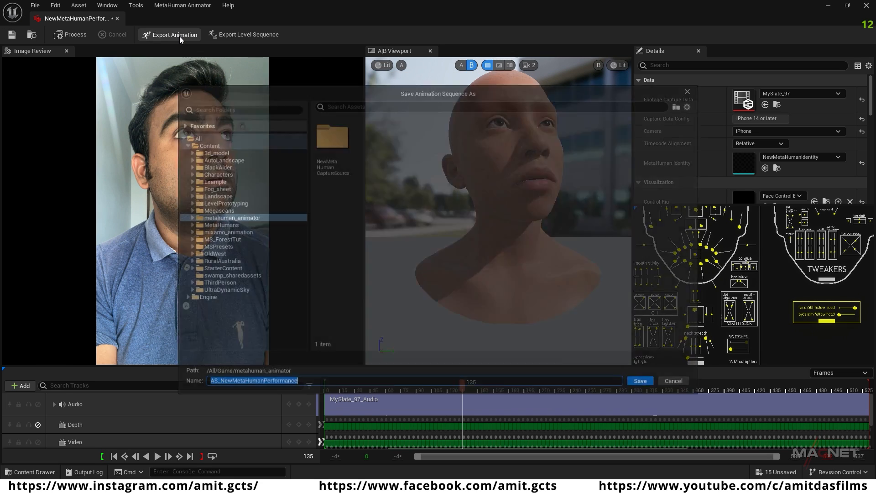
pyautogui.click(223, 225)
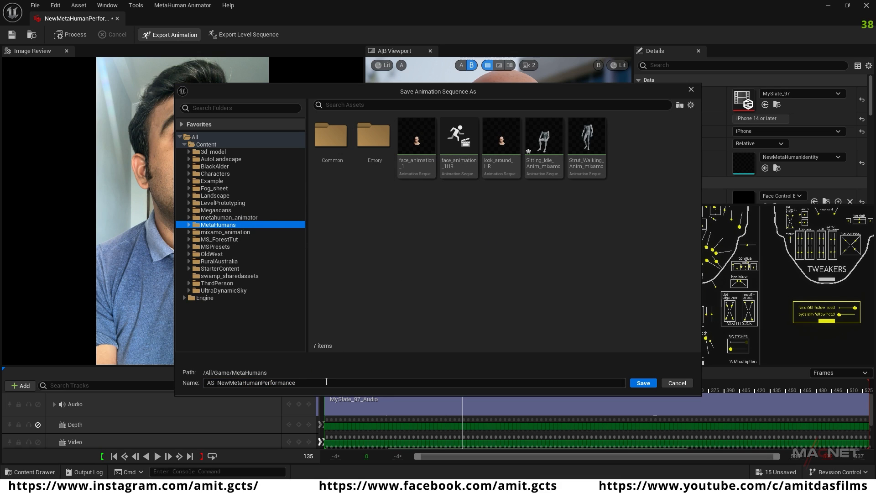
pyautogui.click(506, 165)
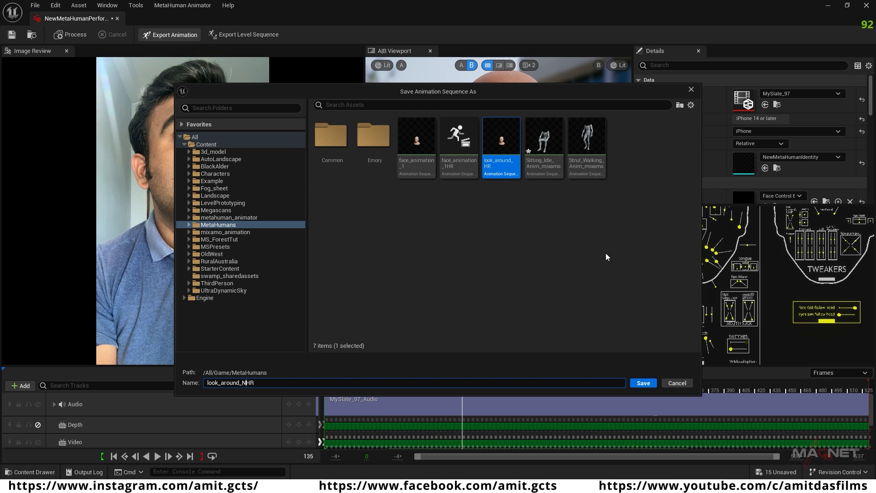
pyautogui.click(643, 382)
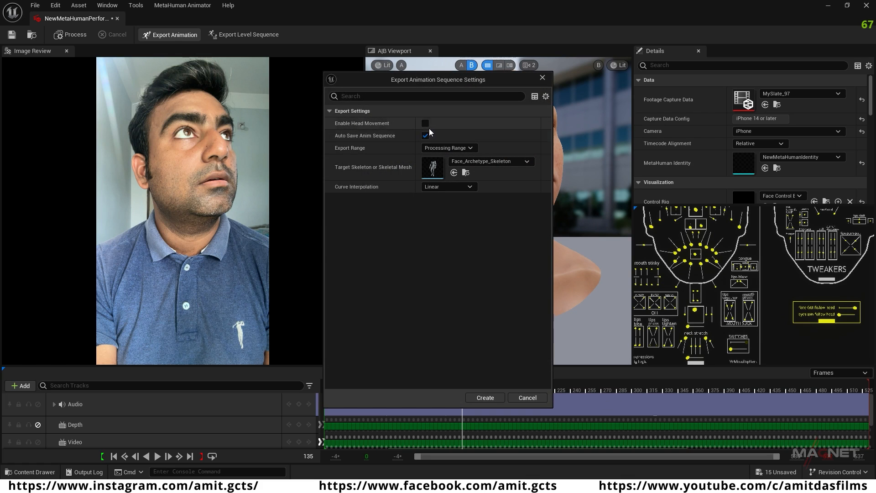
pyautogui.click(491, 397)
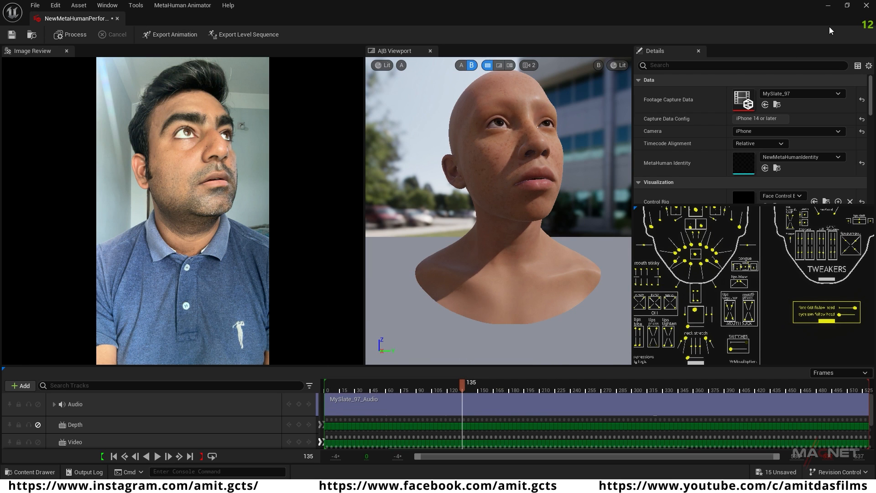
pyautogui.click(865, 5)
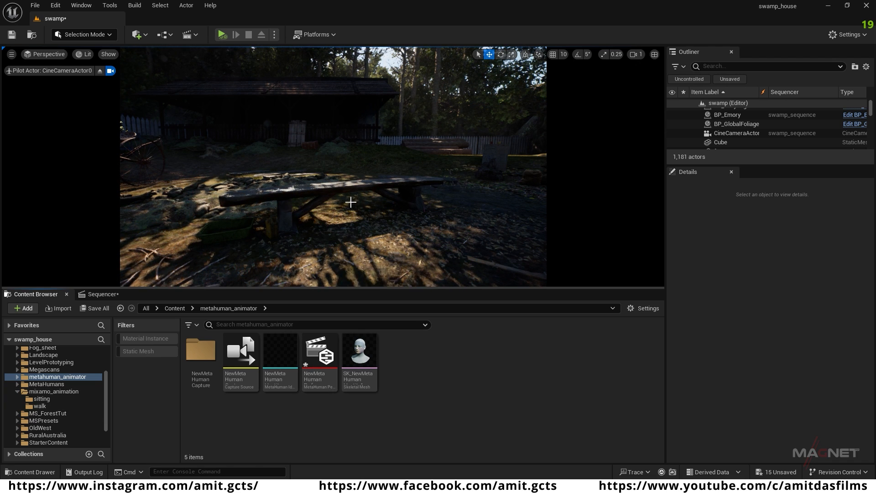
# Step: Place a new BP_Emory from the MetaHumans/Emory folder on the ground between the grindstone and the bench
pyautogui.click(17, 391)
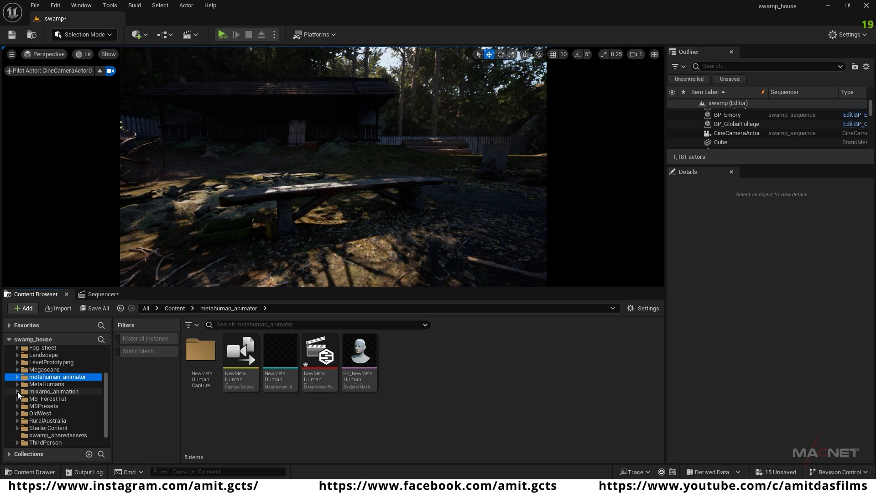
pyautogui.click(46, 384)
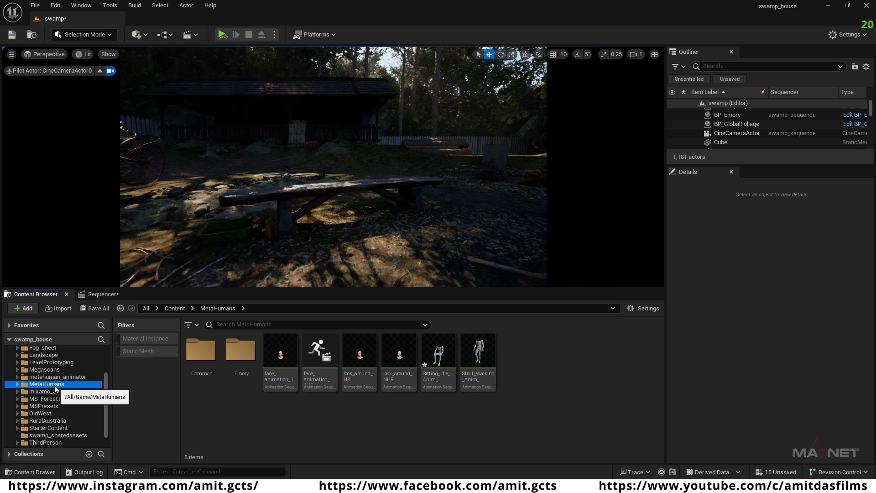
pyautogui.doubleClick(241, 350)
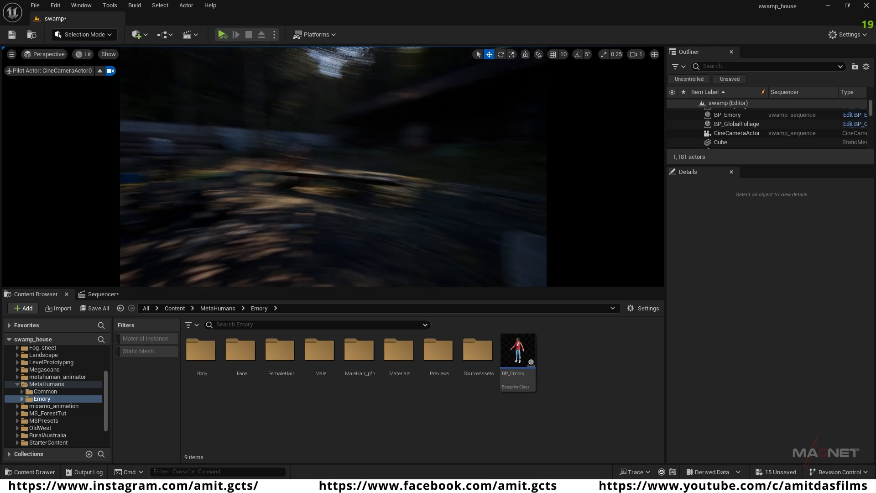
pyautogui.click(516, 356)
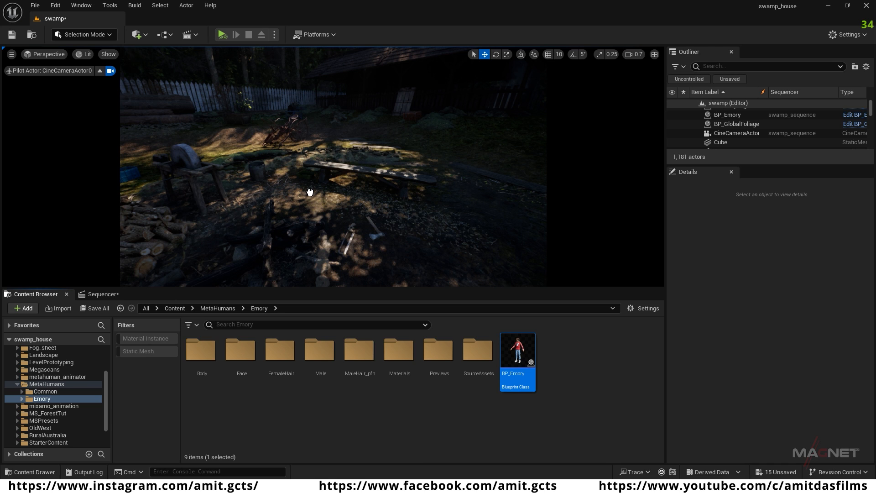
pyautogui.moveTo(310, 192); pyautogui.dragTo(309, 192)
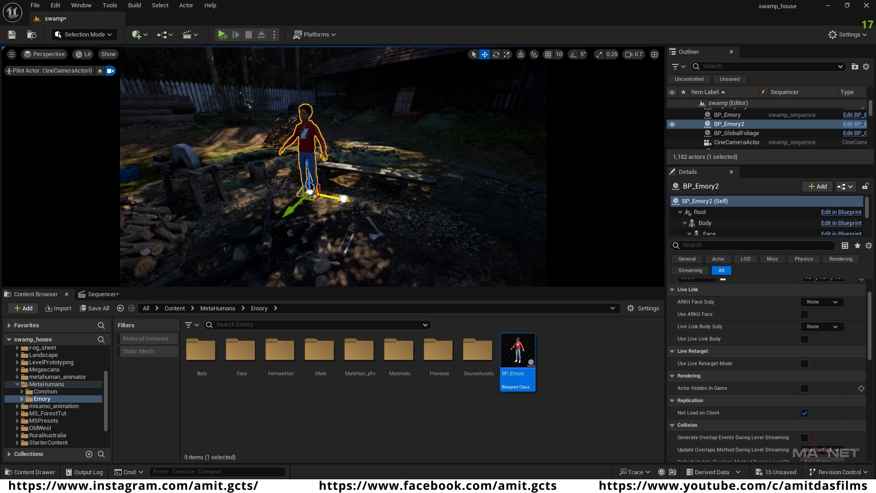
# Step: Duplicate the placed Emory character to a spot in front of the bench and select both copies
pyautogui.keyDown('alt'); pyautogui.moveTo(343, 199); pyautogui.dragTo(403, 208); pyautogui.keyUp('alt')
pyautogui.moveTo(331, 174); pyautogui.dragTo(421, 235, button='right')
pyautogui.press('w')
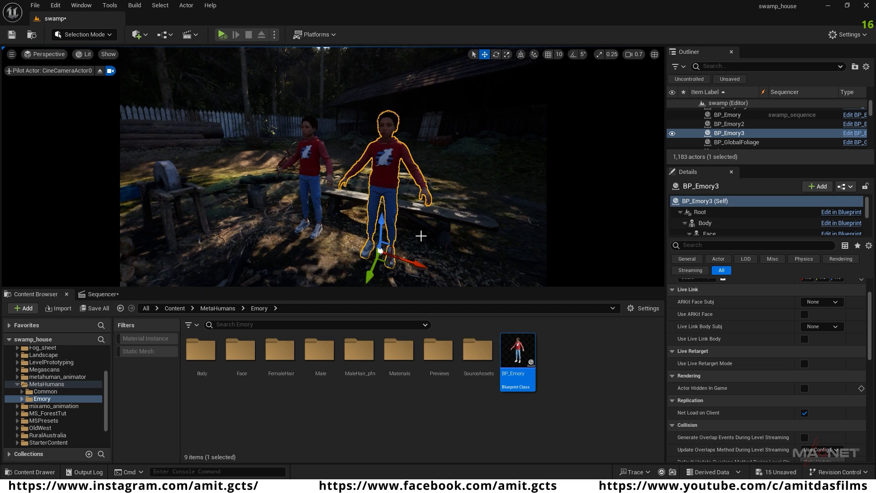
pyautogui.click(315, 147)
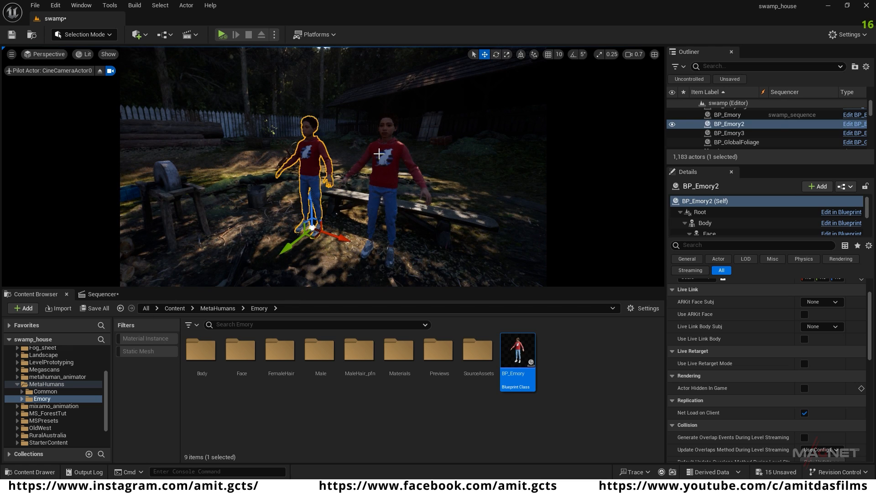
pyautogui.keyDown('ctrl'); pyautogui.click(379, 154); pyautogui.keyUp('ctrl')
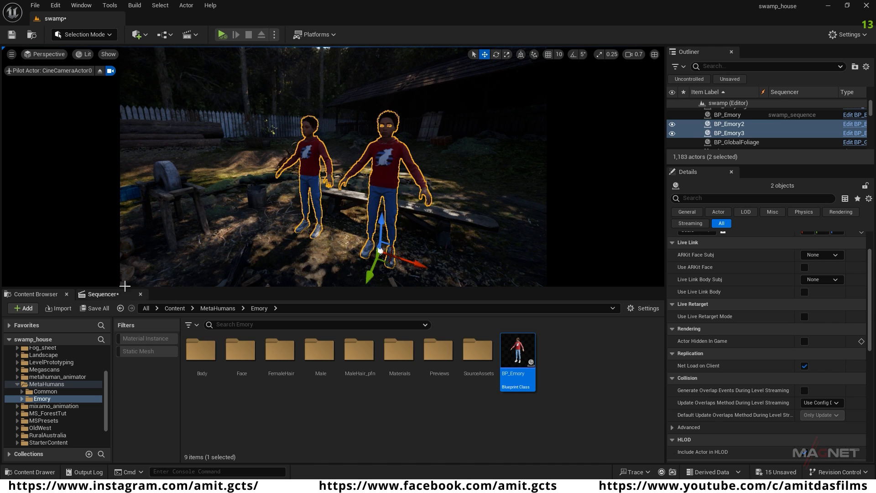
# Step: Remove the BP_Emory track from swamp_sequence and delete the original BP_Emory actor on the forest path
pyautogui.click(102, 295)
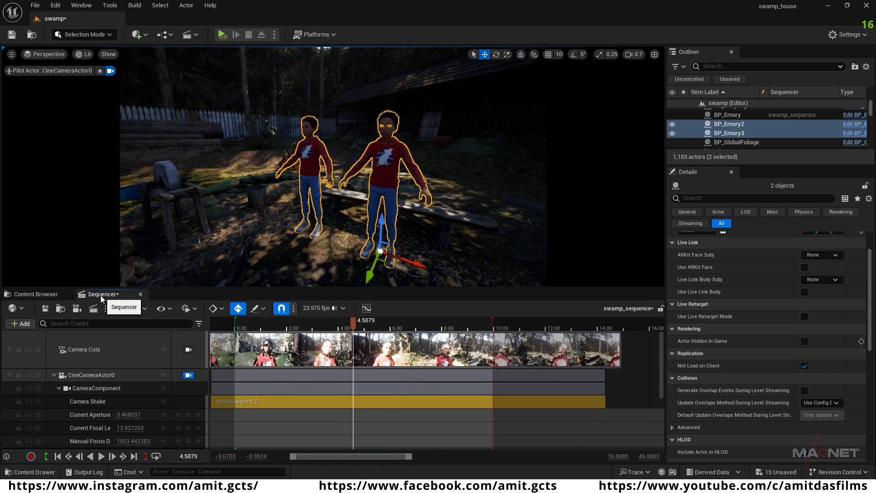
pyautogui.click(53, 375)
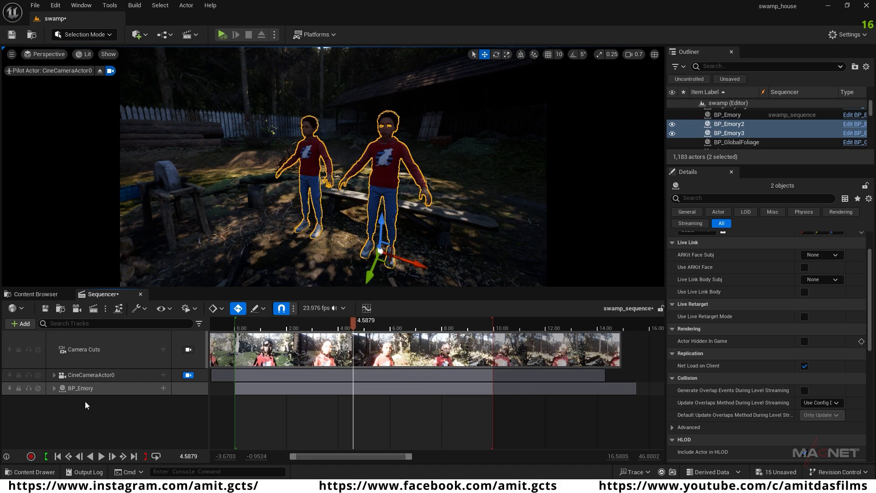
pyautogui.click(89, 389)
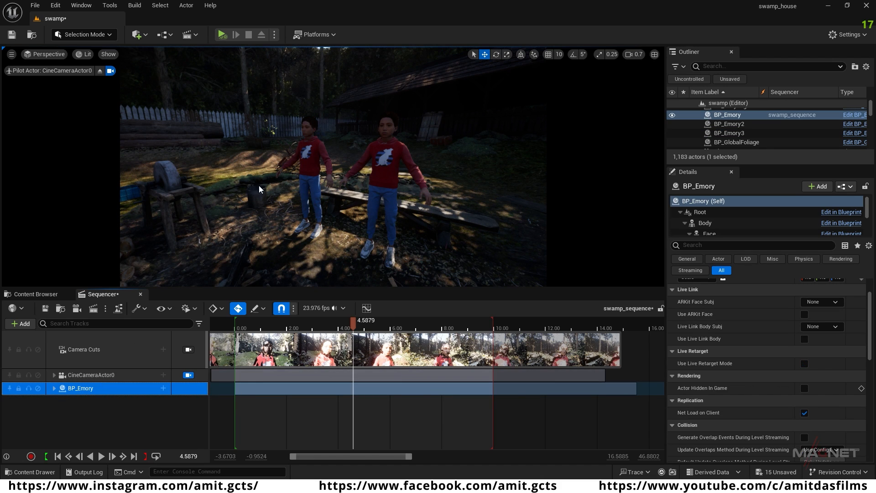
pyautogui.moveTo(279, 194); pyautogui.dragTo(447, 186, button='right')
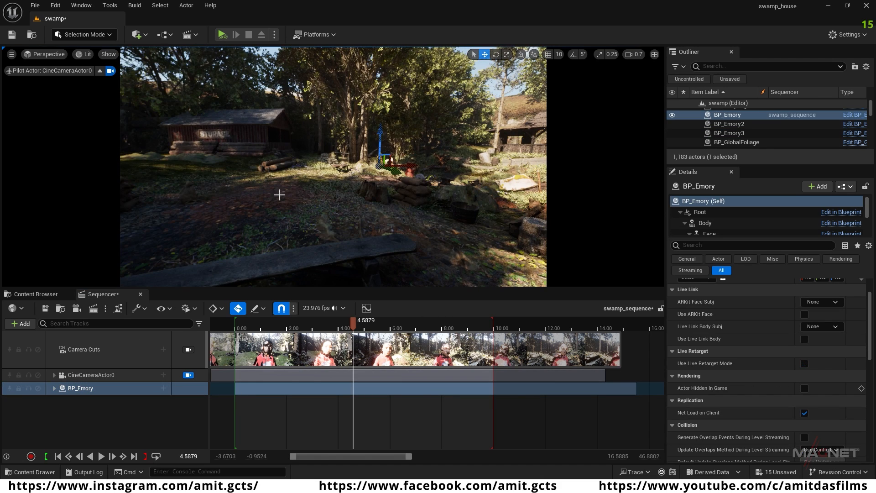
pyautogui.press('w')
pyautogui.moveTo(351, 194); pyautogui.dragTo(378, 192, button='right')
pyautogui.scroll(2, 369, 190)
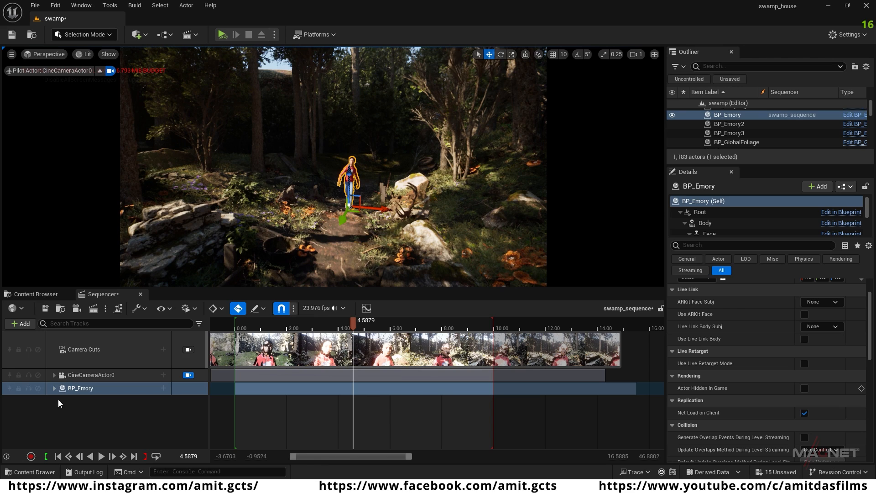
pyautogui.click(76, 391)
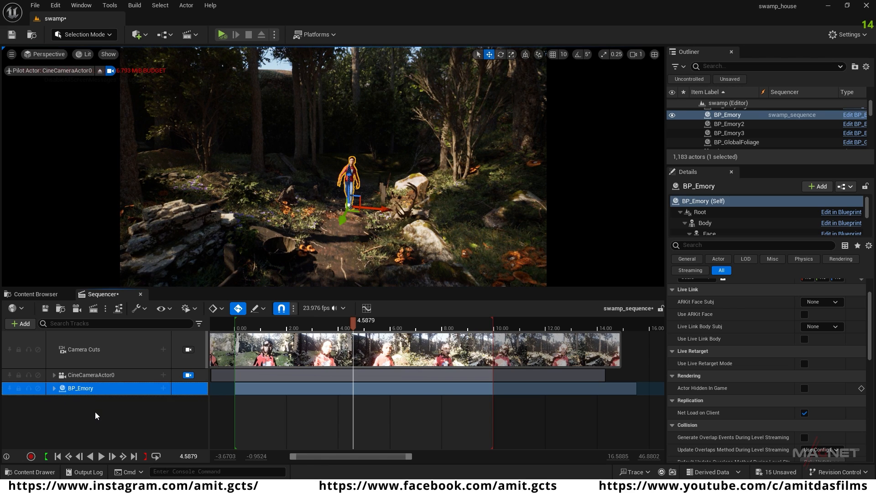
pyautogui.press('Delete')
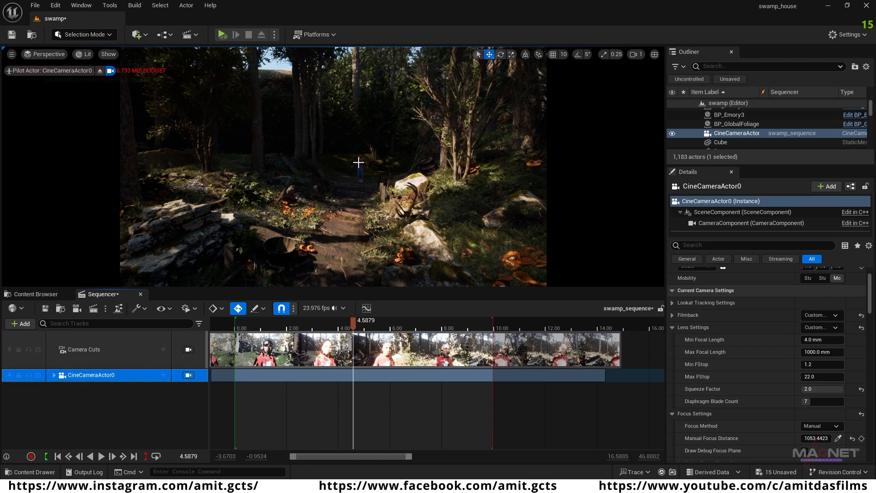
pyautogui.click(361, 171)
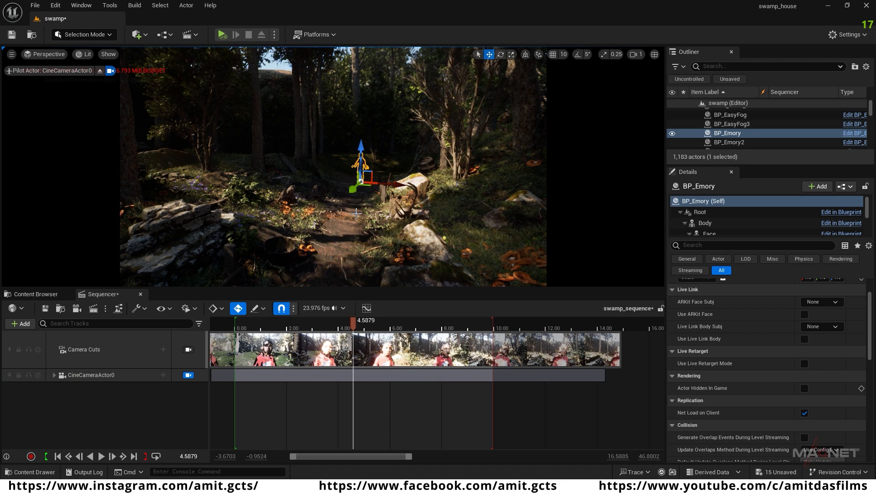
pyautogui.press('Delete')
# Step: Select BP_Emory2 and BP_Emory3 near the bench and add both actors to swamp_sequence
pyautogui.click(488, 278)
pyautogui.moveTo(321, 232); pyautogui.dragTo(247, 240, button='right')
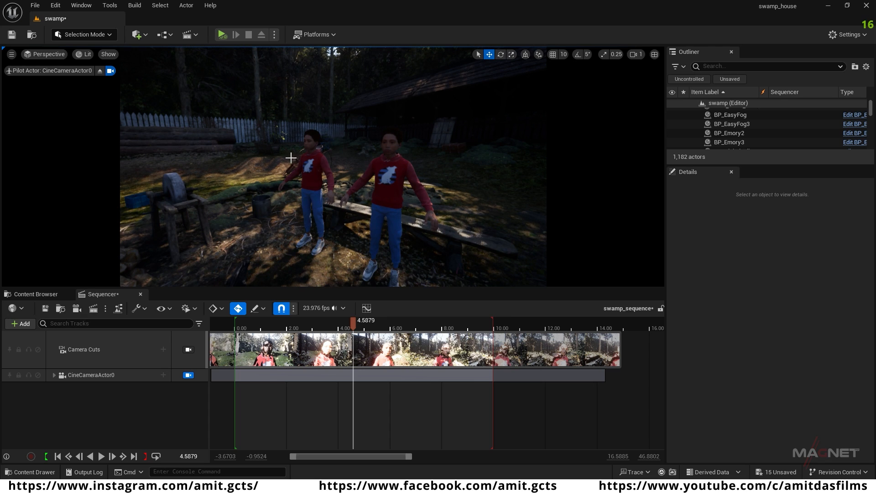
pyautogui.click(309, 159)
pyautogui.keyDown('shift'); pyautogui.click(394, 191); pyautogui.keyUp('shift')
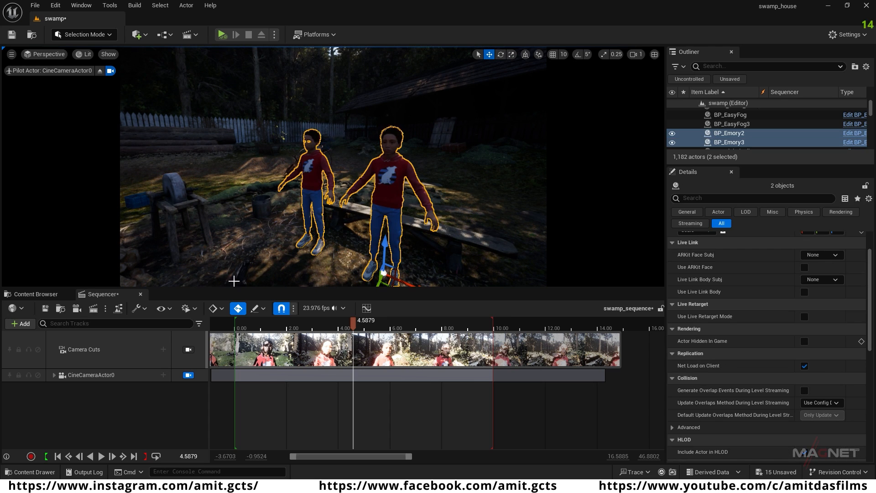
pyautogui.click(21, 324)
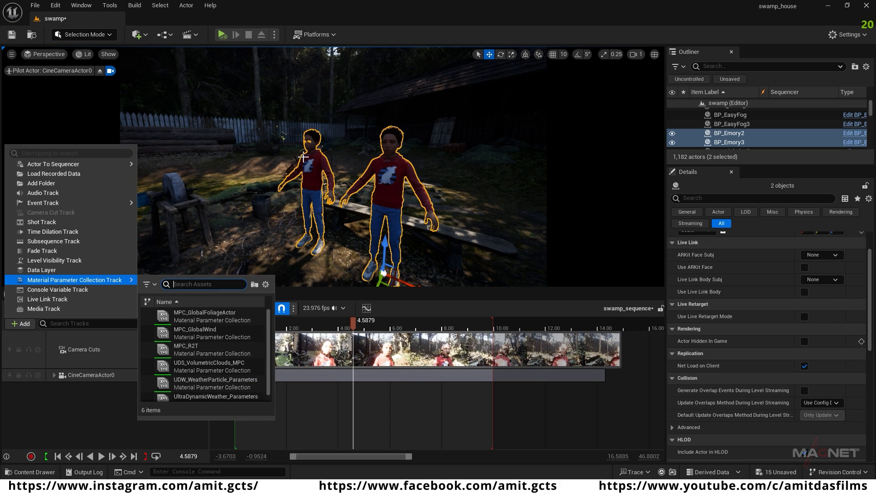
pyautogui.moveTo(38, 164)
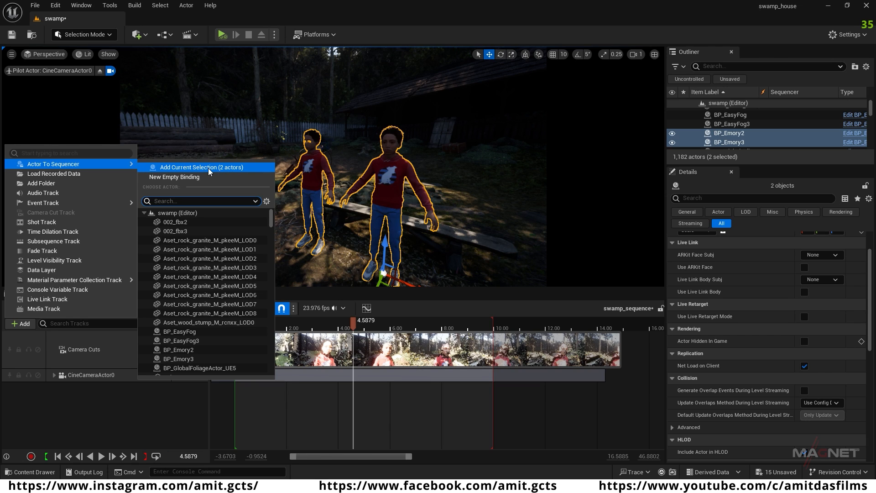
pyautogui.click(230, 168)
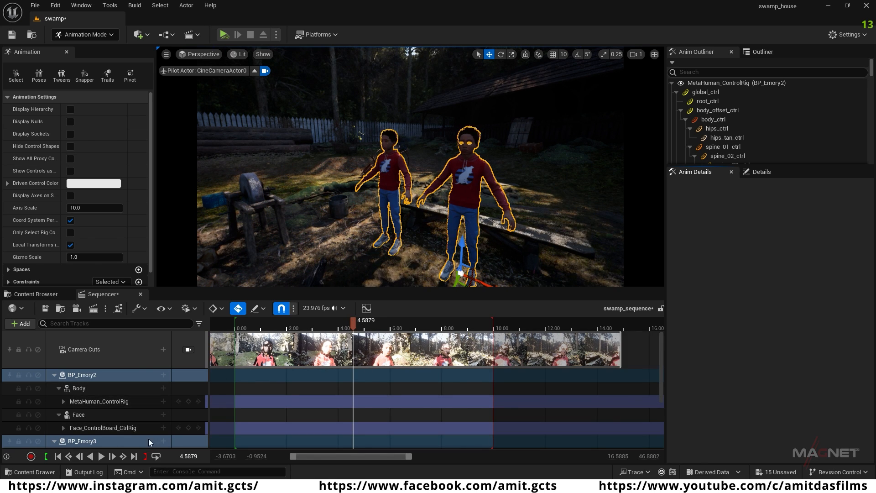
# Step: Return the playhead to the sequence start and rename the track of the Emory nearer the grindstone to BP_Emory1
pyautogui.click(59, 457)
pyautogui.click(82, 375)
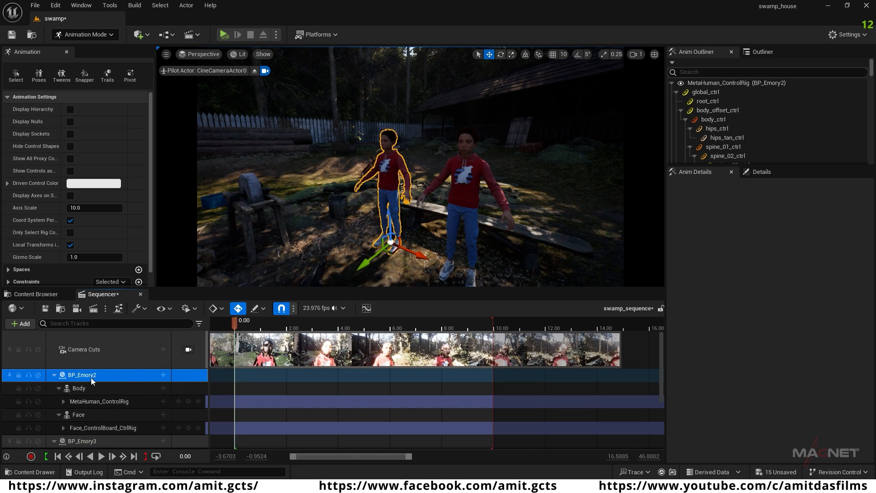
pyautogui.doubleClick(92, 375)
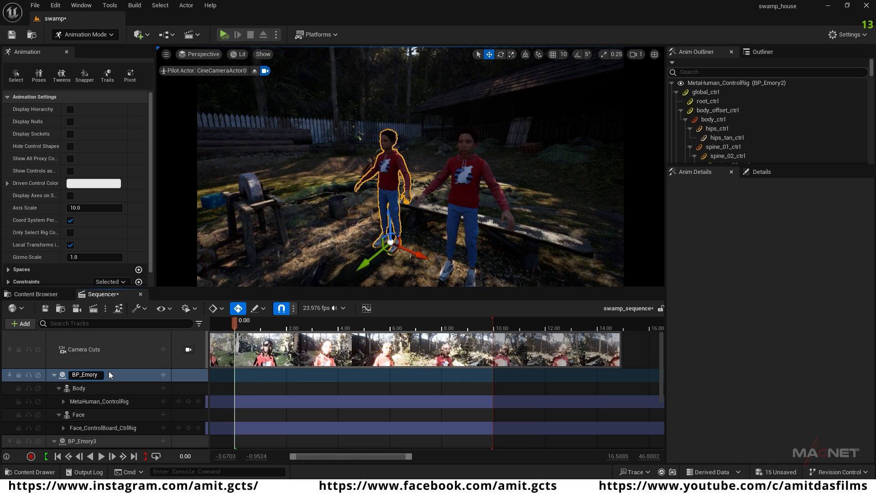
pyautogui.write('1')
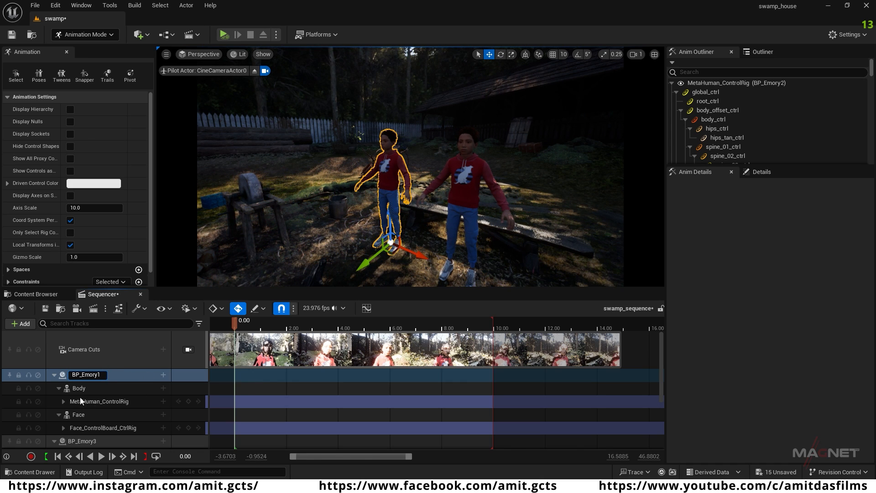
pyautogui.press('Return')
pyautogui.click(55, 374)
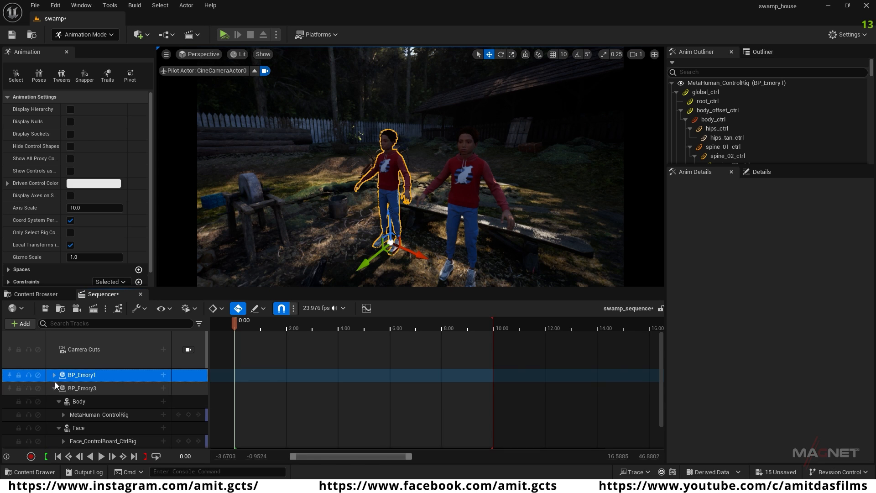
# Step: Rename the track of the Emory in front of the bench to BP_Emory2 and collapse it
pyautogui.click(89, 388)
pyautogui.doubleClick(100, 390)
pyautogui.press('BackSpace')
pyautogui.write('2')
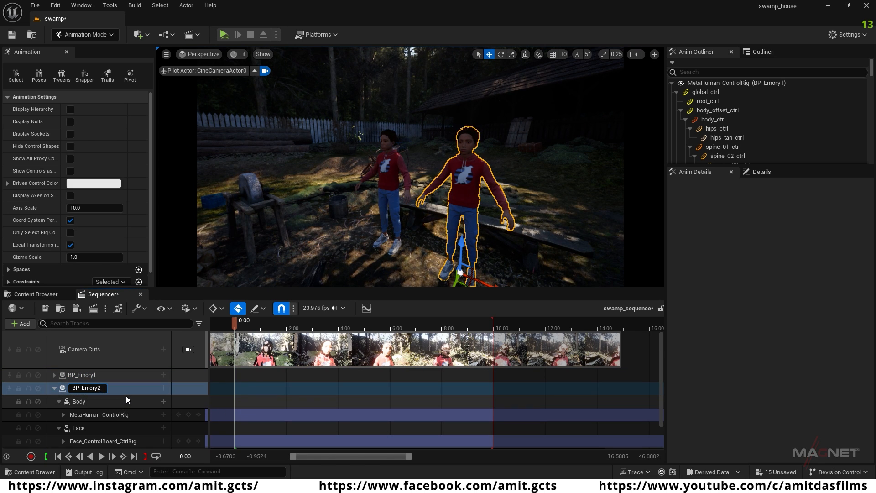
pyautogui.click(97, 397)
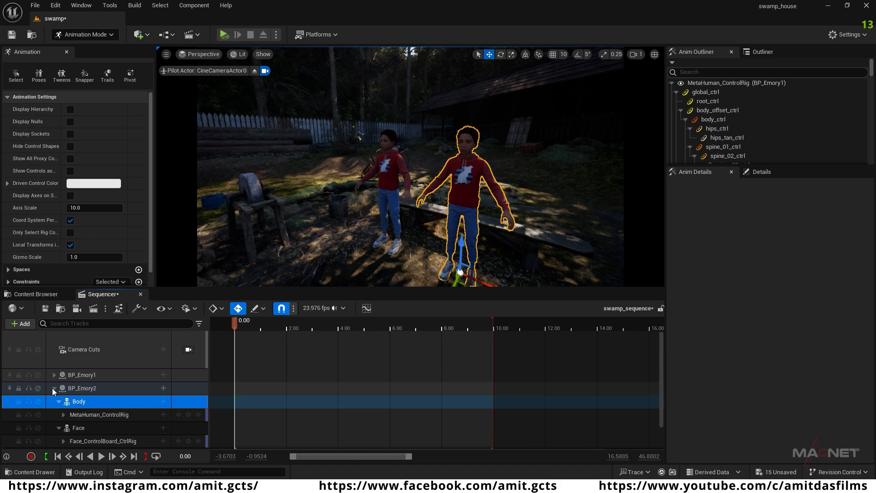
pyautogui.click(54, 388)
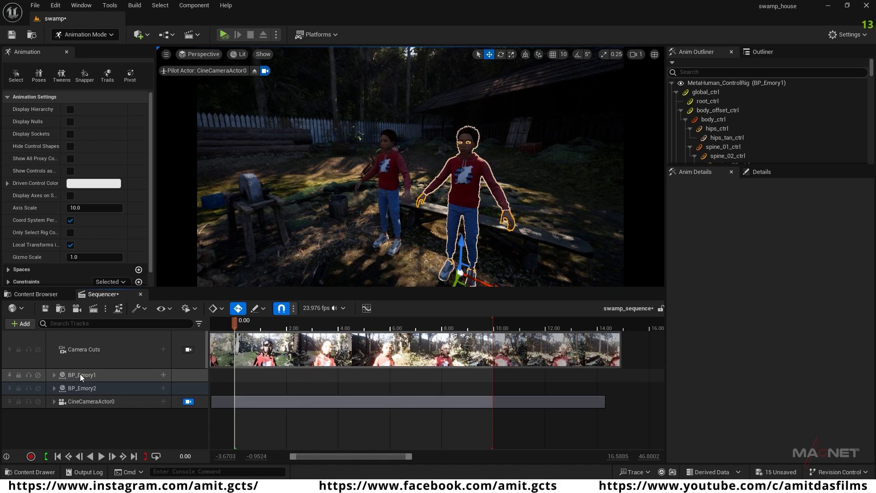
# Step: Delete the MetaHuman_ControlRig and Face_ControlBoard_CtrlRig tracks from BP_Emory1 and BP_Emory2, along with BP_Emory2's Face track
pyautogui.click(80, 374)
pyautogui.click(55, 375)
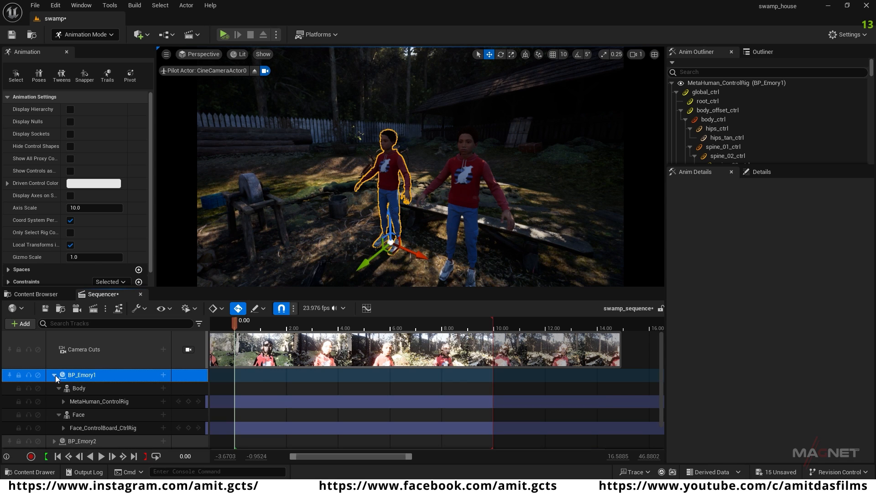
pyautogui.click(96, 402)
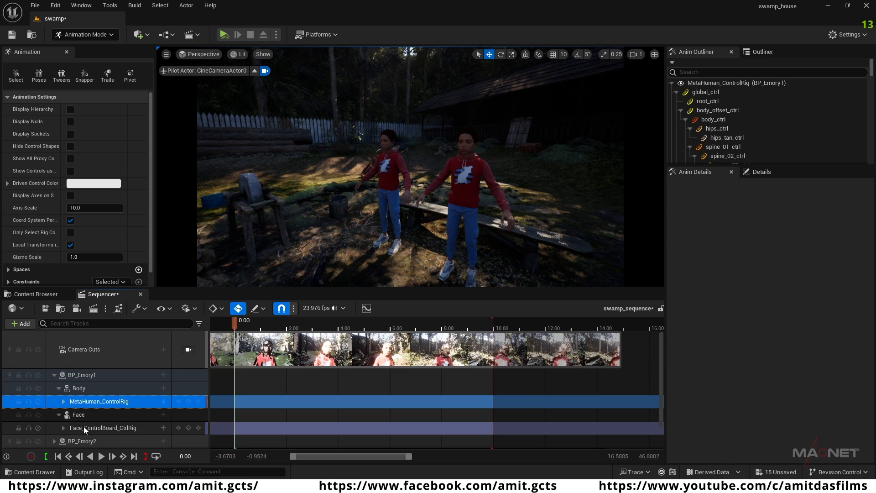
pyautogui.keyDown('ctrl'); pyautogui.click(92, 427); pyautogui.keyUp('ctrl')
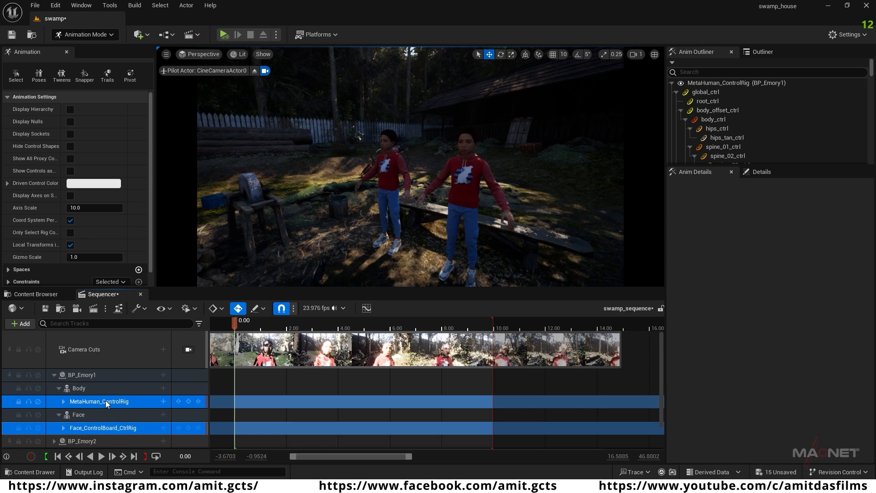
pyautogui.scroll(-1, 82, 415)
pyautogui.click(54, 431)
pyautogui.scroll(-2, 54, 430)
pyautogui.click(83, 426)
pyautogui.scroll(-1, 100, 423)
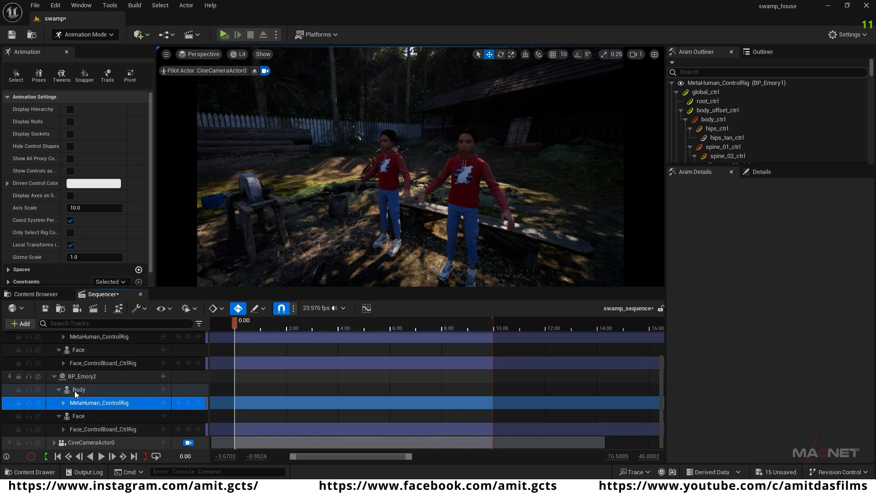
pyautogui.keyDown('ctrl'); pyautogui.click(79, 416); pyautogui.keyUp('ctrl')
pyautogui.keyDown('ctrl'); pyautogui.click(94, 428); pyautogui.keyUp('ctrl')
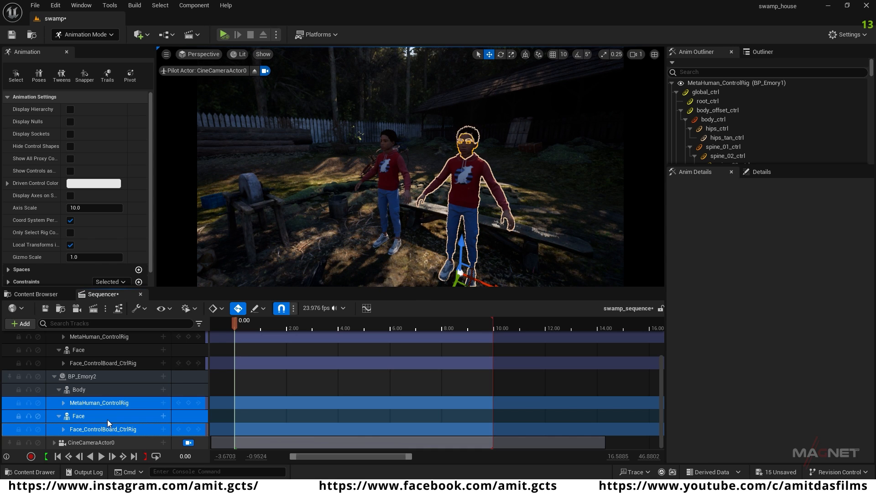
pyautogui.press('Delete')
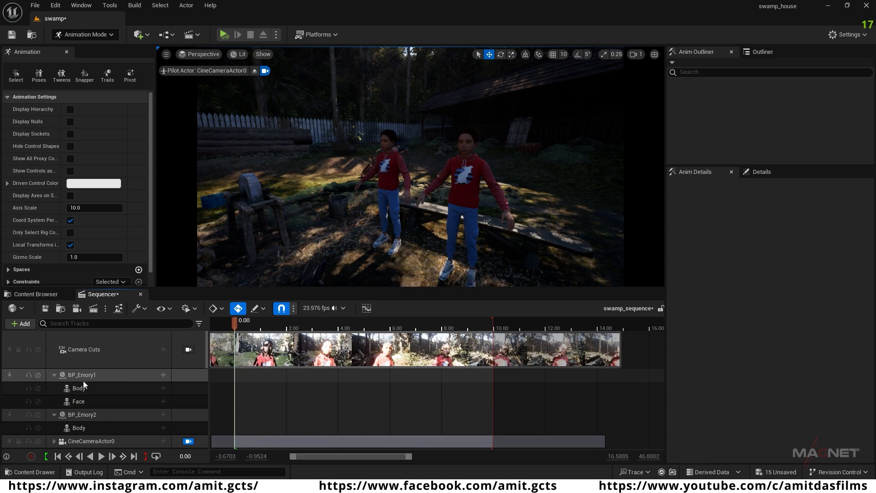
# Step: Add the Sitting_Idle_Anim_mixamo_com animation to BP_Emory1's Body and extend its clip to about 11 seconds
pyautogui.click(391, 164)
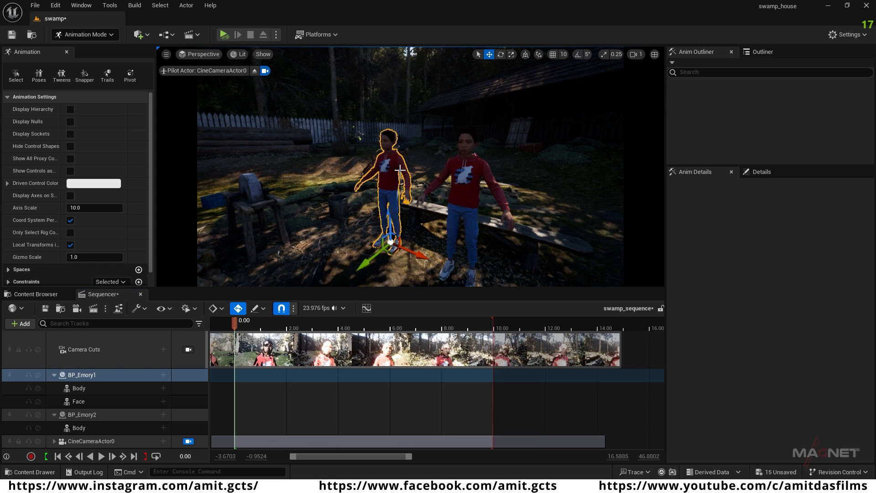
pyautogui.click(83, 387)
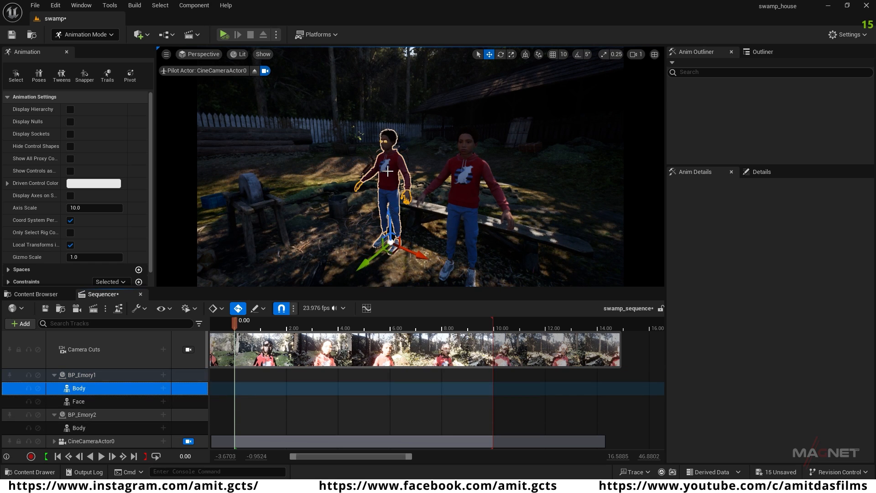
pyautogui.keyDown('ctrl'); pyautogui.click(79, 401); pyautogui.keyUp('ctrl')
pyautogui.click(146, 391)
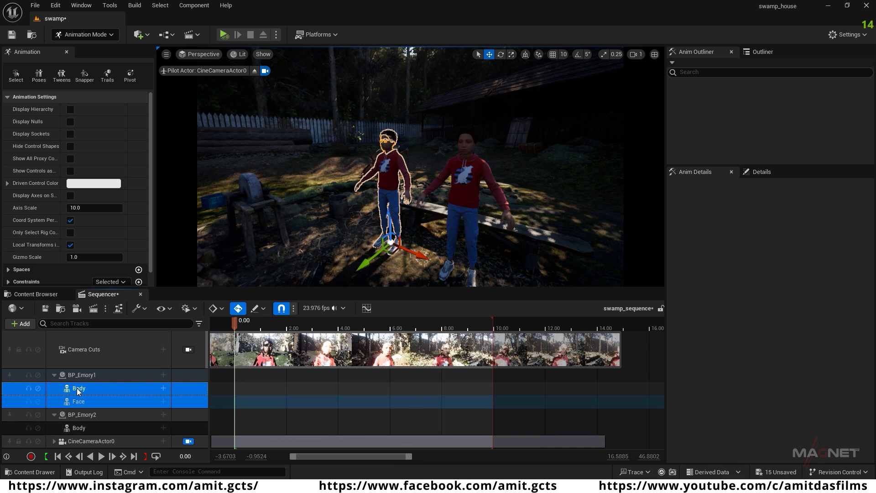
pyautogui.click(164, 389)
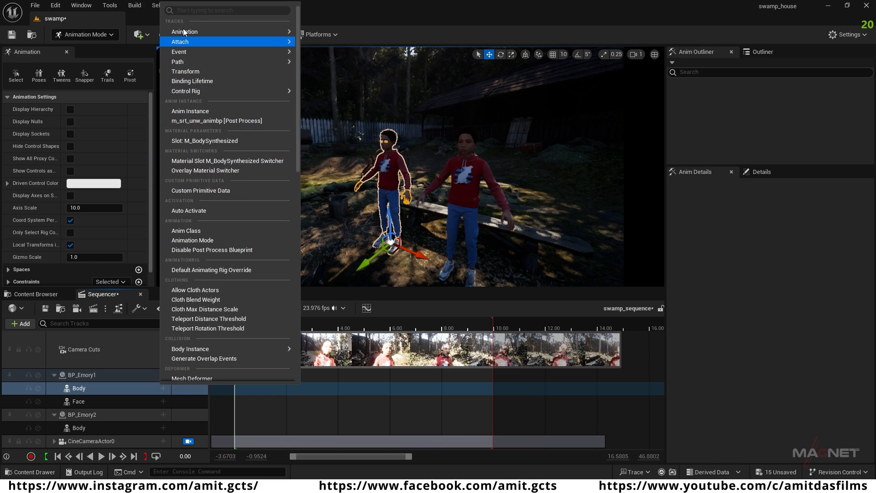
pyautogui.moveTo(228, 32)
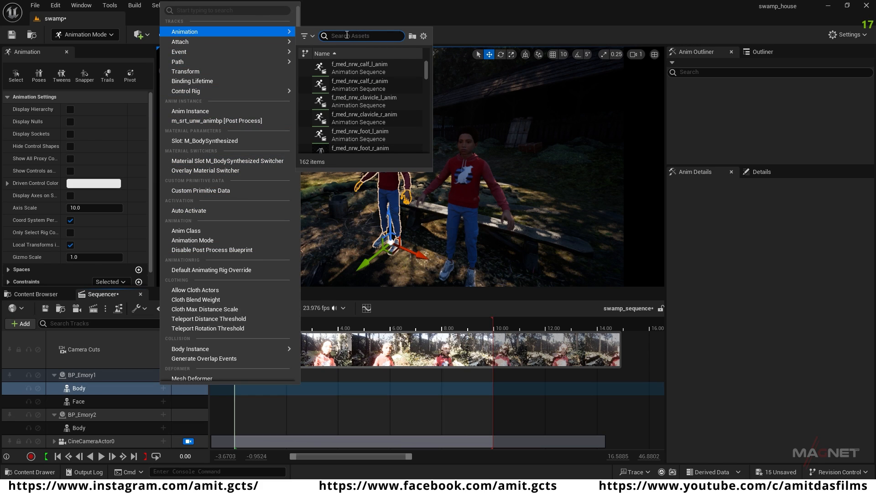
pyautogui.write('sitting')
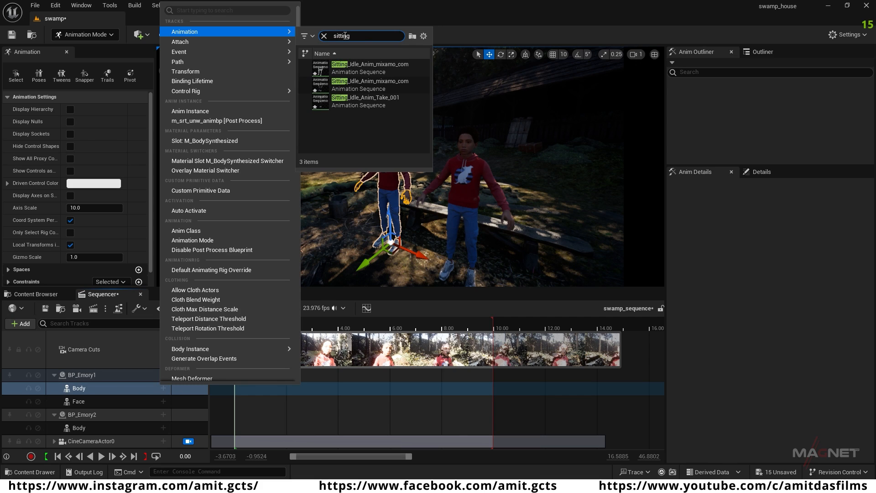
pyautogui.moveTo(390, 68)
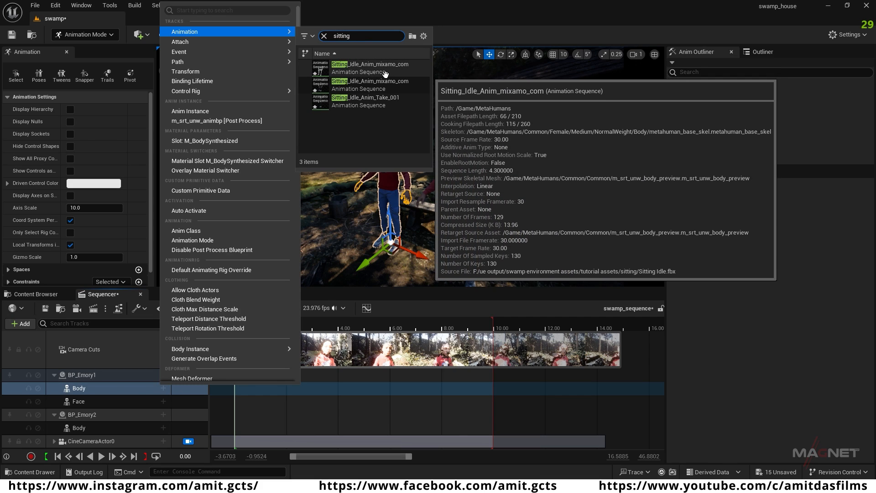
pyautogui.click(389, 70)
pyautogui.moveTo(237, 322); pyautogui.dragTo(257, 330)
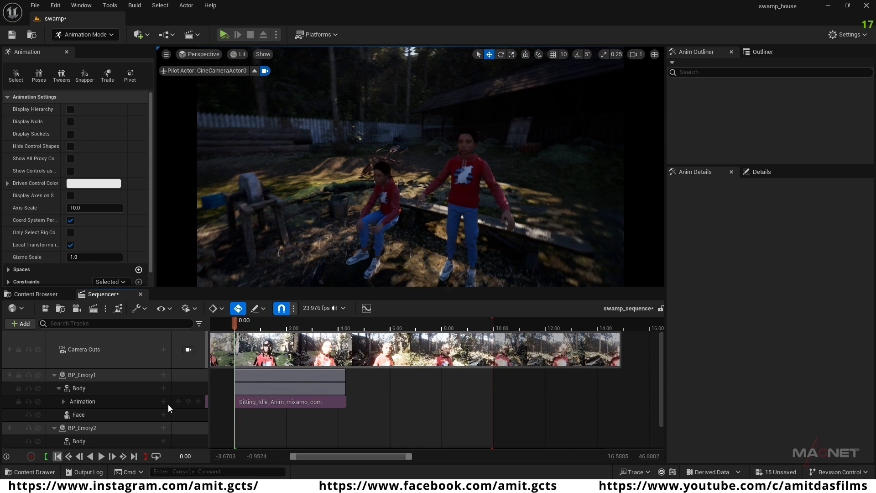
pyautogui.moveTo(344, 375); pyautogui.dragTo(520, 375)
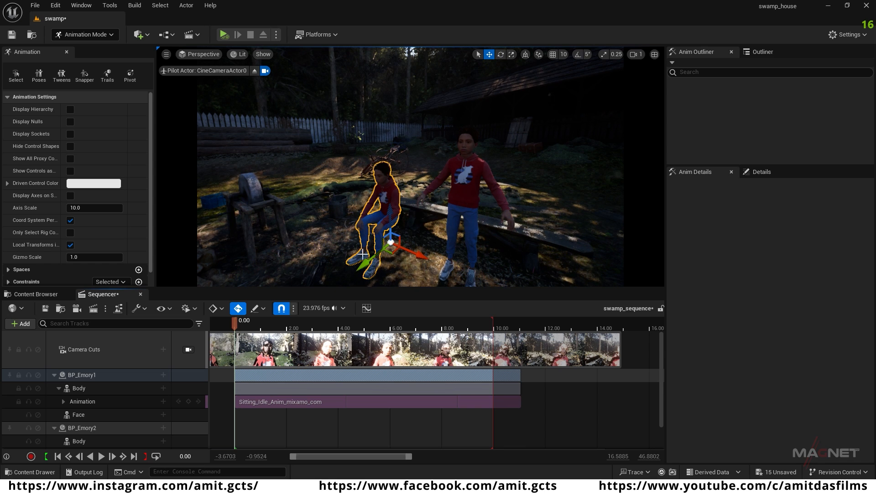
# Step: Add the look_around_NHR animation to BP_Emory1's Face track
pyautogui.scroll(-1, 92, 412)
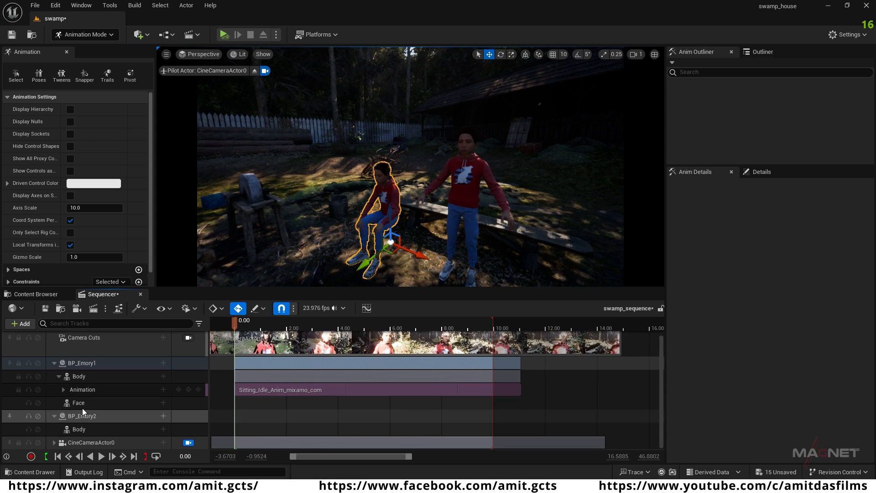
pyautogui.click(84, 405)
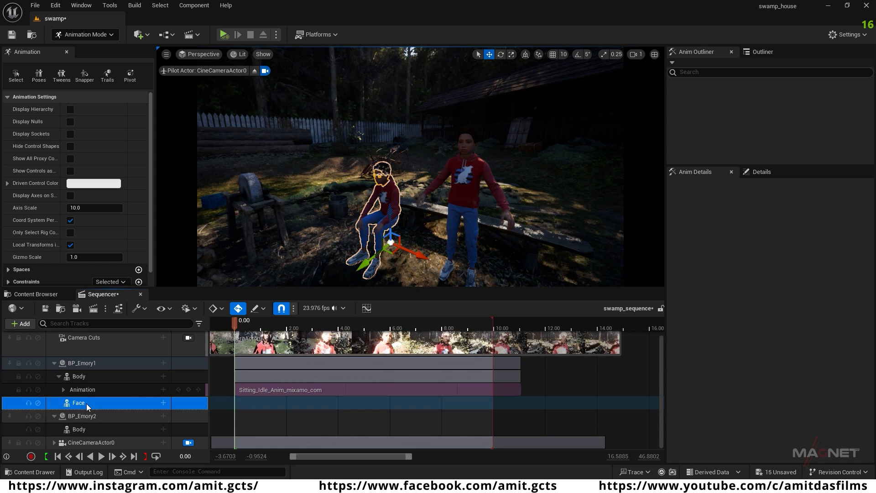
pyautogui.click(162, 404)
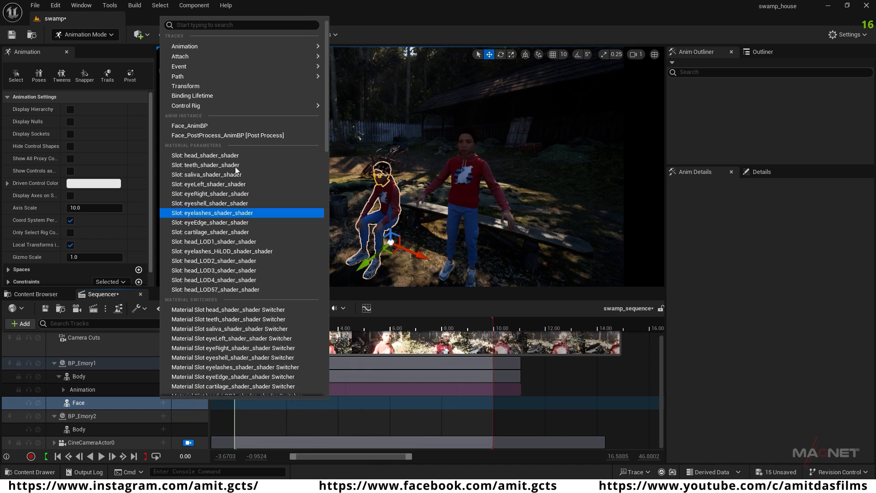
pyautogui.moveTo(206, 46)
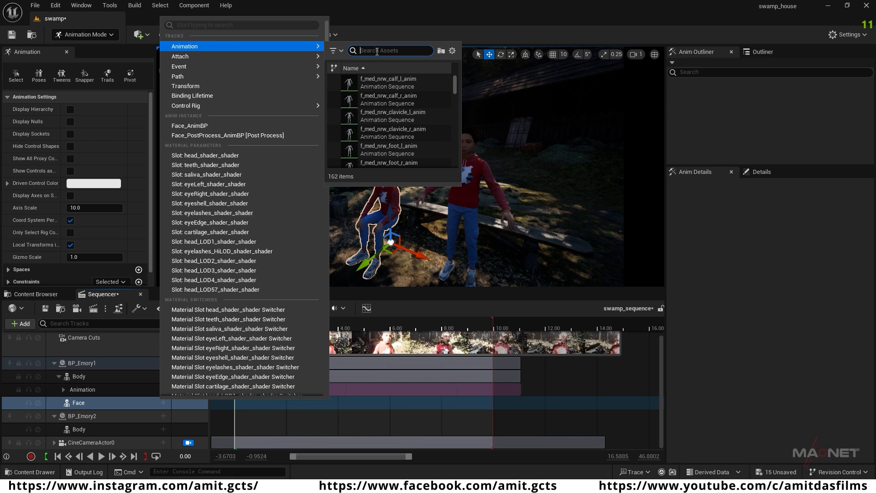
pyautogui.write('k')
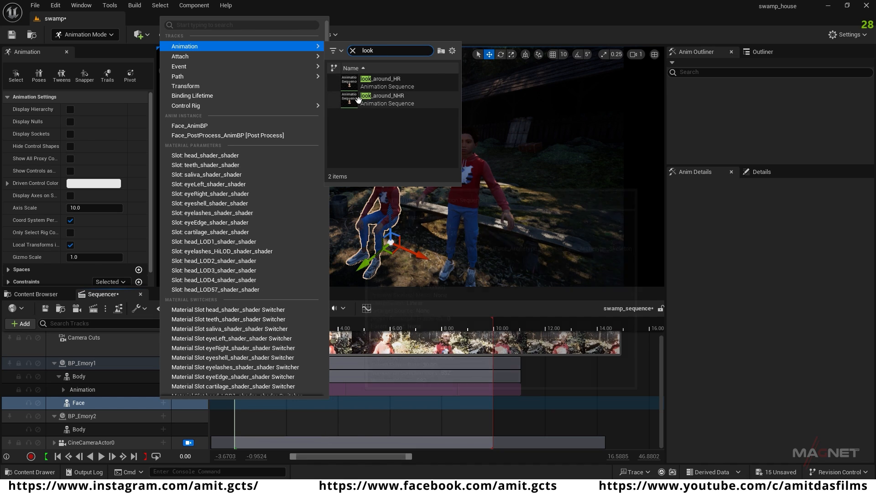
pyautogui.moveTo(386, 101)
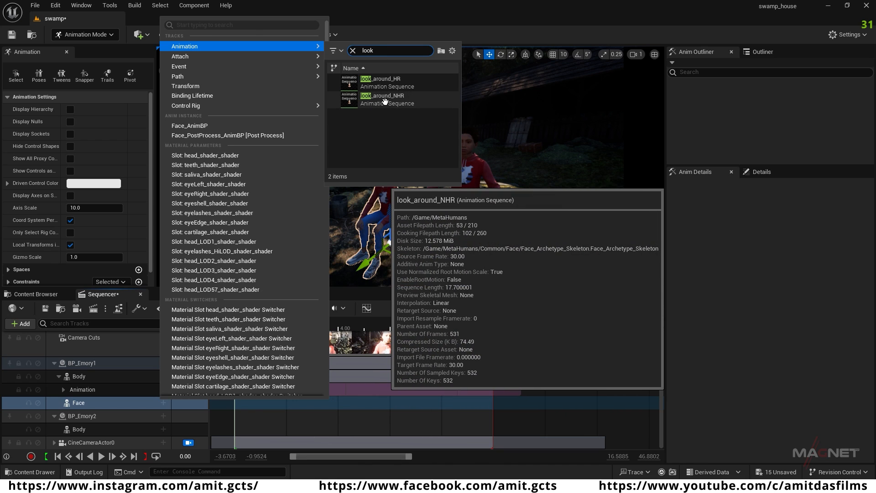
pyautogui.click(390, 101)
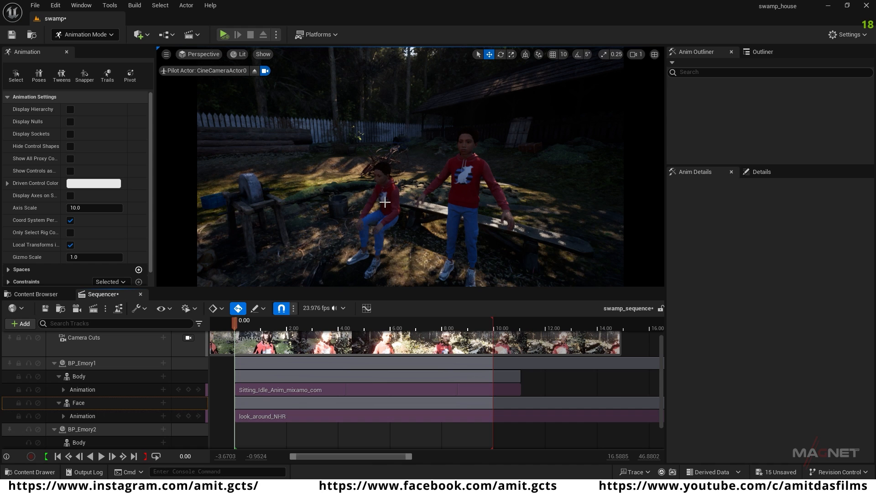
# Step: Check the seated Emory's face animation up close over the first few seconds, then return to the sequence start
pyautogui.moveTo(411, 168); pyautogui.dragTo(377, 169, button='right')
pyautogui.press('w')
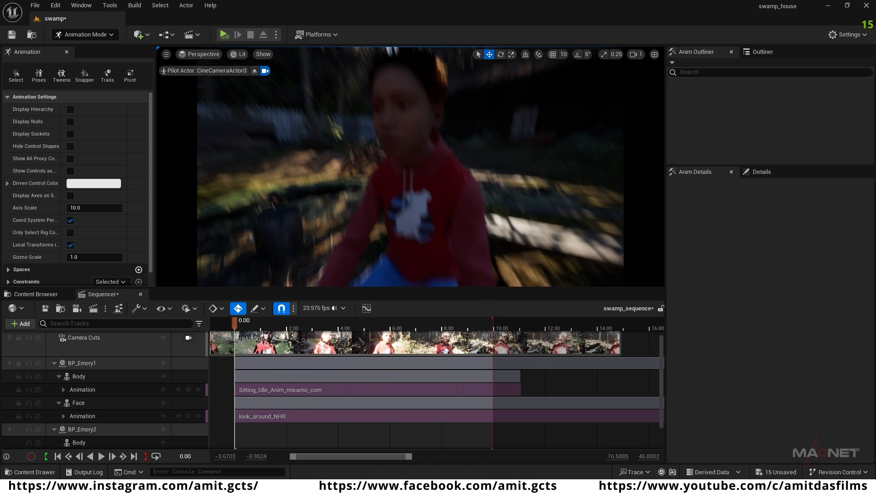
pyautogui.moveTo(235, 321); pyautogui.dragTo(350, 323)
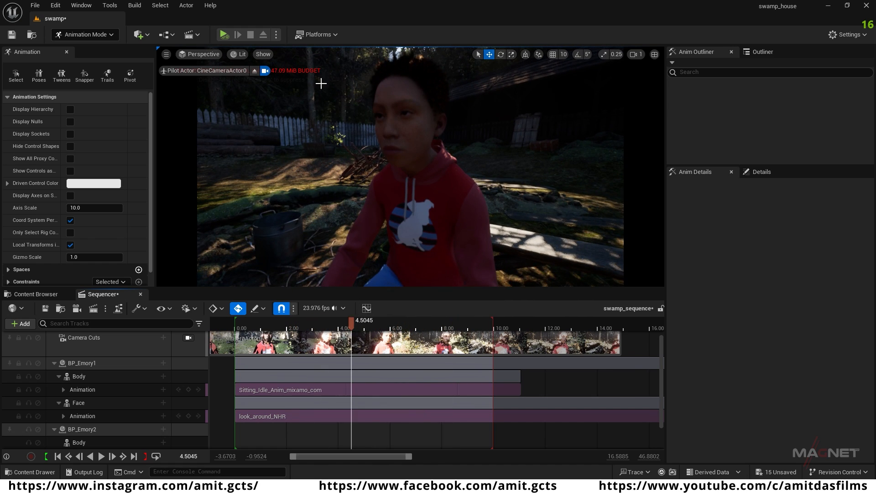
pyautogui.click(58, 456)
pyautogui.press('s')
pyautogui.moveTo(392, 187); pyautogui.dragTo(392, 188, button='right')
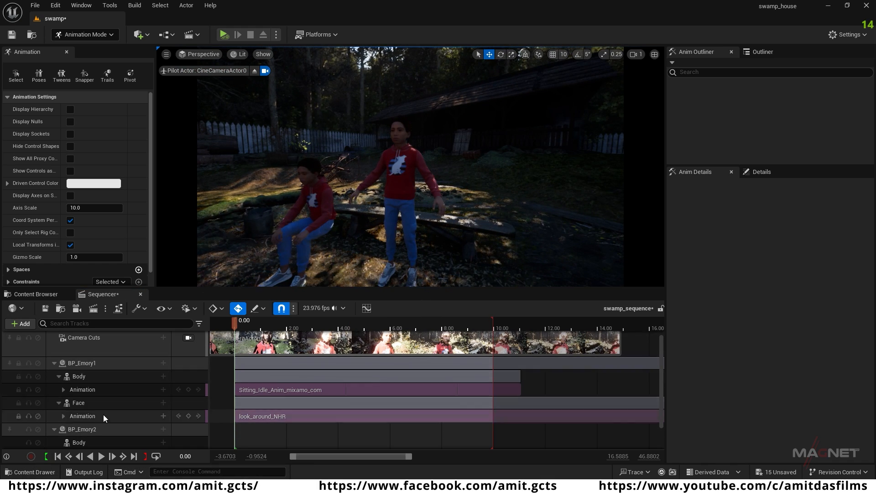
# Step: Add the look_around_HR animation to BP_Emory2's Body and scrub through its first few seconds to check the motion
pyautogui.scroll(-1, 98, 412)
pyautogui.click(83, 416)
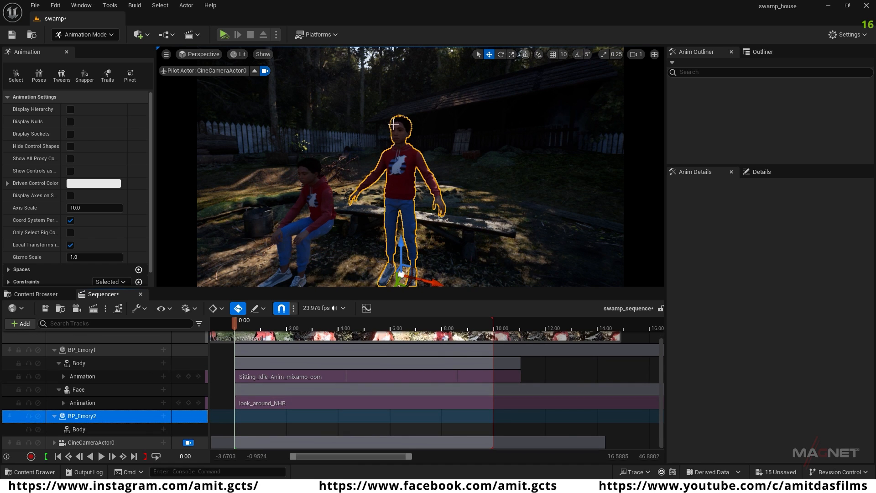
pyautogui.click(83, 430)
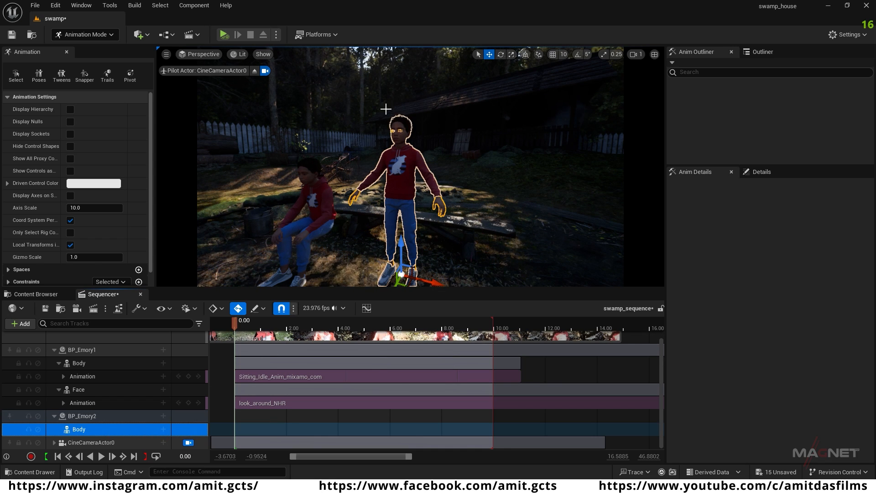
pyautogui.click(164, 429)
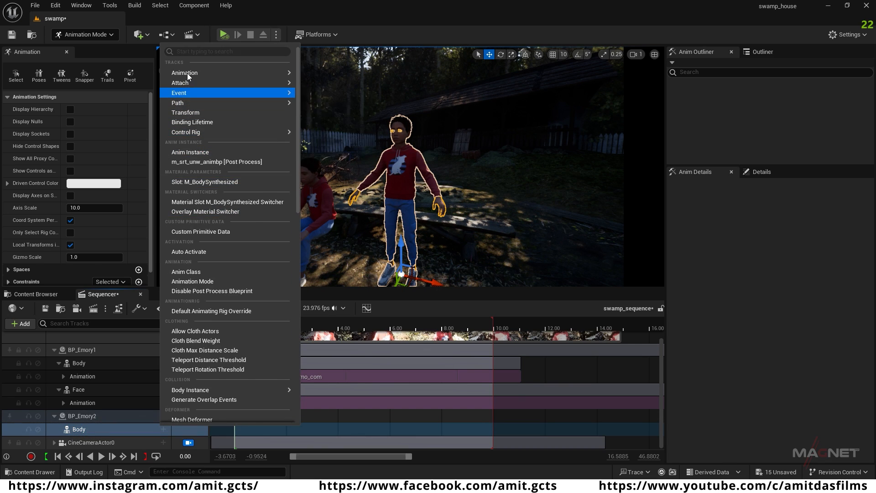
pyautogui.moveTo(185, 72)
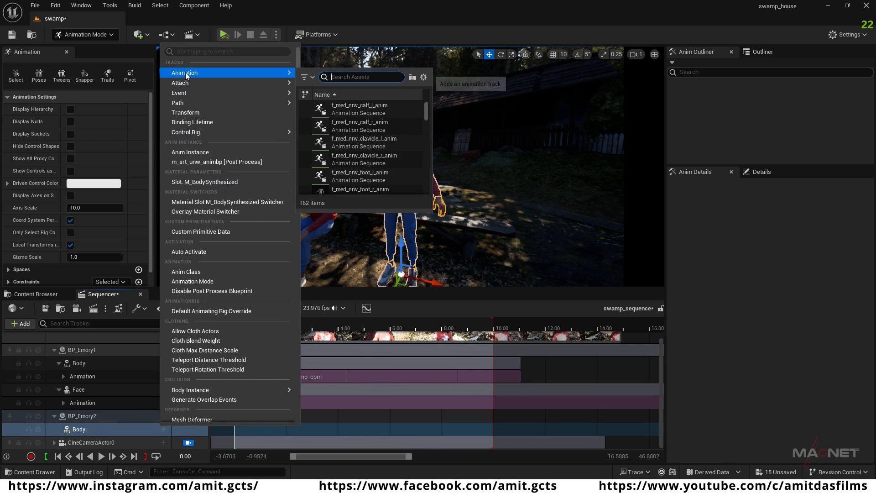
pyautogui.click(424, 77)
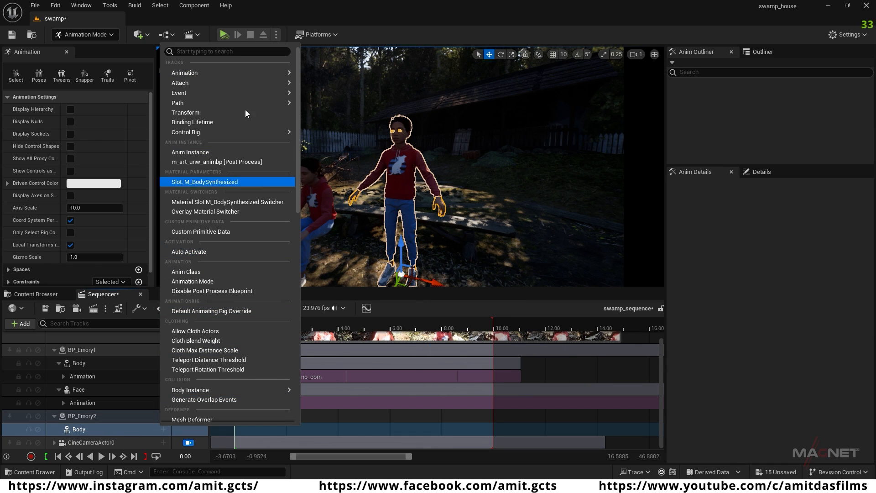
pyautogui.moveTo(205, 72)
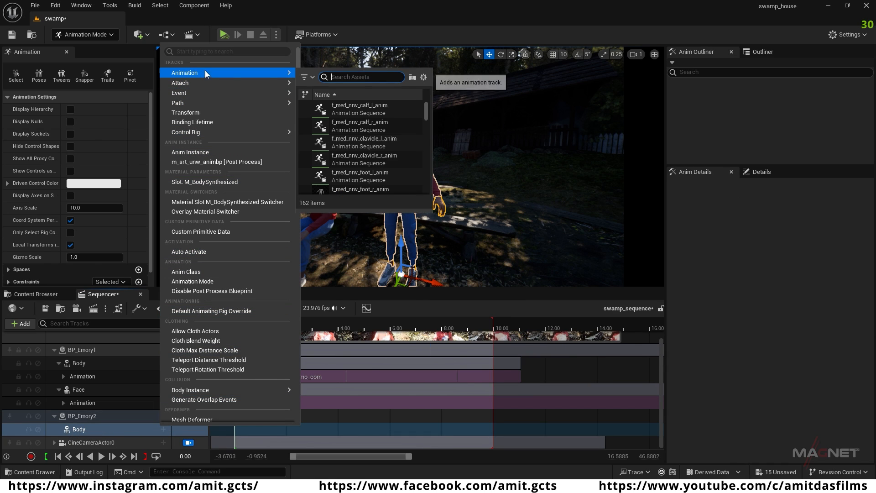
pyautogui.click(423, 77)
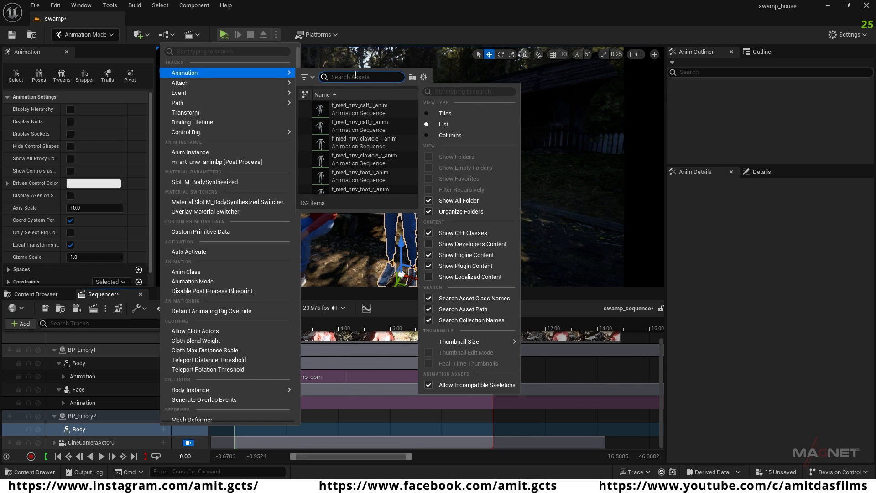
pyautogui.write('look')
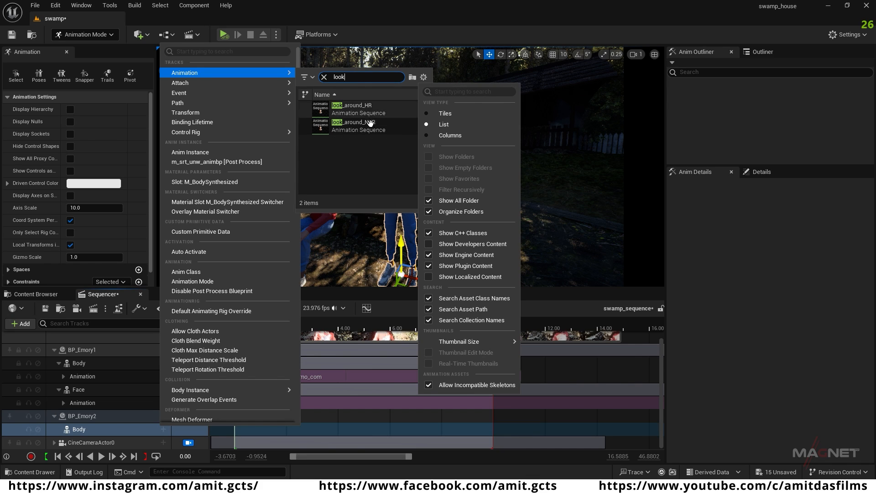
pyautogui.moveTo(368, 107)
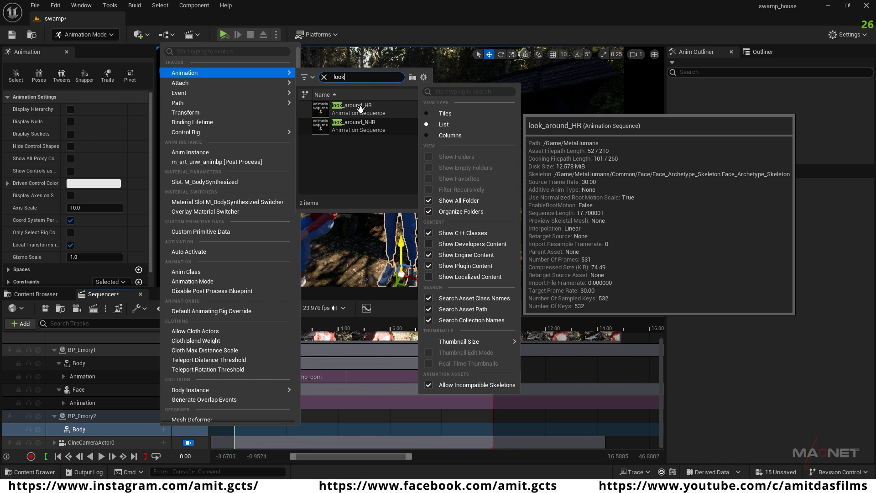
pyautogui.click(360, 108)
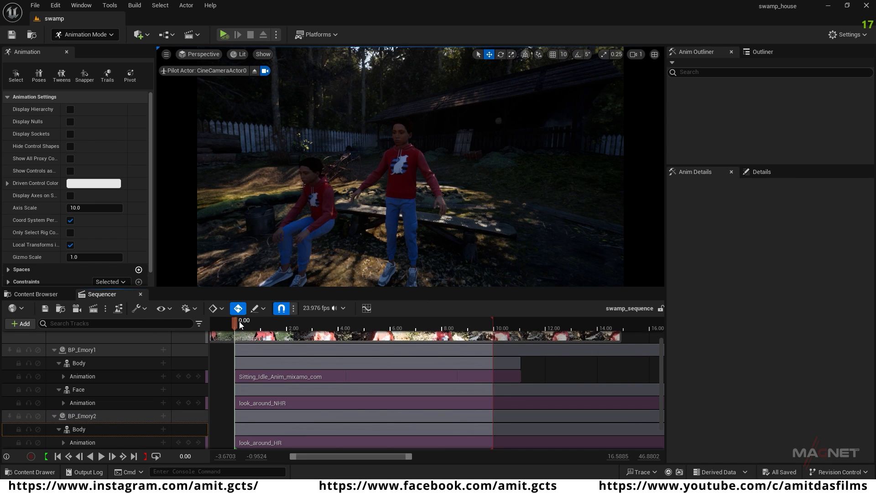
pyautogui.moveTo(240, 321); pyautogui.dragTo(319, 330)
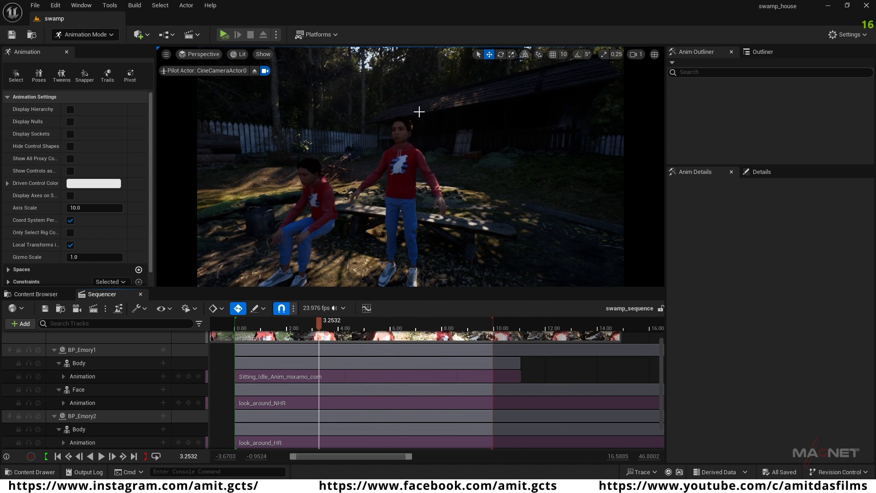
pyautogui.moveTo(319, 323); pyautogui.dragTo(301, 328)
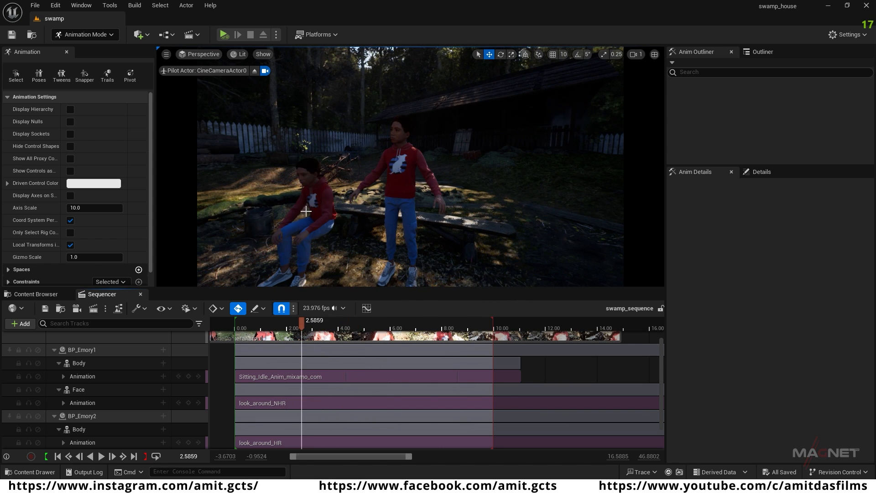
pyautogui.click(58, 455)
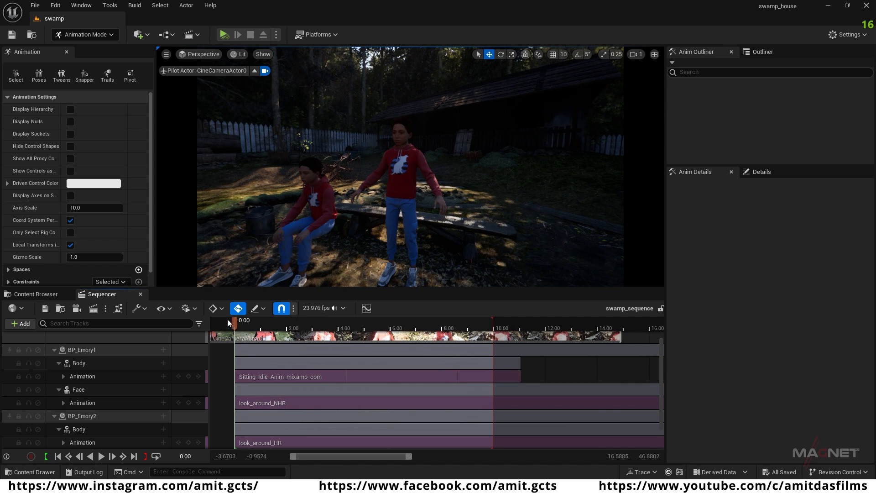
# Step: Bake BP_Emory2's Body animation to MetaHuman_ControlRig, keeping the offered baking options
pyautogui.scroll(-1, 103, 422)
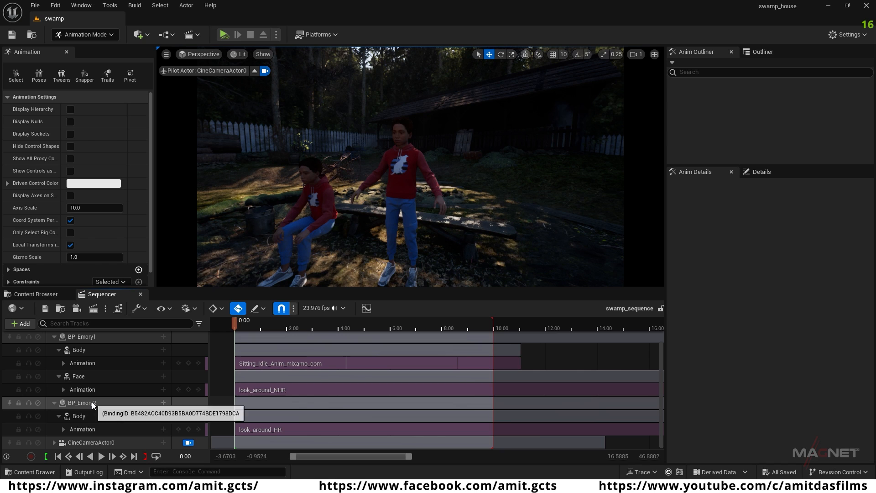
pyautogui.click(92, 402)
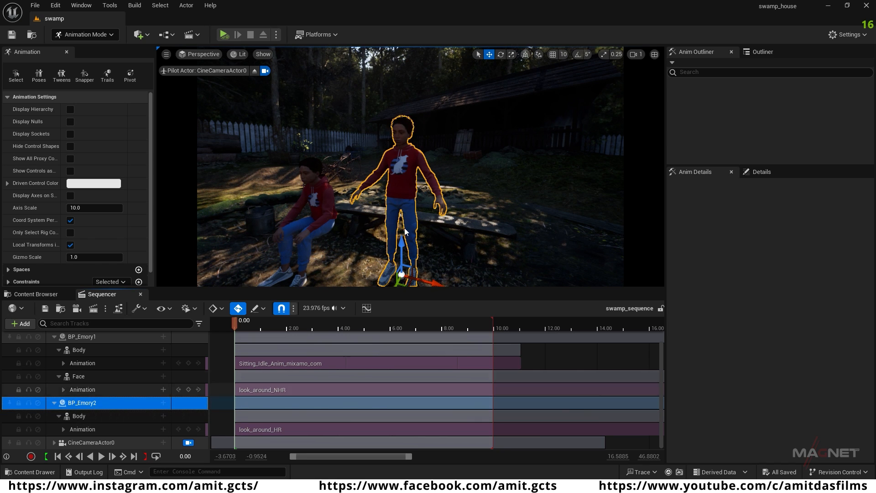
pyautogui.click(79, 416)
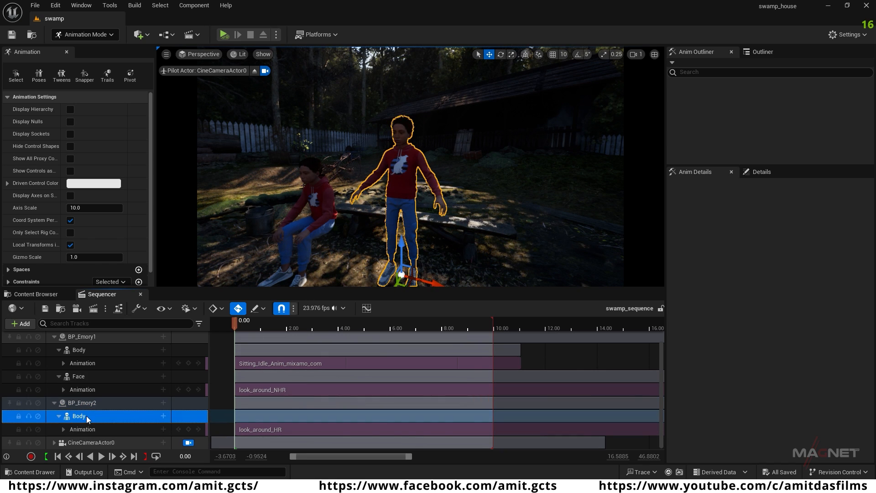
pyautogui.rightClick(82, 417)
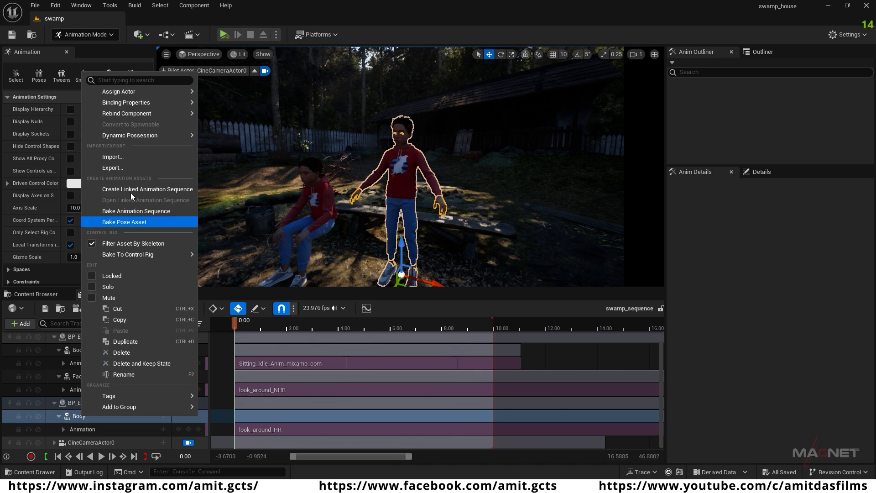
pyautogui.moveTo(111, 259)
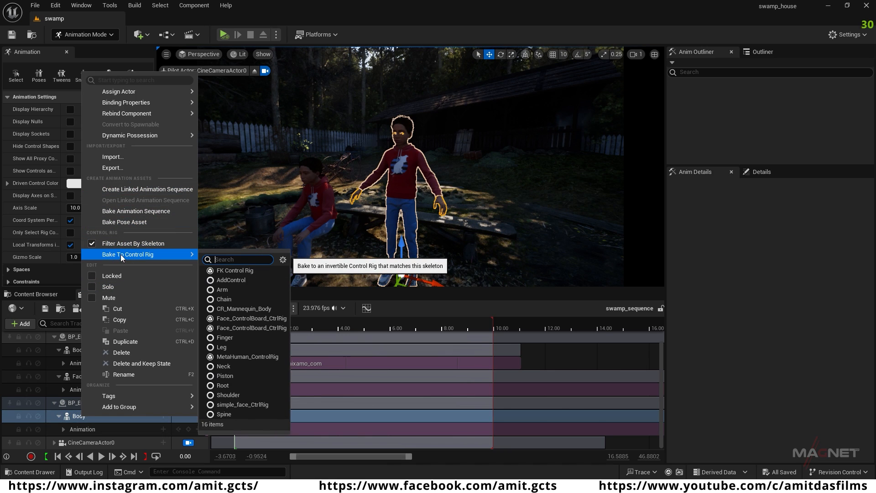
pyautogui.click(254, 357)
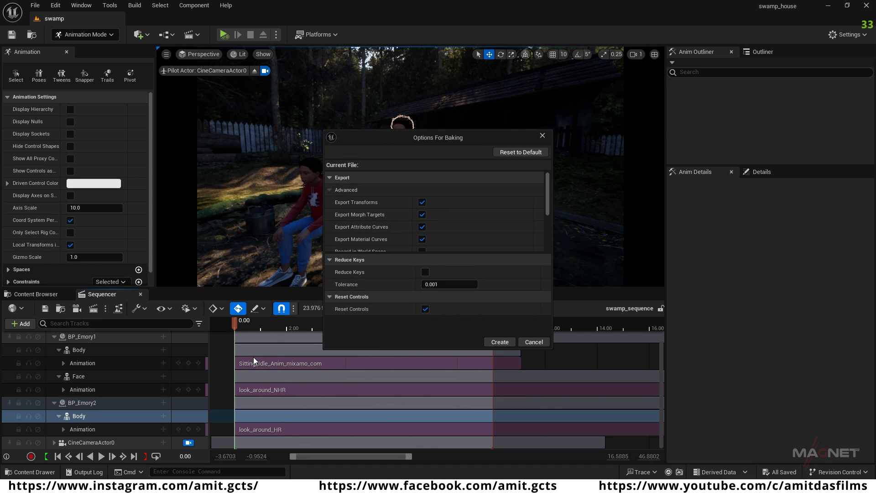
pyautogui.click(500, 341)
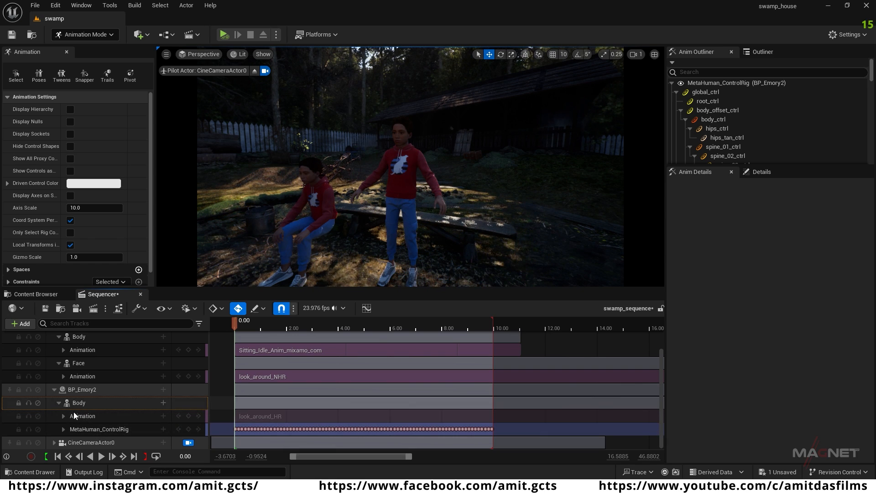
# Step: Bake BP_Emory1's sitting Body animation to MetaHuman_ControlRig with the same baking options
pyautogui.scroll(2, 87, 405)
pyautogui.click(89, 368)
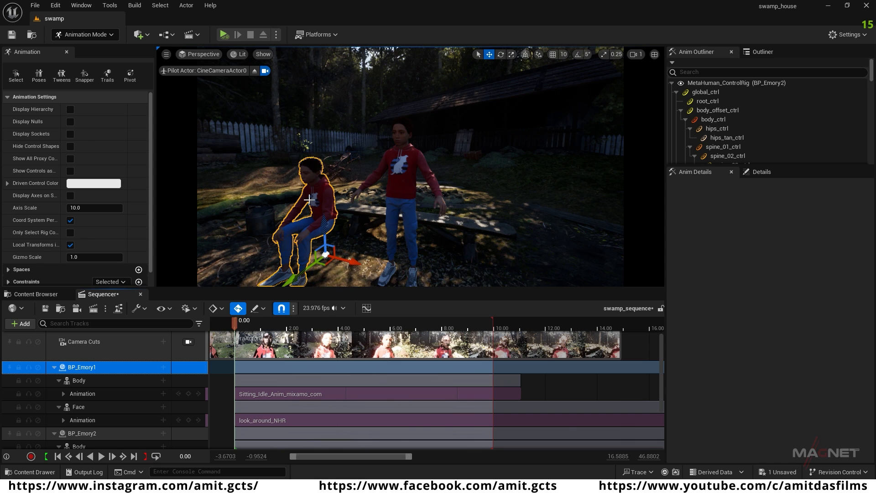
pyautogui.click(84, 381)
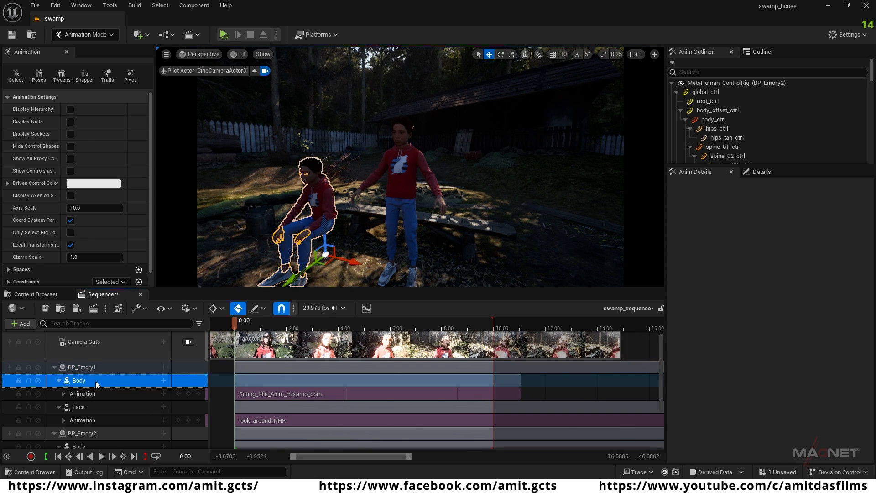
pyautogui.rightClick(95, 381)
pyautogui.moveTo(125, 218)
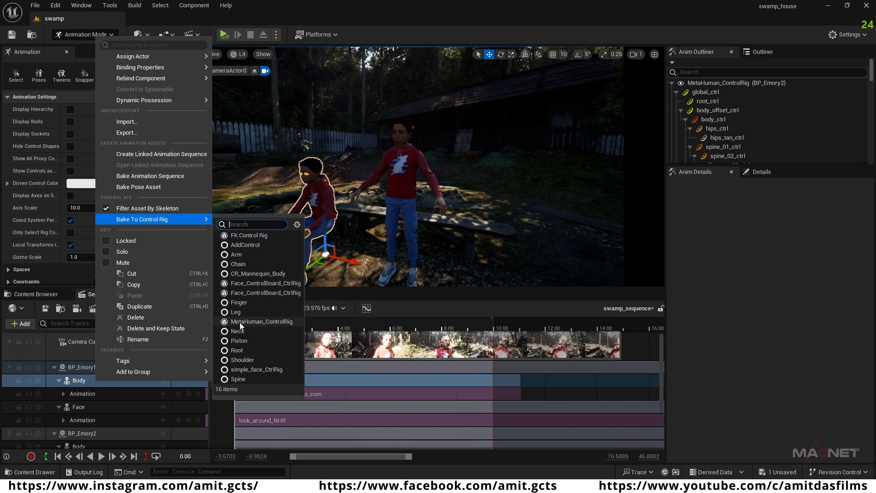
pyautogui.click(271, 321)
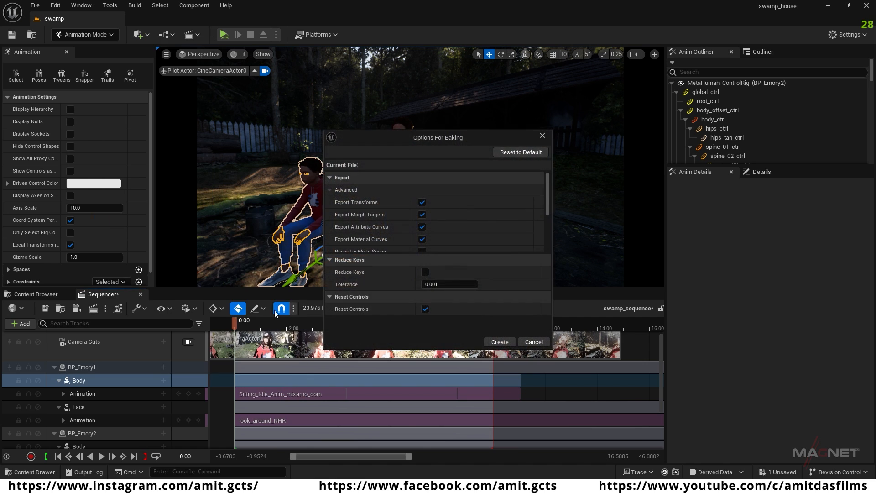
pyautogui.click(500, 342)
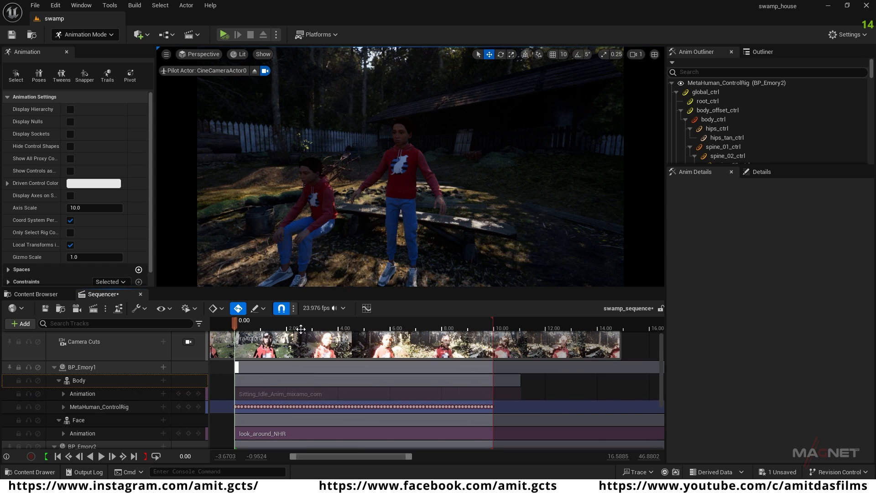
# Step: In BP_Emory2's MetaHuman_ControlRig track, select the neck_01_ctrl, neck_02_ctrl and head_ctrl controls together
pyautogui.scroll(-3, 106, 405)
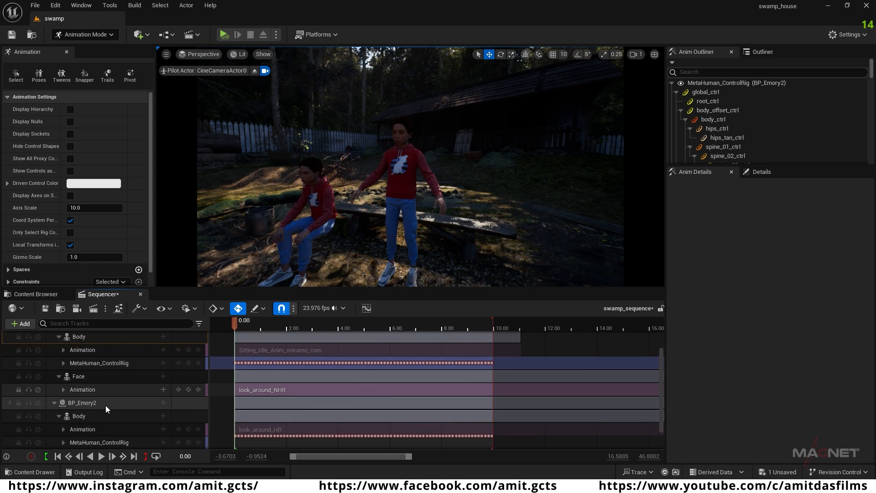
pyautogui.click(89, 389)
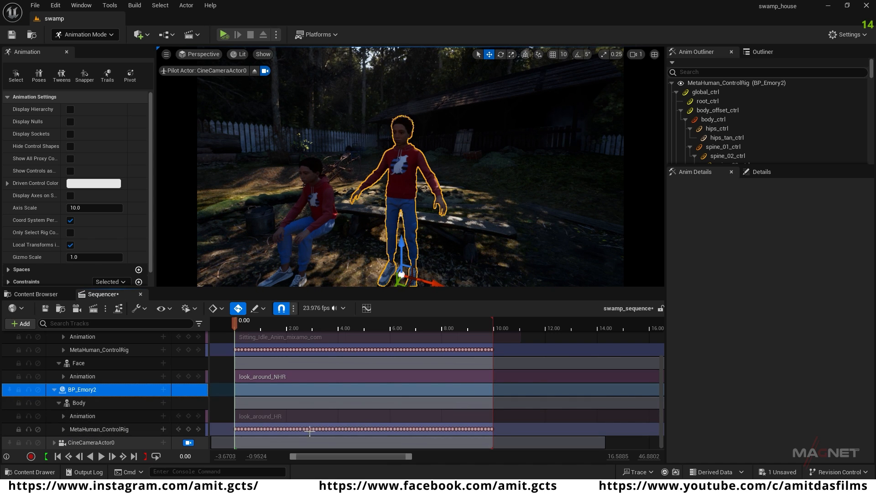
pyautogui.click(63, 429)
pyautogui.scroll(-5, 115, 427)
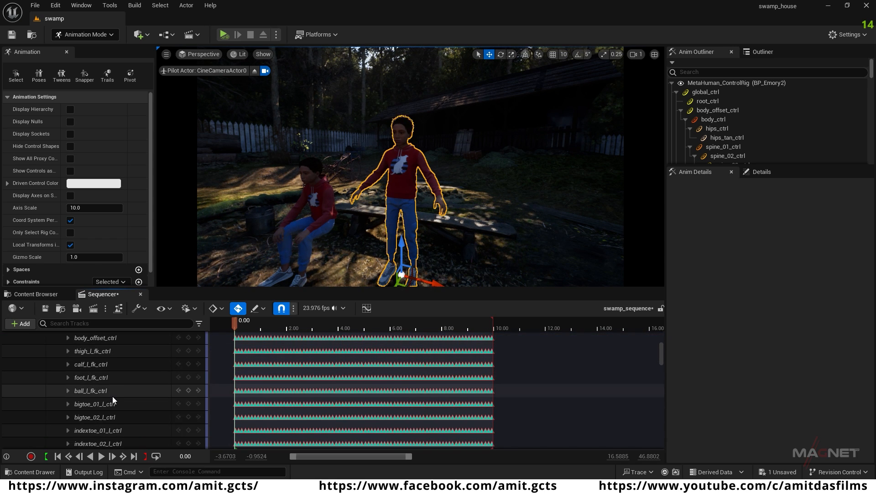
pyautogui.scroll(-6, 112, 396)
pyautogui.scroll(-10, 113, 397)
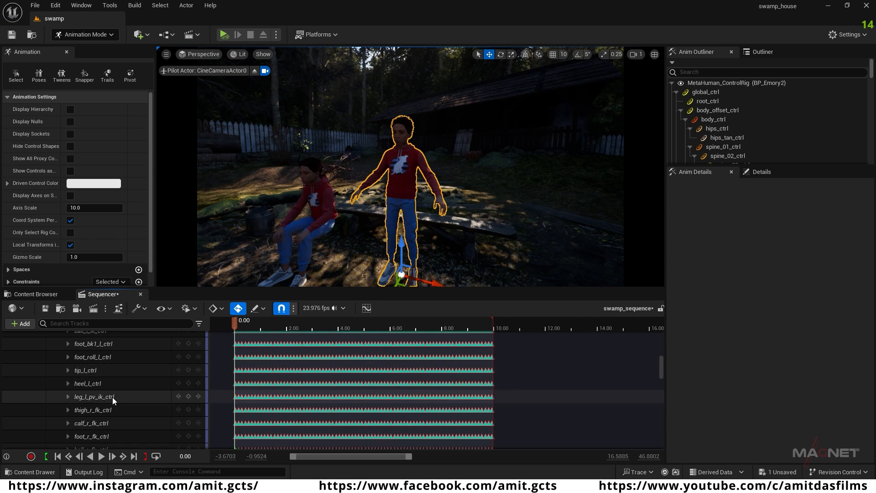
pyautogui.scroll(-10, 112, 397)
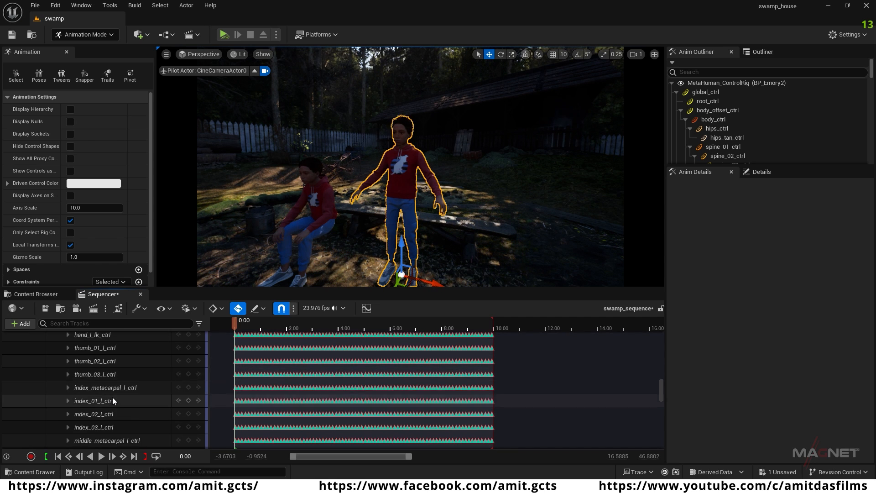
pyautogui.click(87, 352)
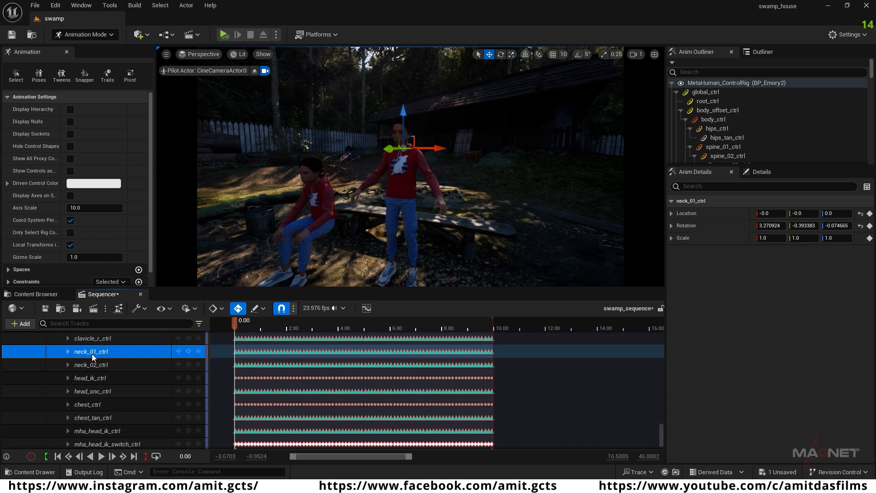
pyautogui.keyDown('ctrl'); pyautogui.click(100, 366); pyautogui.keyUp('ctrl')
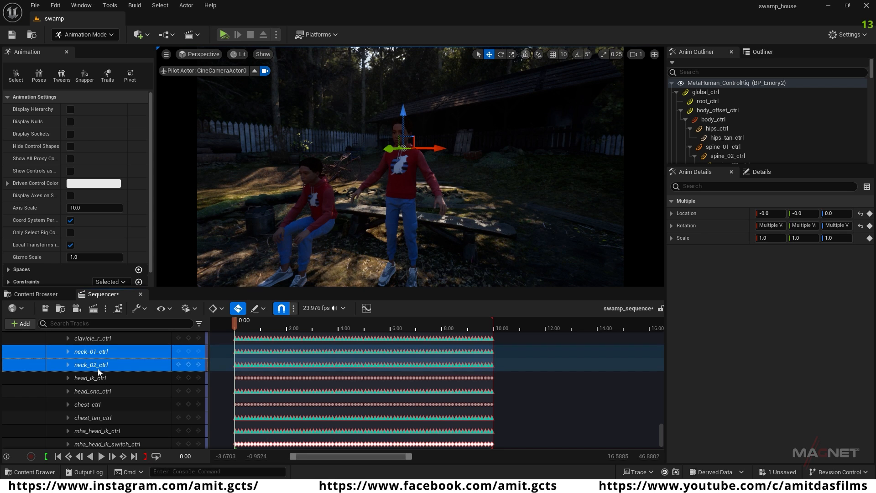
pyautogui.scroll(3, 98, 363)
pyautogui.keyDown('ctrl'); pyautogui.click(97, 355); pyautogui.keyUp('ctrl')
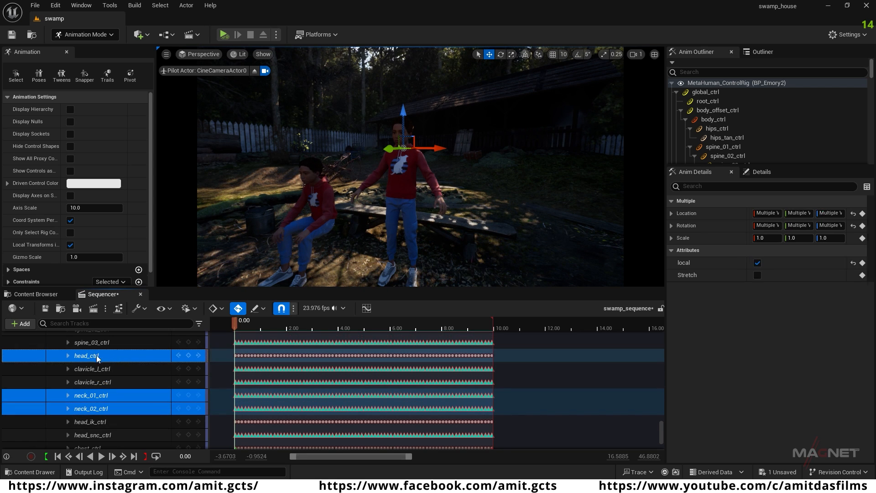
# Step: Select all Rotation Roll, Pitch and Yaw keys of head_ctrl in BP_Emory2's MetaHuman_ControlRig track
pyautogui.click(69, 356)
pyautogui.scroll(-1, 147, 418)
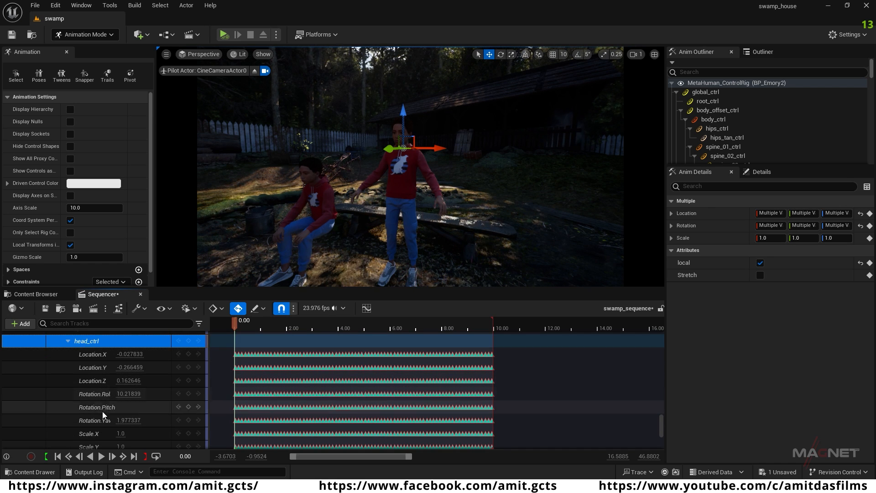
pyautogui.moveTo(226, 391); pyautogui.dragTo(409, 420)
pyautogui.moveTo(535, 426); pyautogui.dragTo(521, 428)
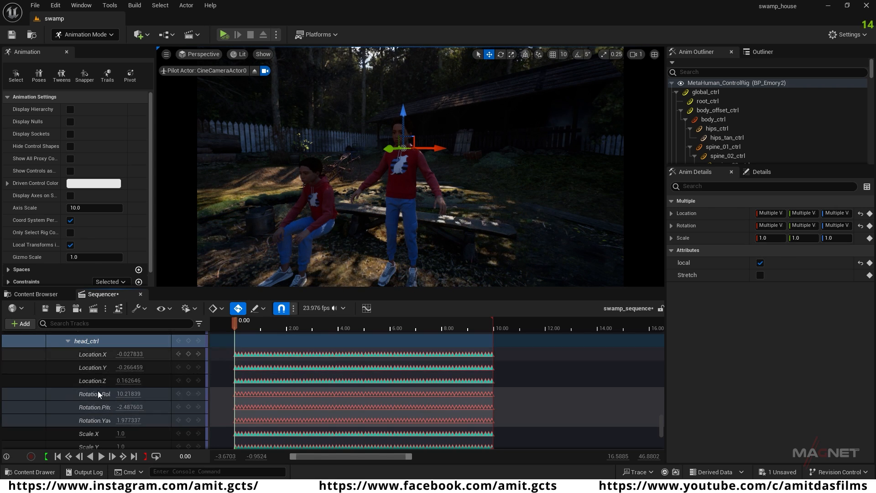
pyautogui.scroll(-6, 177, 402)
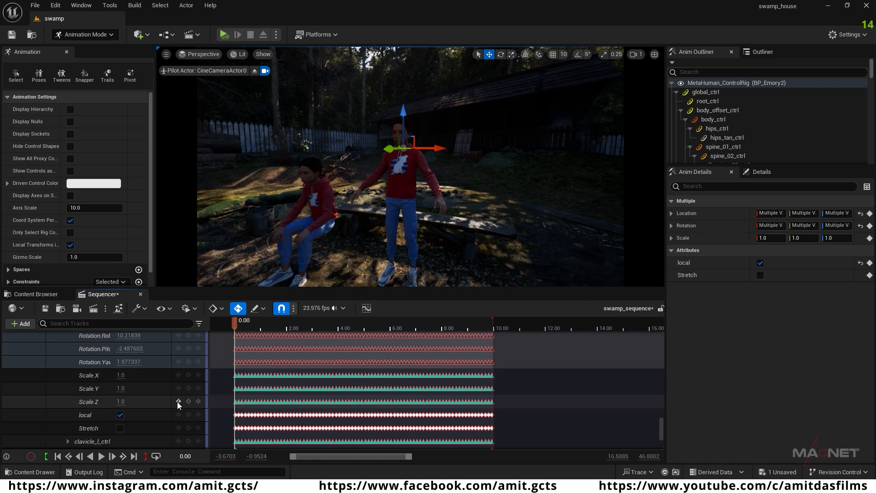
# Step: Add all of neck_01_ctrl's Rotation Roll, Pitch and Yaw keys to the head_ctrl key selection
pyautogui.click(67, 380)
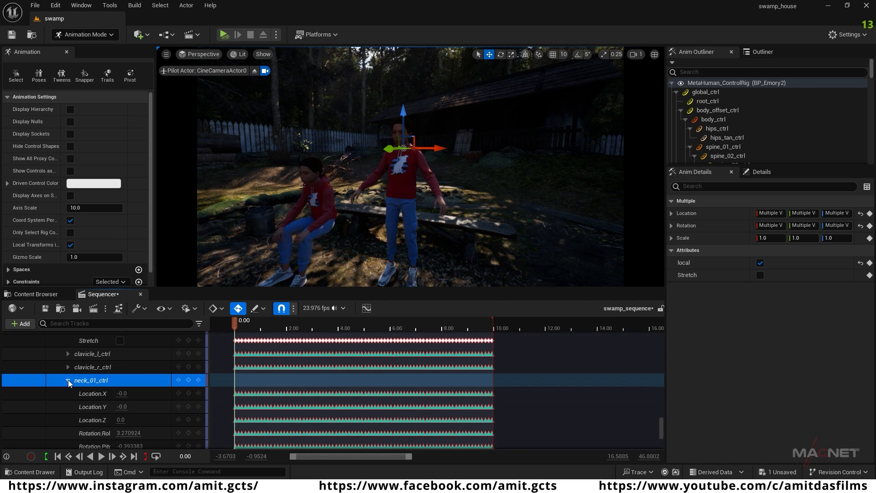
pyautogui.scroll(-2, 141, 412)
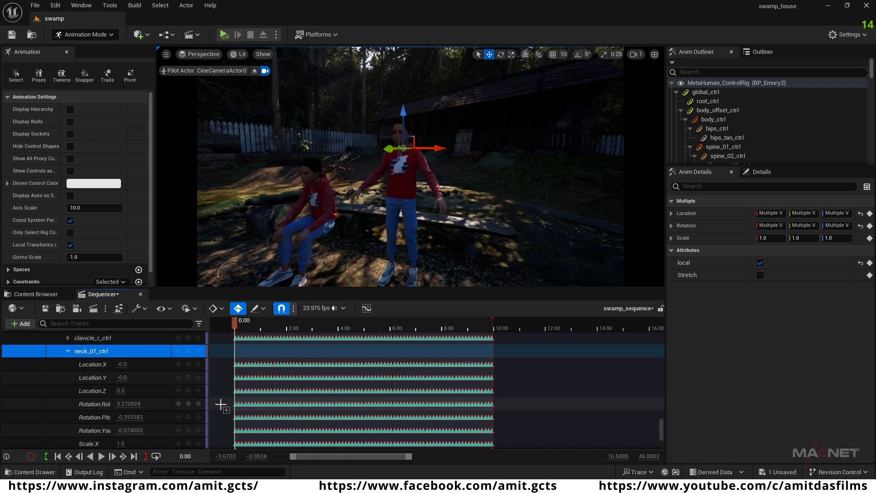
pyautogui.moveTo(225, 400); pyautogui.dragTo(507, 436)
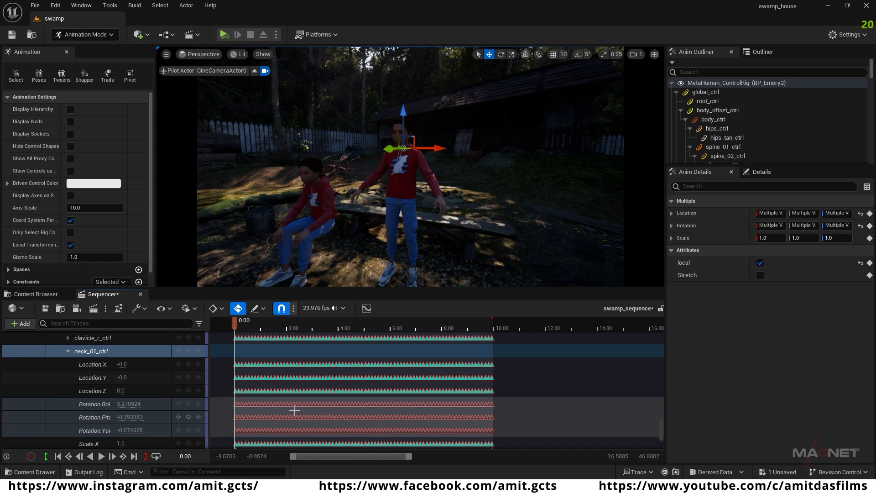
pyautogui.scroll(2, 313, 404)
pyautogui.scroll(-5, 314, 402)
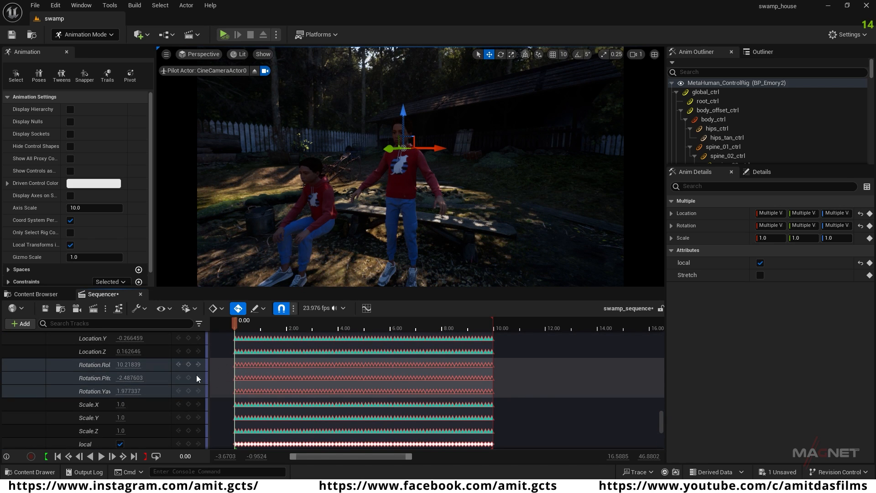
pyautogui.scroll(3, 199, 378)
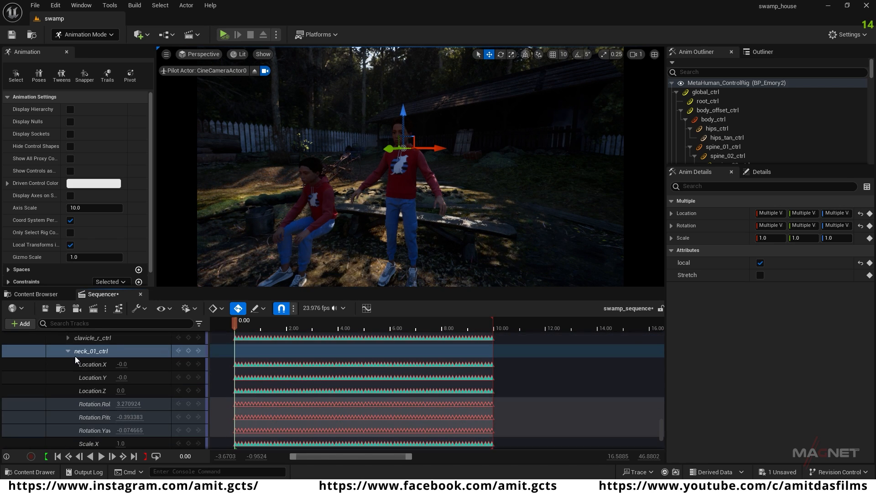
pyautogui.scroll(-4, 310, 411)
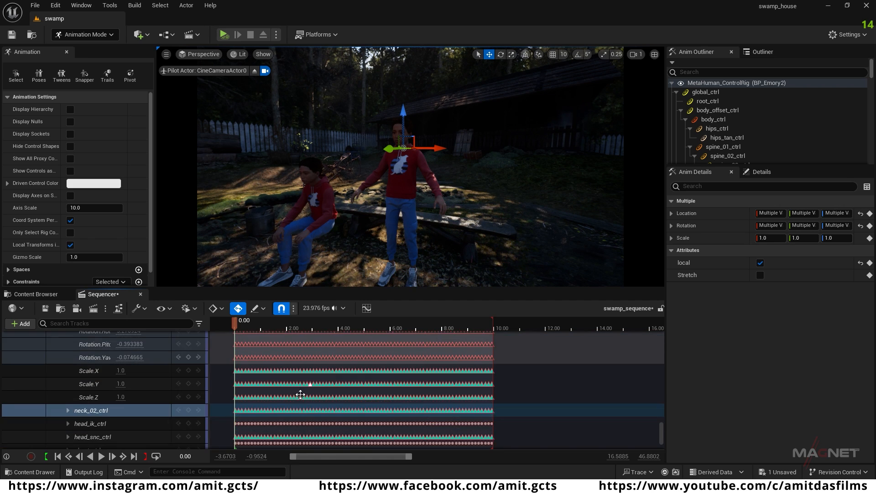
# Step: Extend the selection with neck_02_ctrl's Rotation Roll, Pitch and Yaw keys and copy all selected head and neck keys
pyautogui.click(68, 395)
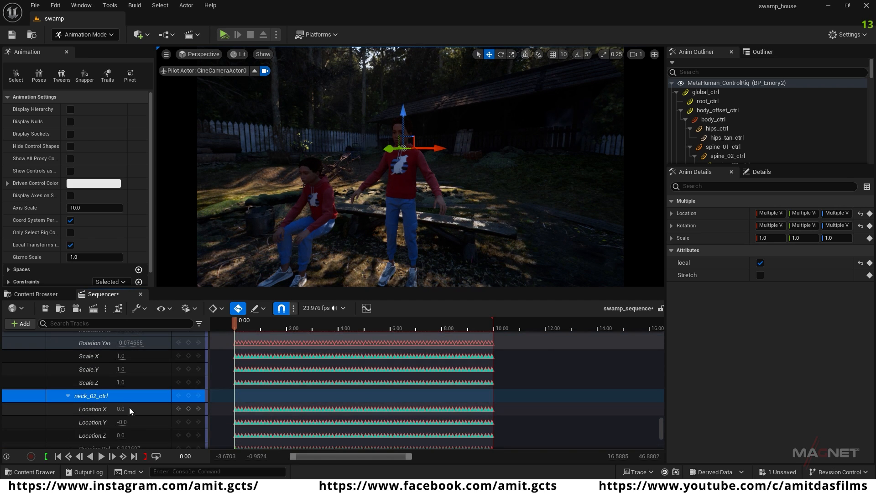
pyautogui.scroll(-3, 133, 406)
pyautogui.scroll(-1, 182, 406)
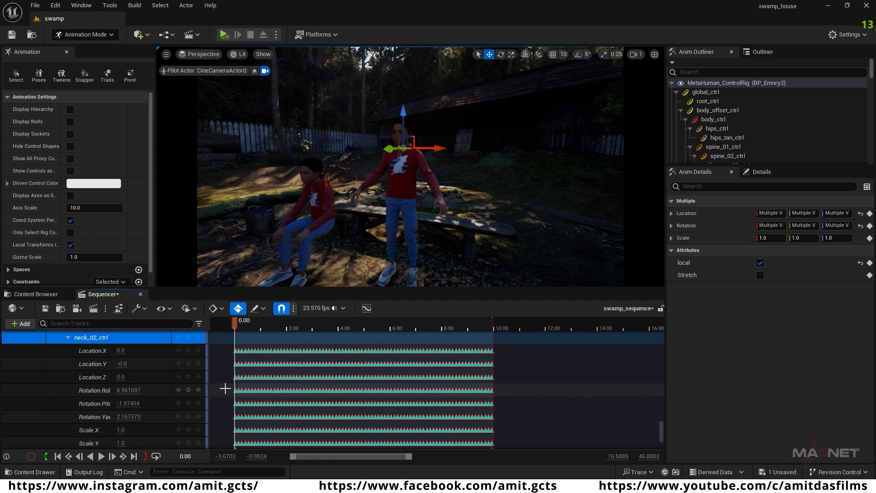
pyautogui.moveTo(227, 392); pyautogui.dragTo(512, 422)
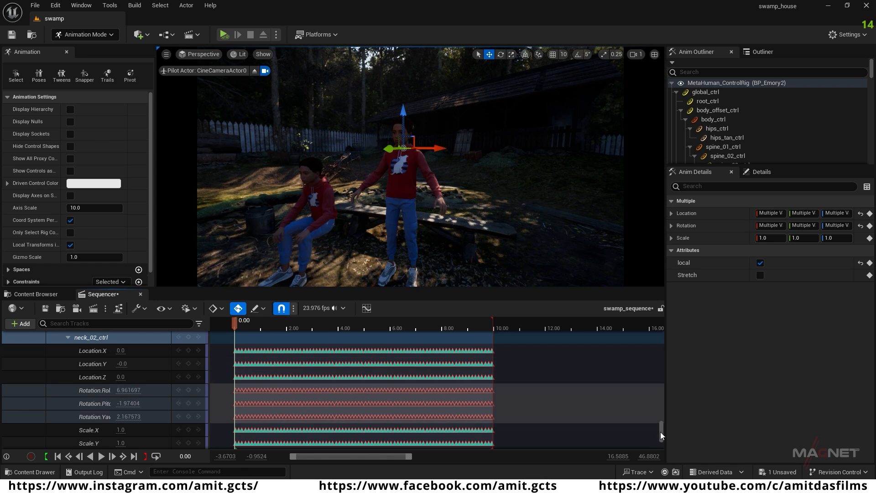
# Step: Add an Additive section to BP_Emory1's MetaHuman_ControlRig and paste the copied head and neck rotation keys into it
pyautogui.moveTo(661, 433); pyautogui.dragTo(661, 341)
pyautogui.scroll(-1, 81, 413)
pyautogui.click(81, 360)
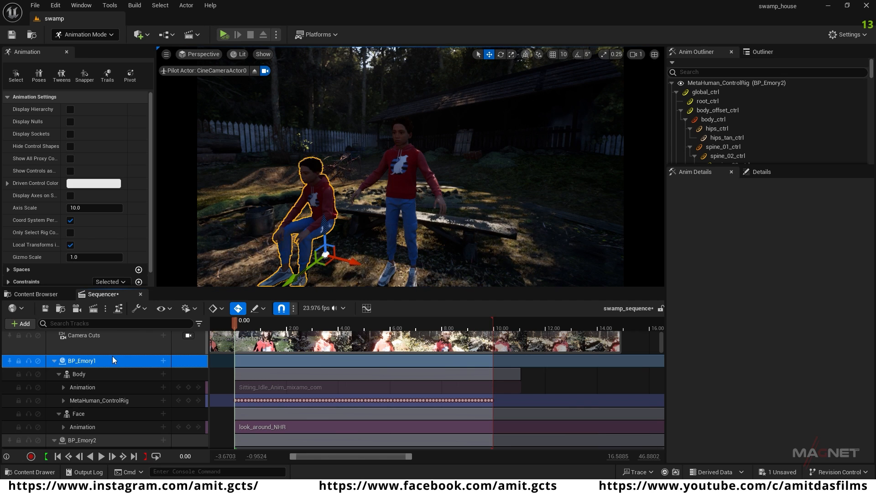
pyautogui.click(93, 400)
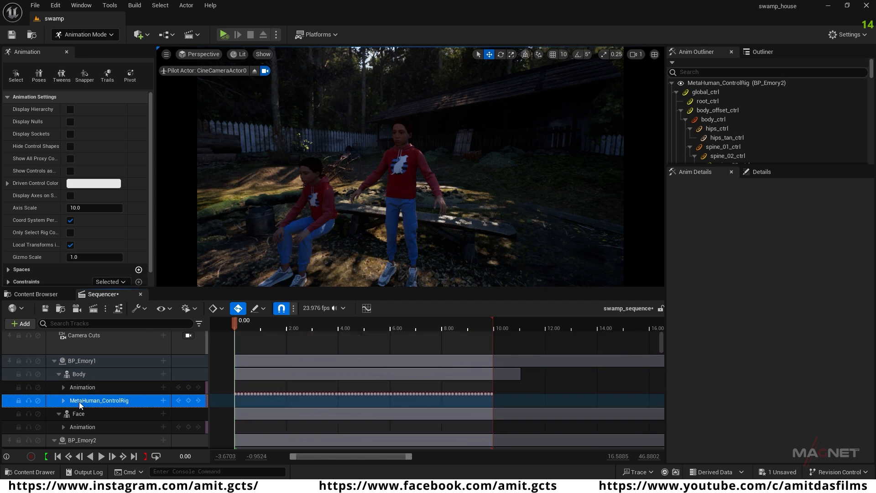
pyautogui.click(163, 400)
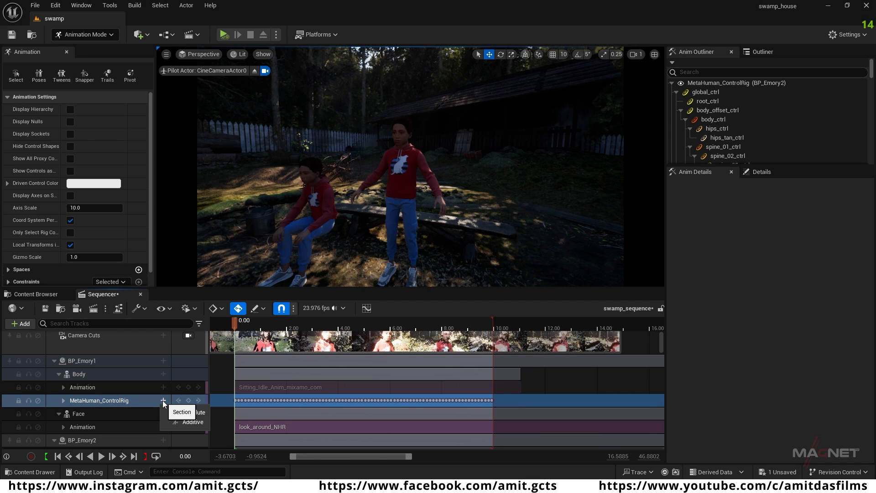
pyautogui.click(197, 421)
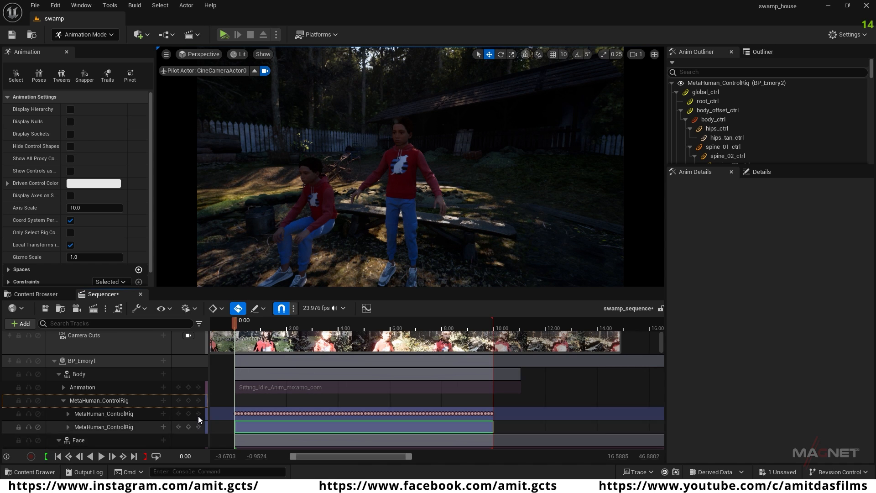
pyautogui.click(107, 426)
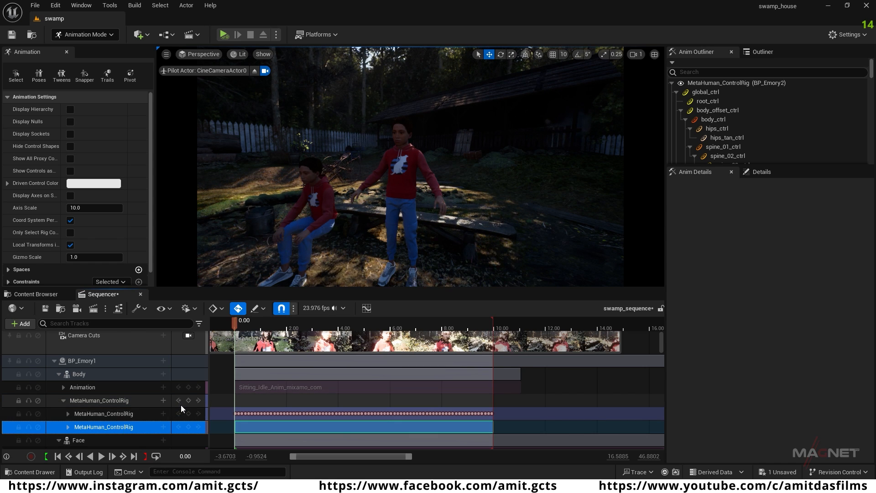
pyautogui.click(326, 429)
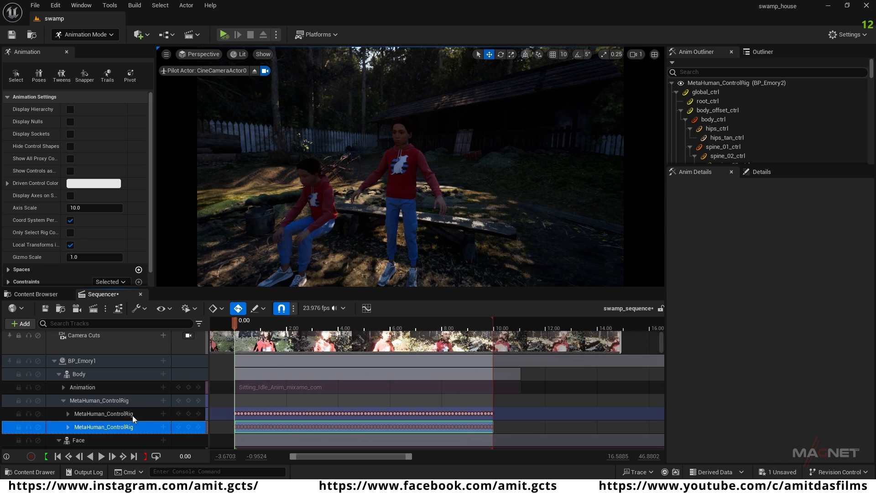
# Step: Delete BP_Emory2 from both the sequence and the level, keeping BP_Emory1
pyautogui.click(54, 360)
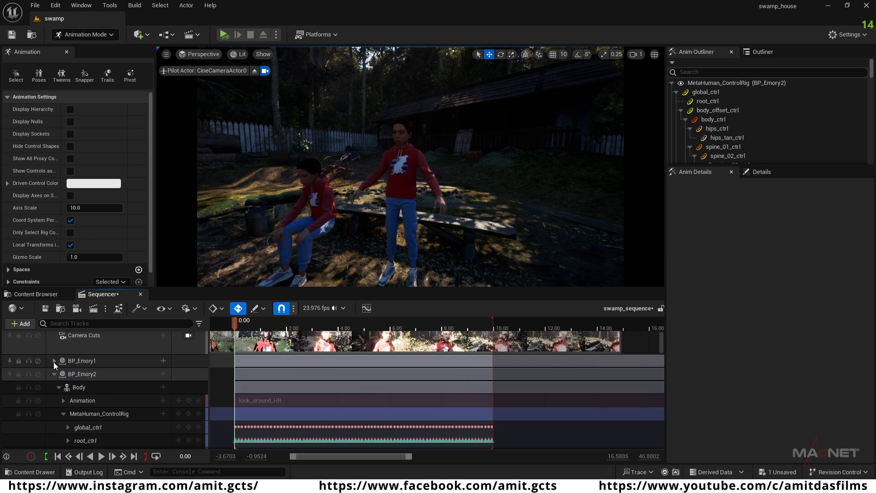
pyautogui.click(85, 360)
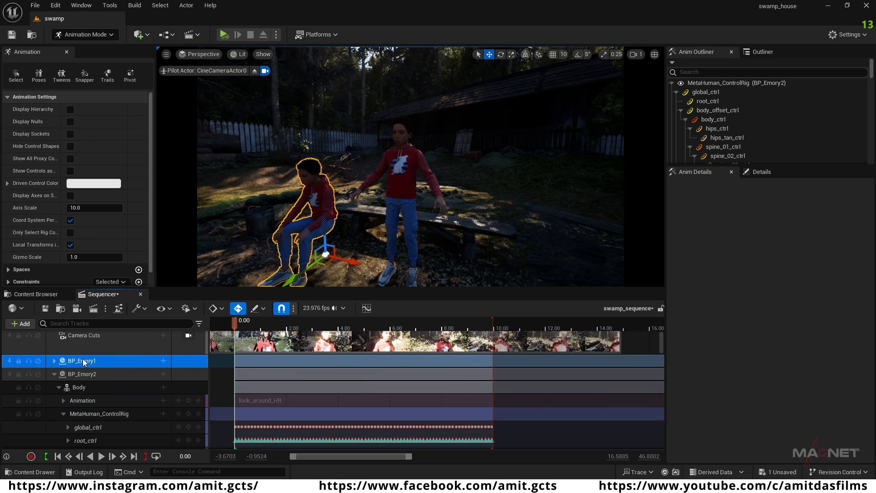
pyautogui.click(91, 377)
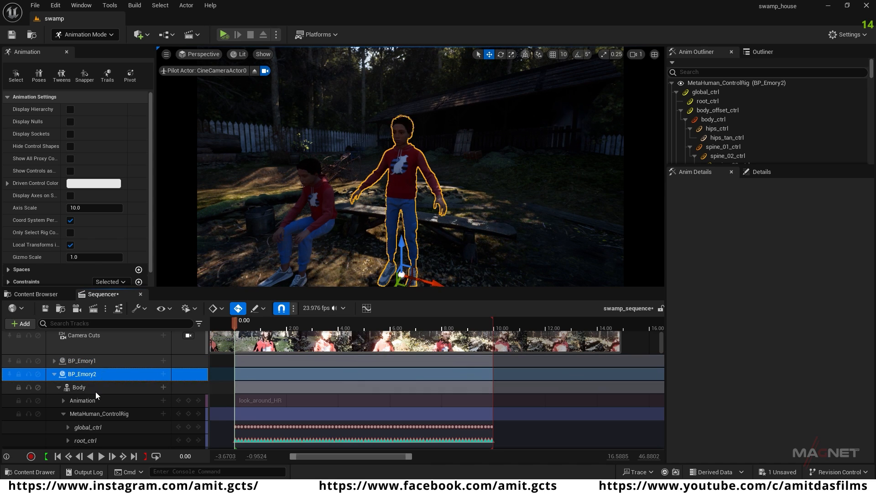
pyautogui.press('Delete')
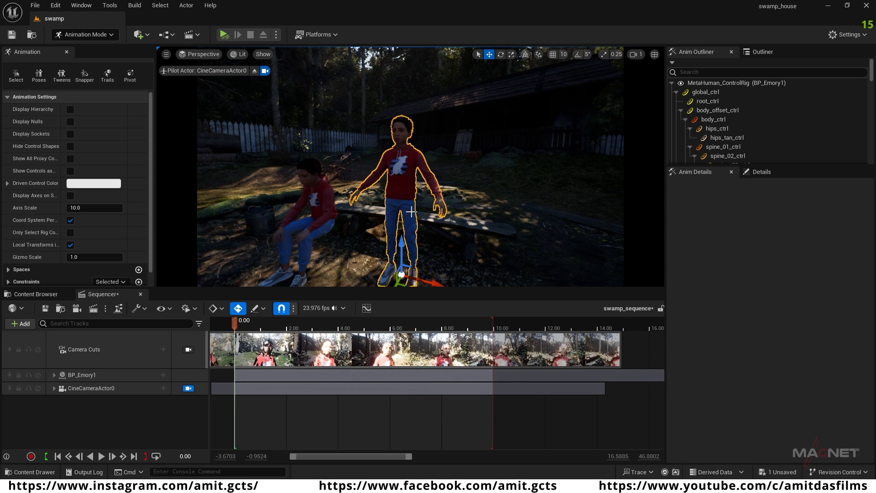
pyautogui.press('Delete')
# Step: Frame BP_Emory1 up close and play the sequence to check the combined sitting and head motion
pyautogui.moveTo(323, 250)
pyautogui.mouseDown(button='right')
pyautogui.moveTo(292, 256)
pyautogui.moveTo(332, 249)
pyautogui.mouseUp(button='right')
pyautogui.press('w')
pyautogui.press('a')
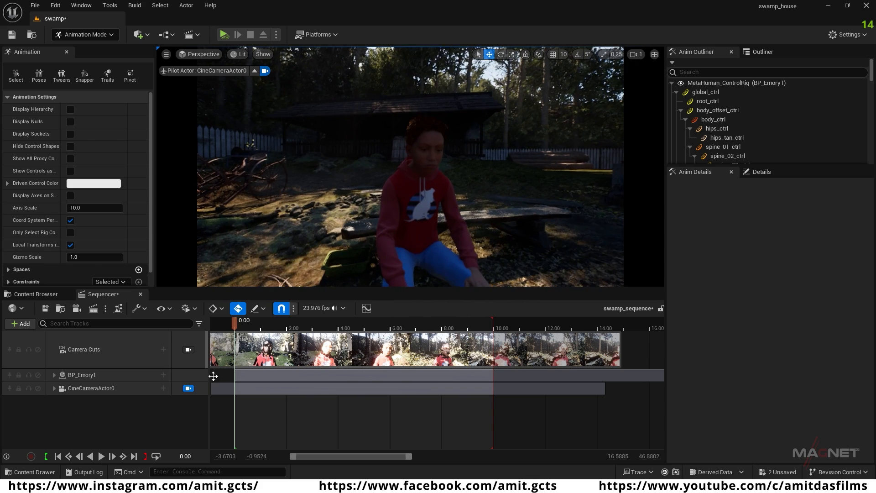
pyautogui.moveTo(236, 321); pyautogui.dragTo(272, 324)
pyautogui.press('space')
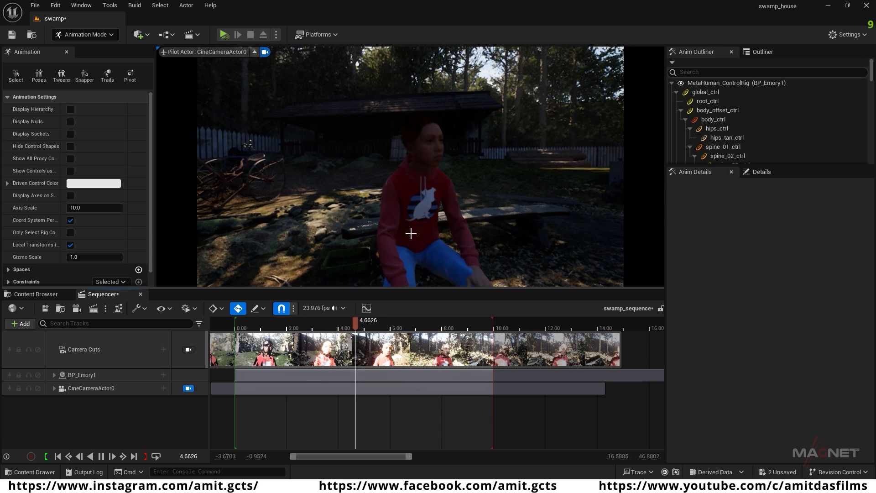
pyautogui.press('space')
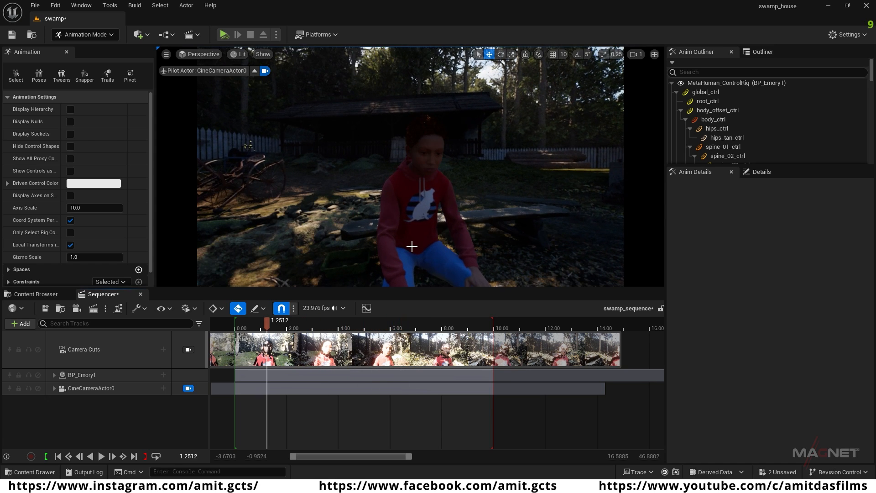
# Step: Move BP_Emory1 so the sitting character rests on the near end of the wooden bench
pyautogui.moveTo(407, 239); pyautogui.dragTo(407, 270, button='right')
pyautogui.moveTo(538, 201); pyautogui.dragTo(497, 198, button='right')
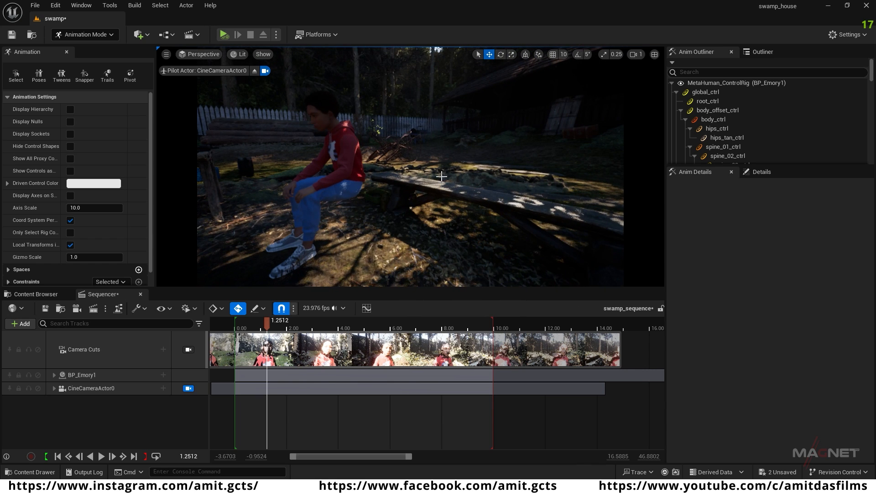
pyautogui.click(85, 375)
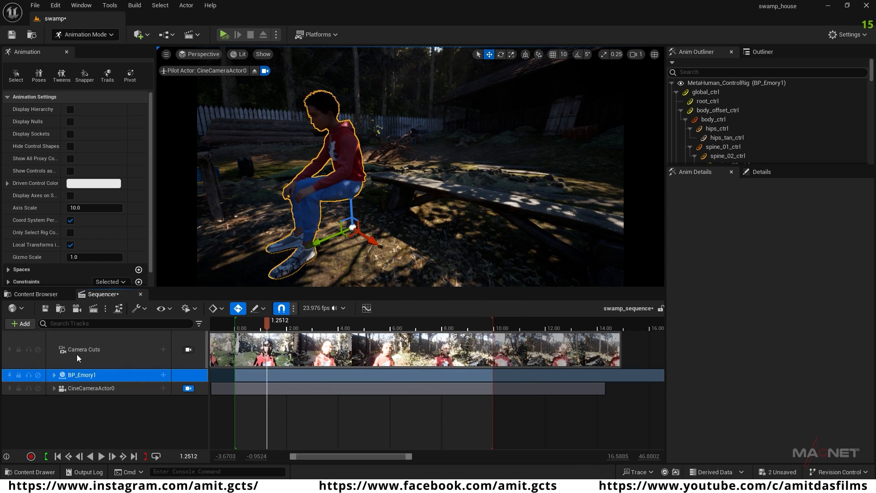
pyautogui.moveTo(418, 246); pyautogui.dragTo(453, 252, button='right')
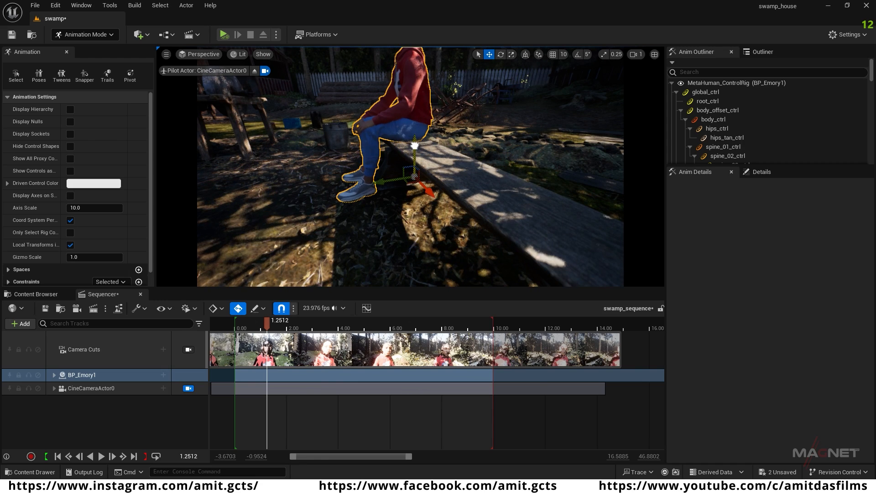
pyautogui.press('a')
pyautogui.moveTo(390, 235); pyautogui.dragTo(479, 235, button='right')
pyautogui.press('w')
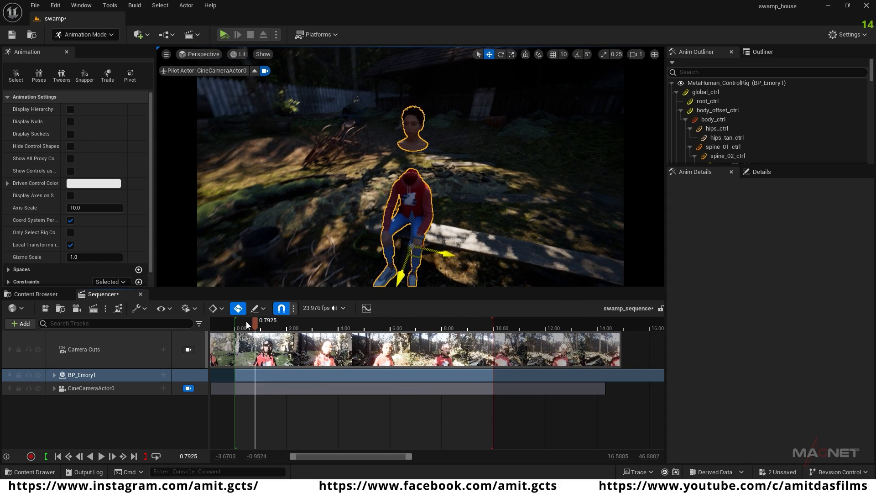
# Step: Scrub to about 6.9 seconds, inspect how BP_Emory1 sits on the bench, and save all unsaved levels and assets
pyautogui.moveTo(435, 337); pyautogui.dragTo(414, 328)
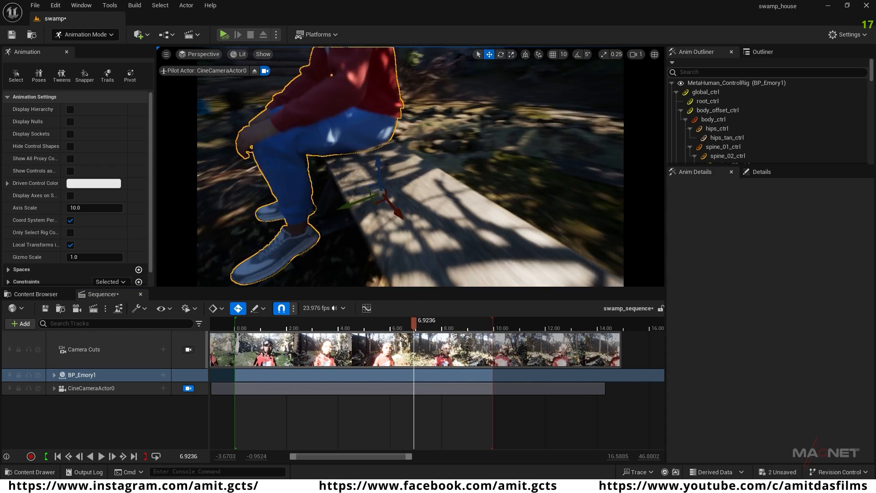
pyautogui.moveTo(459, 171)
pyautogui.mouseDown(button='right')
pyautogui.moveTo(476, 164)
pyautogui.moveTo(461, 171)
pyautogui.mouseUp(button='right')
pyautogui.moveTo(456, 142); pyautogui.dragTo(475, 151, button='right')
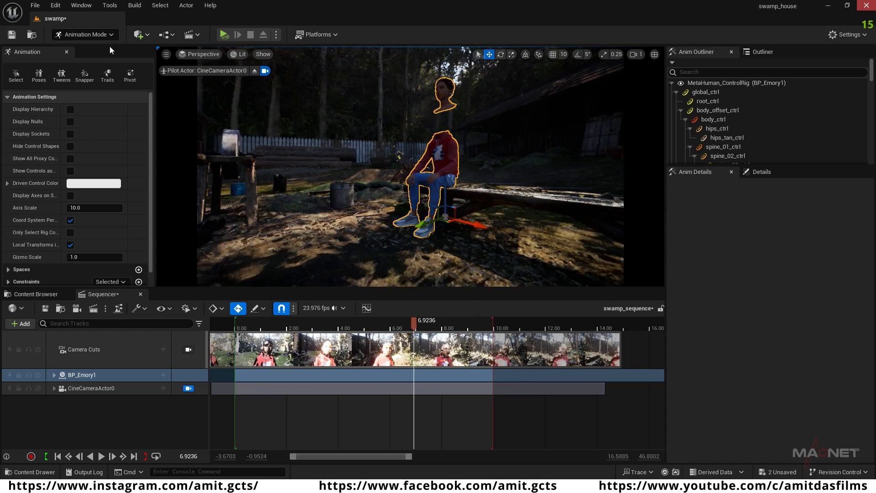
pyautogui.click(35, 5)
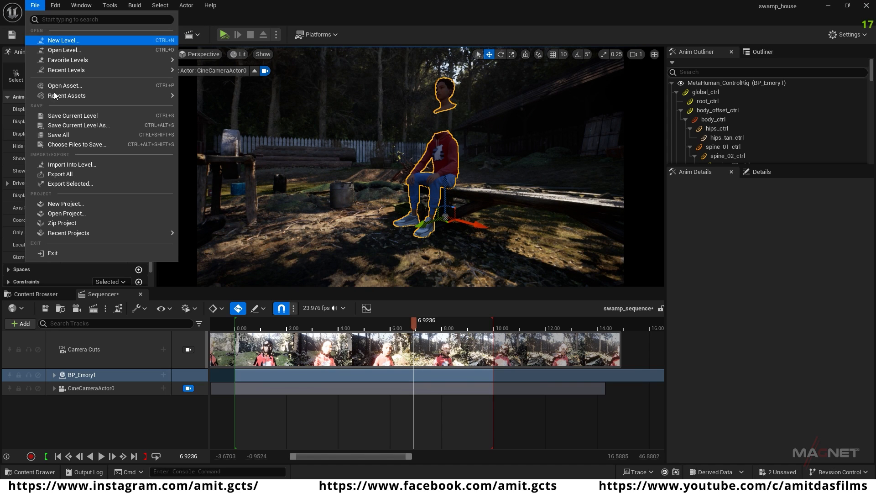
pyautogui.click(70, 135)
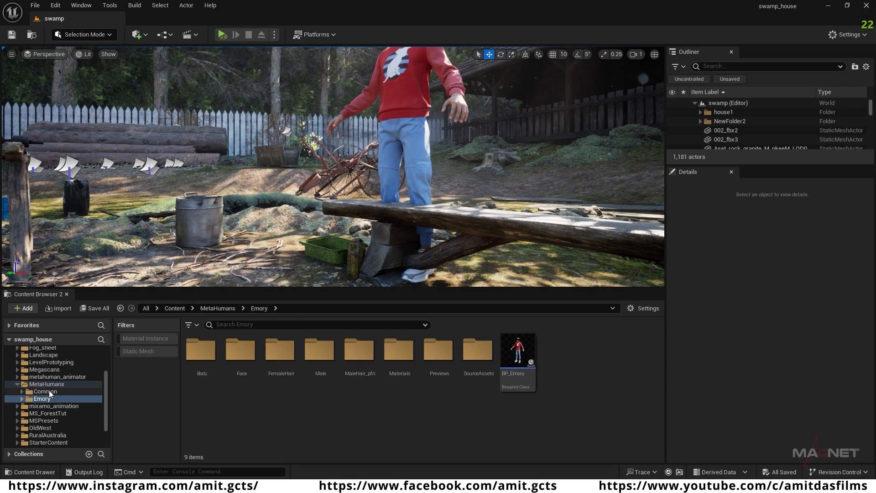
# Step: Open swamp_sequence from the project's Content folder and view the scene through CineCameraActor0
pyautogui.scroll(3, 49, 394)
pyautogui.click(34, 358)
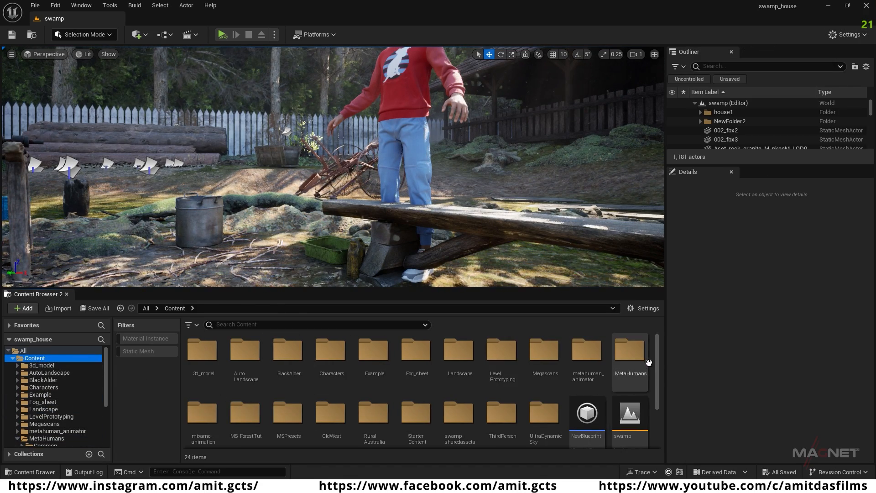
pyautogui.scroll(-2, 641, 369)
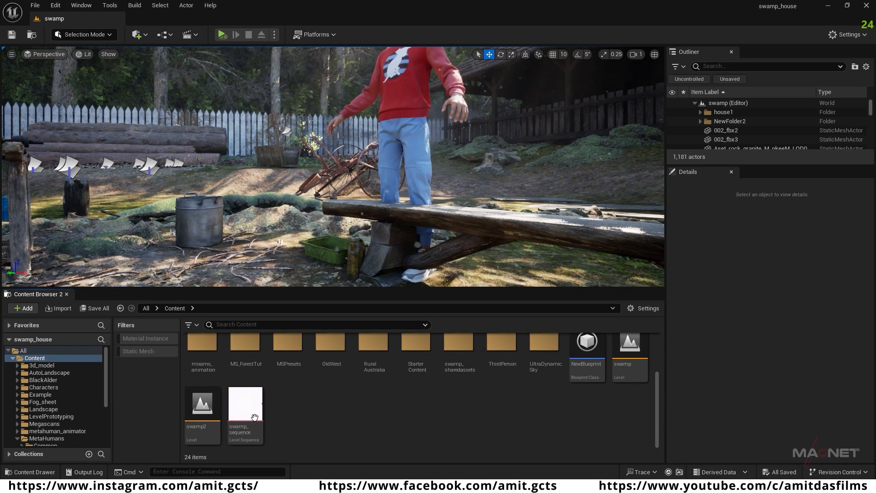
pyautogui.doubleClick(252, 417)
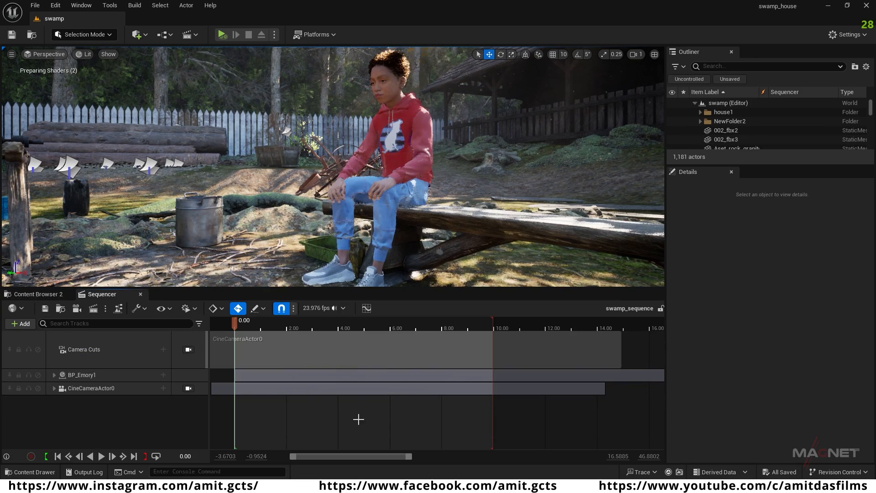
pyautogui.click(51, 54)
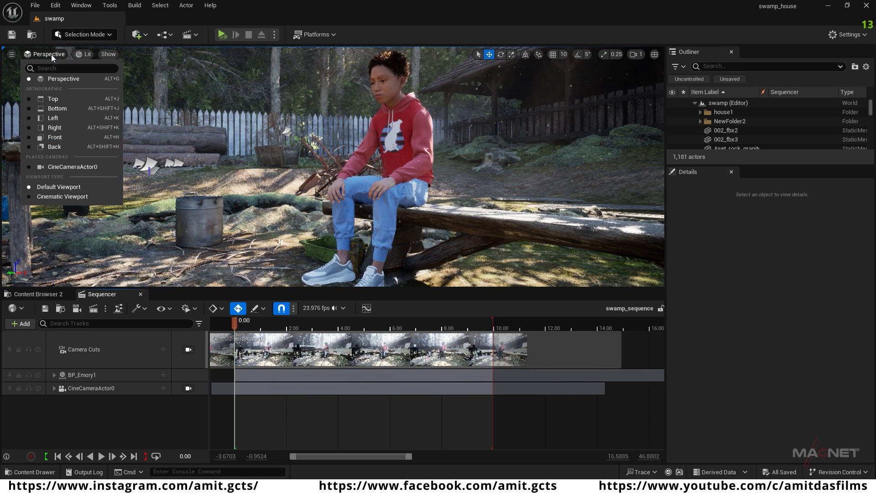
pyautogui.click(63, 167)
# Step: Play and scrub the sequence through CineCameraActor0 to check the seated character's motion and framing
pyautogui.press('space')
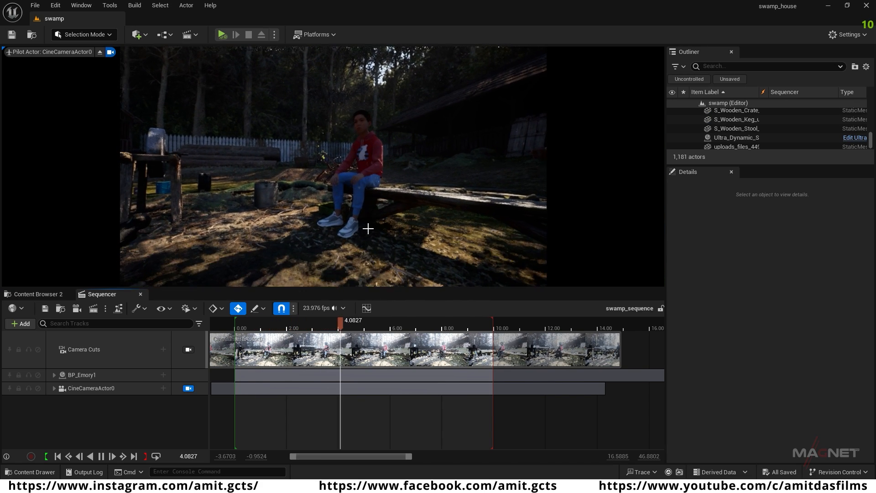
pyautogui.press('space')
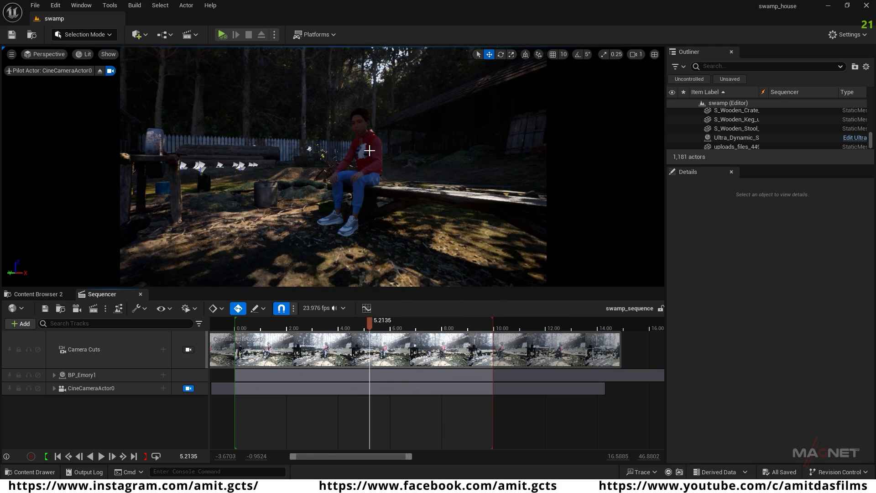
pyautogui.moveTo(369, 321); pyautogui.dragTo(409, 326)
pyautogui.press('space')
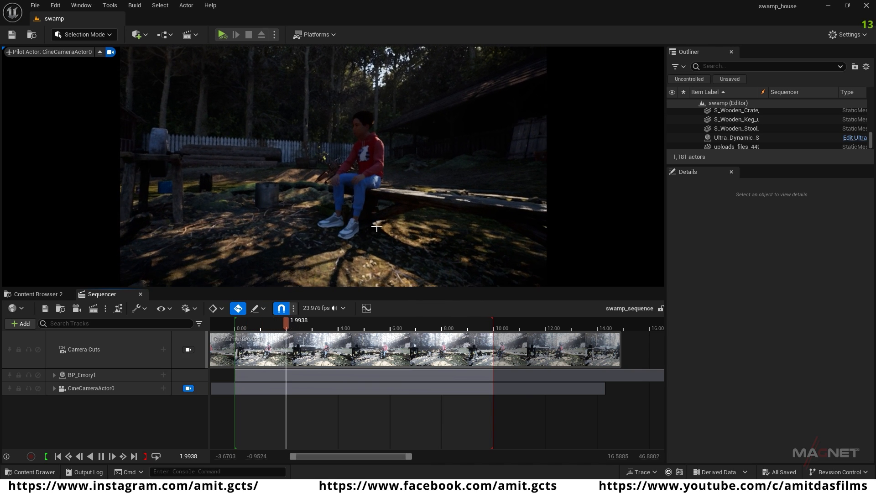
pyautogui.press('space')
# Step: Go to about 4.4 seconds and examine the seated character, surrounding trees and sky from closer camera angles
pyautogui.moveTo(387, 225); pyautogui.dragTo(482, 217, button='right')
pyautogui.moveTo(300, 324); pyautogui.dragTo(349, 325)
pyautogui.moveTo(392, 239); pyautogui.dragTo(450, 146, button='right')
pyautogui.moveTo(339, 245); pyautogui.dragTo(339, 219, button='right')
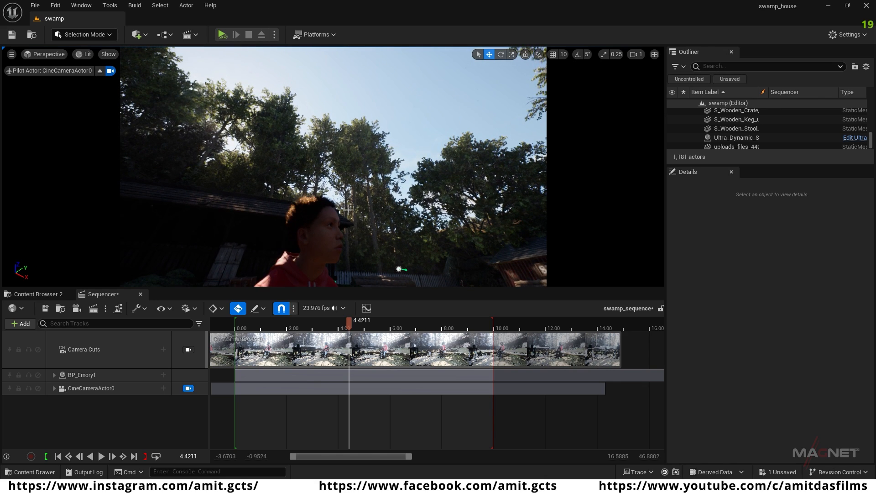
pyautogui.moveTo(347, 194); pyautogui.dragTo(283, 183, button='right')
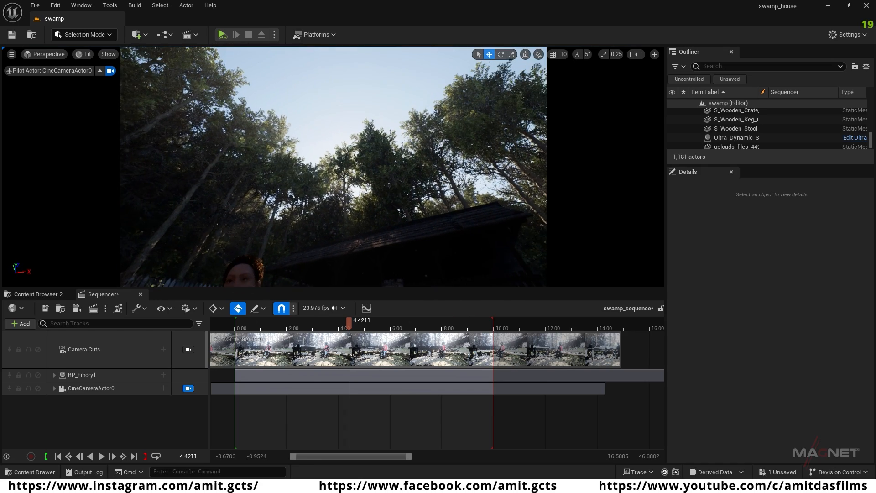
# Step: Reset the Sun Angle, Sun Inclination and Sun Vertical Offset of Ultra_Dynamic_Sky to their defaults
pyautogui.click(766, 138)
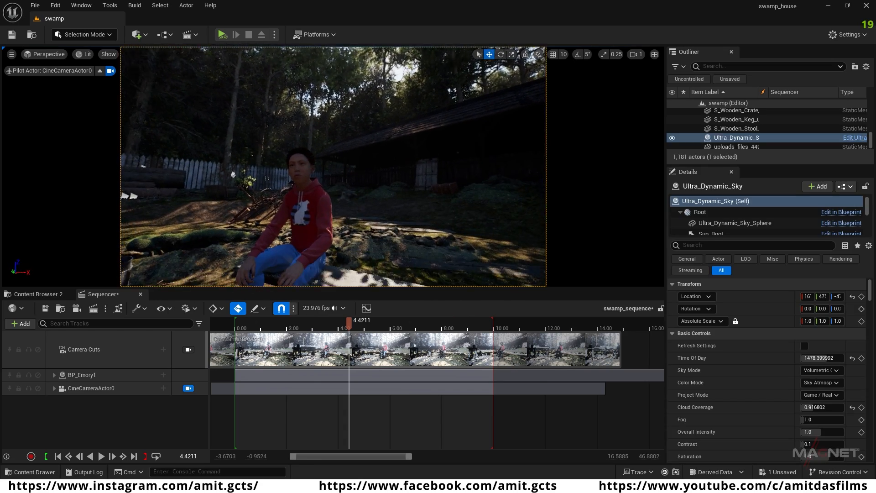
pyautogui.click(768, 139)
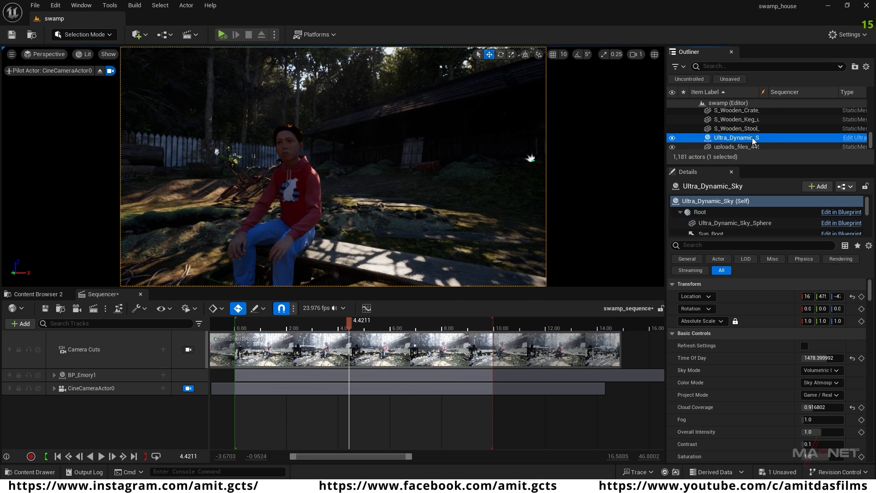
pyautogui.click(700, 245)
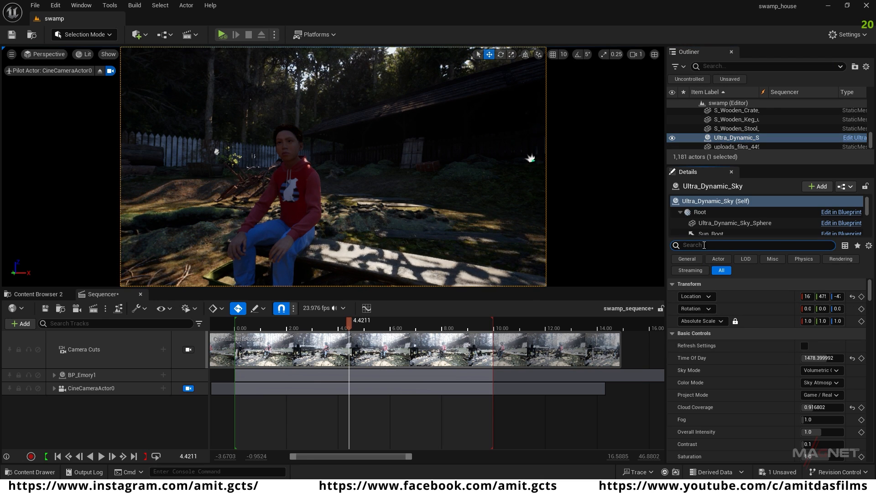
pyautogui.write('sun')
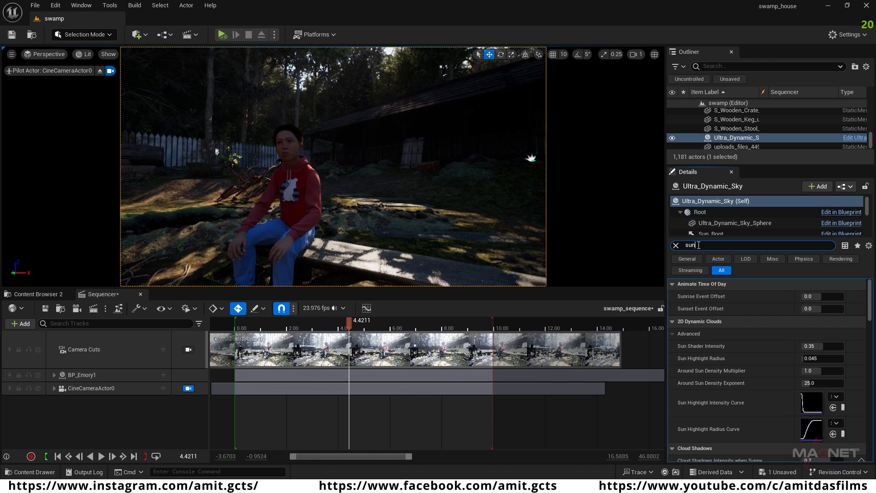
pyautogui.scroll(-8, 746, 375)
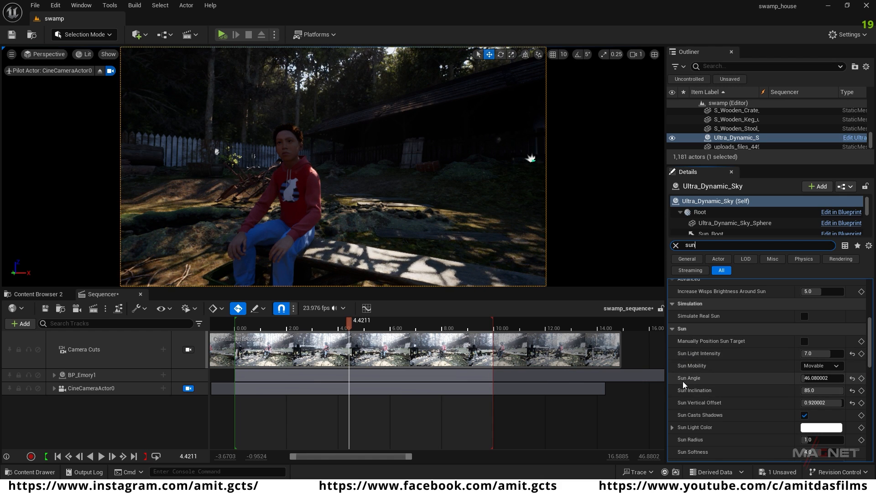
pyautogui.click(852, 378)
pyautogui.click(852, 390)
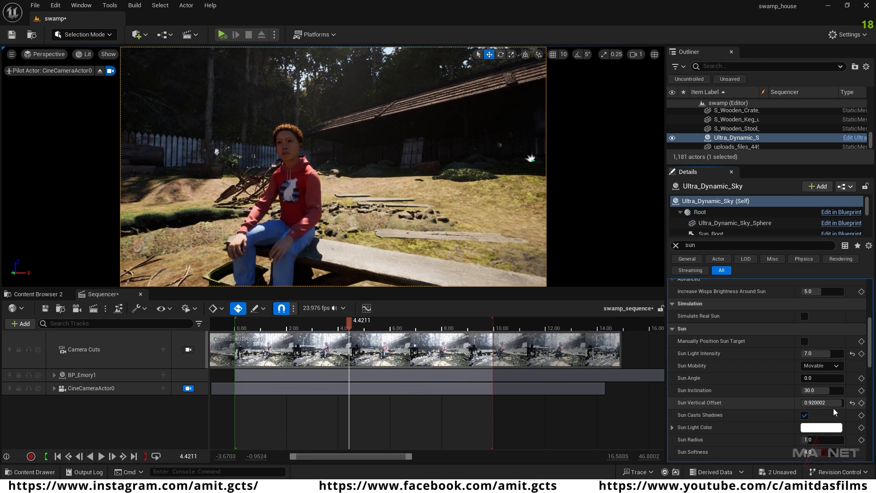
pyautogui.click(852, 402)
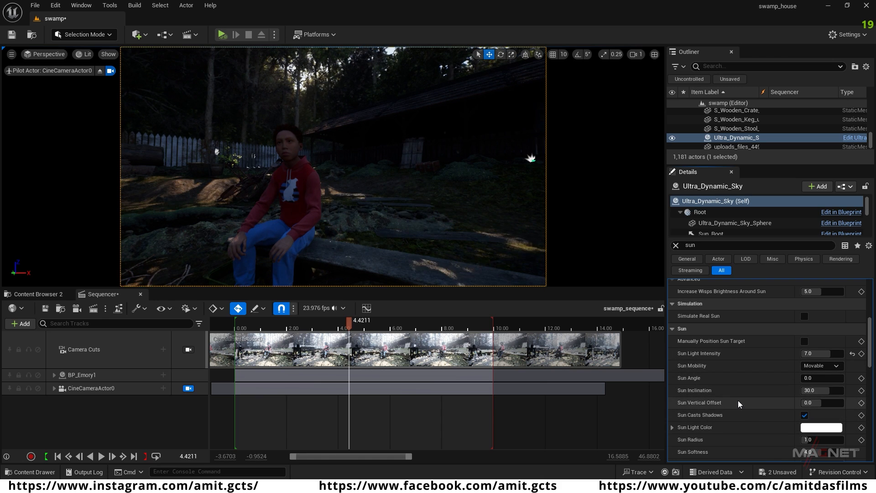
pyautogui.moveTo(870, 352); pyautogui.dragTo(870, 309)
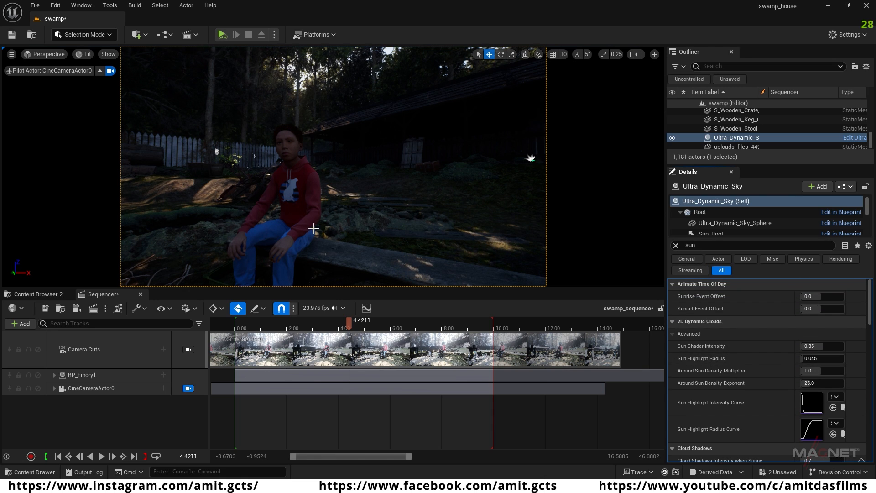
# Step: Set Ultra_Dynamic_Sky's Time Of Day to about 2318.4 for a night scene and look over the darkened set
pyautogui.click(676, 245)
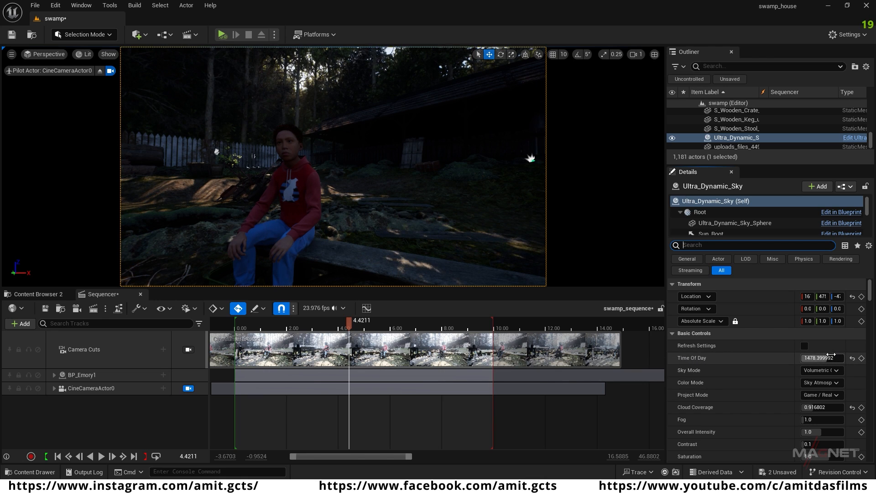
pyautogui.moveTo(828, 358); pyautogui.dragTo(776, 359)
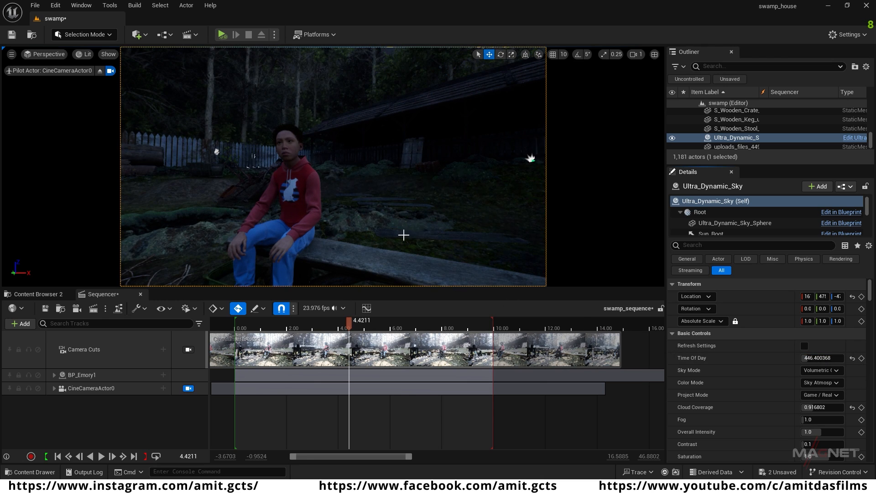
pyautogui.moveTo(403, 242); pyautogui.dragTo(394, 182, button='right')
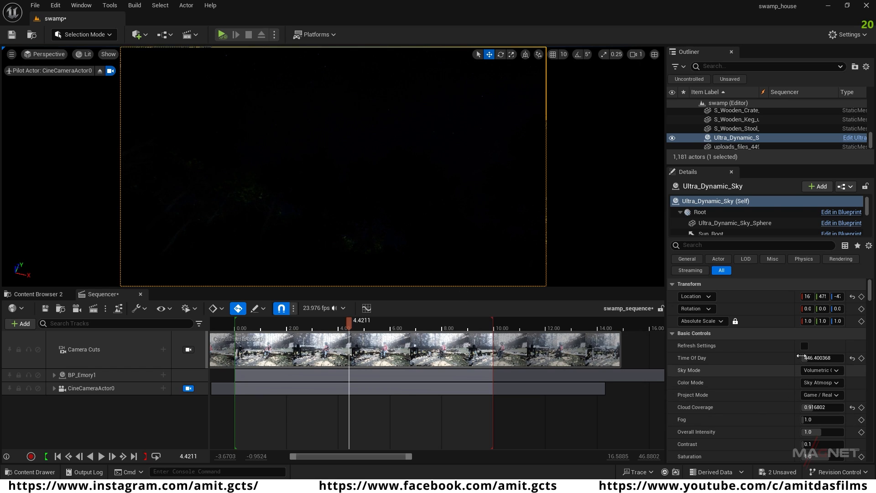
pyautogui.click(821, 357)
pyautogui.moveTo(821, 358); pyautogui.dragTo(846, 358)
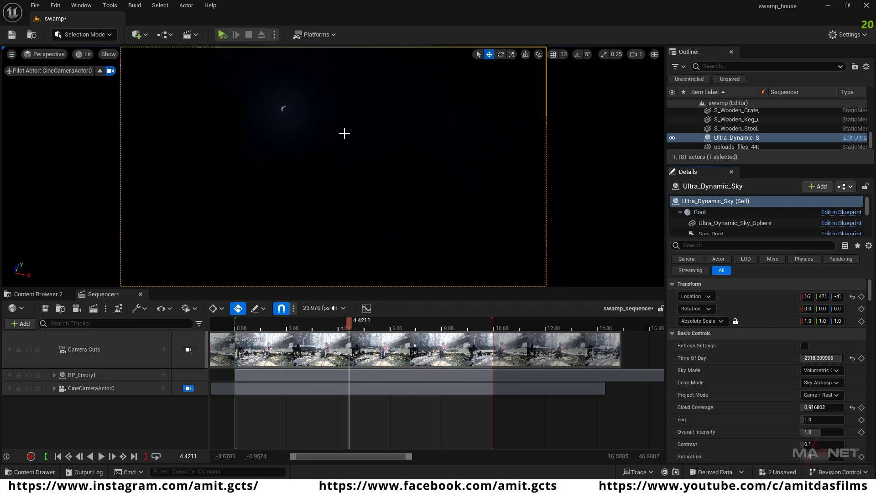
pyautogui.moveTo(324, 127); pyautogui.dragTo(309, 177, button='right')
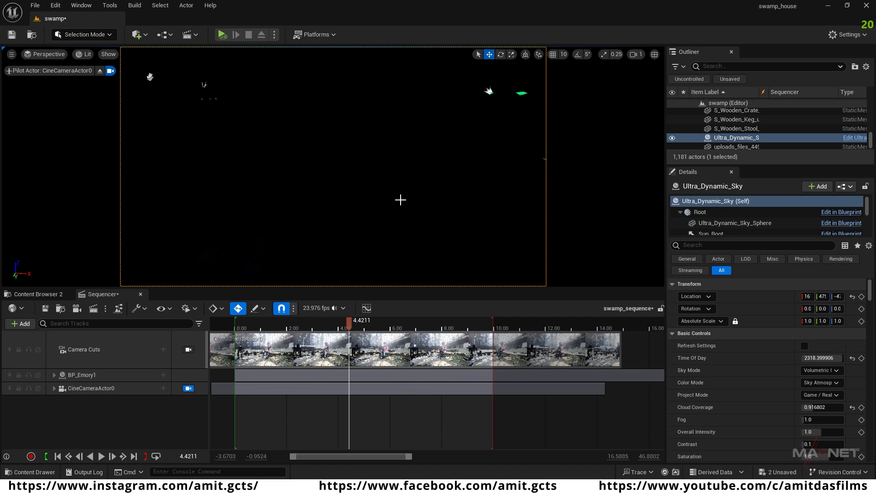
pyautogui.moveTo(324, 137)
pyautogui.mouseDown(button='right')
pyautogui.moveTo(365, 130)
pyautogui.moveTo(320, 130)
pyautogui.mouseUp(button='right')
# Step: Add a Rect Light and position it above the metal barrel beside the seated character
pyautogui.click(146, 34)
pyautogui.moveTo(158, 134)
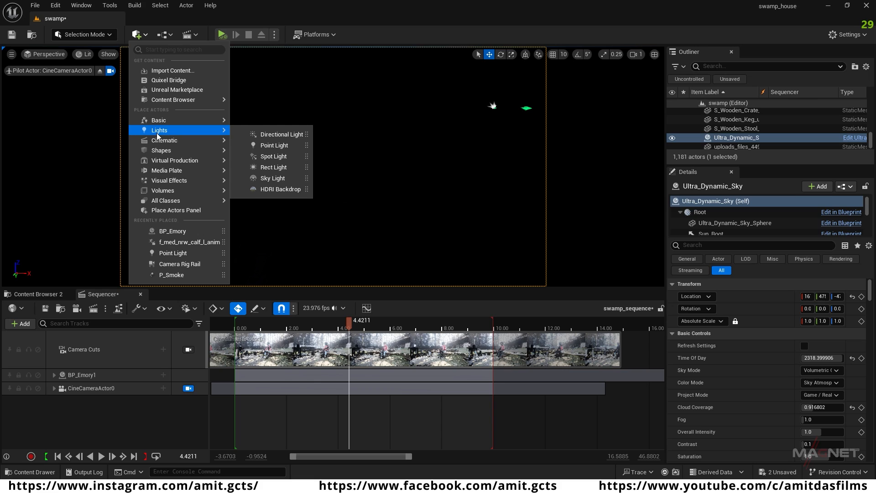
pyautogui.click(273, 168)
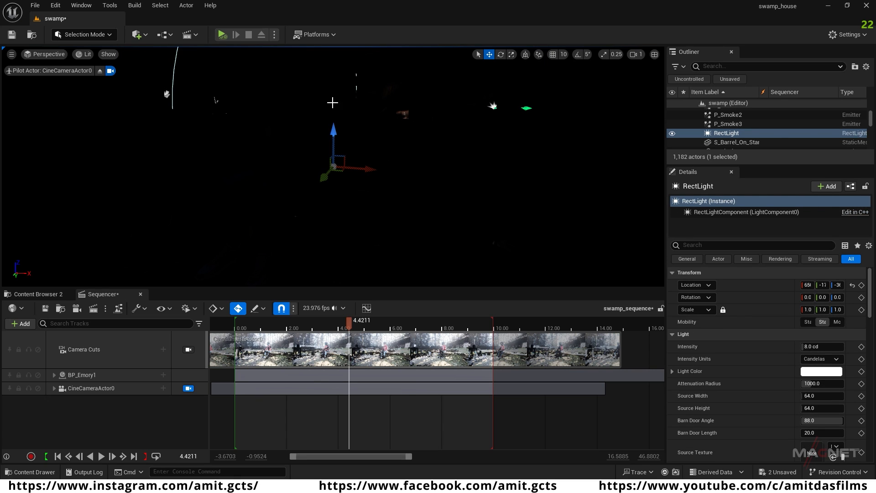
pyautogui.moveTo(325, 177); pyautogui.dragTo(256, 124)
pyautogui.moveTo(274, 150); pyautogui.dragTo(225, 128, button='right')
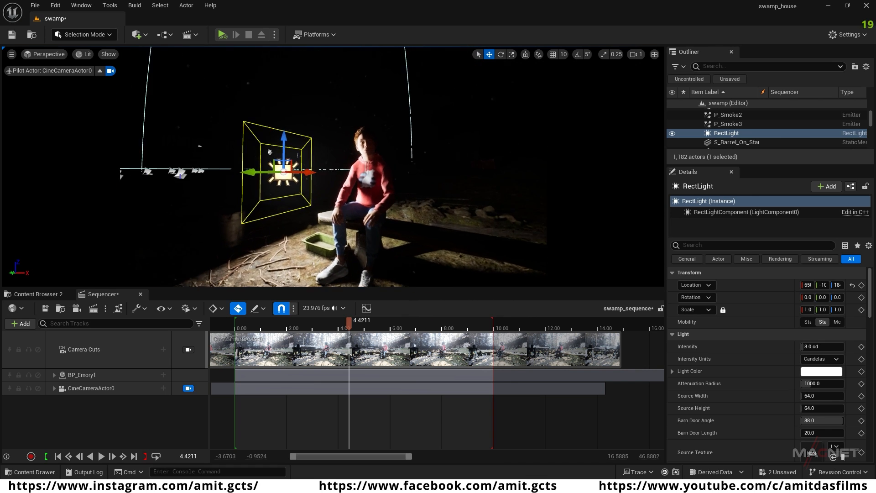
pyautogui.moveTo(308, 172); pyautogui.dragTo(250, 173)
pyautogui.moveTo(185, 172); pyautogui.dragTo(217, 170)
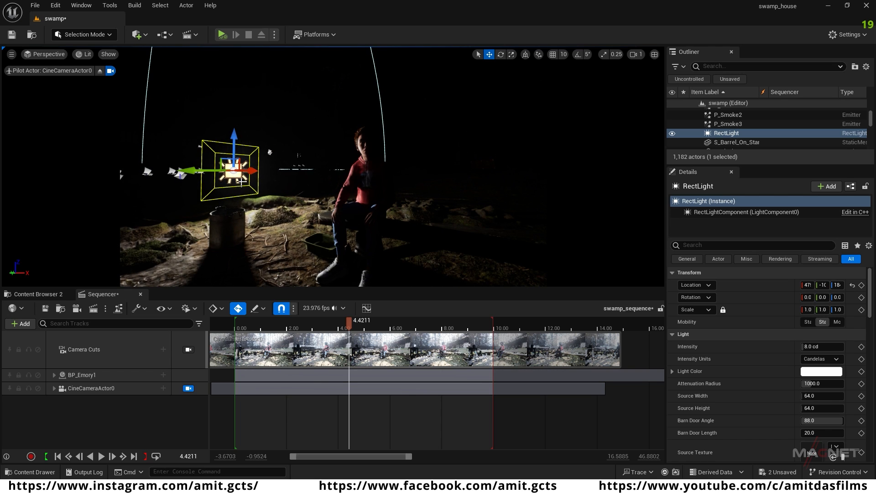
# Step: Add a Point Light and place it high behind the seated character, near the wooden shed's roof
pyautogui.click(141, 35)
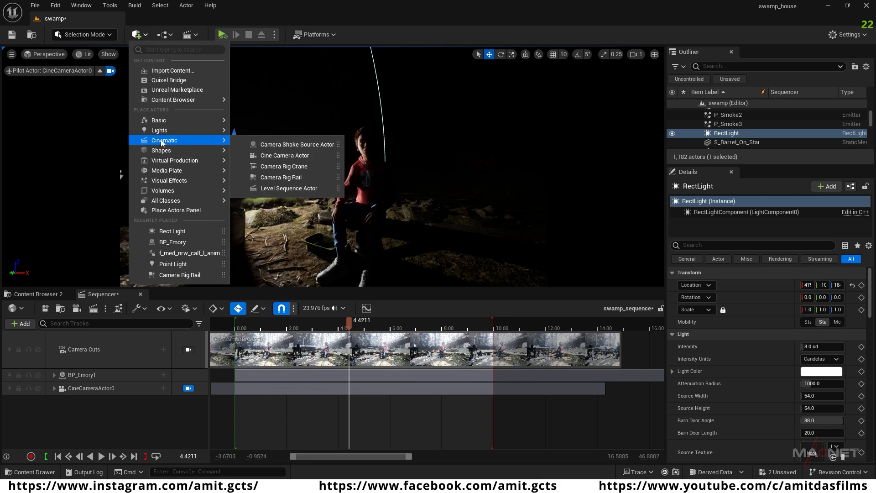
pyautogui.moveTo(174, 131)
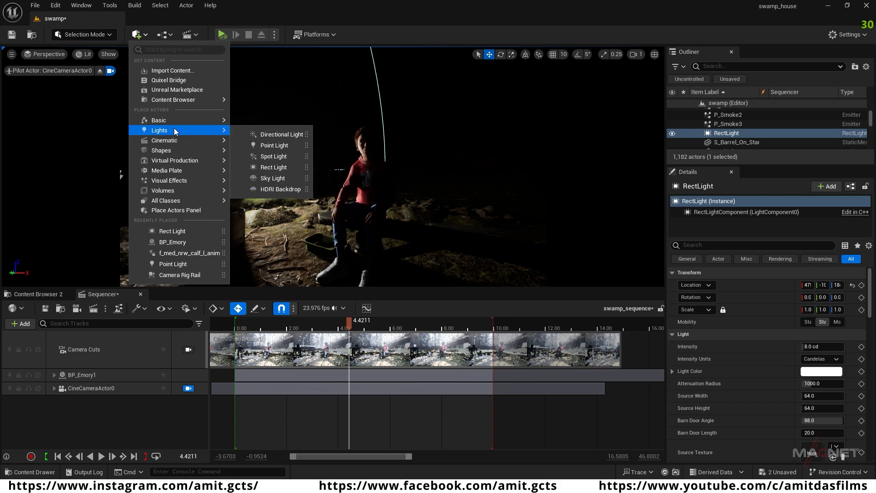
pyautogui.click(288, 146)
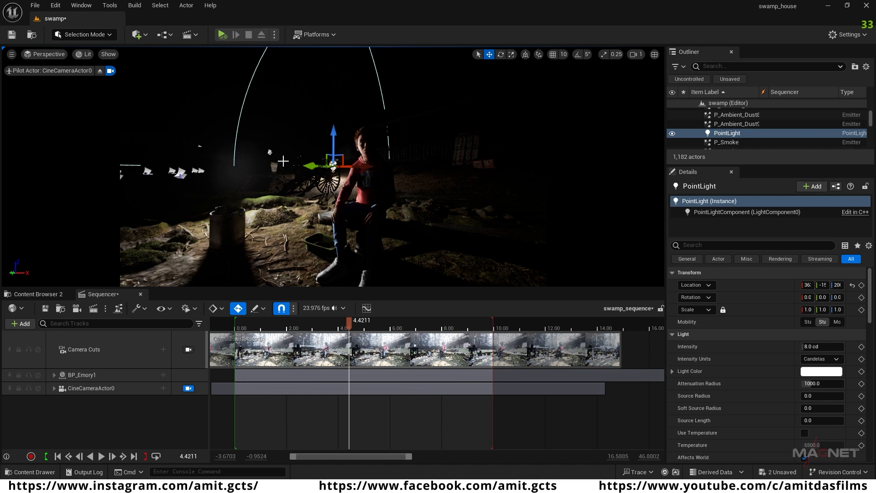
pyautogui.moveTo(365, 167); pyautogui.dragTo(483, 167)
pyautogui.moveTo(439, 136); pyautogui.dragTo(440, 84)
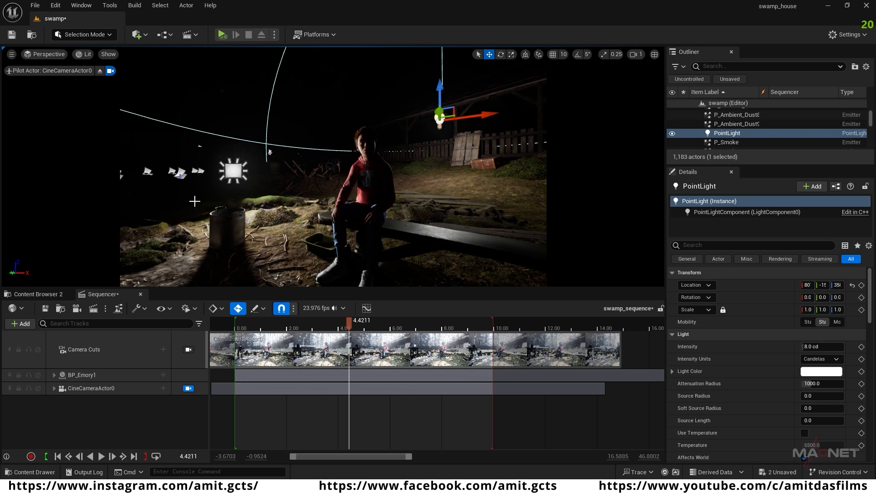
# Step: Delete the Rect Light above the barrel and select the remaining Point Light near the shed
pyautogui.click(237, 184)
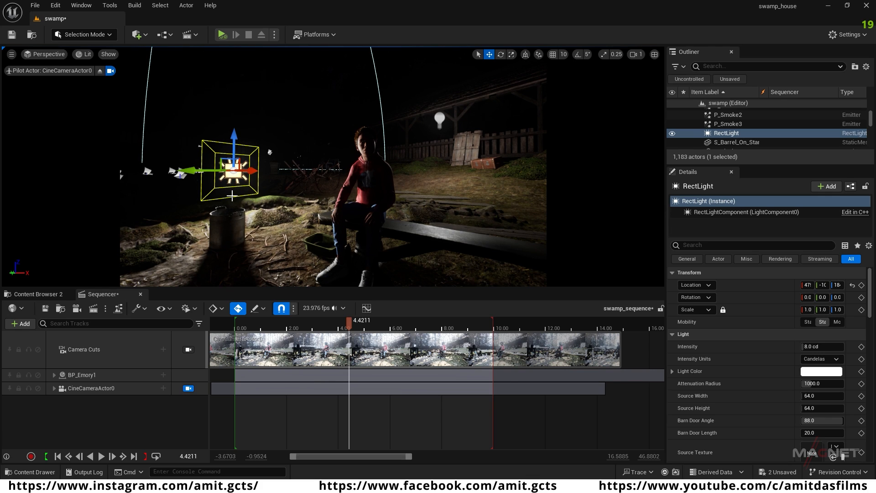
pyautogui.press('Delete')
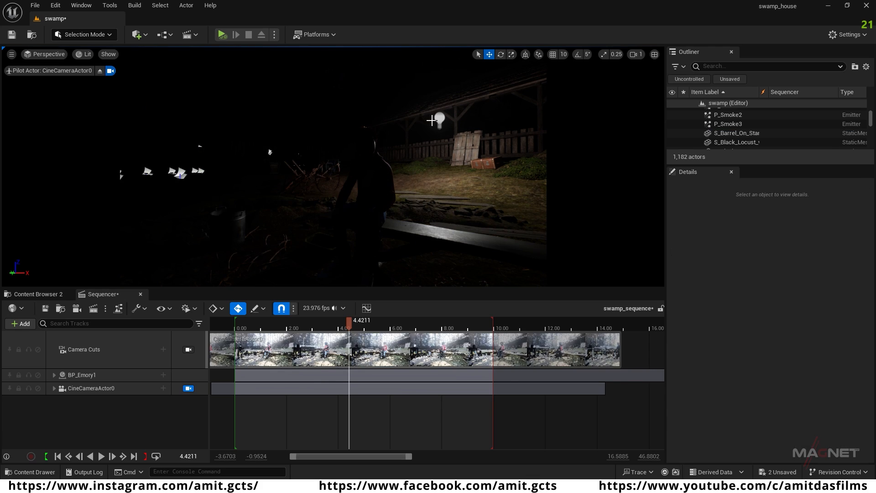
pyautogui.click(440, 118)
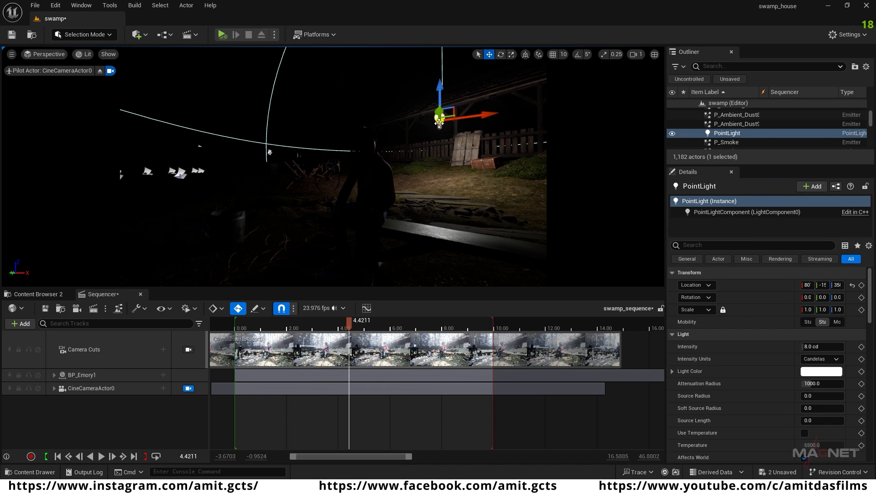
# Step: Set CineCameraActor0's Current Aperture to about 1.89 in the sequence
pyautogui.click(73, 389)
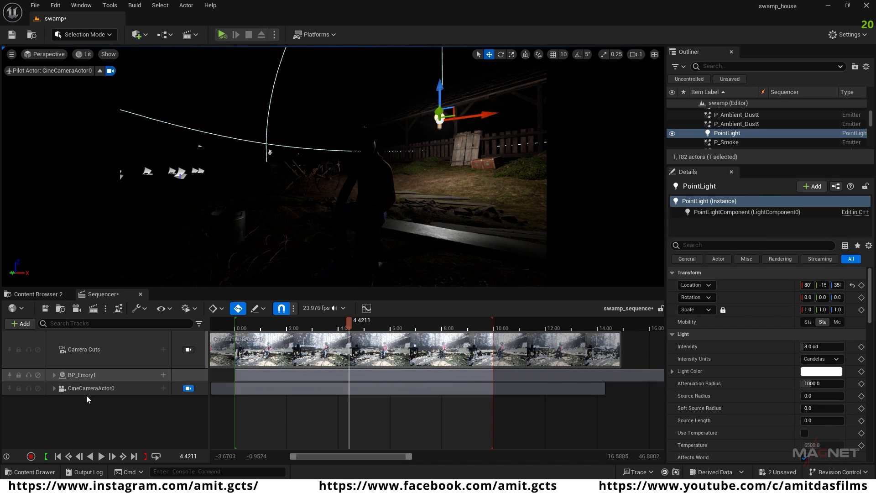
pyautogui.click(54, 388)
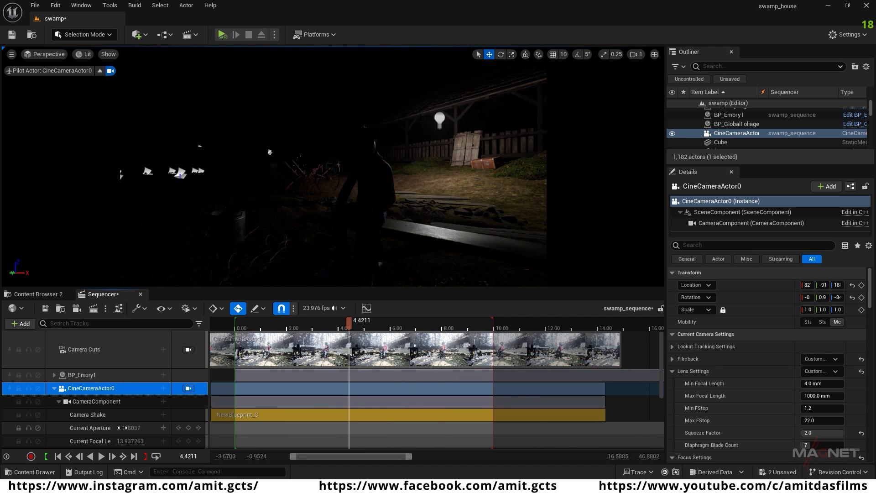
pyautogui.moveTo(129, 429); pyautogui.dragTo(99, 428)
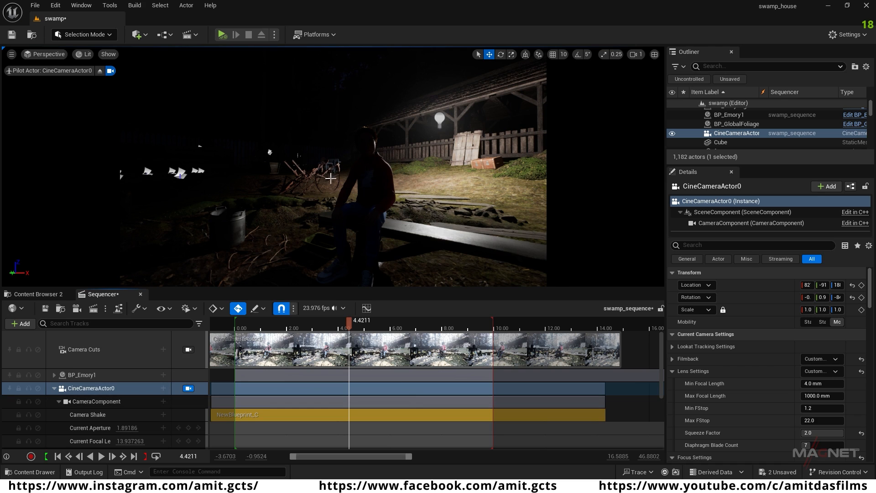
# Step: Set the Exposure Compensation of CineCameraActor0's CameraComponent to 12
pyautogui.click(94, 402)
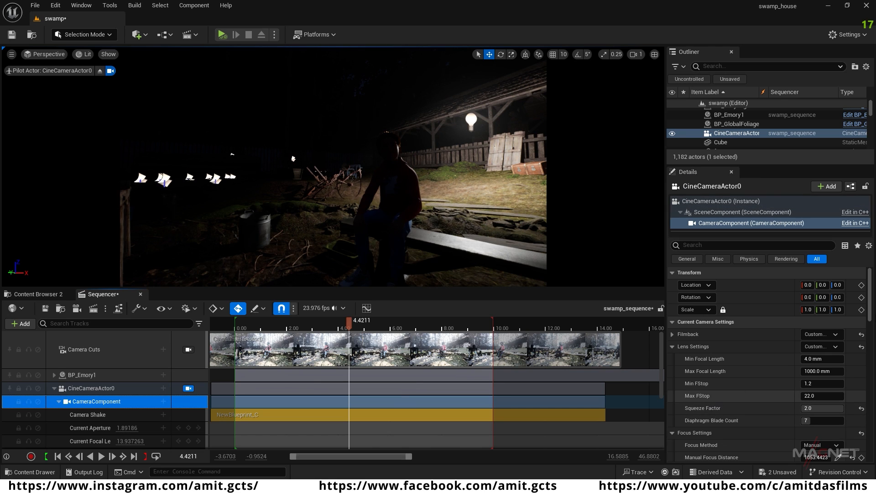
pyautogui.moveTo(870, 282); pyautogui.dragTo(871, 376)
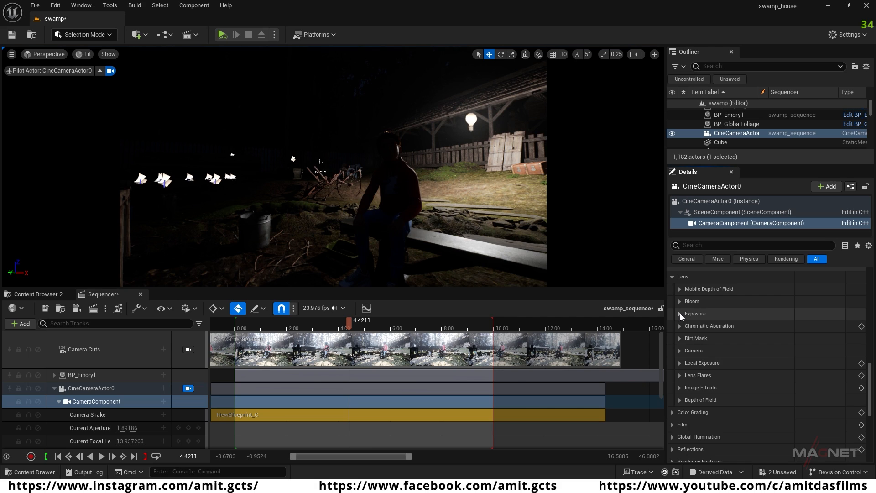
pyautogui.click(680, 314)
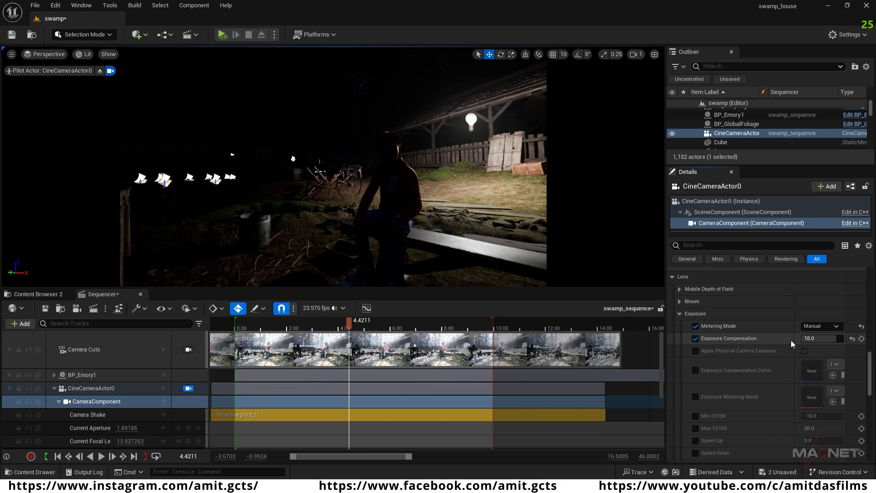
pyautogui.click(820, 340)
pyautogui.write('12')
pyautogui.press('Return')
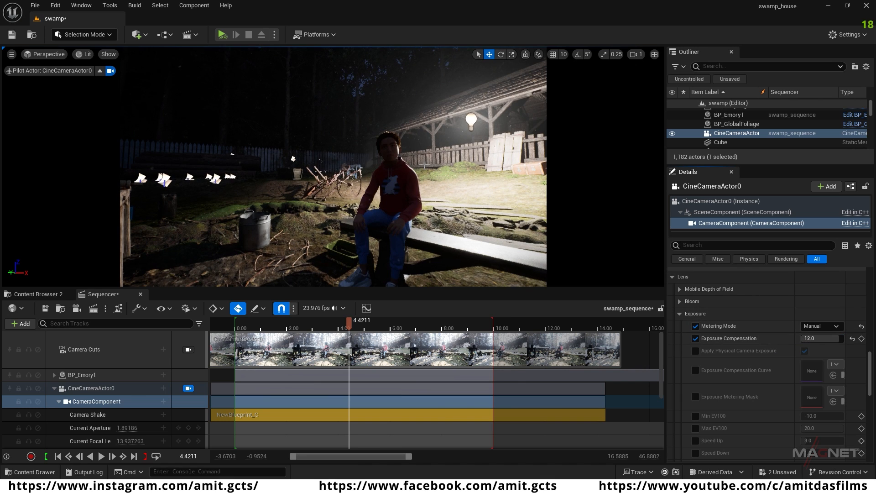
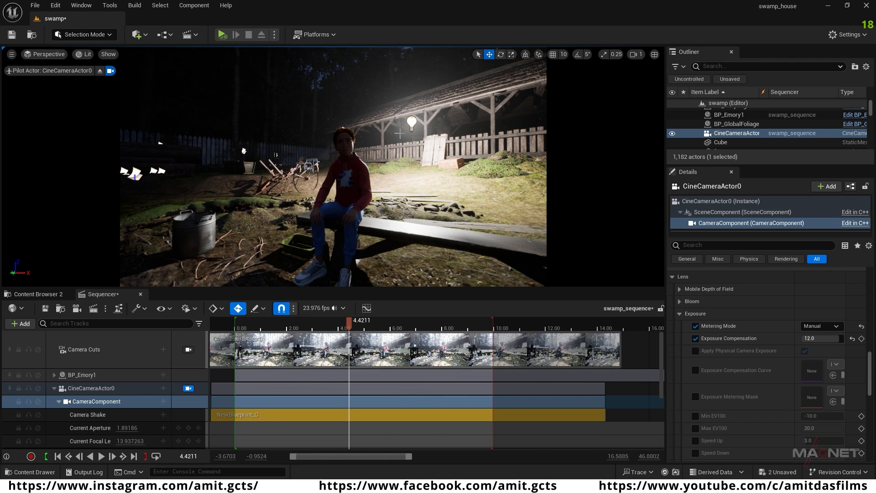
# Step: Move the Point Light from the shed to the area above the picket fence, in front of the background trees
pyautogui.click(412, 120)
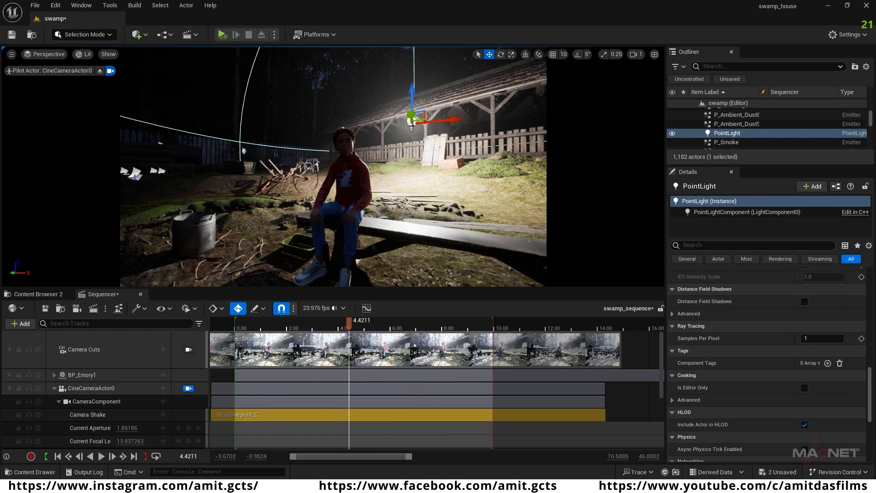
pyautogui.moveTo(457, 118); pyautogui.dragTo(275, 151)
pyautogui.moveTo(256, 120); pyautogui.dragTo(256, 108)
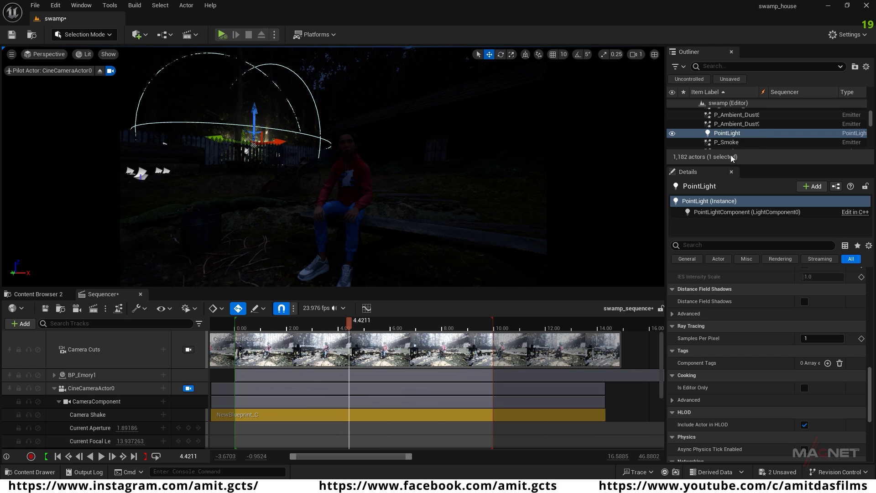
# Step: Set the Point Light's Attenuation Radius to about 2118 and its Source Radius to about 300
pyautogui.scroll(10, 714, 350)
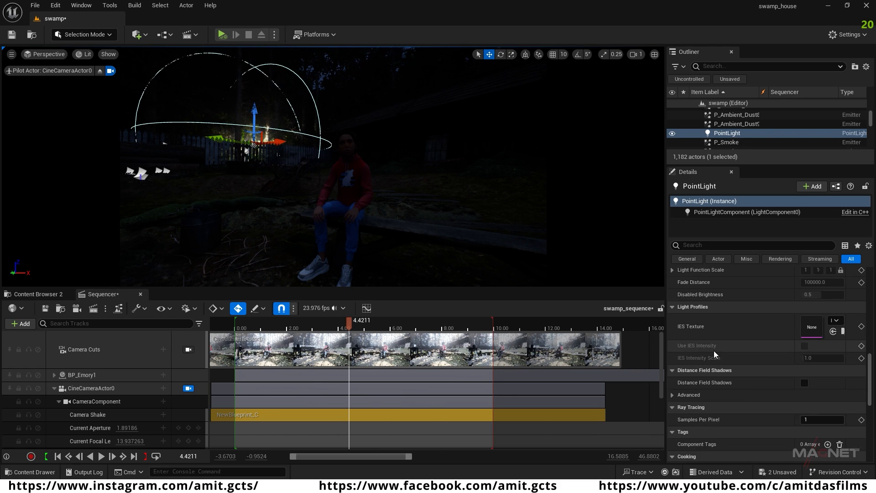
pyautogui.moveTo(870, 340); pyautogui.dragTo(871, 279)
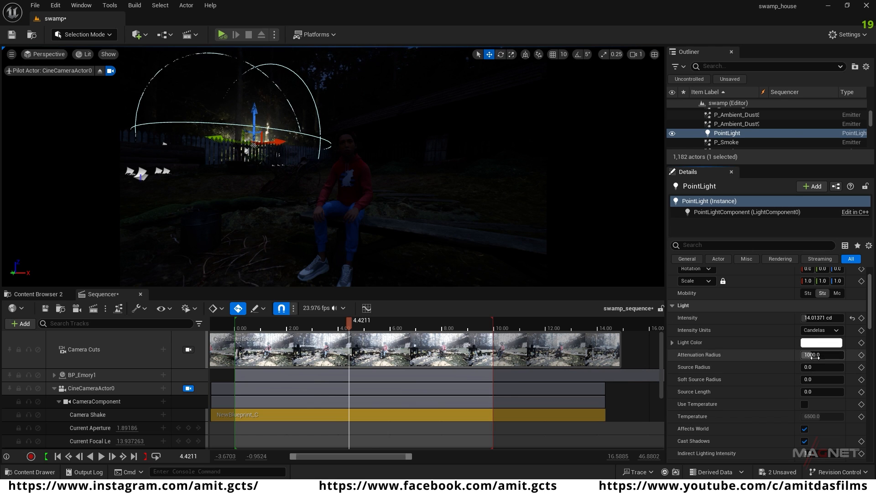
pyautogui.moveTo(812, 355)
pyautogui.mouseDown()
pyautogui.moveTo(830, 355)
pyautogui.moveTo(809, 360)
pyautogui.mouseUp()
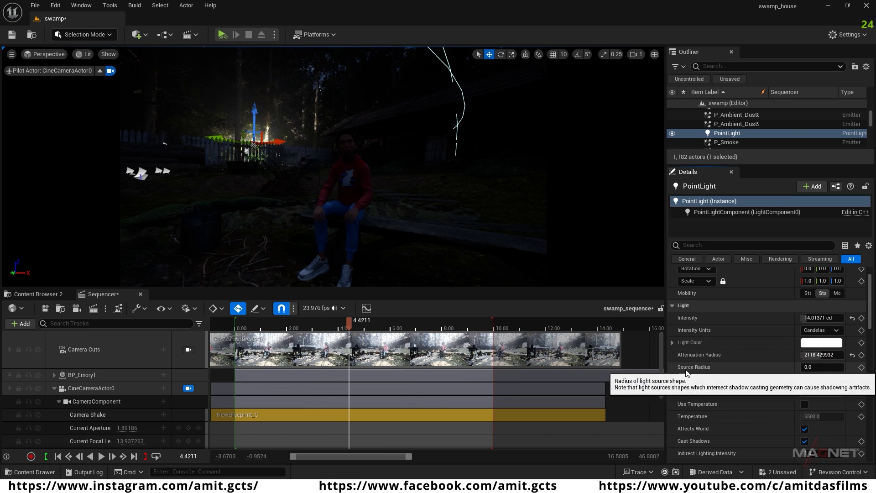
pyautogui.click(816, 367)
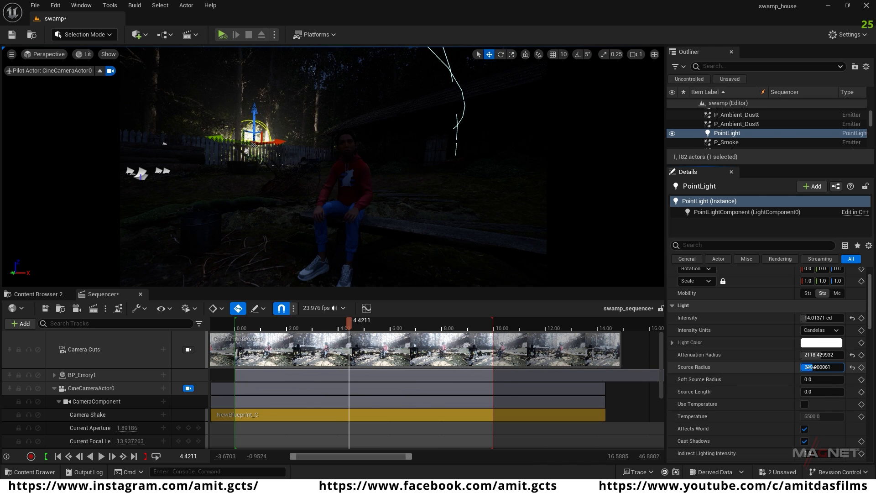
# Step: Set the Point Light's Volumetric Scattering Intensity to about 2.11 and move the light farther back among the trees
pyautogui.scroll(-2, 759, 382)
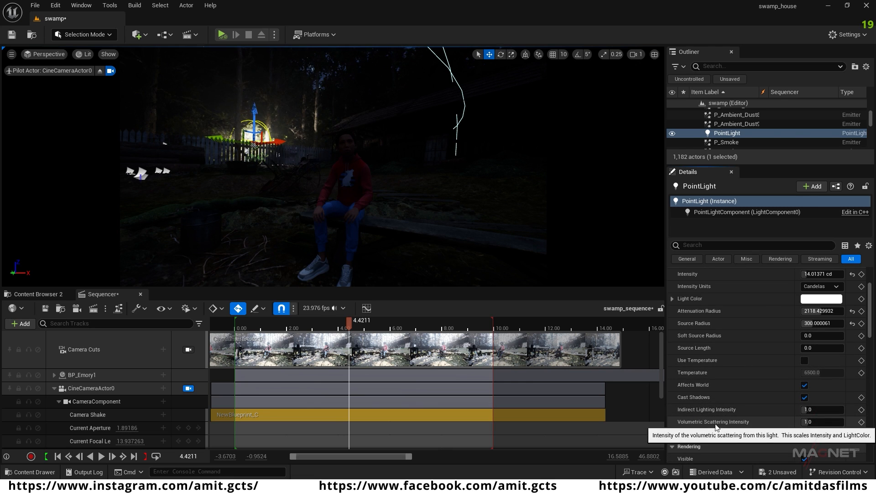
pyautogui.moveTo(807, 422); pyautogui.dragTo(826, 422)
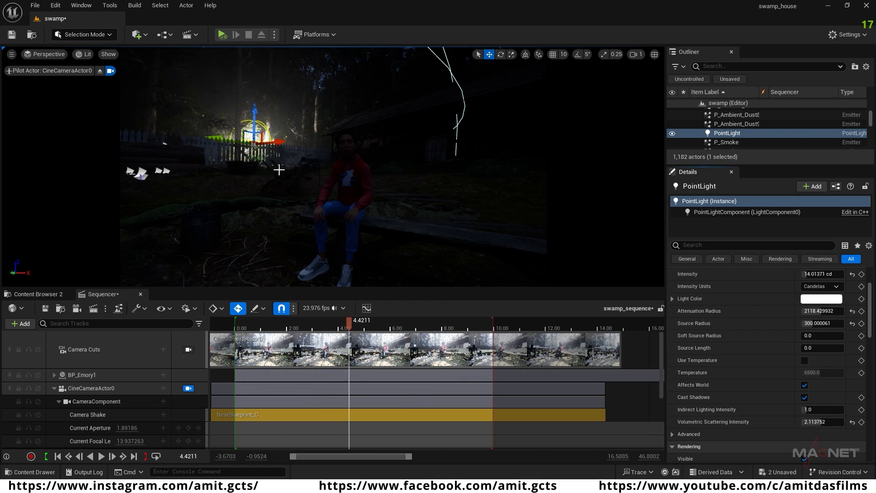
pyautogui.moveTo(281, 140); pyautogui.dragTo(258, 149)
pyautogui.moveTo(251, 130)
pyautogui.mouseDown(button='right')
pyautogui.moveTo(219, 128)
pyautogui.moveTo(251, 130)
pyautogui.mouseUp(button='right')
pyautogui.moveTo(272, 140); pyautogui.dragTo(275, 102)
pyautogui.moveTo(236, 124); pyautogui.dragTo(301, 126)
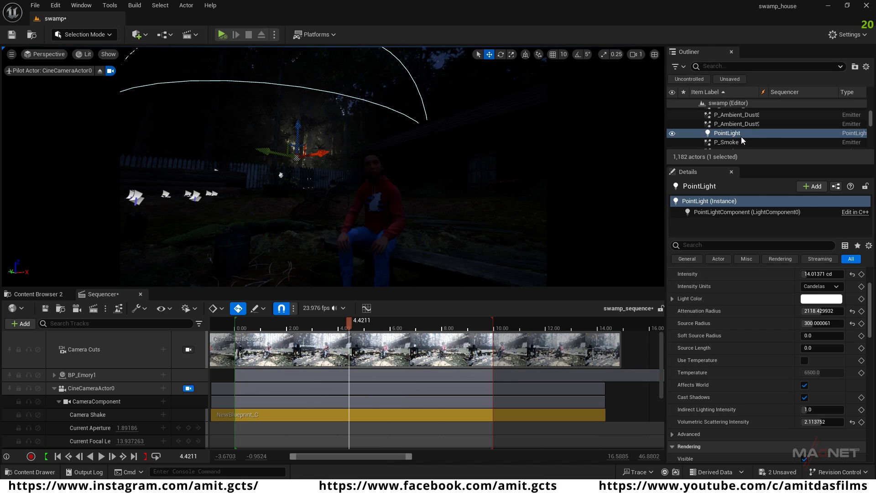
# Step: Find the fog settings of Ultra_Dynamic_Sky and set its Base Fog Density to 1
pyautogui.click(708, 66)
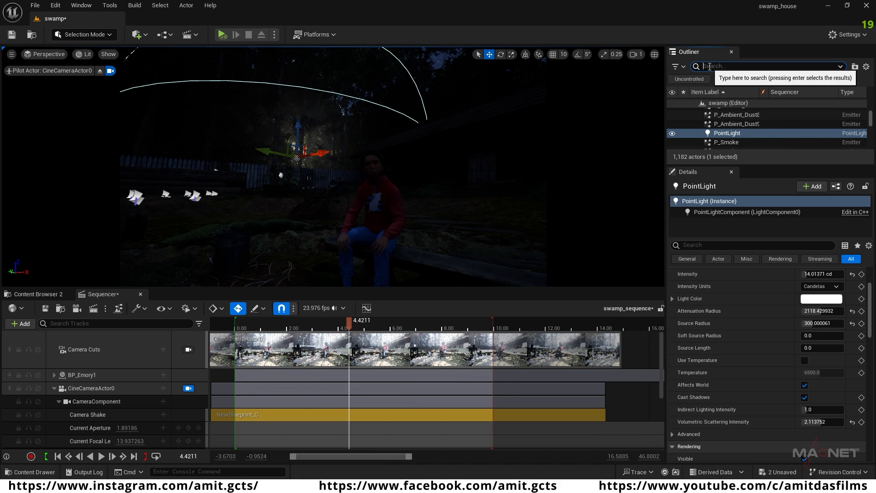
pyautogui.write('u')
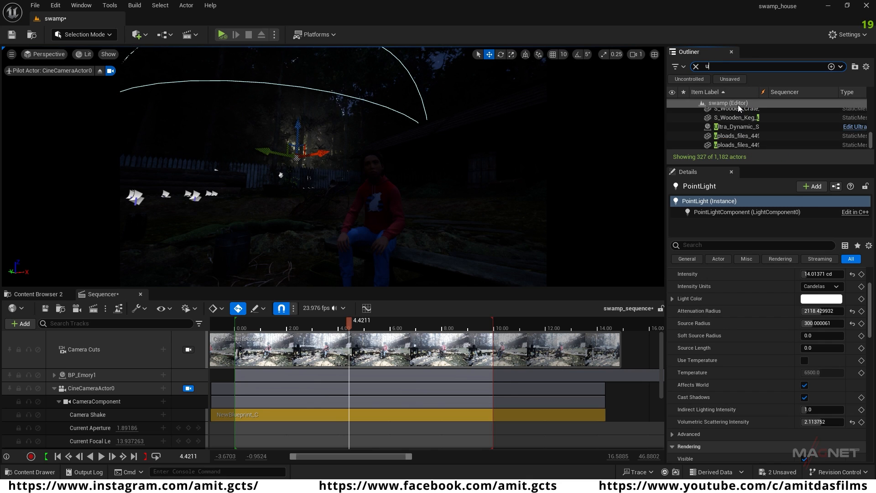
pyautogui.click(743, 131)
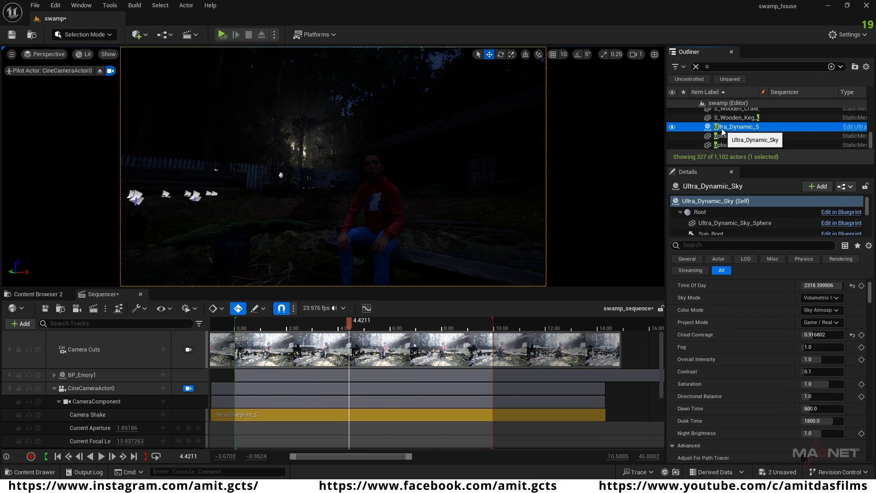
pyautogui.click(698, 245)
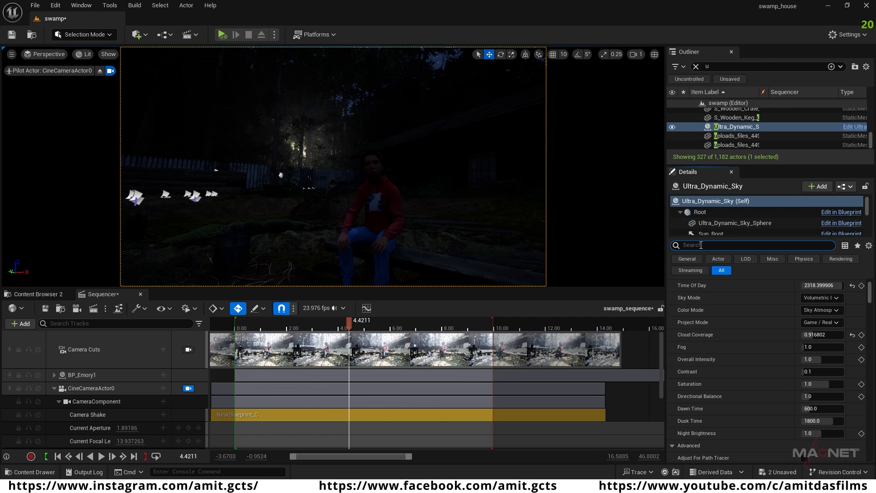
pyautogui.write('fog')
pyautogui.scroll(-4, 693, 393)
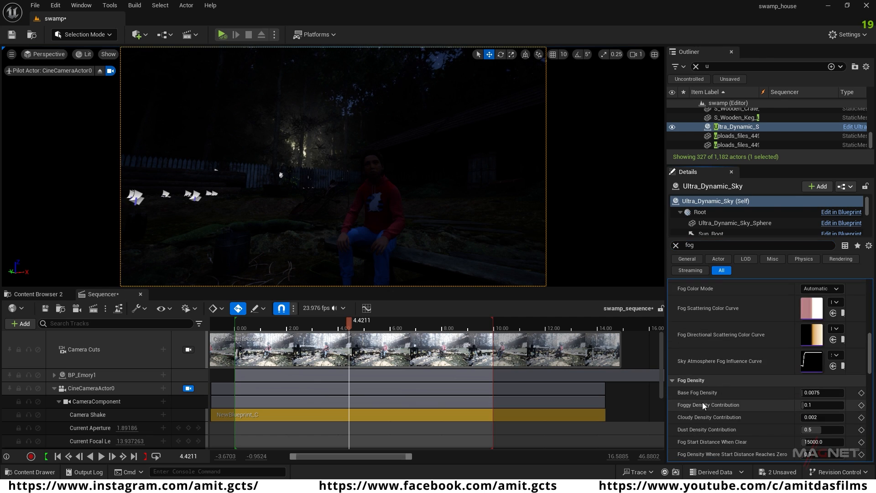
pyautogui.click(801, 378)
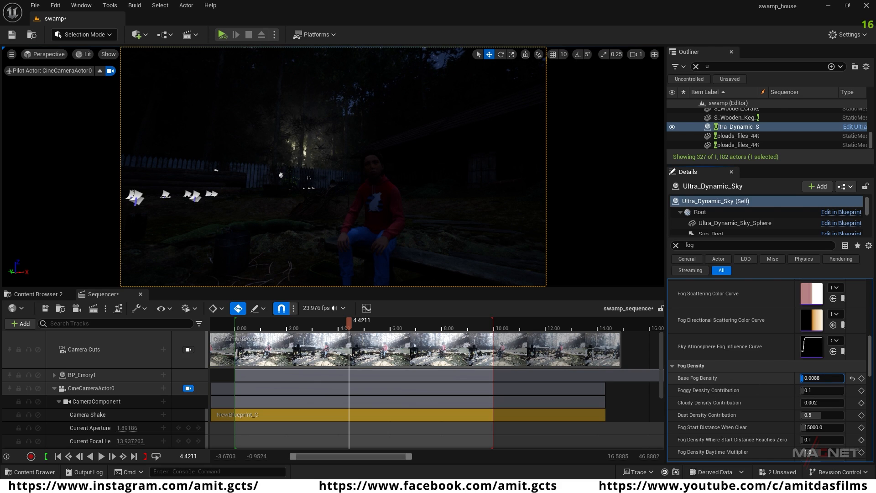
pyautogui.moveTo(802, 378); pyautogui.dragTo(794, 378)
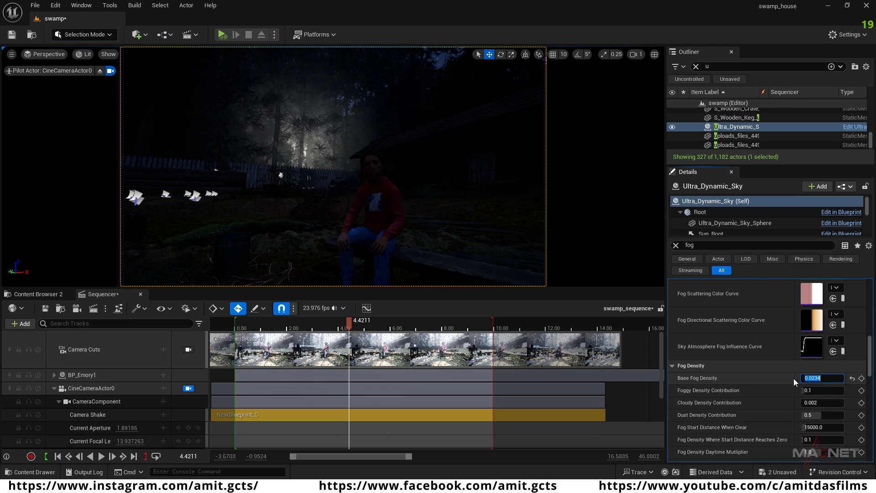
pyautogui.write('1')
pyautogui.press('Return')
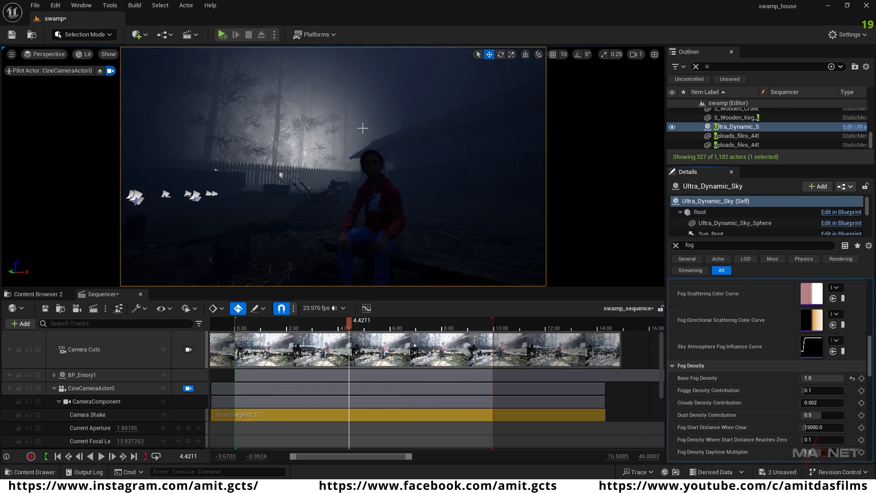
# Step: Reduce the Base Fog Density of Ultra_Dynamic_Sky to 0.7
pyautogui.click(818, 377)
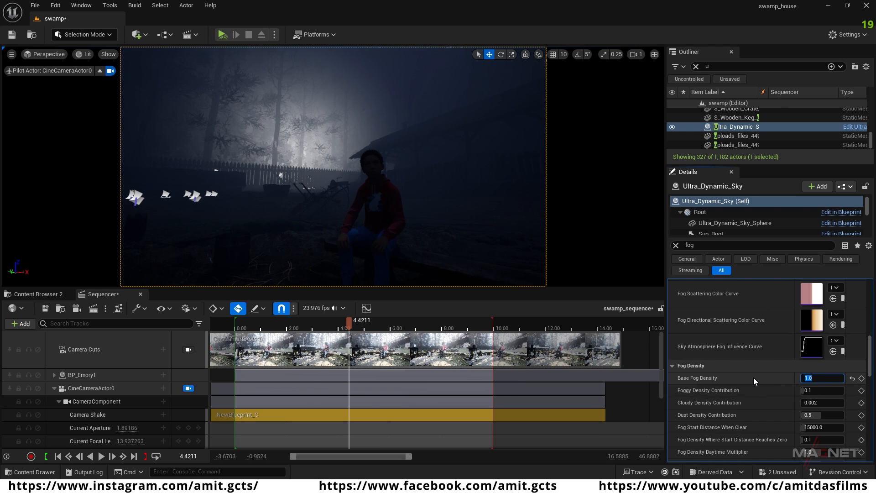
pyautogui.press('BackSpace')
pyautogui.write('.7')
pyautogui.press('Return')
pyautogui.moveTo(338, 212)
pyautogui.mouseDown(button='right')
pyautogui.moveTo(309, 202)
pyautogui.moveTo(315, 191)
pyautogui.moveTo(348, 189)
pyautogui.moveTo(349, 205)
pyautogui.mouseUp(button='right')
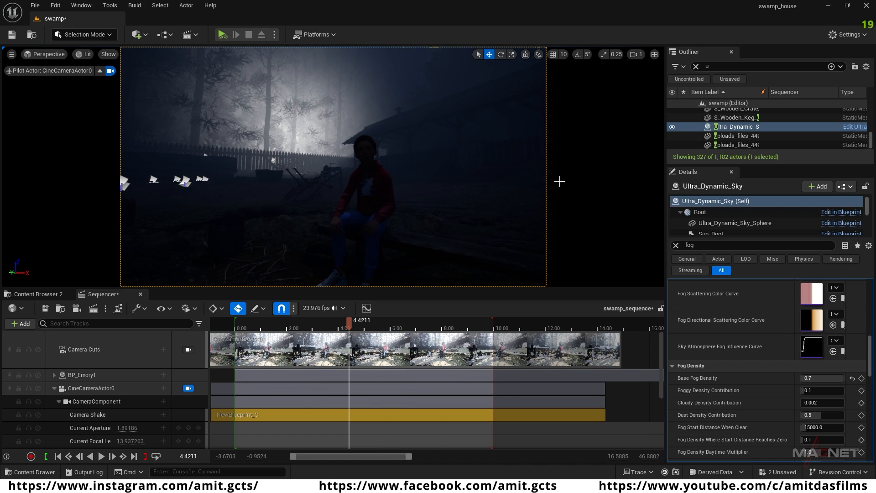
# Step: Find the PointLight in the level and set its Light Color to a light blue, hex sRGB 61C8FFFF
pyautogui.click(724, 67)
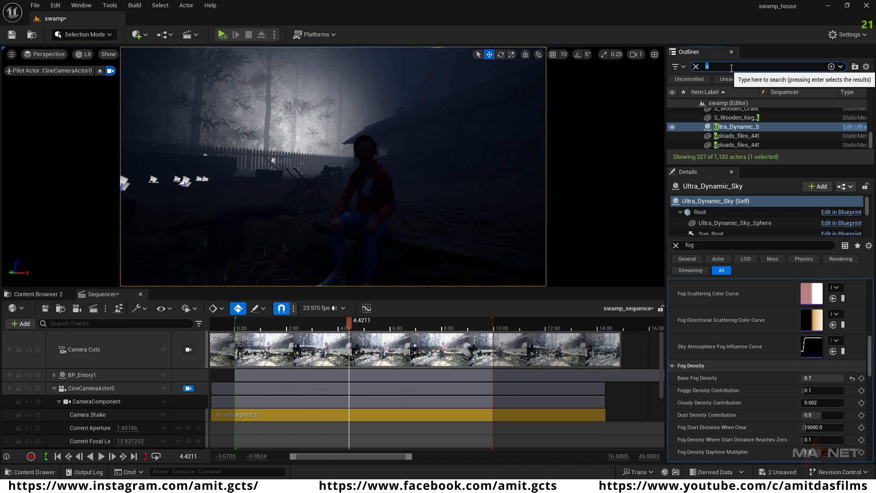
pyautogui.write('li')
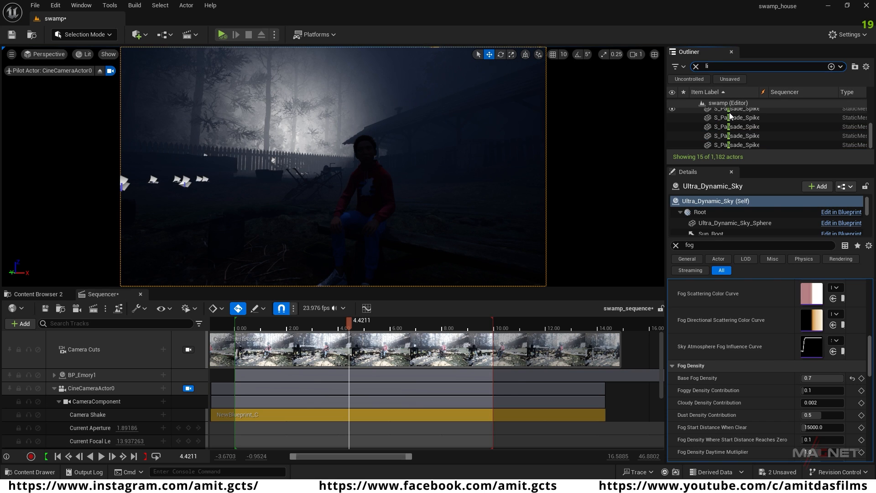
pyautogui.write('ght')
pyautogui.click(734, 113)
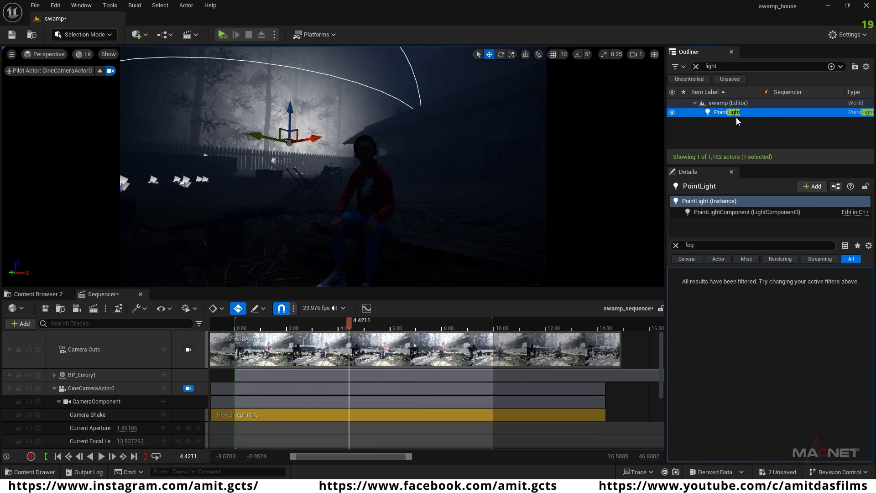
pyautogui.click(676, 245)
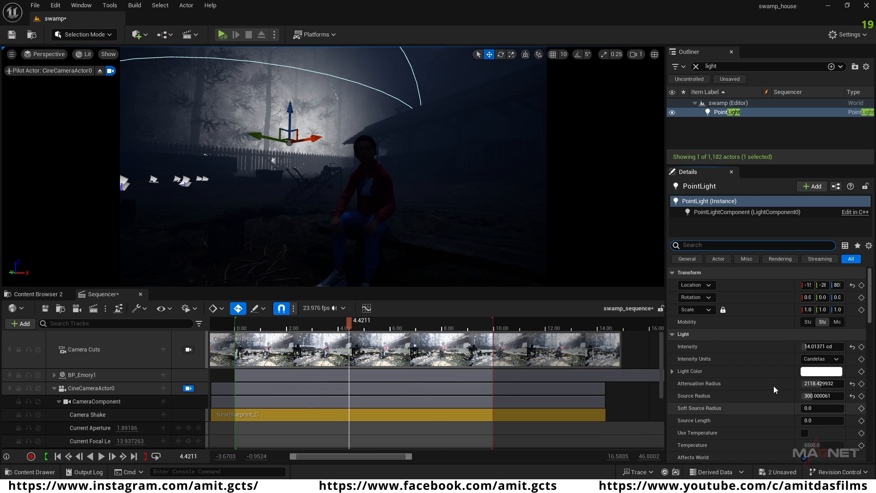
pyautogui.click(821, 371)
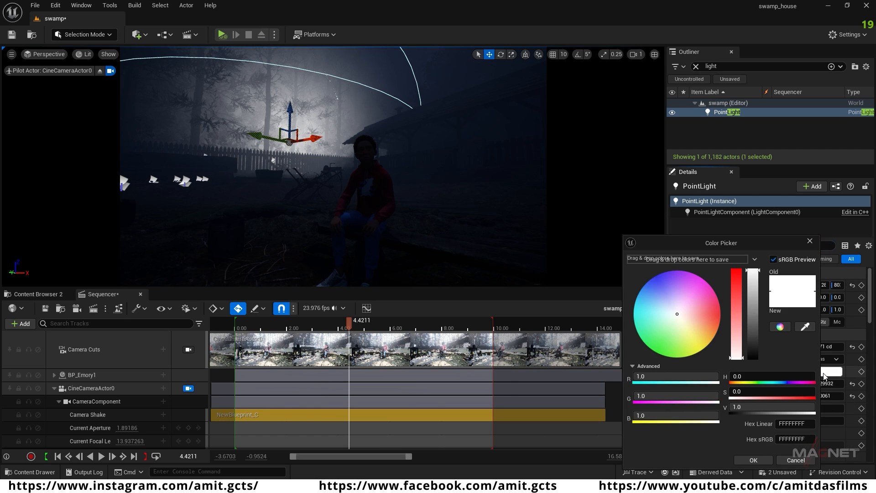
pyautogui.click(654, 308)
pyautogui.moveTo(651, 305); pyautogui.dragTo(644, 295)
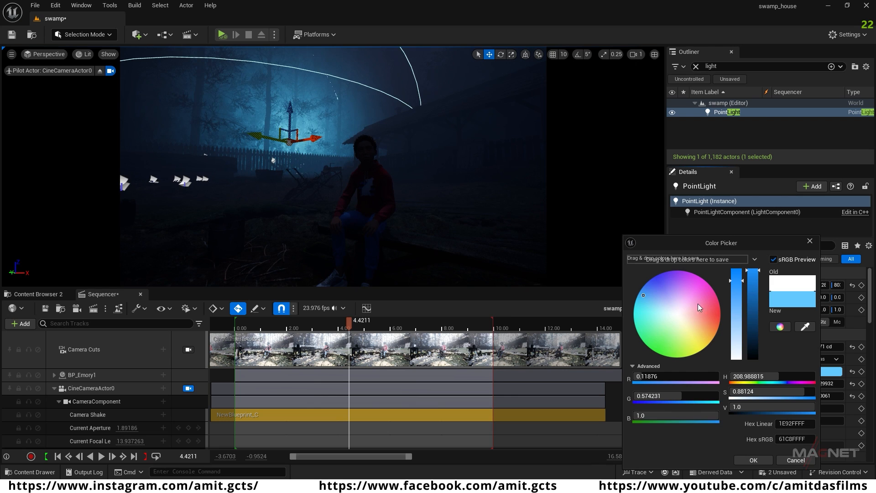
pyautogui.click(752, 459)
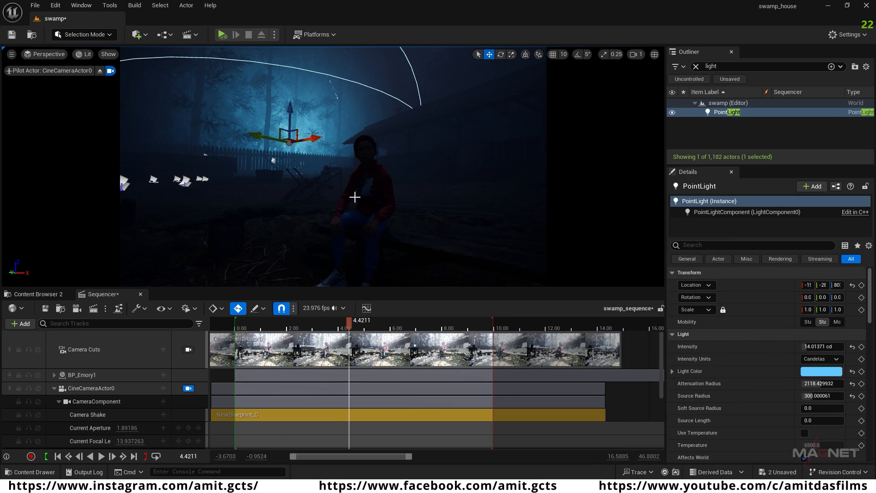
# Step: Shift the blue PointLight farther from the seated character and raise it higher among the trees behind the fence
pyautogui.moveTo(398, 202)
pyautogui.mouseDown(button='right')
pyautogui.moveTo(349, 187)
pyautogui.moveTo(399, 204)
pyautogui.moveTo(420, 197)
pyautogui.moveTo(405, 195)
pyautogui.mouseUp(button='right')
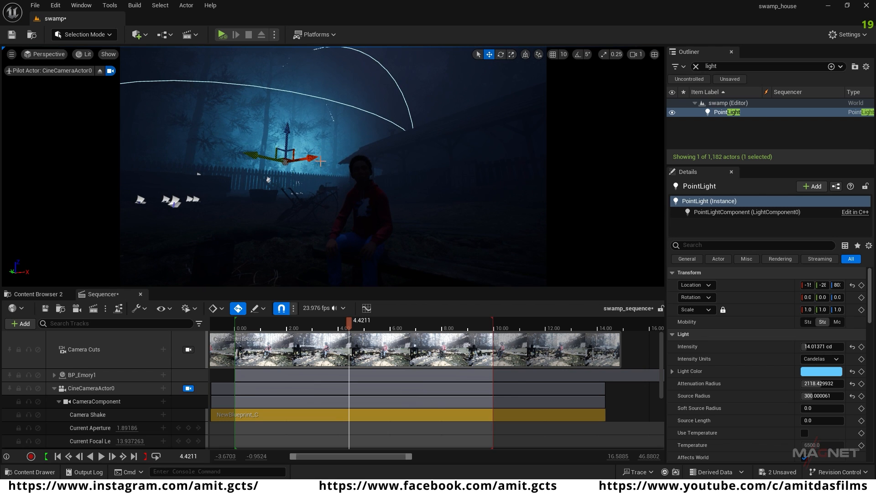
pyautogui.moveTo(310, 157); pyautogui.dragTo(267, 119)
pyautogui.moveTo(291, 147)
pyautogui.mouseDown()
pyautogui.moveTo(285, 128)
pyautogui.moveTo(292, 132)
pyautogui.mouseUp()
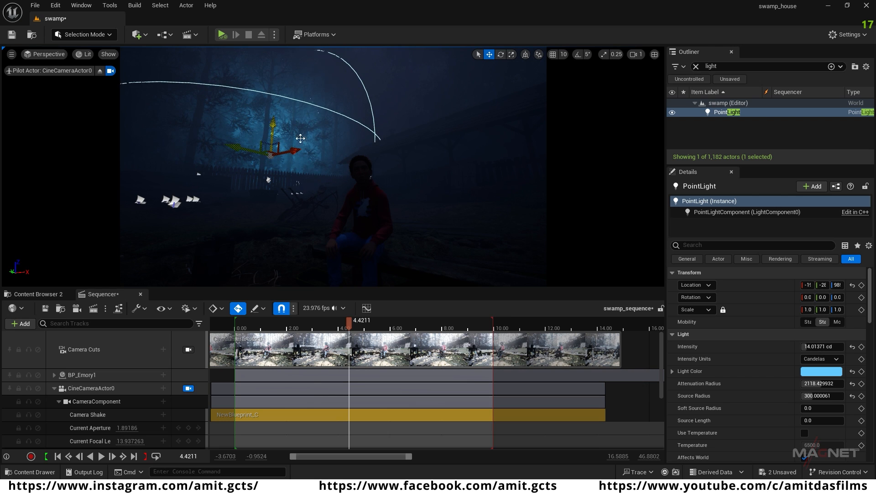
# Step: Duplicate the PointLight and place the copy behind the woodpile, near the shed roof
pyautogui.moveTo(435, 193); pyautogui.dragTo(315, 204, button='right')
pyautogui.moveTo(389, 196); pyautogui.dragTo(431, 192, button='right')
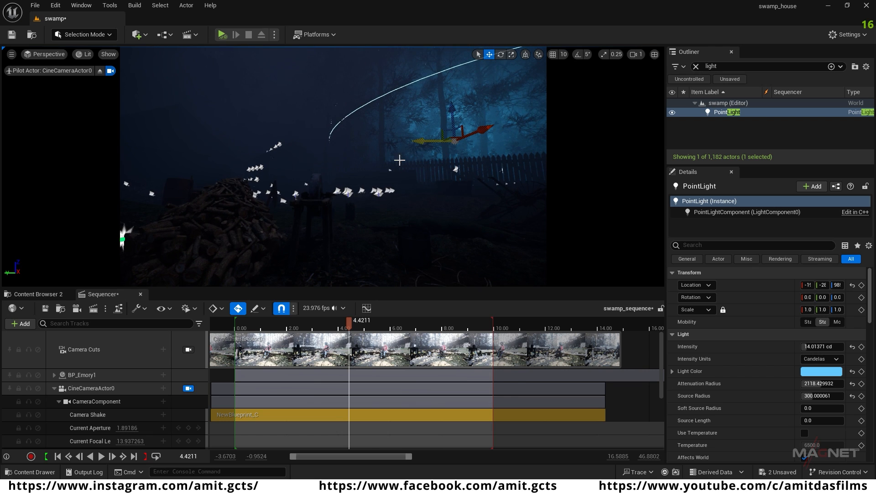
pyautogui.keyDown('alt'); pyautogui.moveTo(423, 142); pyautogui.dragTo(212, 165); pyautogui.keyUp('alt')
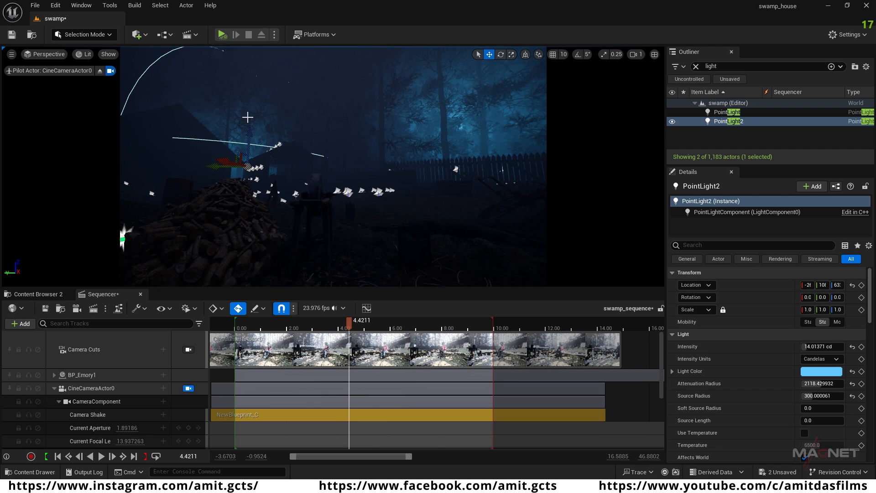
# Step: Try an orange Light Color on PointLight2, then settle on cyan, hex sRGB 71F9FFFF
pyautogui.click(820, 371)
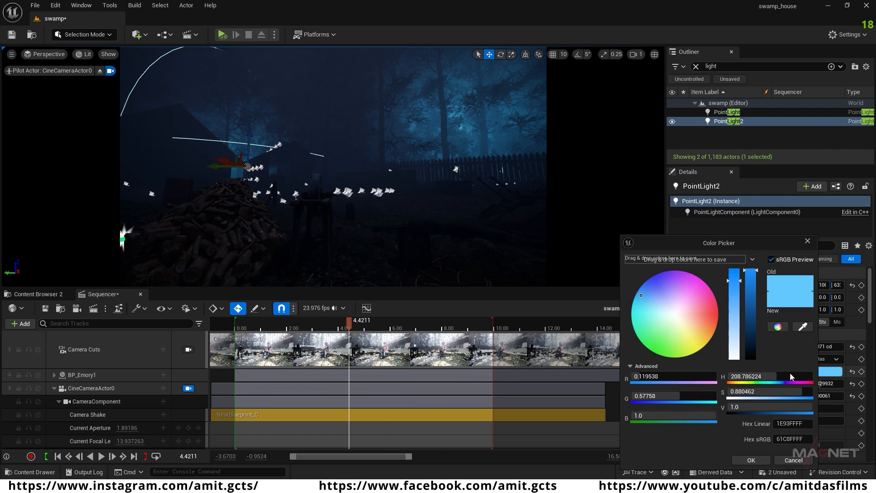
pyautogui.click(703, 330)
pyautogui.moveTo(702, 330); pyautogui.dragTo(706, 331)
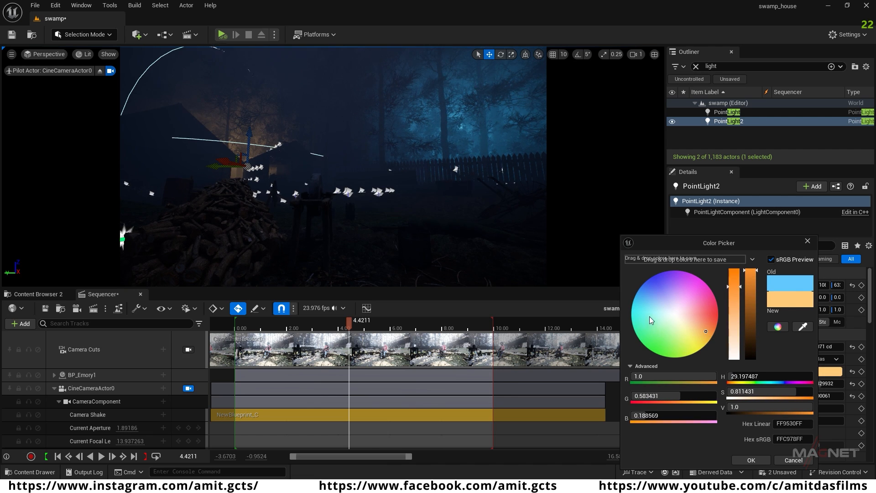
pyautogui.moveTo(645, 310); pyautogui.dragTo(638, 311)
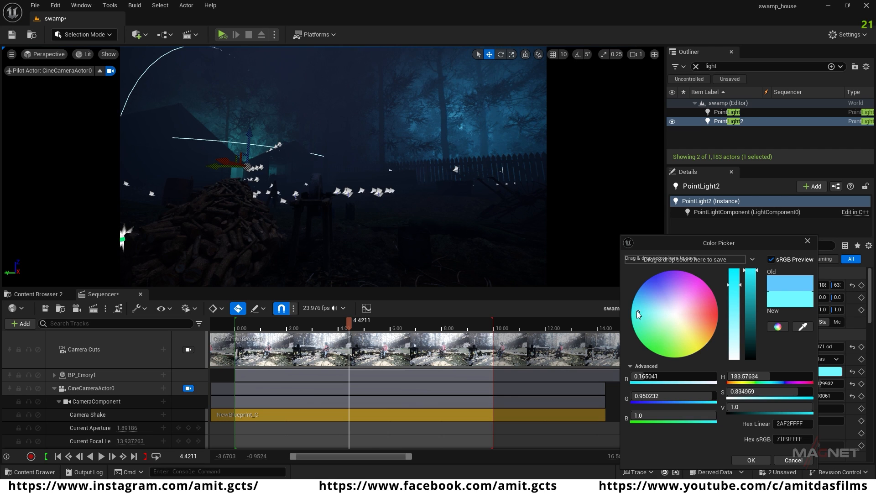
pyautogui.click(750, 460)
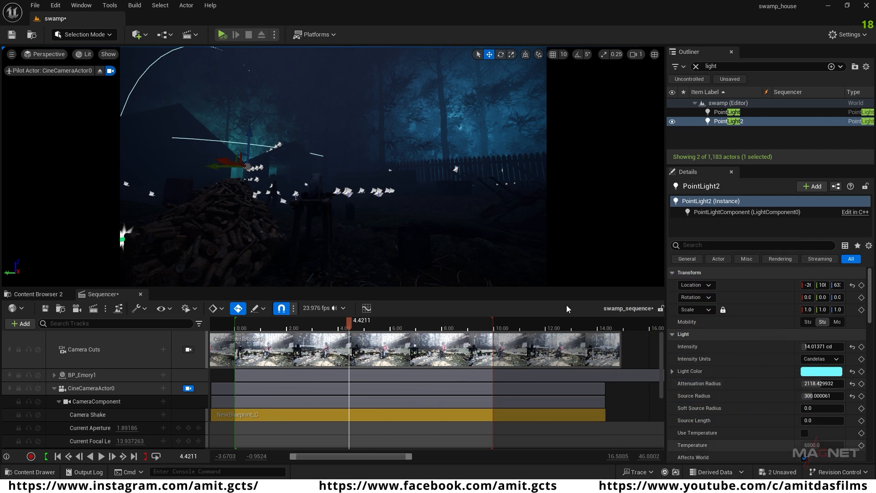
# Step: Add a Point Light beneath the roof of the open shed beyond the woodpile, near the wooden cart
pyautogui.moveTo(391, 233); pyautogui.dragTo(356, 232, button='right')
pyautogui.press('w')
pyautogui.press('w')
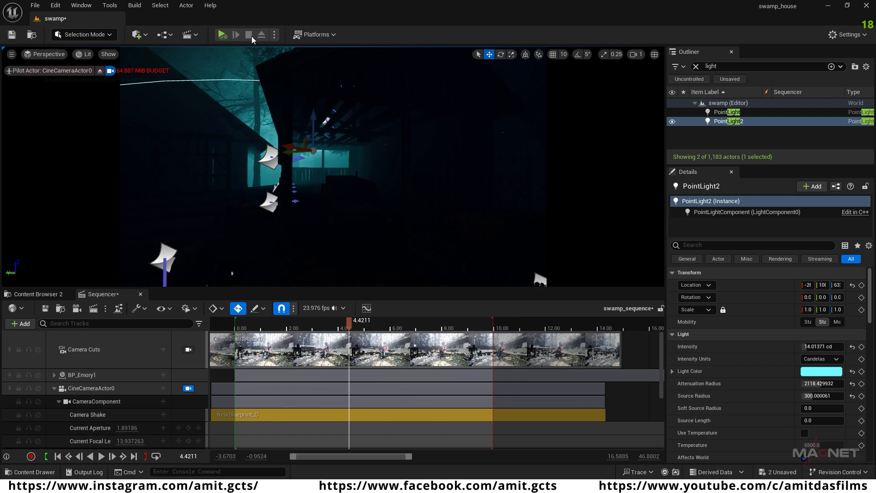
pyautogui.click(144, 35)
pyautogui.moveTo(171, 130)
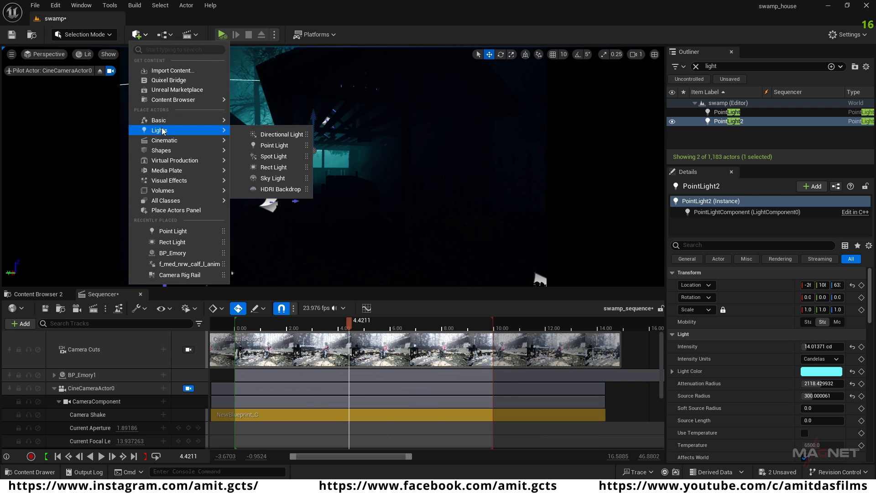
pyautogui.moveTo(270, 146); pyautogui.dragTo(333, 165)
pyautogui.press('a')
pyautogui.moveTo(346, 199); pyautogui.dragTo(387, 197, button='right')
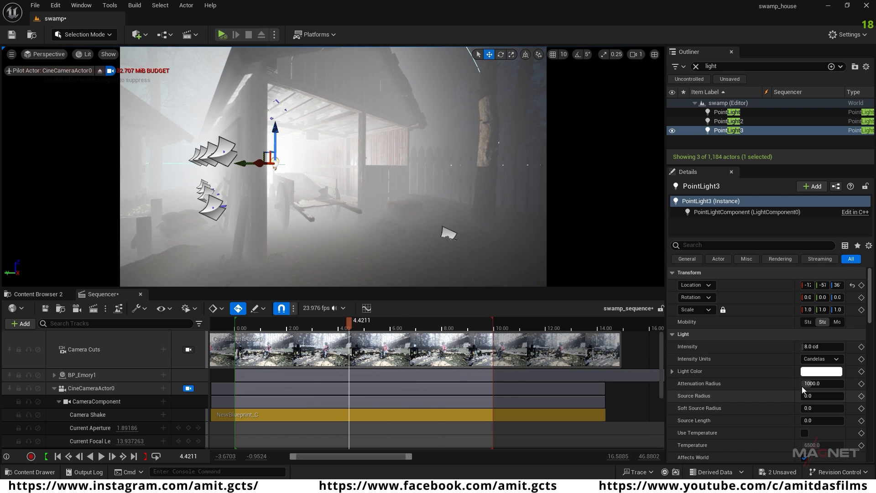
# Step: Set the intensity of the new shed light, PointLight3, to 2 cd
pyautogui.click(815, 347)
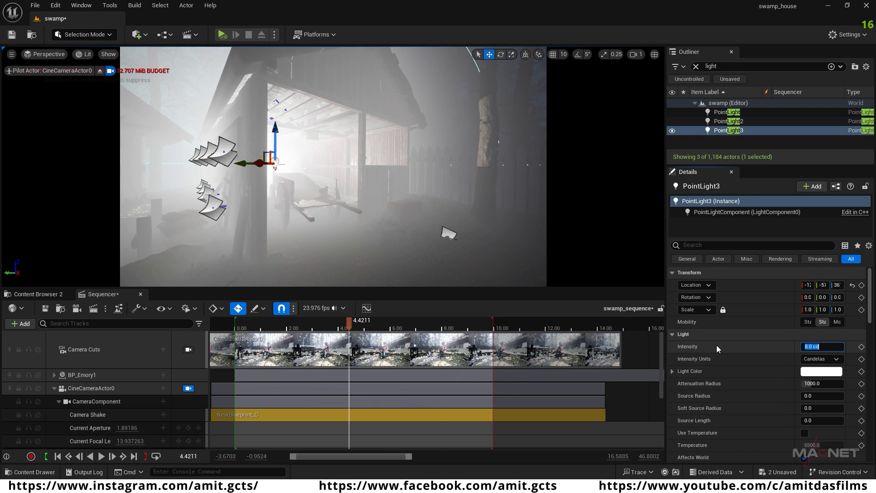
pyautogui.write('2')
pyautogui.press('Return')
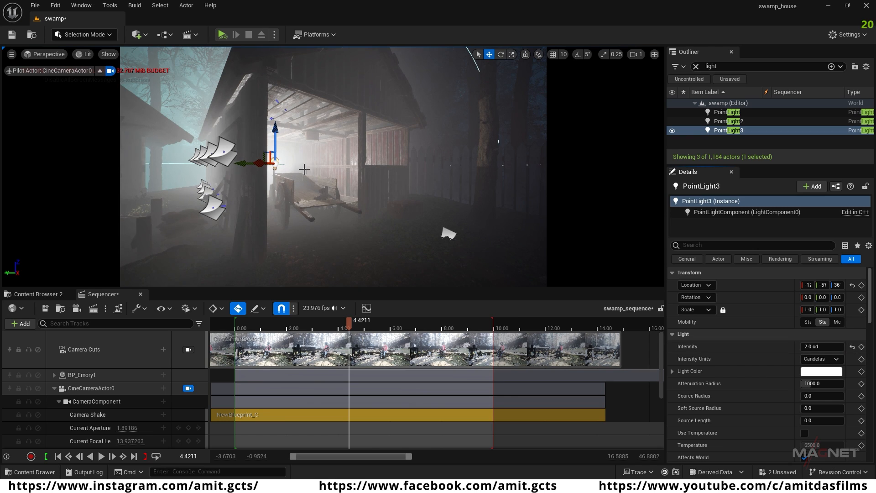
# Step: Move PointLight3 deeper into the shed and up toward the rafters, with an Attenuation Radius of about 526
pyautogui.moveTo(239, 162); pyautogui.dragTo(259, 163)
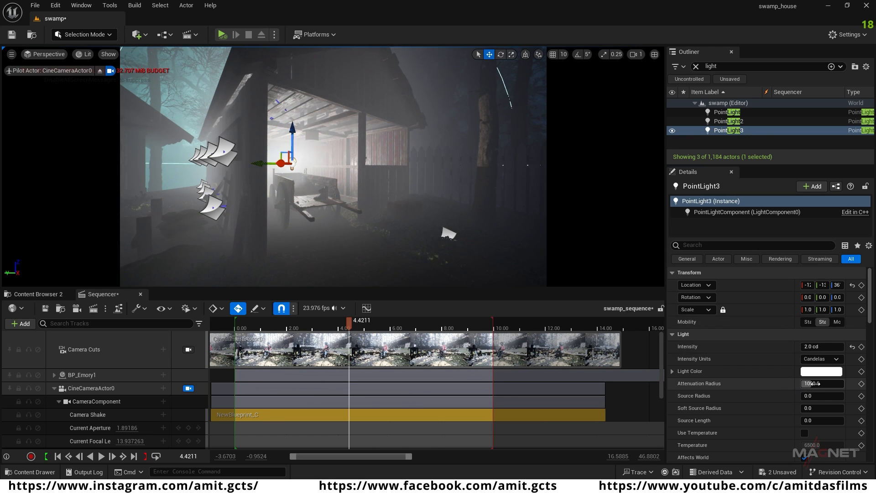
pyautogui.moveTo(810, 384); pyautogui.dragTo(757, 383)
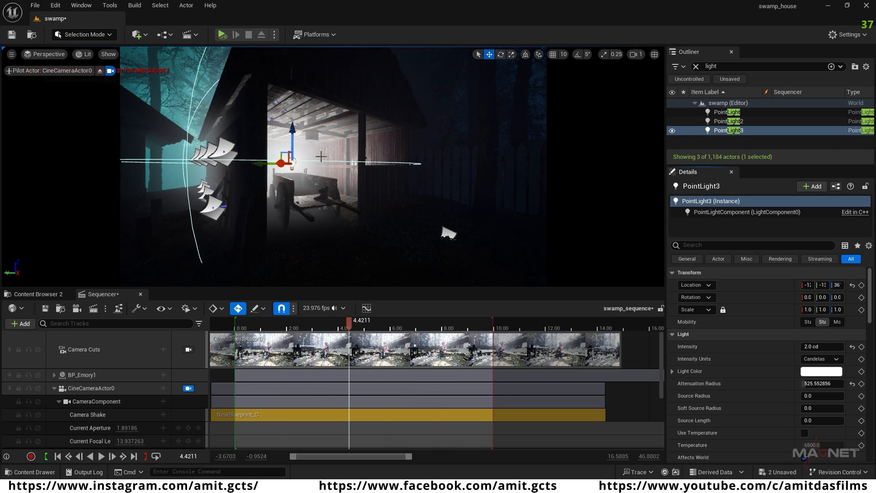
pyautogui.moveTo(293, 134); pyautogui.dragTo(288, 104)
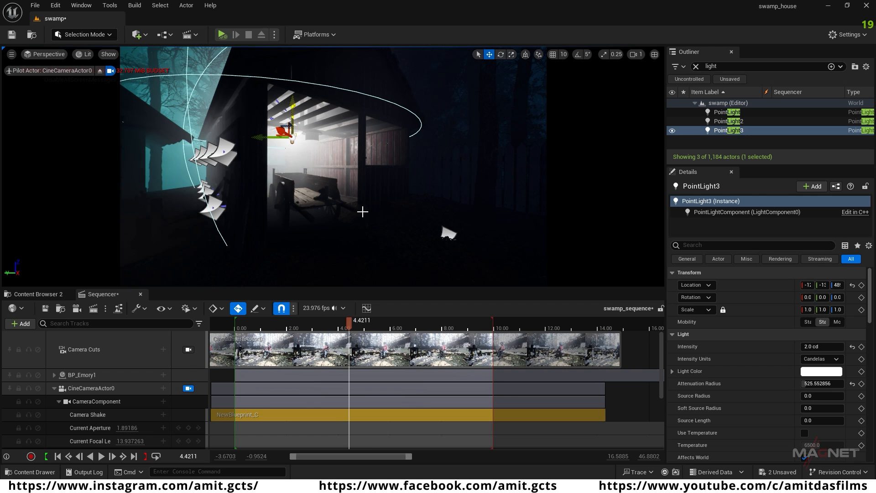
# Step: Give PointLight3 a warm yellow-orange Light Color, hex sRGB FFD79BFF
pyautogui.click(821, 371)
pyautogui.moveTo(673, 321); pyautogui.dragTo(696, 329)
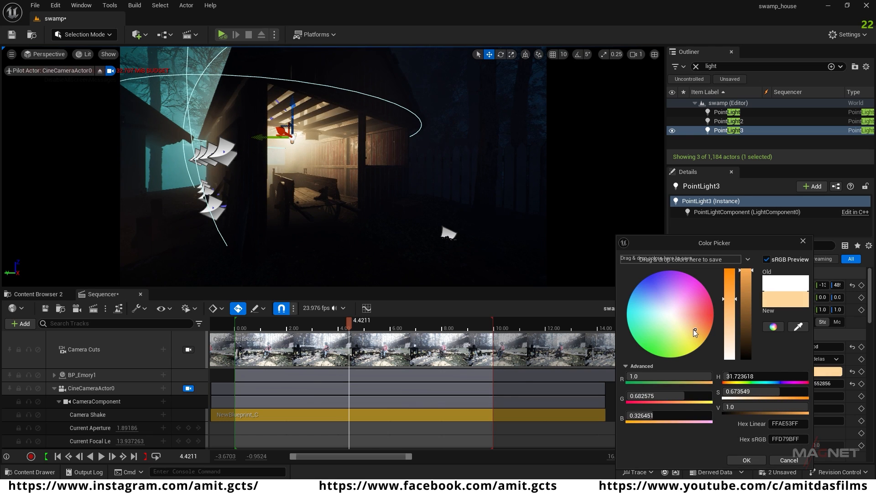
pyautogui.click(751, 458)
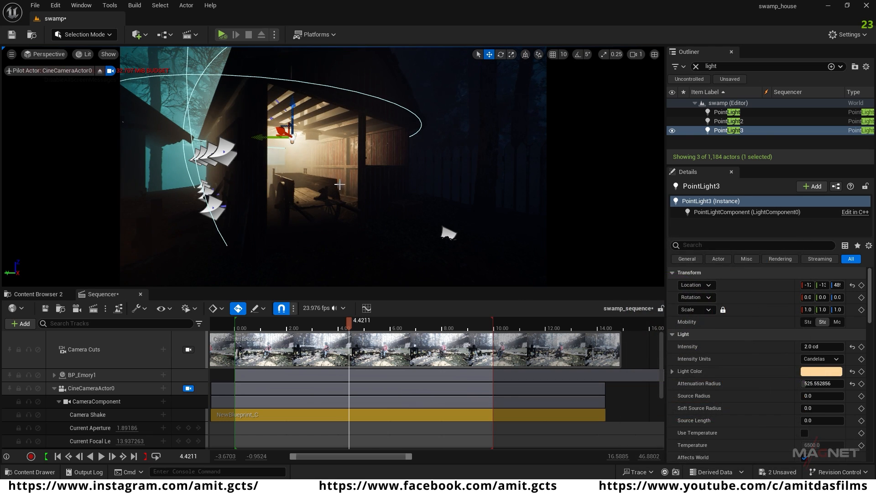
# Step: Duplicate PointLight3 and place the copy at the window of the neighbouring cabin
pyautogui.moveTo(261, 156)
pyautogui.mouseDown(button='right')
pyautogui.moveTo(278, 160)
pyautogui.moveTo(260, 156)
pyautogui.mouseUp(button='right')
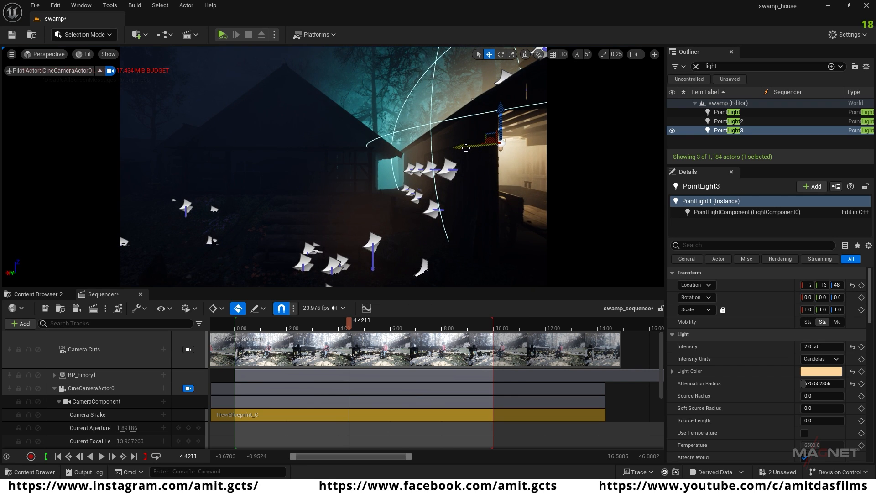
pyautogui.keyDown('alt'); pyautogui.moveTo(465, 146); pyautogui.dragTo(261, 140); pyautogui.keyUp('alt')
pyautogui.moveTo(314, 182); pyautogui.dragTo(334, 182, button='right')
pyautogui.press('w')
pyautogui.press('a')
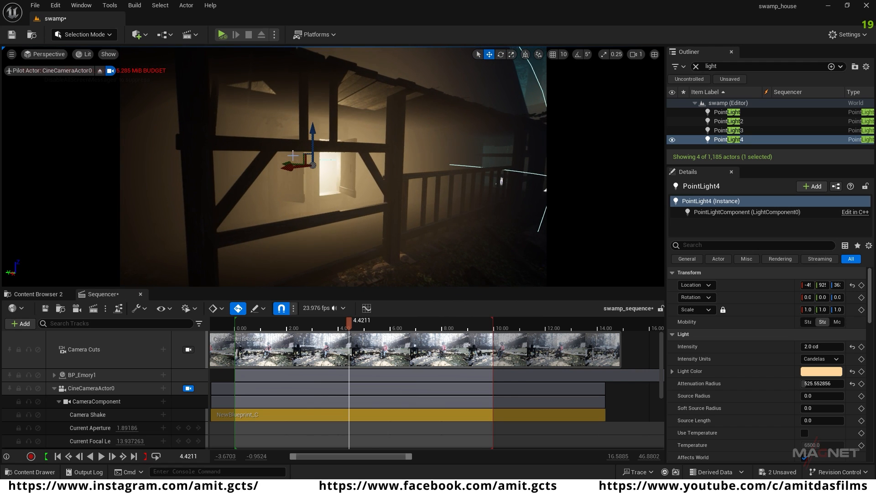
# Step: Try the duplicated light at different depths inside the cabin with an Attenuation Radius of about 452, then delete it
pyautogui.moveTo(286, 161); pyautogui.dragTo(239, 160)
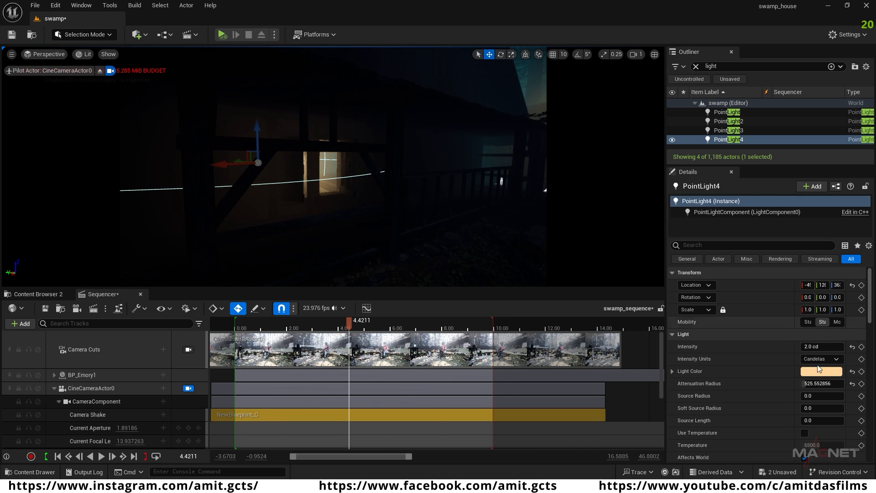
pyautogui.moveTo(827, 384)
pyautogui.mouseDown()
pyautogui.moveTo(849, 384)
pyautogui.moveTo(816, 384)
pyautogui.mouseUp()
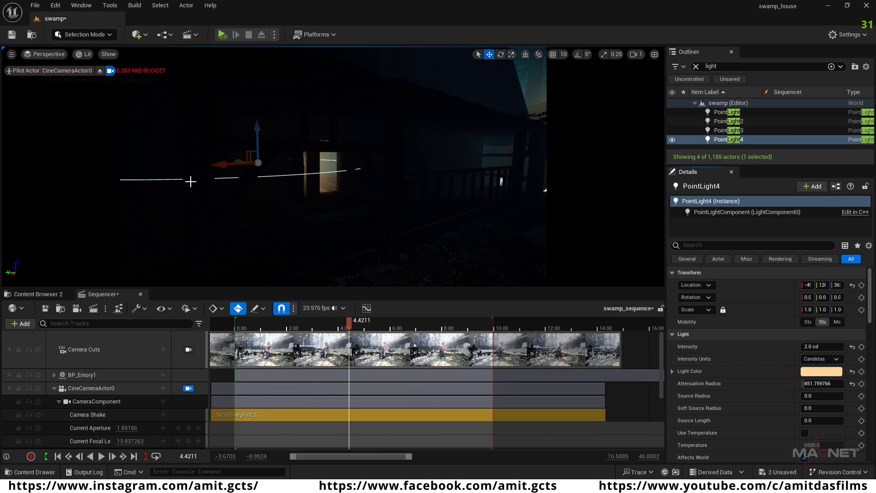
pyautogui.moveTo(213, 165); pyautogui.dragTo(276, 167)
pyautogui.press('s')
pyautogui.moveTo(276, 167); pyautogui.dragTo(301, 167, button='right')
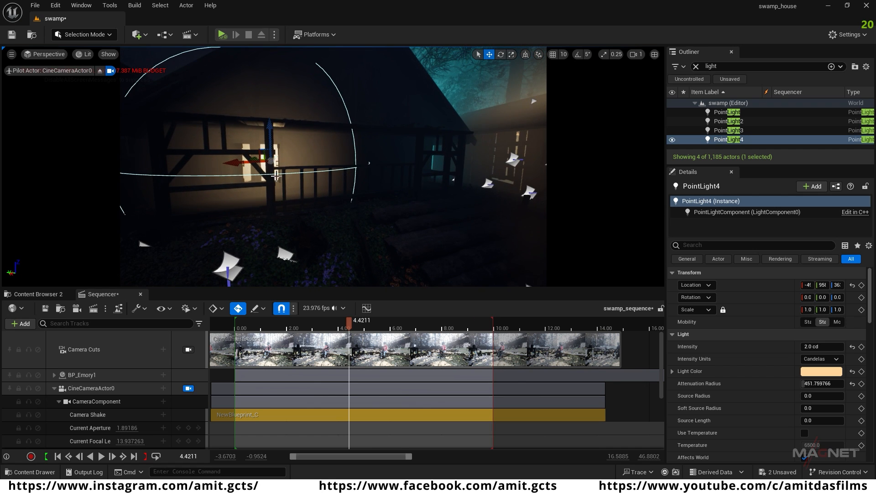
pyautogui.press('Delete')
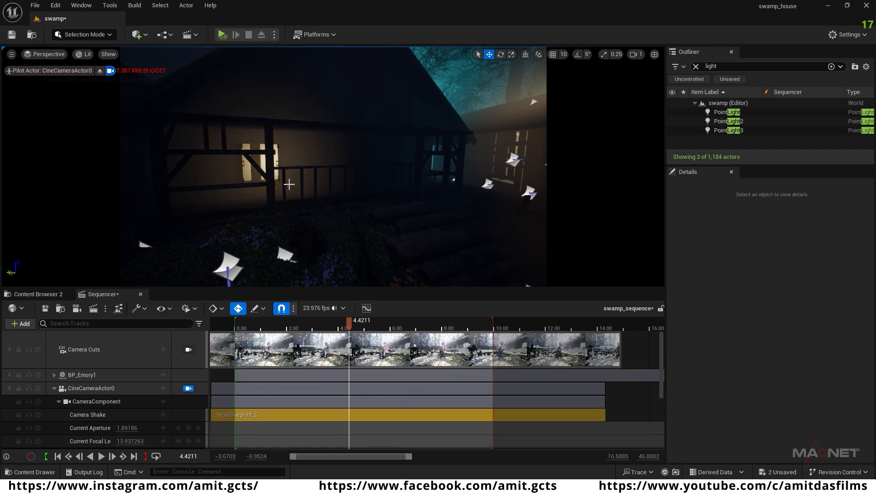
# Step: Add a Rect Light at the neighbouring cabin's window and shift it along the wall to line up with the opening
pyautogui.click(137, 34)
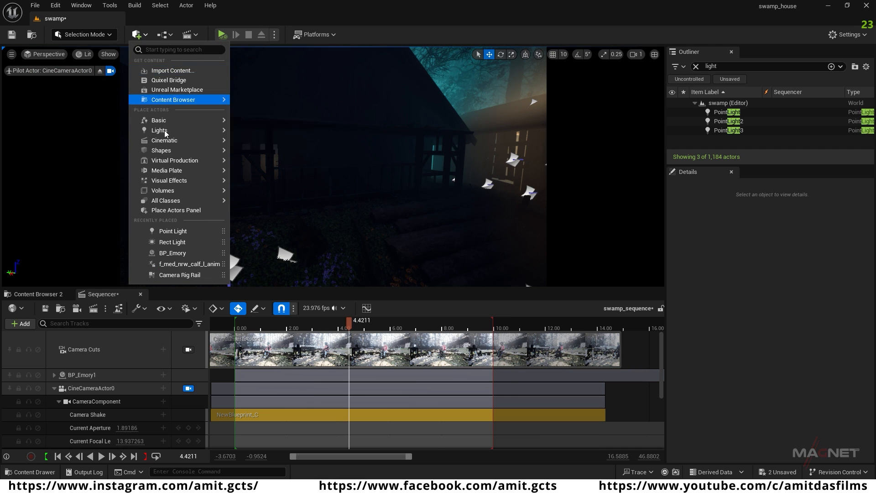
pyautogui.moveTo(160, 131)
pyautogui.click(292, 168)
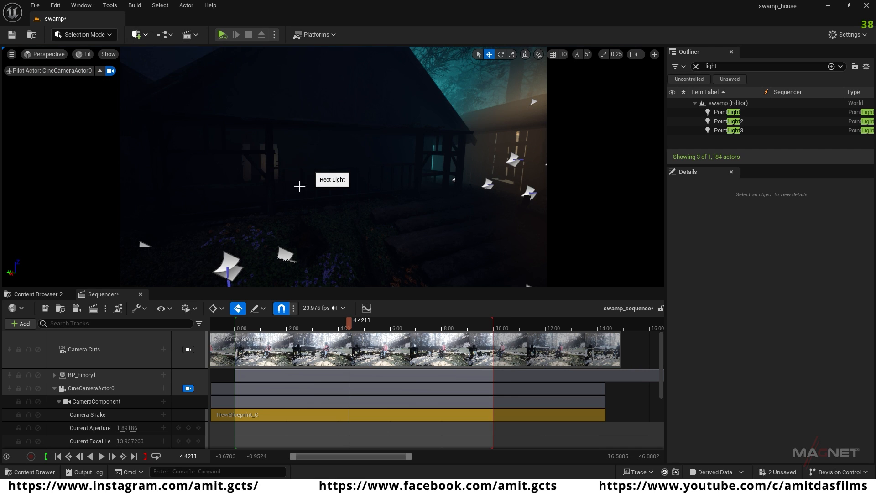
pyautogui.moveTo(310, 163); pyautogui.dragTo(275, 163)
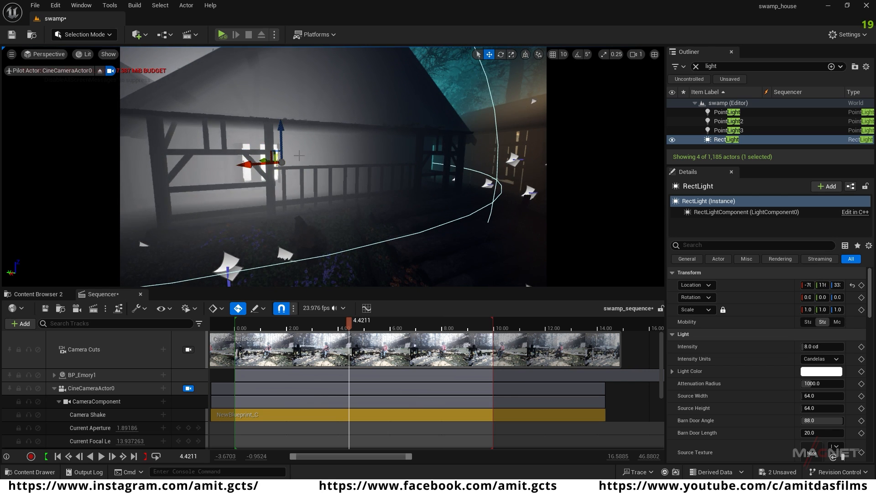
# Step: Set the RectLight's Volumetric Scattering Intensity to 0.2
pyautogui.click(740, 139)
pyautogui.scroll(-3, 746, 376)
pyautogui.scroll(-3, 746, 376)
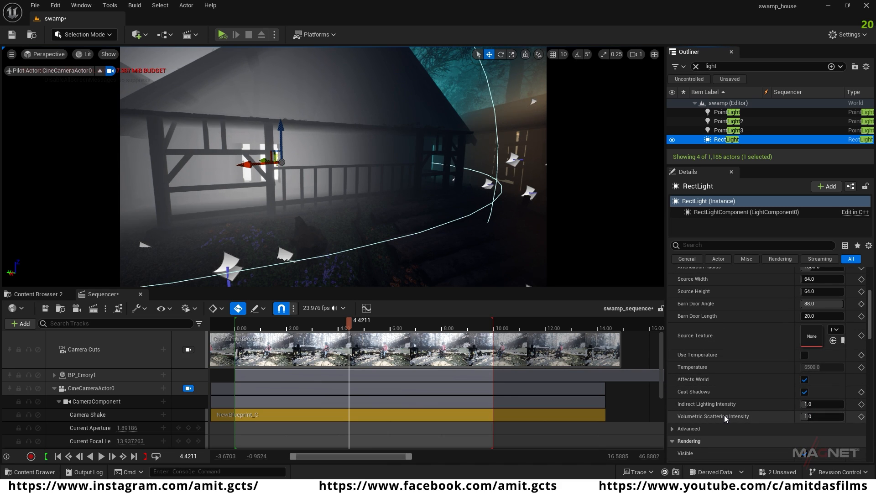
pyautogui.click(809, 416)
pyautogui.write('0.2')
pyautogui.press('Return')
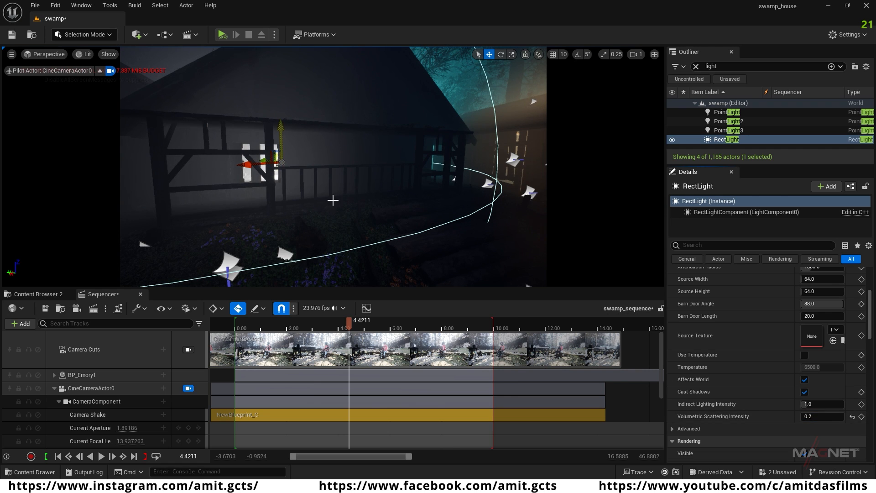
# Step: Reposition the RectLight behind the cabin window and set its Attenuation Radius to about 716
pyautogui.moveTo(281, 146); pyautogui.dragTo(325, 182, button='right')
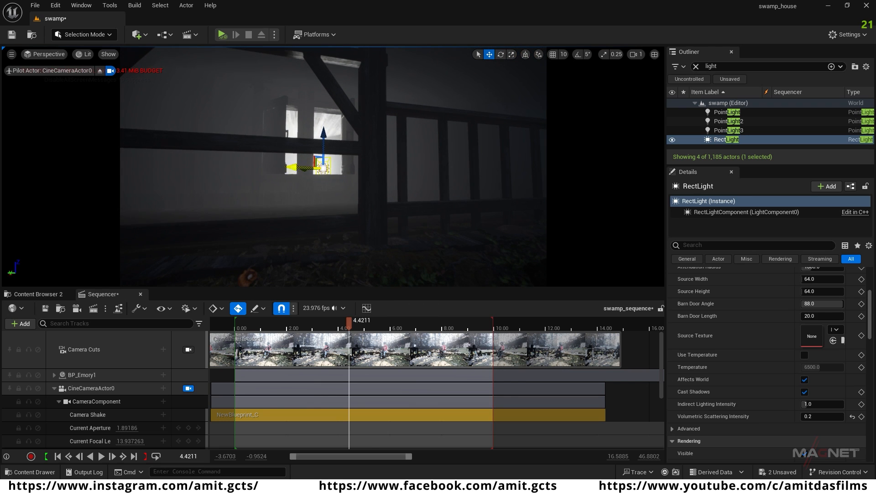
pyautogui.moveTo(301, 168); pyautogui.dragTo(363, 213)
pyautogui.press('s')
pyautogui.moveTo(363, 213); pyautogui.dragTo(342, 235, button='right')
pyautogui.press('e')
pyautogui.moveTo(336, 185); pyautogui.dragTo(255, 159)
pyautogui.press('w')
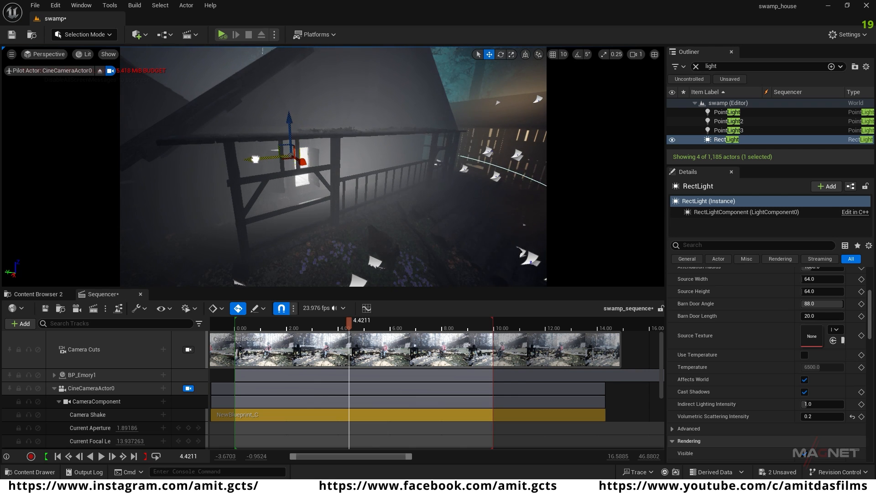
pyautogui.scroll(3, 748, 314)
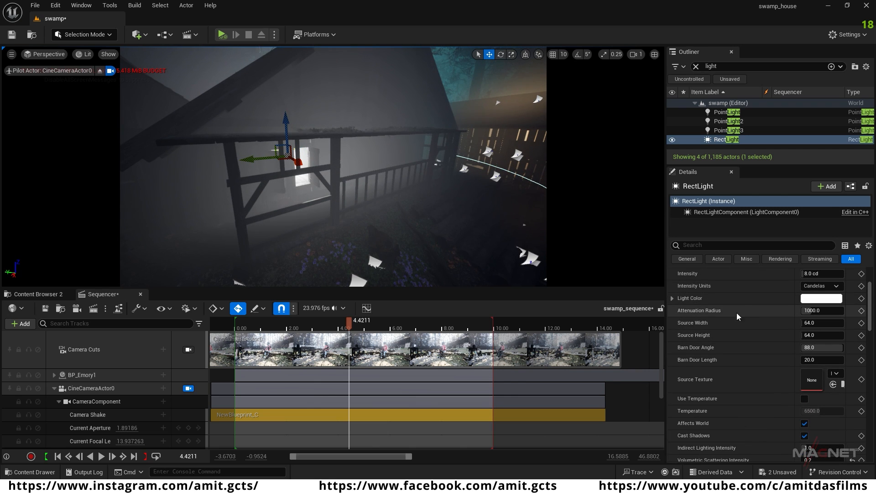
pyautogui.moveTo(815, 310); pyautogui.dragTo(806, 311)
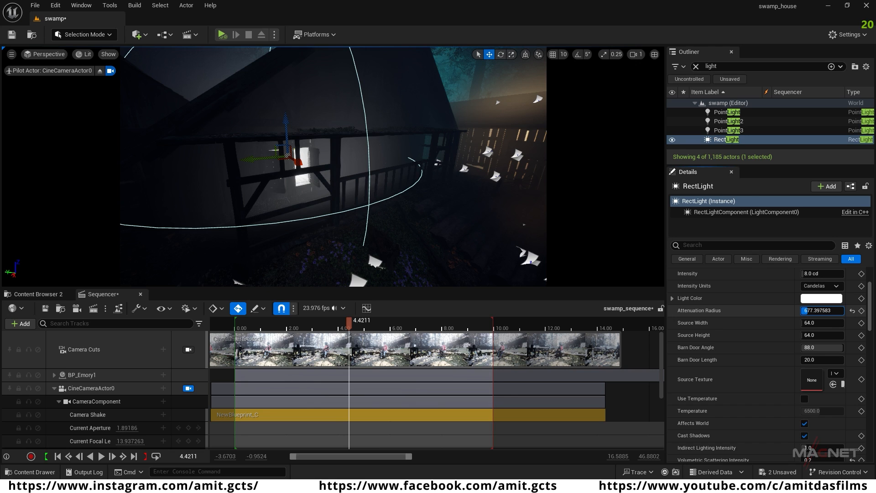
# Step: Set the RectLight's Light Color to peach, hex sRGB FFCAA8FF, and lower the light slightly behind the window
pyautogui.click(821, 298)
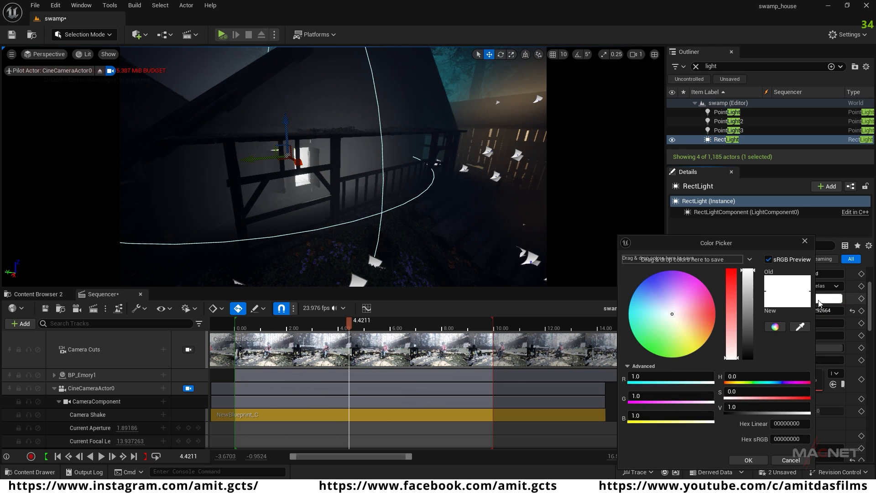
pyautogui.moveTo(677, 330); pyautogui.dragTo(700, 323)
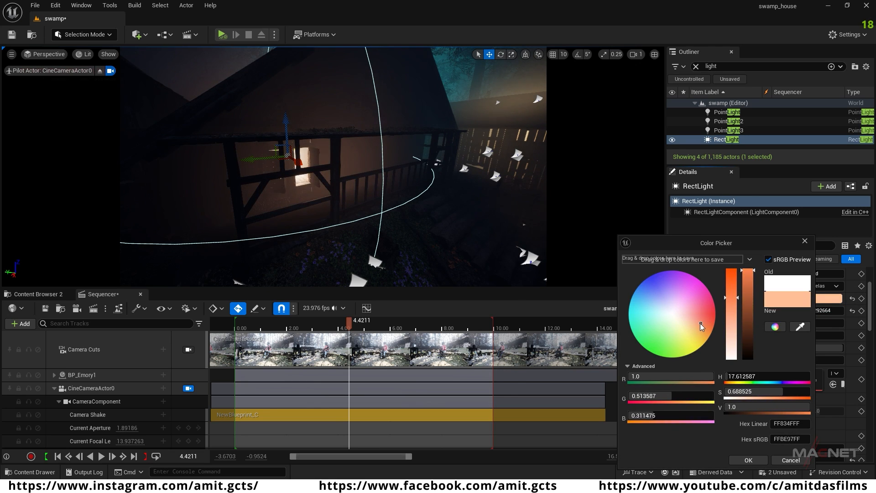
pyautogui.click(749, 460)
pyautogui.moveTo(286, 121)
pyautogui.mouseDown()
pyautogui.moveTo(292, 139)
pyautogui.moveTo(284, 136)
pyautogui.mouseUp()
# Step: Examine the lit cabin and shed in a wide view without editor icons, along with the dark area behind the seated character
pyautogui.moveTo(371, 221); pyautogui.dragTo(43, 204, button='right')
pyautogui.press('s')
pyautogui.press('s')
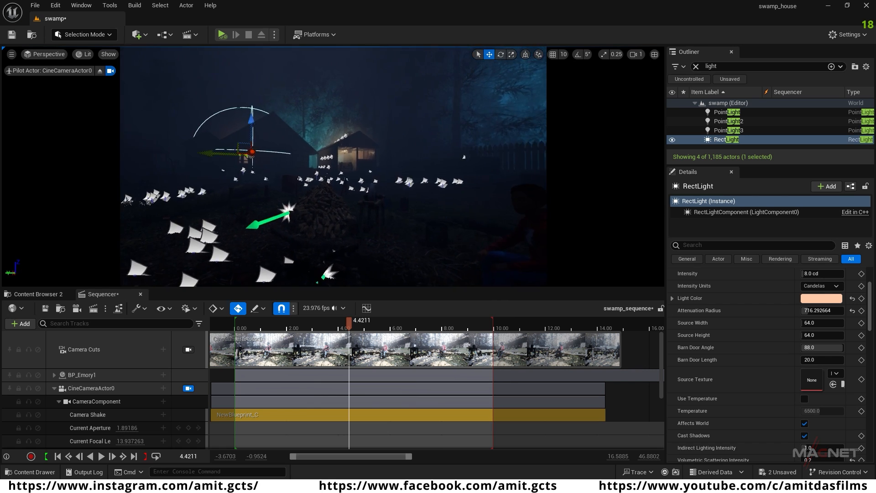
pyautogui.moveTo(378, 203); pyautogui.dragTo(285, 97, button='right')
pyautogui.click(348, 238)
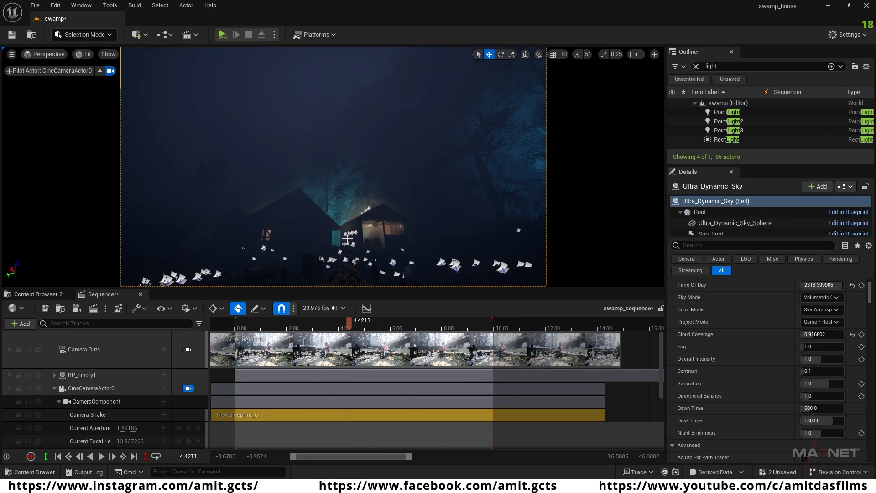
pyautogui.moveTo(348, 238); pyautogui.dragTo(438, 284, button='right')
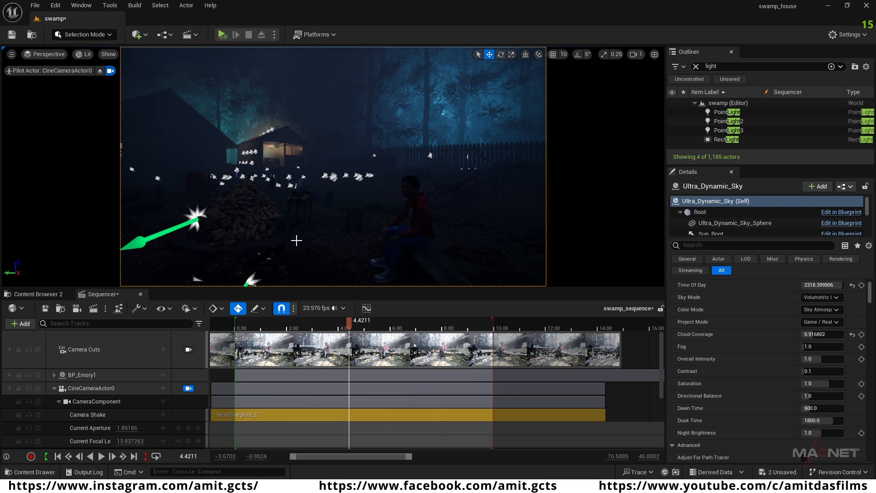
pyautogui.press('g')
pyautogui.moveTo(348, 238); pyautogui.dragTo(442, 251, button='right')
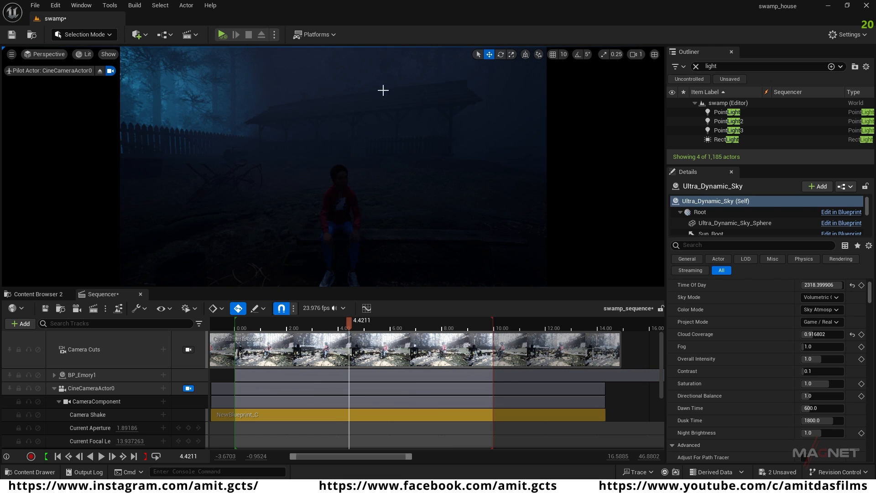
pyautogui.moveTo(366, 203); pyautogui.dragTo(308, 199, button='right')
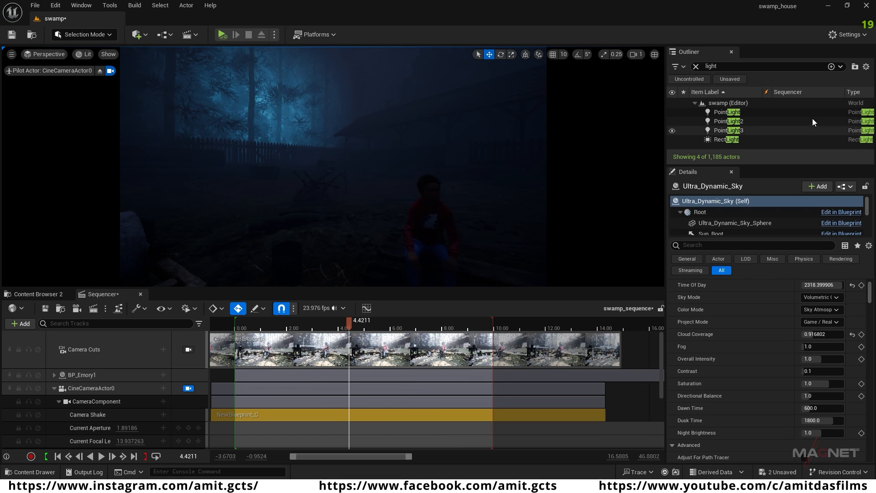
# Step: Duplicate the blue PointLight and place the copy among the trees beyond the long open shed behind the seated character
pyautogui.click(734, 122)
pyautogui.click(732, 112)
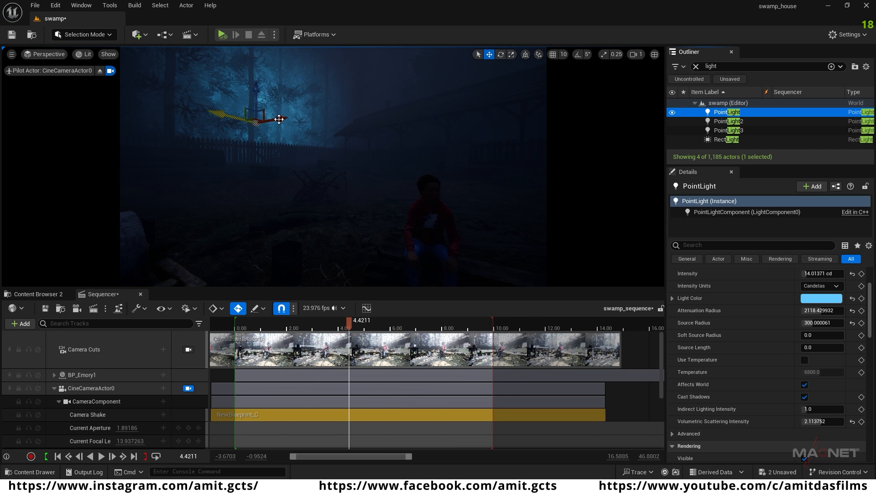
pyautogui.keyDown('alt'); pyautogui.moveTo(284, 119); pyautogui.dragTo(453, 116); pyautogui.keyUp('alt')
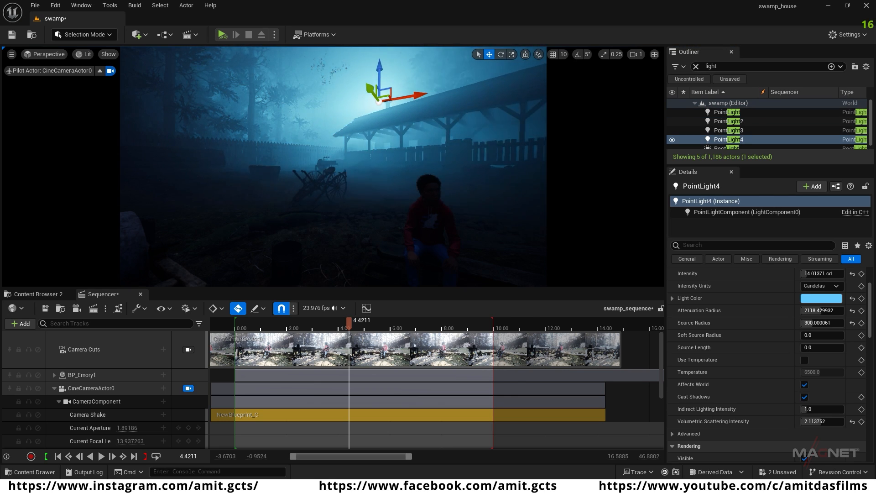
pyautogui.moveTo(453, 115); pyautogui.dragTo(495, 108, button='right')
pyautogui.moveTo(310, 117); pyautogui.dragTo(503, 154)
pyautogui.moveTo(503, 155); pyautogui.dragTo(412, 192, button='right')
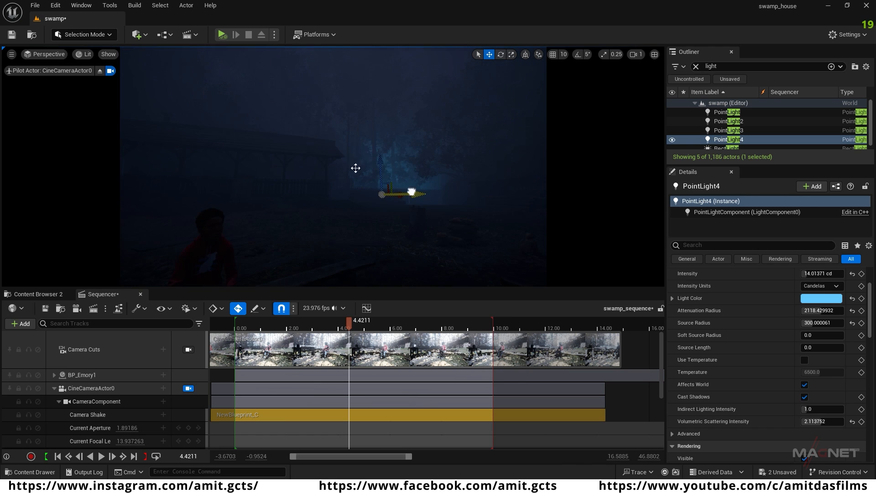
# Step: Set PointLight4's Light Color to warm yellow, hex sRGB FFDC8BFF, and its Intensity to about 18.47 cd
pyautogui.click(808, 301)
pyautogui.moveTo(673, 335); pyautogui.dragTo(688, 334)
pyautogui.click(692, 330)
pyautogui.click(695, 324)
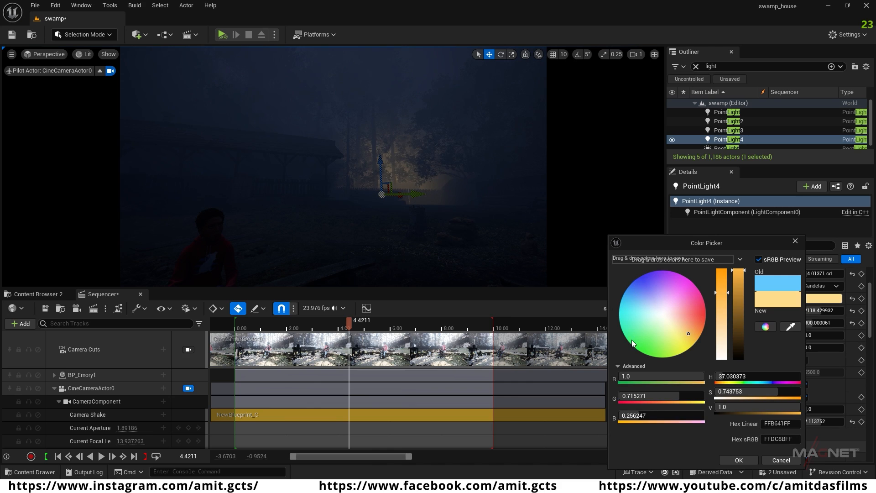
pyautogui.click(740, 461)
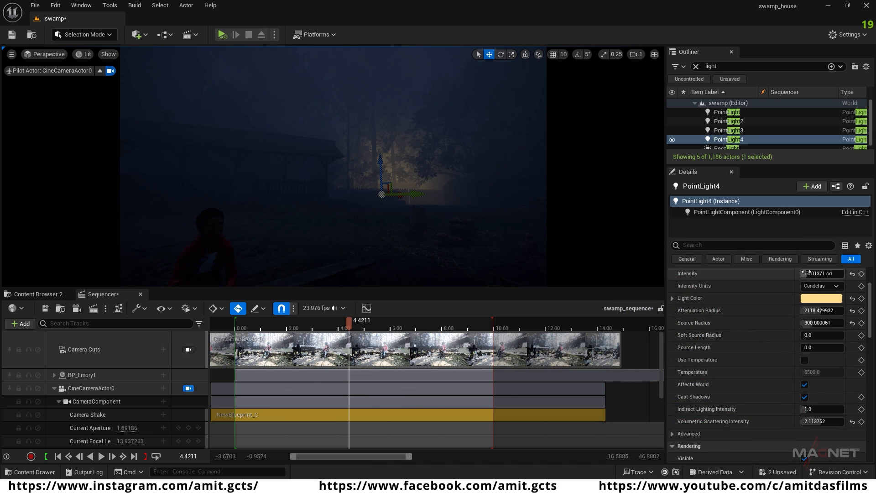
pyautogui.moveTo(805, 273); pyautogui.dragTo(817, 274)
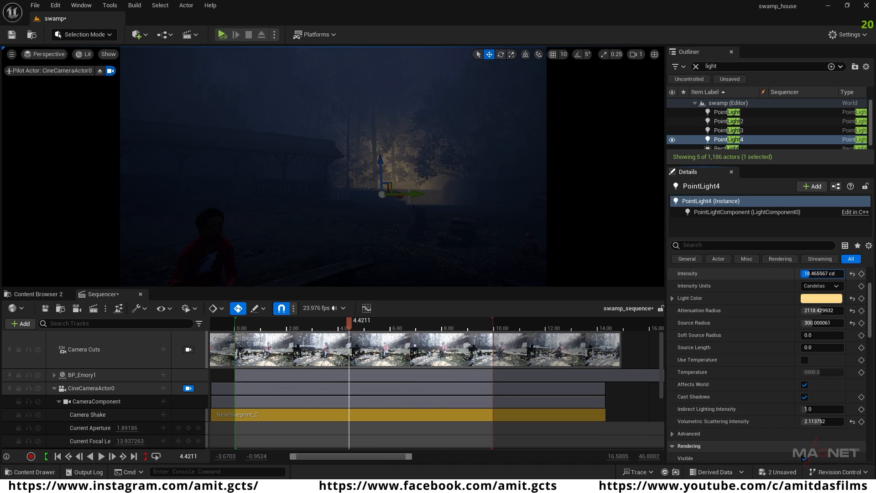
# Step: Shift PointLight4 toward the end of the long open shed and raise it to roof height
pyautogui.scroll(2, 785, 301)
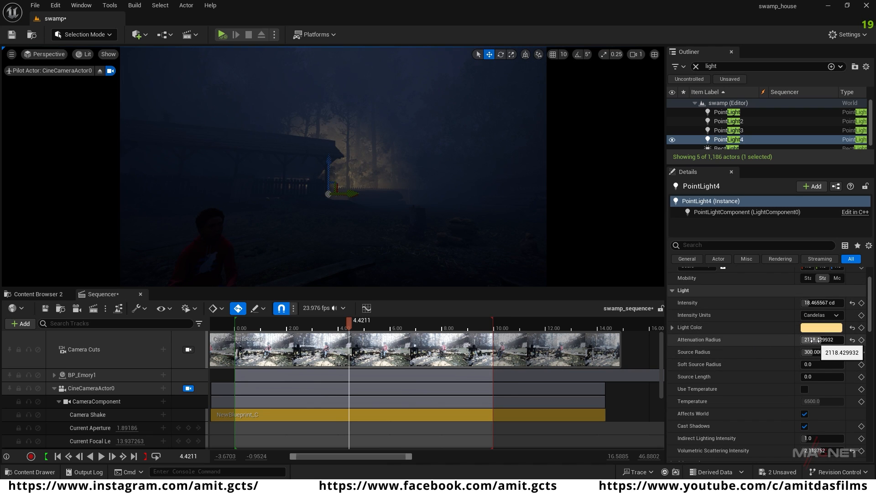
pyautogui.moveTo(817, 339); pyautogui.dragTo(817, 339)
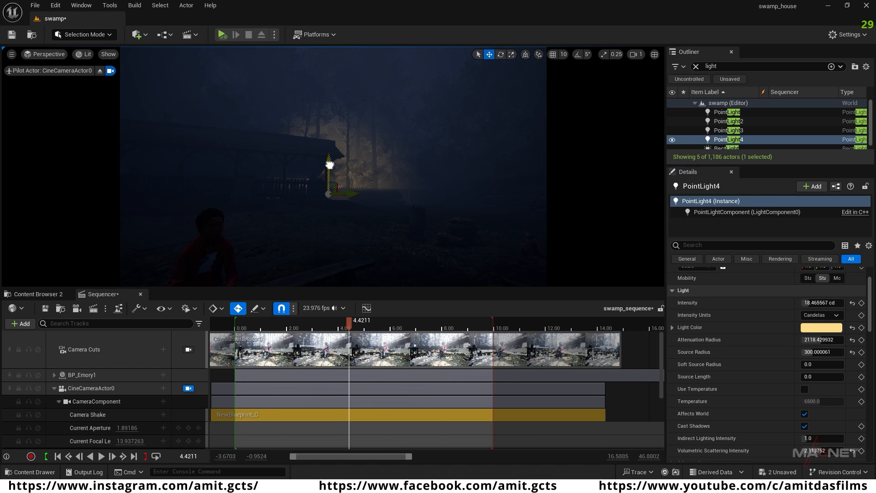
pyautogui.moveTo(329, 147); pyautogui.dragTo(329, 114)
pyautogui.moveTo(383, 214); pyautogui.dragTo(372, 195, button='right')
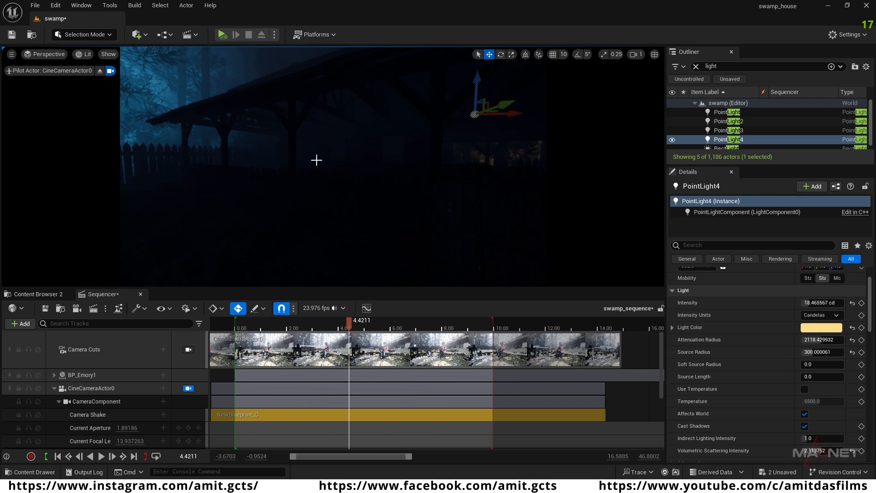
# Step: Add a Rect Light at the long open shed and rotate it to shine across the fence area
pyautogui.click(145, 36)
pyautogui.moveTo(181, 139)
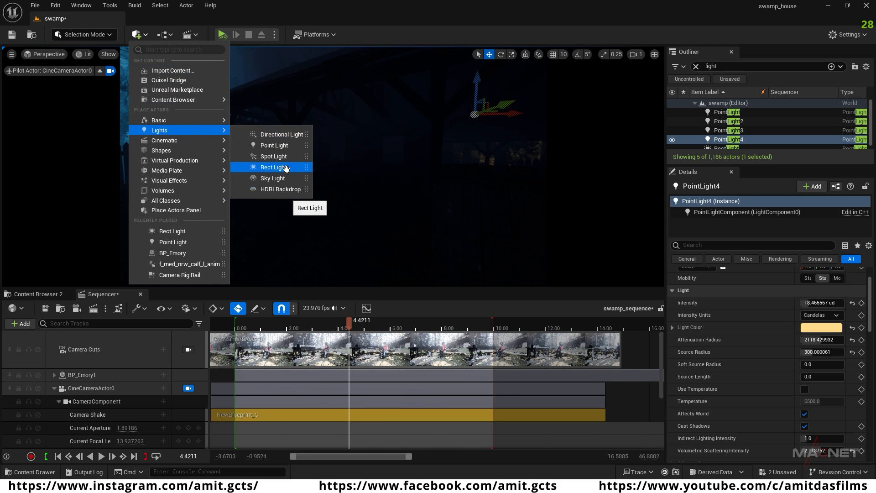
pyautogui.click(286, 168)
pyautogui.press('e')
pyautogui.moveTo(363, 169); pyautogui.dragTo(320, 172)
pyautogui.moveTo(396, 214); pyautogui.dragTo(360, 210, button='right')
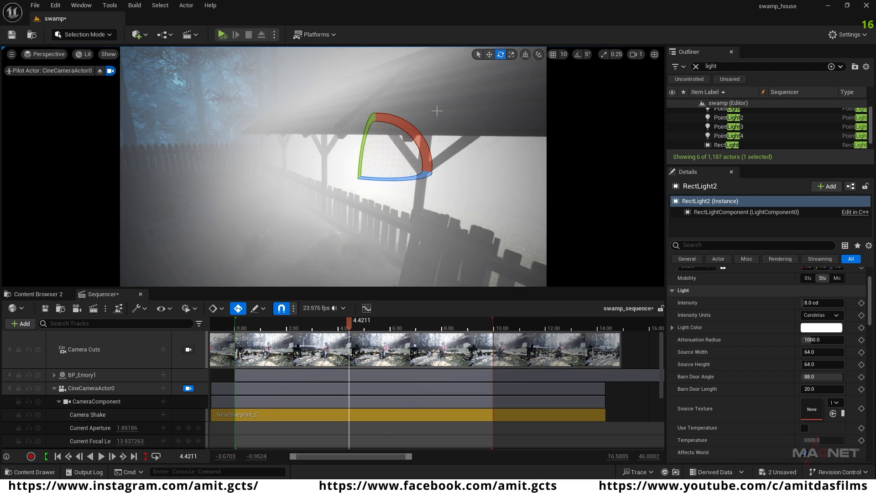
# Step: Lower RectLight2's Volumetric Scattering Intensity, trying 0.2 and settling on 0.1
pyautogui.scroll(-3, 753, 368)
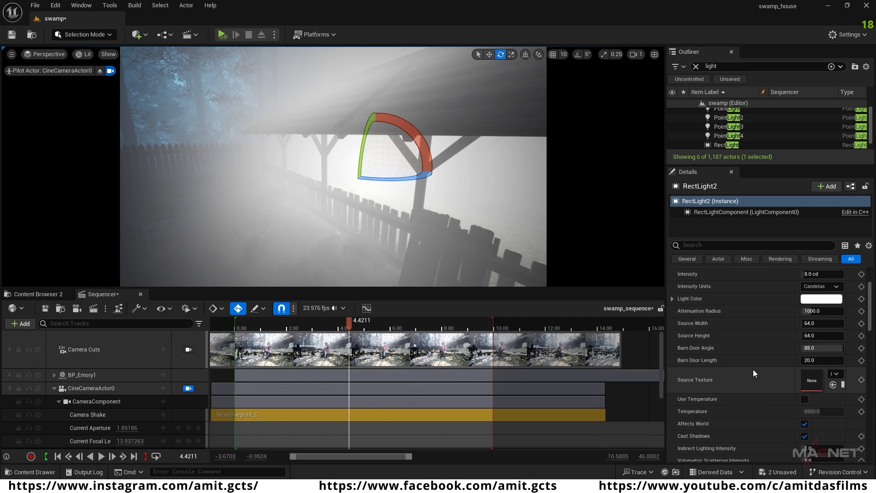
pyautogui.click(817, 416)
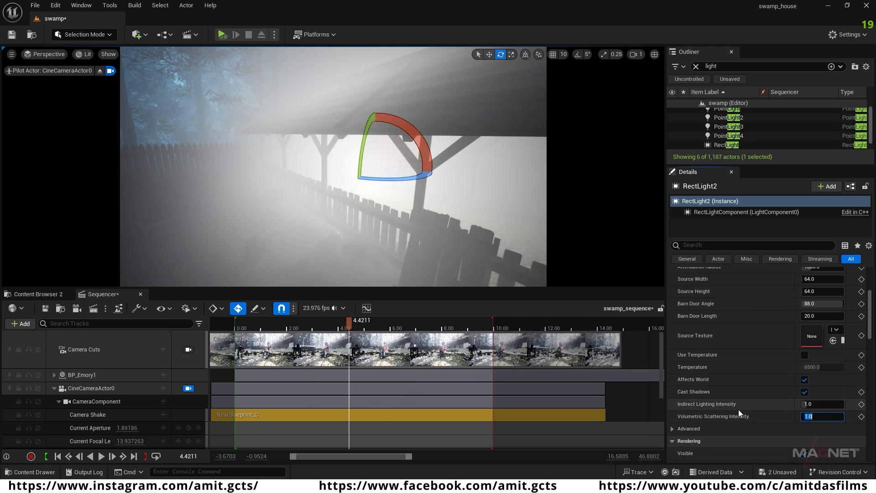
pyautogui.write('0.2')
pyautogui.press('Return')
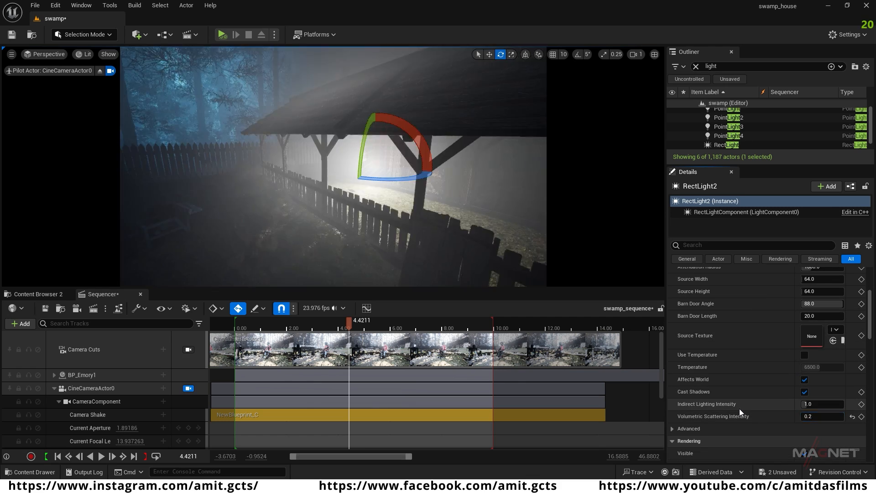
pyautogui.write('0.1')
pyautogui.press('Return')
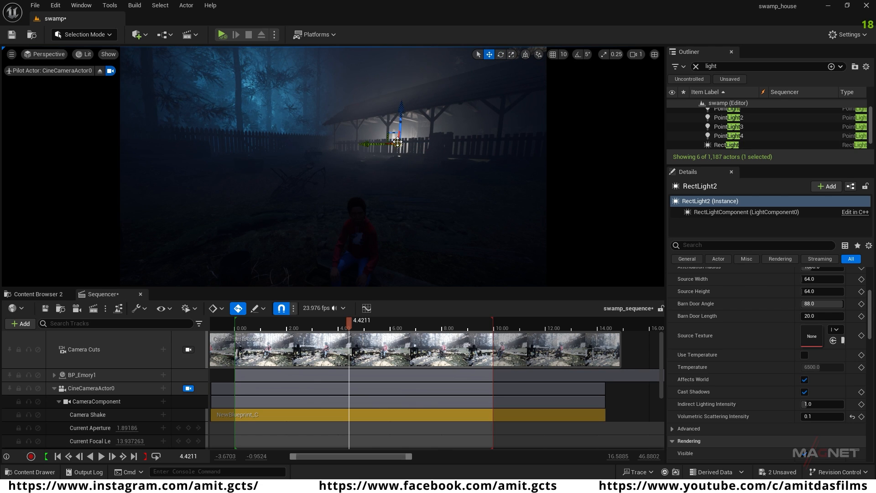
# Step: Raise RectLight2 to the shed's roof level so it backlights the yard behind the seated character
pyautogui.moveTo(392, 139); pyautogui.dragTo(400, 89)
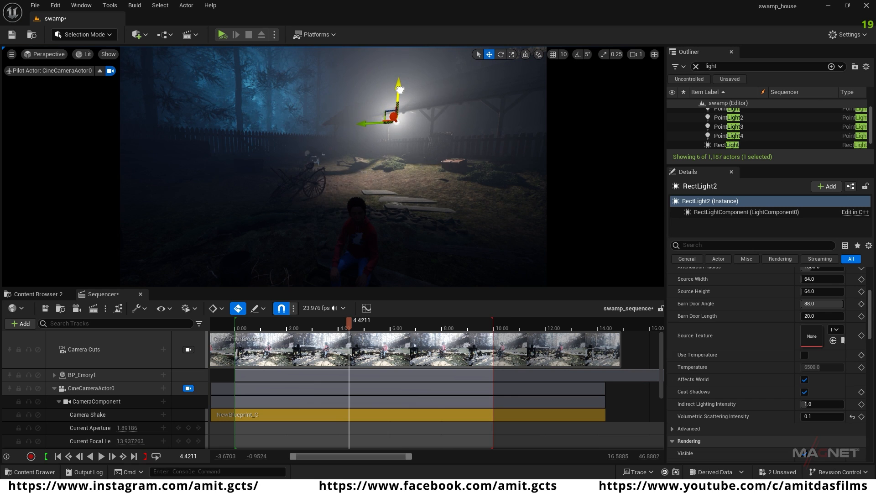
pyautogui.moveTo(396, 211); pyautogui.dragTo(431, 224, button='right')
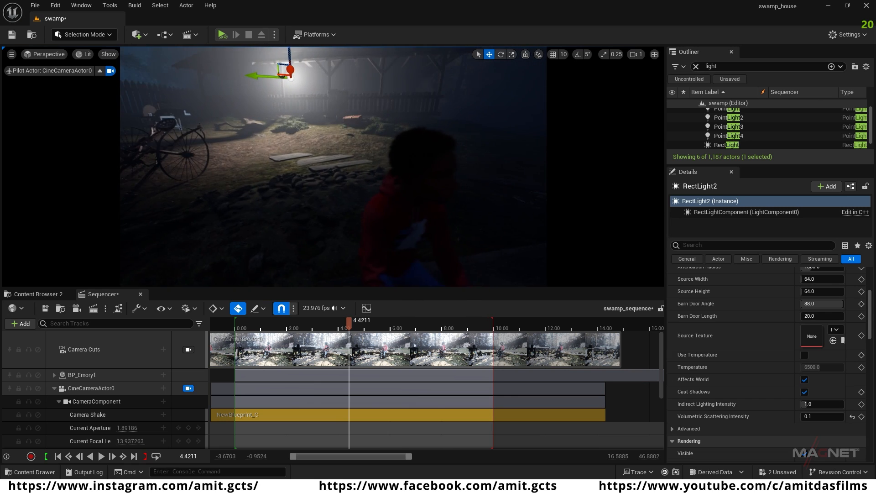
pyautogui.moveTo(390, 199); pyautogui.dragTo(379, 195, button='right')
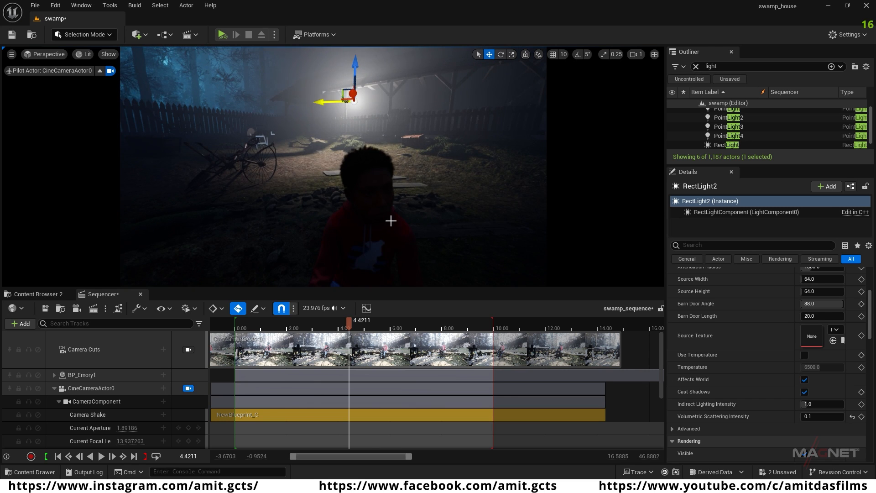
# Step: Set RectLight2's Attenuation Radius to 1541
pyautogui.scroll(2, 746, 328)
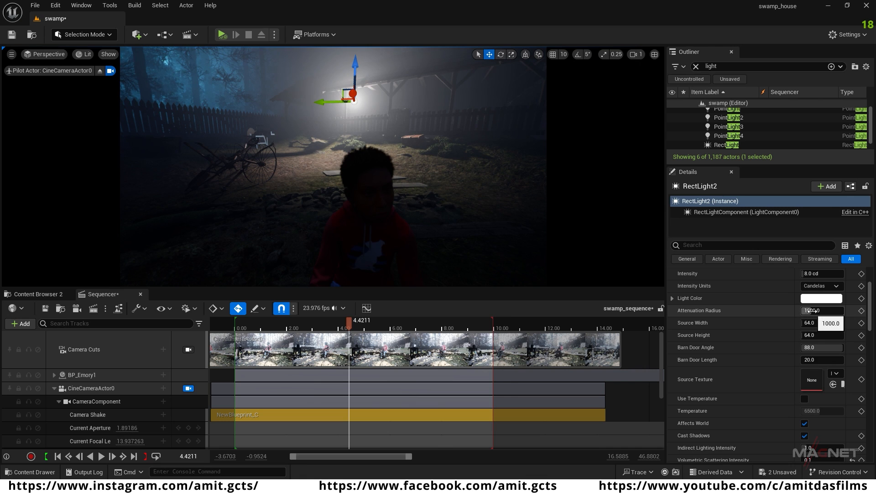
pyautogui.moveTo(808, 310); pyautogui.dragTo(819, 310)
pyautogui.moveTo(424, 260); pyautogui.dragTo(248, 183, button='right')
pyautogui.press('s')
pyautogui.press('w')
pyautogui.press('d')
pyautogui.press('d')
pyautogui.press('d')
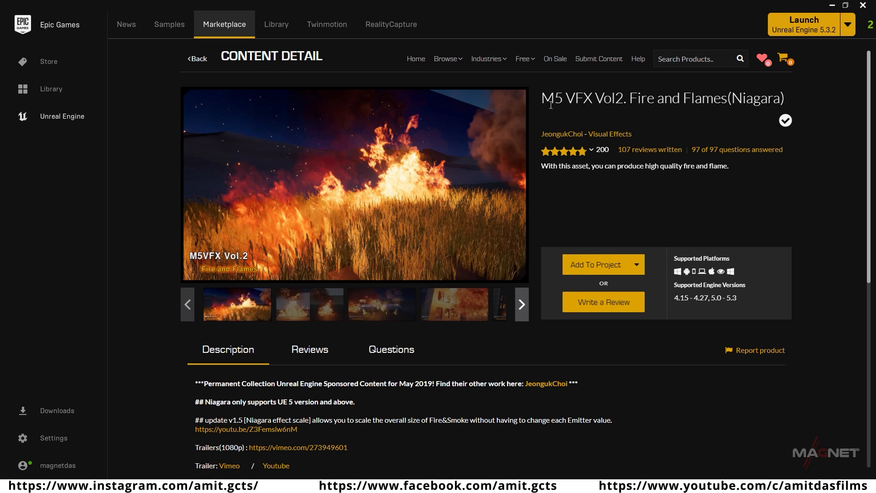
# Step: In the Epic Games Launcher, choose the 5.4 swamp_house project among all projects as target for M5 VFX Vol2. Fire and Flames(Niagara), using version 5.3
pyautogui.moveTo(575, 99)
pyautogui.mouseDown()
pyautogui.moveTo(757, 98)
pyautogui.moveTo(564, 107)
pyautogui.mouseUp()
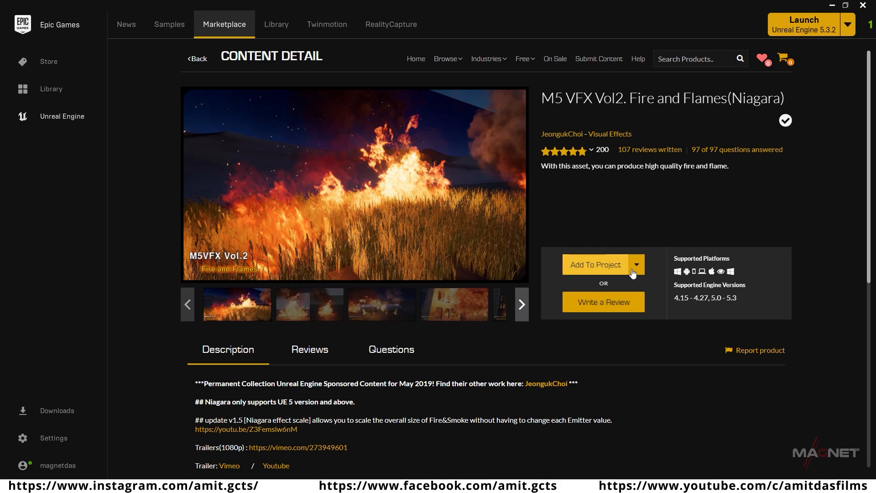
pyautogui.click(600, 268)
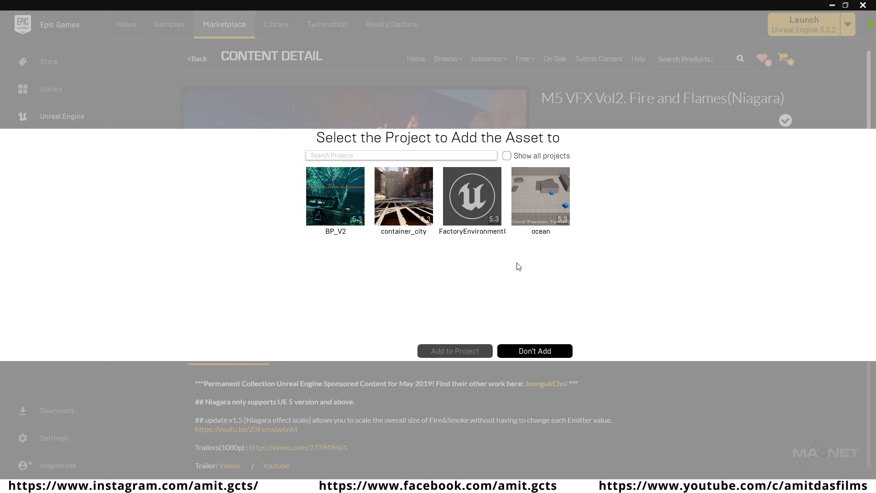
pyautogui.click(507, 156)
pyautogui.click(403, 269)
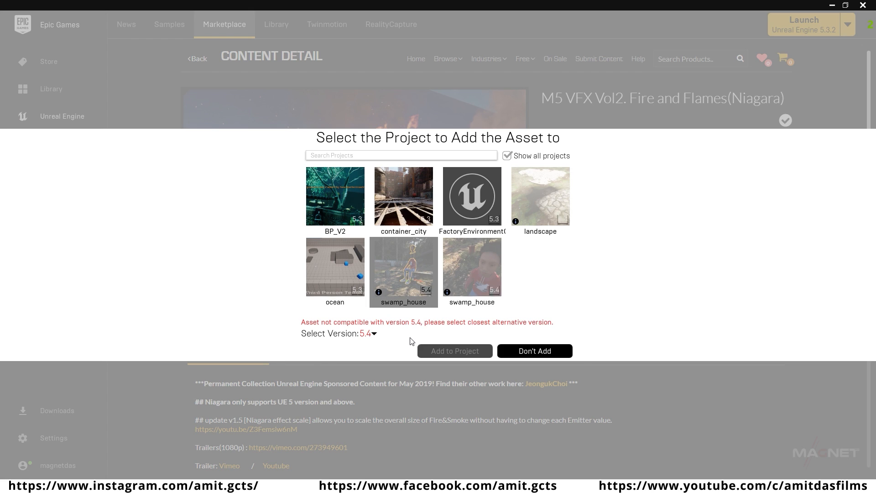
pyautogui.click(401, 266)
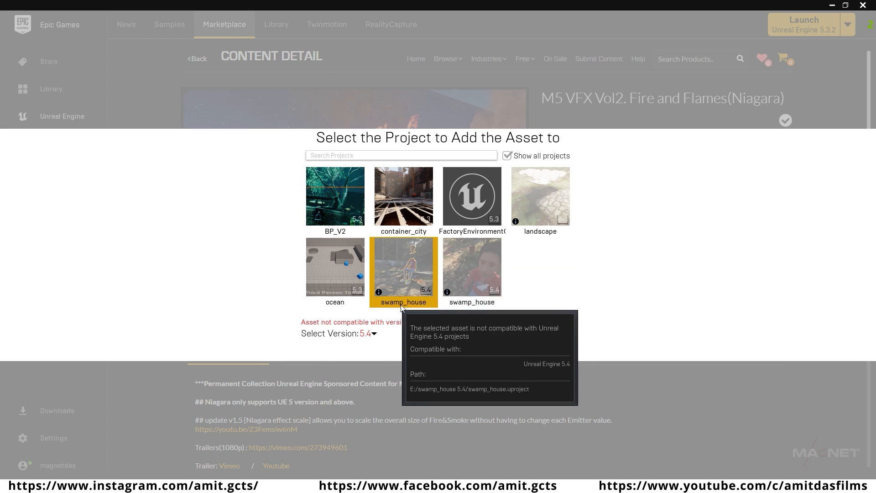
pyautogui.click(374, 333)
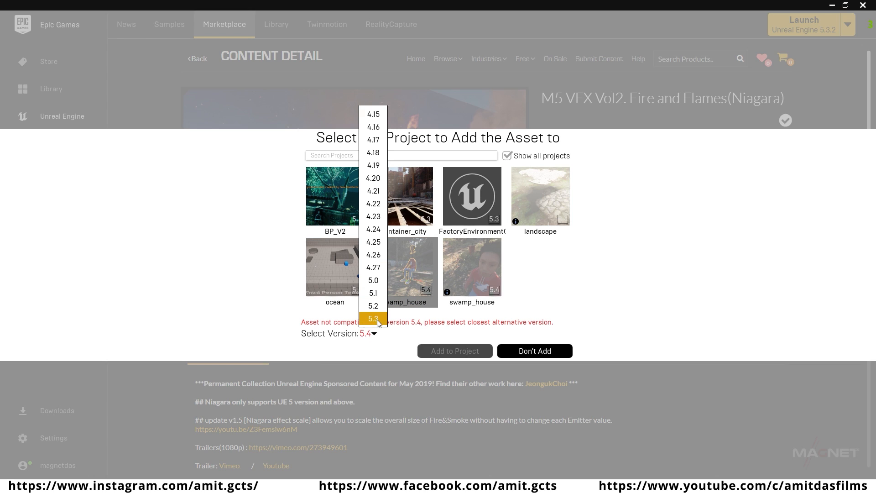
pyautogui.click(373, 319)
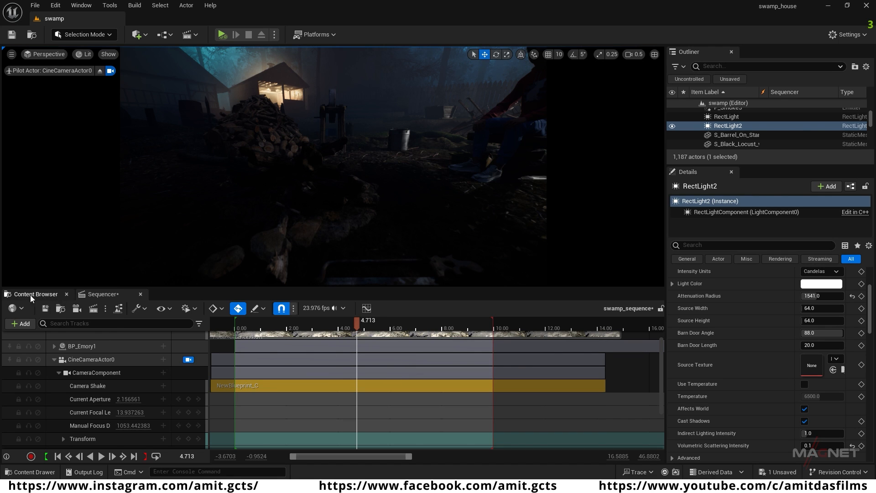
# Step: Back in Unreal Editor, open the project's M5VFXVOL2/Particles/Fire content folder
pyautogui.click(33, 294)
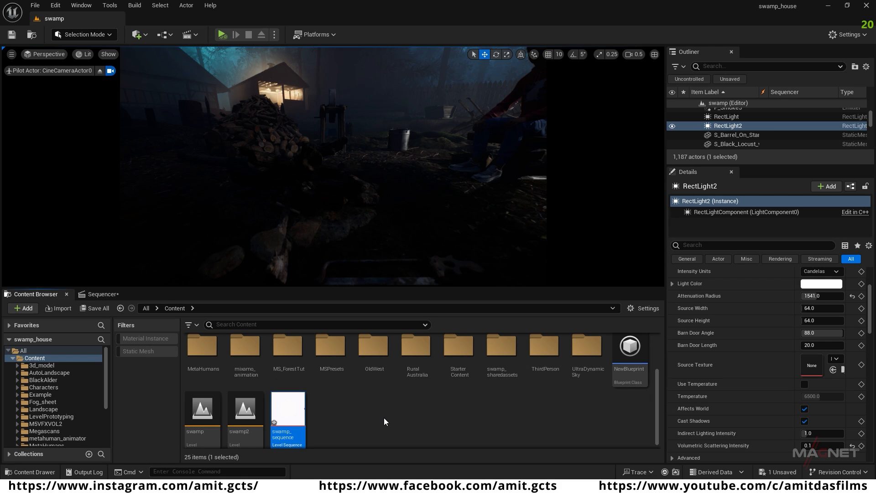
pyautogui.scroll(2, 384, 421)
pyautogui.click(543, 349)
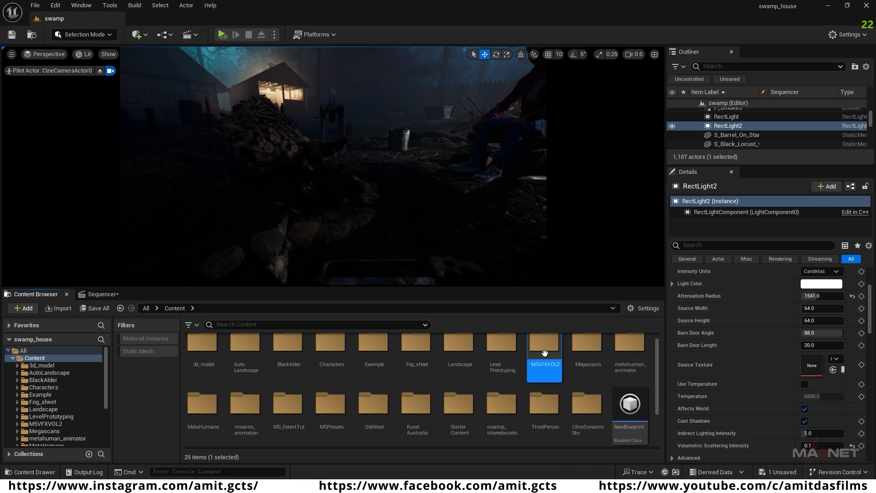
pyautogui.doubleClick(544, 349)
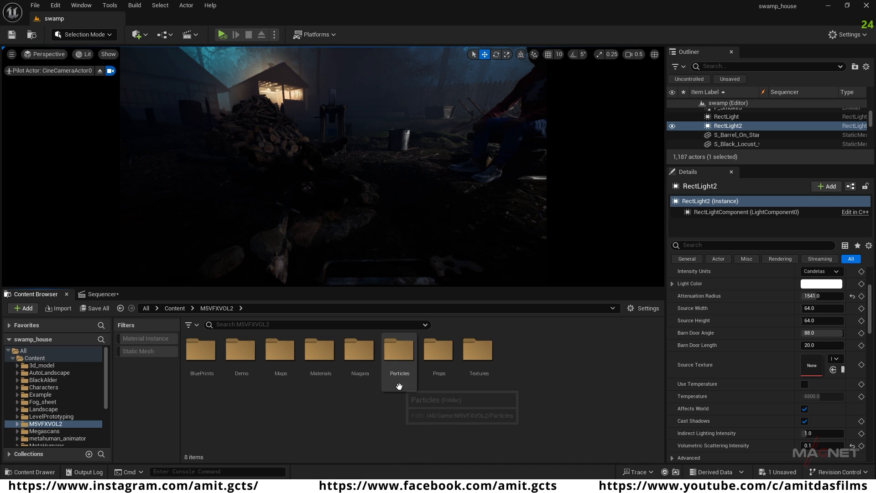
pyautogui.doubleClick(399, 358)
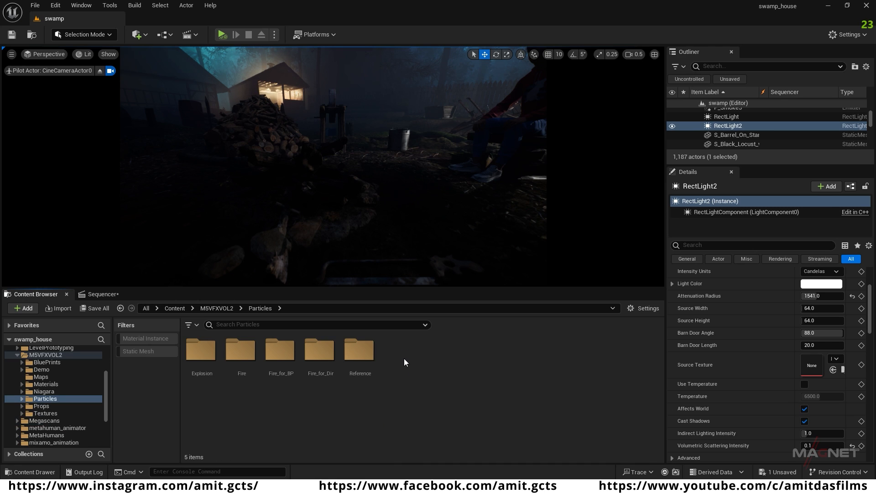
pyautogui.doubleClick(240, 351)
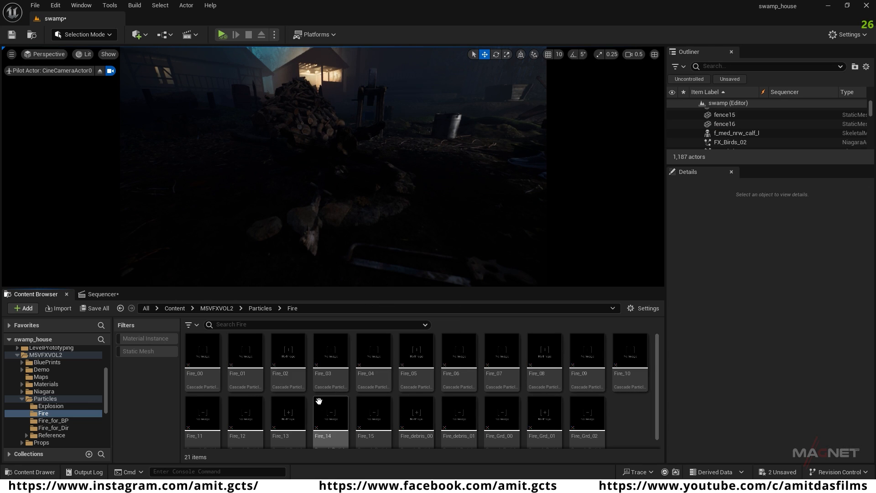
# Step: Place the Fire_03 particle effect on the stone-ringed fire pit near the woodpile
pyautogui.moveTo(312, 243); pyautogui.dragTo(345, 275, button='right')
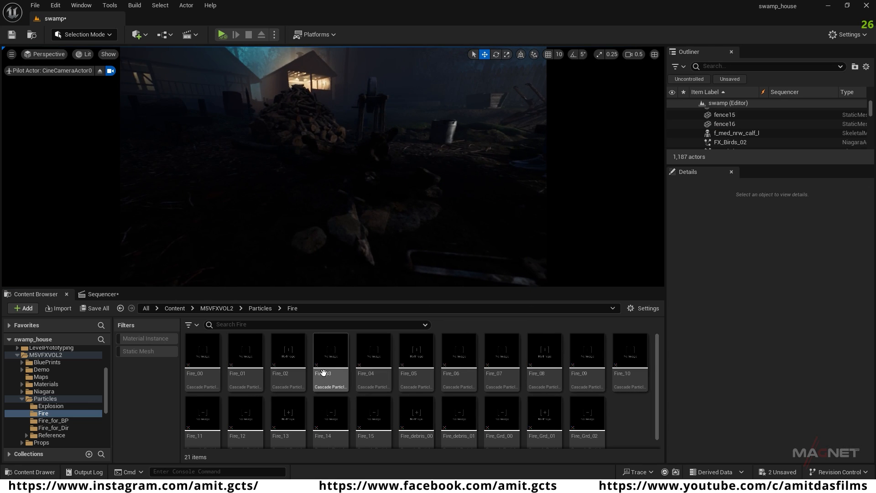
pyautogui.moveTo(333, 379); pyautogui.dragTo(355, 240)
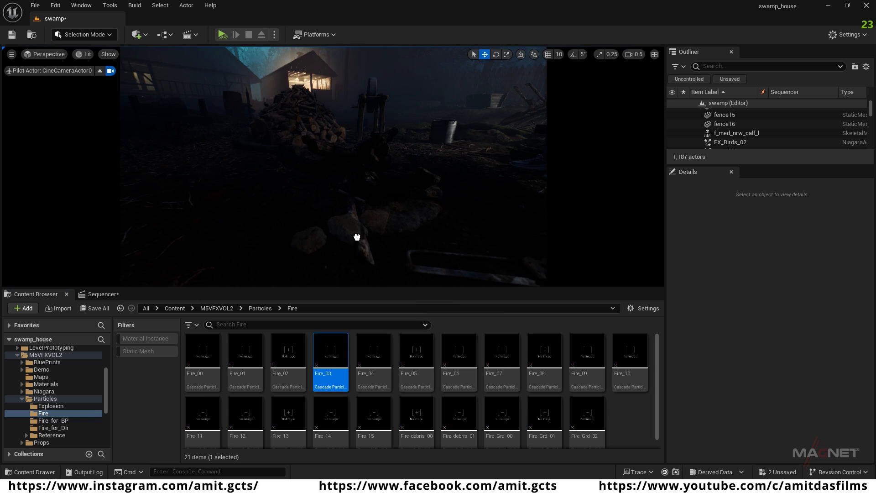
pyautogui.moveTo(374, 198); pyautogui.dragTo(371, 200)
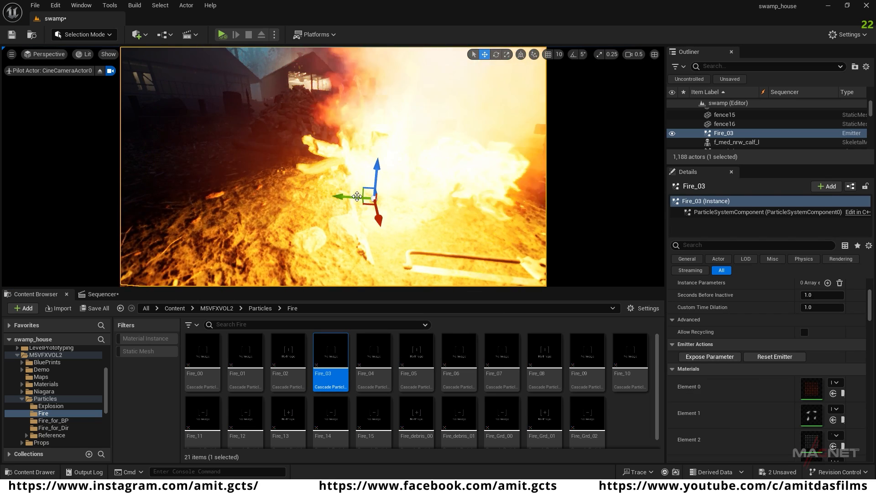
pyautogui.moveTo(339, 237)
pyautogui.mouseDown(button='right')
pyautogui.moveTo(360, 219)
pyautogui.moveTo(411, 223)
pyautogui.moveTo(402, 233)
pyautogui.moveTo(411, 214)
pyautogui.moveTo(383, 210)
pyautogui.mouseUp(button='right')
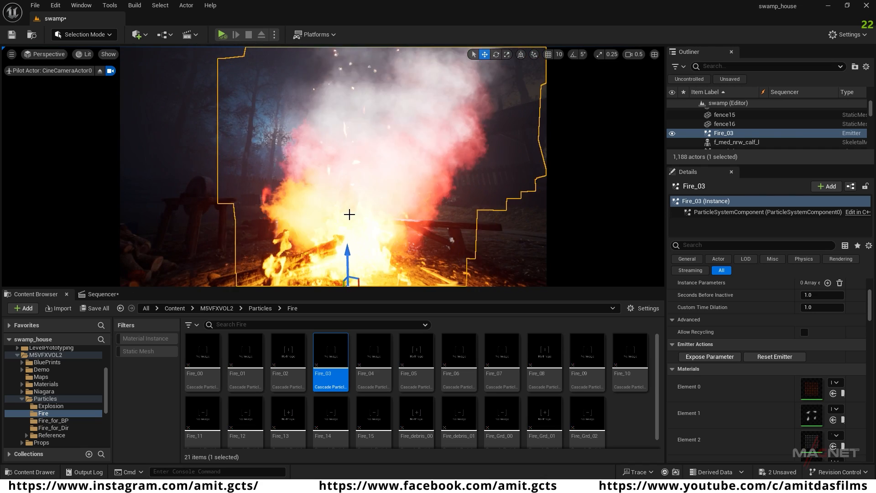
pyautogui.moveTo(386, 156); pyautogui.dragTo(379, 201, button='right')
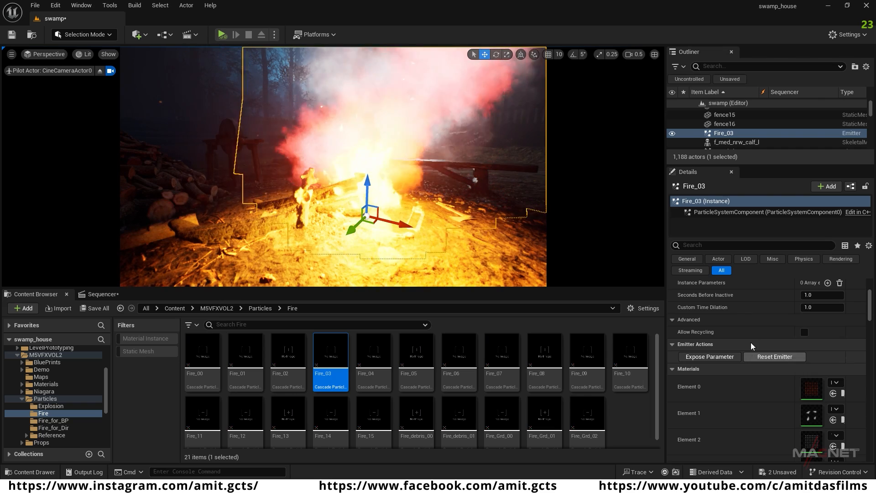
# Step: Open Fire_03's particle template in its own editor and maximize the window to show all emitters
pyautogui.scroll(4, 757, 317)
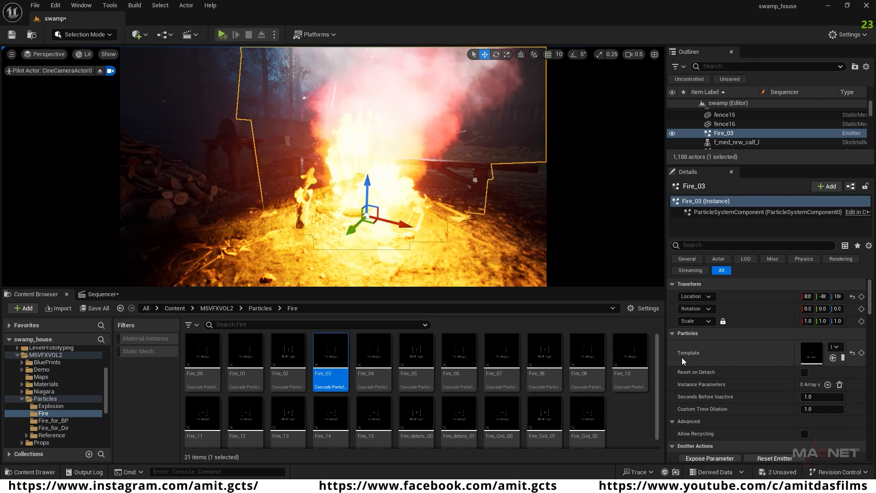
pyautogui.doubleClick(812, 355)
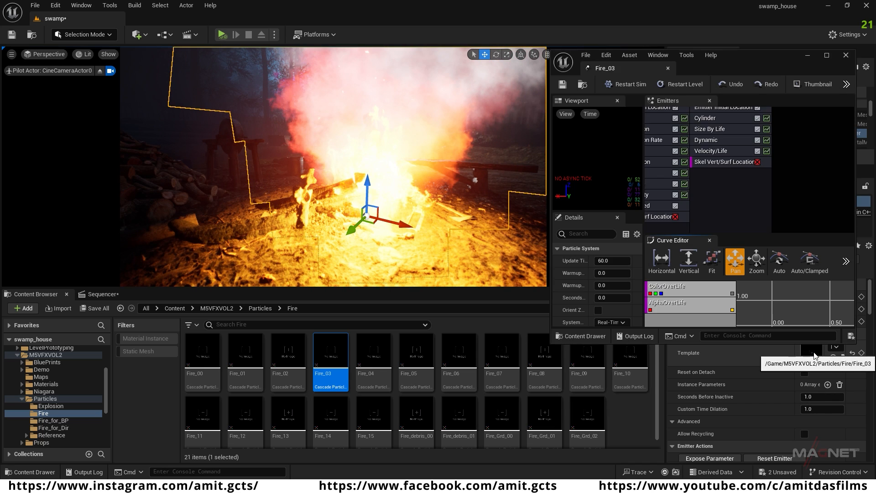
pyautogui.moveTo(774, 60); pyautogui.dragTo(591, 73)
pyautogui.click(641, 73)
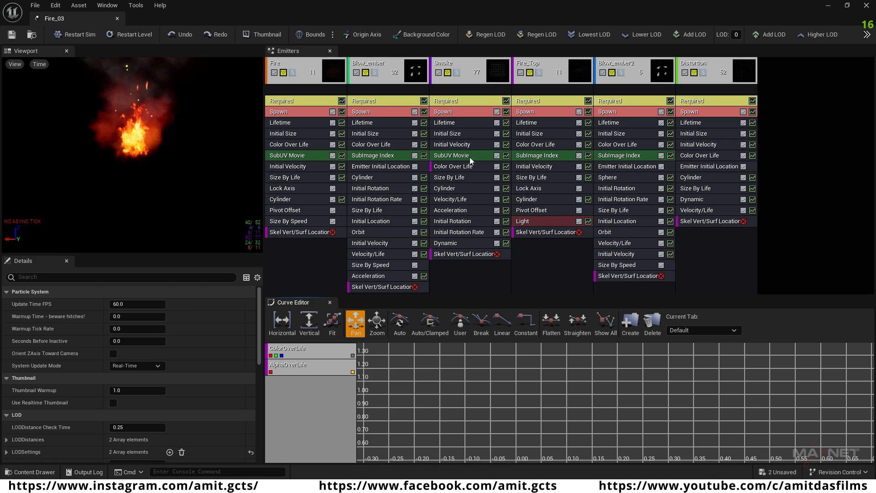
# Step: Disable Fire_03's Smoke emitter, restore the particle editor to a smaller window and examine the fire in the level from other angles
pyautogui.click(438, 73)
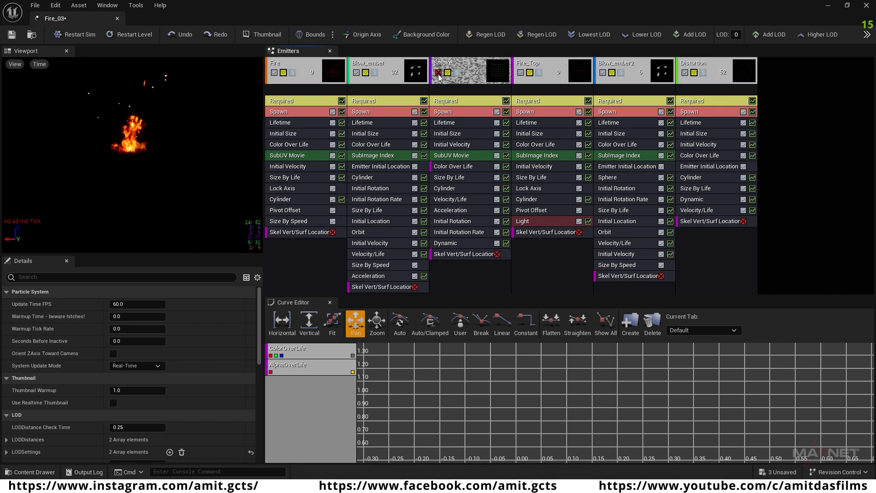
pyautogui.click(848, 10)
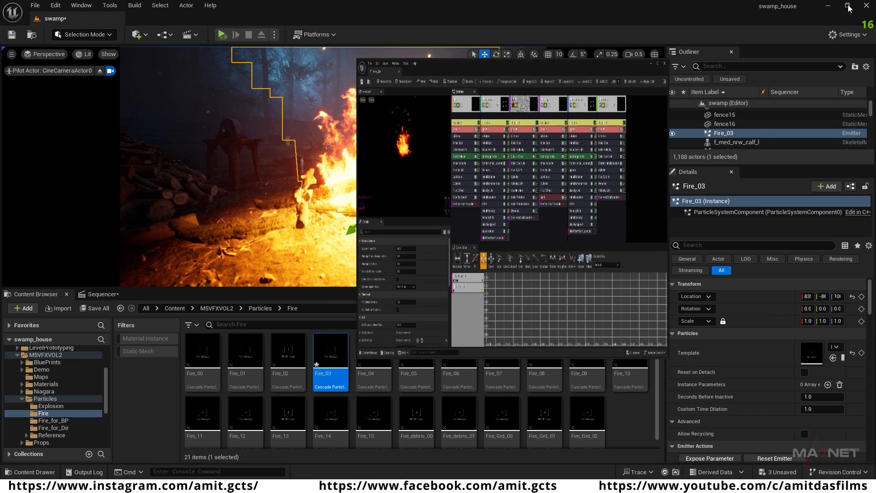
pyautogui.moveTo(555, 75); pyautogui.dragTo(731, 86)
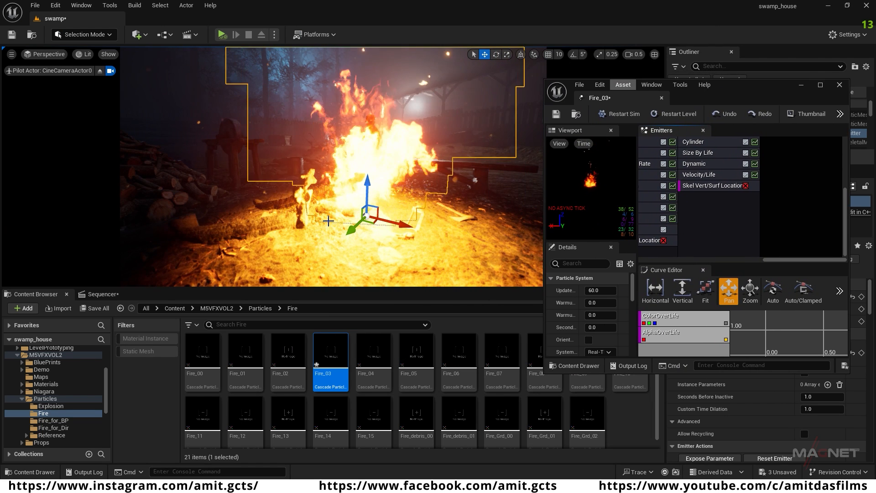
pyautogui.moveTo(420, 220); pyautogui.dragTo(365, 220, button='right')
pyautogui.keyDown('alt'); pyautogui.moveTo(365, 220); pyautogui.dragTo(349, 223); pyautogui.keyUp('alt')
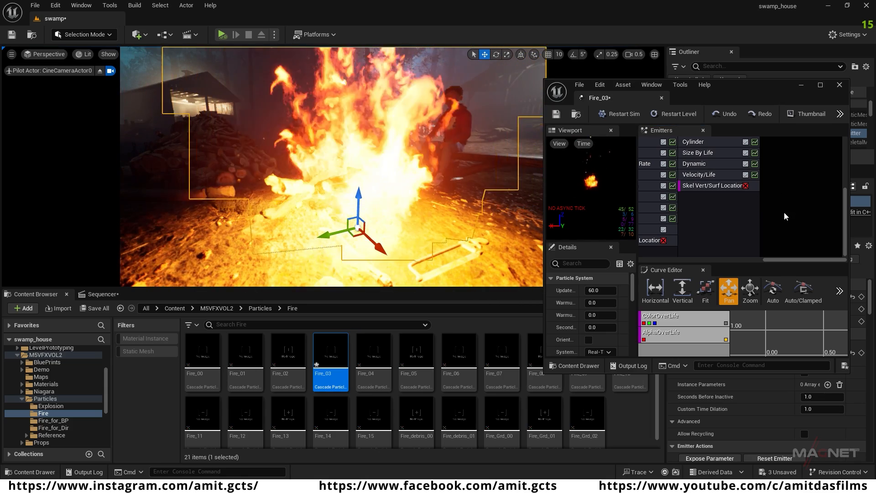
# Step: Disable Fire_03's Fire_Top emitter, which carries the Light module, and minimize the particle editor to return to the level
pyautogui.click(820, 85)
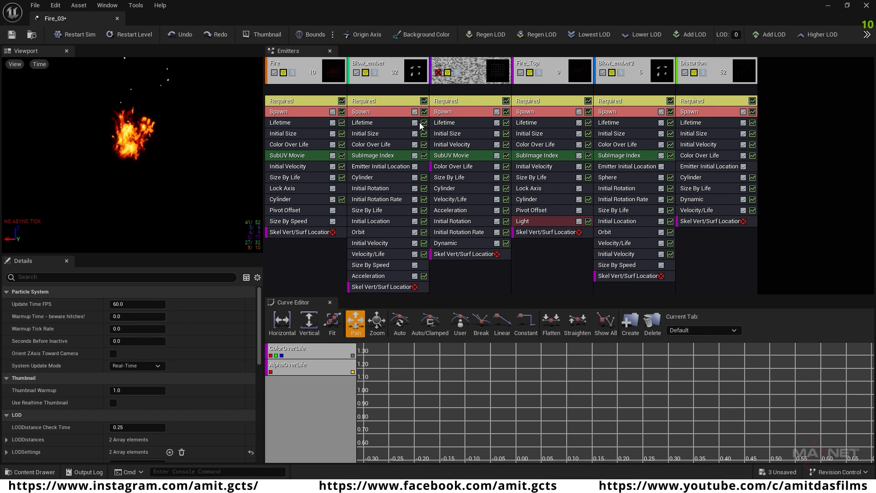
pyautogui.click(520, 72)
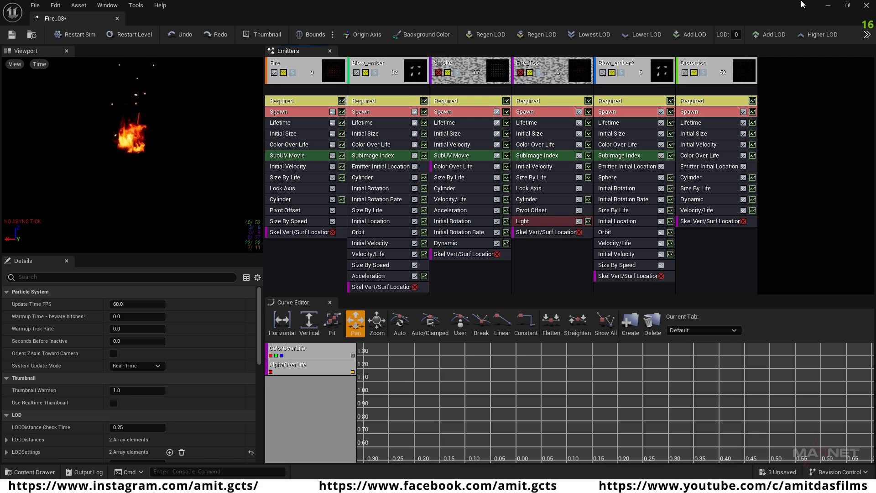
pyautogui.click(828, 6)
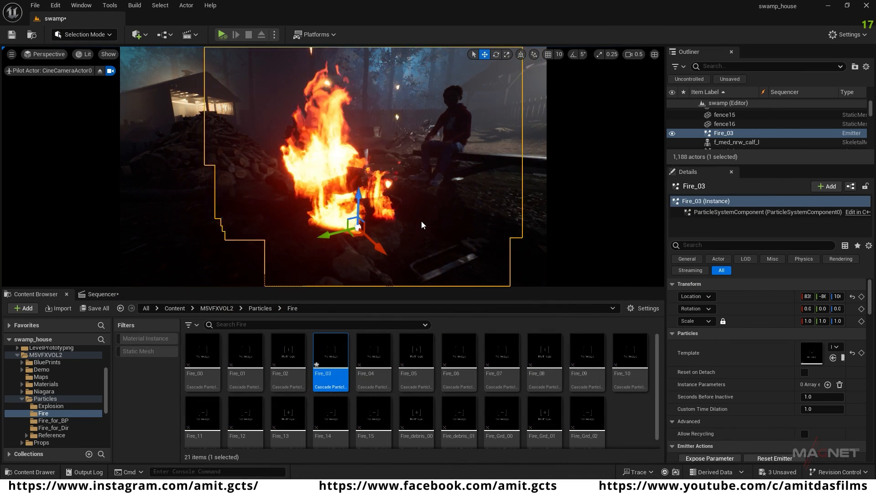
# Step: Lower the Fire_03 effect slightly so the flames sit down in the stone-ringed fire pit
pyautogui.moveTo(397, 172)
pyautogui.mouseDown(button='right')
pyautogui.moveTo(374, 172)
pyautogui.moveTo(397, 172)
pyautogui.mouseUp(button='right')
pyautogui.moveTo(373, 175); pyautogui.dragTo(368, 188)
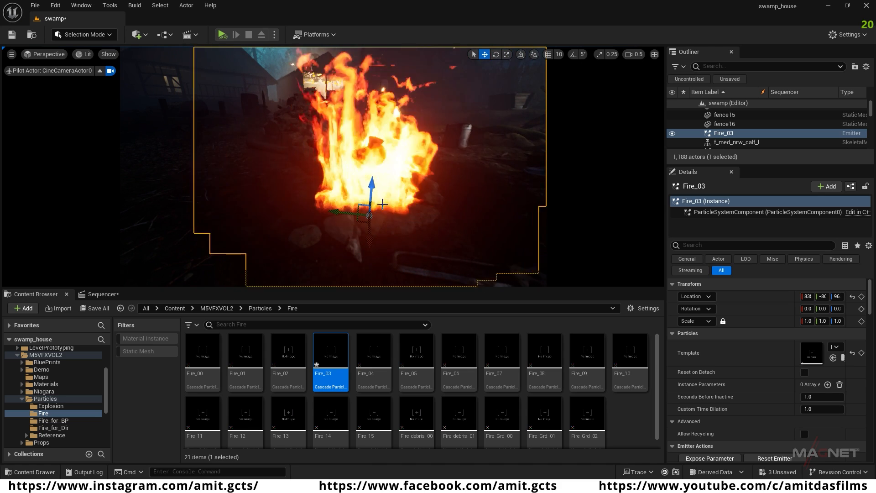
pyautogui.moveTo(391, 227); pyautogui.dragTo(438, 245, button='right')
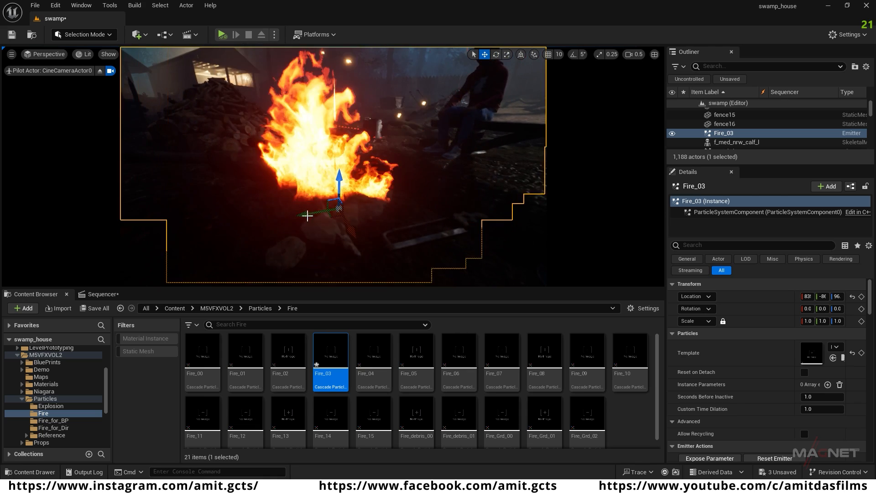
pyautogui.moveTo(366, 195)
pyautogui.mouseDown(button='right')
pyautogui.moveTo(409, 182)
pyautogui.moveTo(374, 188)
pyautogui.mouseUp(button='right')
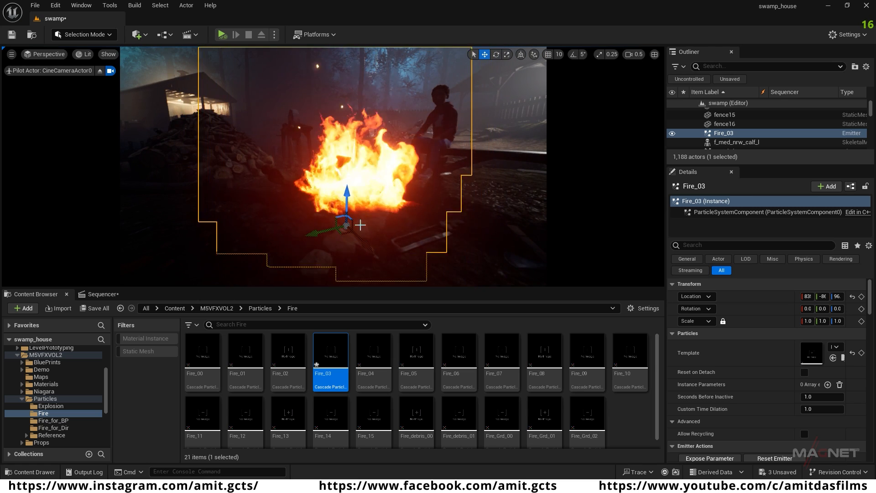
# Step: Add a point light to the level, move it toward the campfire and raise it above the ground
pyautogui.click(145, 37)
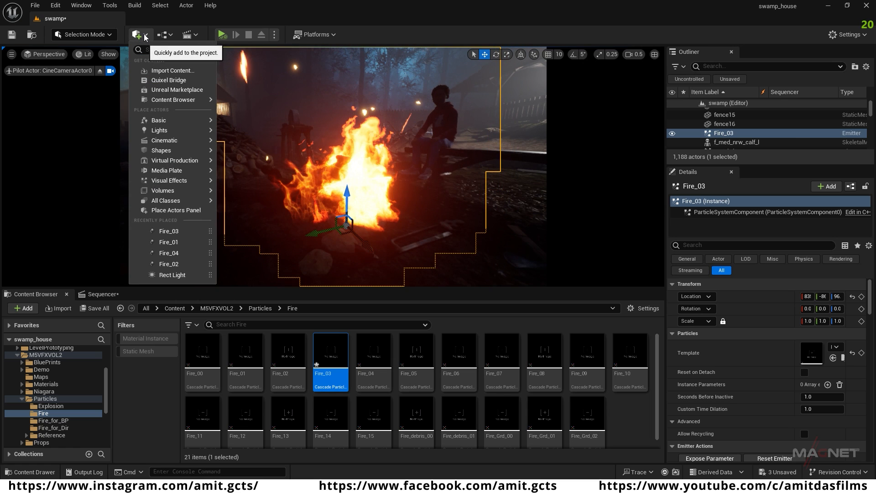
pyautogui.moveTo(165, 132)
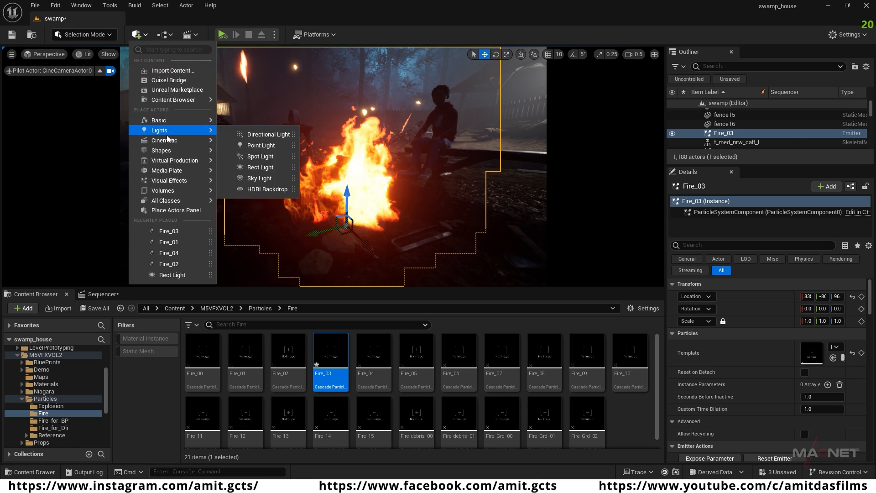
pyautogui.click(270, 145)
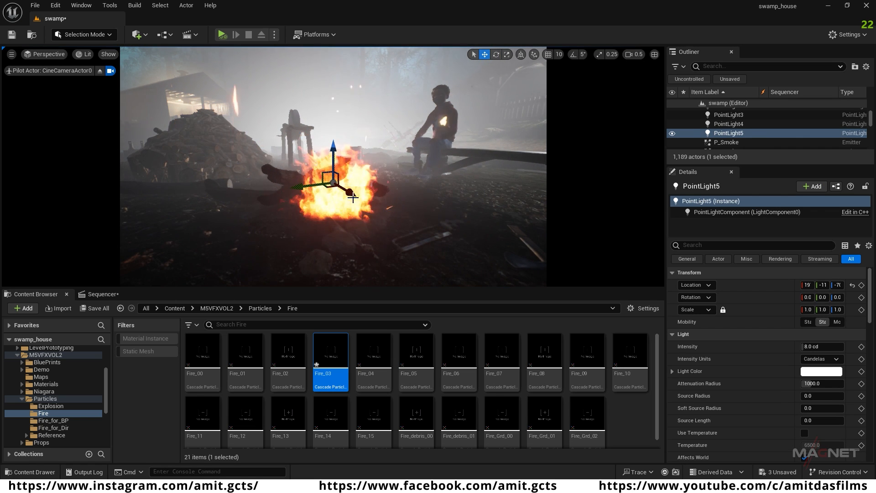
pyautogui.moveTo(351, 192); pyautogui.dragTo(450, 246)
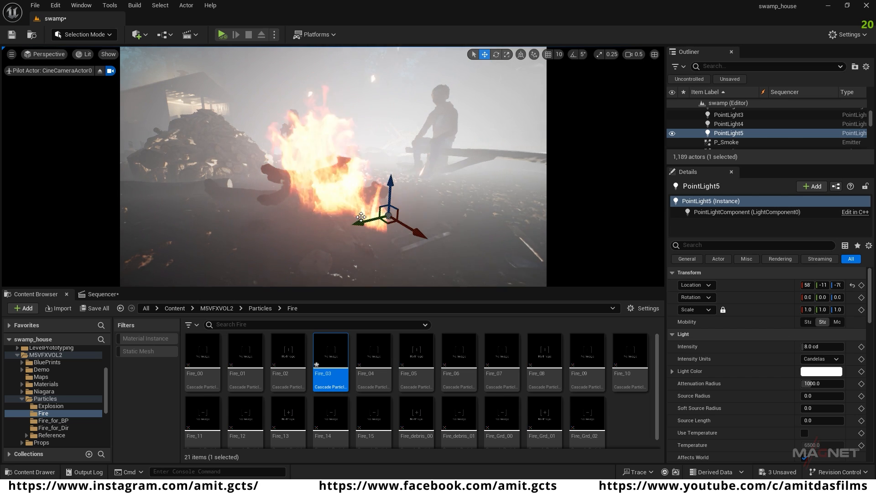
pyautogui.moveTo(325, 228); pyautogui.dragTo(270, 241)
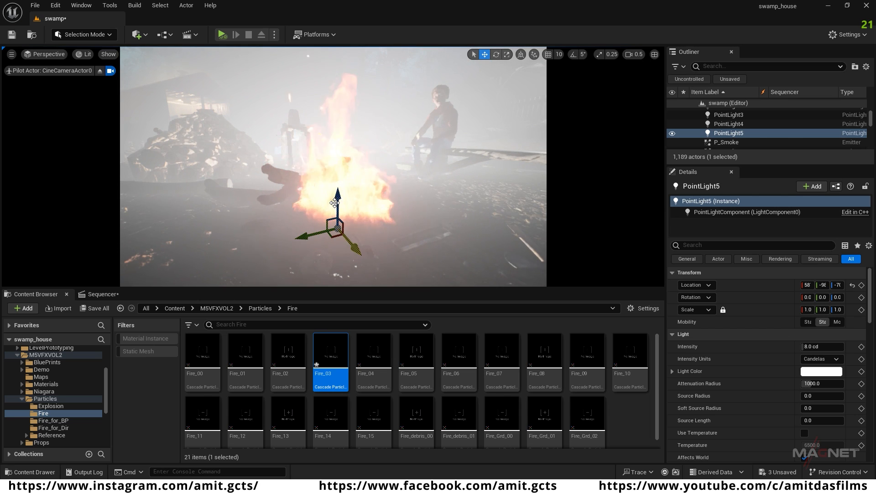
pyautogui.moveTo(337, 193); pyautogui.dragTo(340, 150)
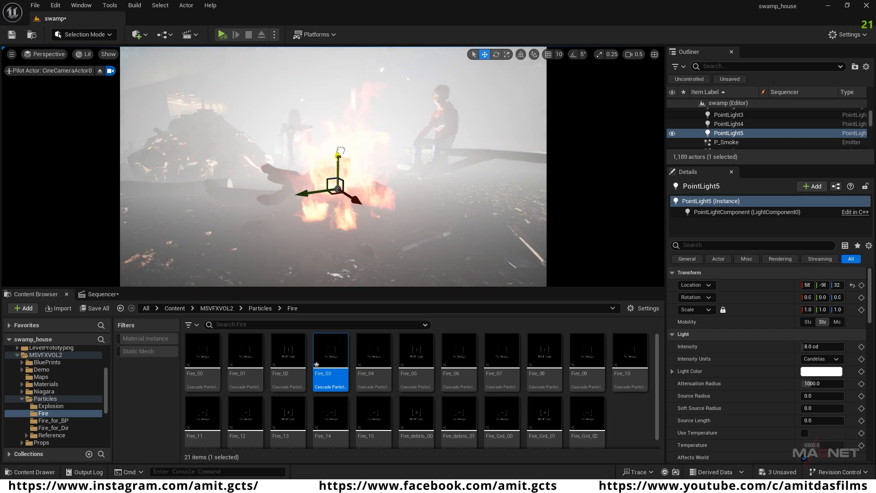
# Step: Set the new point light's intensity to 0.2 cd and bring it to the edge of the flames
pyautogui.click(802, 346)
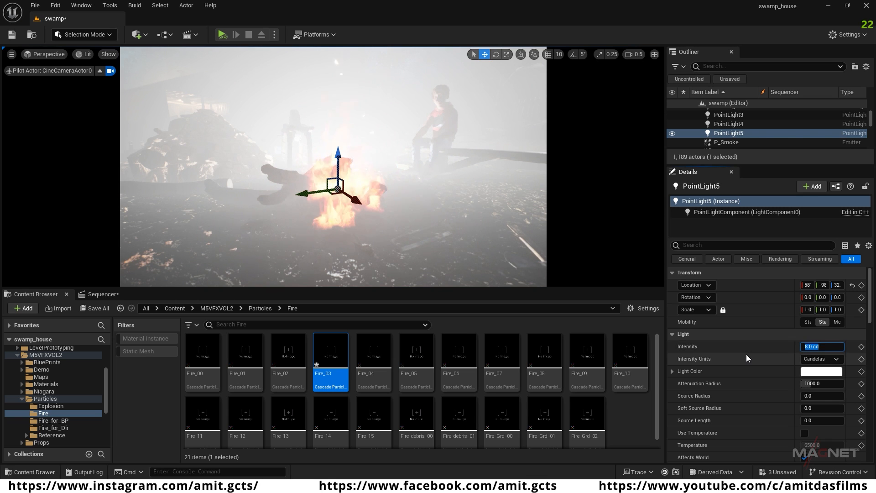
pyautogui.write('0.2')
pyautogui.press('Return')
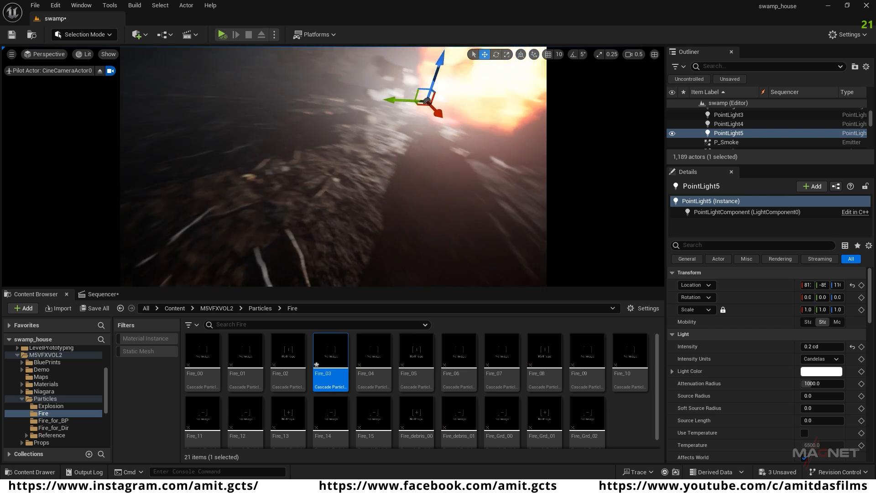
# Step: Set the point light's source radius to 70 and reduce its attenuation radius to about 415
pyautogui.moveTo(383, 208); pyautogui.dragTo(372, 197, button='right')
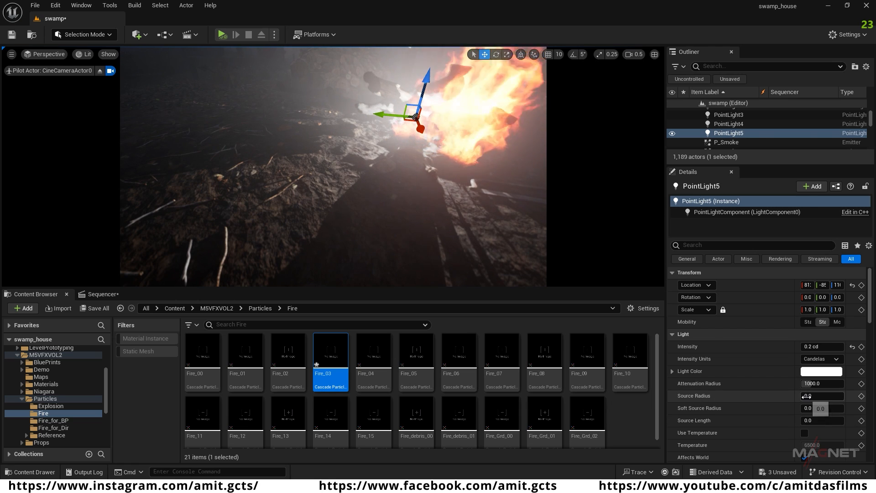
pyautogui.write('90')
pyautogui.press('Return')
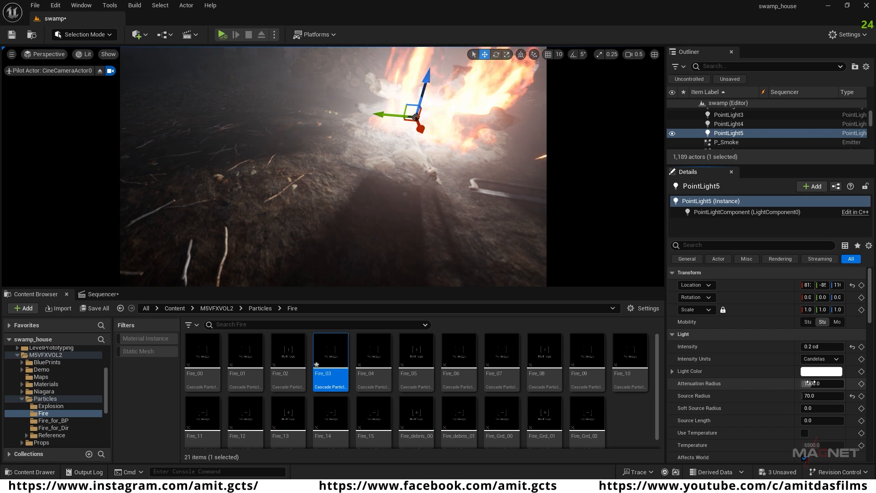
pyautogui.moveTo(410, 183); pyautogui.dragTo(473, 141, button='right')
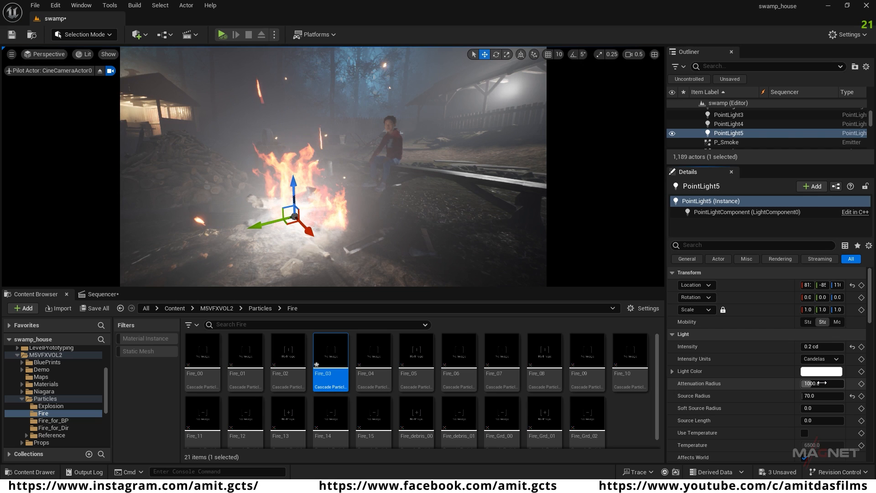
pyautogui.moveTo(811, 383); pyautogui.dragTo(805, 383)
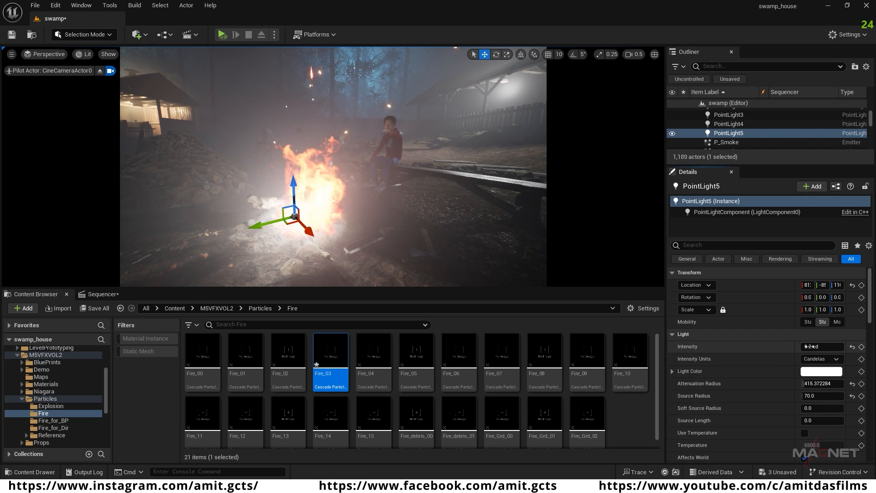
# Step: Give the point light a warm orange color, hex linear FF752DFF
pyautogui.click(811, 372)
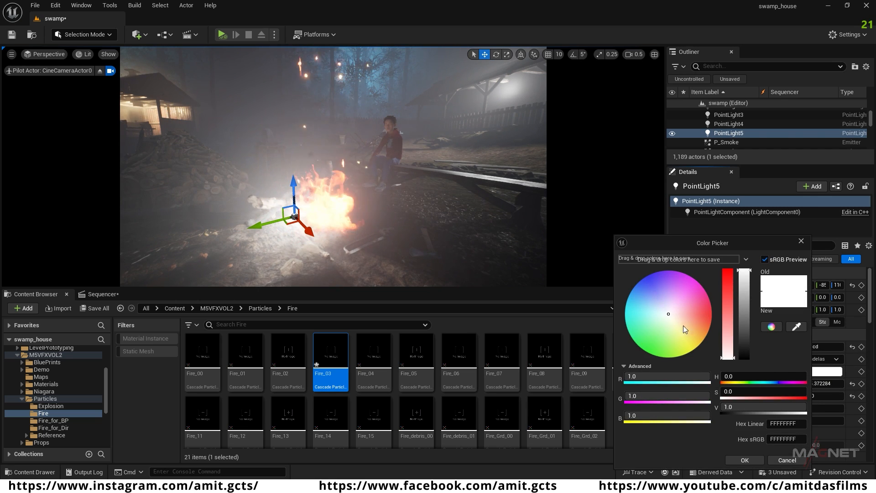
pyautogui.moveTo(677, 322); pyautogui.dragTo(703, 326)
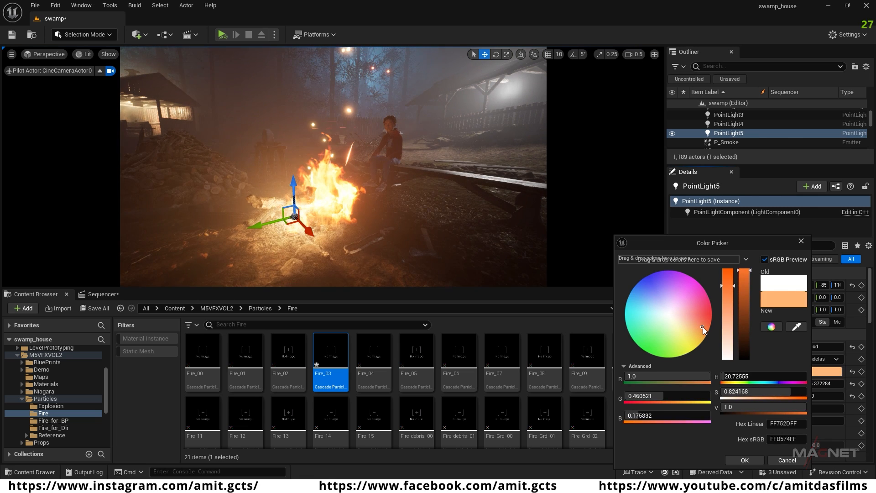
pyautogui.click(744, 461)
# Step: Shift the point light into the middle of the flames, raise it slightly and set its intensity to 0.1 cd
pyautogui.moveTo(252, 226); pyautogui.dragTo(262, 225)
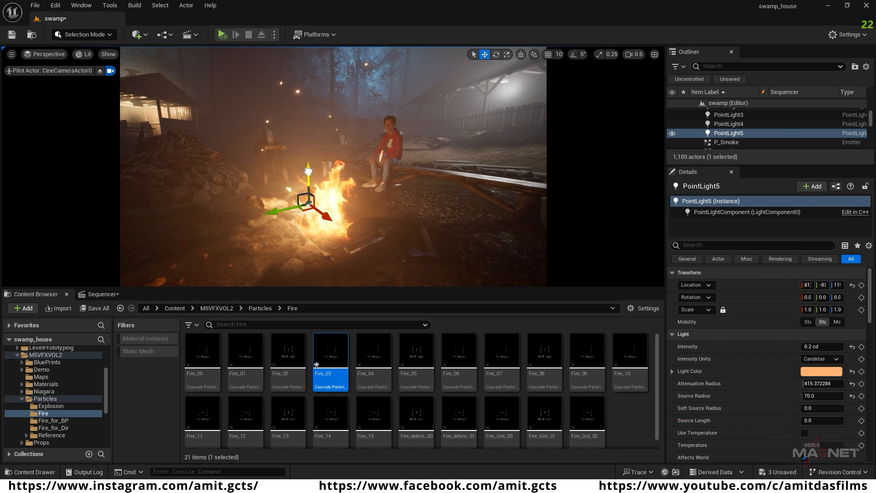
pyautogui.moveTo(309, 175); pyautogui.dragTo(310, 173)
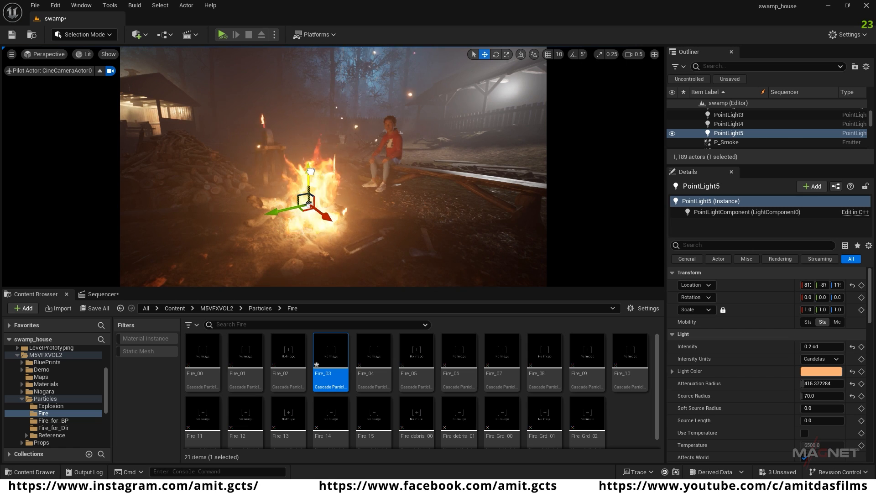
pyautogui.click(816, 347)
pyautogui.write('0.1')
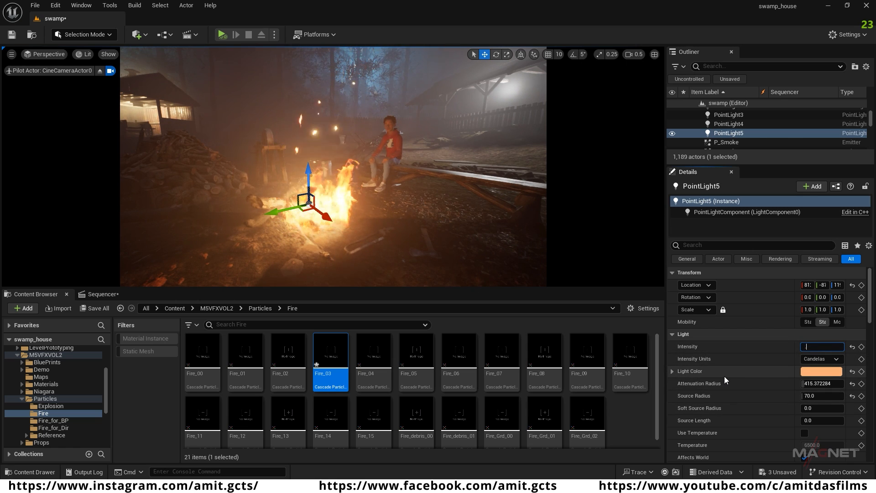
pyautogui.press('Return')
# Step: Examine how the campfire light falls on the seated character and surrounding ground from several angles around the fire pit
pyautogui.moveTo(375, 224); pyautogui.dragTo(343, 225, button='right')
pyautogui.press('w')
pyautogui.press('s')
pyautogui.press('d')
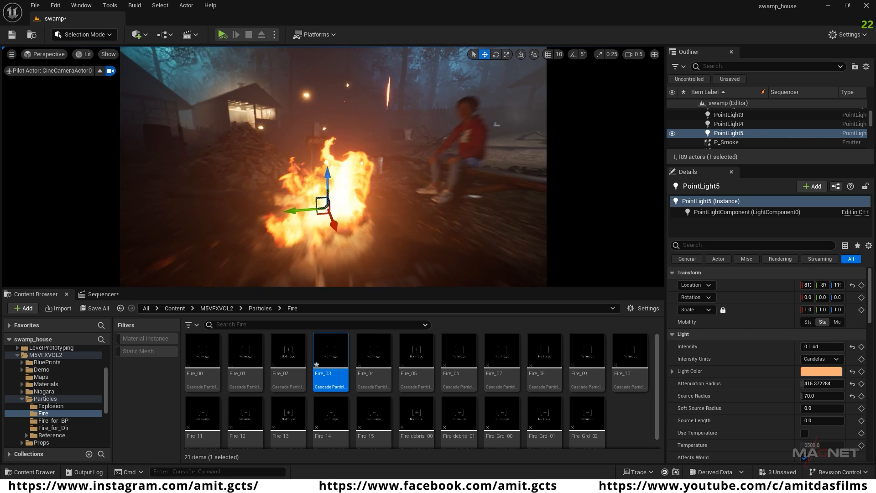
pyautogui.press('w')
pyautogui.moveTo(391, 196); pyautogui.dragTo(317, 200, button='right')
pyautogui.press('d')
pyautogui.press('a')
pyautogui.press('d')
pyautogui.press('w')
pyautogui.press('a')
pyautogui.moveTo(379, 245); pyautogui.dragTo(346, 150, button='right')
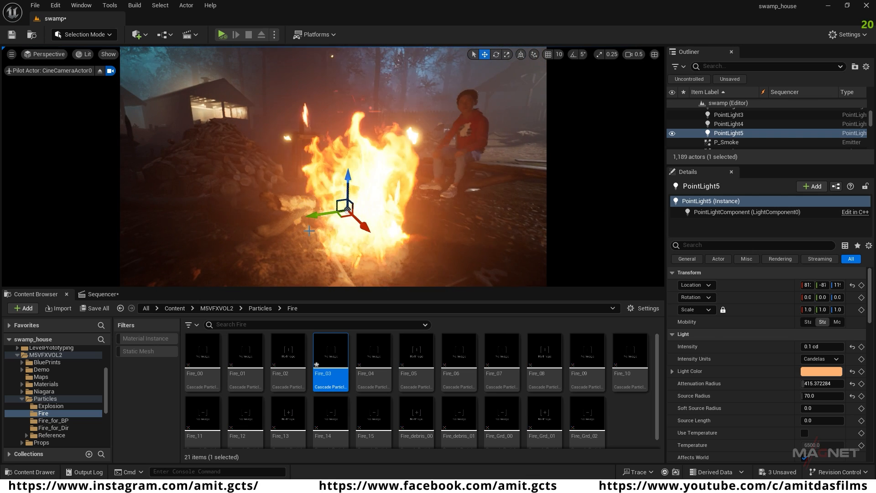
pyautogui.moveTo(371, 241); pyautogui.dragTo(300, 242, button='right')
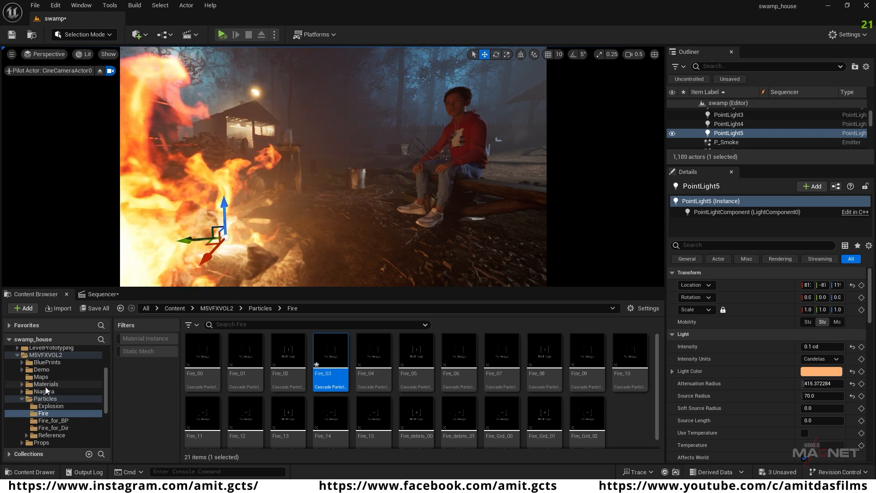
# Step: Create a new material named light_function in the project's main Content folder
pyautogui.scroll(5, 45, 387)
pyautogui.click(36, 358)
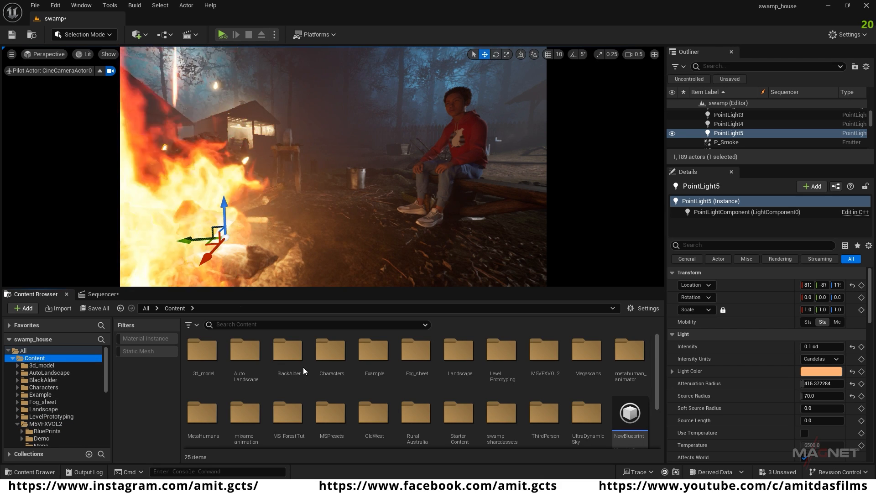
pyautogui.scroll(-2, 486, 388)
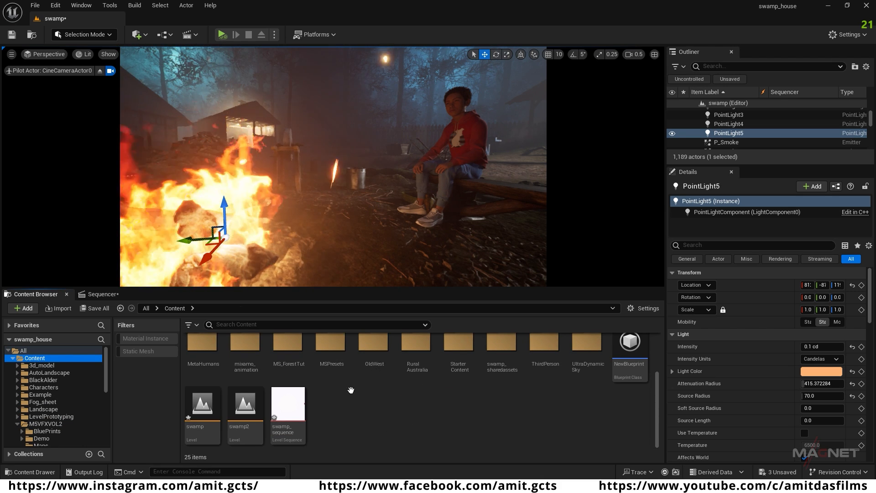
pyautogui.rightClick(347, 407)
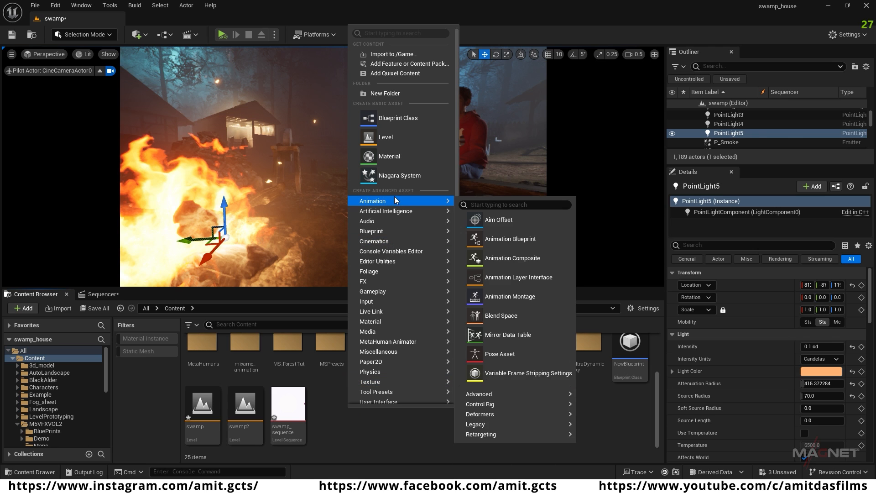
pyautogui.click(389, 156)
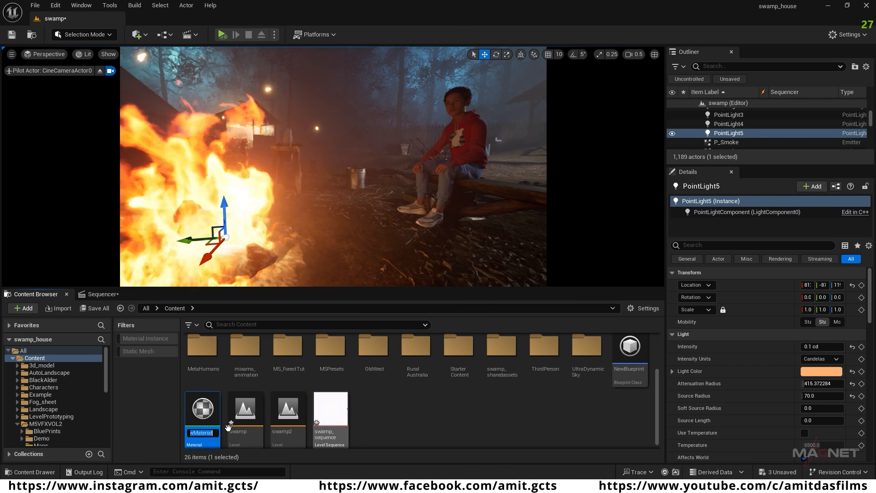
pyautogui.write('light_function')
pyautogui.press('Return')
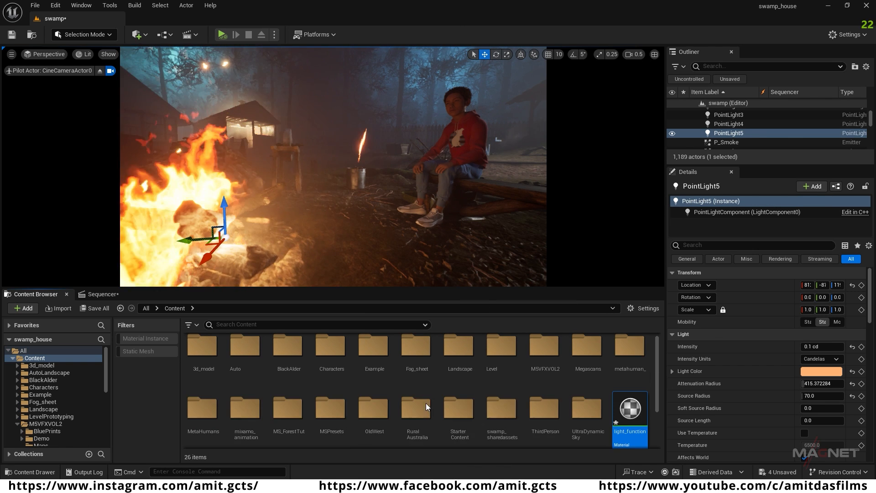
# Step: Open the light_function material for editing and set its material domain to Light Function
pyautogui.scroll(-1, 607, 424)
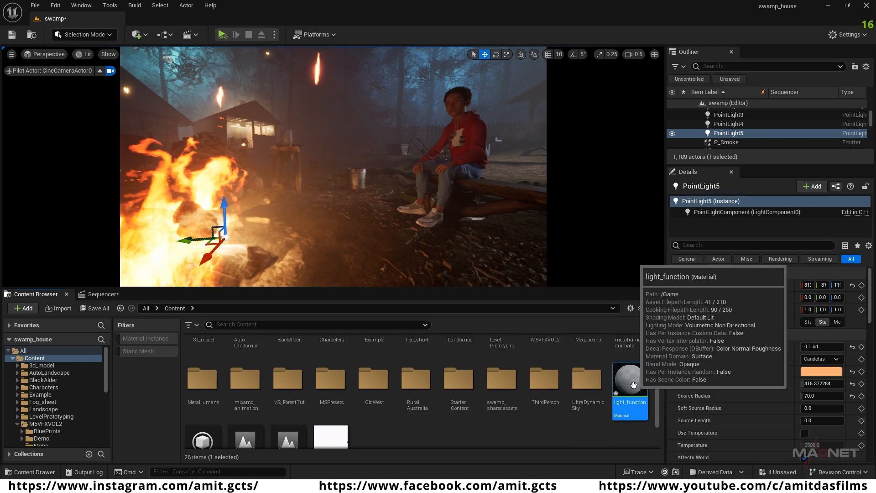
pyautogui.doubleClick(633, 381)
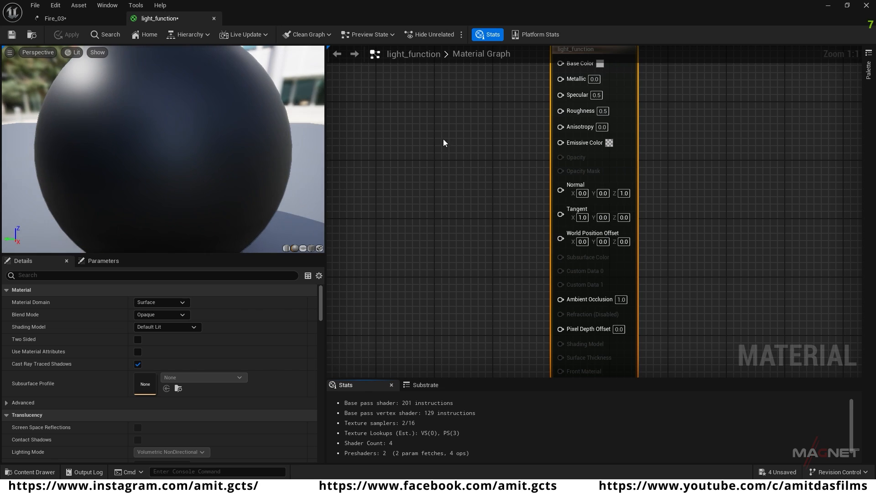
pyautogui.moveTo(443, 139); pyautogui.dragTo(546, 195, button='right')
pyautogui.scroll(-1, 546, 195)
pyautogui.scroll(-1, 487, 215)
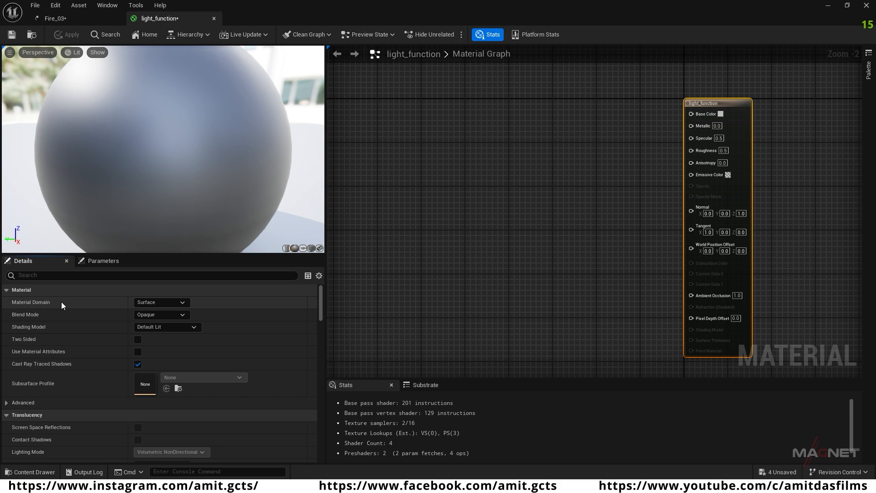
pyautogui.click(184, 302)
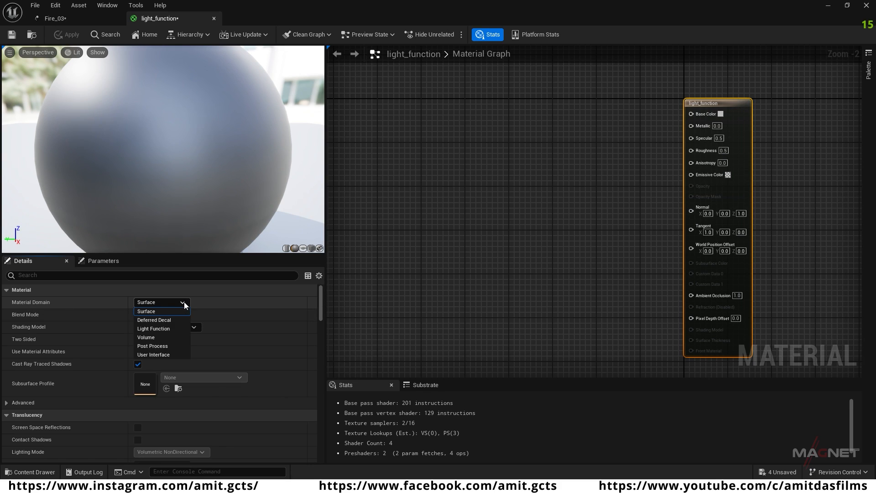
pyautogui.click(165, 329)
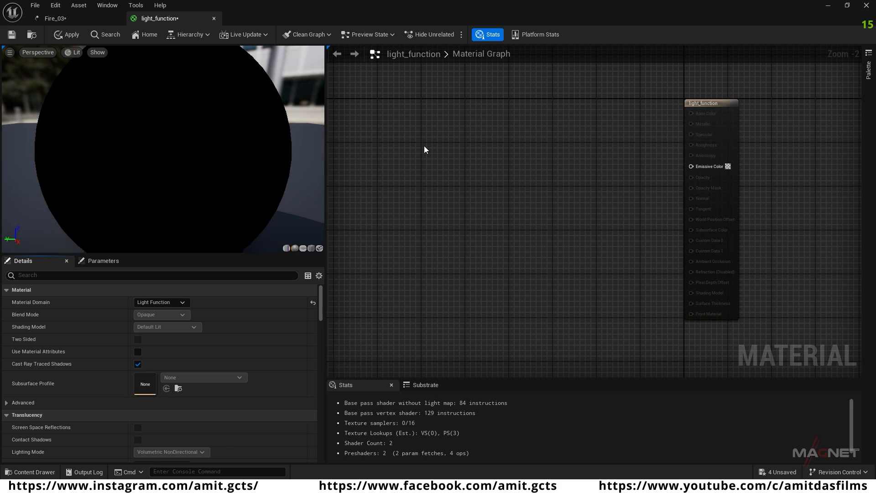
# Step: Add a Time node to the empty area of the light_function material graph
pyautogui.rightClick(445, 124)
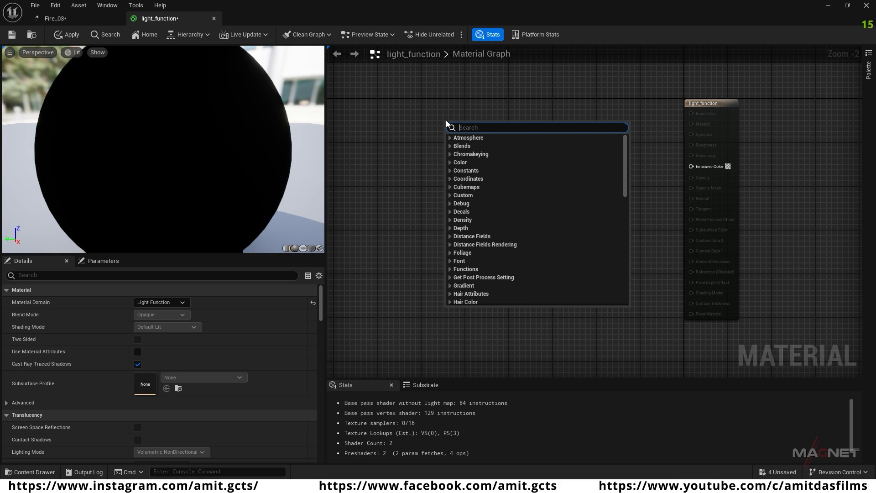
pyautogui.write('time')
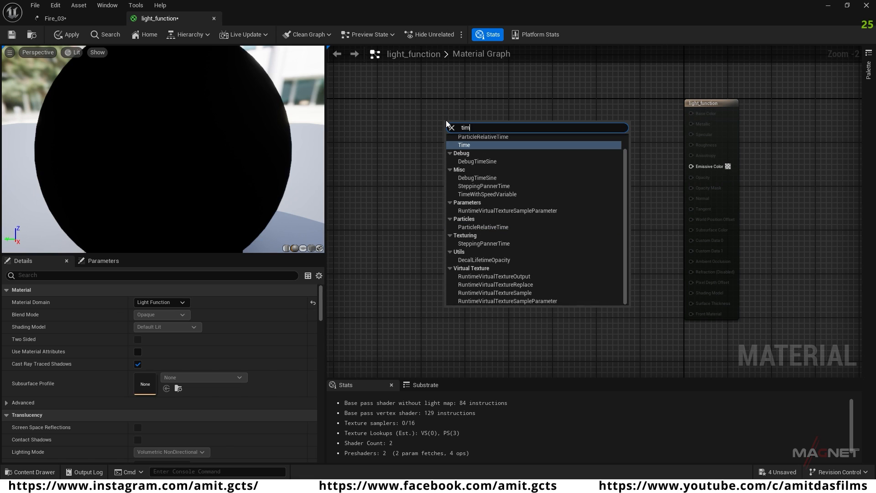
pyautogui.click(479, 146)
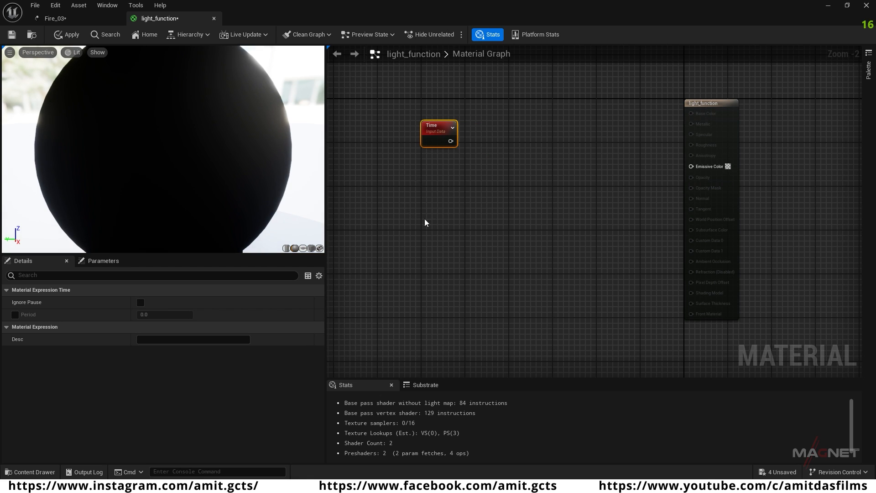
# Step: Add a scalar parameter named light_intencity and place it just below the Time node
pyautogui.click(439, 184)
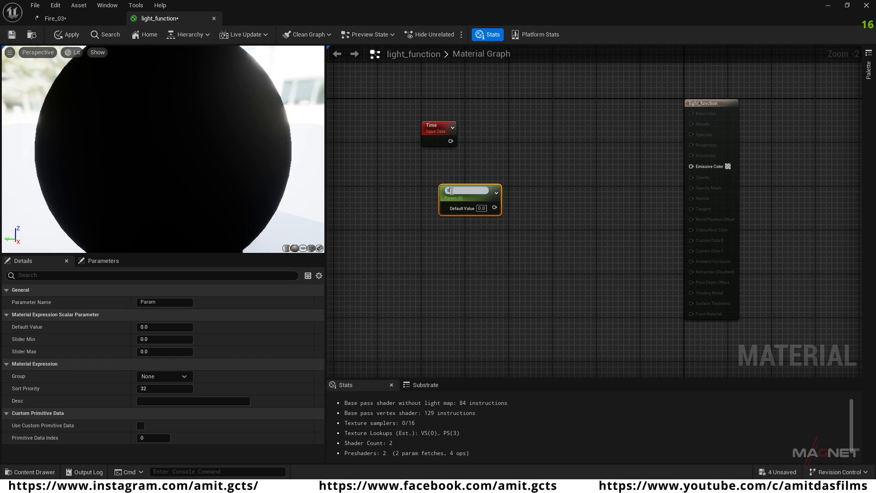
pyautogui.moveTo(457, 190); pyautogui.dragTo(442, 197)
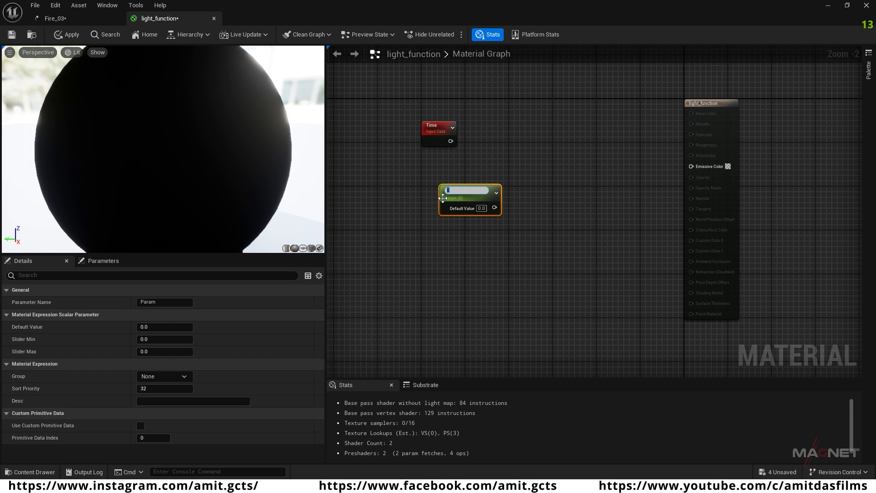
pyautogui.write('light_intencity')
pyautogui.press('Return')
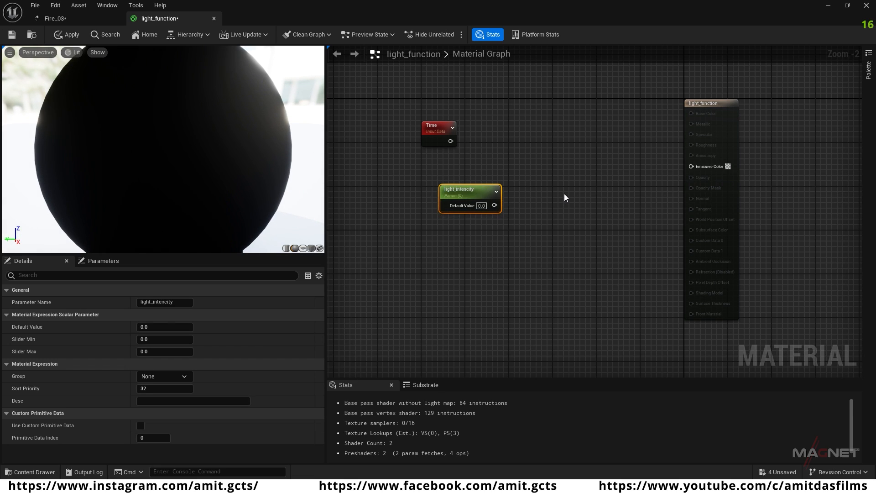
pyautogui.click(563, 193)
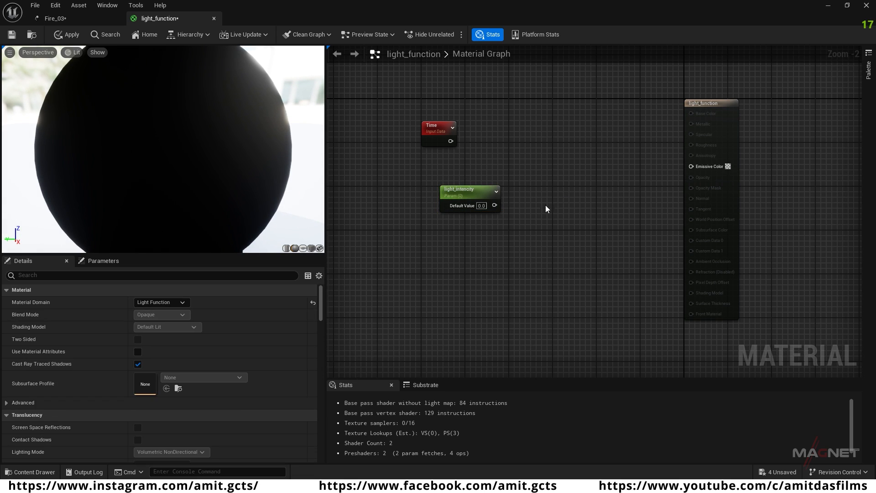
pyautogui.moveTo(470, 192); pyautogui.dragTo(438, 184)
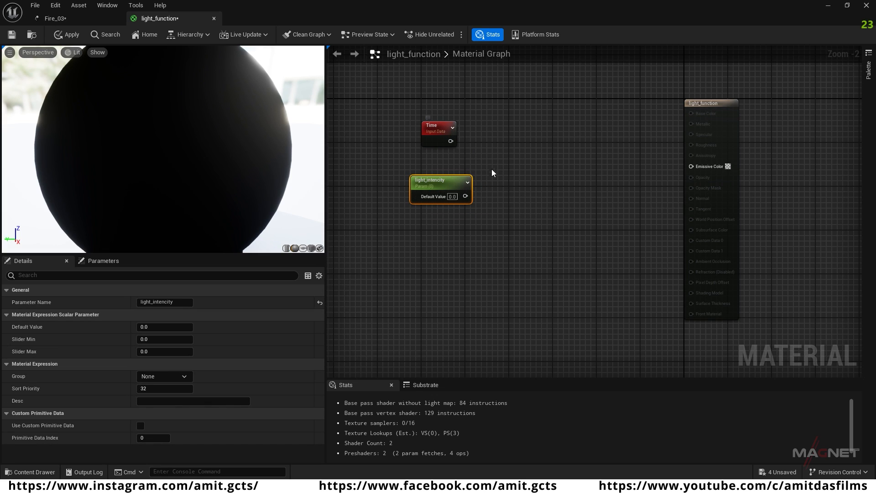
# Step: Add a Multiply node fed by Time on input A and light_intencity on input B
pyautogui.click(524, 147)
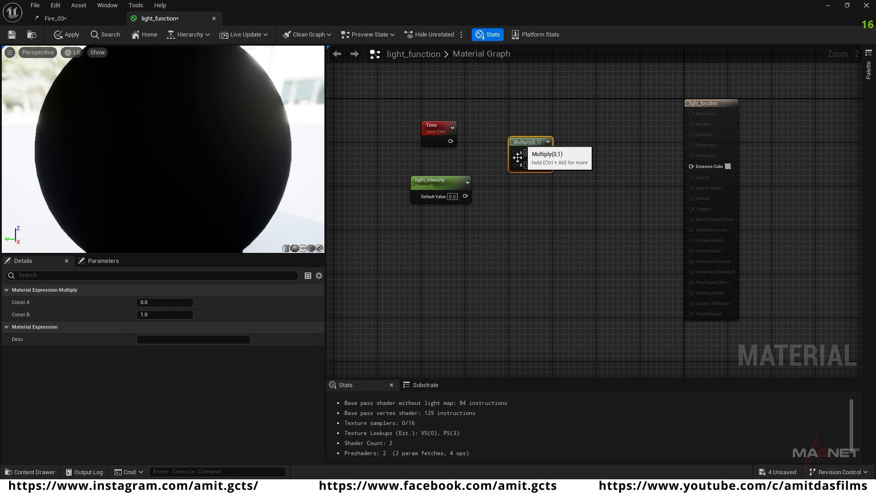
pyautogui.moveTo(516, 153); pyautogui.dragTo(516, 153)
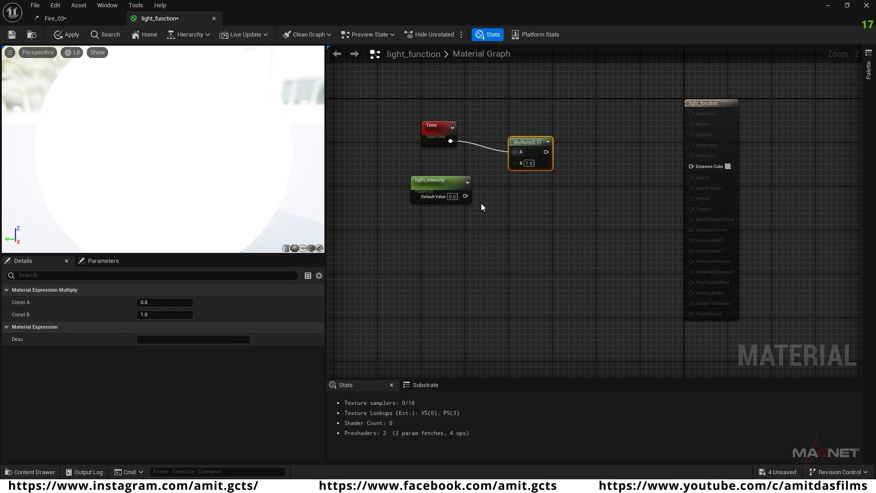
pyautogui.moveTo(466, 196); pyautogui.dragTo(516, 161)
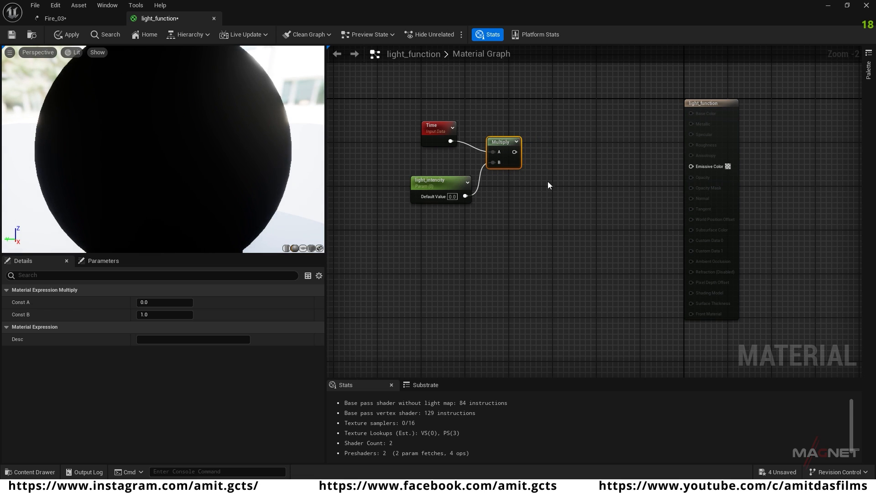
# Step: Add a Sine node after the Multiply node and feed it with the Multiply output
pyautogui.rightClick(559, 118)
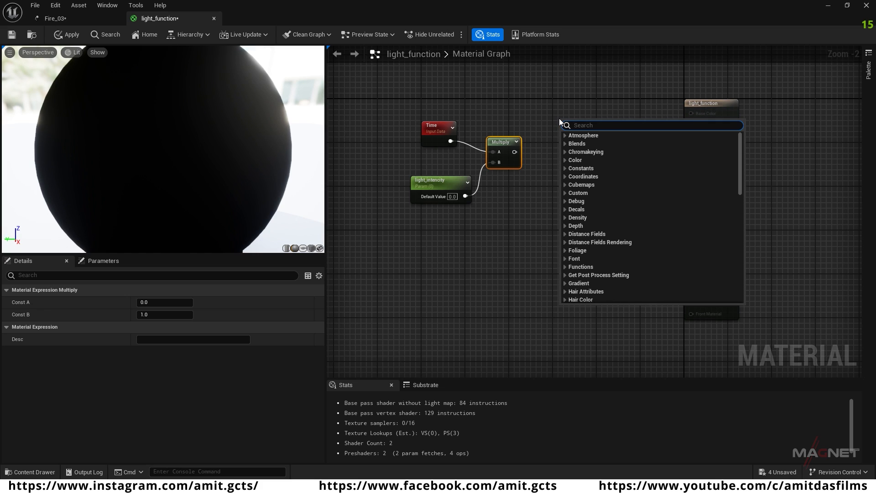
pyautogui.write('sine')
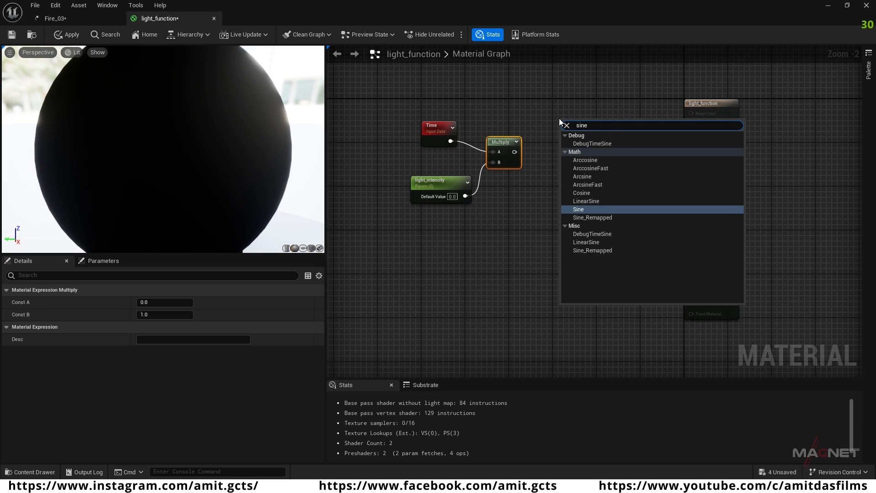
pyautogui.click(588, 210)
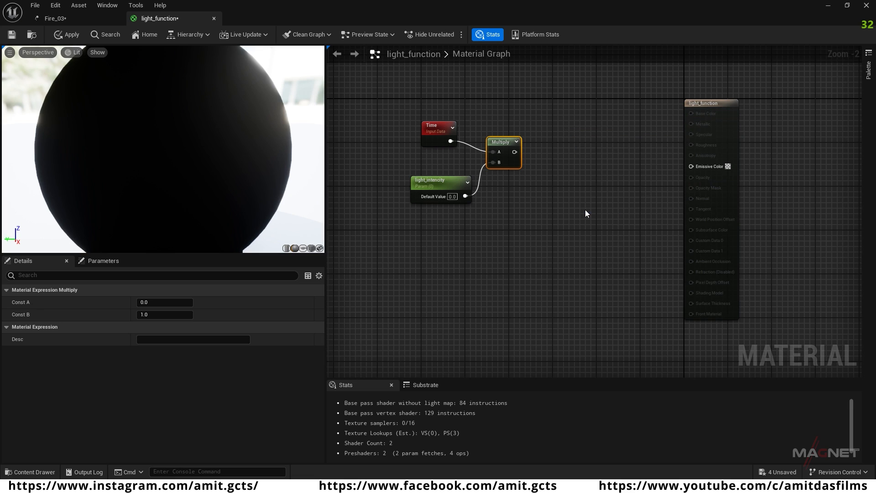
pyautogui.moveTo(568, 122); pyautogui.dragTo(548, 152)
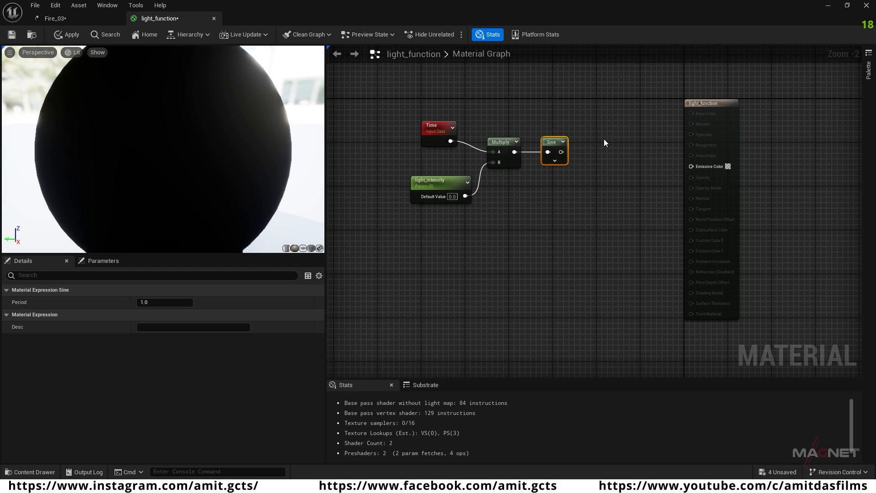
# Step: Add a Frac node after Sine and route the Sine output through it into the material's Emissive Color
pyautogui.rightClick(601, 137)
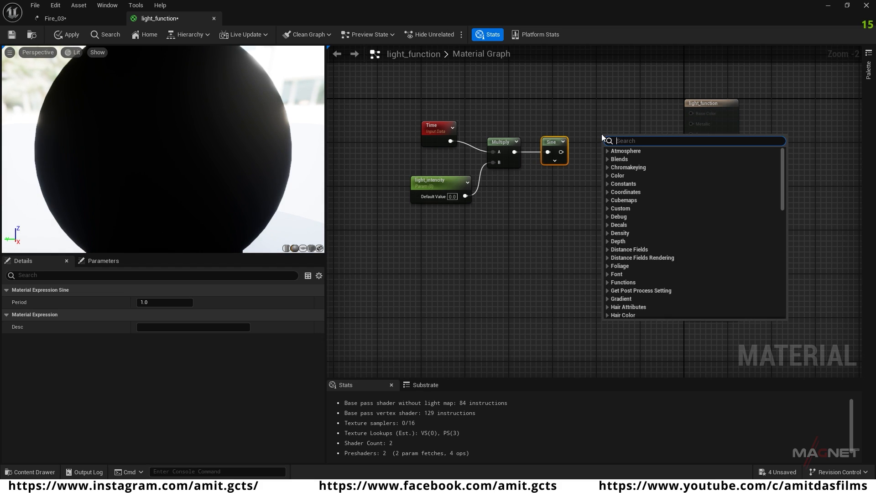
pyautogui.write('frac')
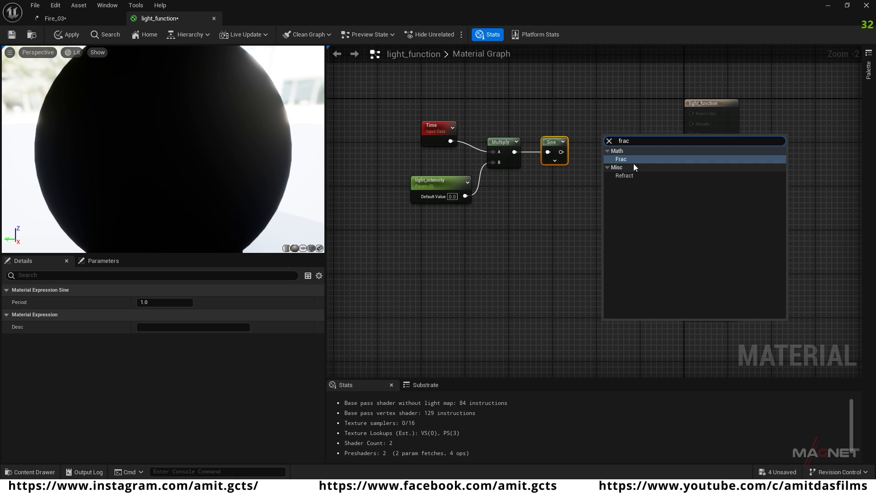
pyautogui.click(625, 160)
pyautogui.moveTo(614, 141); pyautogui.dragTo(701, 166)
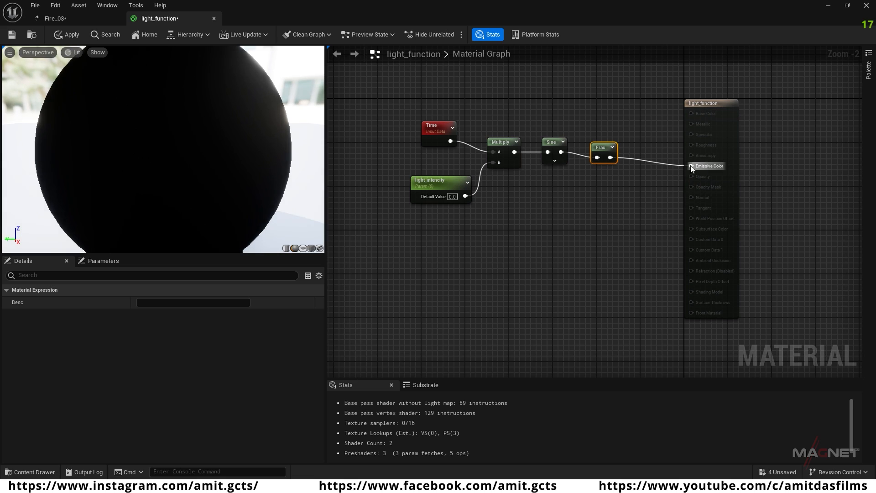
# Step: Try a default value of 0.2 for the light_intencity parameter
pyautogui.click(435, 187)
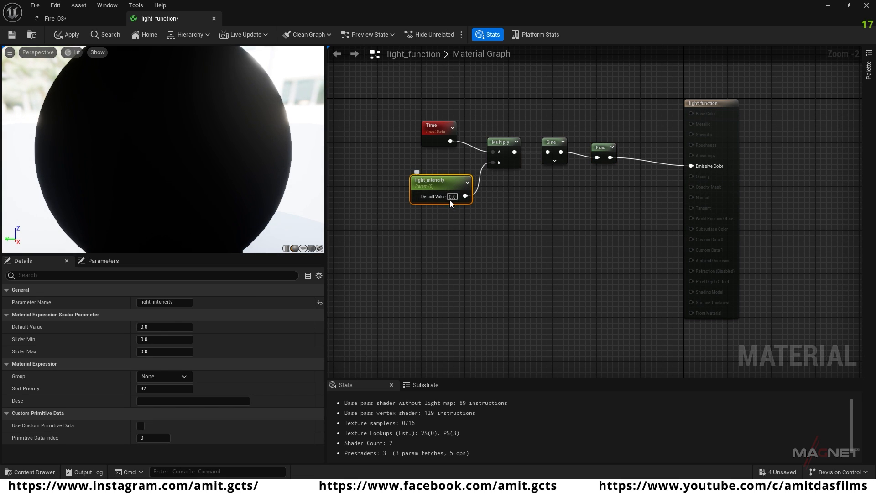
pyautogui.write('0.2')
pyautogui.click(482, 228)
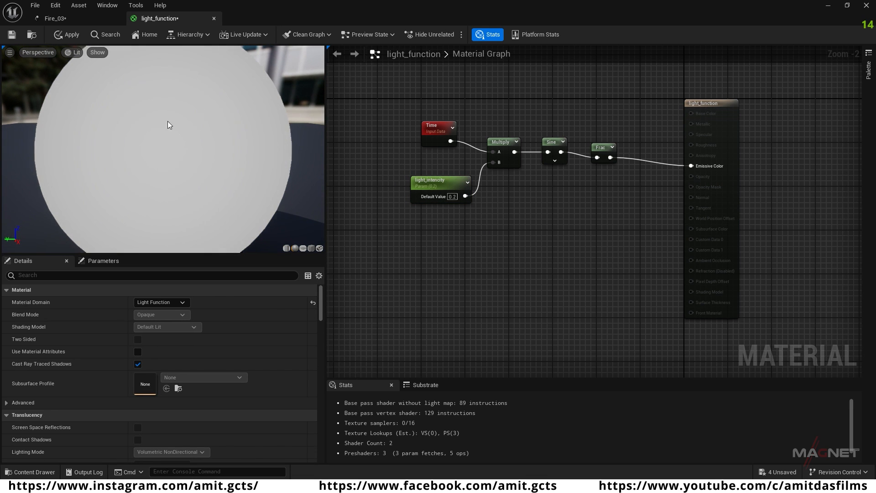
# Step: Set the light_intencity parameter's default value to 0.5, and apply and save the material
pyautogui.click(452, 197)
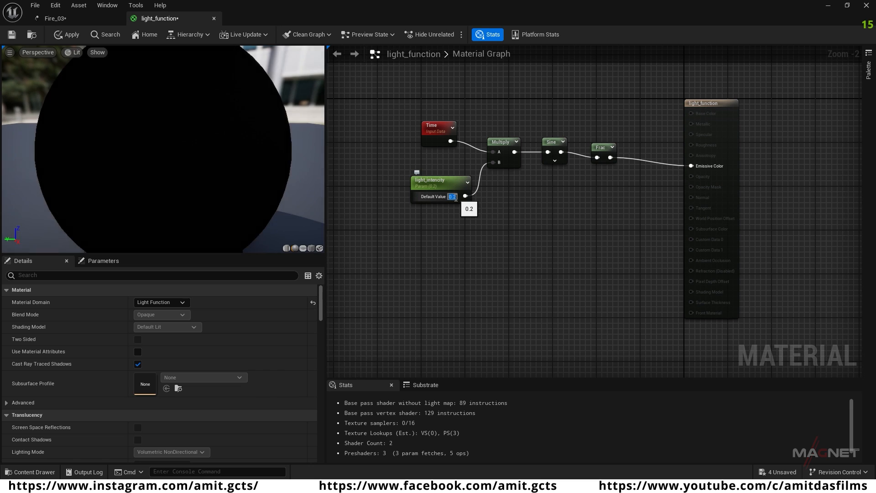
pyautogui.write('5')
pyautogui.press('Return')
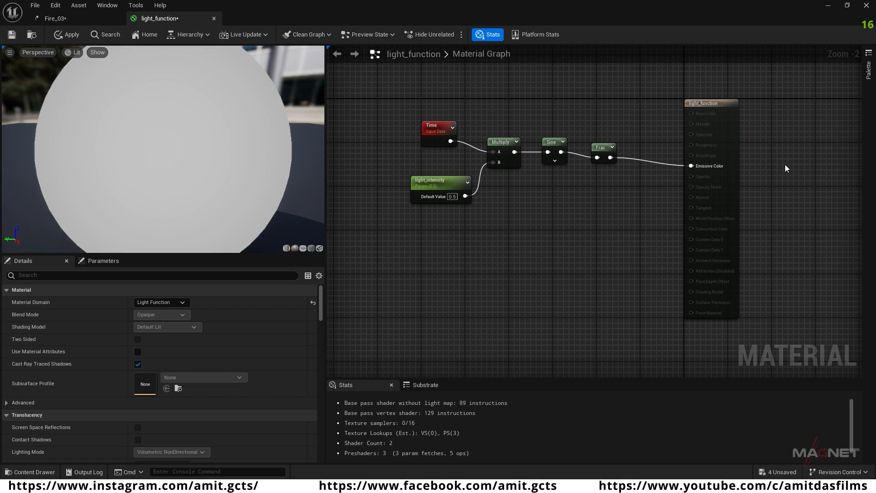
pyautogui.click(67, 34)
pyautogui.hotkey('ctrl', 's')
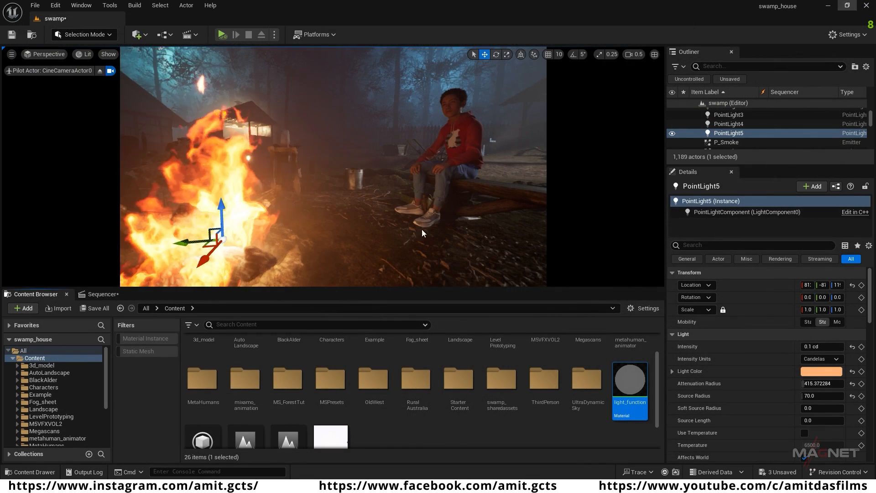
# Step: Create a material instance from light_function in the Content folder, keeping its default name
pyautogui.scroll(-1, 612, 451)
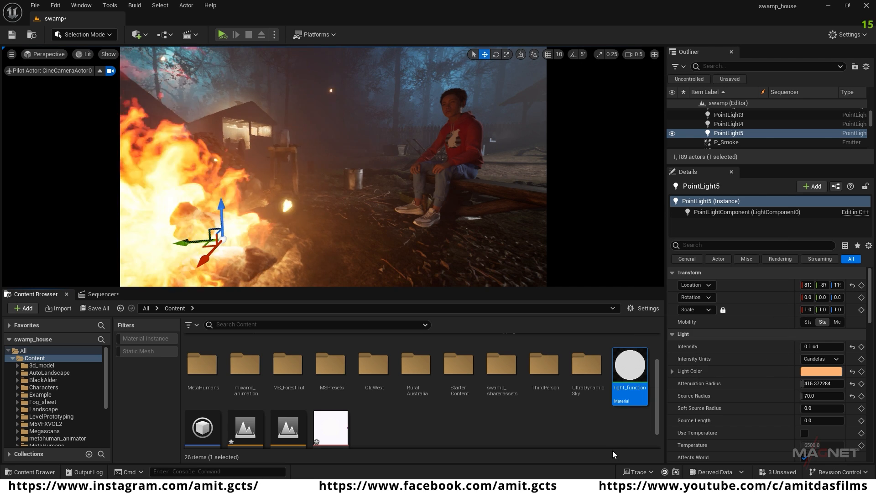
pyautogui.rightClick(628, 368)
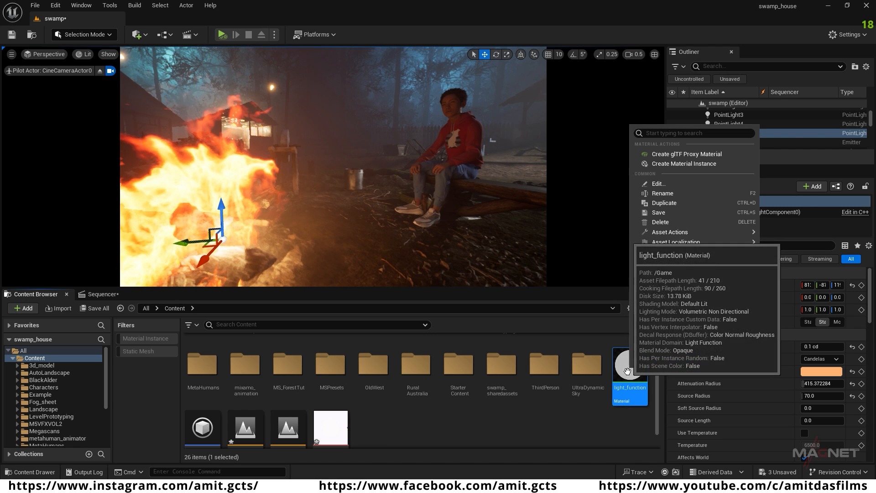
pyautogui.click(701, 164)
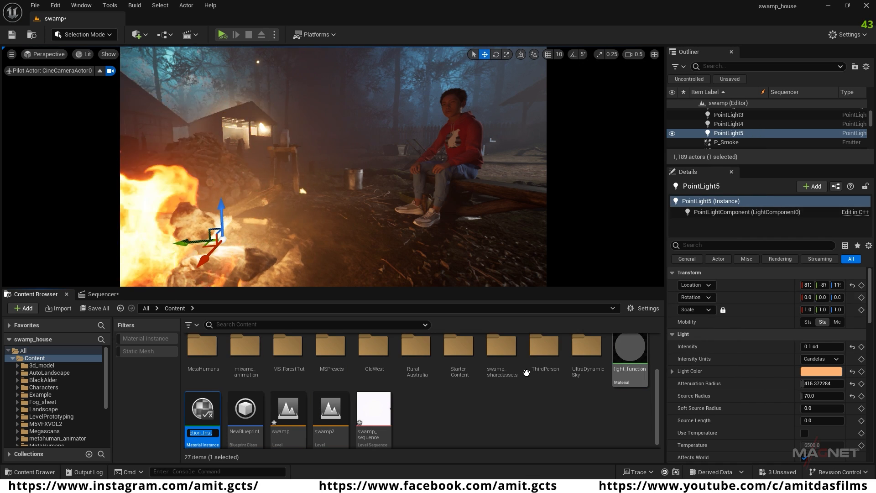
pyautogui.press('Return')
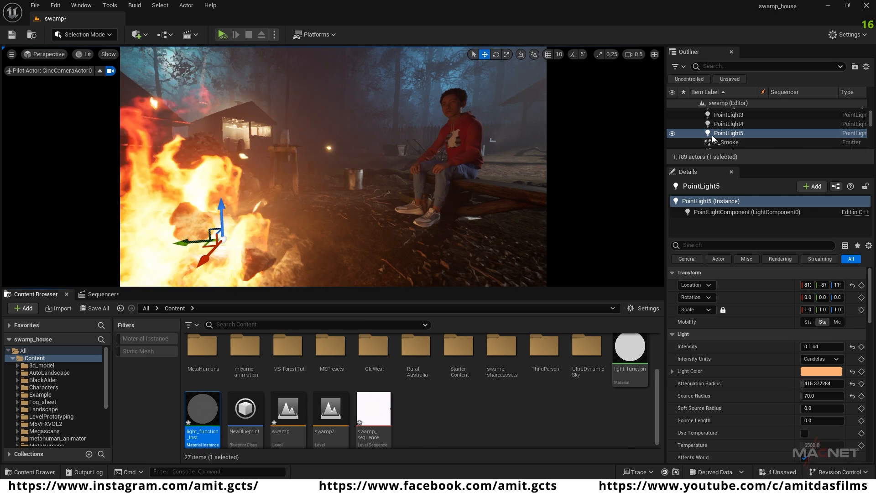
# Step: Assign the light_function_Inst material instance as the light function material of PointLight5 in the campfire
pyautogui.click(749, 133)
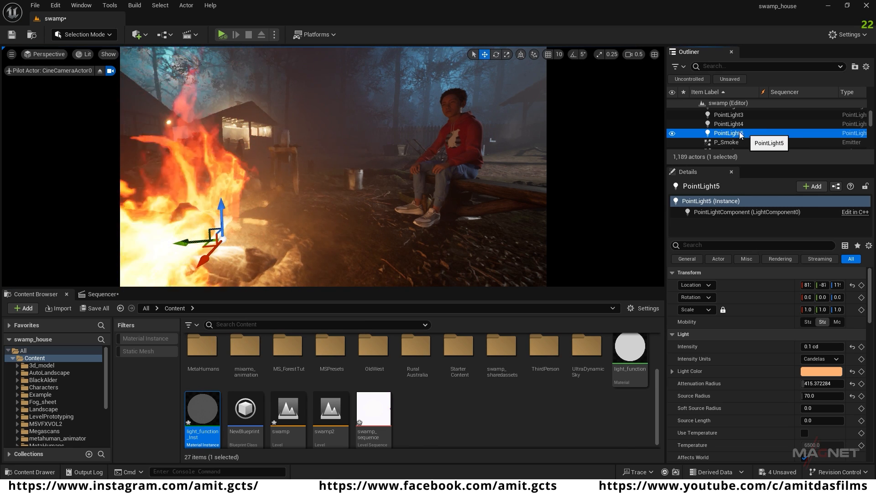
pyautogui.press('f')
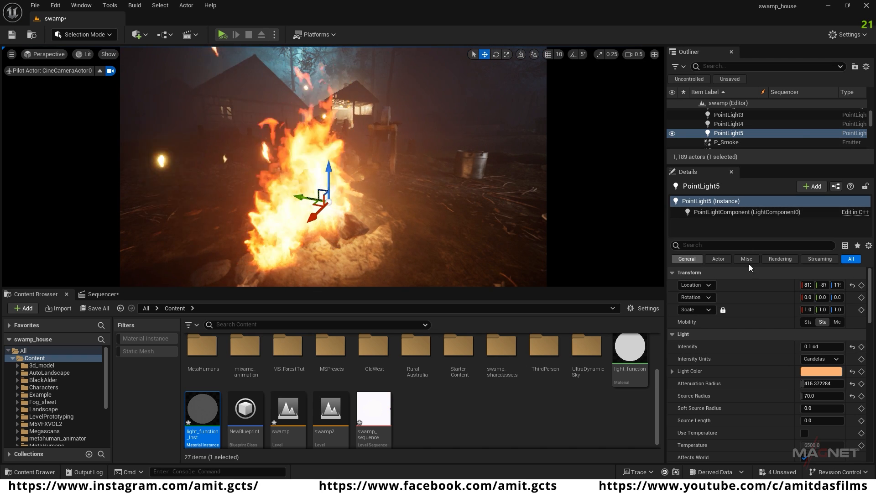
pyautogui.scroll(-3, 726, 377)
pyautogui.scroll(-8, 727, 377)
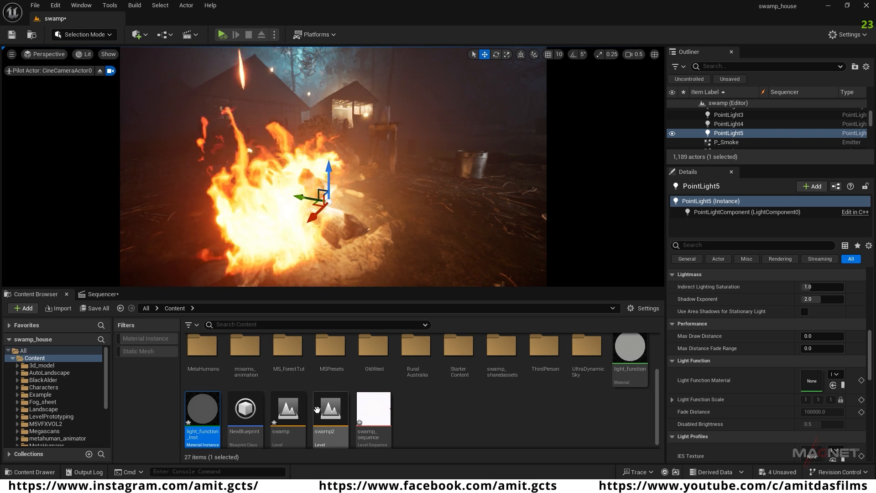
pyautogui.moveTo(202, 413)
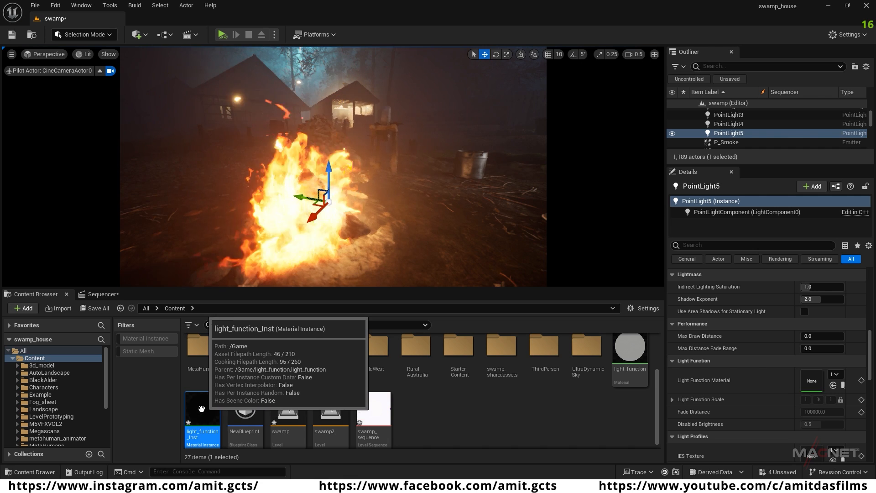
pyautogui.moveTo(202, 413); pyautogui.dragTo(817, 381)
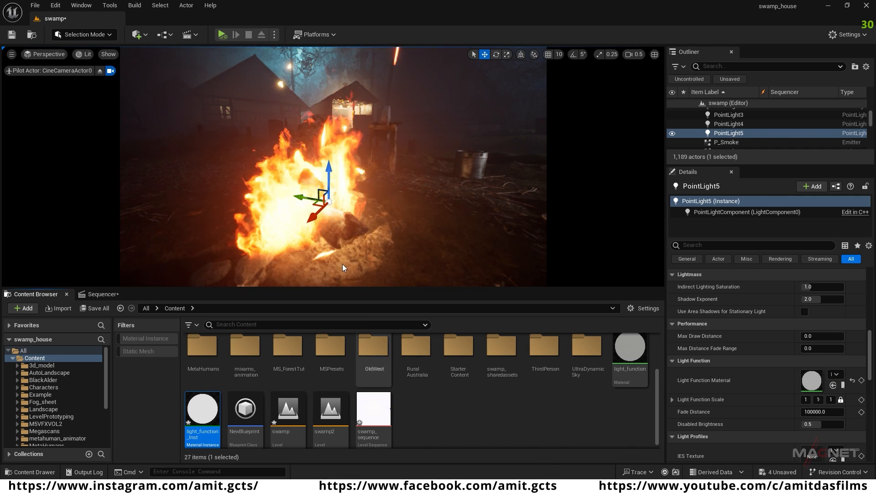
# Step: Duplicate PointLight5 in the campfire, positioning the copy slightly higher, and clear the copy's light function material
pyautogui.moveTo(405, 83); pyautogui.dragTo(563, 91, button='right')
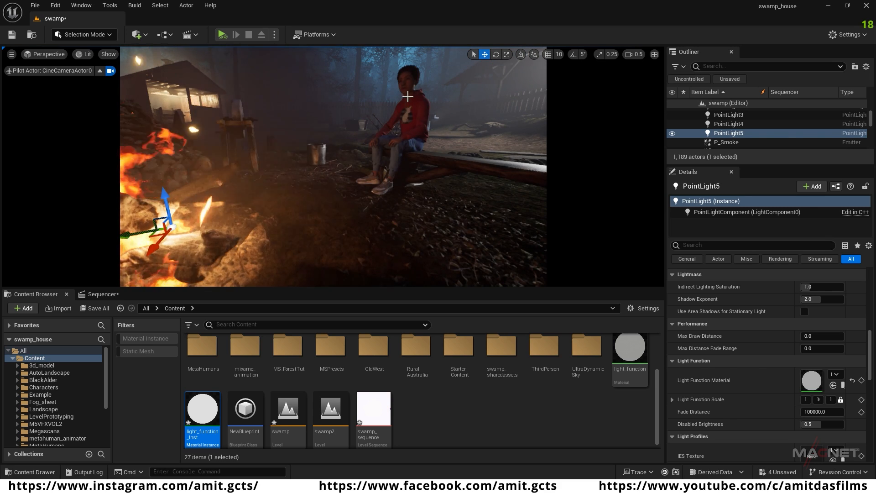
pyautogui.moveTo(406, 239); pyautogui.dragTo(426, 206, button='right')
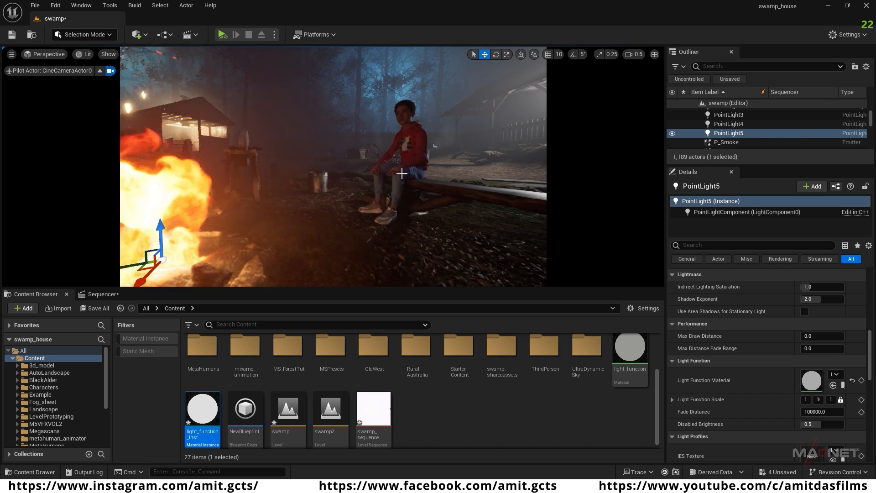
pyautogui.moveTo(423, 219); pyautogui.dragTo(356, 209, button='right')
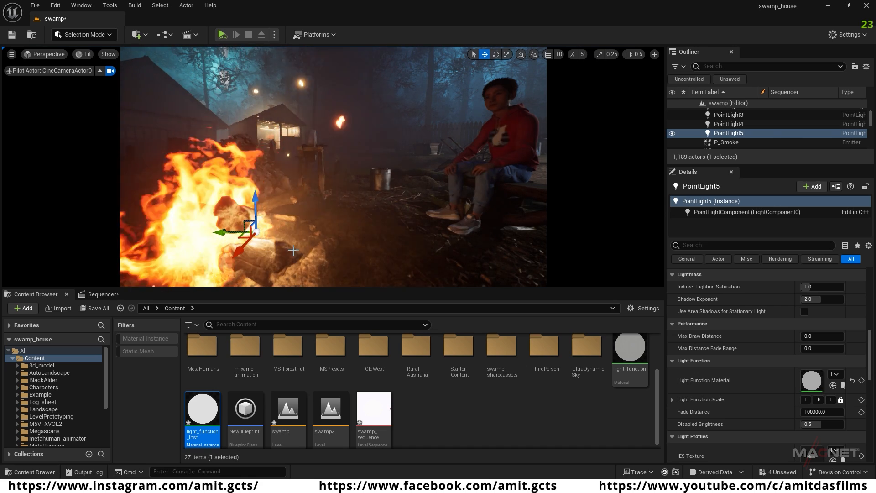
pyautogui.scroll(-2, 333, 167)
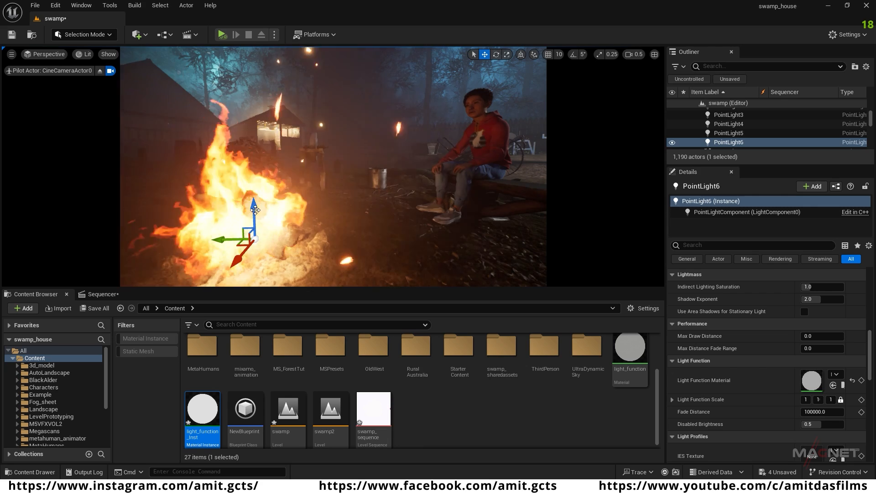
pyautogui.moveTo(256, 195); pyautogui.dragTo(255, 189)
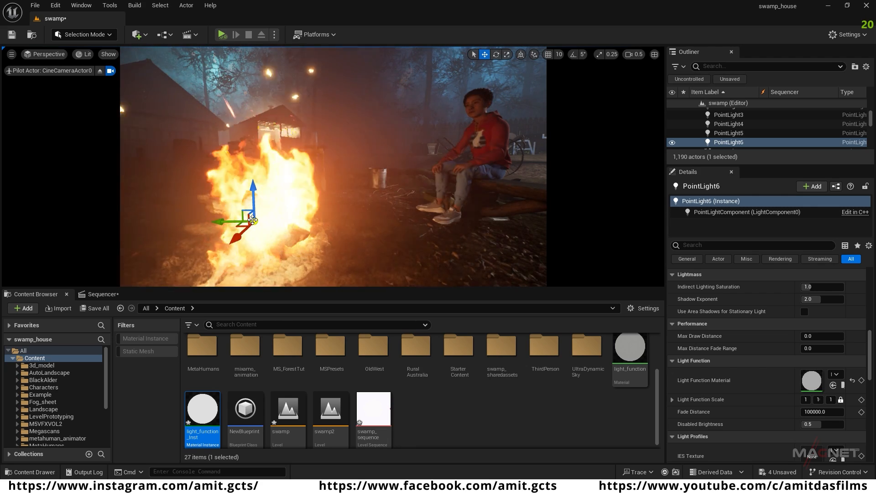
pyautogui.click(854, 383)
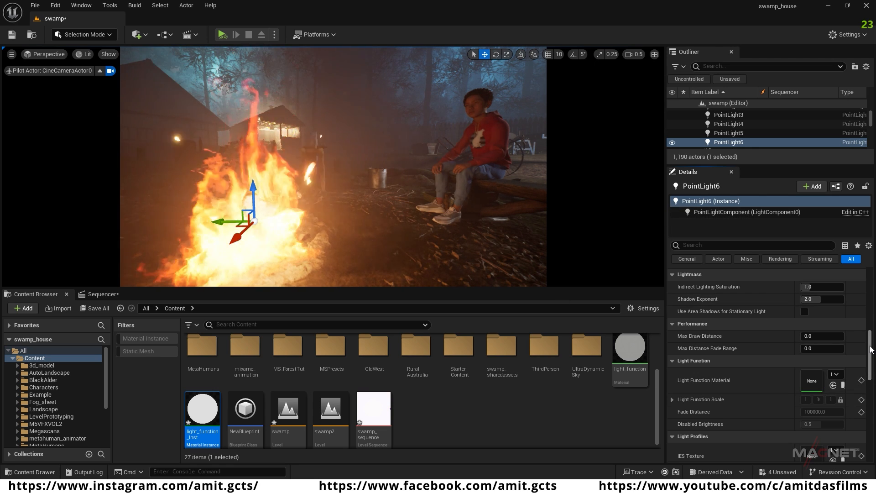
pyautogui.scroll(10, 870, 349)
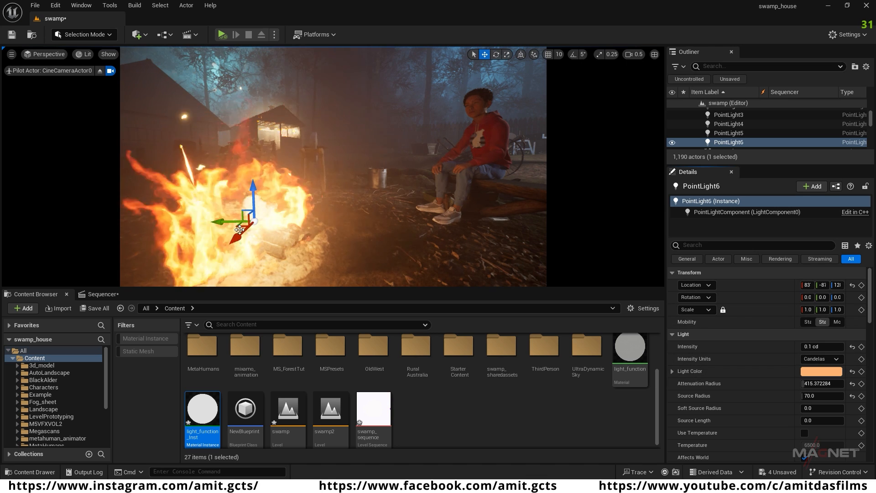
# Step: Set the intensity of both campfire lights, PointLight5 and PointLight6, to 0.05 cd
pyautogui.click(725, 132)
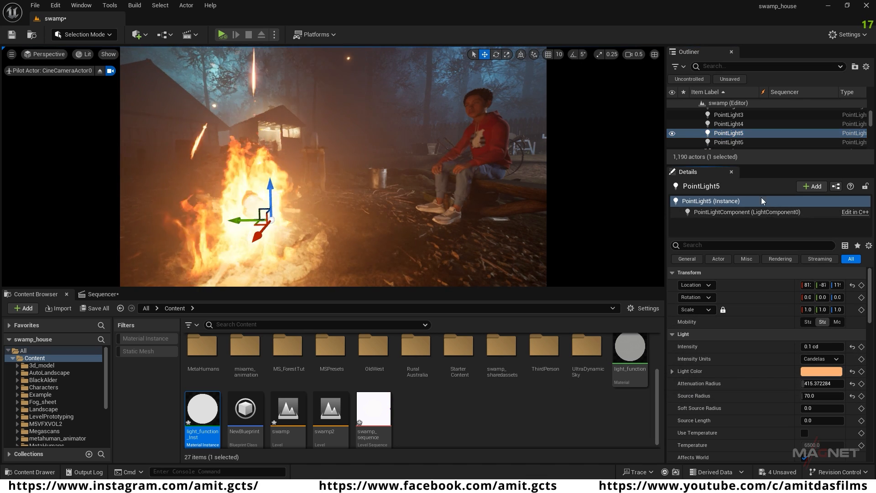
pyautogui.click(812, 346)
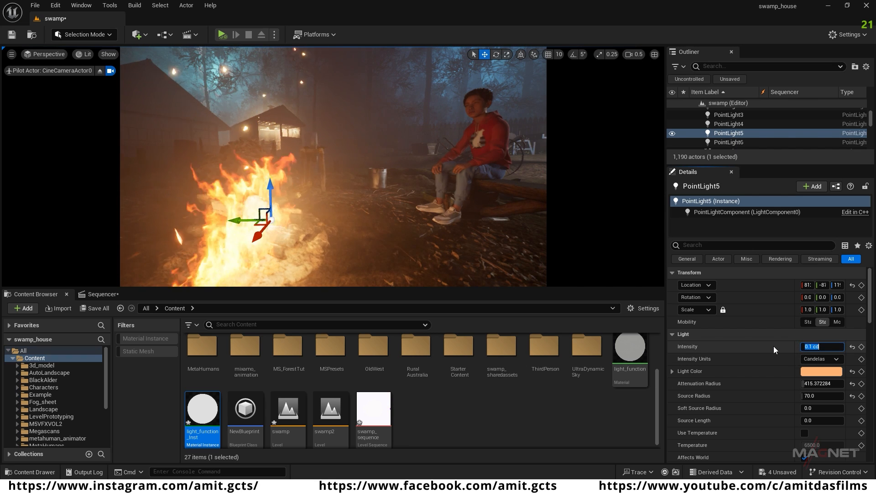
pyautogui.write('.05')
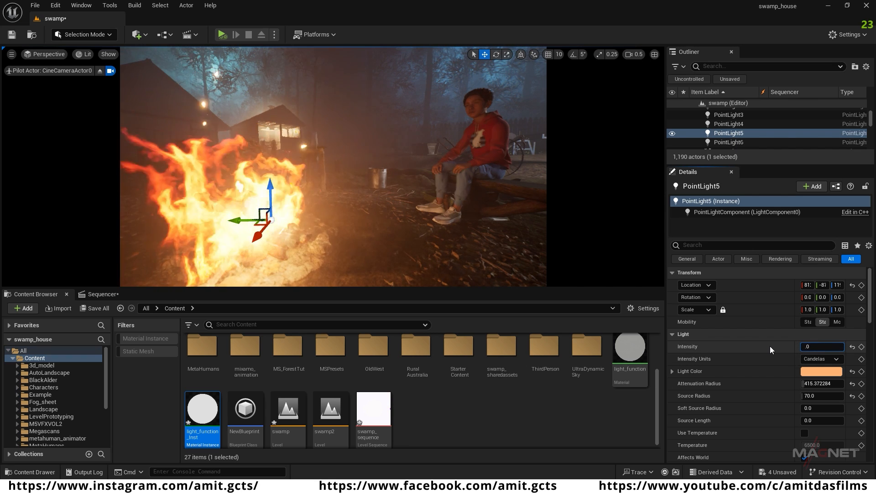
pyautogui.press('Return')
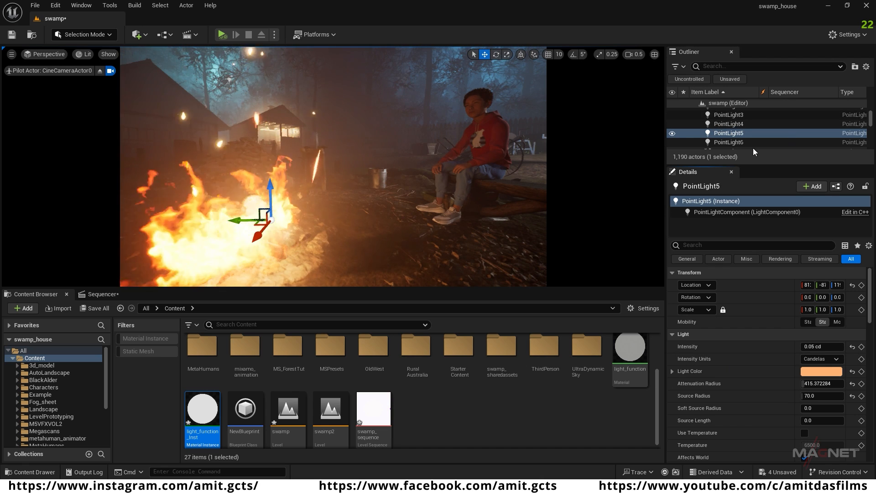
pyautogui.click(739, 143)
pyautogui.click(817, 347)
pyautogui.write('0.05')
pyautogui.press('Return')
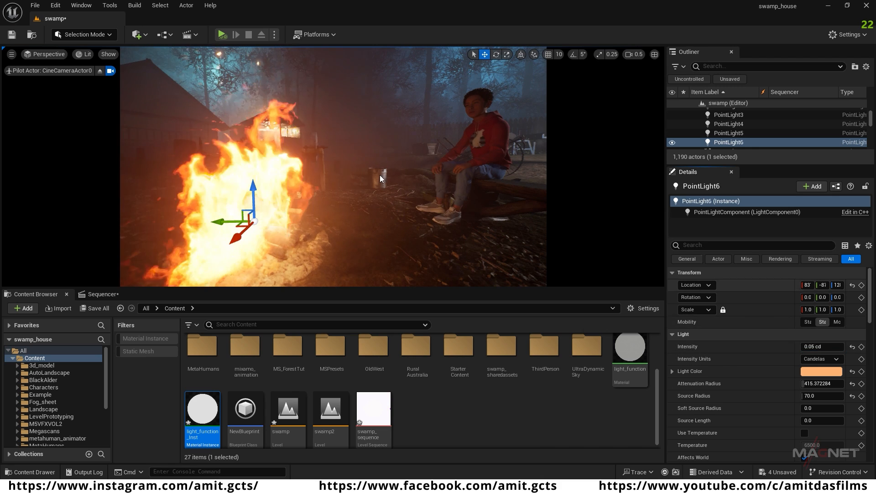
# Step: Bring up the camera component tracks of swamp_sequence and reframe the piloted camera closer on the seated character with the open shed behind
pyautogui.moveTo(333, 166)
pyautogui.mouseDown(button='right')
pyautogui.moveTo(388, 152)
pyautogui.moveTo(390, 169)
pyautogui.moveTo(404, 148)
pyautogui.moveTo(317, 179)
pyautogui.moveTo(323, 173)
pyautogui.mouseUp(button='right')
pyautogui.click(104, 295)
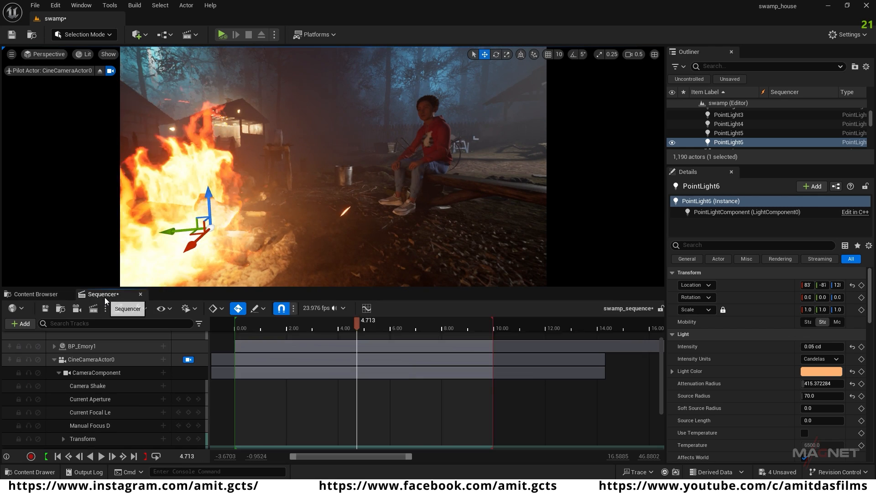
pyautogui.click(88, 373)
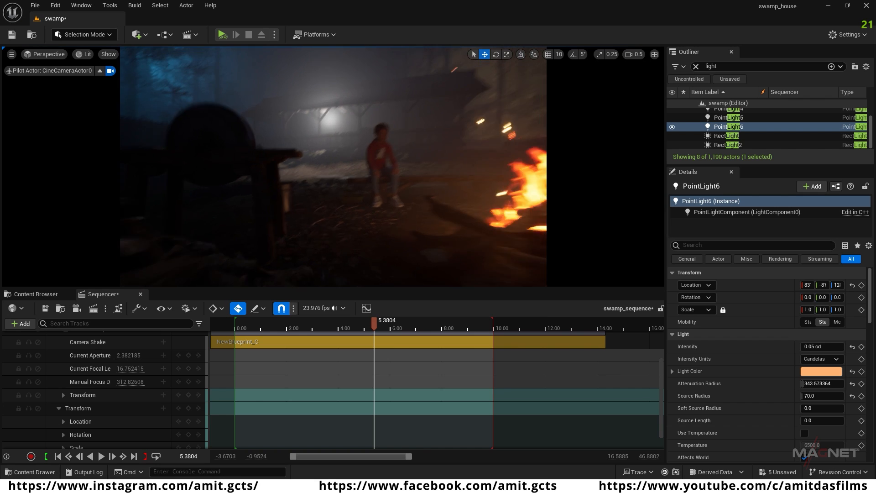
pyautogui.press('w')
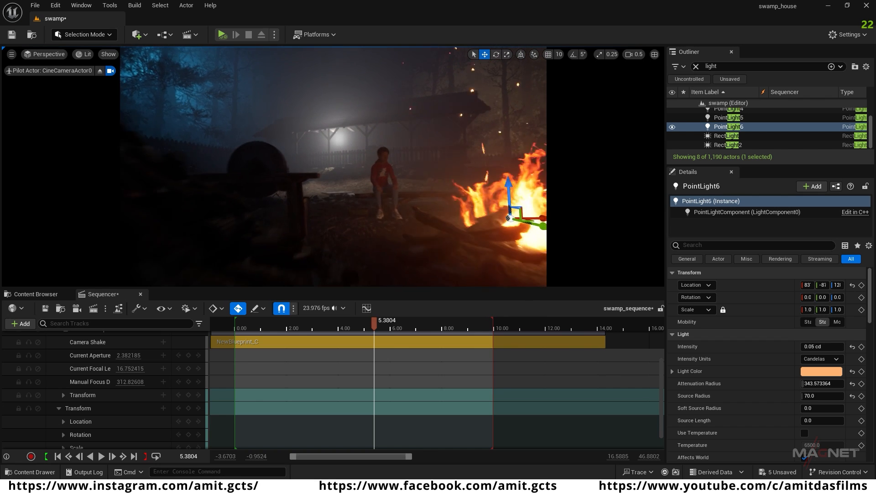
pyautogui.press('w')
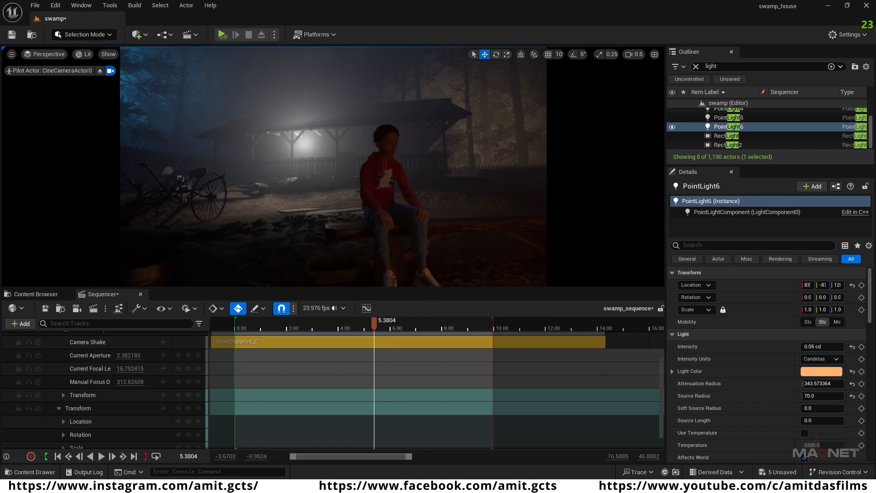
# Step: Reposition RectLight2 slightly lower under the open shed in the background behind the seated character
pyautogui.click(447, 174)
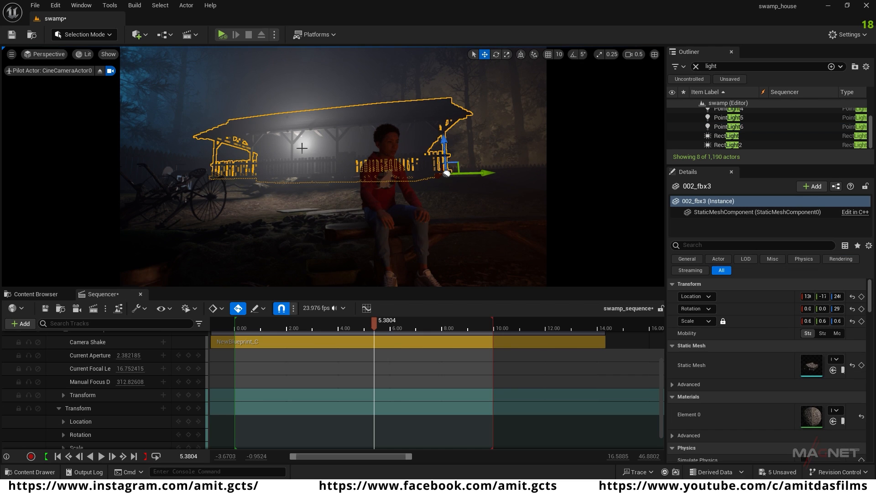
pyautogui.click(728, 145)
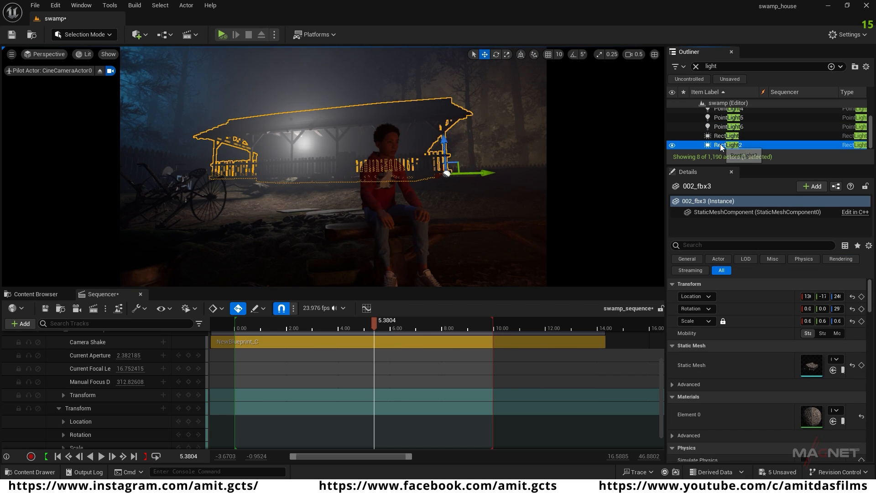
pyautogui.moveTo(285, 141); pyautogui.dragTo(245, 141)
pyautogui.moveTo(275, 112); pyautogui.dragTo(272, 130)
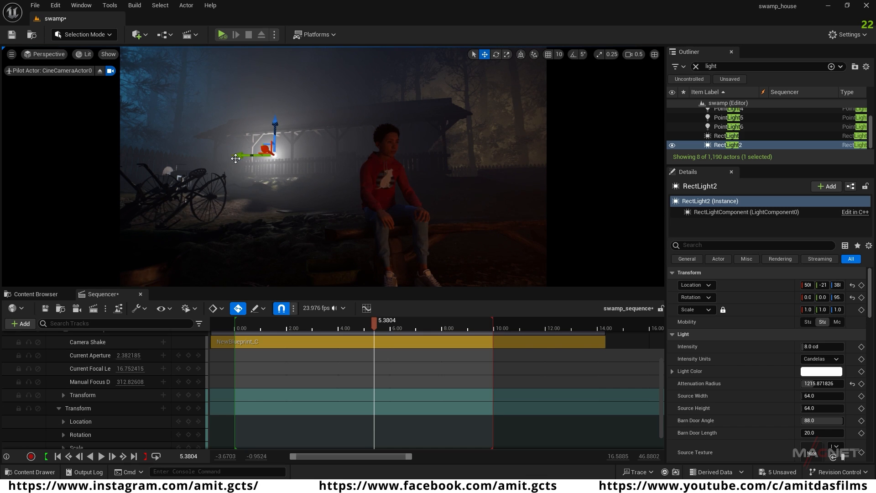
pyautogui.moveTo(238, 156); pyautogui.dragTo(287, 153)
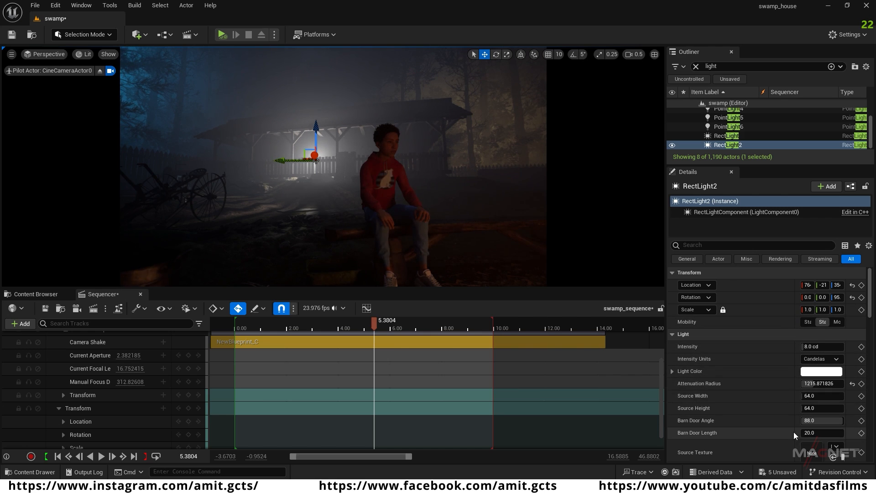
# Step: Give RectLight2 a warm light color, hex sRGB FFD9A0FF, and raise its attenuation radius to about 1590
pyautogui.click(821, 371)
pyautogui.moveTo(688, 321); pyautogui.dragTo(701, 329)
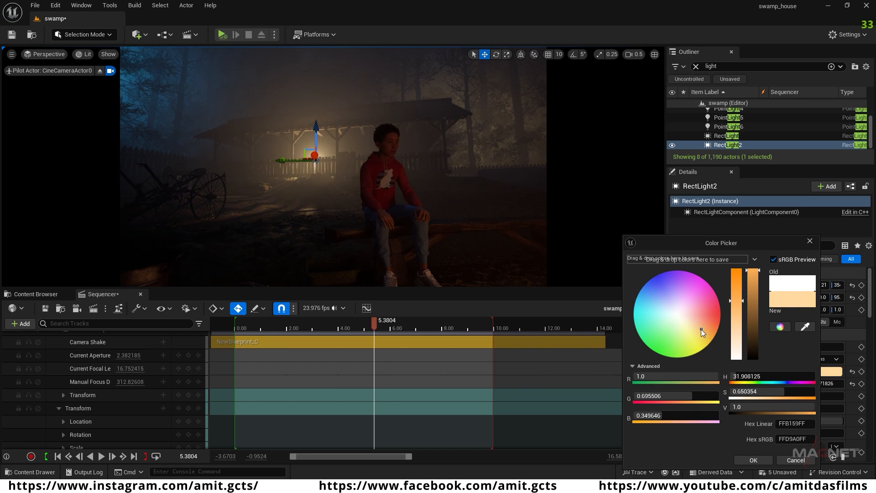
pyautogui.click(749, 461)
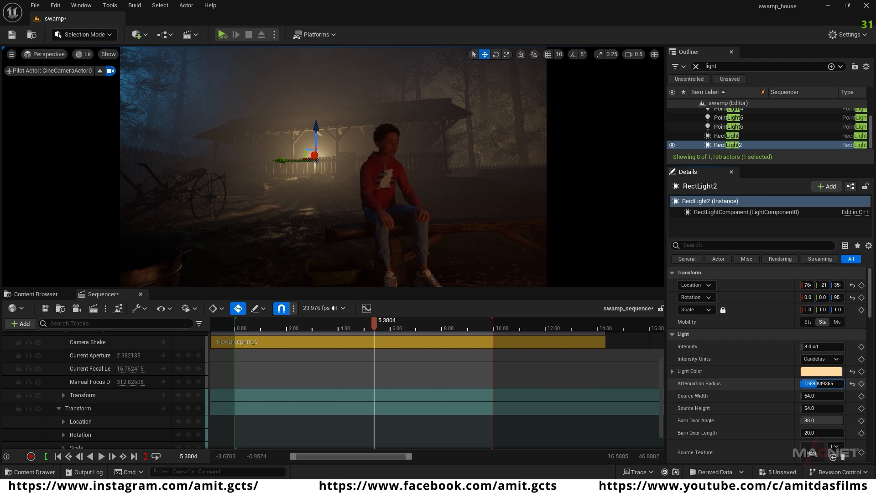
# Step: Add a rect light above the bench beside the seated character and rotate it about 86° around its vertical axis
pyautogui.moveTo(333, 166); pyautogui.dragTo(368, 169, button='right')
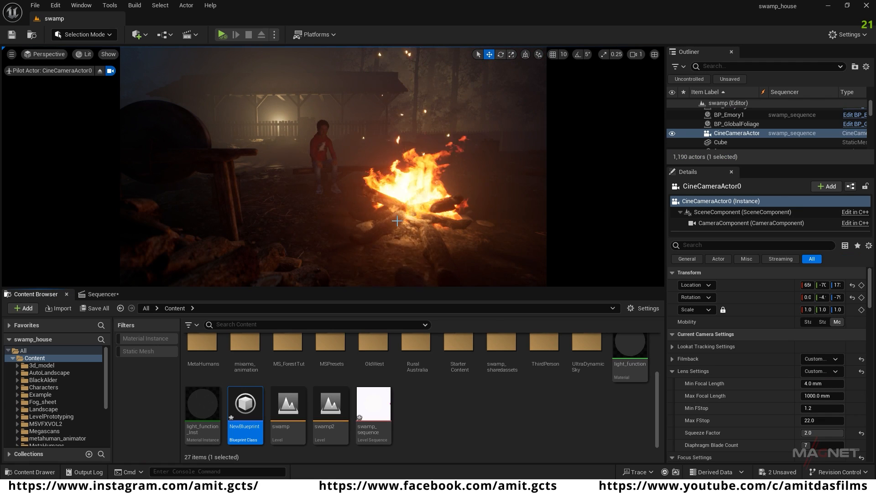
pyautogui.moveTo(397, 221); pyautogui.dragTo(456, 188, button='right')
pyautogui.press('w')
pyautogui.press('a')
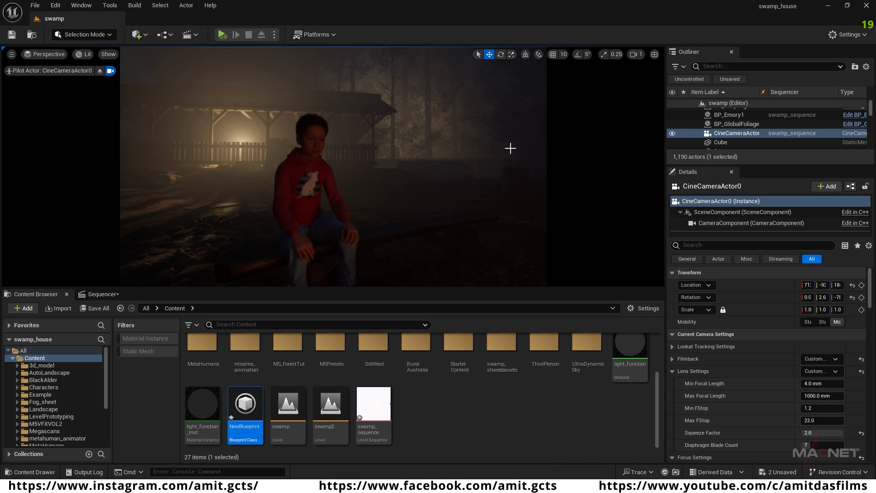
pyautogui.click(136, 34)
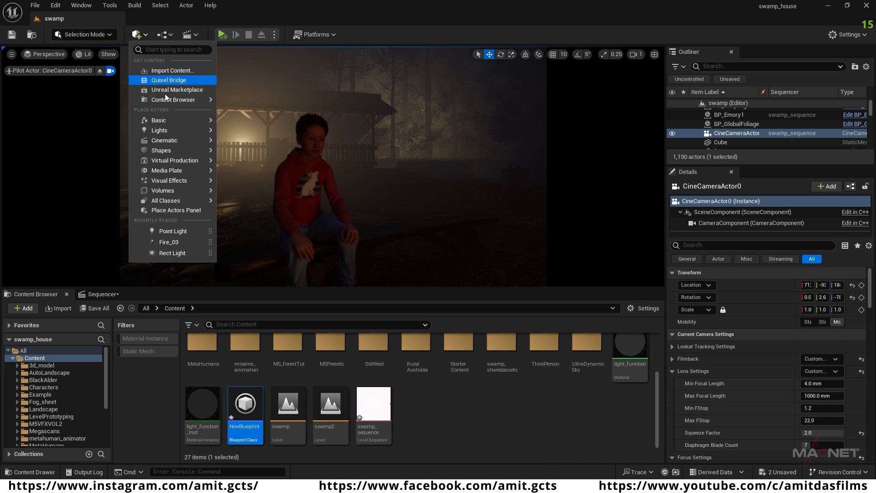
pyautogui.moveTo(166, 128)
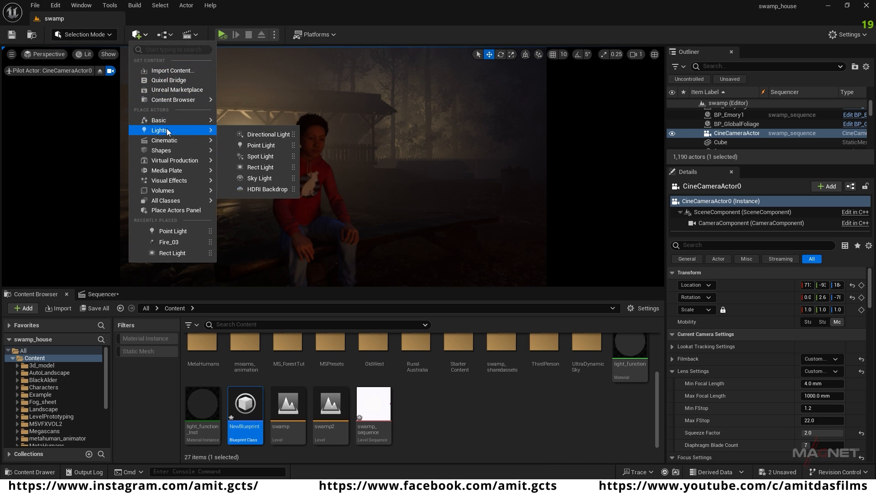
pyautogui.click(260, 167)
pyautogui.moveTo(353, 166); pyautogui.dragTo(379, 158)
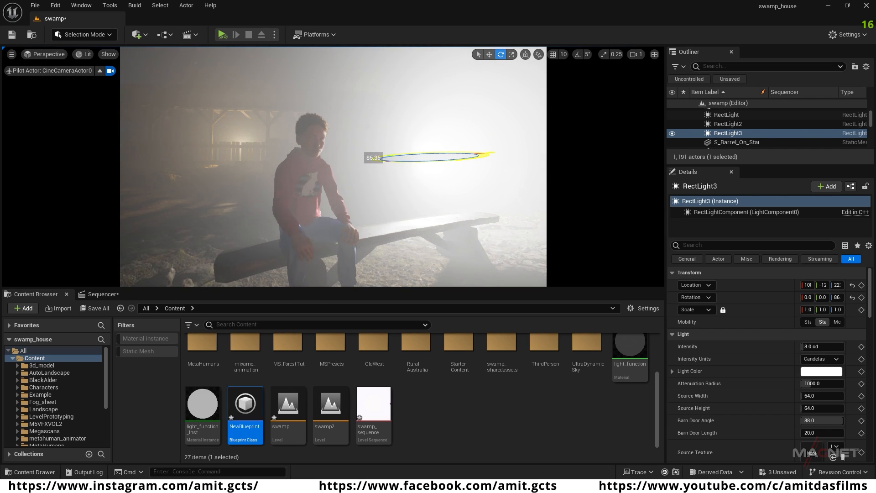
# Step: Move RectLight3 away from the character into the background past the bench and turn it around its vertical axis toward the bench
pyautogui.press('w')
pyautogui.moveTo(416, 216); pyautogui.dragTo(435, 229, button='right')
pyautogui.press('d')
pyautogui.scroll(-2, 427, 223)
pyautogui.press('s')
pyautogui.press('w')
pyautogui.moveTo(396, 173); pyautogui.dragTo(637, 188)
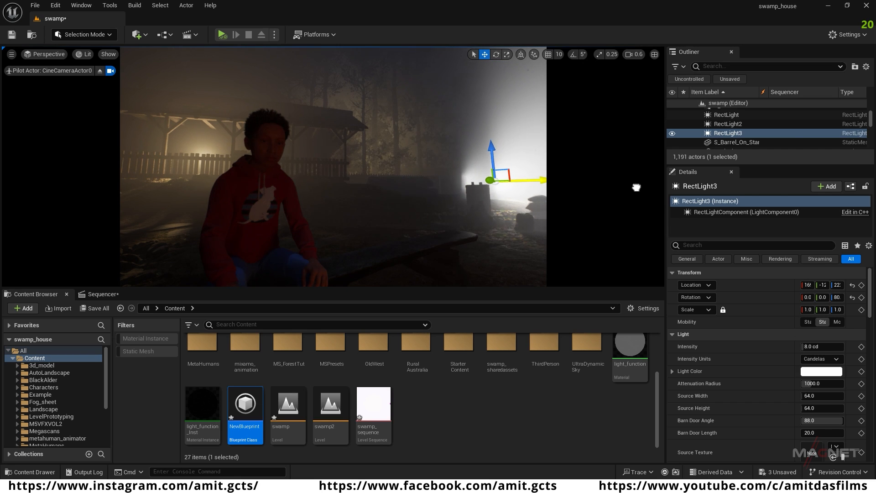
pyautogui.moveTo(405, 224); pyautogui.dragTo(438, 237, button='right')
pyautogui.press('e')
pyautogui.moveTo(403, 154); pyautogui.dragTo(354, 155)
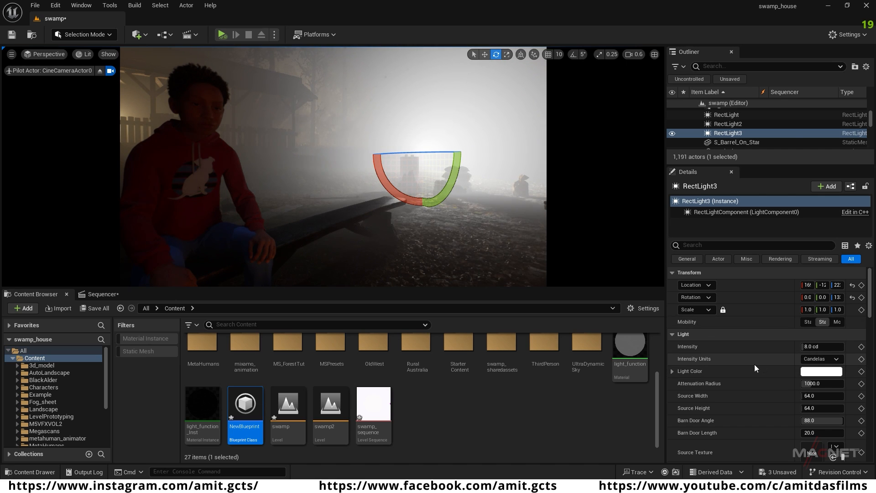
# Step: Set RectLight3's volumetric scattering intensity to 0.05
pyautogui.scroll(-3, 745, 396)
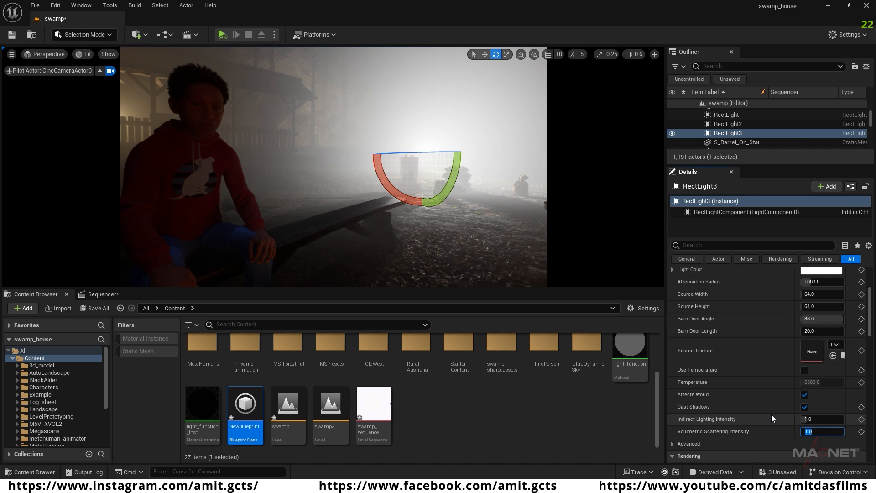
pyautogui.write('.05')
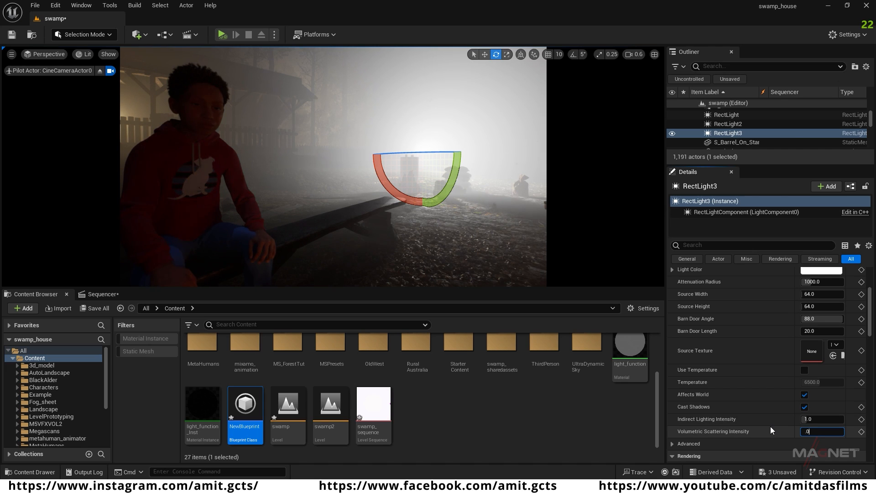
pyautogui.press('Return')
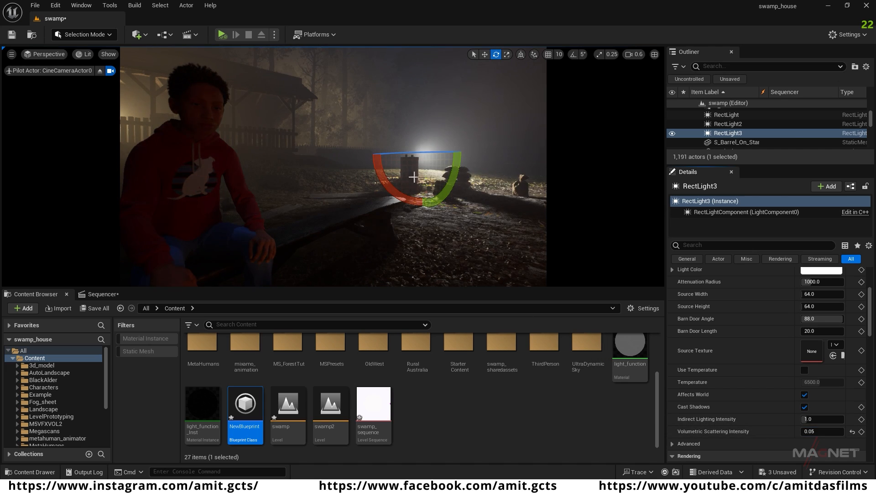
# Step: Reframe the view to include the campfire and fine-tune RectLight3's position behind the benches
pyautogui.moveTo(438, 150); pyautogui.dragTo(507, 157)
pyautogui.press('s')
pyautogui.moveTo(232, 102)
pyautogui.mouseDown(button='right')
pyautogui.moveTo(160, 107)
pyautogui.moveTo(225, 107)
pyautogui.mouseUp(button='right')
pyautogui.press('w')
pyautogui.press('a')
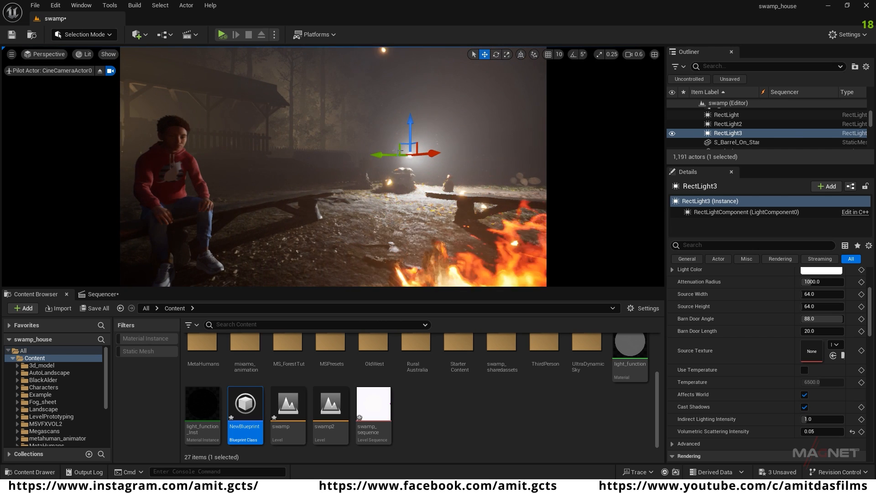
pyautogui.moveTo(432, 153)
pyautogui.mouseDown()
pyautogui.moveTo(409, 155)
pyautogui.moveTo(426, 153)
pyautogui.mouseUp()
# Step: Set RectLight3's intensity to 2 cd
pyautogui.scroll(2, 814, 382)
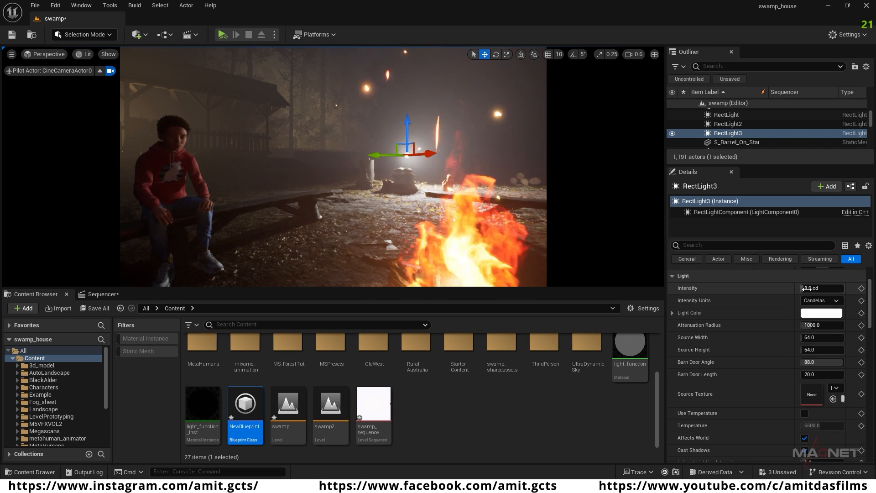
pyautogui.write('.')
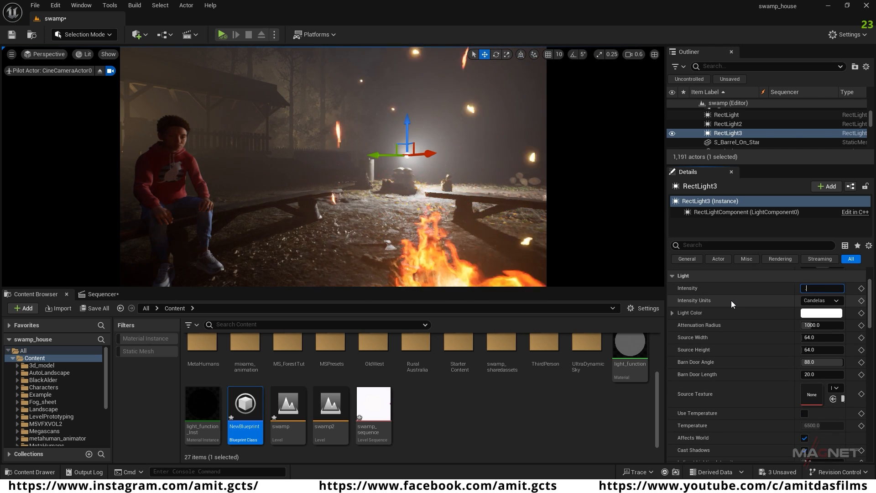
pyautogui.press('BackSpace')
pyautogui.write('2')
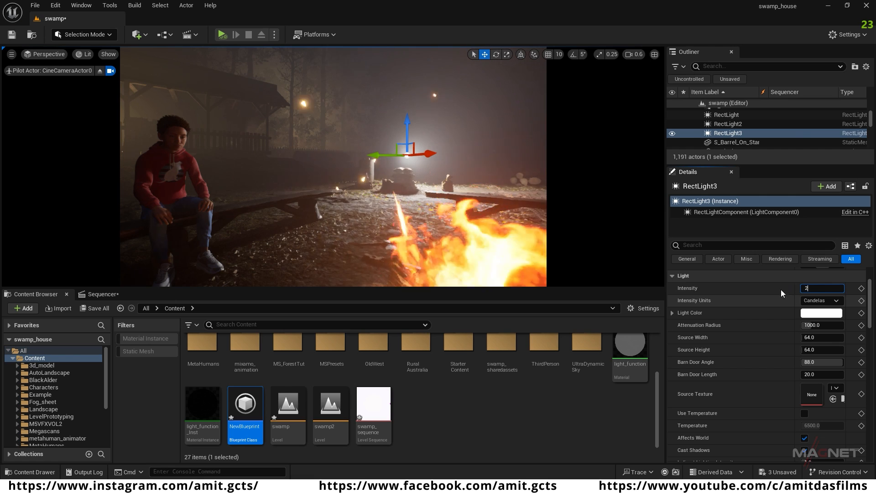
pyautogui.press('Return')
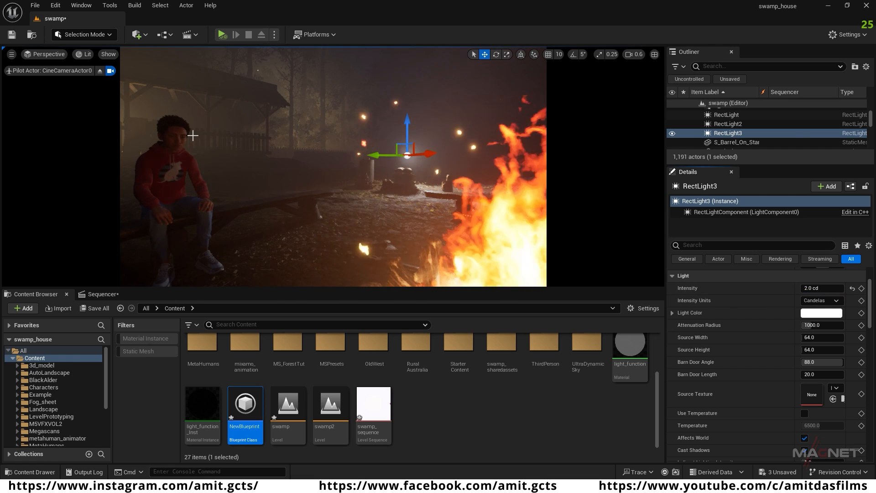
# Step: Change RectLight3's light color to a pale cyan blue, hex sRGB 76E7FFFF, and set its intensity to 4 cd
pyautogui.click(821, 313)
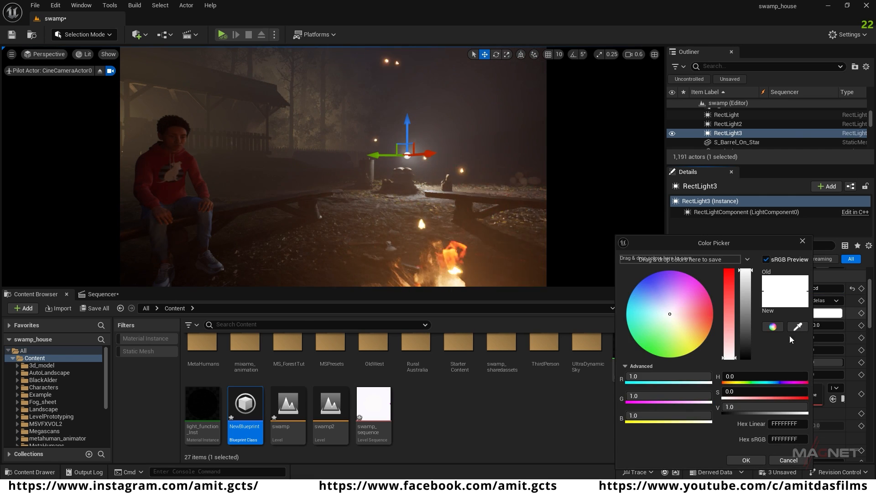
pyautogui.moveTo(642, 306); pyautogui.dragTo(633, 293)
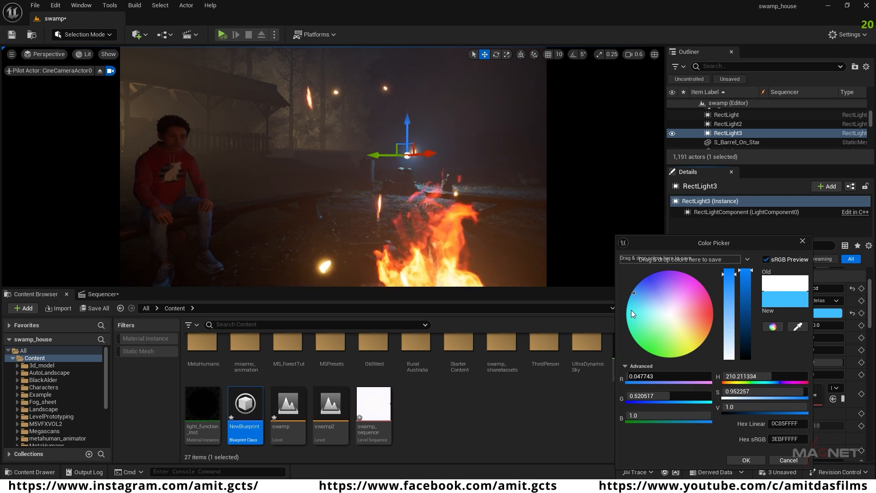
pyautogui.moveTo(639, 297); pyautogui.dragTo(635, 305)
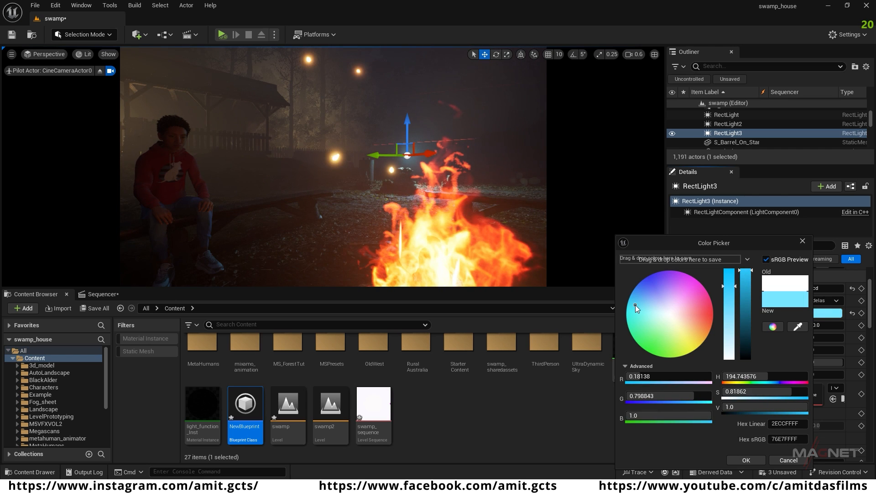
pyautogui.click(745, 459)
pyautogui.click(819, 288)
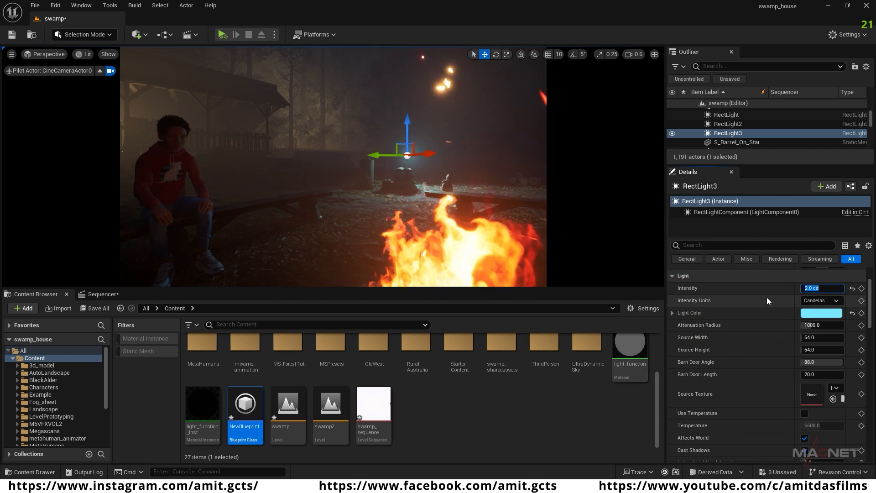
pyautogui.write('4')
pyautogui.press('Return')
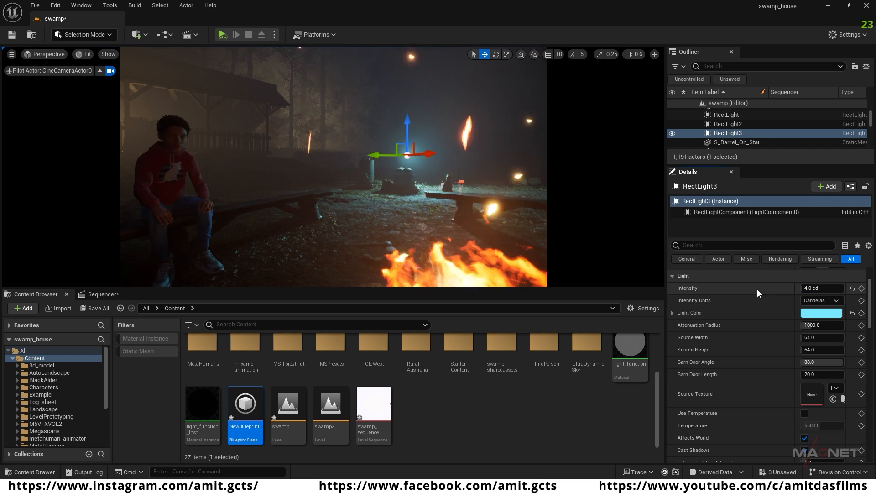
# Step: Reposition the piloted camera to frame the seated character with the lit shed behind and the campfire beside the bench
pyautogui.moveTo(326, 220); pyautogui.dragTo(257, 221, button='right')
pyautogui.moveTo(314, 154); pyautogui.dragTo(314, 155, button='right')
pyautogui.press('a')
pyautogui.press('s')
pyautogui.moveTo(381, 221); pyautogui.dragTo(390, 217, button='right')
pyautogui.press('w')
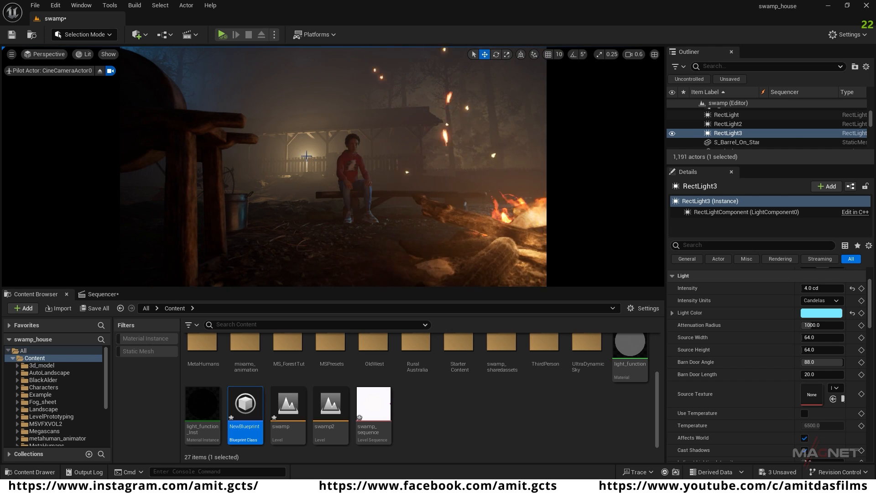
# Step: Set RectLight2's volumetric scattering intensity to 0.05
pyautogui.click(729, 123)
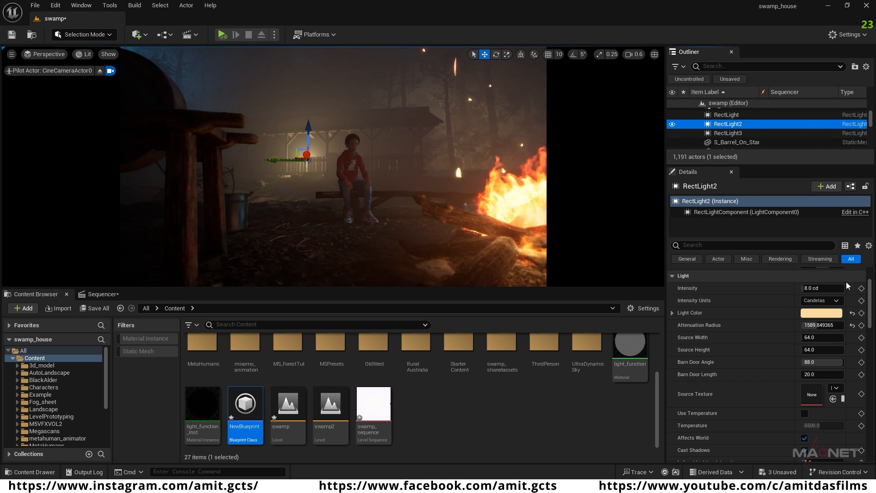
pyautogui.scroll(-3, 746, 377)
pyautogui.click(809, 417)
pyautogui.write('.')
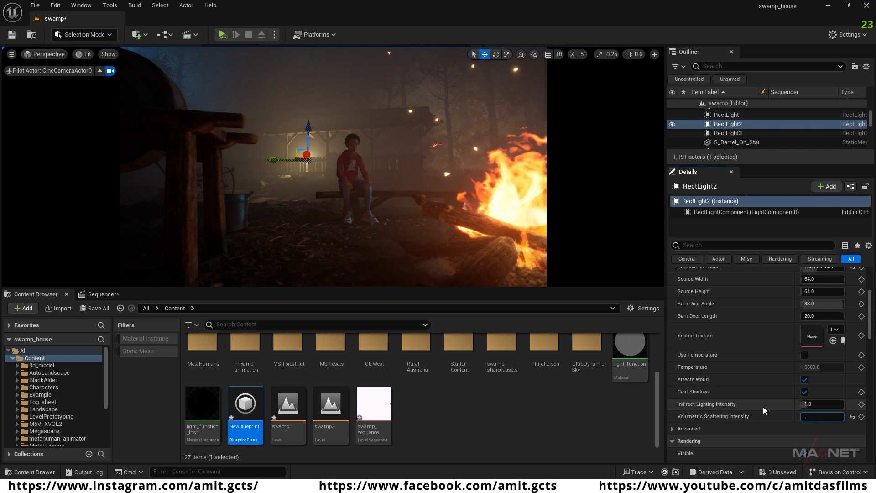
pyautogui.write('05')
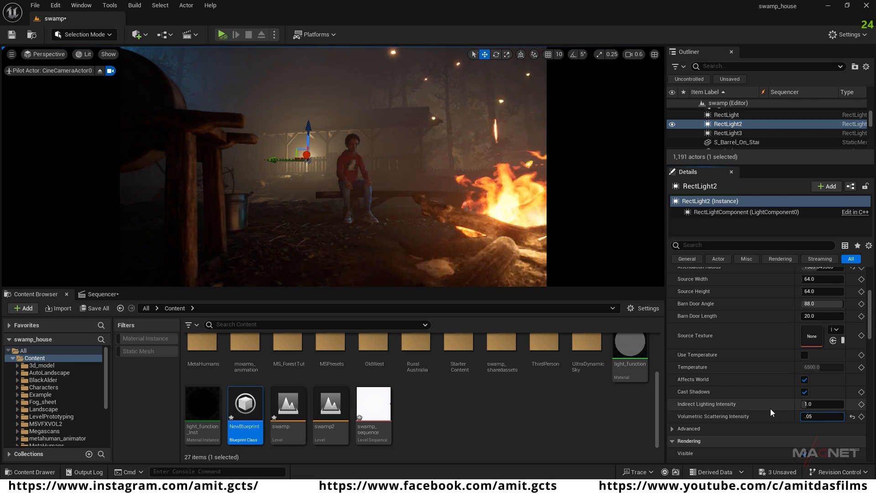
pyautogui.press('Return')
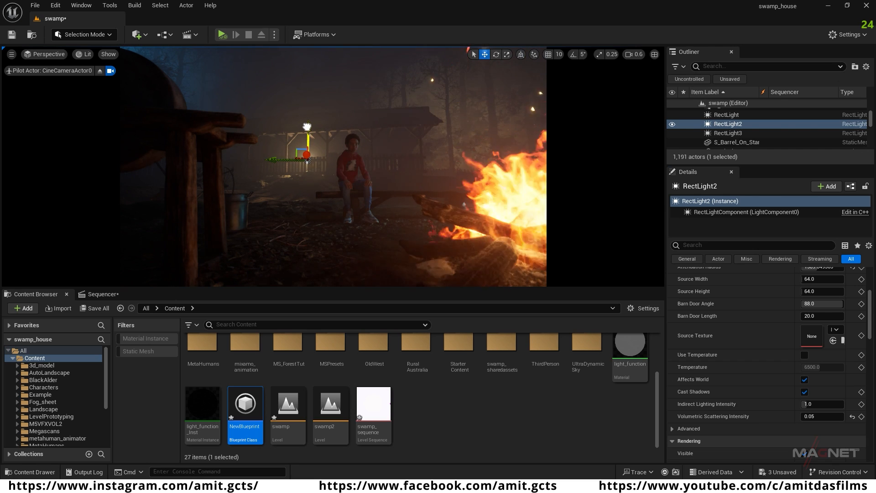
# Step: Increase RectLight2's intensity to about 8.84 cd and adjust its height beneath the shed roof
pyautogui.scroll(4, 762, 333)
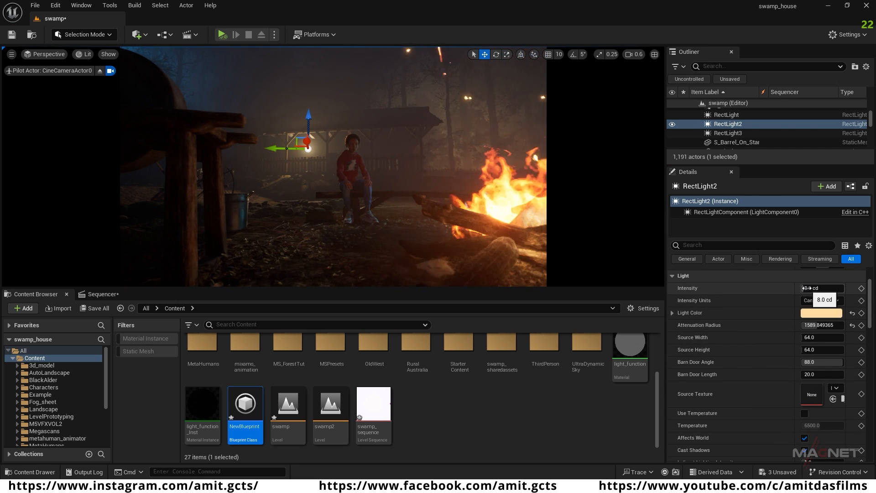
pyautogui.moveTo(810, 288); pyautogui.dragTo(821, 288)
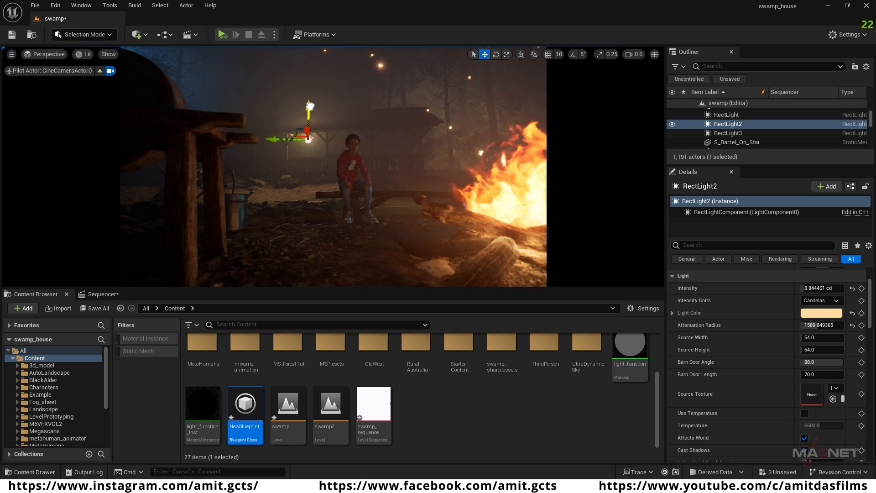
pyautogui.moveTo(309, 105); pyautogui.dragTo(310, 112)
# Step: Move the camera closer and raise its focal length to about 88.73 for a close-up of the seated character
pyautogui.press('s')
pyautogui.moveTo(327, 246)
pyautogui.mouseDown(button='right')
pyautogui.moveTo(329, 270)
pyautogui.moveTo(329, 247)
pyautogui.mouseUp(button='right')
pyautogui.press('w')
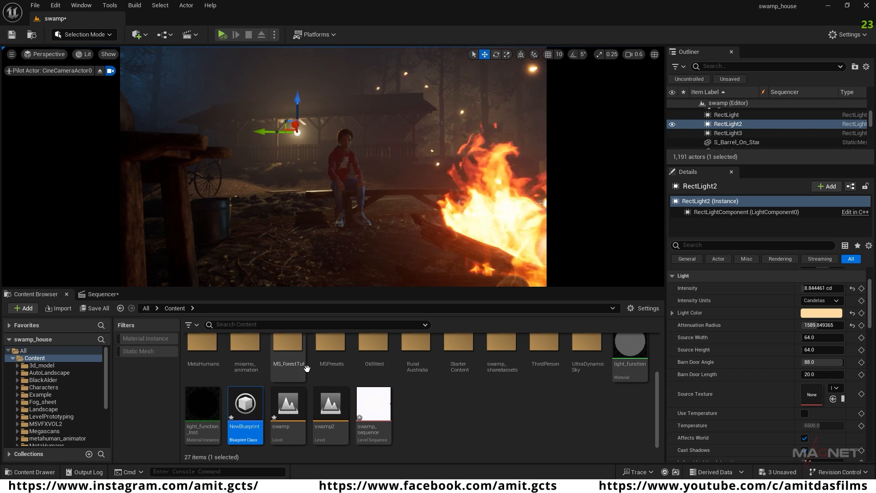
pyautogui.click(103, 294)
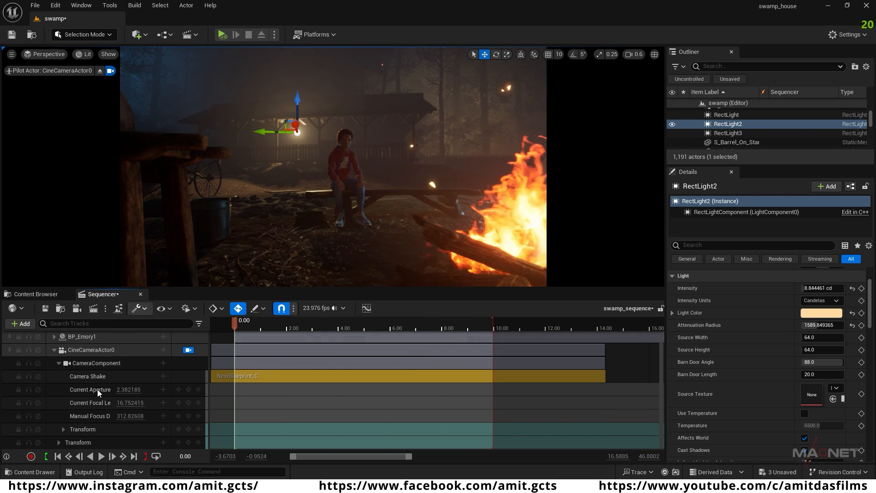
pyautogui.moveTo(124, 403); pyautogui.dragTo(139, 359)
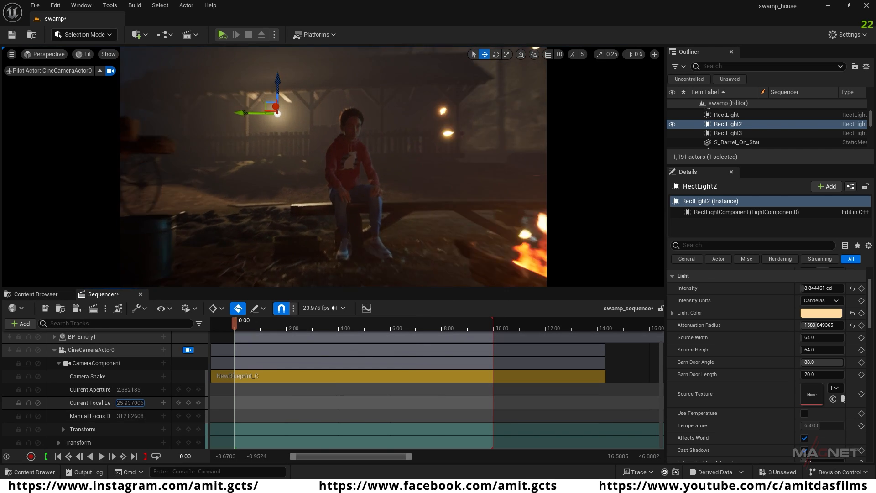
pyautogui.moveTo(314, 219); pyautogui.dragTo(322, 211, button='right')
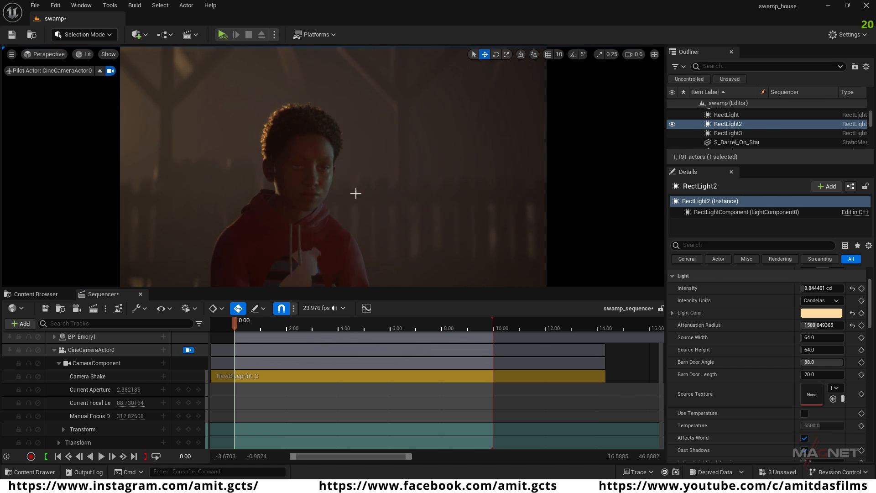
# Step: Play and scrub through swamp_sequence to check the character's close-up
pyautogui.click(318, 325)
pyautogui.press('space')
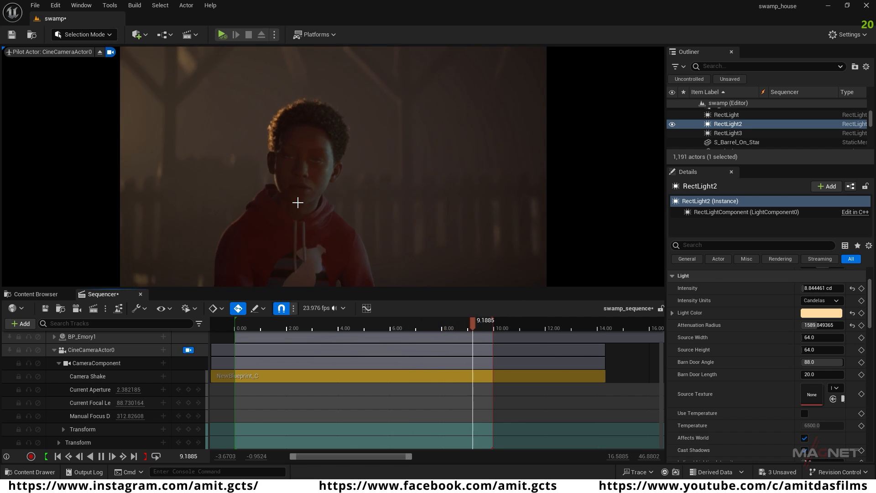
pyautogui.press('space')
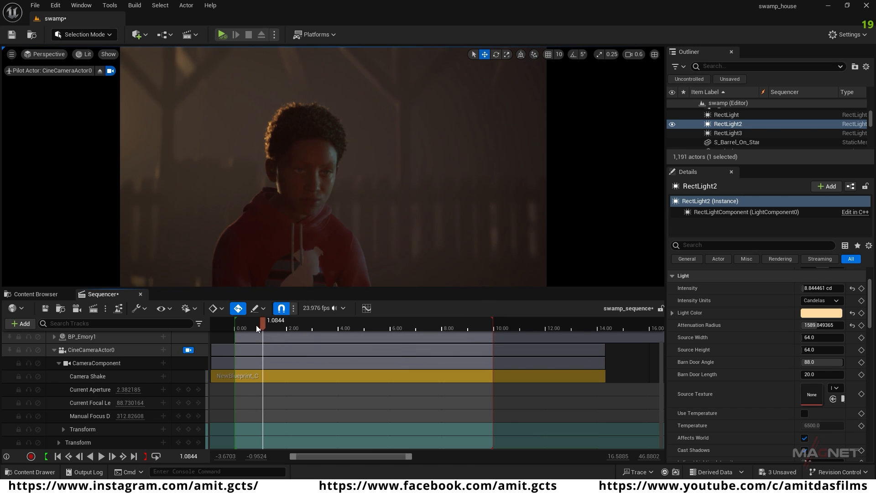
pyautogui.moveTo(262, 323); pyautogui.dragTo(406, 325)
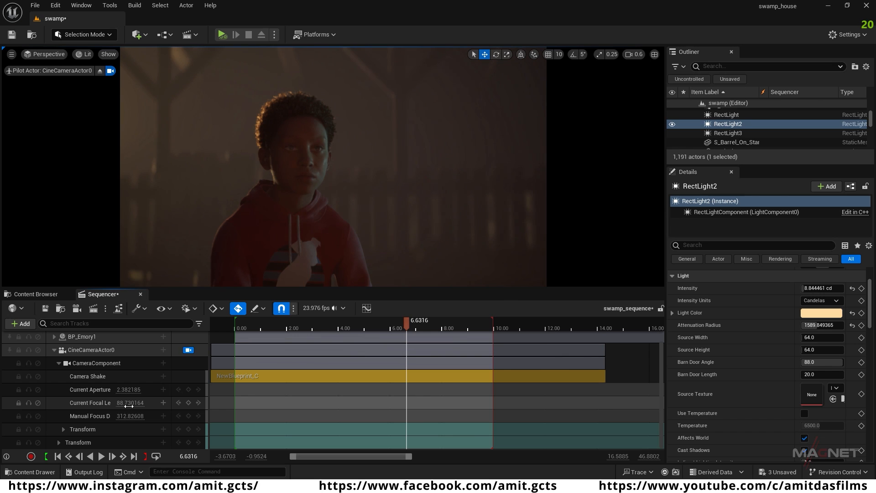
# Step: Set the camera's focal length to about 19.51 and pull it back to frame the whole campfire and the seated character
pyautogui.moveTo(130, 402); pyautogui.dragTo(89, 403)
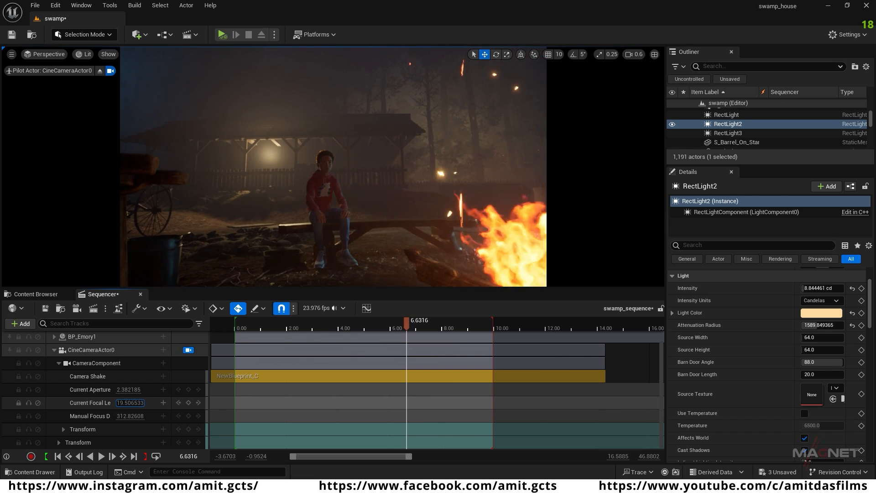
pyautogui.press('s')
pyautogui.moveTo(348, 239); pyautogui.dragTo(350, 250, button='right')
pyautogui.press('w')
# Step: Key CineCameraActor0's transform at the start of the sequence, 0.00
pyautogui.click(58, 456)
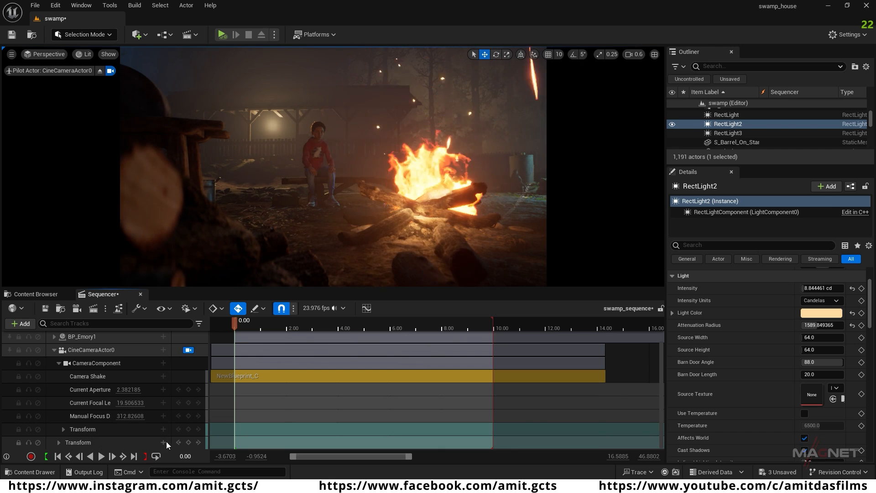
pyautogui.click(189, 442)
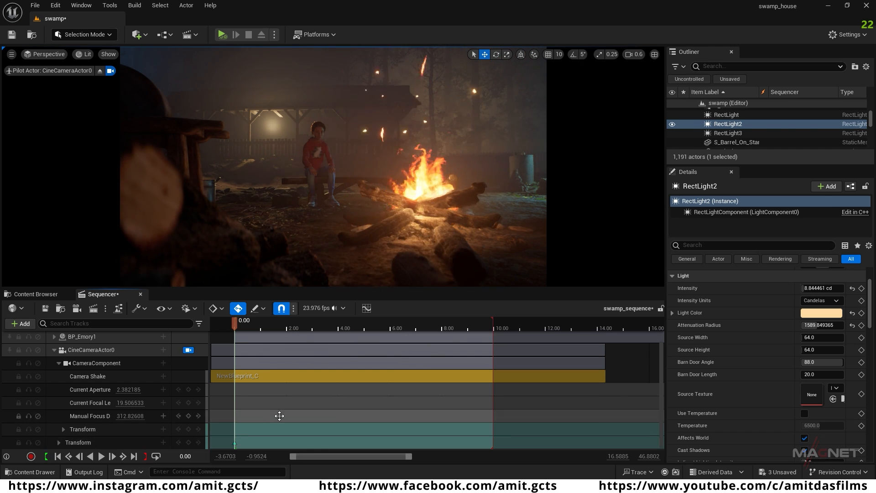
pyautogui.click(92, 350)
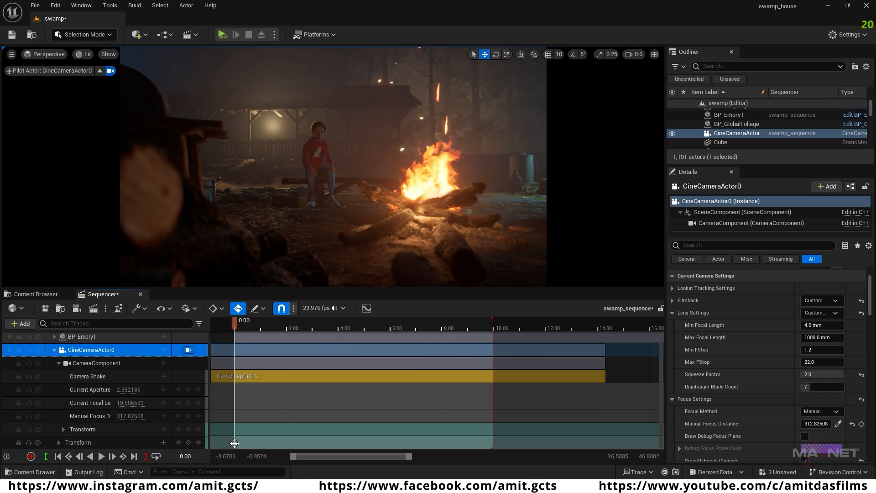
# Step: At the sequence end, key the camera's transform on the other side of the campfire and set its focal length to about 32.67
pyautogui.click(134, 457)
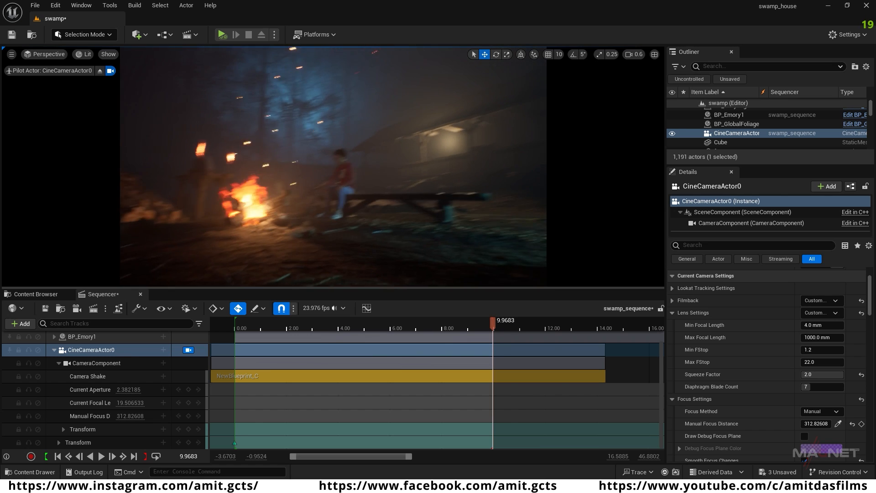
pyautogui.press('s')
pyautogui.moveTo(130, 403); pyautogui.dragTo(161, 403)
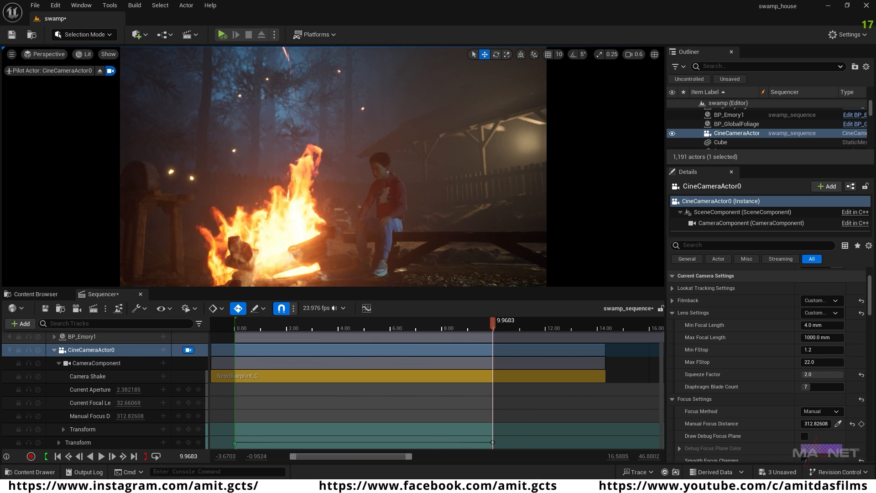
# Step: Play the sequence from the start and scrub back through it to review the camera move around the campfire
pyautogui.moveTo(493, 327); pyautogui.dragTo(235, 335)
pyautogui.press('space')
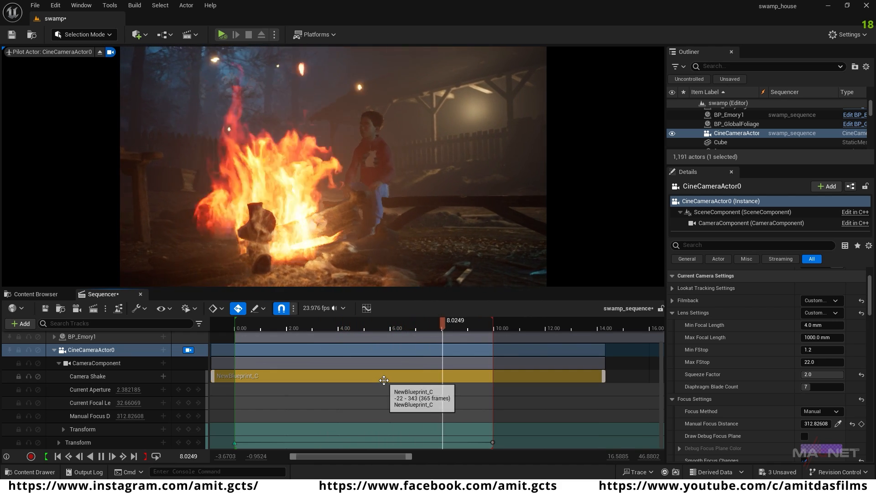
pyautogui.press('space')
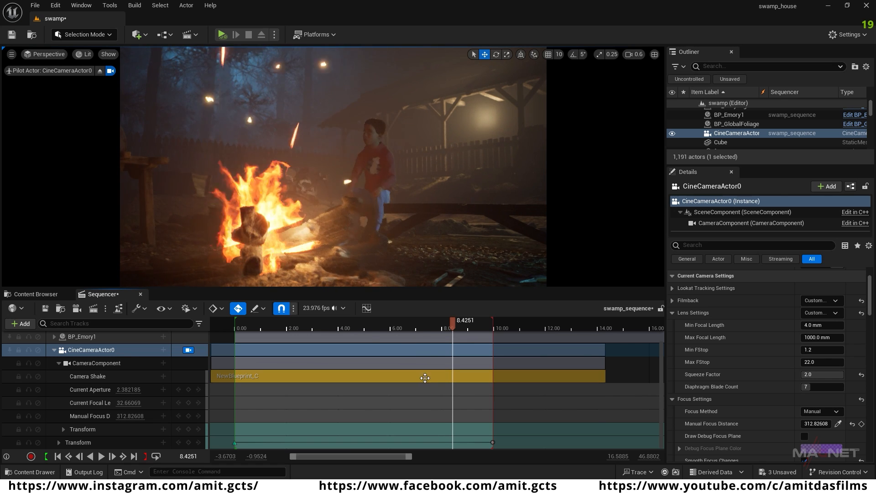
pyautogui.moveTo(451, 326); pyautogui.dragTo(291, 323)
# Step: Add an audio track to swamp_sequence
pyautogui.scroll(3, 329, 378)
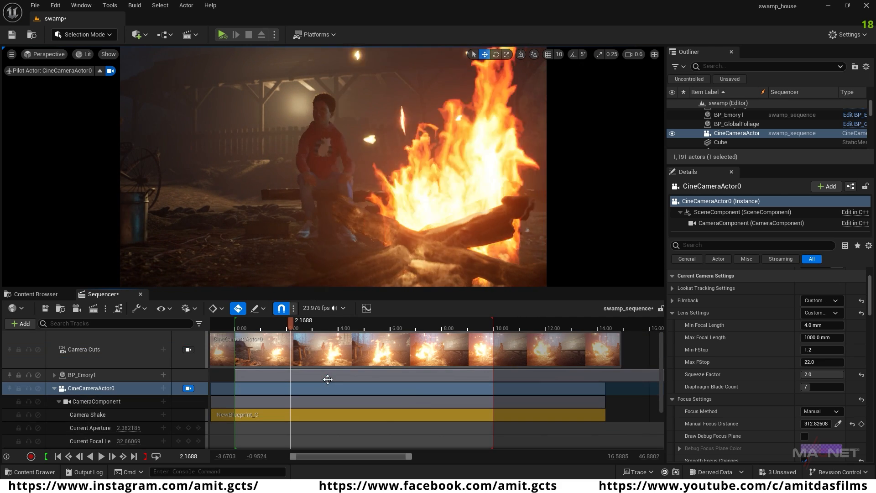
pyautogui.click(23, 324)
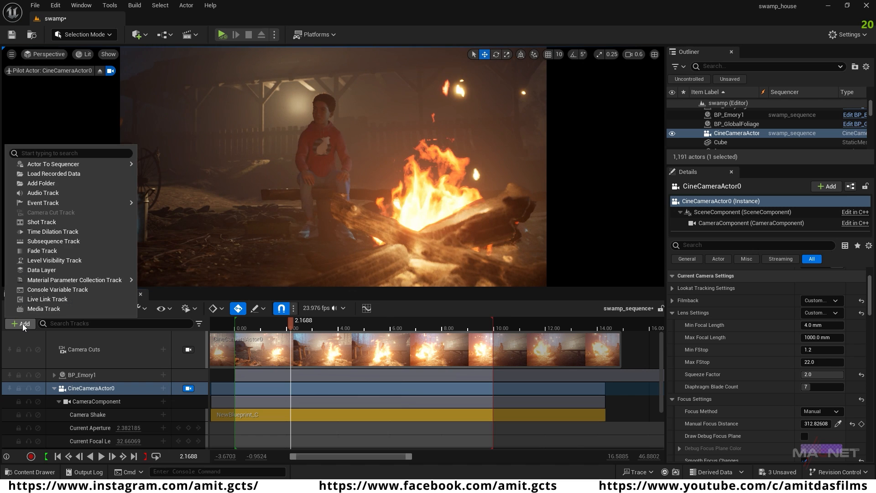
pyautogui.click(45, 193)
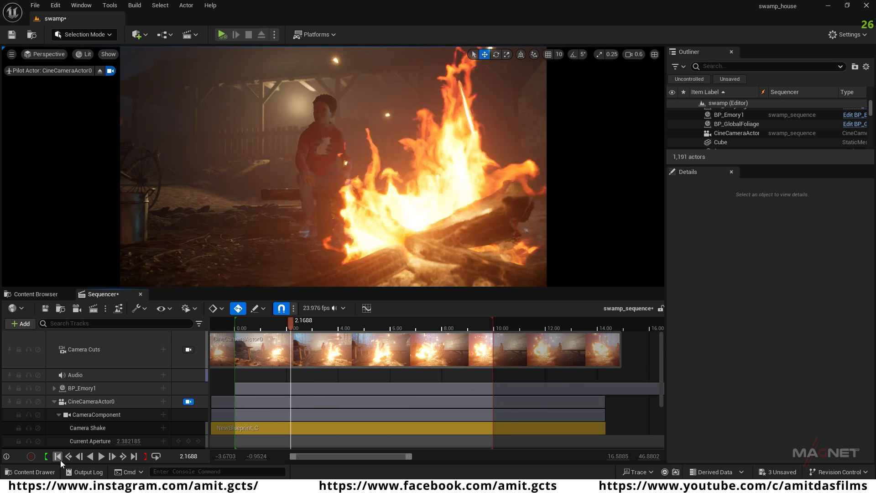
# Step: Add the MySlate_97_Audio sound wave to the Audio track at the sequence start, 0.00
pyautogui.click(58, 456)
pyautogui.scroll(-3, 64, 401)
pyautogui.scroll(2, 64, 374)
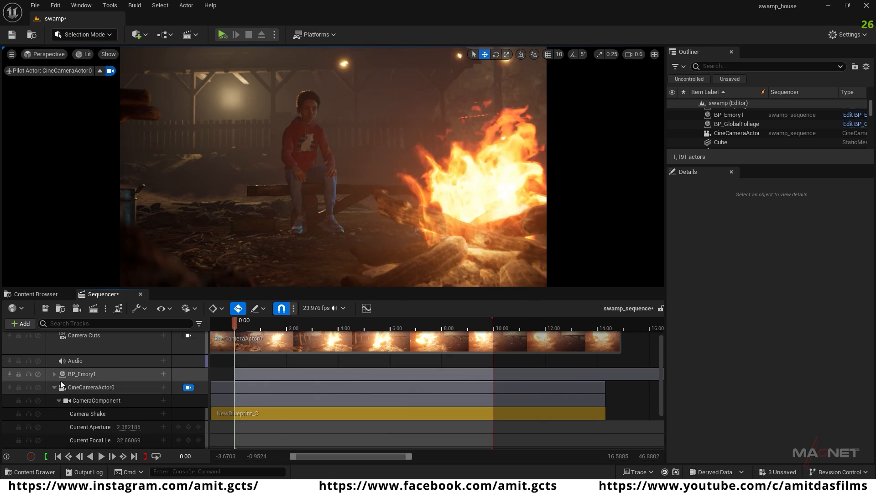
pyautogui.click(81, 363)
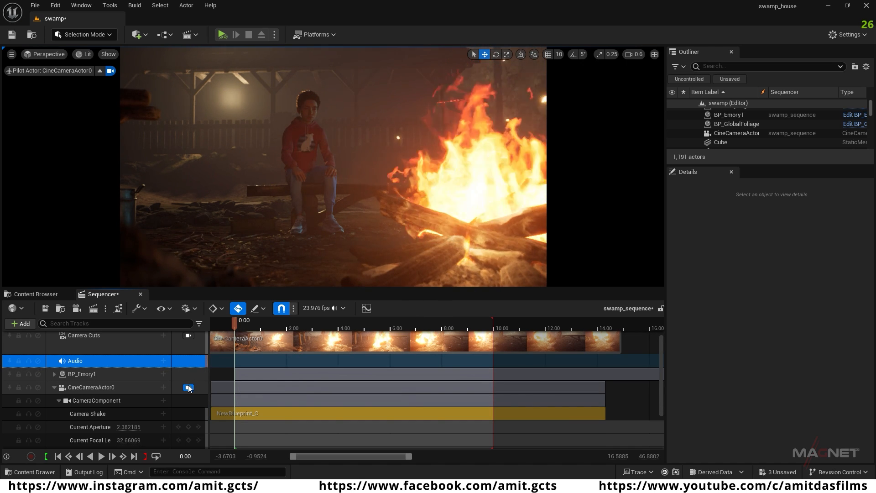
pyautogui.click(164, 361)
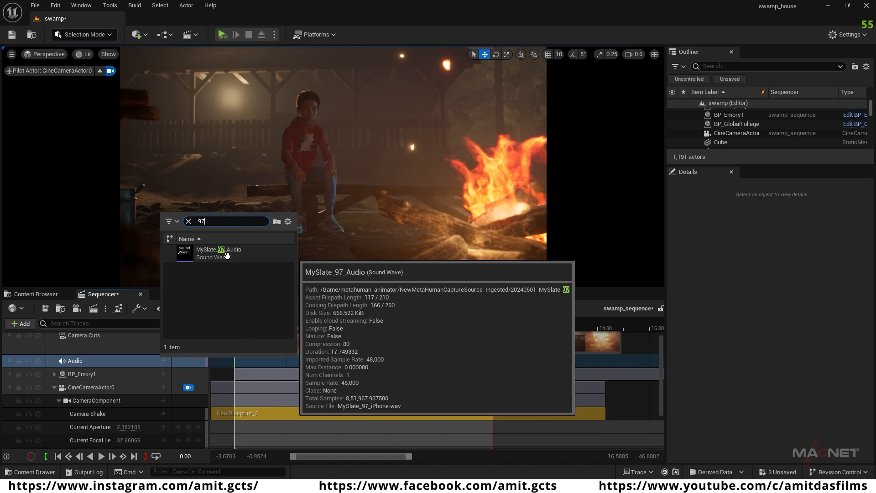
pyautogui.click(227, 253)
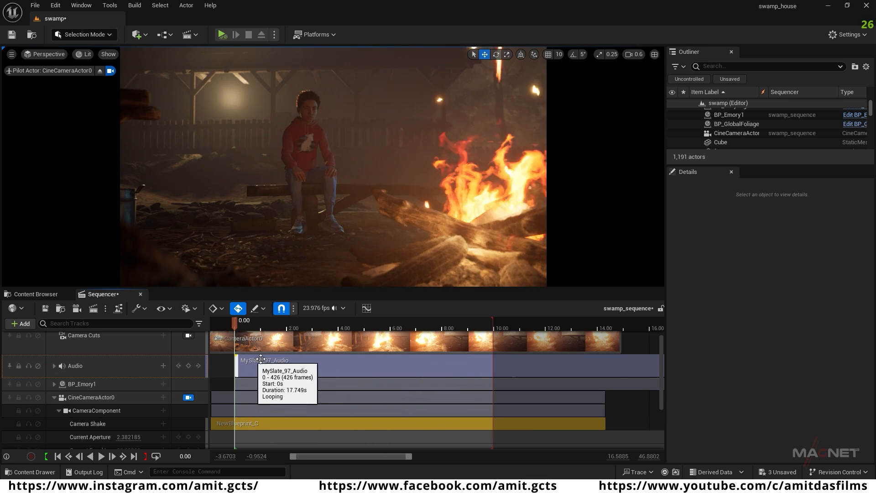
# Step: Scrub and play swamp_sequence to review the MySlate_97_Audio clip together with the camera move
pyautogui.moveTo(237, 325)
pyautogui.mouseDown()
pyautogui.moveTo(433, 327)
pyautogui.moveTo(245, 328)
pyautogui.mouseUp()
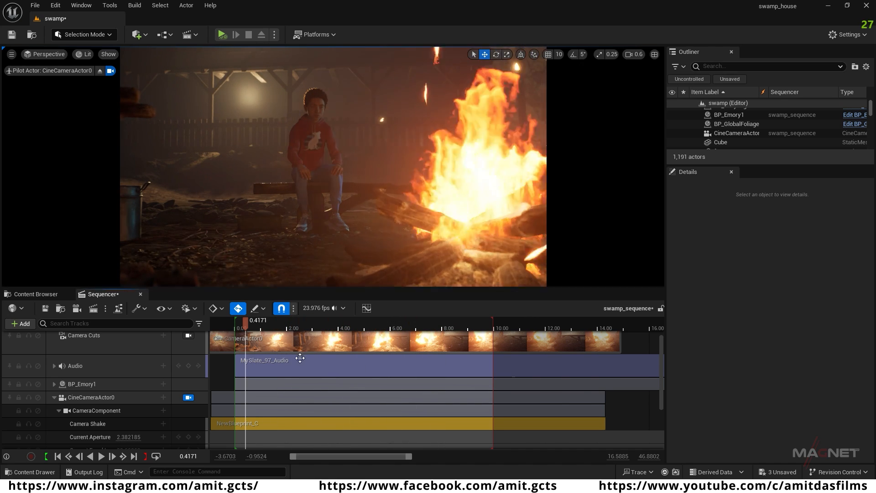
pyautogui.moveTo(246, 325); pyautogui.dragTo(340, 327)
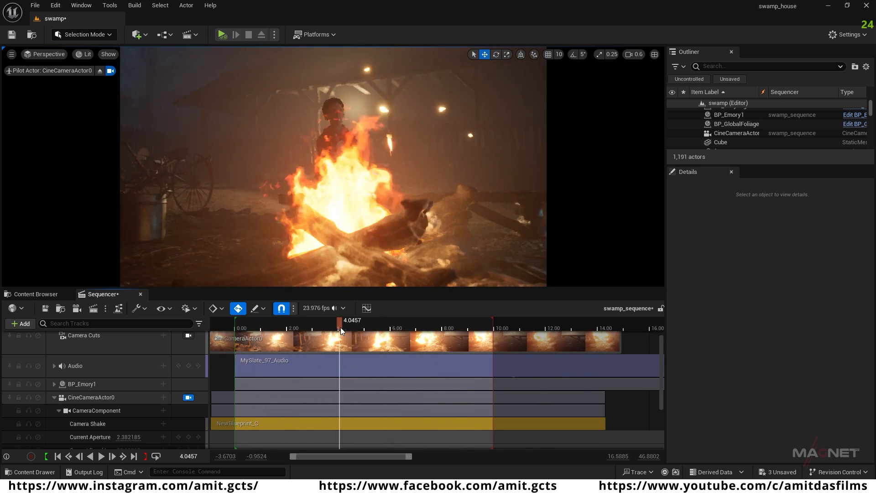
pyautogui.press('space')
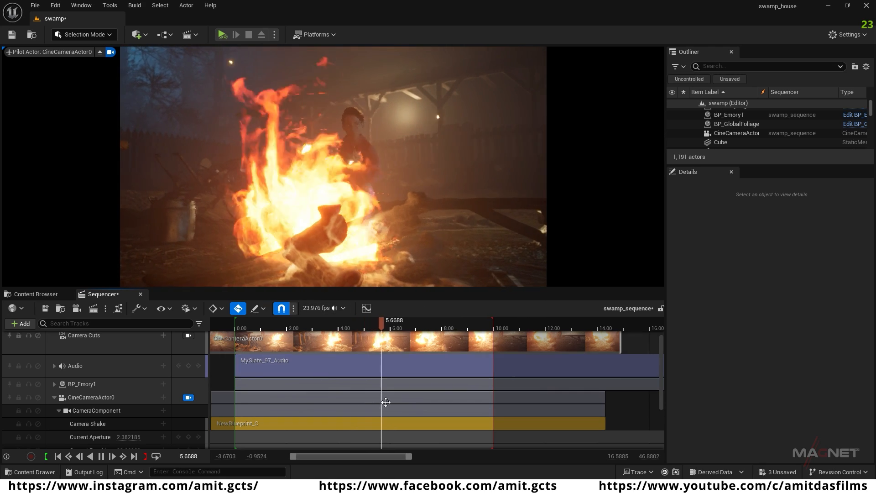
pyautogui.press('space')
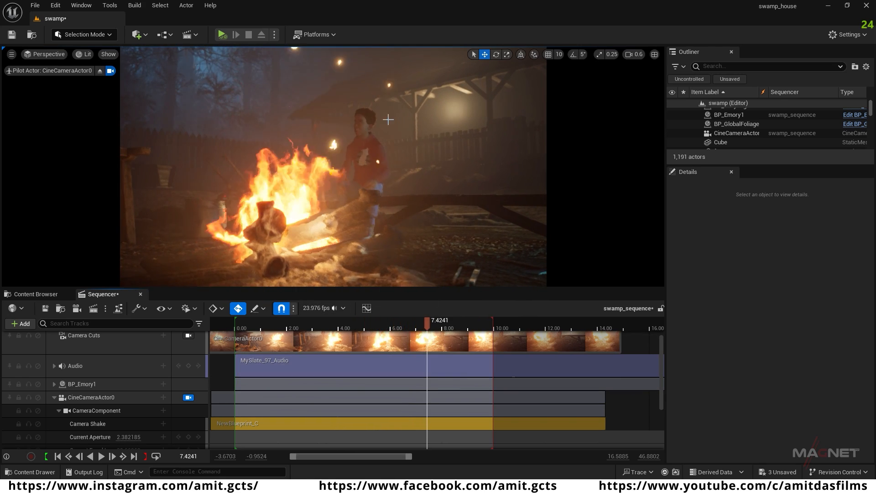
pyautogui.moveTo(430, 327); pyautogui.dragTo(248, 330)
pyautogui.press('space')
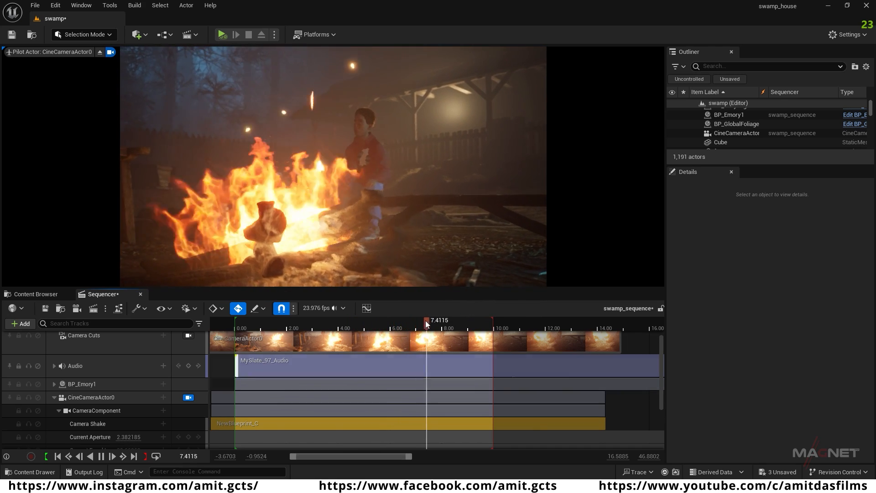
pyautogui.press('space')
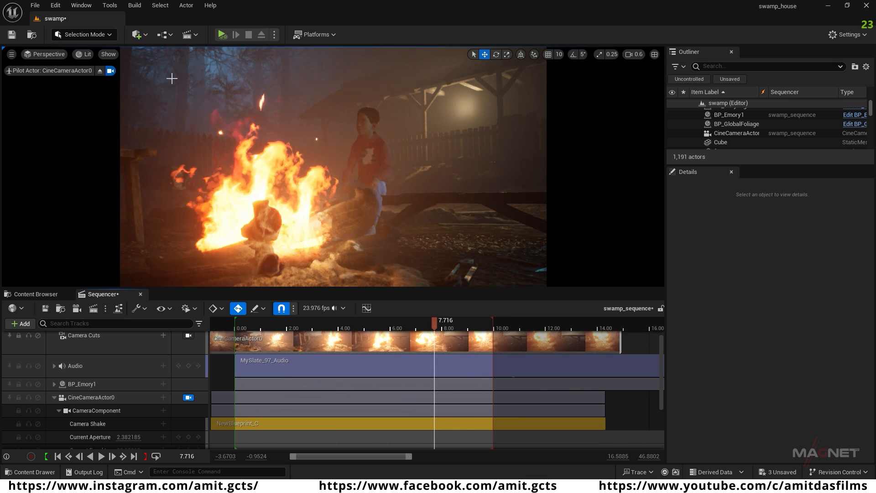
# Step: Search the project's plugins for "movie" to check the movie rendering plugins
pyautogui.click(55, 6)
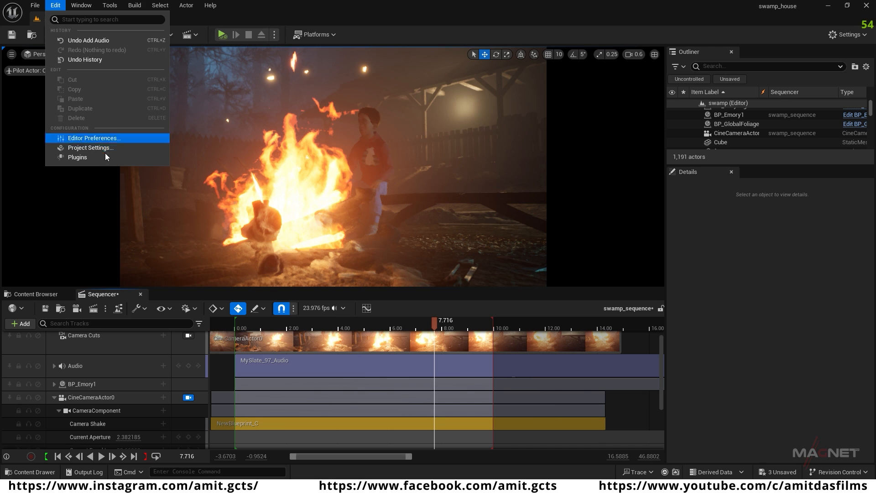
pyautogui.click(77, 157)
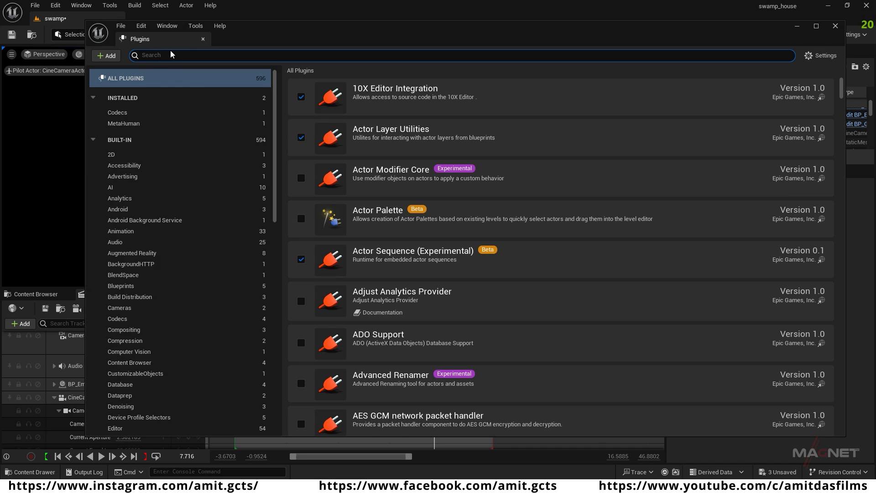
pyautogui.write('movie')
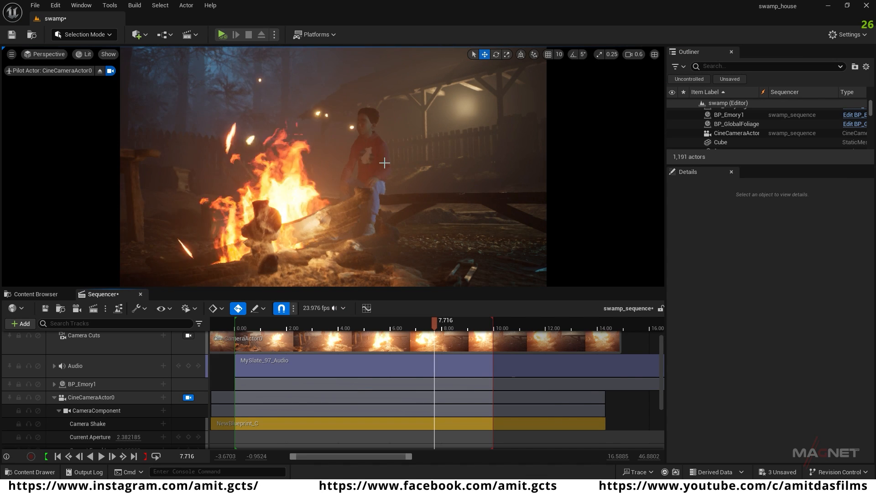
# Step: Open the Movie Render Queue and add swamp_sequence as a render job
pyautogui.click(80, 5)
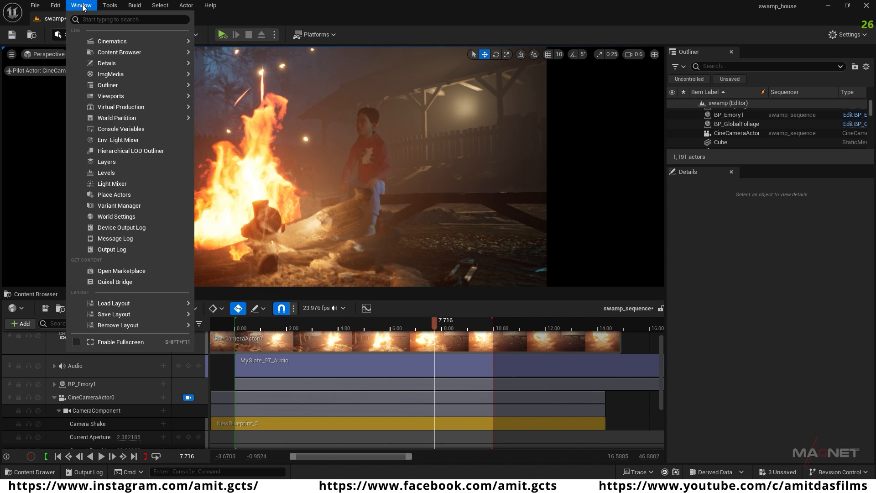
pyautogui.moveTo(113, 42)
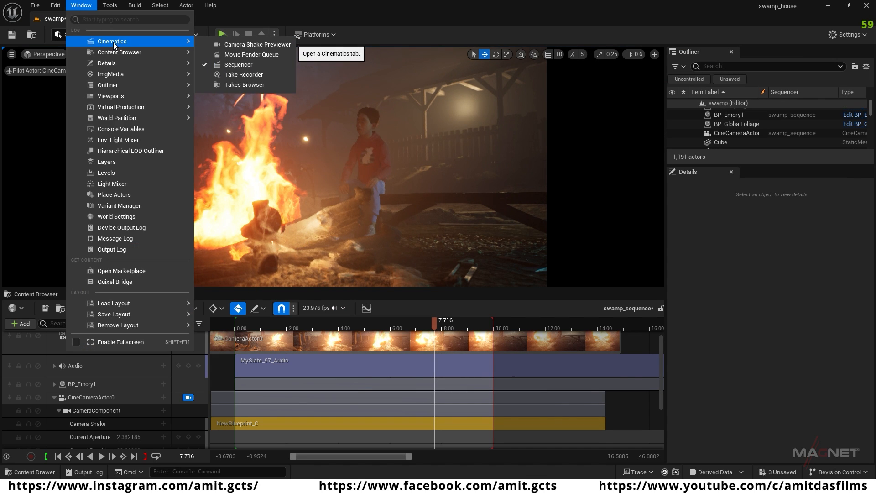
pyautogui.click(265, 56)
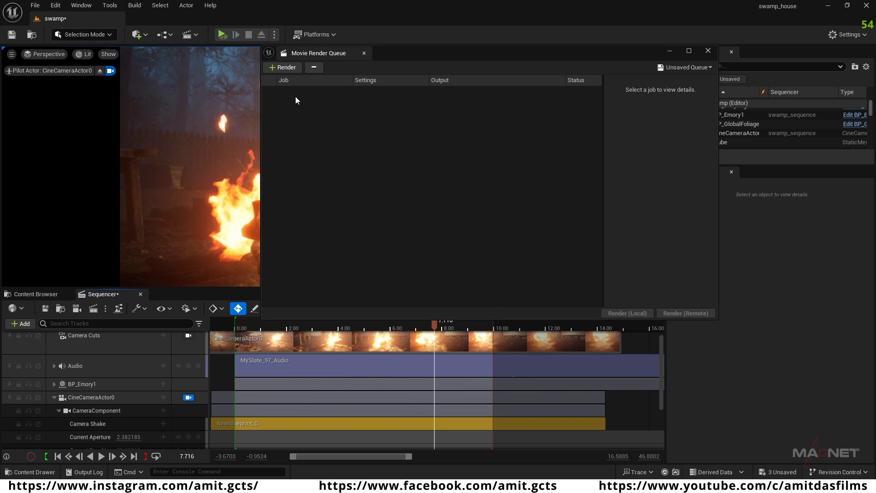
pyautogui.click(282, 69)
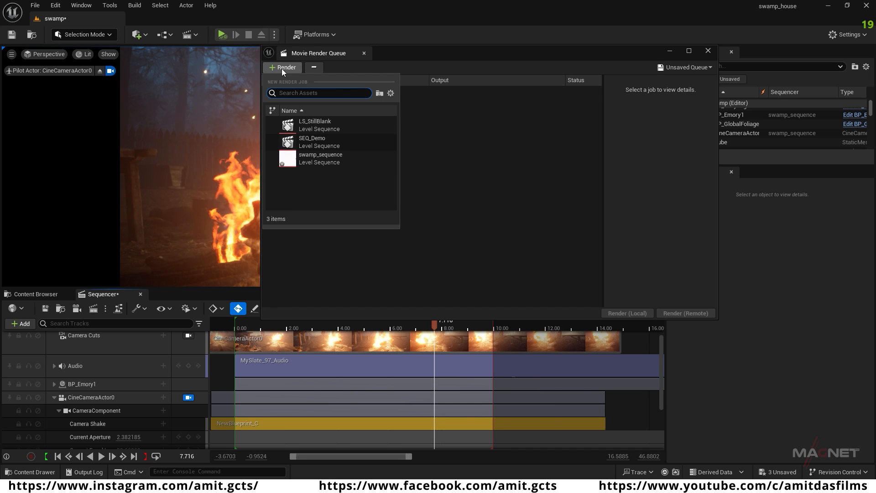
pyautogui.click(319, 159)
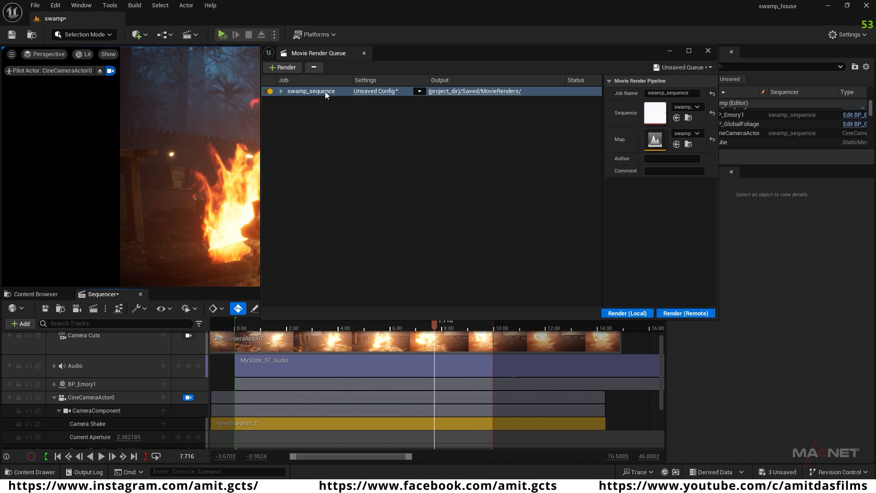
# Step: Remove the .jpg Sequence [8bit] export from the swamp_sequence job's render configuration
pyautogui.click(376, 91)
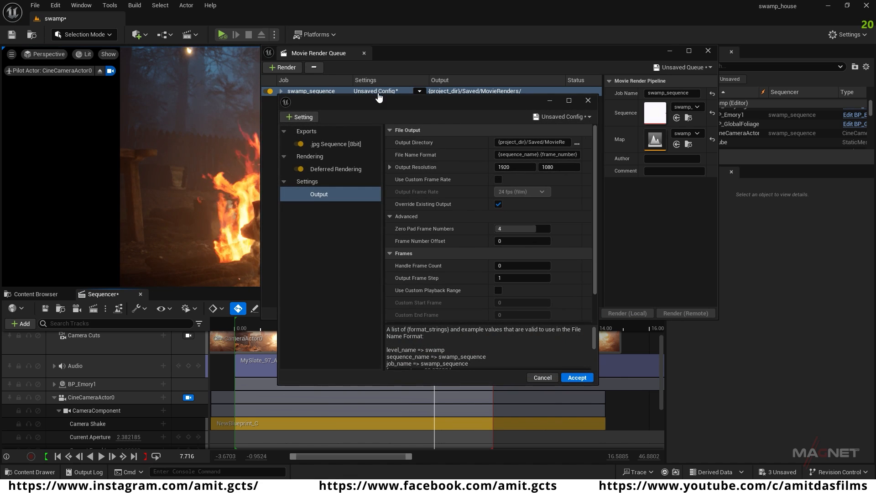
pyautogui.click(330, 144)
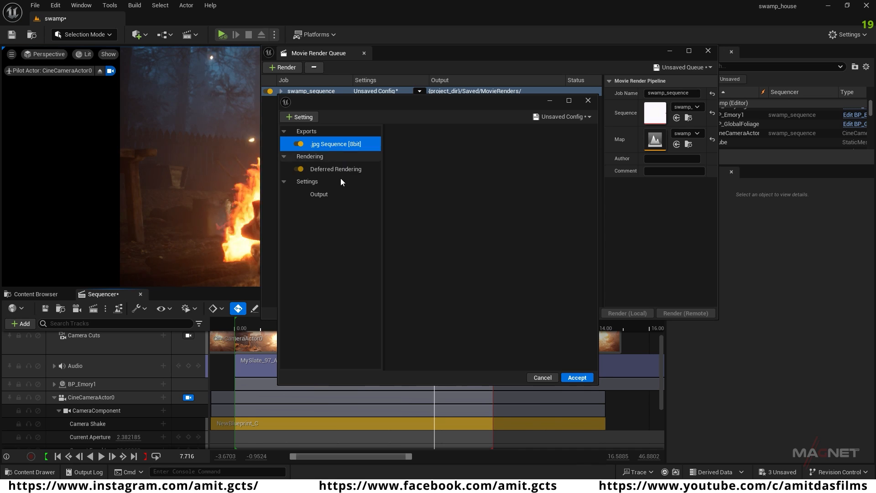
pyautogui.press('Delete')
# Step: Add an Anti-aliasing setting with a Temporal Sample Count of 32 and Override Anti Aliasing enabled, keeping the method None
pyautogui.click(300, 118)
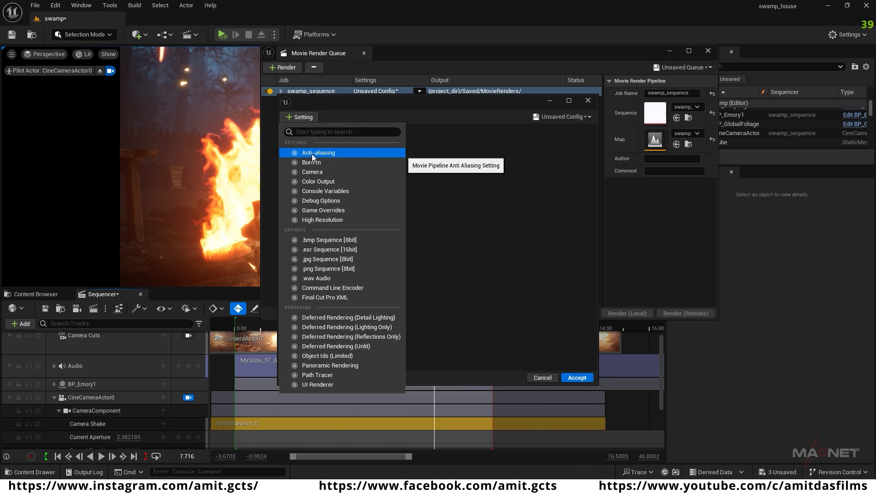
pyautogui.click(341, 152)
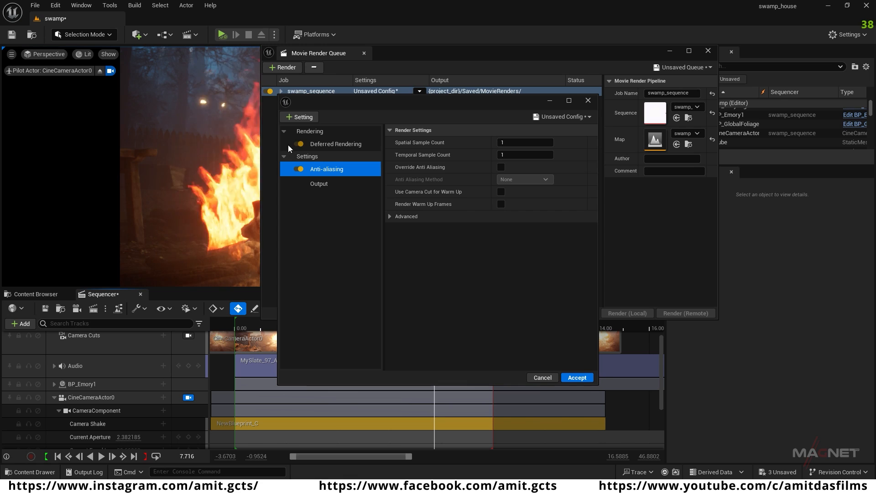
pyautogui.click(500, 154)
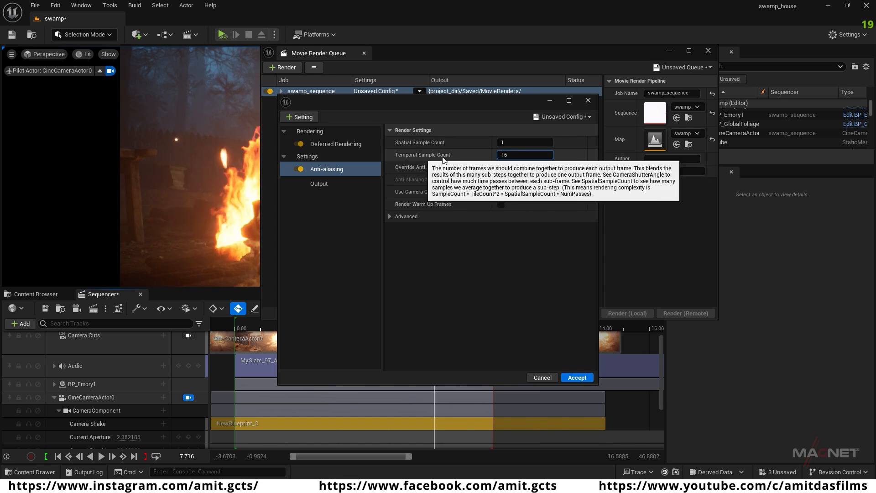
pyautogui.write('6')
pyautogui.moveTo(513, 156); pyautogui.dragTo(482, 155)
pyautogui.write('32')
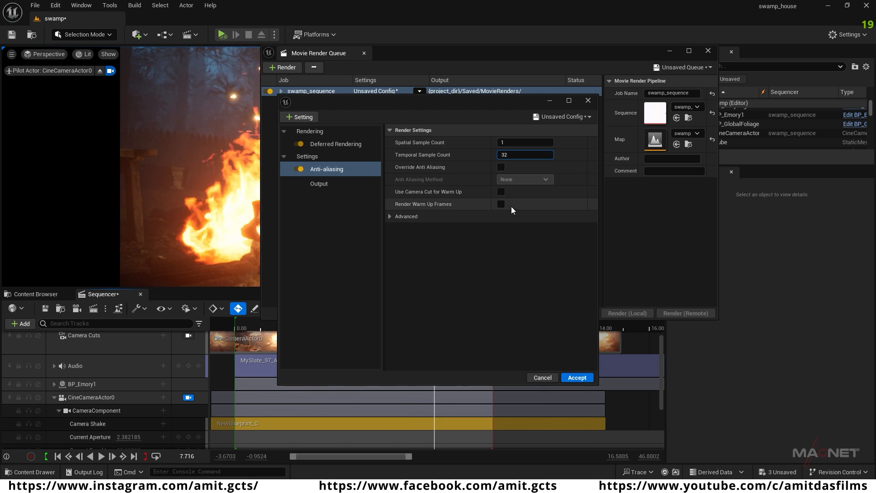
pyautogui.click(501, 167)
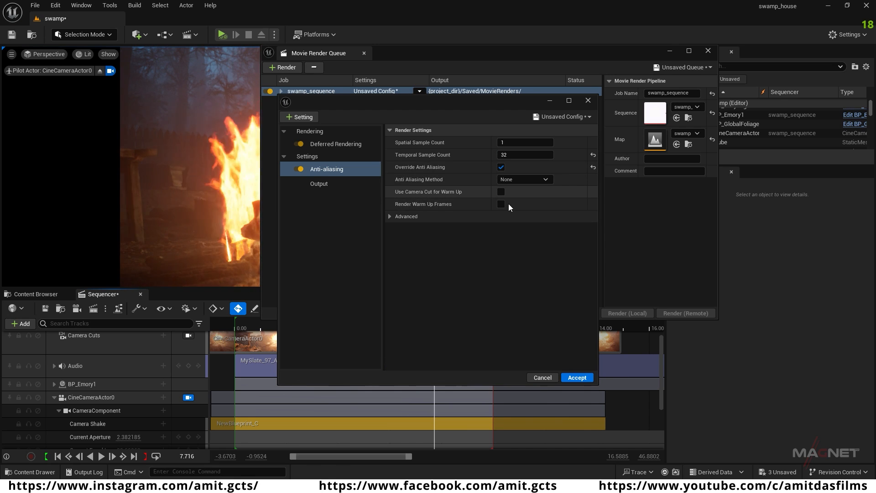
# Step: Extend the start of the CineCameraActor0 section on the Camera Cuts track slightly further before 0.00
pyautogui.moveTo(430, 55); pyautogui.dragTo(635, 65)
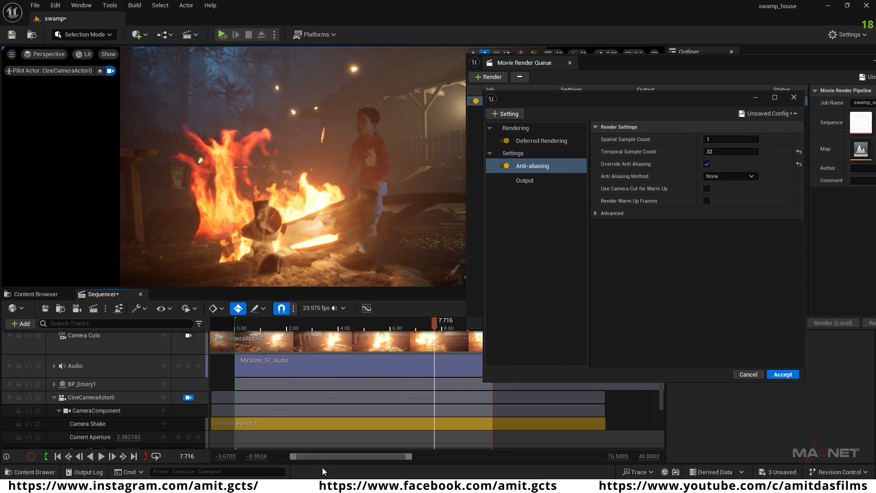
pyautogui.moveTo(294, 457); pyautogui.dragTo(267, 458)
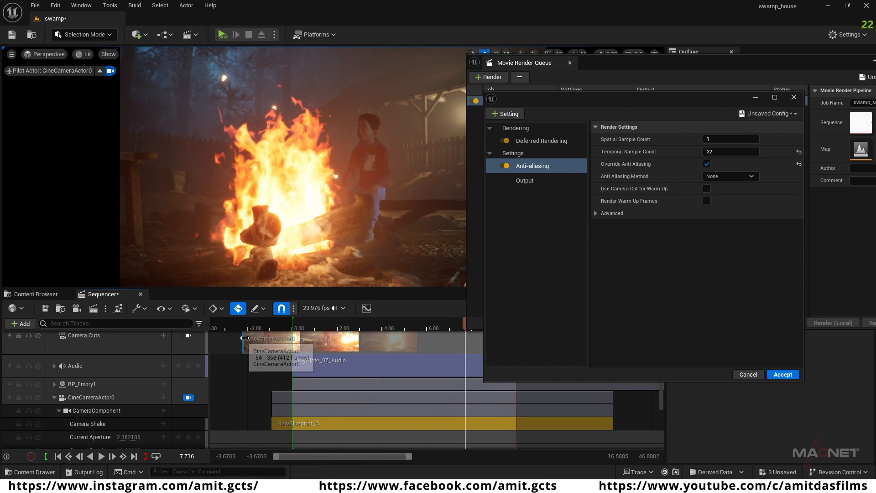
pyautogui.moveTo(242, 338); pyautogui.dragTo(233, 340)
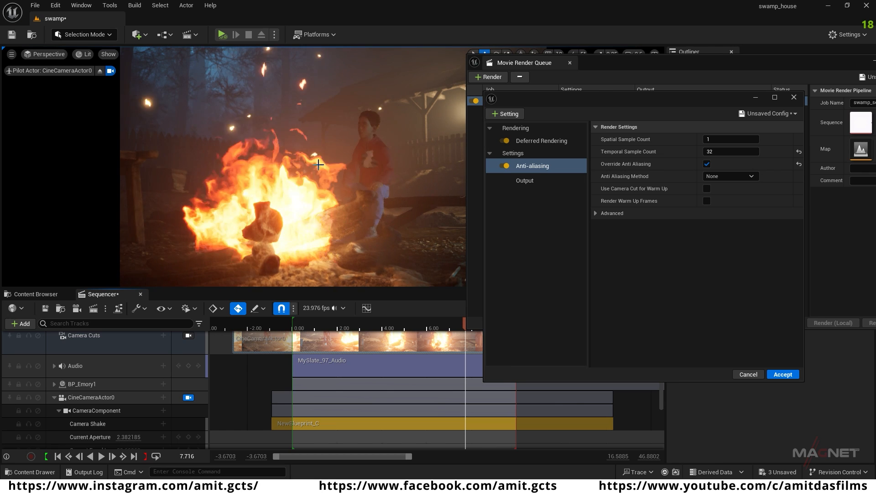
# Step: Enable Render Warm Up Frames and Use Camera Cut for Warm Up in the Anti-aliasing settings
pyautogui.moveTo(671, 97); pyautogui.dragTo(601, 80)
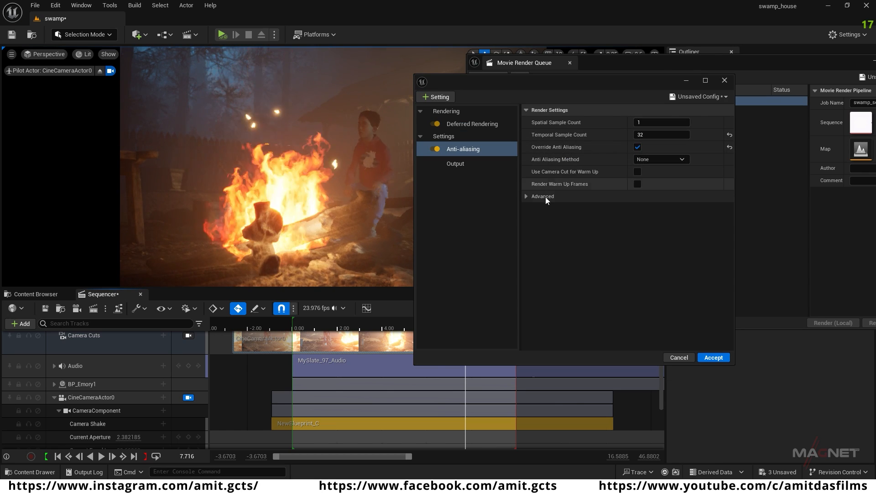
pyautogui.click(638, 184)
pyautogui.click(637, 171)
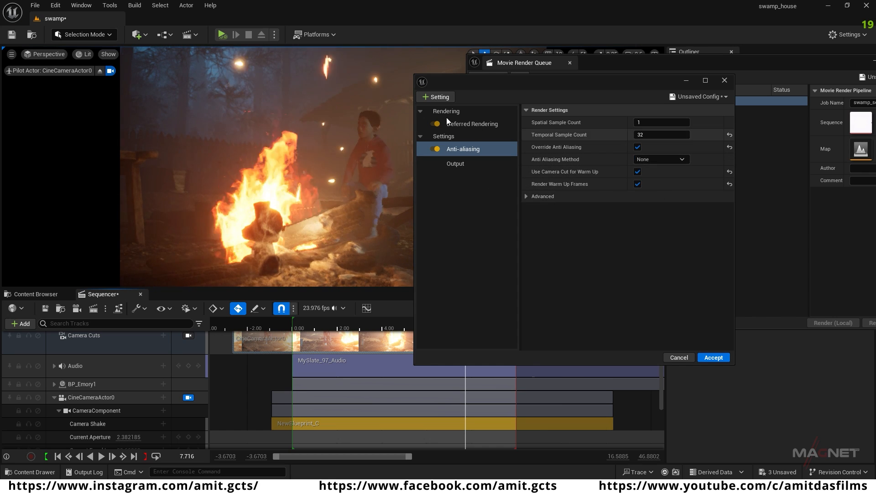
# Step: Add a Camera setting to the render configuration and set its Shutter Timing to Frame Close
pyautogui.click(437, 98)
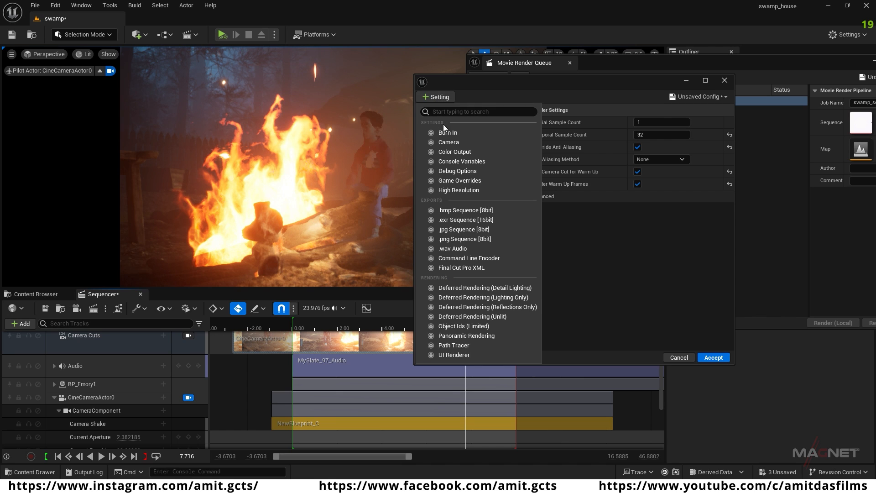
pyautogui.click(458, 142)
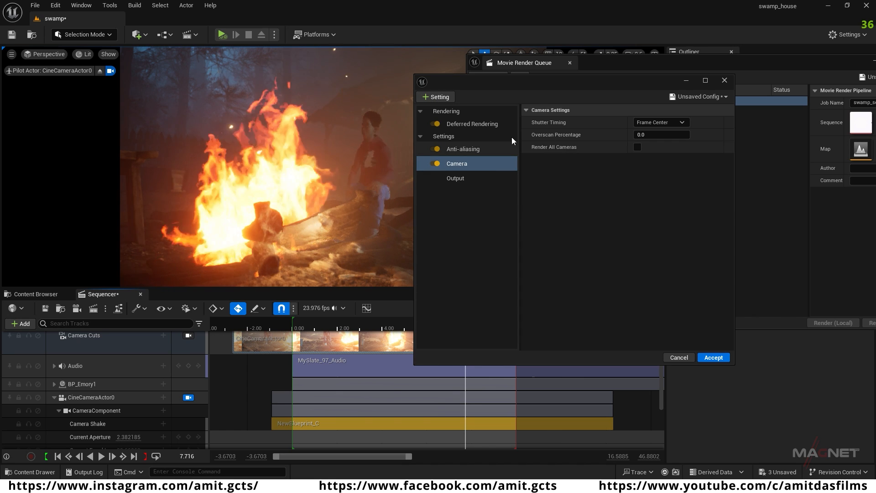
pyautogui.click(677, 121)
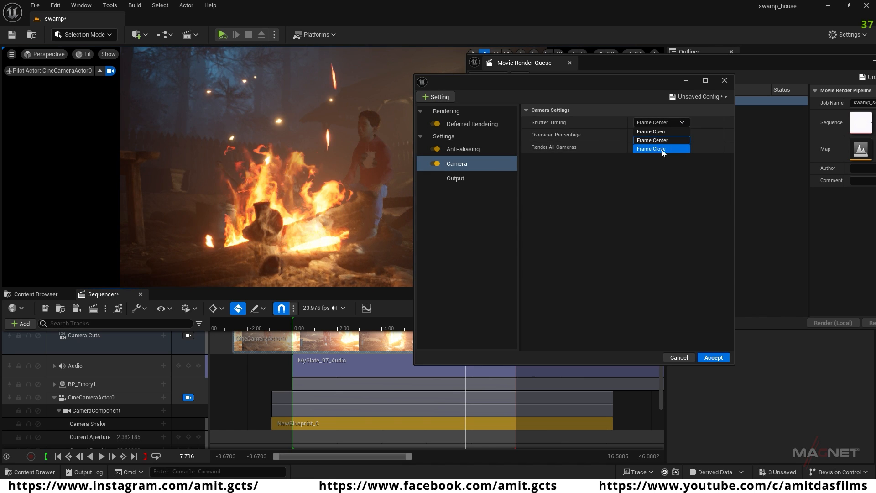
pyautogui.click(666, 149)
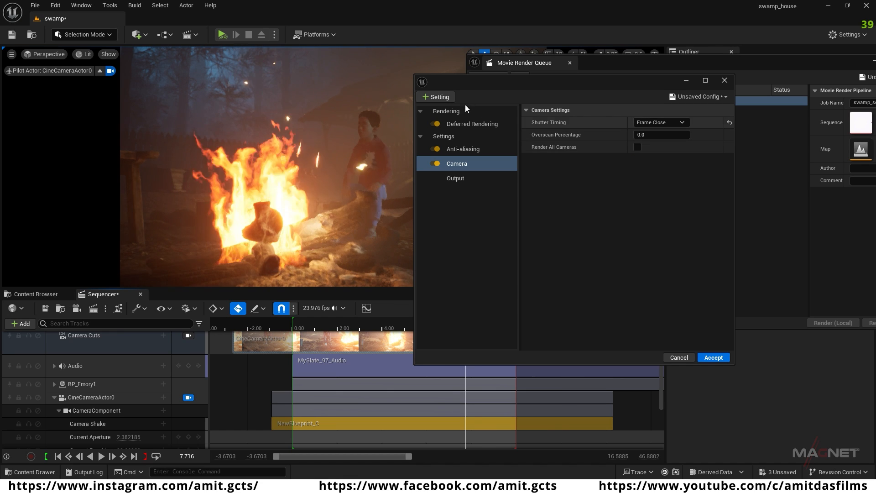
# Step: Add a High Resolution setting to the render configuration and enable Override Sub Surface Scattering
pyautogui.click(437, 96)
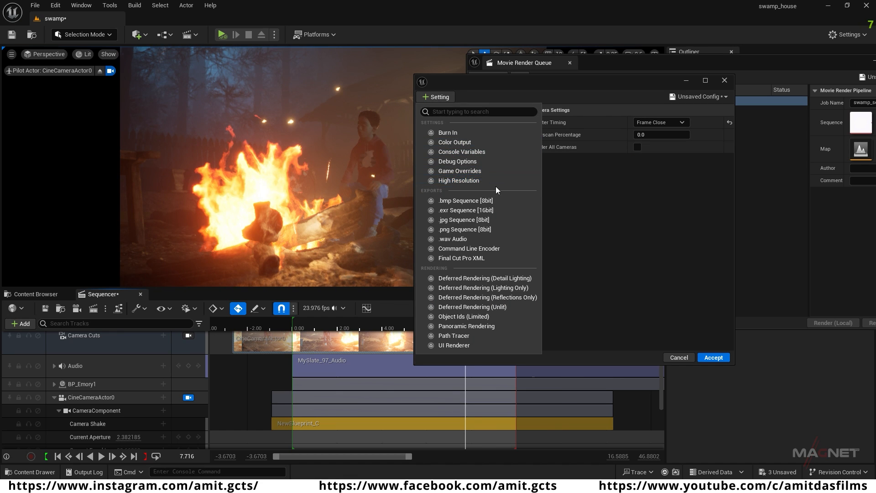
pyautogui.click(477, 180)
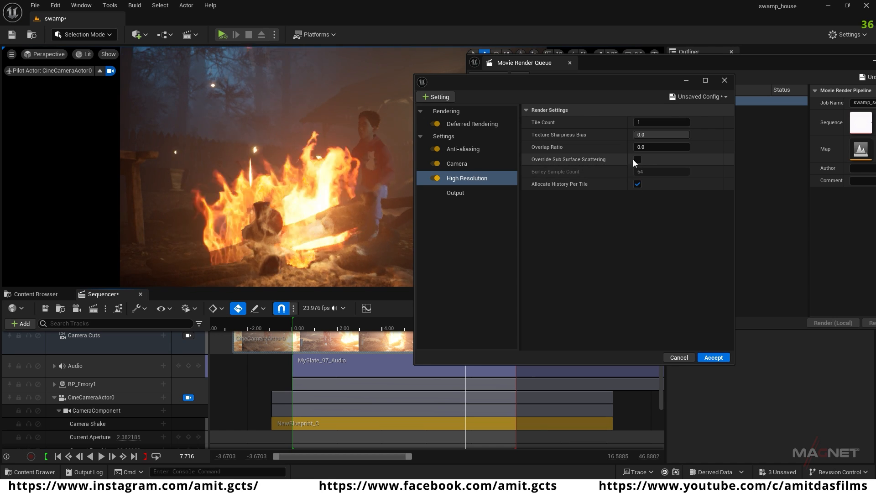
pyautogui.click(637, 158)
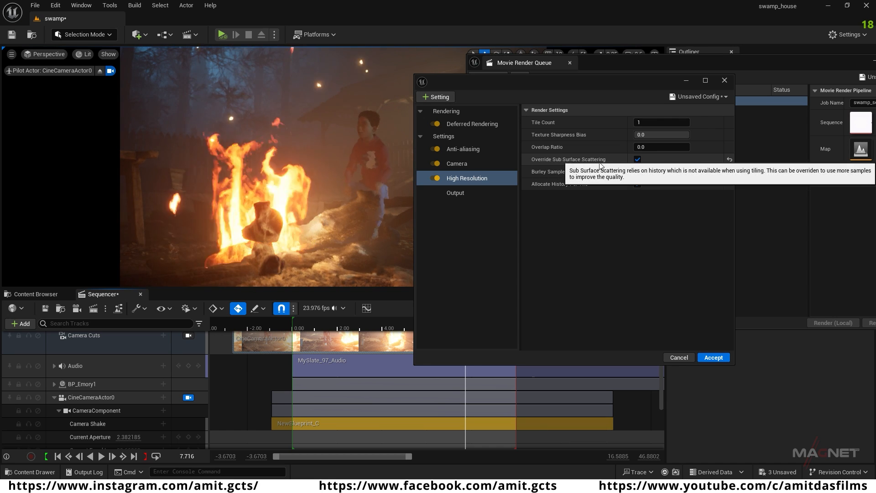
# Step: Add the .exr Sequence [16bit] and .wav Audio exports to the render configuration
pyautogui.click(436, 97)
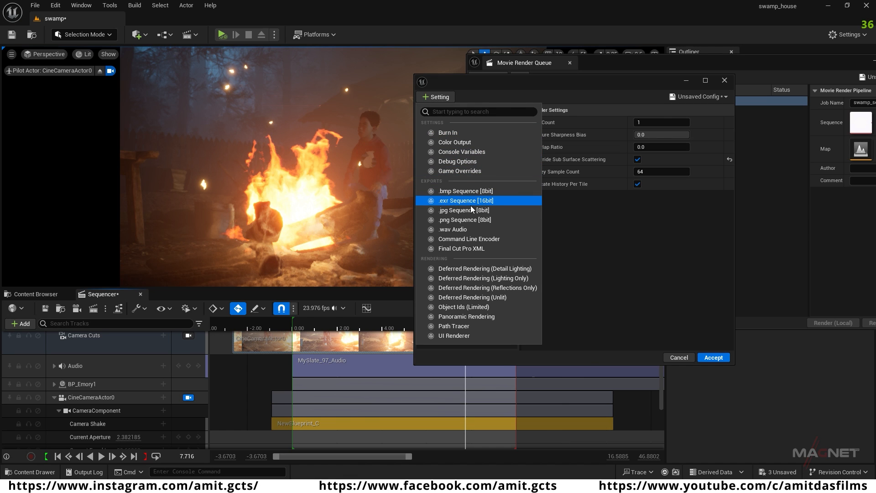
pyautogui.click(449, 200)
pyautogui.click(440, 122)
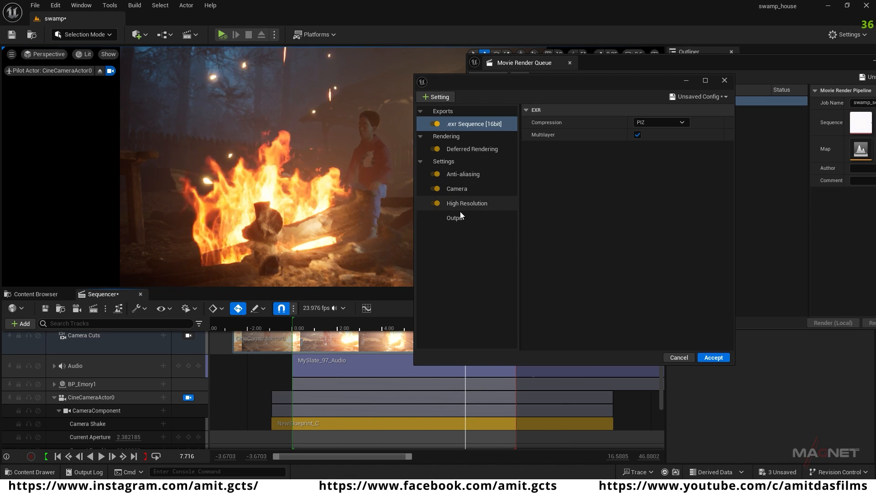
pyautogui.click(437, 97)
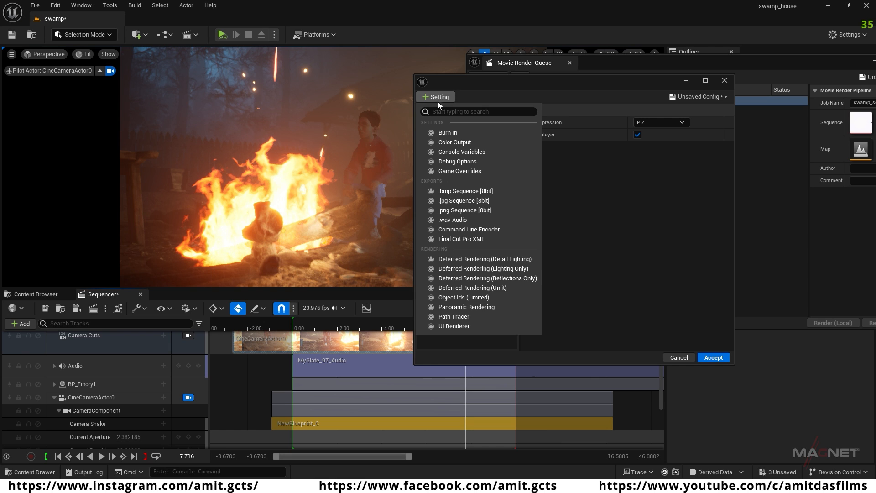
pyautogui.click(465, 220)
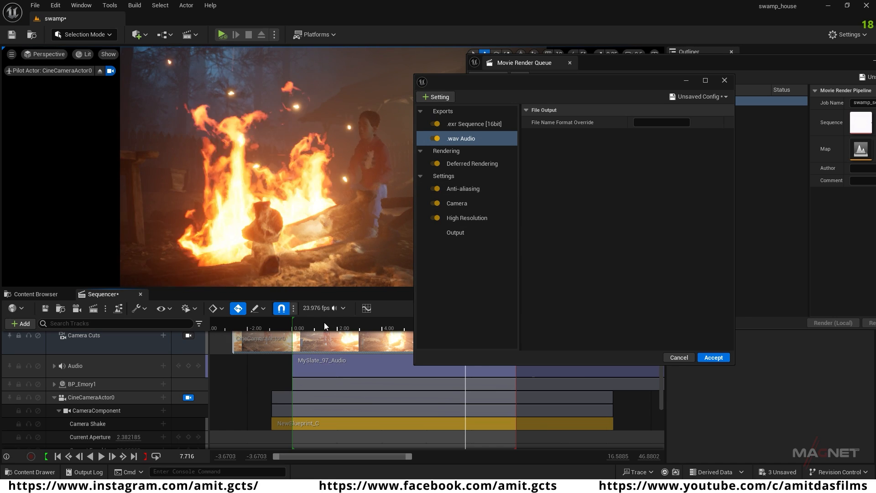
# Step: Set the display rate of swamp_sequence to 30 fps in Sequencer
pyautogui.click(343, 308)
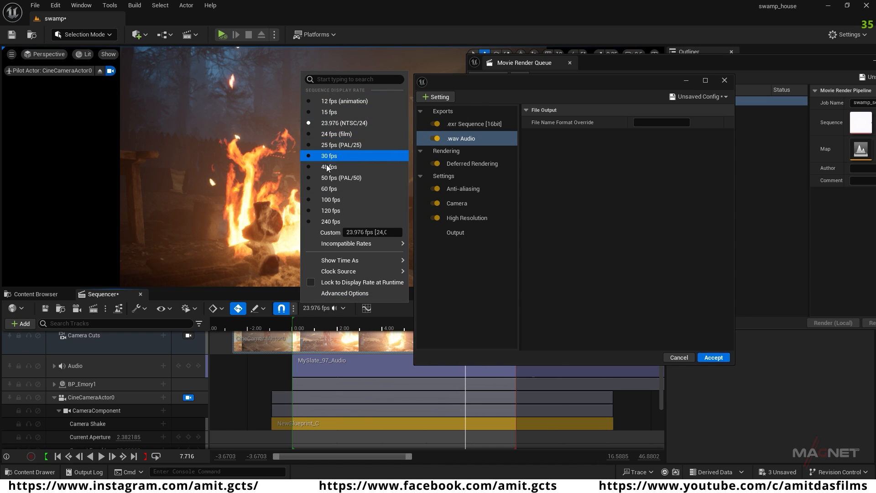
pyautogui.click(335, 156)
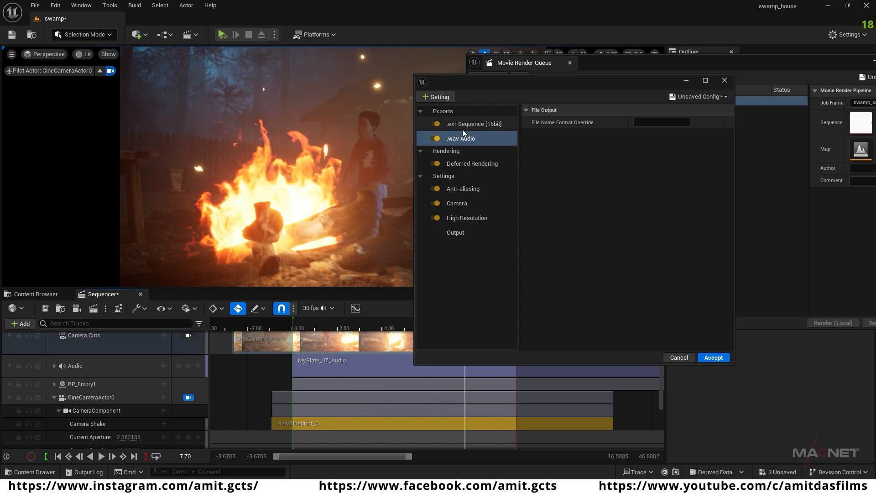
# Step: Enable Use Custom Frame Rate in the Output settings with an Output Frame Rate of 30 fps, and accept the render configuration
pyautogui.click(463, 232)
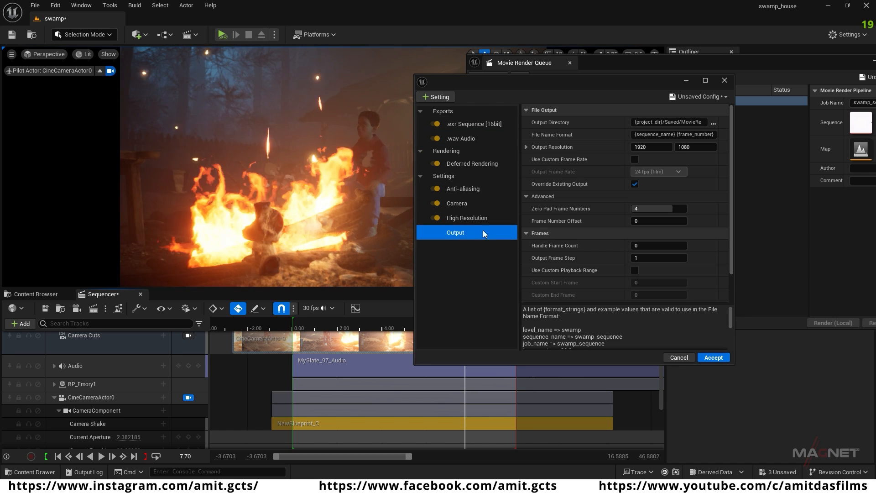
pyautogui.click(713, 122)
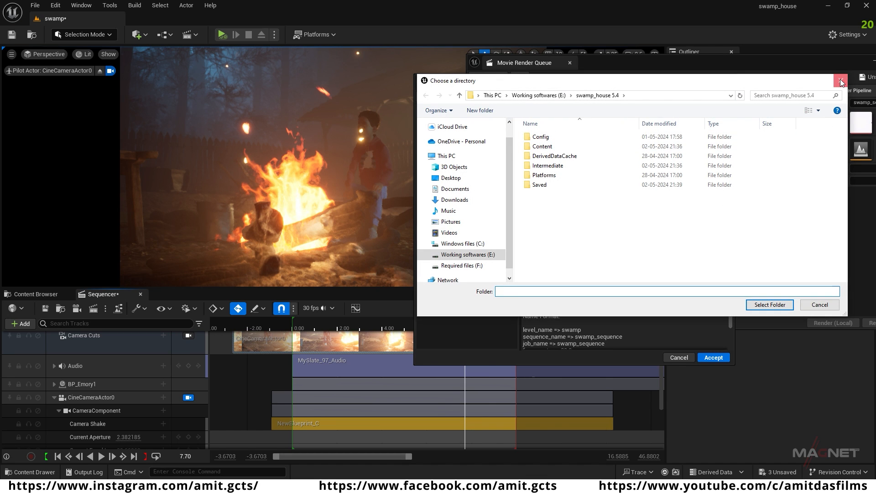
pyautogui.click(841, 81)
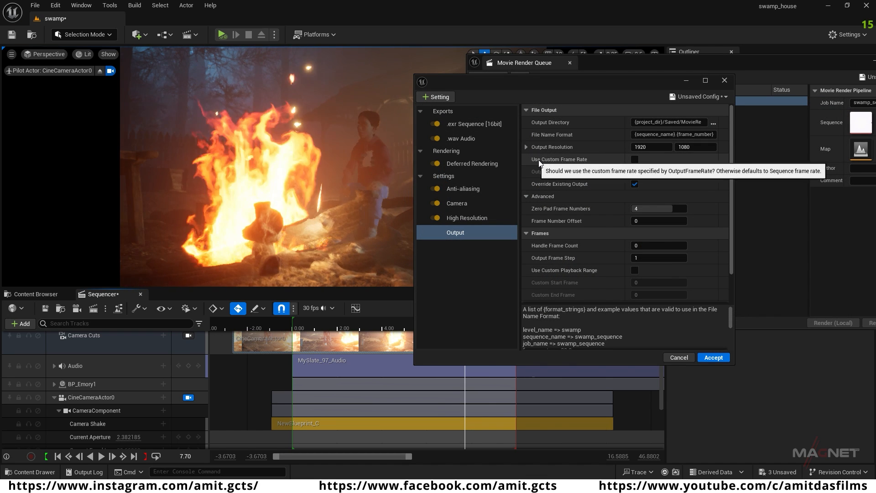
pyautogui.click(634, 159)
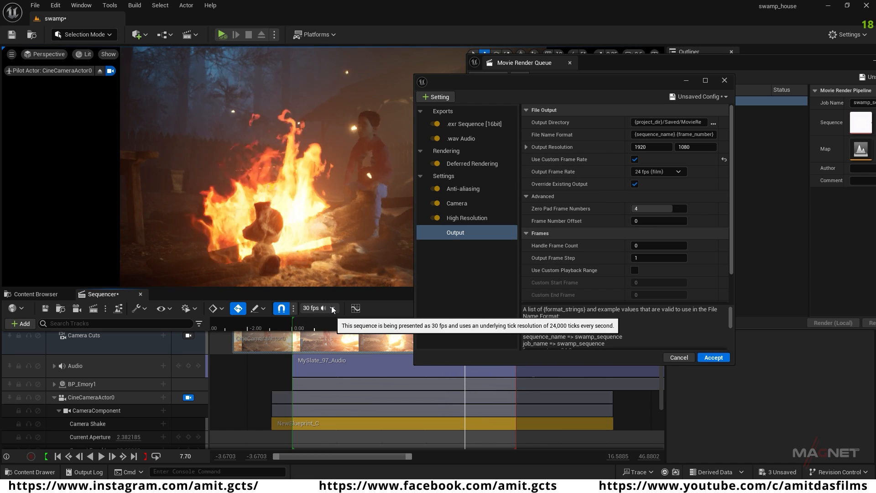
pyautogui.click(678, 171)
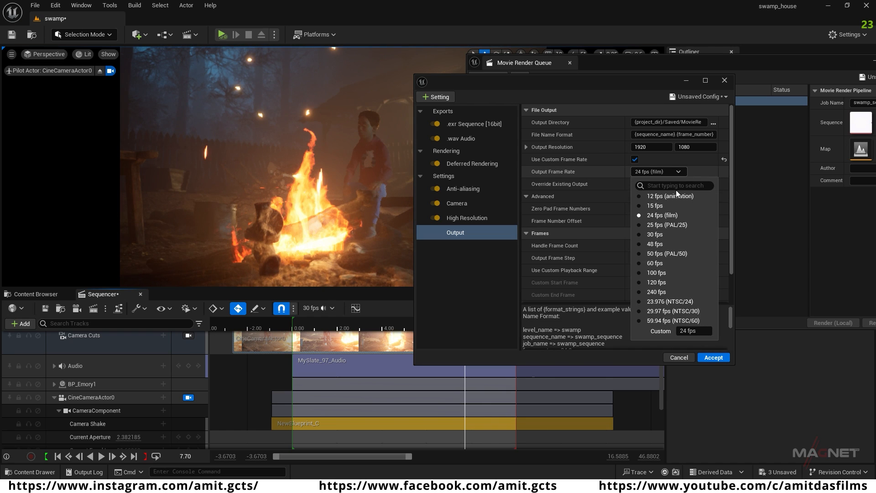
pyautogui.click(657, 235)
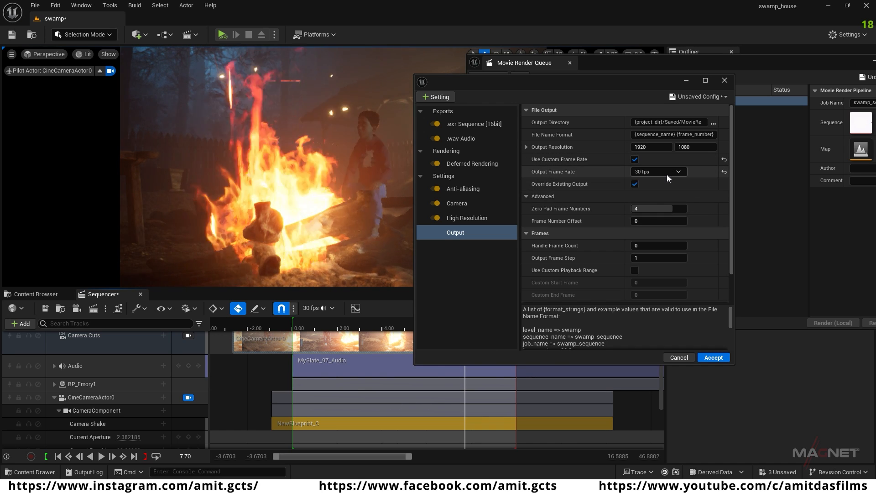
pyautogui.scroll(-2, 602, 219)
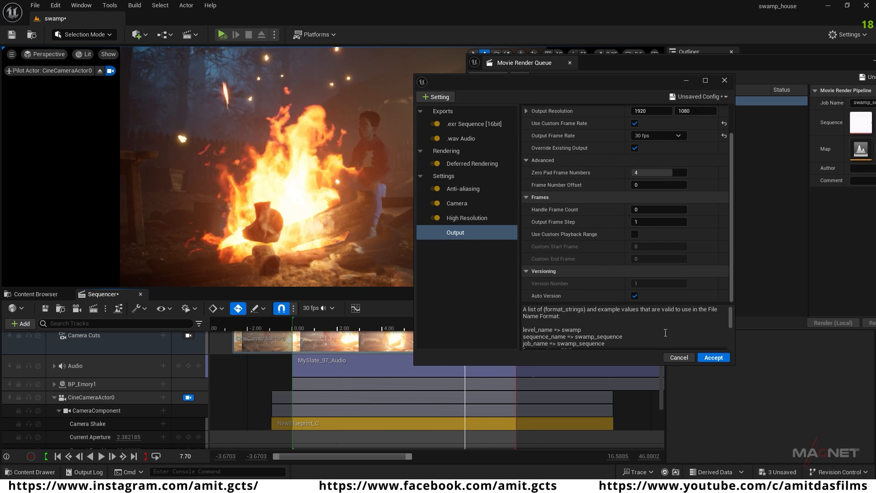
pyautogui.click(714, 358)
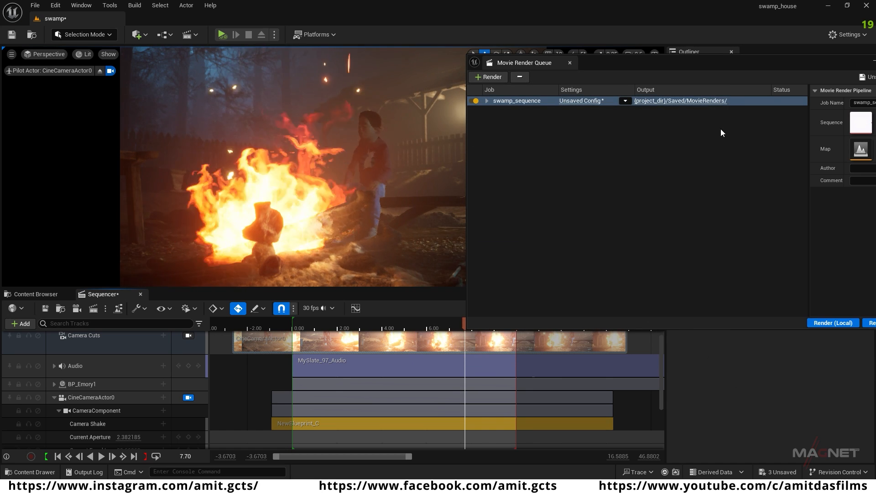
pyautogui.moveTo(778, 65); pyautogui.dragTo(597, 51)
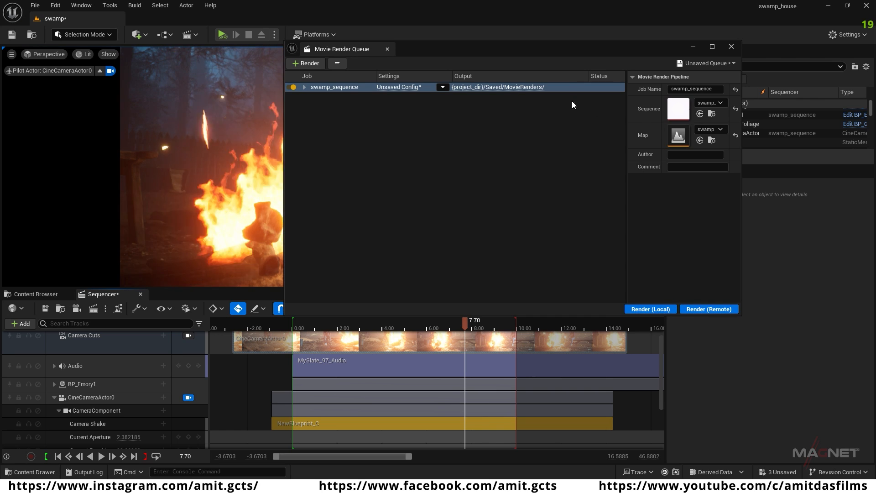
pyautogui.moveTo(498, 50); pyautogui.dragTo(636, 81)
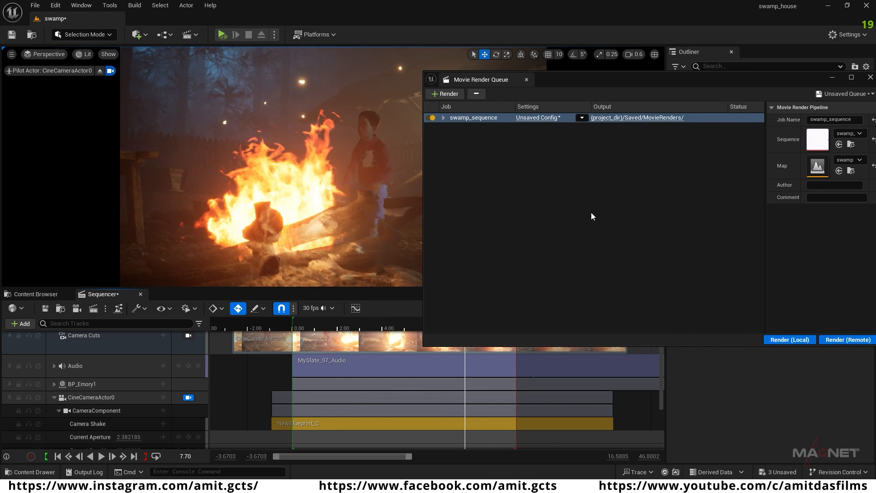